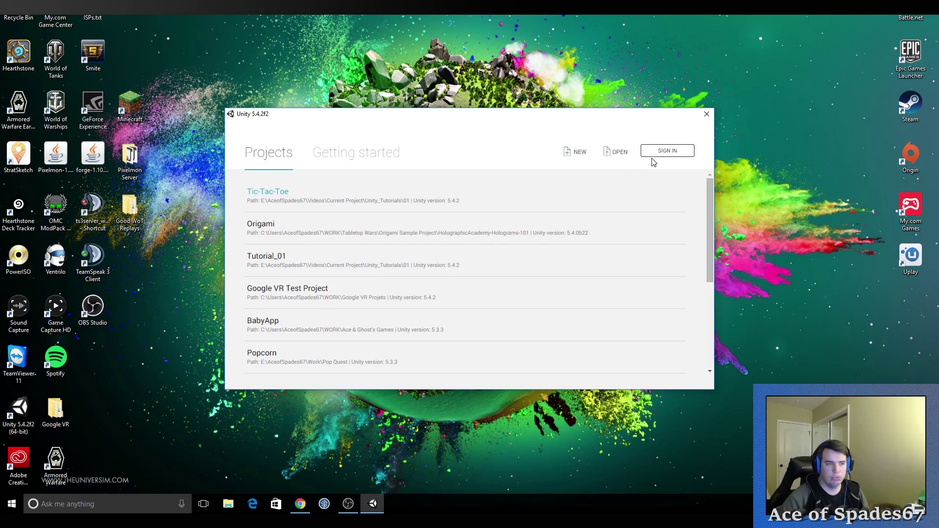
Step: Sign in to Unity and open the Tutorial_01 project from the existing projects list
{"action": "left_click", "coordinate": [678, 153]}
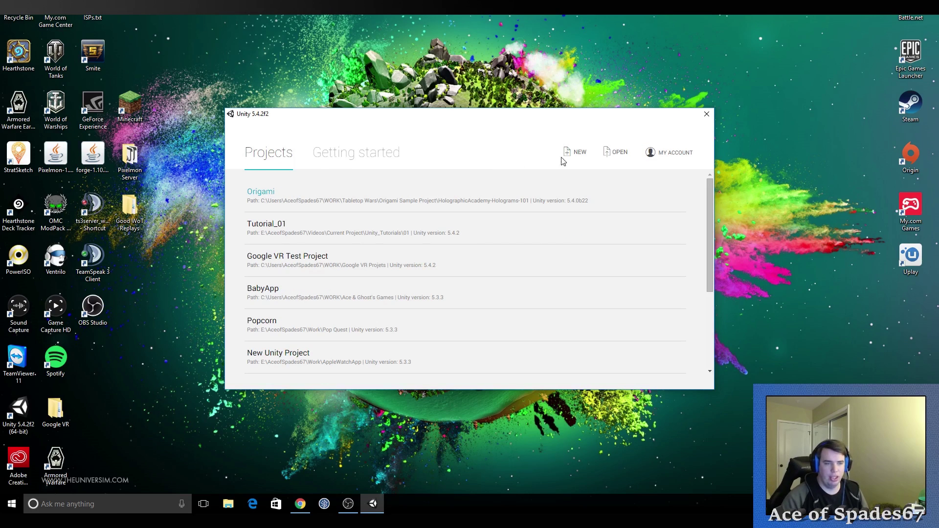
{"action": "left_click", "coordinate": [577, 154]}
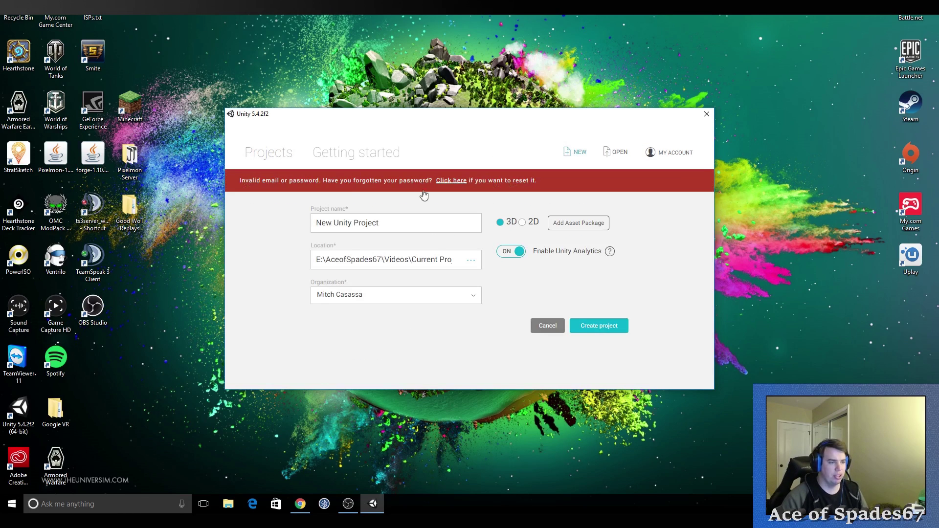
{"action": "left_click", "coordinate": [547, 325]}
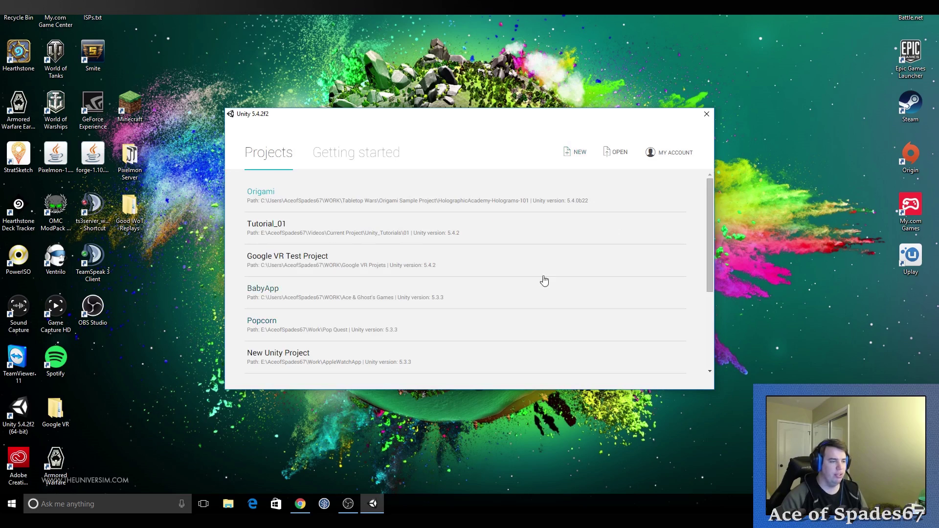
{"action": "left_click", "coordinate": [278, 228]}
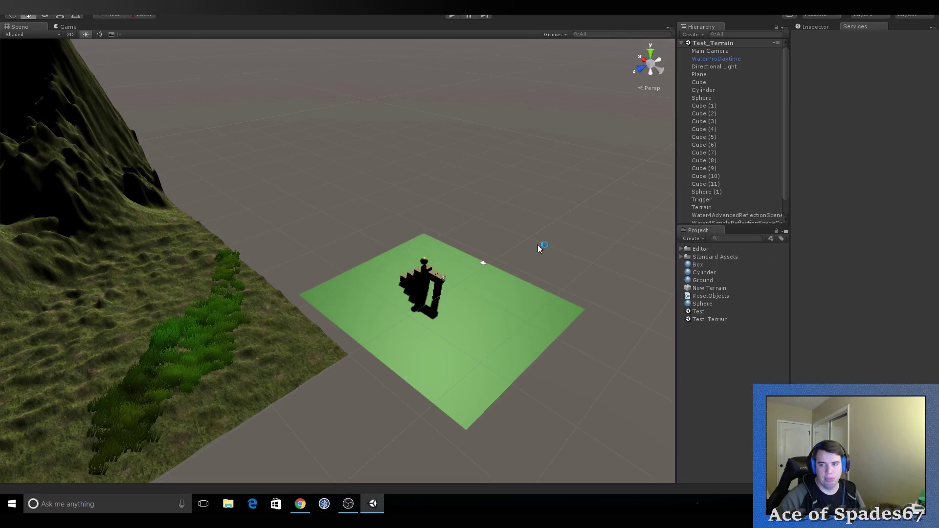
Step: Orbit the view toward the Test_Terrain mountains, then bring up the File menu
{"action": "mouse_move", "coordinate": [529, 233]}
{"action": "right_mouse_down"}
{"action": "mouse_move", "coordinate": [423, 207]}
{"action": "mouse_move", "coordinate": [467, 215]}
{"action": "mouse_move", "coordinate": [415, 218]}
{"action": "mouse_move", "coordinate": [418, 250]}
{"action": "mouse_move", "coordinate": [367, 201]}
{"action": "mouse_move", "coordinate": [498, 230]}
{"action": "mouse_move", "coordinate": [463, 247]}
{"action": "mouse_move", "coordinate": [273, 220]}
{"action": "mouse_move", "coordinate": [336, 279]}
{"action": "mouse_move", "coordinate": [274, 215]}
{"action": "right_mouse_up"}
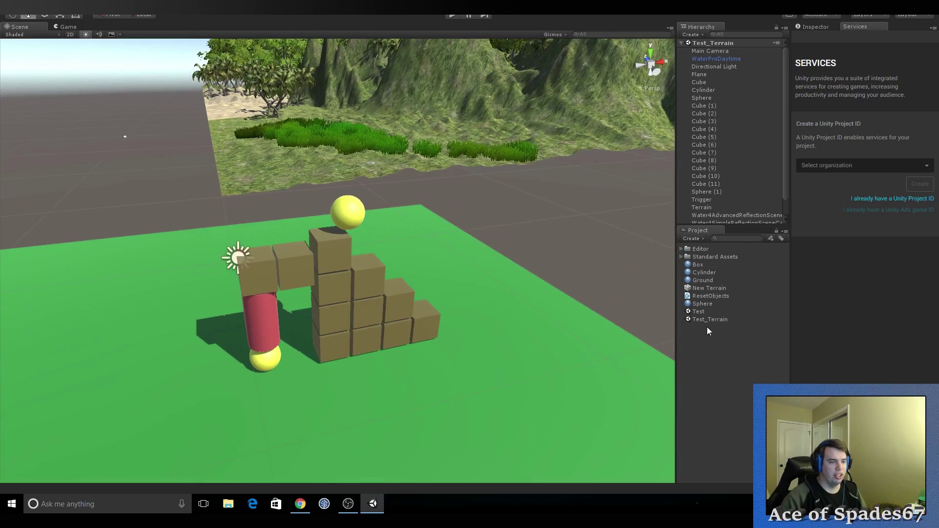
{"action": "left_click", "coordinate": [9, 4]}
Step: Start a new Untitled scene, orbit around its empty grid, and open the GameObject menu
{"action": "left_click", "coordinate": [30, 24]}
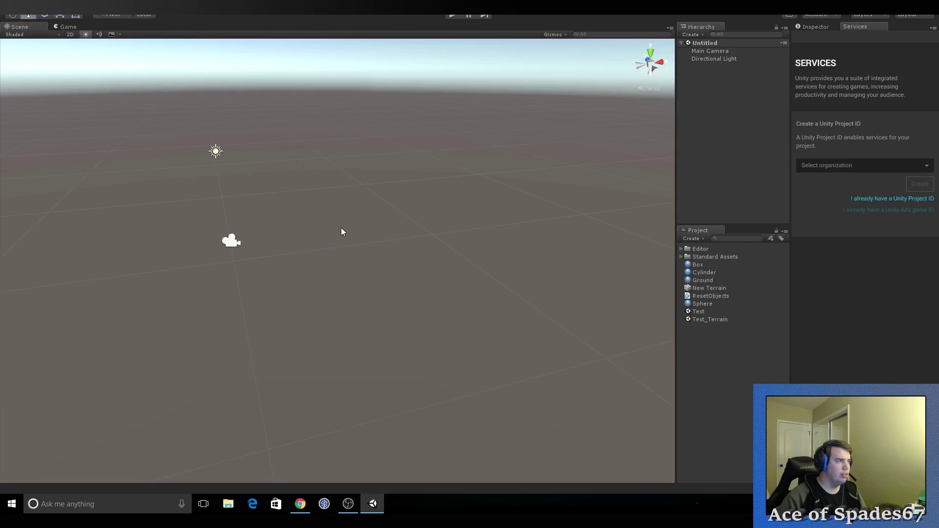
{"action": "mouse_move", "coordinate": [582, 291]}
{"action": "right_mouse_down"}
{"action": "mouse_move", "coordinate": [478, 241]}
{"action": "mouse_move", "coordinate": [541, 247]}
{"action": "mouse_move", "coordinate": [612, 224]}
{"action": "right_mouse_up"}
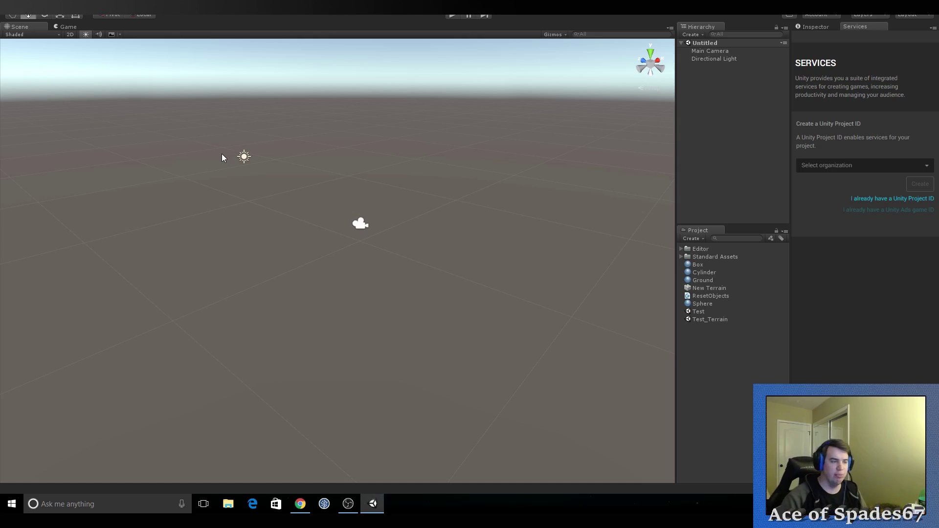
{"action": "right_click_drag", "start_coordinate": [209, 224], "coordinate": [324, 243]}
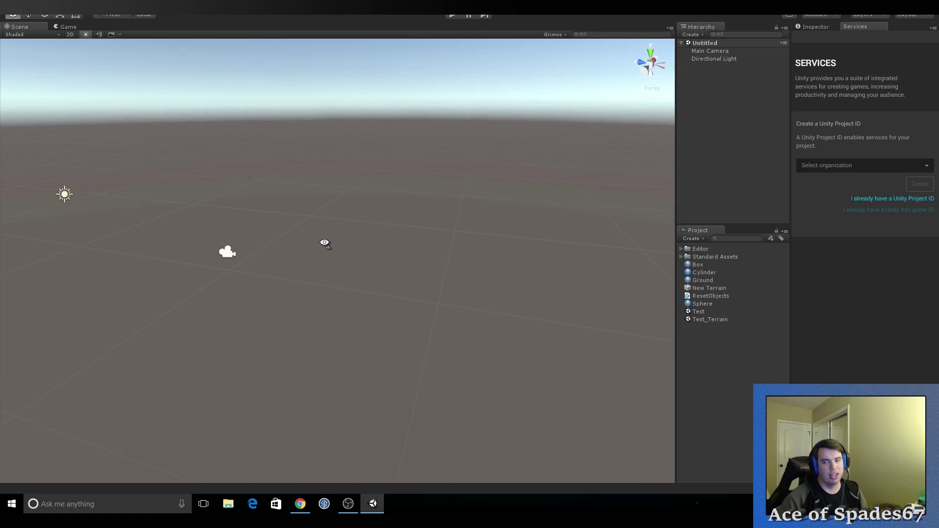
{"action": "right_click_drag", "start_coordinate": [324, 243], "coordinate": [274, 242]}
{"action": "left_click", "coordinate": [69, 5]}
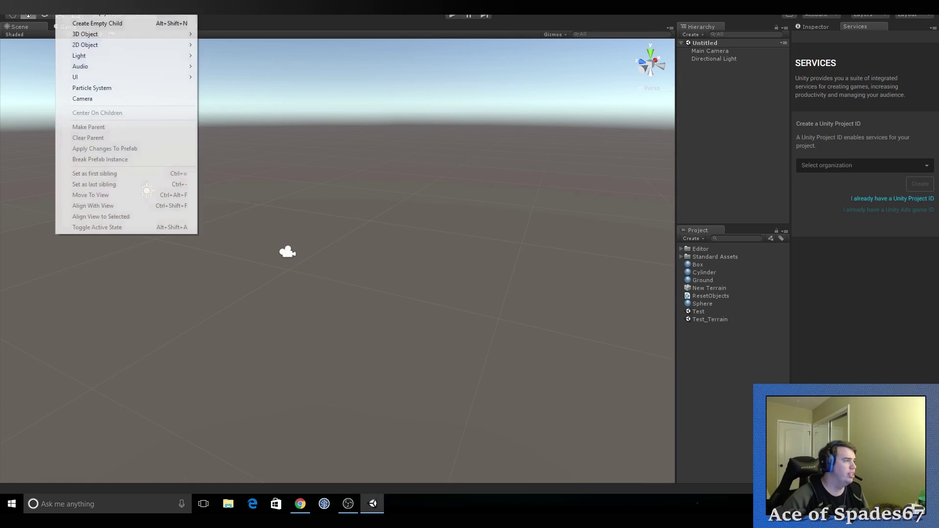
Step: Add a Plane and set its Position to 0, 0, 0
{"action": "mouse_move", "coordinate": [131, 38]}
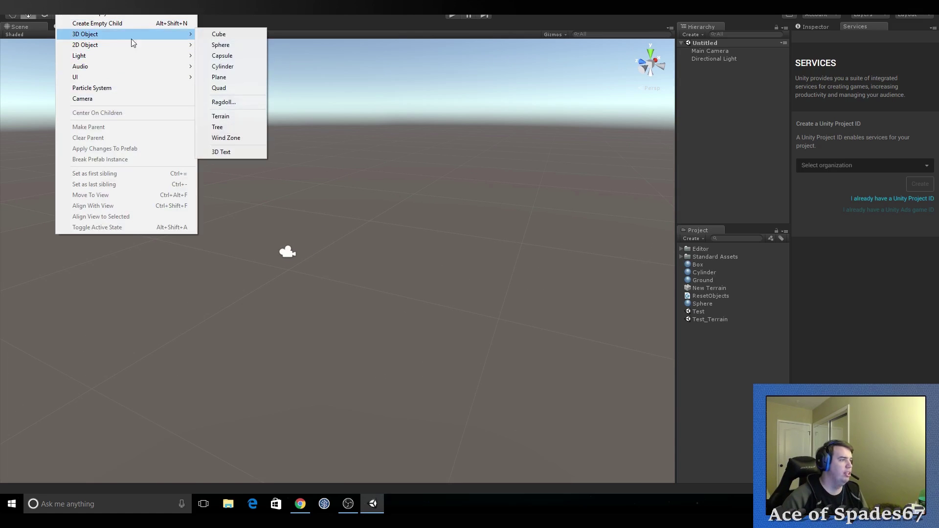
{"action": "left_click", "coordinate": [220, 76]}
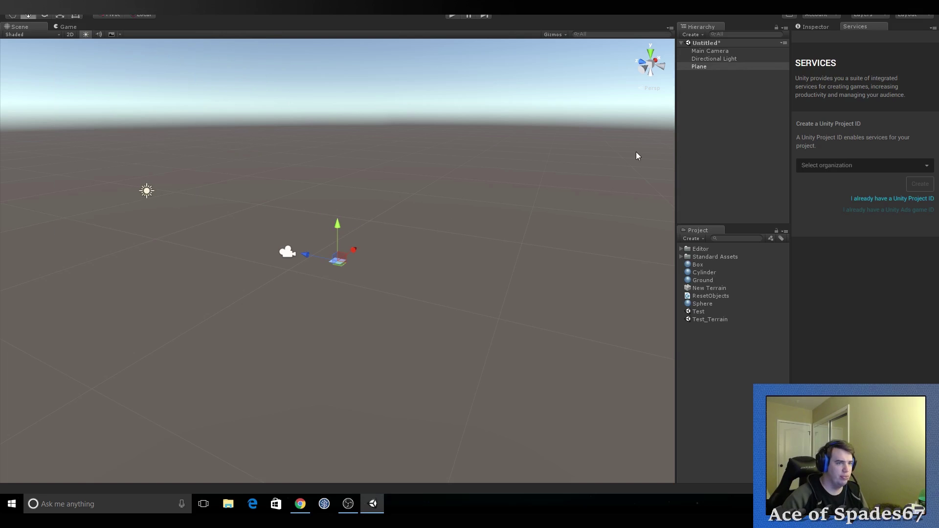
{"action": "left_click", "coordinate": [814, 27]}
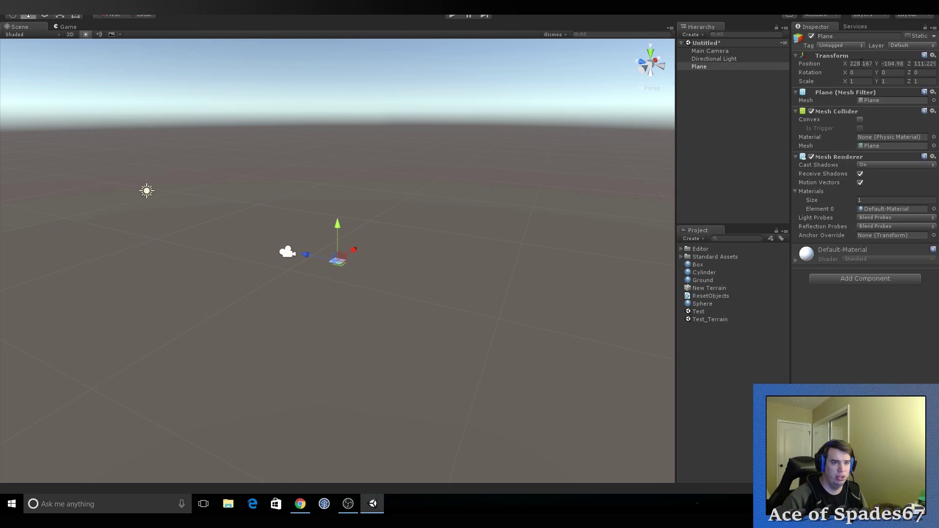
{"action": "left_click", "coordinate": [860, 63]}
{"action": "type", "text": "0"}
{"action": "left_click", "coordinate": [895, 63]}
{"action": "type", "text": "0"}
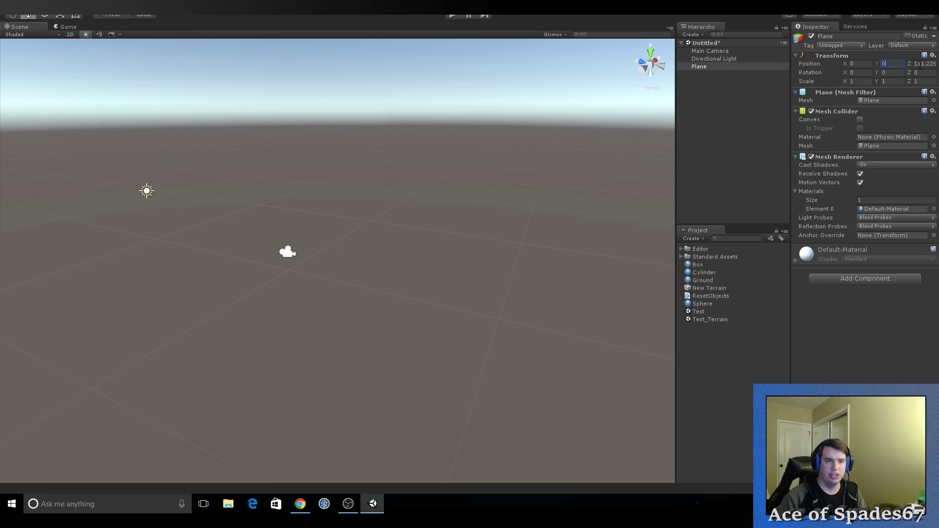
{"action": "left_click", "coordinate": [922, 64]}
{"action": "type", "text": "0"}
{"action": "left_click", "coordinate": [711, 67]}
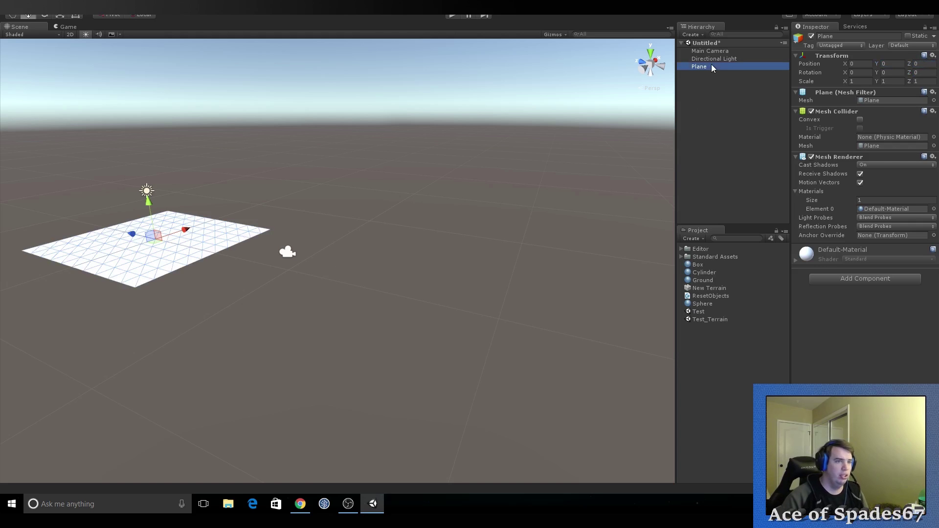
Step: Move the Main Camera to Position 0, 1, 0
{"action": "left_click_drag", "start_coordinate": [374, 167], "coordinate": [158, 215], "text": "alt"}
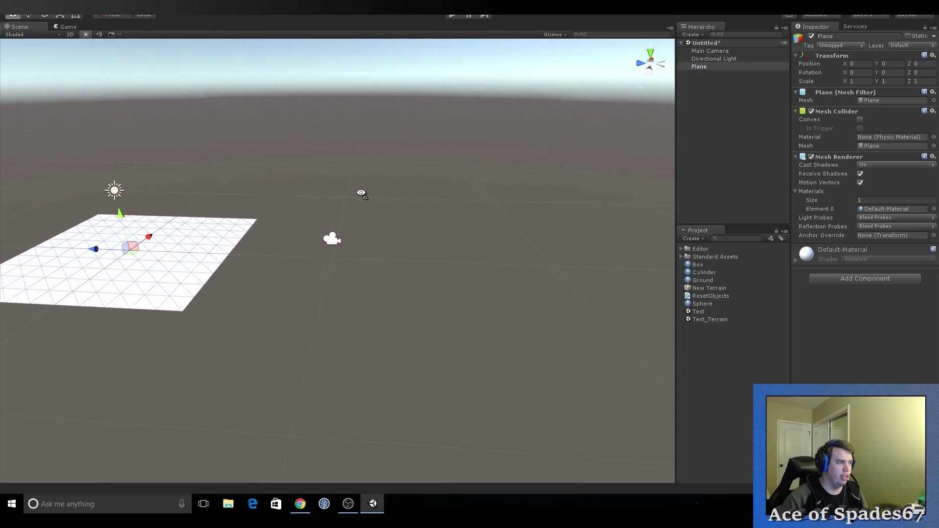
{"action": "left_click", "coordinate": [716, 59]}
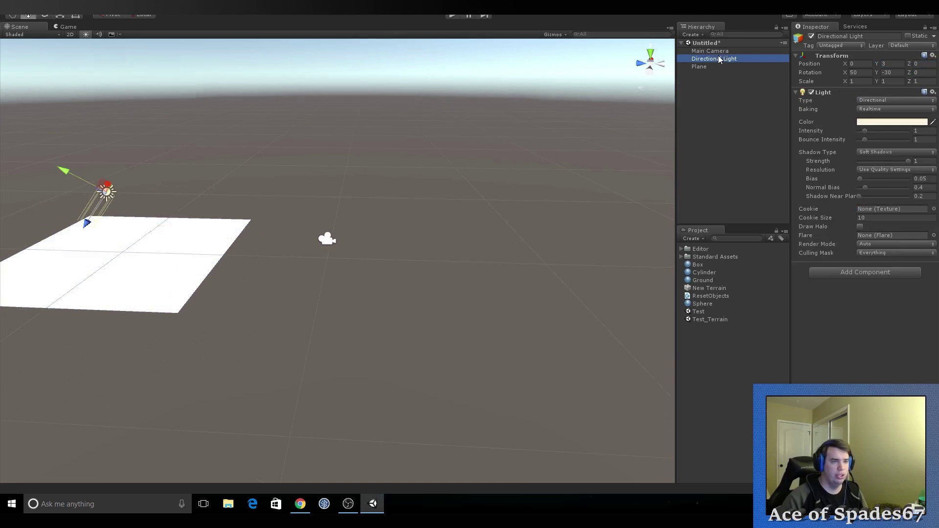
{"action": "left_click", "coordinate": [710, 51]}
{"action": "left_click", "coordinate": [894, 63]}
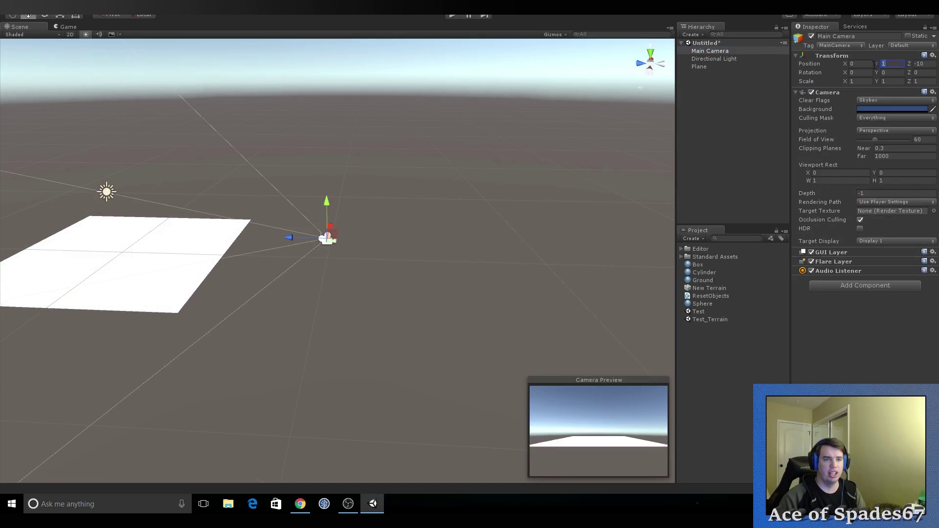
{"action": "type", "text": "0"}
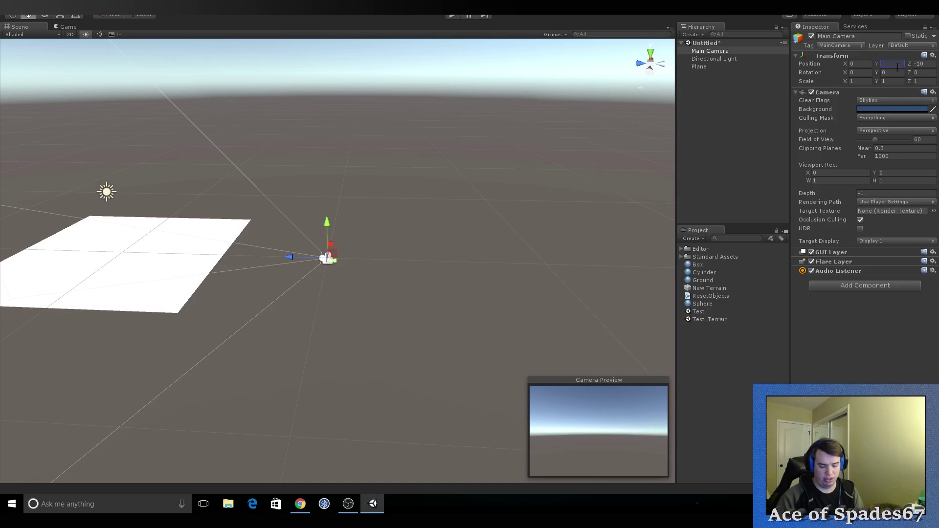
{"action": "type", "text": "1"}
{"action": "left_click", "coordinate": [915, 64]}
{"action": "type", "text": "0"}
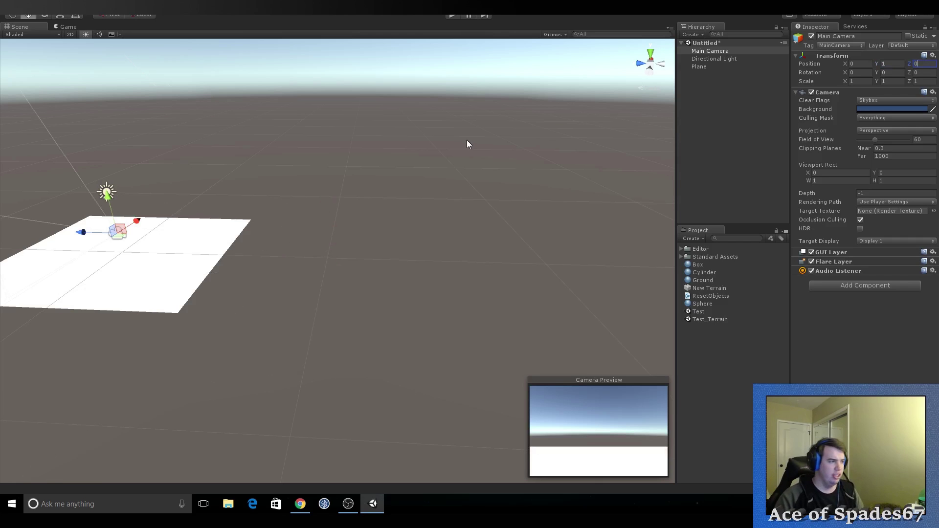
Step: Scale the plane up to roughly 5.41 on every axis with the Scale tool
{"action": "mouse_move", "coordinate": [468, 142]}
{"action": "left_mouse_down", "text": "alt"}
{"action": "mouse_move", "coordinate": [287, 117]}
{"action": "mouse_move", "coordinate": [315, 116]}
{"action": "mouse_move", "coordinate": [325, 60]}
{"action": "mouse_move", "coordinate": [362, 123]}
{"action": "left_mouse_up", "text": "alt"}
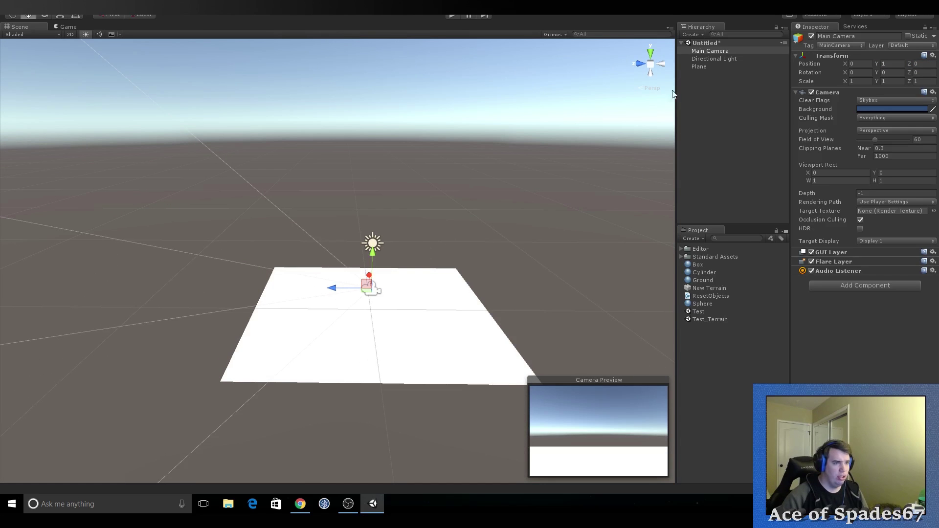
{"action": "left_click", "coordinate": [336, 303]}
{"action": "key", "text": "r"}
{"action": "left_click_drag", "start_coordinate": [370, 310], "coordinate": [631, 298]}
{"action": "key", "text": "w"}
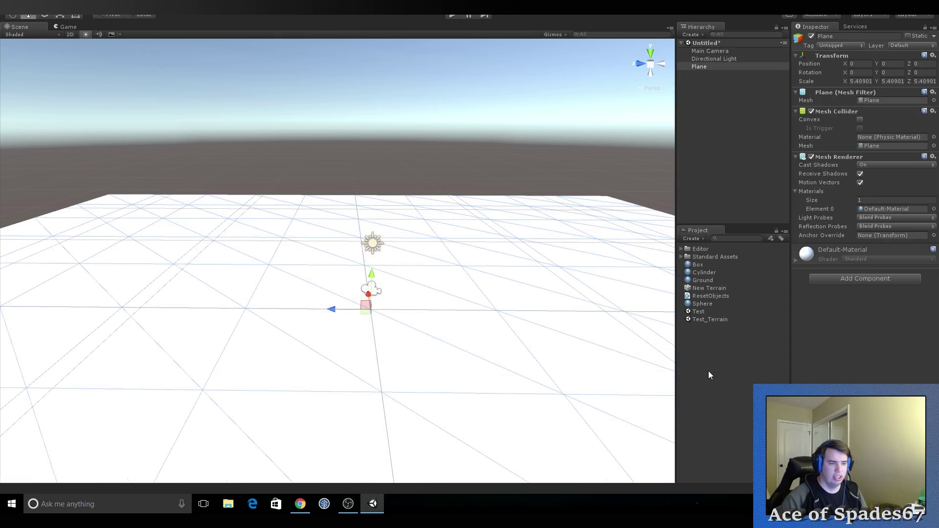
{"action": "left_click", "coordinate": [710, 375]}
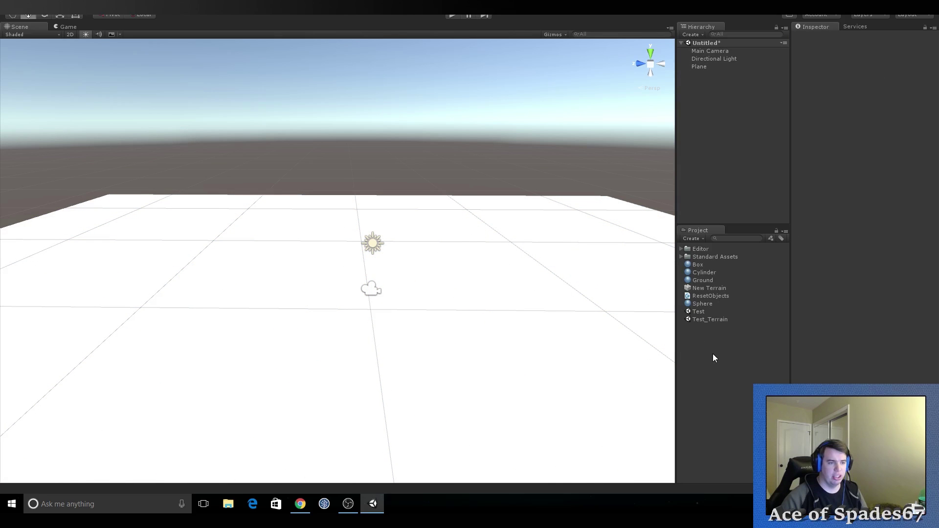
Step: Create a new material named 'Carnival Floor'
{"action": "left_click_drag", "start_coordinate": [697, 265], "coordinate": [702, 265]}
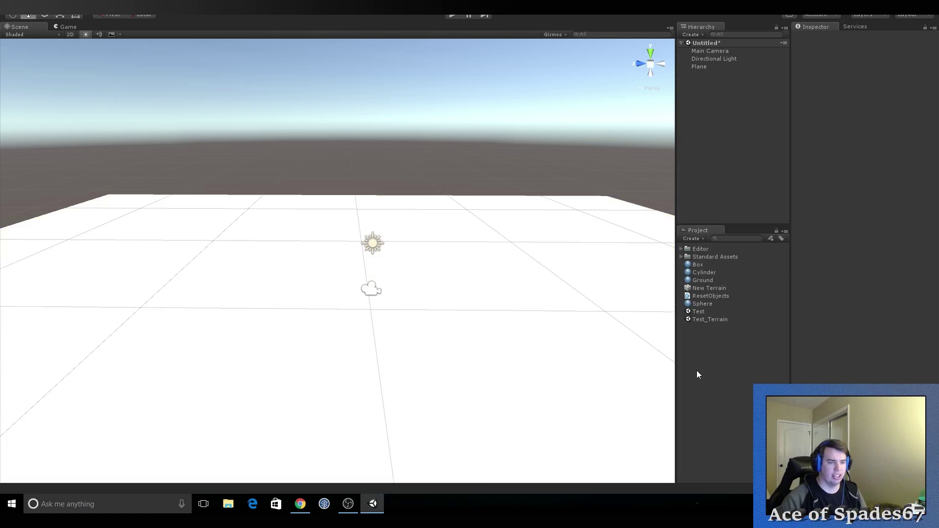
{"action": "right_click", "coordinate": [698, 375]}
{"action": "mouse_move", "coordinate": [761, 198]}
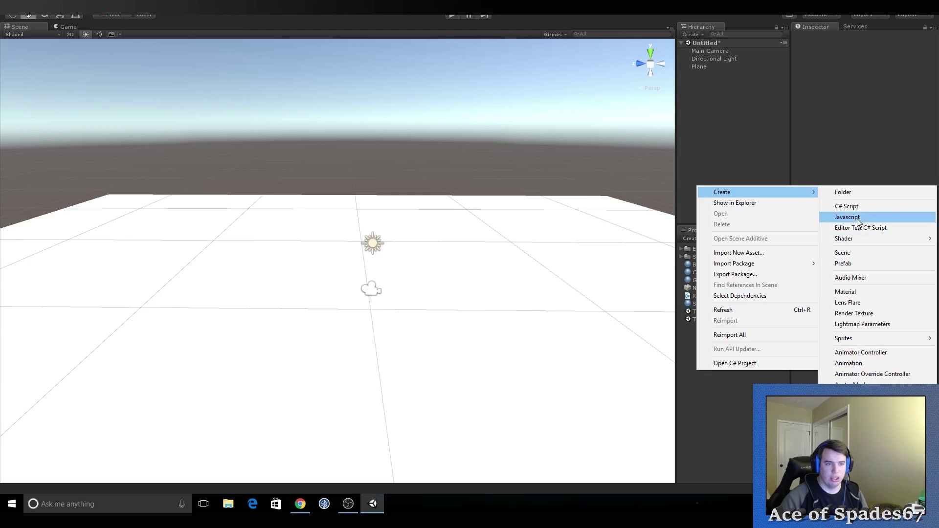
{"action": "left_click", "coordinate": [853, 293]}
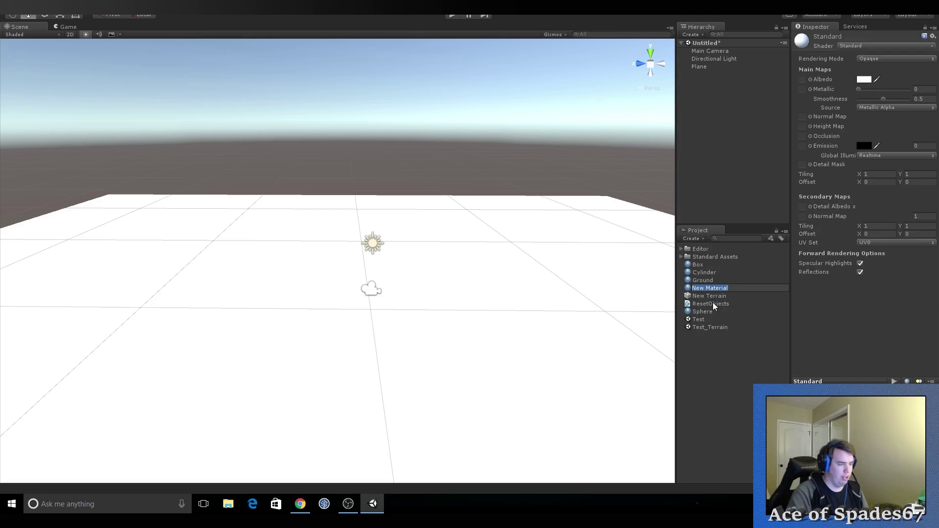
{"action": "type", "text": "Carniv"}
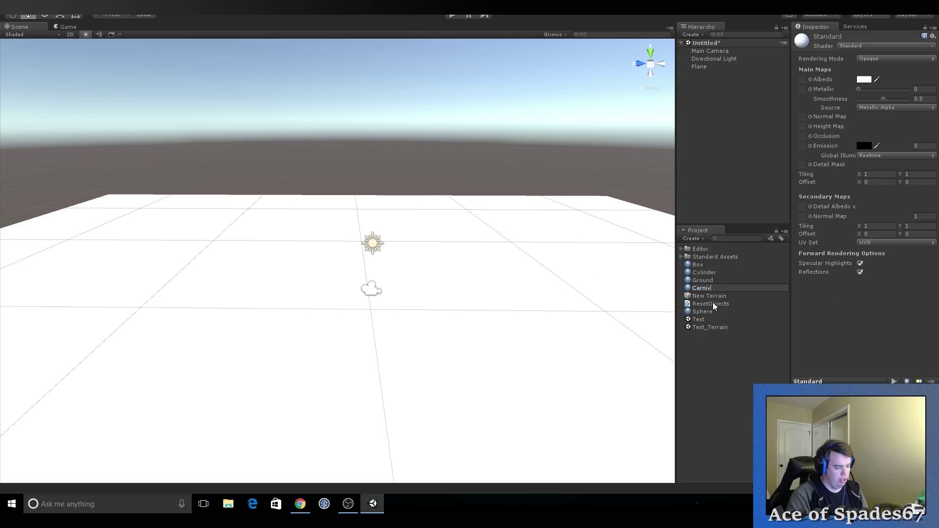
{"action": "type", "text": "al Floo"}
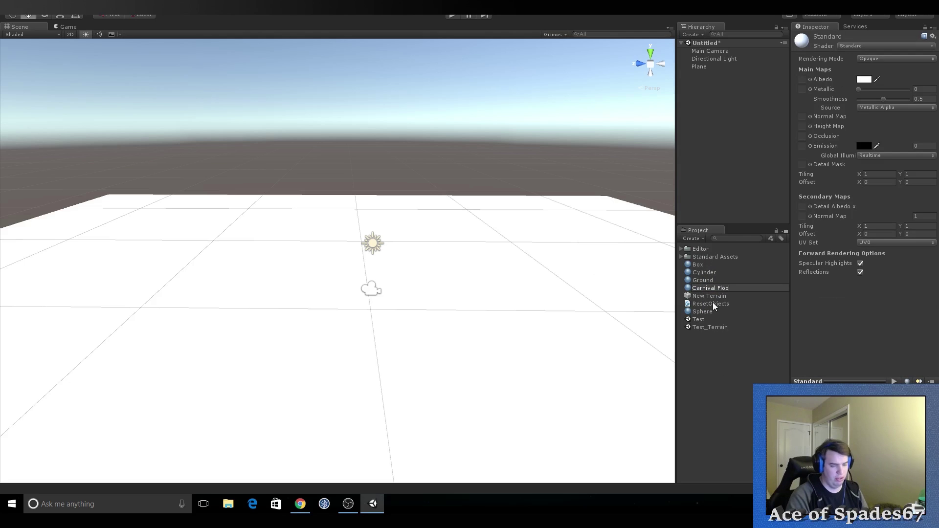
{"action": "type", "text": "r"}
{"action": "key", "text": "Return"}
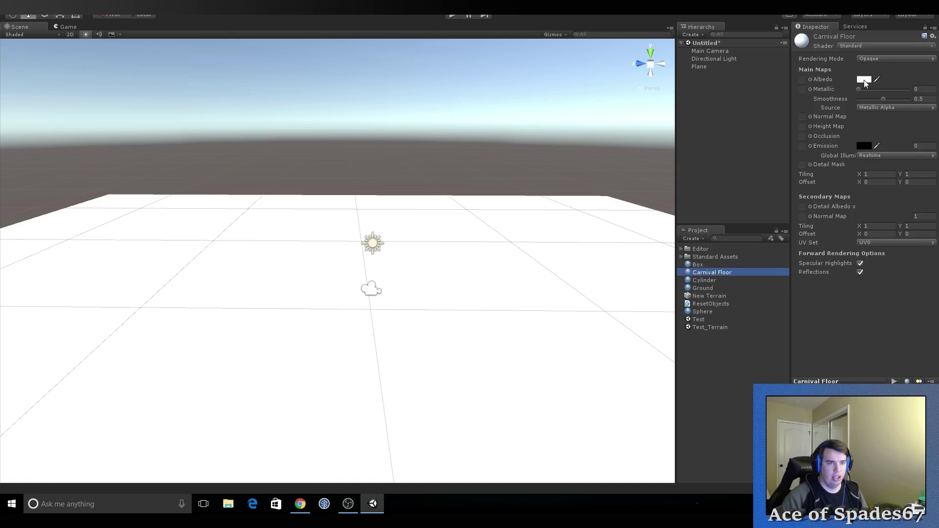
Step: Give Carnival Floor a slightly desaturated dark red albedo and apply it to the plane
{"action": "left_click", "coordinate": [864, 84]}
{"action": "left_click_drag", "start_coordinate": [325, 241], "coordinate": [330, 267]}
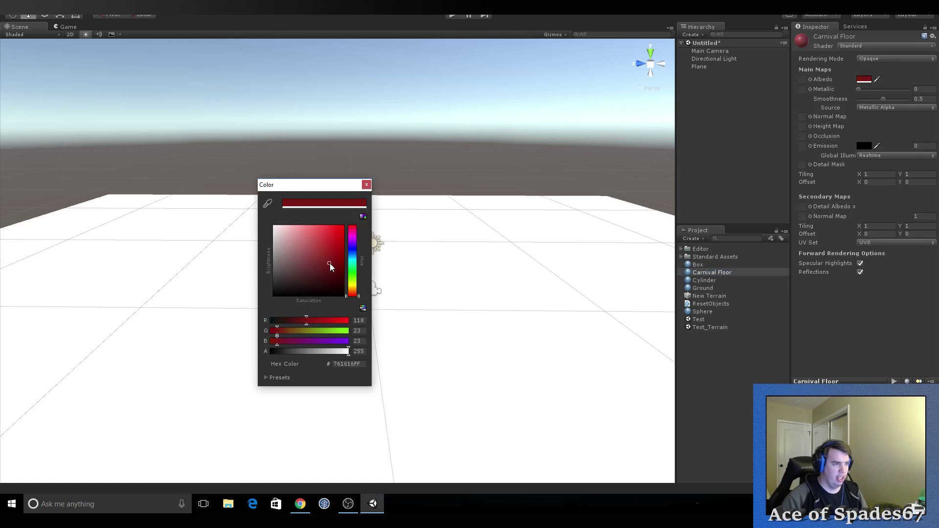
{"action": "left_click_drag", "start_coordinate": [332, 266], "coordinate": [317, 265]}
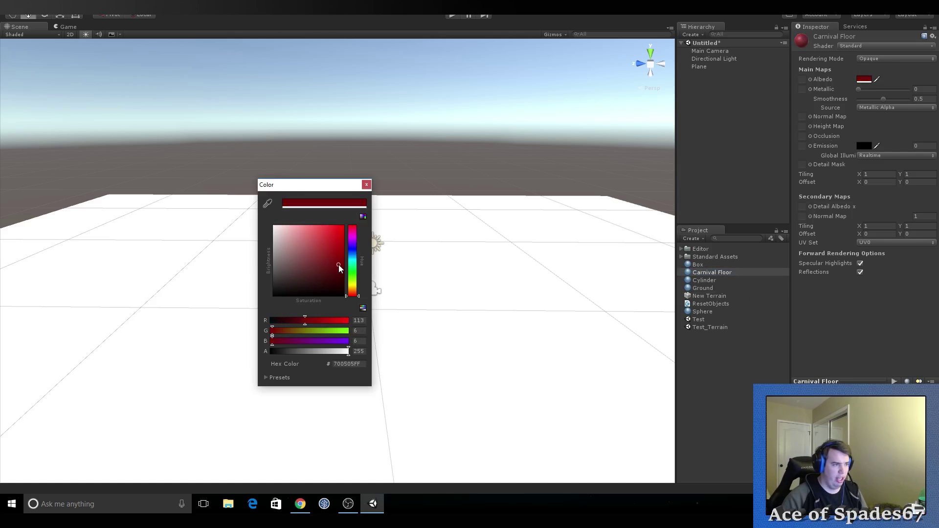
{"action": "left_click", "coordinate": [368, 185]}
{"action": "left_click_drag", "start_coordinate": [775, 284], "coordinate": [587, 289]}
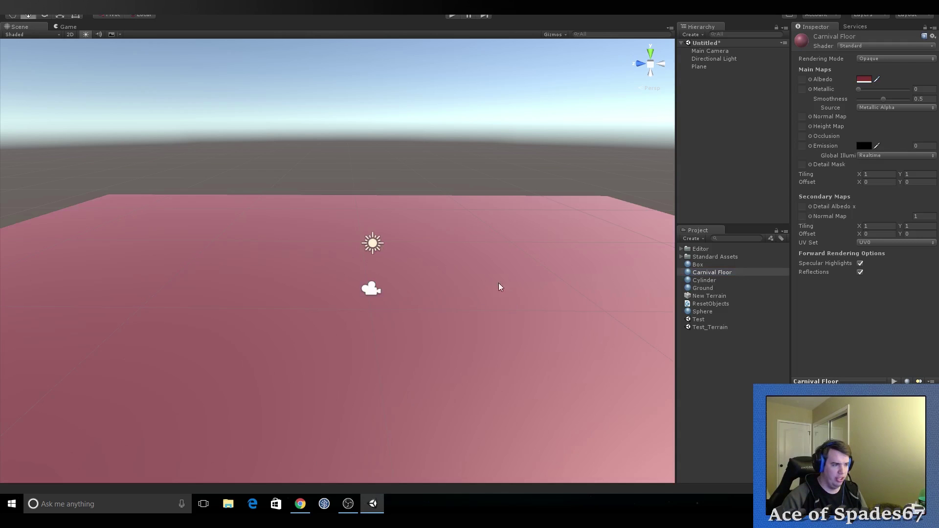
Step: Orbit around the pink floor and check the Main Camera's view of it
{"action": "mouse_move", "coordinate": [498, 287]}
{"action": "left_mouse_down", "text": "alt"}
{"action": "mouse_move", "coordinate": [458, 241]}
{"action": "mouse_move", "coordinate": [467, 215]}
{"action": "mouse_move", "coordinate": [400, 217]}
{"action": "mouse_move", "coordinate": [413, 216]}
{"action": "left_mouse_up", "text": "alt"}
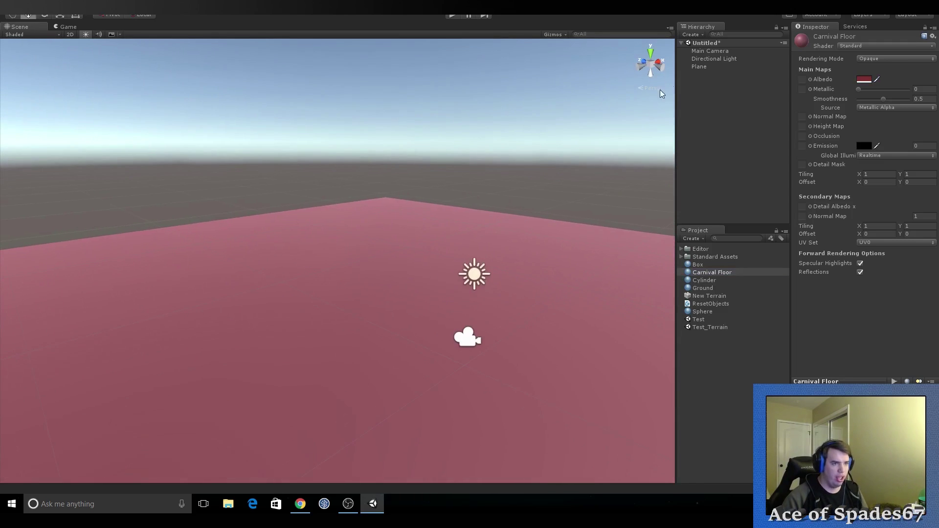
{"action": "left_click", "coordinate": [711, 51]}
{"action": "mouse_move", "coordinate": [510, 222]}
{"action": "left_mouse_down", "text": "alt"}
{"action": "mouse_move", "coordinate": [524, 235]}
{"action": "mouse_move", "coordinate": [490, 238]}
{"action": "mouse_move", "coordinate": [488, 191]}
{"action": "mouse_move", "coordinate": [503, 237]}
{"action": "left_mouse_up", "text": "alt"}
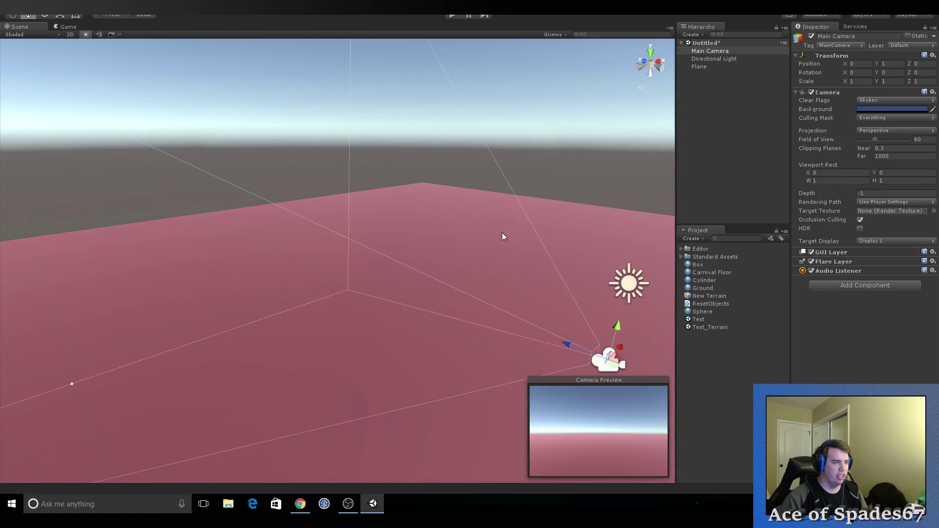
{"action": "left_click", "coordinate": [61, 2]}
Step: Add a cube and set its Position to 0, 0, 0
{"action": "mouse_move", "coordinate": [118, 34]}
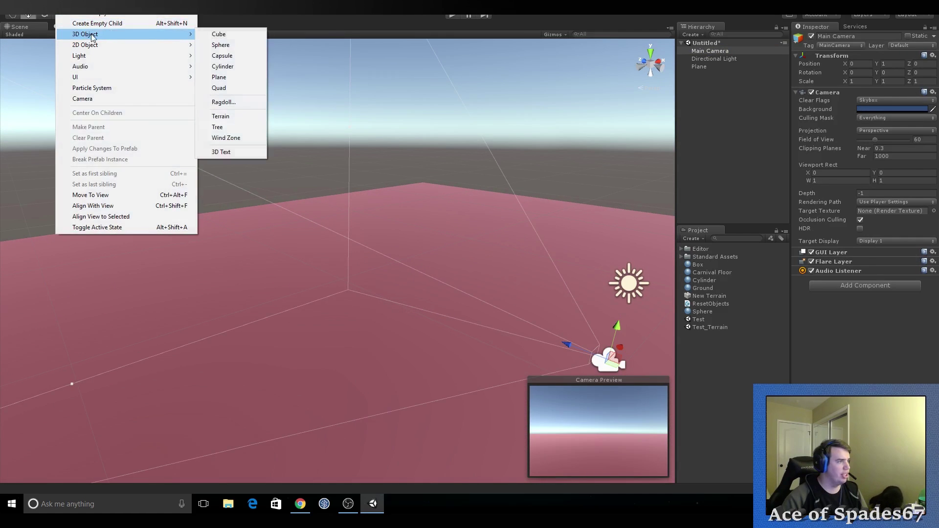
{"action": "left_click", "coordinate": [226, 34]}
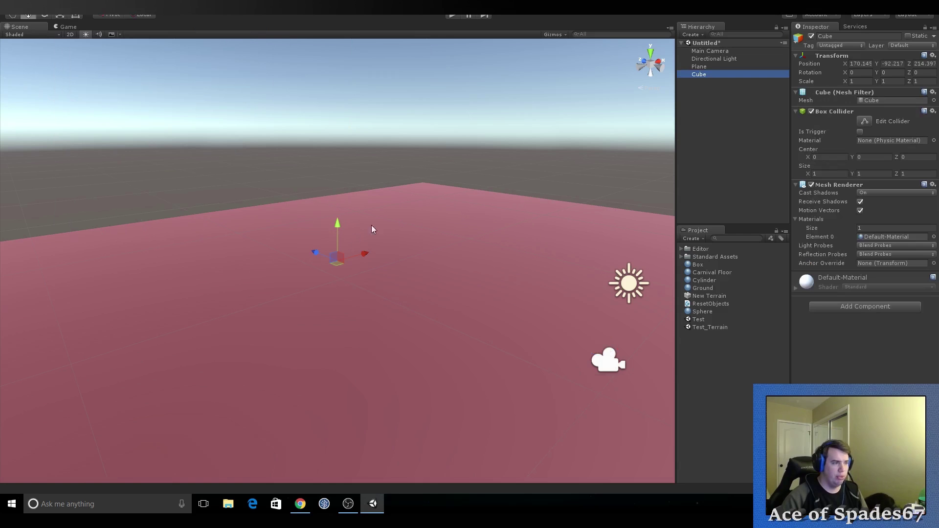
{"action": "left_click", "coordinate": [858, 63]}
{"action": "type", "text": "0"}
{"action": "key", "text": "Tab"}
{"action": "type", "text": "0"}
{"action": "key", "text": "Tab"}
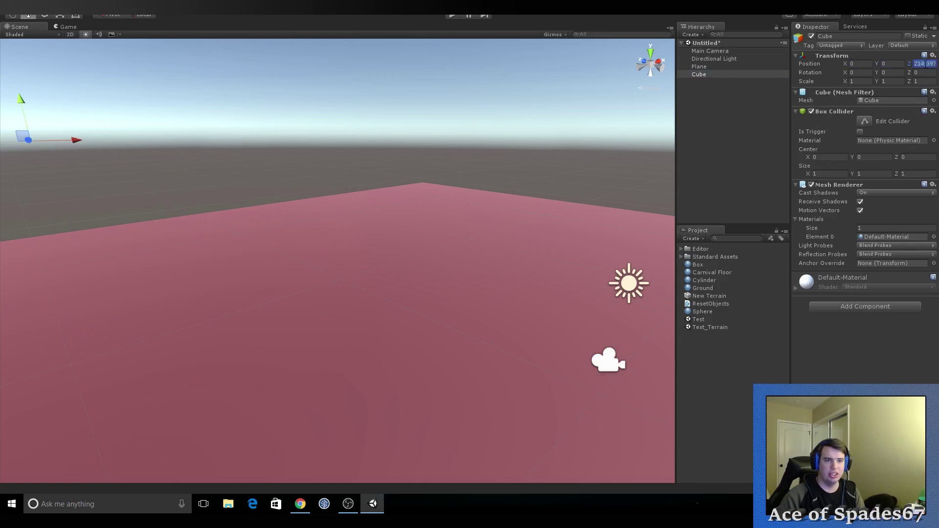
{"action": "type", "text": "0"}
Step: Position the cube in front of the camera, checking it through the Game view
{"action": "left_click_drag", "start_coordinate": [562, 377], "coordinate": [235, 275]}
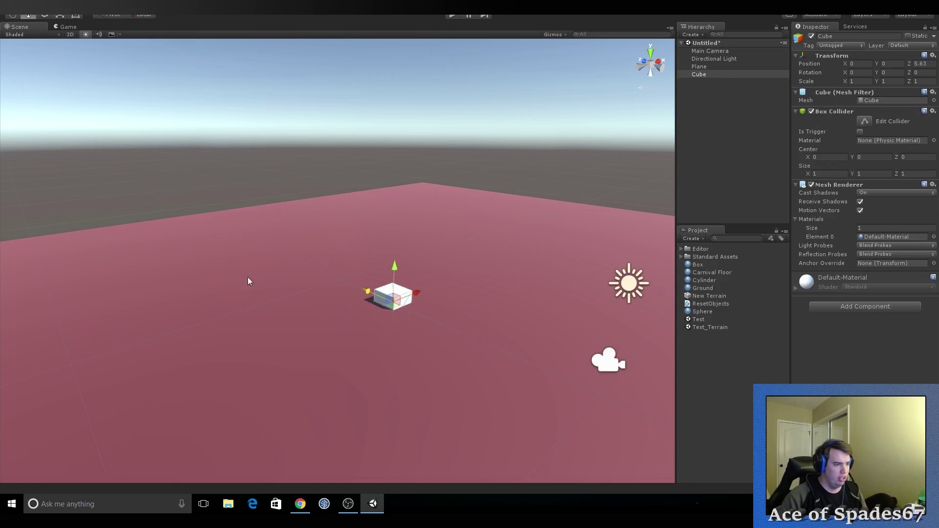
{"action": "left_click", "coordinate": [65, 25]}
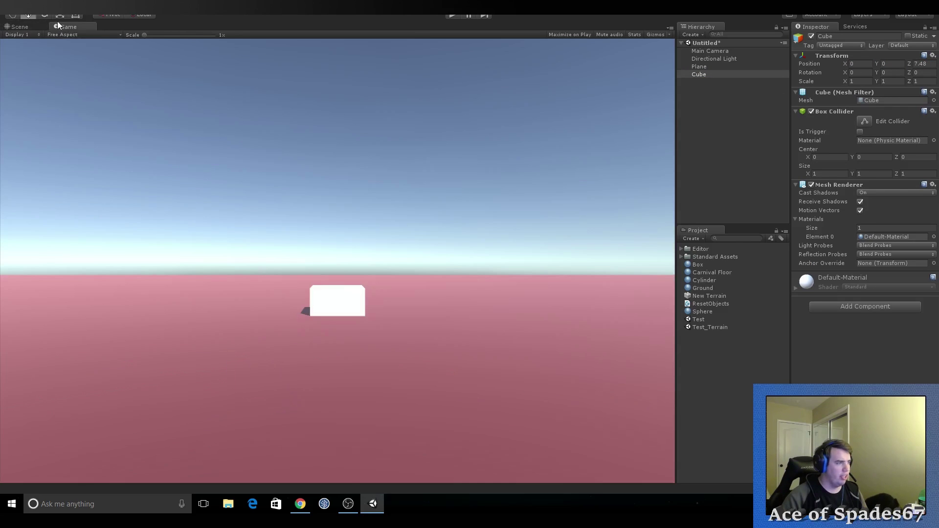
{"action": "left_click", "coordinate": [20, 27]}
{"action": "left_click_drag", "start_coordinate": [356, 289], "coordinate": [444, 341]}
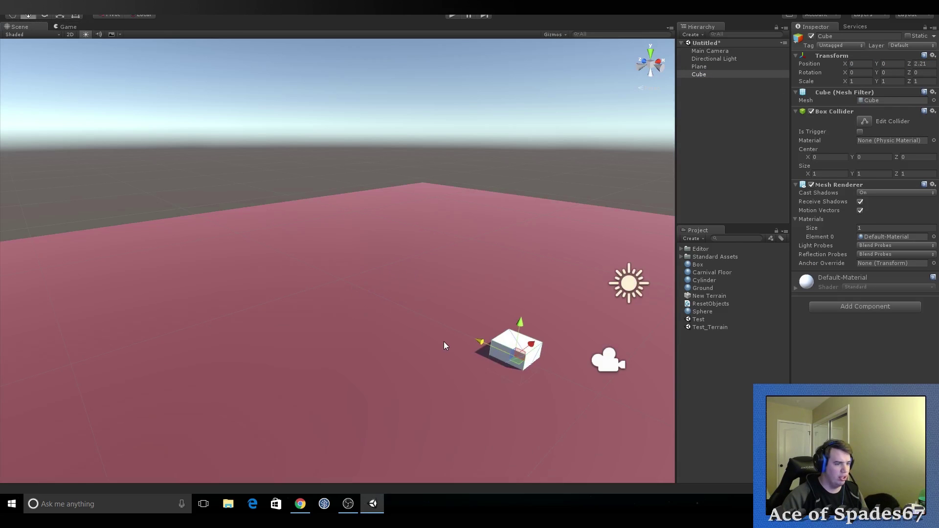
{"action": "left_click", "coordinate": [67, 28]}
{"action": "left_click", "coordinate": [19, 27]}
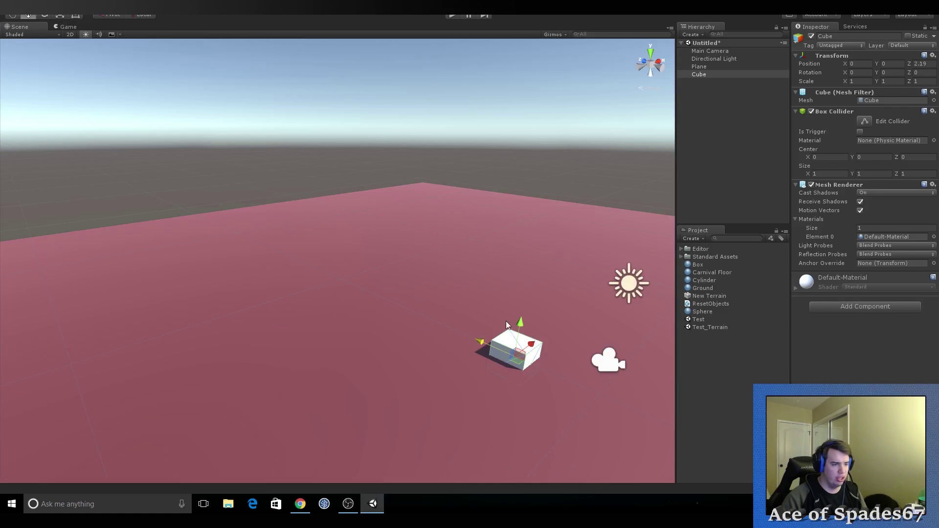
{"action": "left_click", "coordinate": [68, 27]}
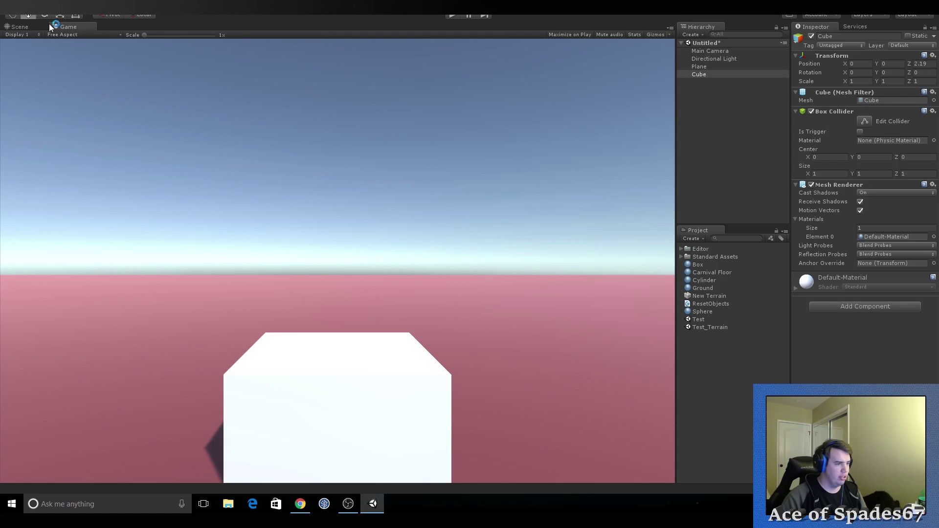
{"action": "left_click", "coordinate": [19, 27]}
Step: Stretch the cube into a long flat bar, about 8.9 along X
{"action": "key", "text": "r"}
{"action": "mouse_move", "coordinate": [533, 345]}
{"action": "left_mouse_down"}
{"action": "mouse_move", "coordinate": [685, 232]}
{"action": "mouse_move", "coordinate": [673, 236]}
{"action": "left_mouse_up"}
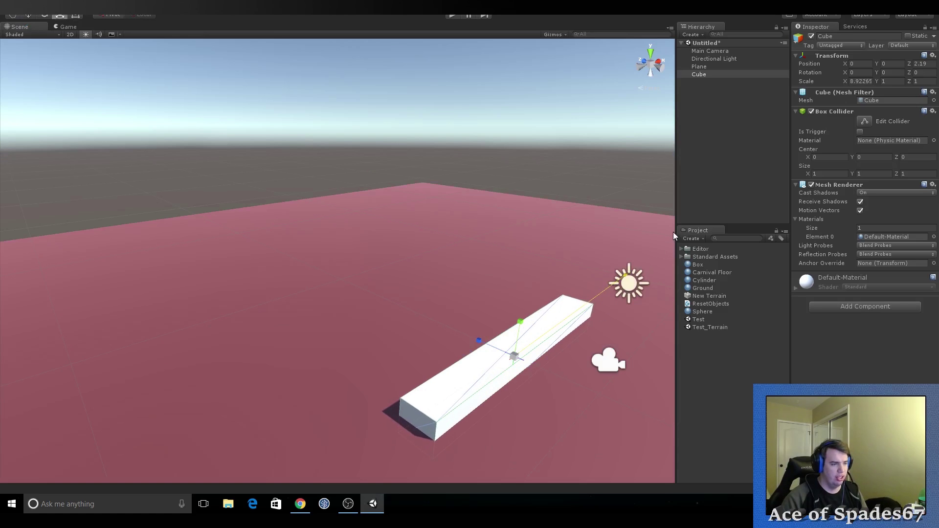
{"action": "left_click", "coordinate": [69, 27]}
{"action": "left_click", "coordinate": [43, 27]}
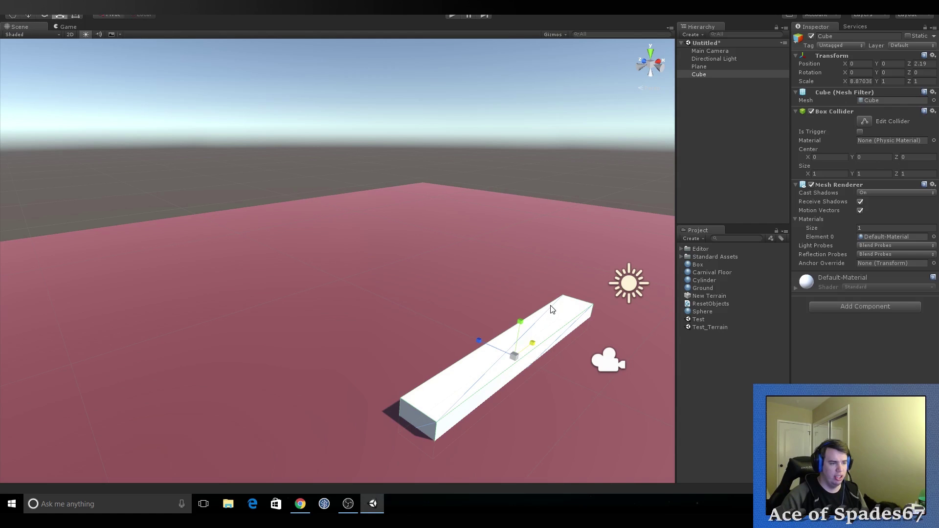
{"action": "key", "text": "w"}
{"action": "left_click", "coordinate": [700, 77]}
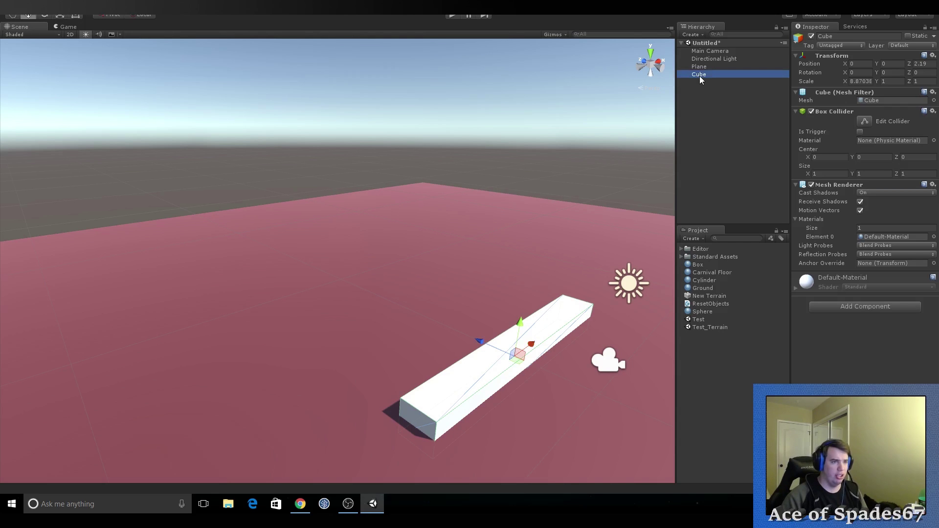
{"action": "left_click", "coordinate": [702, 95]}
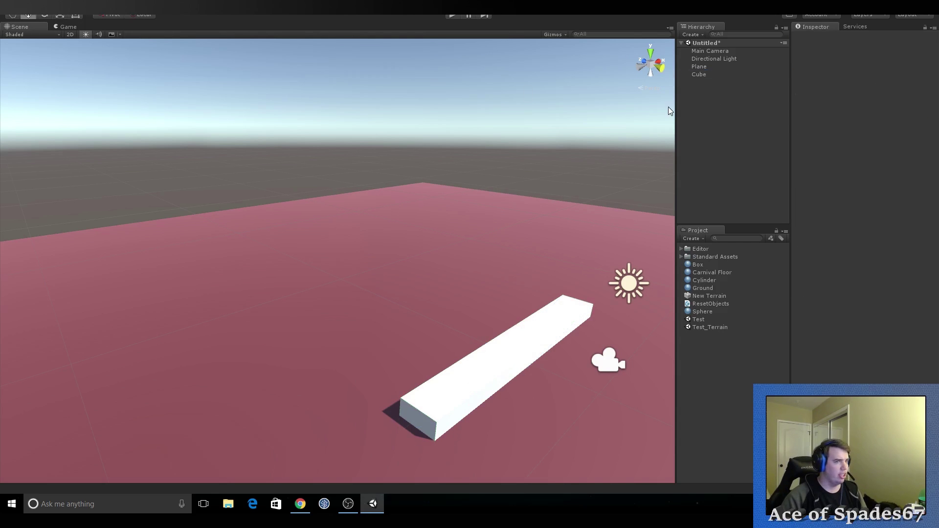
{"action": "right_click", "coordinate": [721, 96]}
{"action": "key", "text": "Escape"}
Step: Add a second cube at Position 0, 0, 0
{"action": "left_click", "coordinate": [68, 6]}
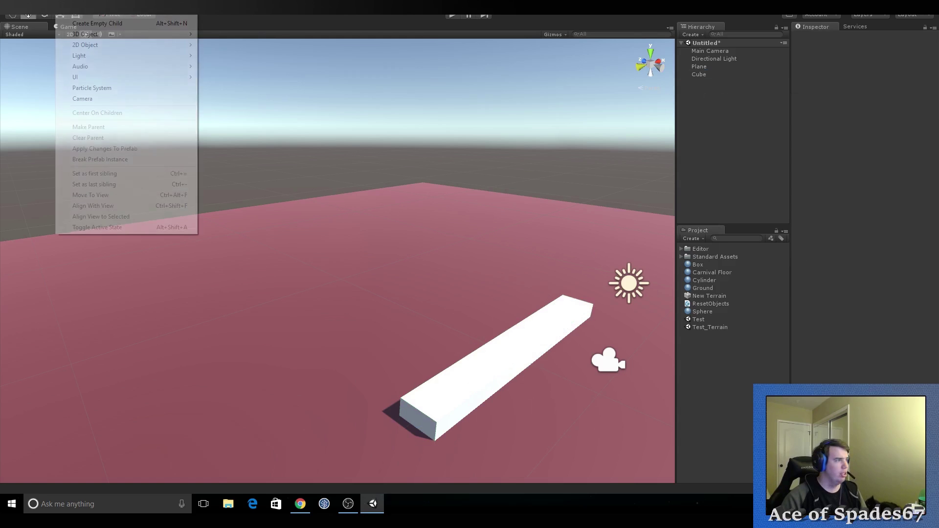
{"action": "mouse_move", "coordinate": [113, 34]}
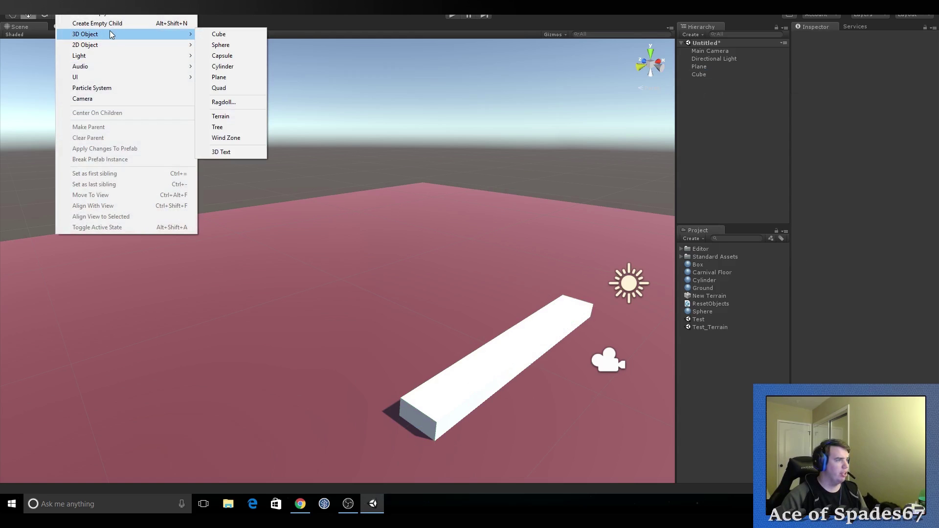
{"action": "left_click", "coordinate": [234, 35]}
{"action": "left_click", "coordinate": [861, 64]}
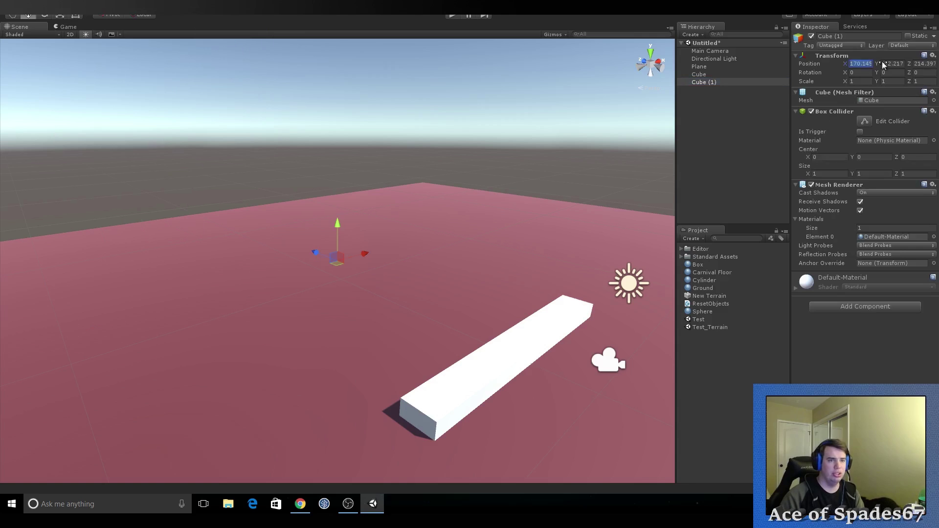
{"action": "type", "text": "0"}
{"action": "key", "text": "Tab"}
{"action": "type", "text": "0"}
{"action": "key", "text": "Tab"}
{"action": "type", "text": "0"}
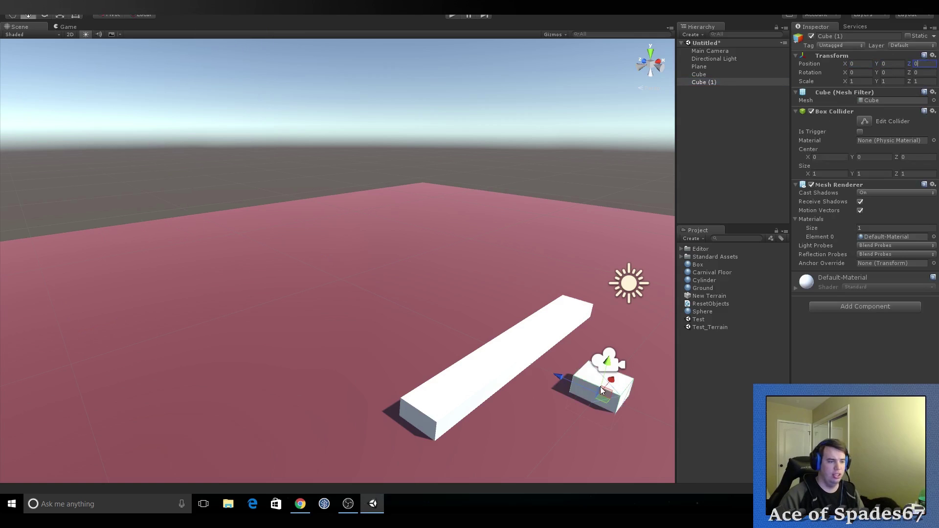
Step: Move the second cube onto the end of the long bar
{"action": "mouse_move", "coordinate": [602, 389]}
{"action": "left_mouse_down"}
{"action": "mouse_move", "coordinate": [436, 419]}
{"action": "mouse_move", "coordinate": [478, 371]}
{"action": "left_mouse_up"}
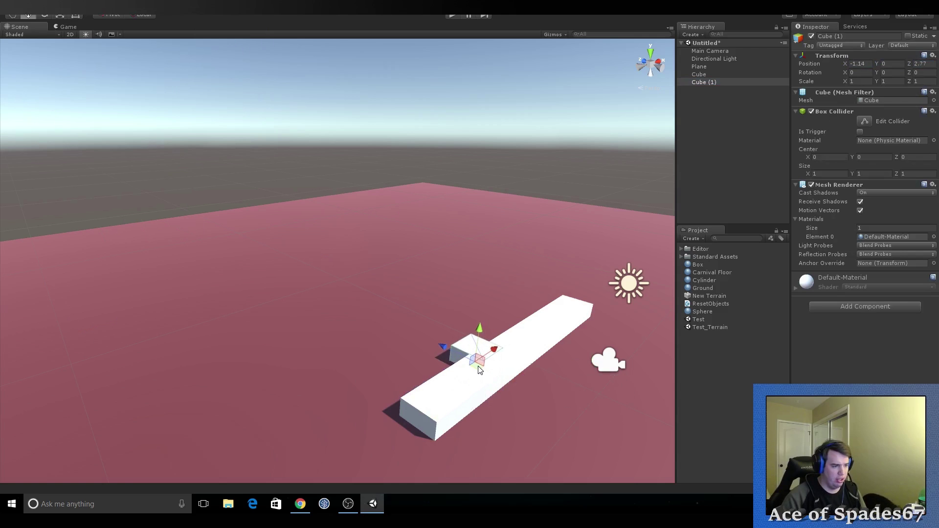
{"action": "left_click_drag", "start_coordinate": [478, 370], "coordinate": [480, 315]}
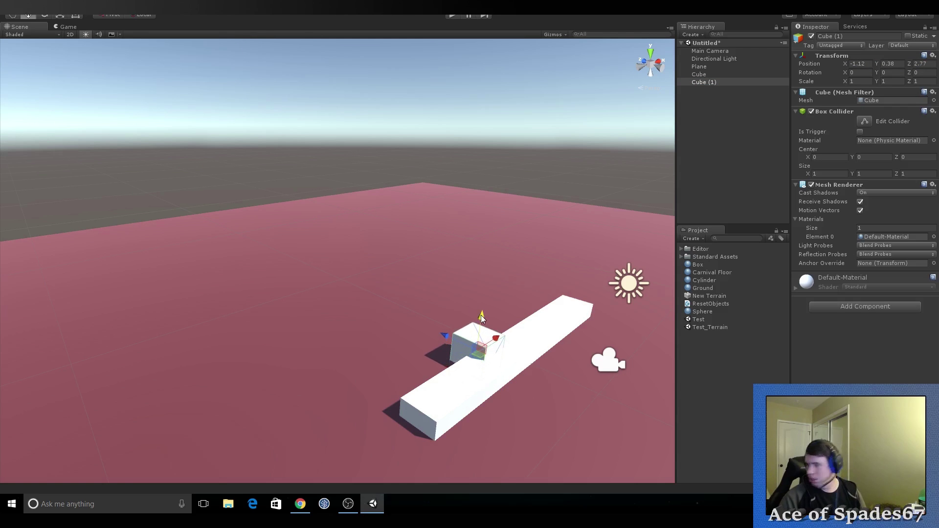
{"action": "left_click", "coordinate": [68, 26]}
{"action": "left_click", "coordinate": [34, 27]}
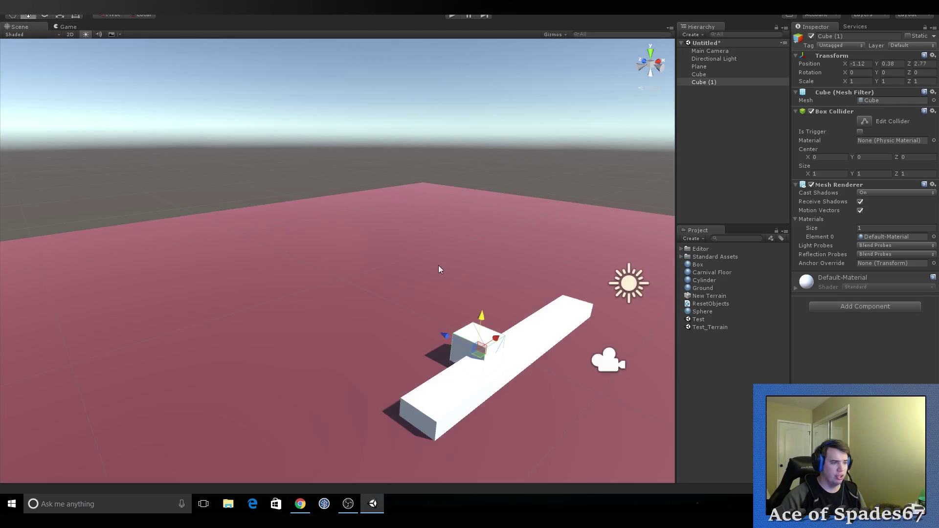
{"action": "left_click_drag", "start_coordinate": [444, 338], "coordinate": [495, 348]}
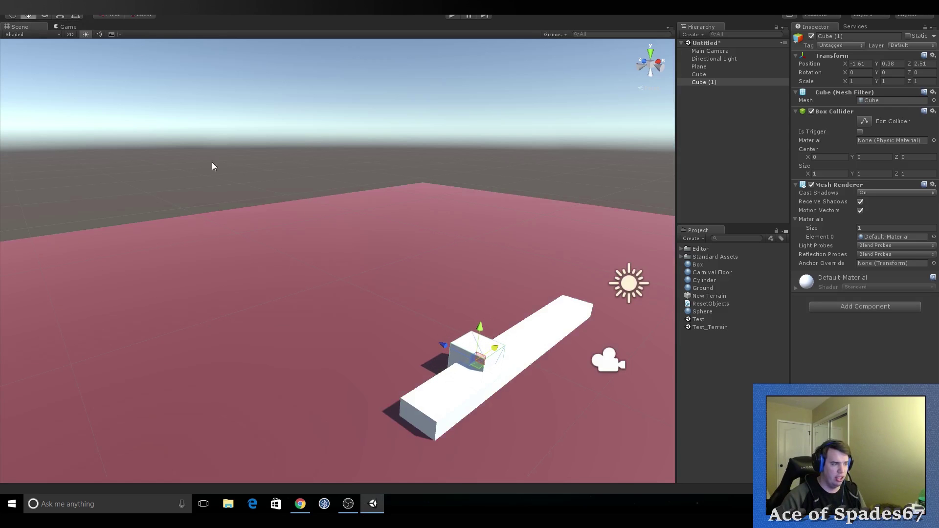
{"action": "left_click", "coordinate": [74, 26]}
{"action": "left_click", "coordinate": [22, 24]}
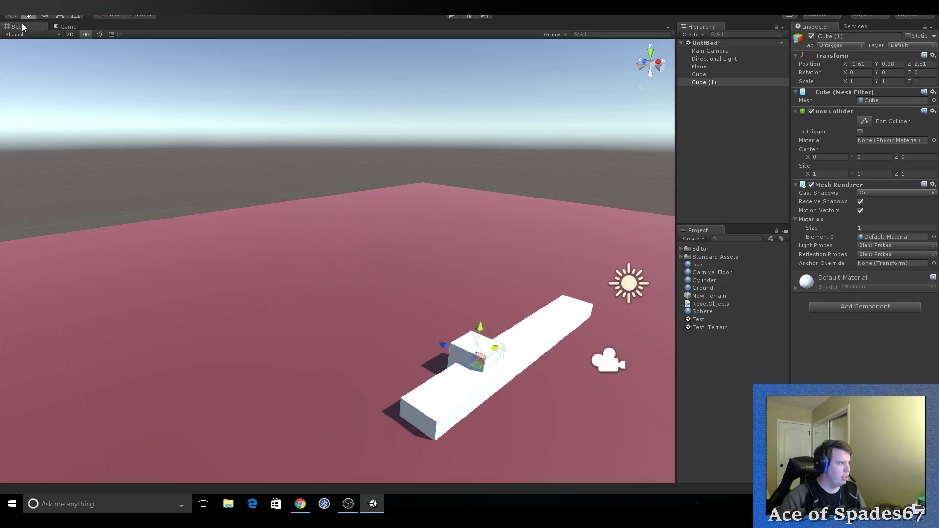
{"action": "left_click_drag", "start_coordinate": [494, 350], "coordinate": [451, 355]}
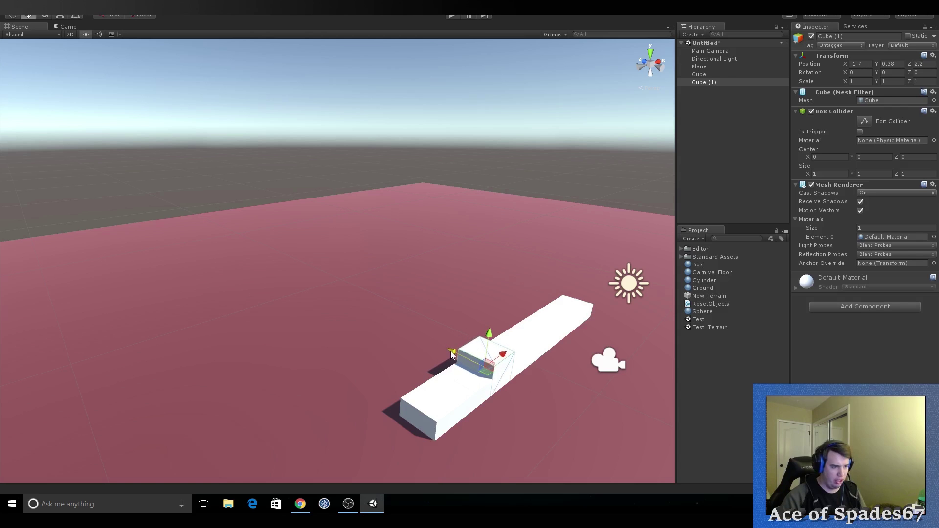
Step: Reshape the small cube into a tall post (Scale X 0.62, Y 4.96) standing on the bar
{"action": "key", "text": "r"}
{"action": "left_click_drag", "start_coordinate": [506, 356], "coordinate": [498, 360]}
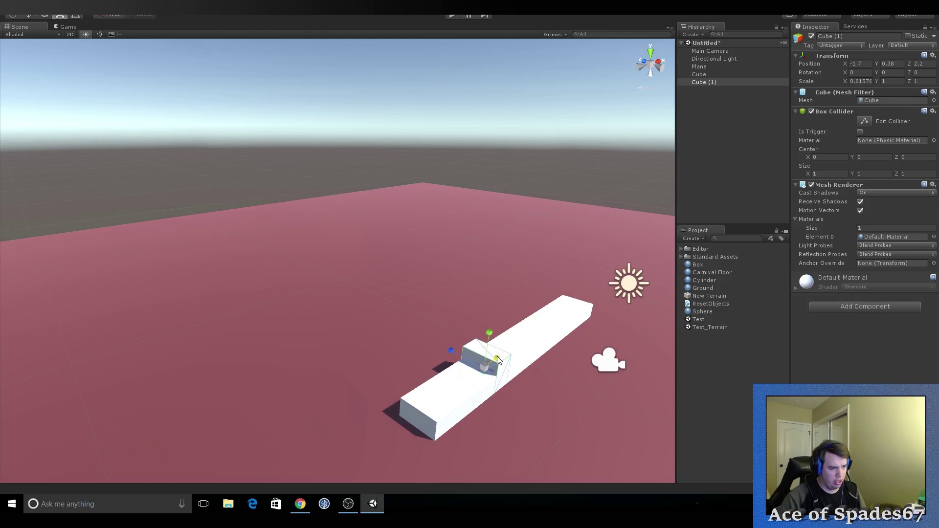
{"action": "left_click", "coordinate": [69, 27]}
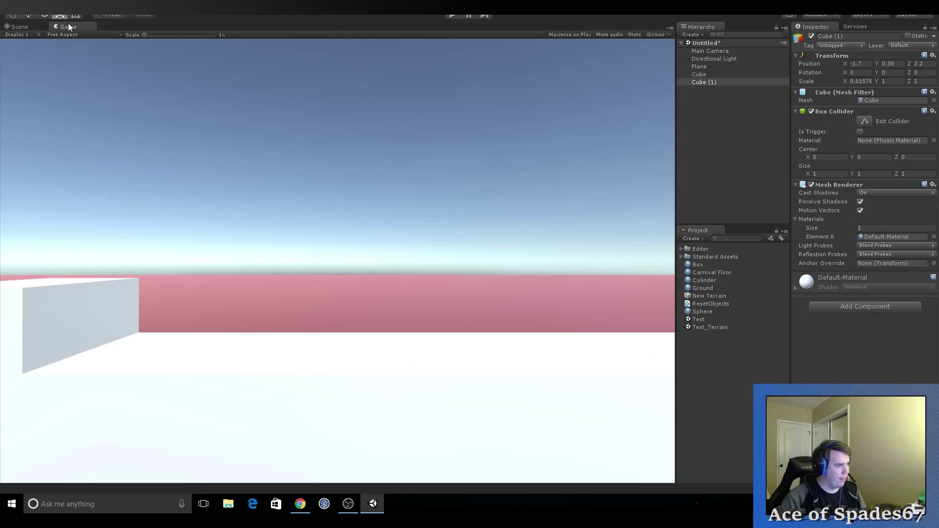
{"action": "left_click", "coordinate": [19, 27]}
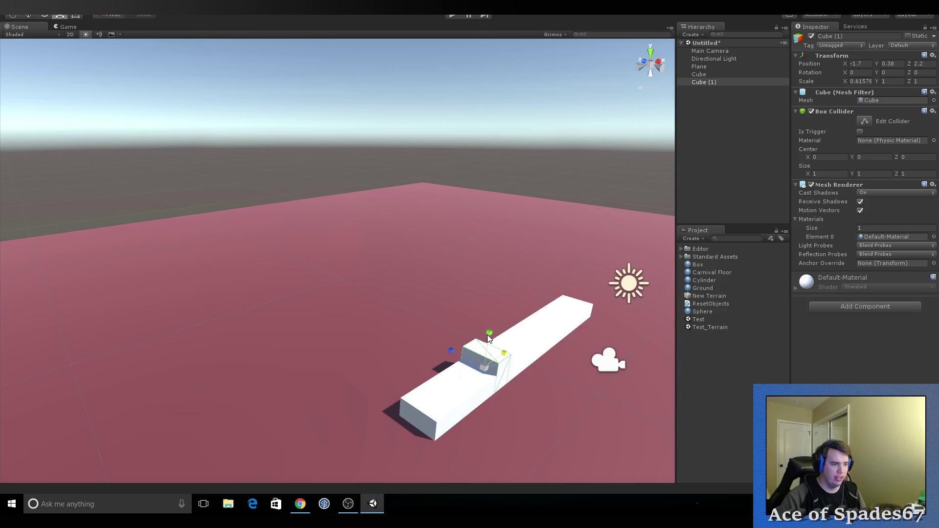
{"action": "left_click_drag", "start_coordinate": [488, 337], "coordinate": [500, 202]}
{"action": "key", "text": "w"}
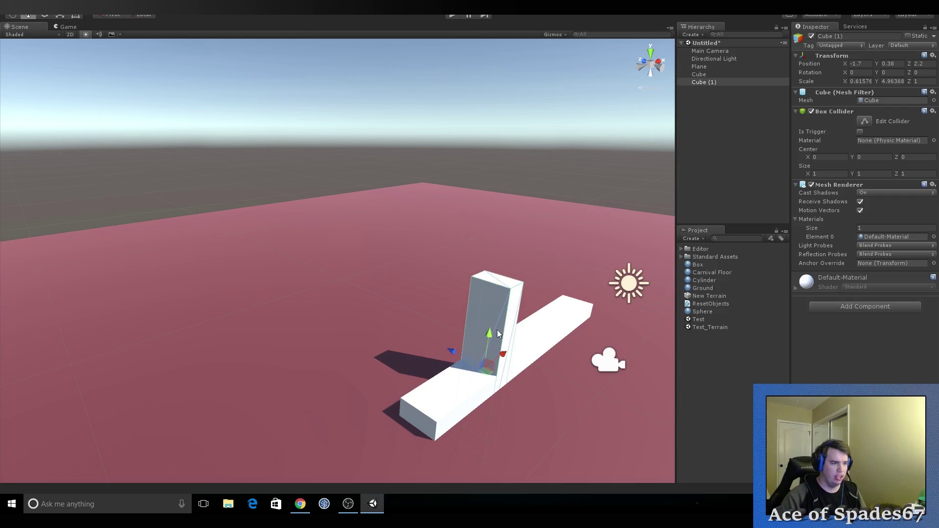
{"action": "left_click_drag", "start_coordinate": [497, 330], "coordinate": [489, 266]}
Step: Check the post through the game camera and duplicate it
{"action": "left_click", "coordinate": [68, 27]}
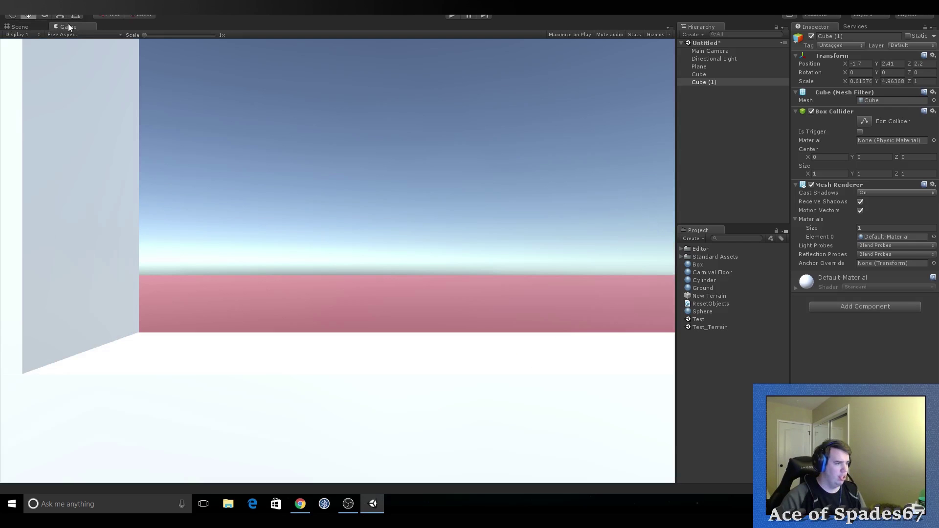
{"action": "left_click", "coordinate": [46, 27]}
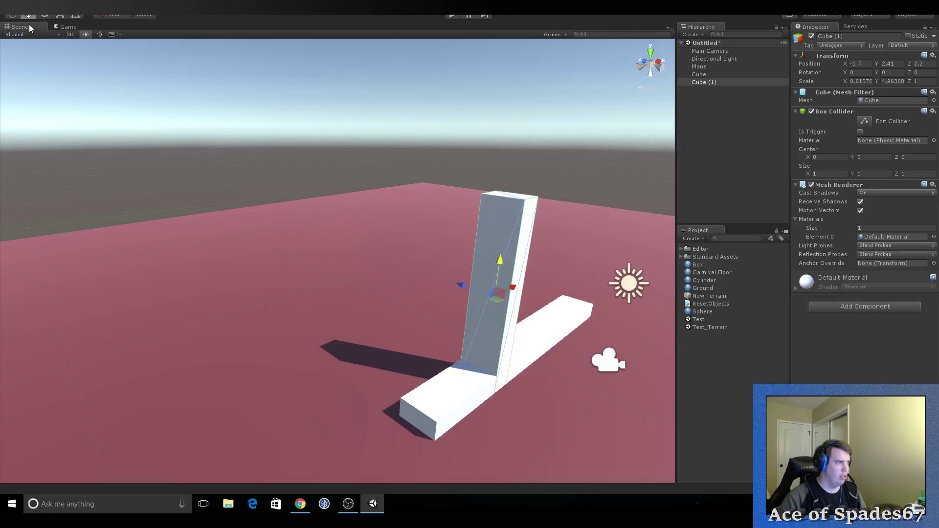
{"action": "mouse_move", "coordinate": [413, 146]}
{"action": "right_mouse_down"}
{"action": "mouse_move", "coordinate": [328, 167]}
{"action": "mouse_move", "coordinate": [296, 210]}
{"action": "right_mouse_up"}
{"action": "key", "text": "ctrl+d"}
Step: Place the copied pillar at about X 1.71, nudging it slightly left
{"action": "left_click_drag", "start_coordinate": [339, 256], "coordinate": [509, 266]}
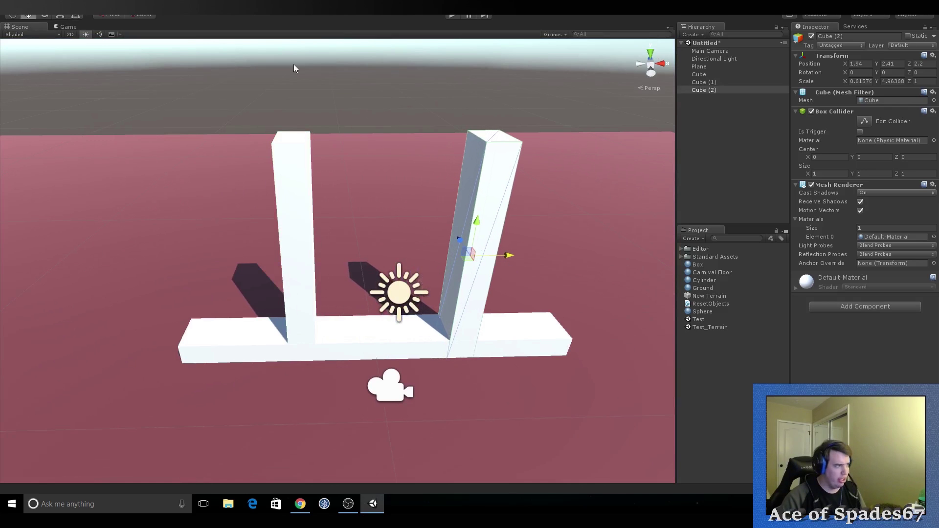
{"action": "left_click", "coordinate": [63, 27]}
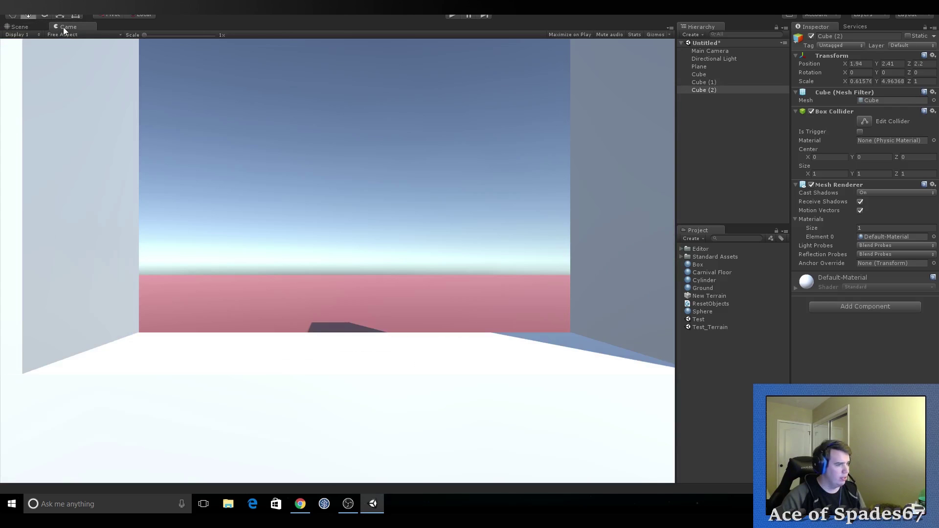
{"action": "left_click", "coordinate": [22, 27]}
{"action": "left_click_drag", "start_coordinate": [504, 259], "coordinate": [499, 257]}
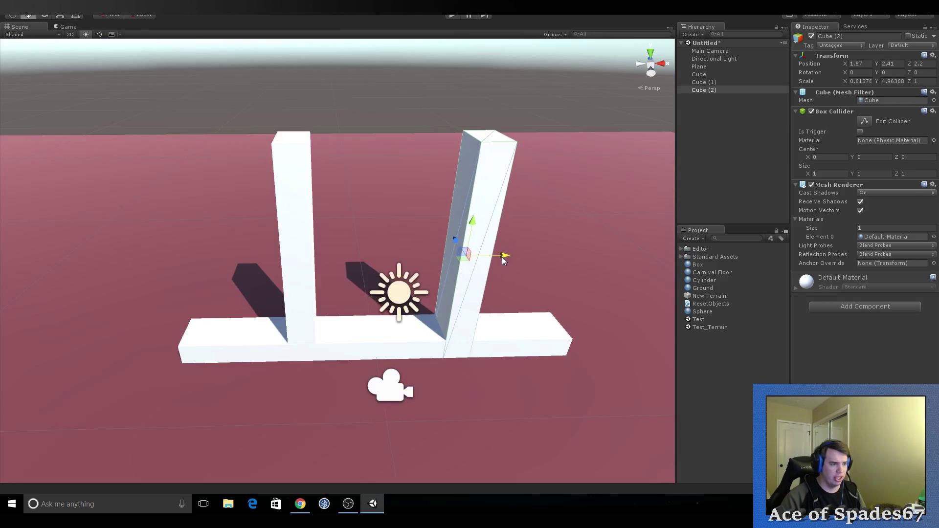
{"action": "left_click", "coordinate": [71, 28]}
{"action": "left_click", "coordinate": [19, 27]}
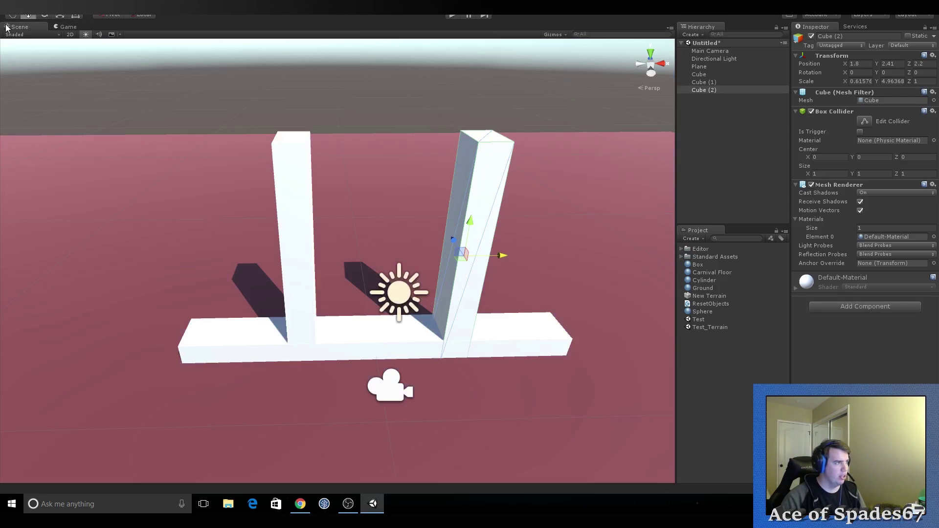
{"action": "left_click_drag", "start_coordinate": [501, 256], "coordinate": [494, 256]}
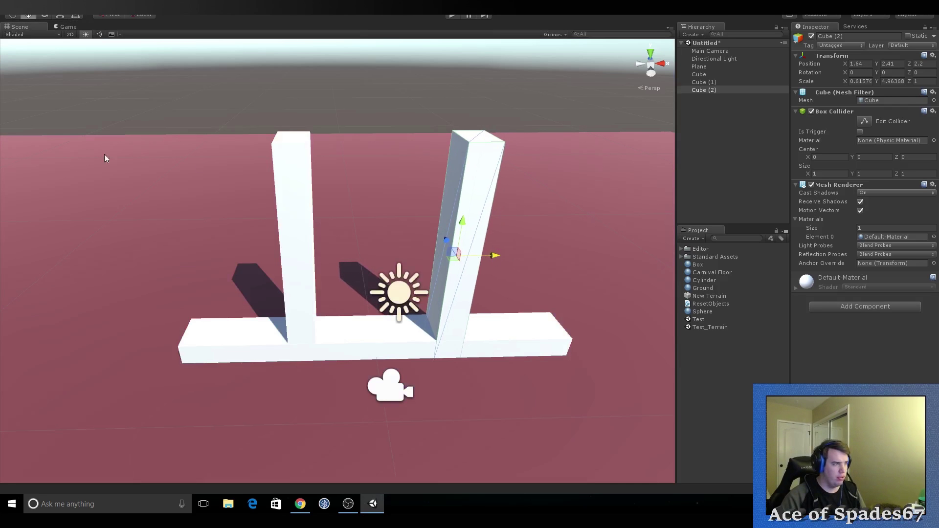
{"action": "left_click", "coordinate": [63, 28]}
{"action": "left_click", "coordinate": [34, 26]}
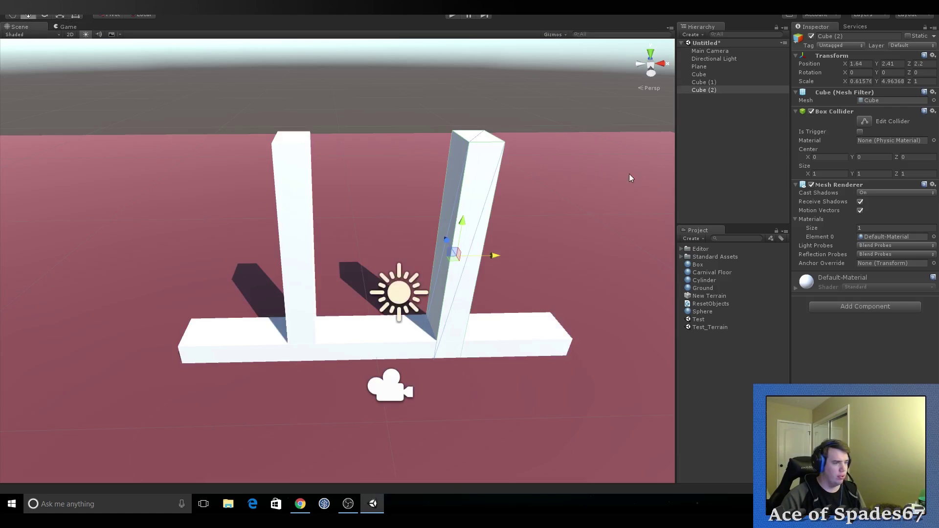
{"action": "left_click_drag", "start_coordinate": [494, 255], "coordinate": [495, 256]}
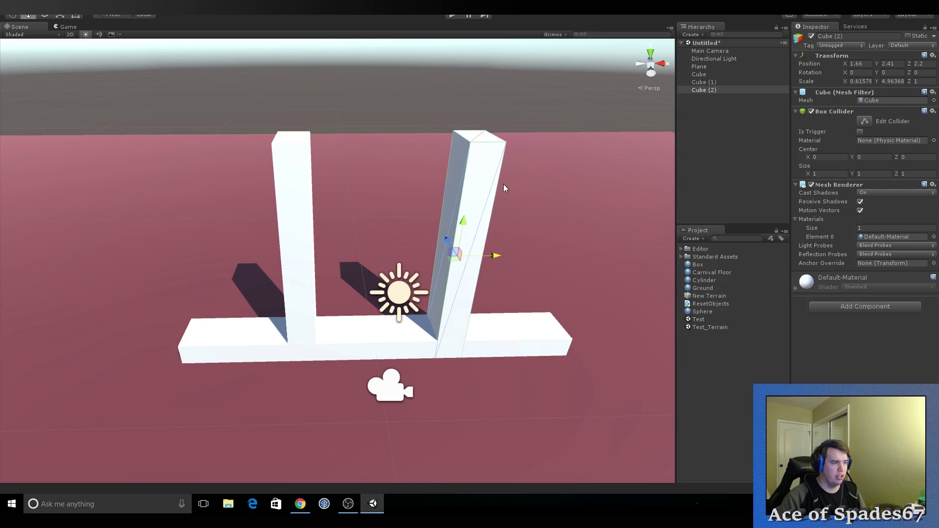
Step: Duplicate the base beam, raise it onto the pillar tops and thin it to Scale Y 0.55
{"action": "left_click", "coordinate": [704, 75]}
{"action": "key", "text": "ctrl+d"}
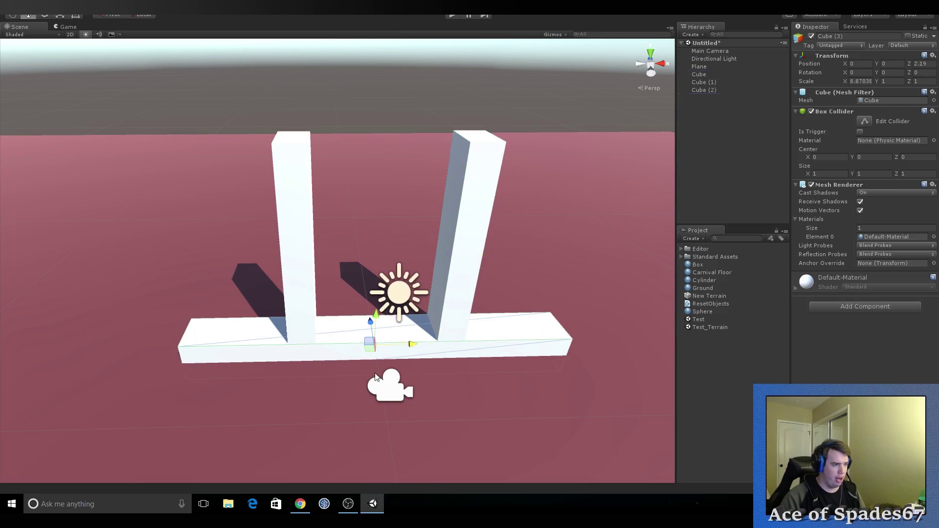
{"action": "mouse_move", "coordinate": [376, 315]}
{"action": "left_mouse_down"}
{"action": "mouse_move", "coordinate": [394, 151]}
{"action": "mouse_move", "coordinate": [391, 180]}
{"action": "left_mouse_up"}
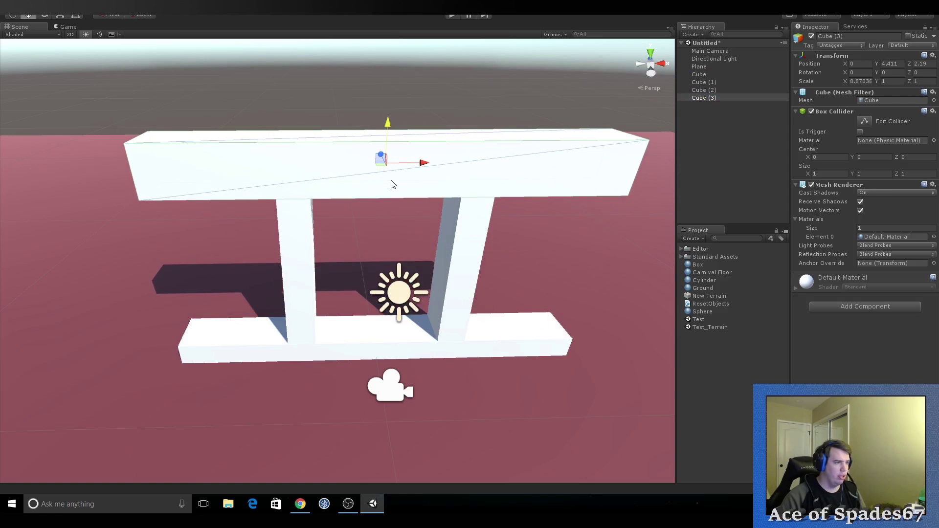
{"action": "key", "text": "r"}
{"action": "mouse_move", "coordinate": [387, 125]}
{"action": "left_mouse_down"}
{"action": "mouse_move", "coordinate": [386, 143]}
{"action": "mouse_move", "coordinate": [392, 131]}
{"action": "left_mouse_up"}
{"action": "key", "text": "w"}
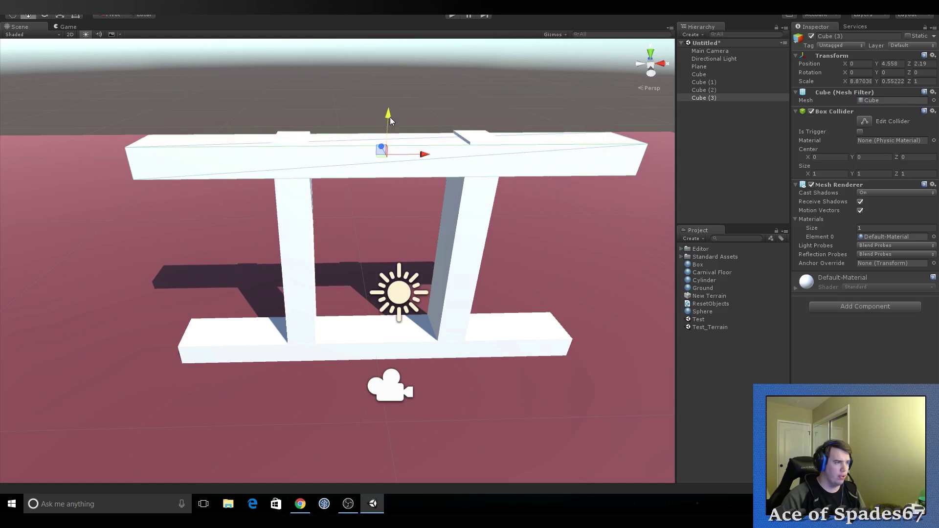
{"action": "left_click_drag", "start_coordinate": [339, 233], "coordinate": [683, 129], "text": "alt"}
Step: Scale both pillars and the top beam to Scale Z 13.78 and slide them back along Z
{"action": "left_click", "coordinate": [705, 91], "text": "ctrl"}
{"action": "left_click", "coordinate": [710, 83], "text": "ctrl"}
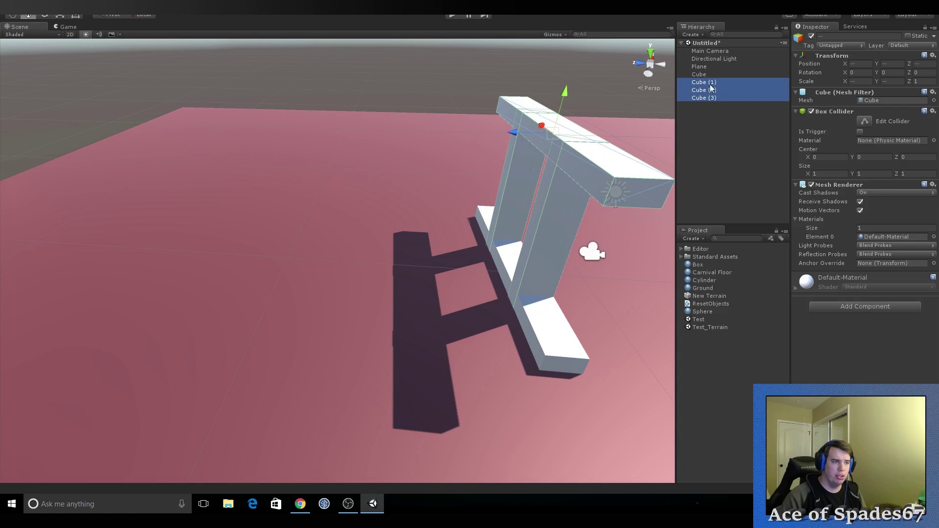
{"action": "key", "text": "r"}
{"action": "left_click_drag", "start_coordinate": [509, 133], "coordinate": [2, 134]}
{"action": "key", "text": "w"}
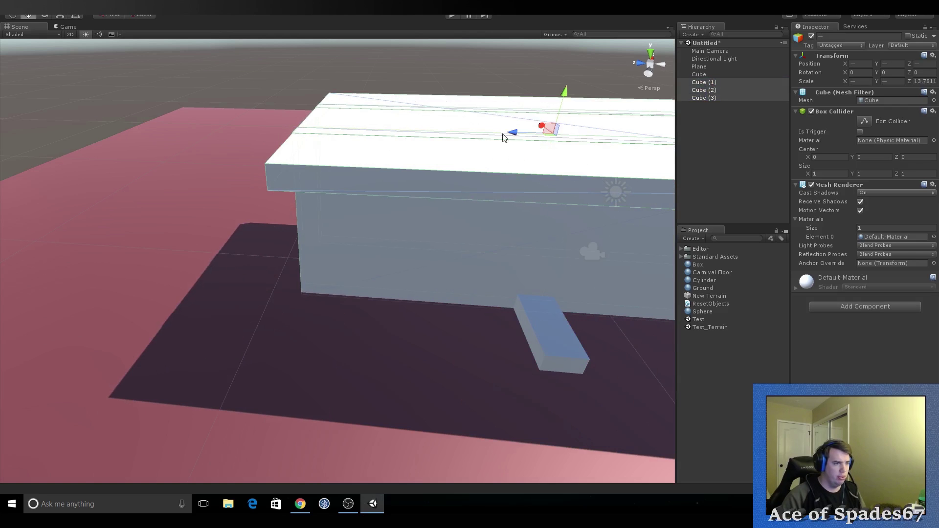
{"action": "left_click_drag", "start_coordinate": [504, 137], "coordinate": [273, 135]}
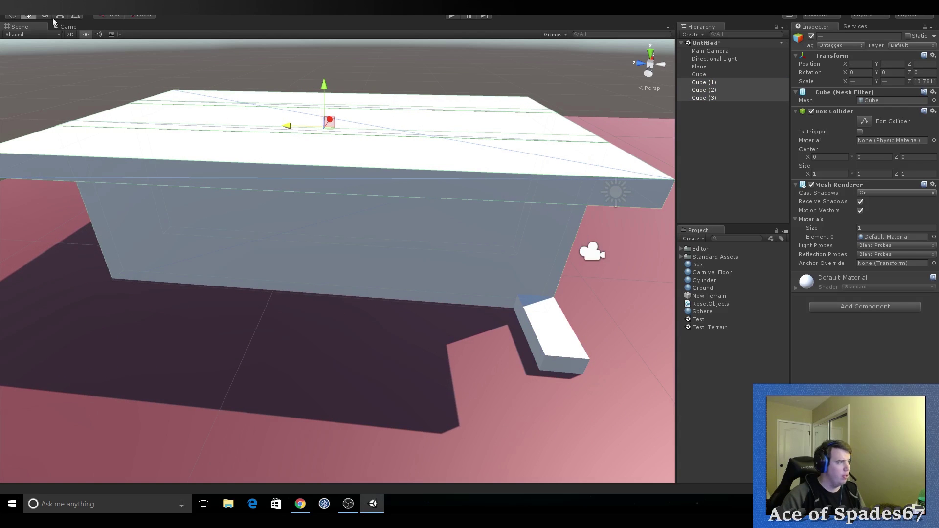
{"action": "left_click", "coordinate": [69, 27]}
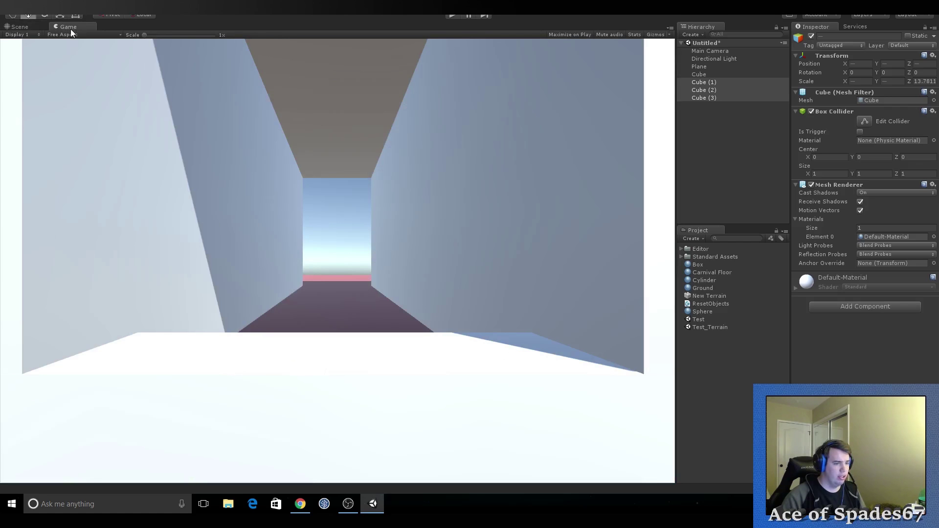
{"action": "left_click", "coordinate": [29, 35]}
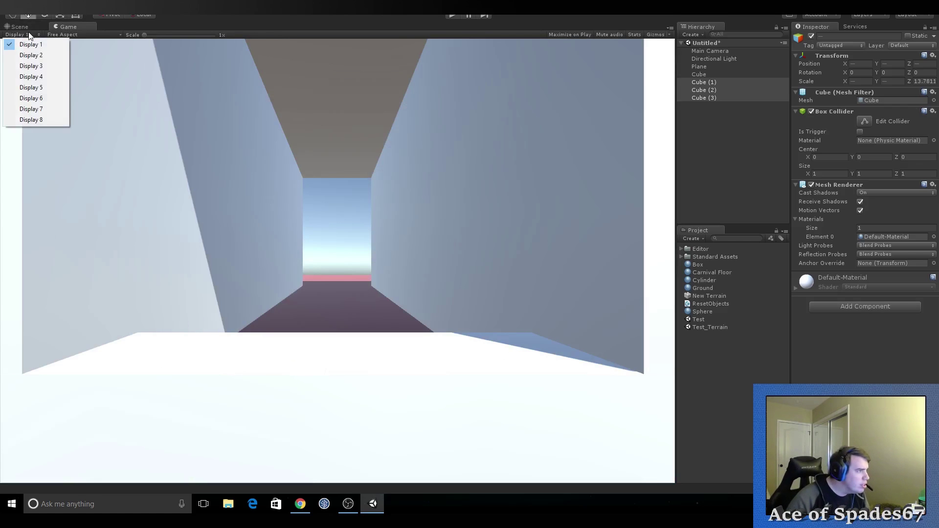
{"action": "left_click", "coordinate": [20, 27]}
Step: Slide Cube (1) and Cube (2) along Z to line up under the roof beam
{"action": "mouse_move", "coordinate": [186, 194]}
{"action": "right_mouse_down"}
{"action": "mouse_move", "coordinate": [95, 119]}
{"action": "mouse_move", "coordinate": [932, 123]}
{"action": "right_mouse_up"}
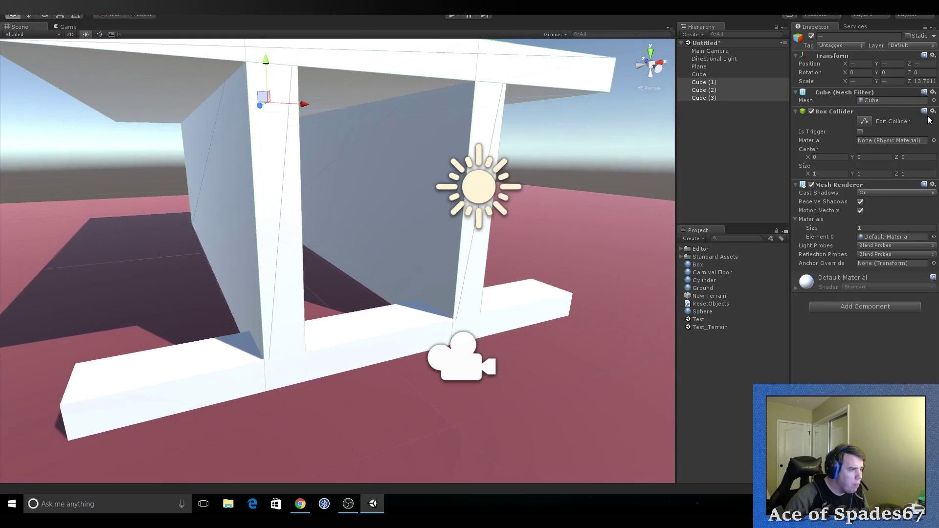
{"action": "key", "text": "f"}
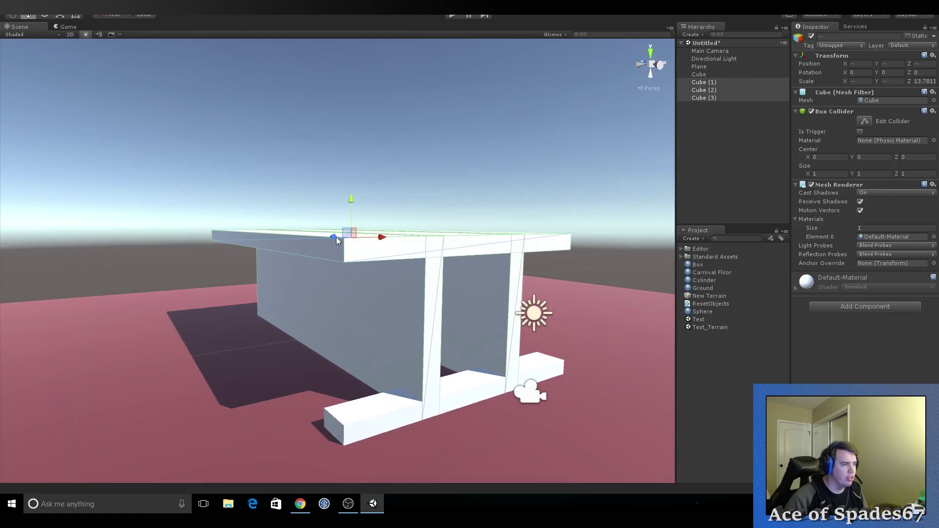
{"action": "left_click_drag", "start_coordinate": [334, 237], "coordinate": [329, 238]}
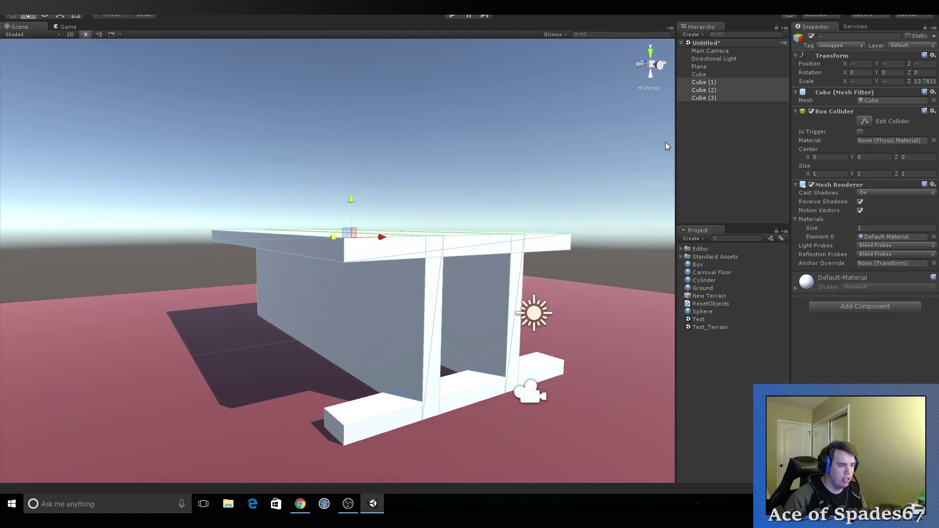
{"action": "left_click", "coordinate": [723, 88]}
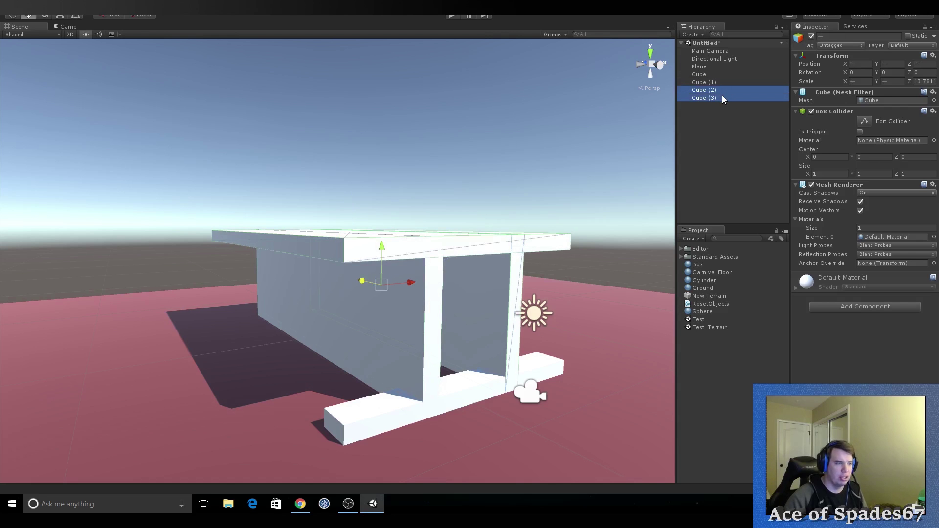
{"action": "left_click", "coordinate": [723, 83]}
{"action": "left_click", "coordinate": [723, 90], "text": "ctrl"}
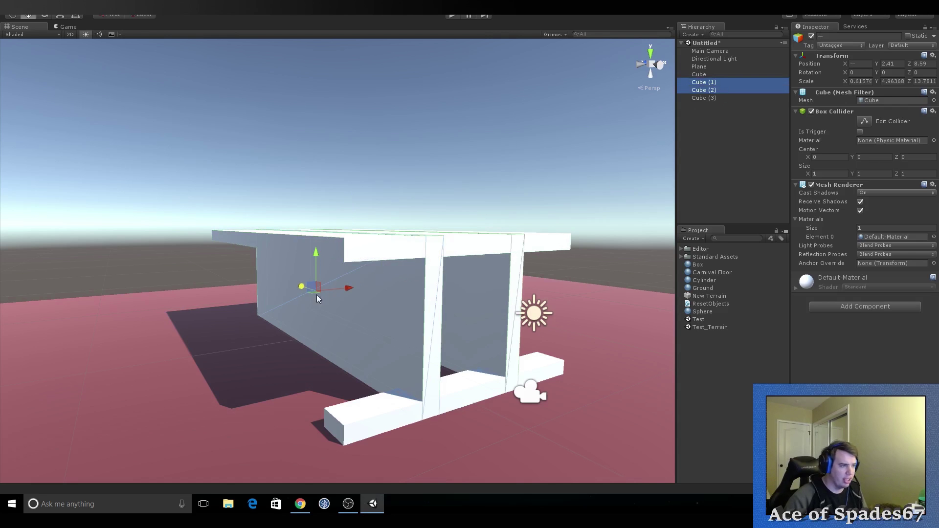
{"action": "mouse_move", "coordinate": [300, 290]}
{"action": "left_mouse_down"}
{"action": "mouse_move", "coordinate": [390, 306]}
{"action": "mouse_move", "coordinate": [172, 241]}
{"action": "left_mouse_up"}
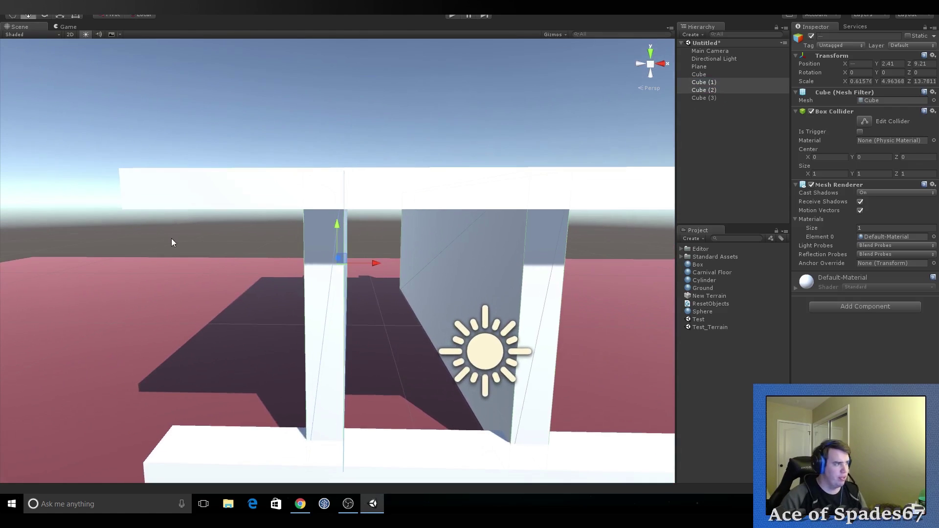
{"action": "left_click", "coordinate": [67, 25]}
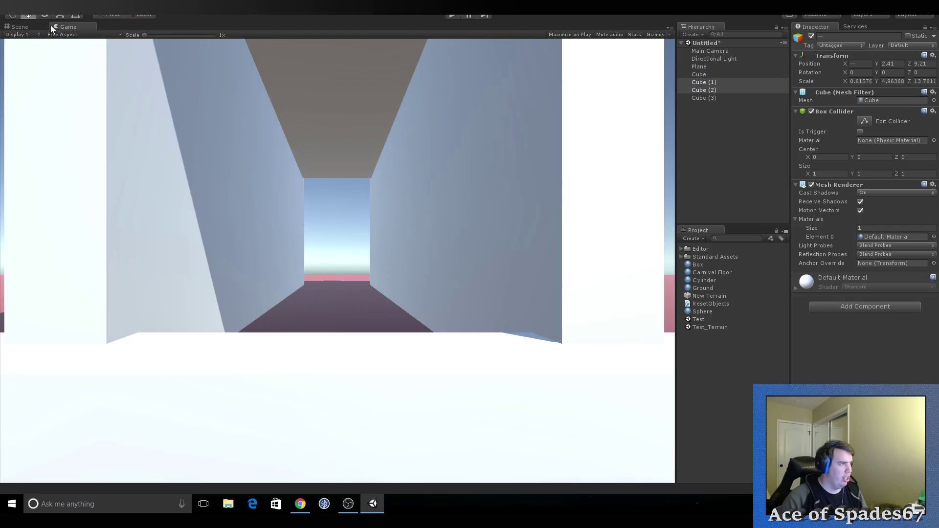
{"action": "left_click", "coordinate": [29, 26]}
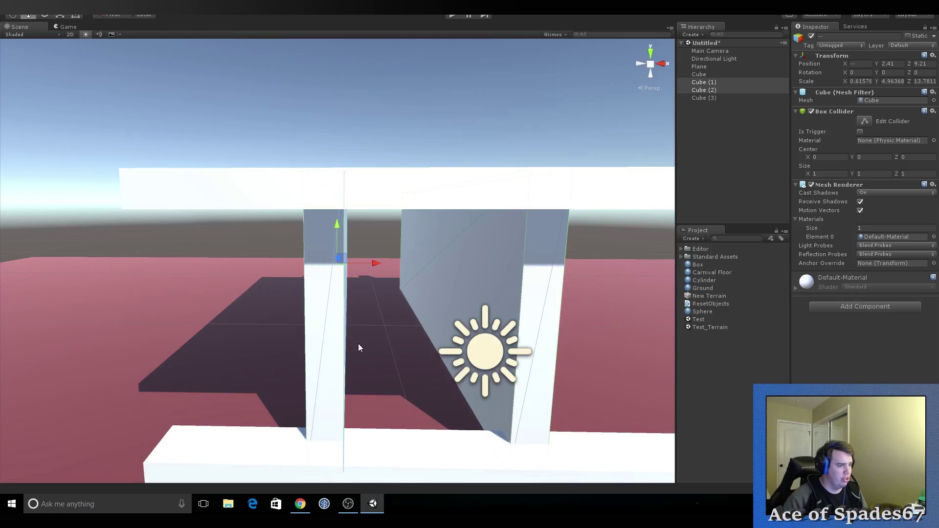
{"action": "left_click", "coordinate": [704, 97]}
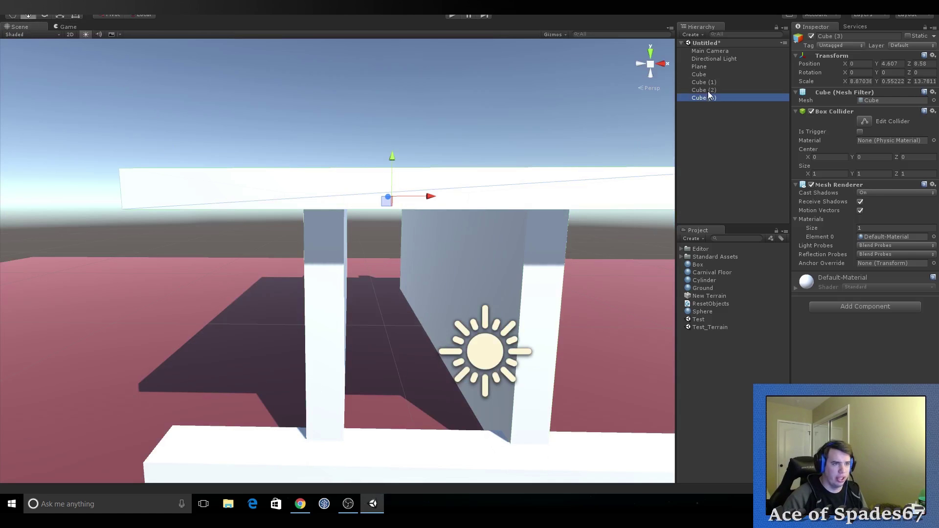
Step: Duplicate the base beam Cube and move the copy back to about Z 7.9, checking it in the Game view
{"action": "left_click", "coordinate": [700, 74]}
{"action": "key", "text": "ctrl+d"}
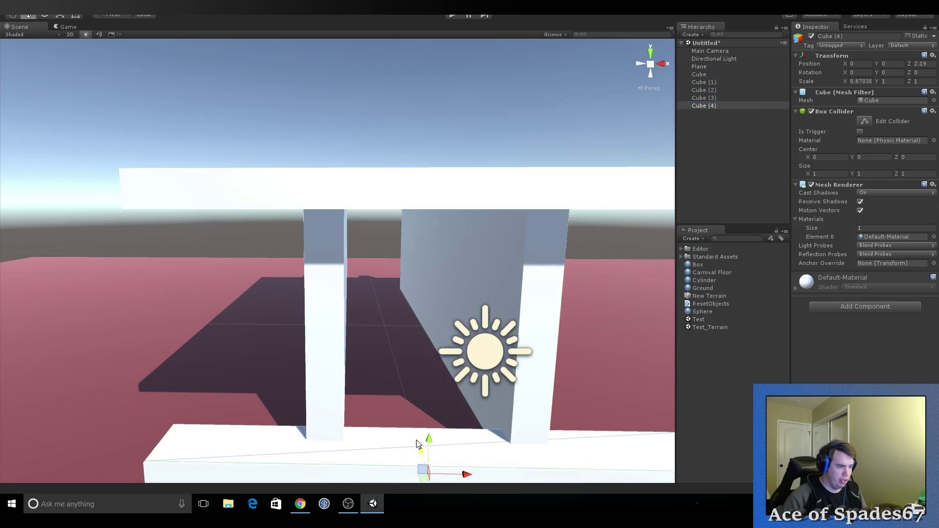
{"action": "left_click_drag", "start_coordinate": [421, 449], "coordinate": [324, 214]}
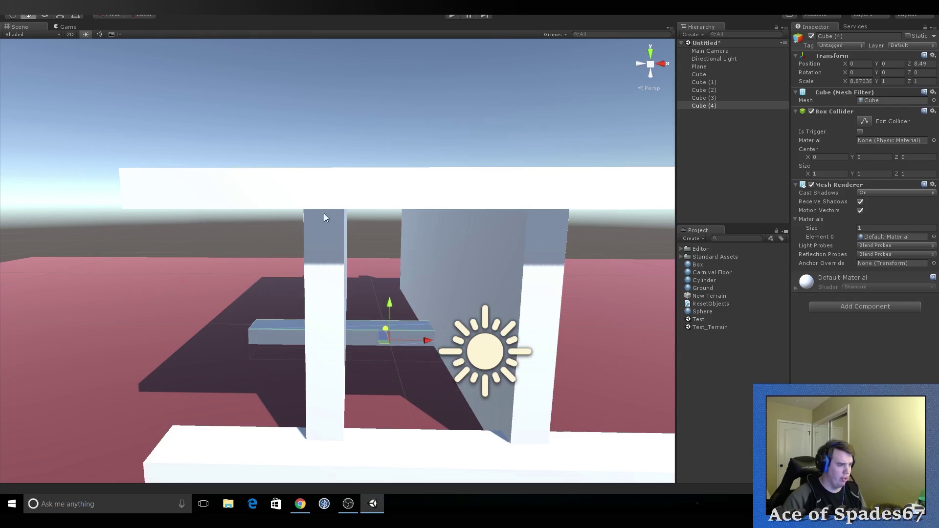
{"action": "left_click", "coordinate": [63, 26]}
{"action": "left_click", "coordinate": [44, 24]}
{"action": "left_click_drag", "start_coordinate": [384, 327], "coordinate": [386, 335]}
{"action": "left_click", "coordinate": [67, 27]}
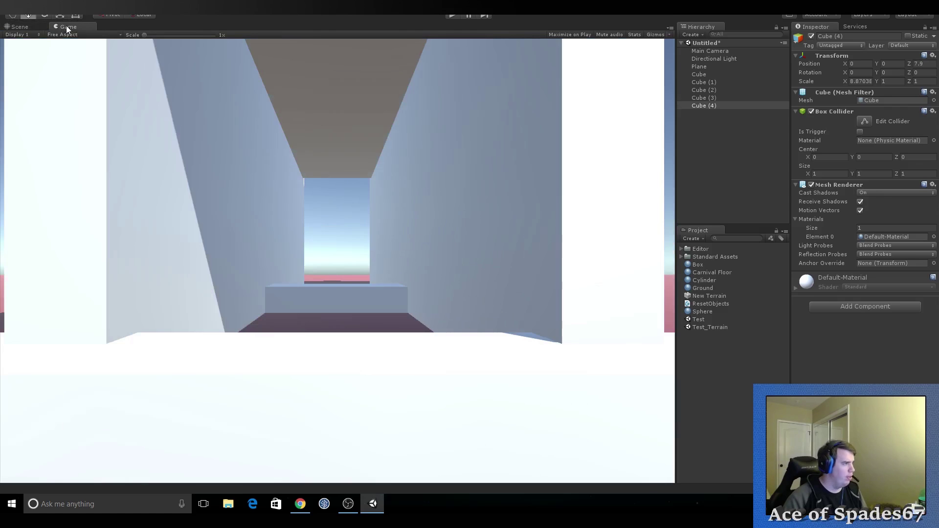
{"action": "left_click", "coordinate": [30, 29]}
{"action": "mouse_move", "coordinate": [333, 309]}
{"action": "right_mouse_down"}
{"action": "mouse_move", "coordinate": [386, 388]}
{"action": "mouse_move", "coordinate": [377, 416]}
{"action": "mouse_move", "coordinate": [397, 381]}
{"action": "mouse_move", "coordinate": [324, 310]}
{"action": "right_mouse_up"}
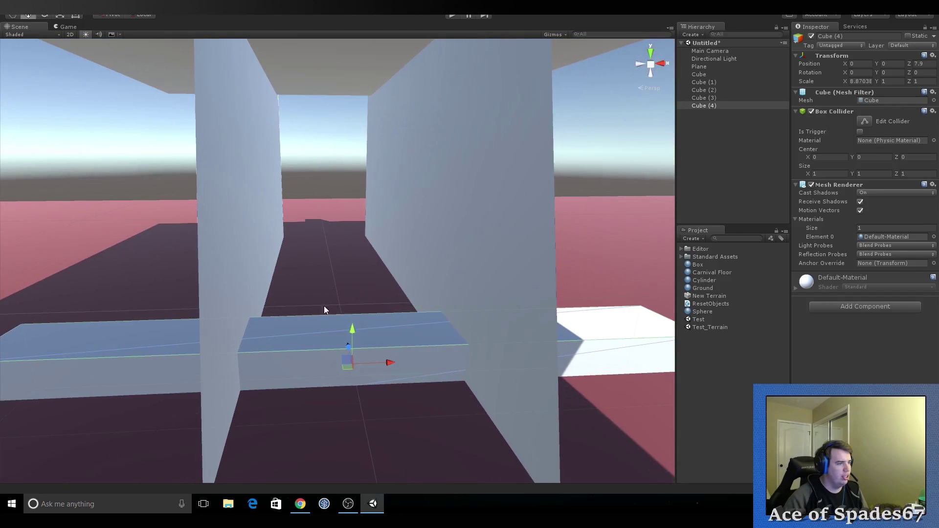
Step: Create a 3D Cylinder and set its position to 0, 0, 0
{"action": "left_click", "coordinate": [68, 1]}
{"action": "mouse_move", "coordinate": [118, 37]}
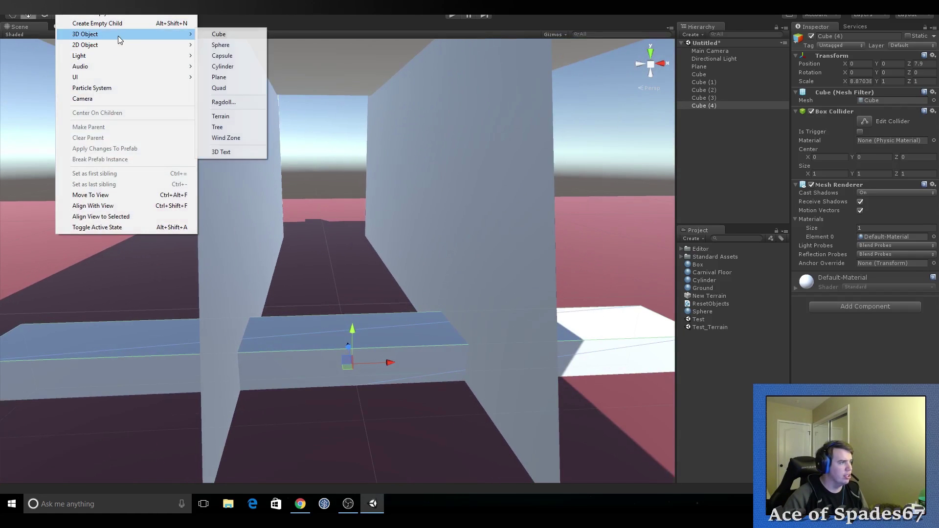
{"action": "left_click", "coordinate": [236, 66]}
{"action": "left_click", "coordinate": [860, 64]}
{"action": "type", "text": "0"}
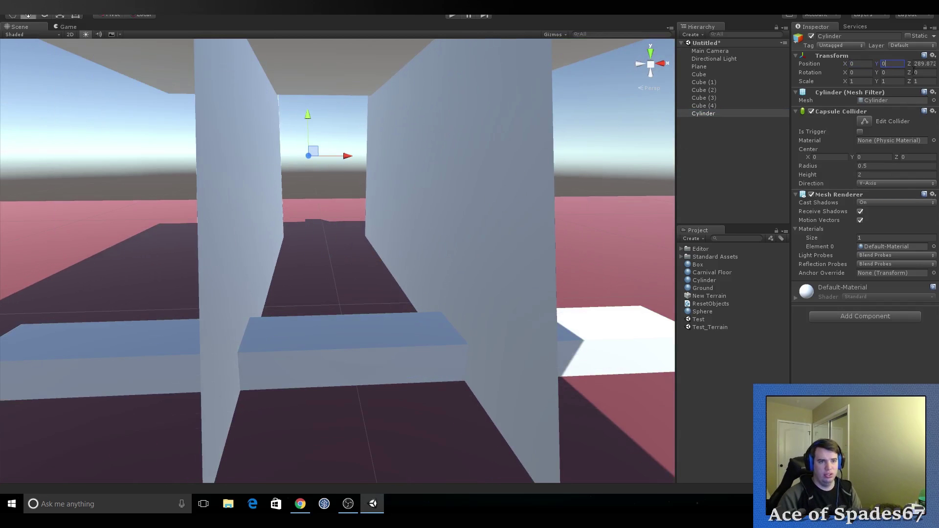
{"action": "key", "text": "Tab"}
{"action": "type", "text": "0"}
{"action": "key", "text": "Tab"}
{"action": "type", "text": "0"}
Step: Move the cylinder along Z to the crossbeam, shrink it to about 0.365 scale, and raise it onto the beam
{"action": "mouse_move", "coordinate": [582, 191]}
{"action": "right_mouse_down"}
{"action": "mouse_move", "coordinate": [679, 261]}
{"action": "mouse_move", "coordinate": [550, 312]}
{"action": "right_mouse_up"}
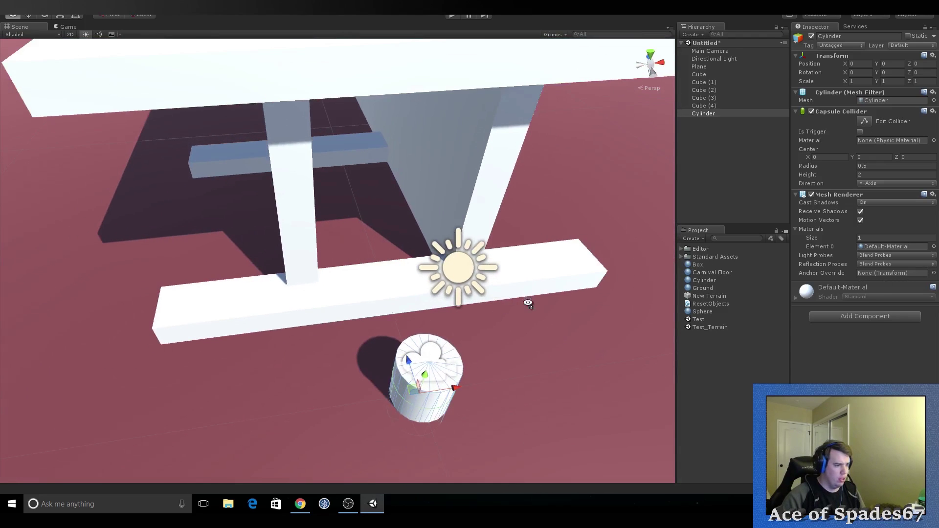
{"action": "left_click_drag", "start_coordinate": [366, 344], "coordinate": [333, 105]}
{"action": "mouse_move", "coordinate": [307, 446]}
{"action": "right_mouse_down"}
{"action": "mouse_move", "coordinate": [348, 240]}
{"action": "mouse_move", "coordinate": [341, 246]}
{"action": "right_mouse_up"}
{"action": "key", "text": "r"}
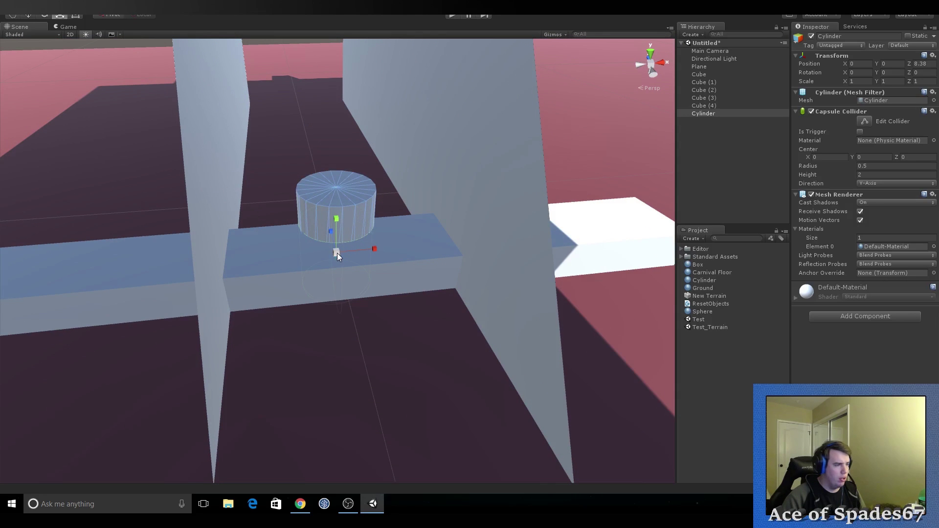
{"action": "left_click_drag", "start_coordinate": [336, 253], "coordinate": [316, 269]}
{"action": "key", "text": "w"}
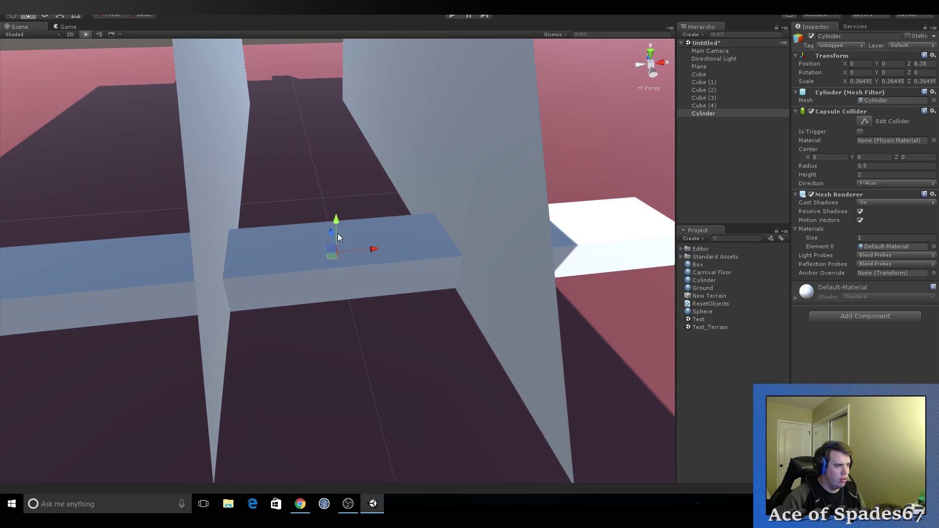
{"action": "mouse_move", "coordinate": [338, 233]}
{"action": "left_mouse_down"}
{"action": "mouse_move", "coordinate": [337, 198]}
{"action": "mouse_move", "coordinate": [295, 236]}
{"action": "mouse_move", "coordinate": [282, 235]}
{"action": "left_mouse_up"}
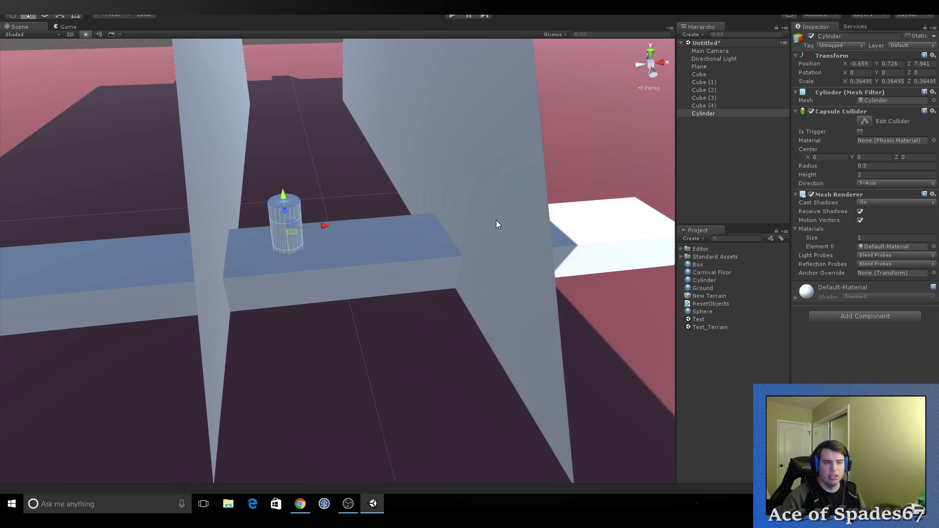
Step: Add a Rigidbody component to the Cylinder
{"action": "left_click", "coordinate": [847, 315]}
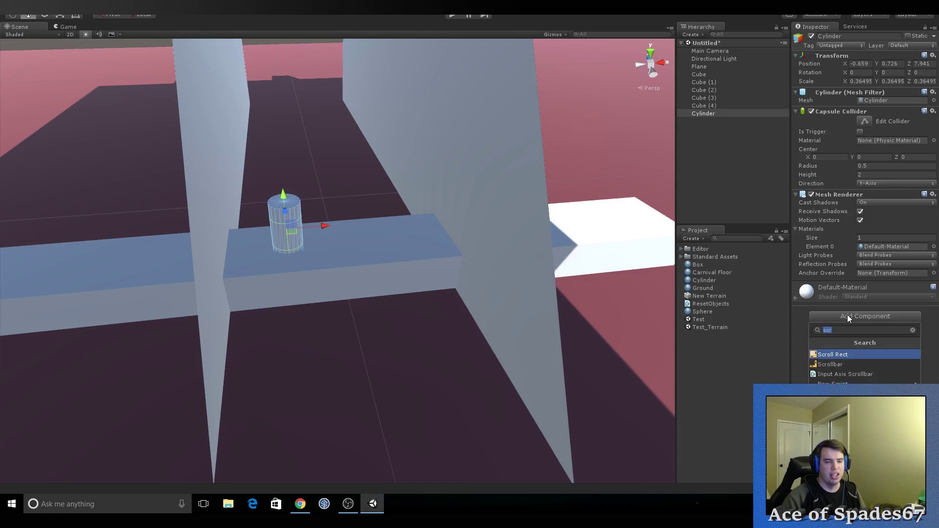
{"action": "type", "text": "rig"}
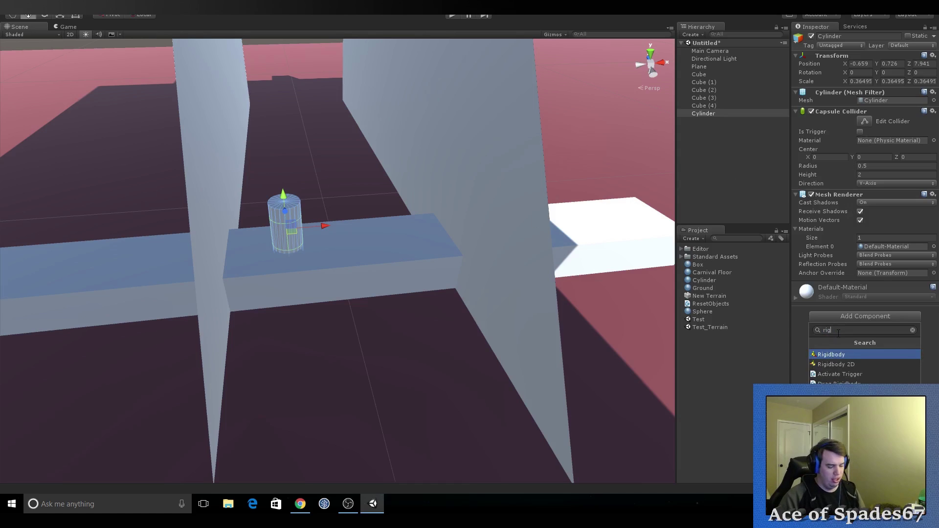
{"action": "left_click", "coordinate": [842, 357]}
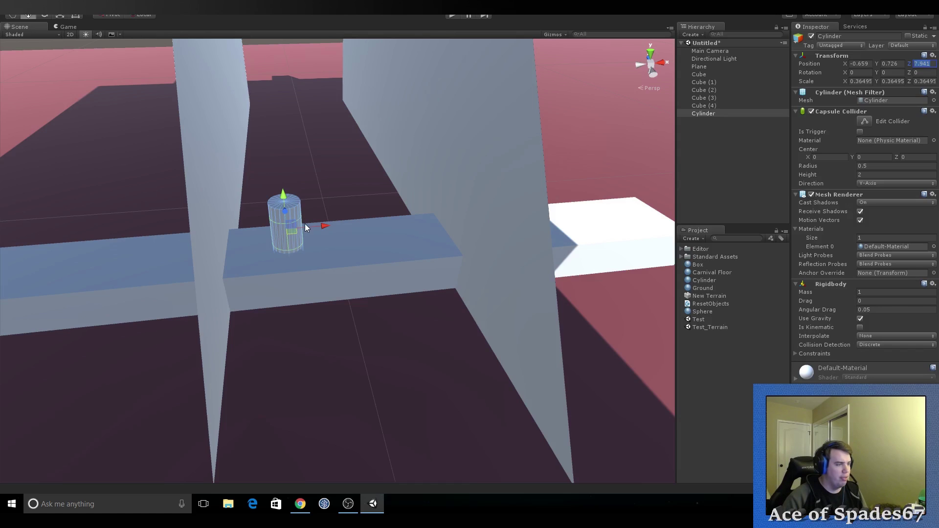
Step: Duplicate the cylinder into the bottom row and place a copy above the gap between them
{"action": "left_click_drag", "start_coordinate": [321, 226], "coordinate": [418, 213]}
{"action": "key", "text": "ctrl+d"}
{"action": "key", "text": "ctrl+d"}
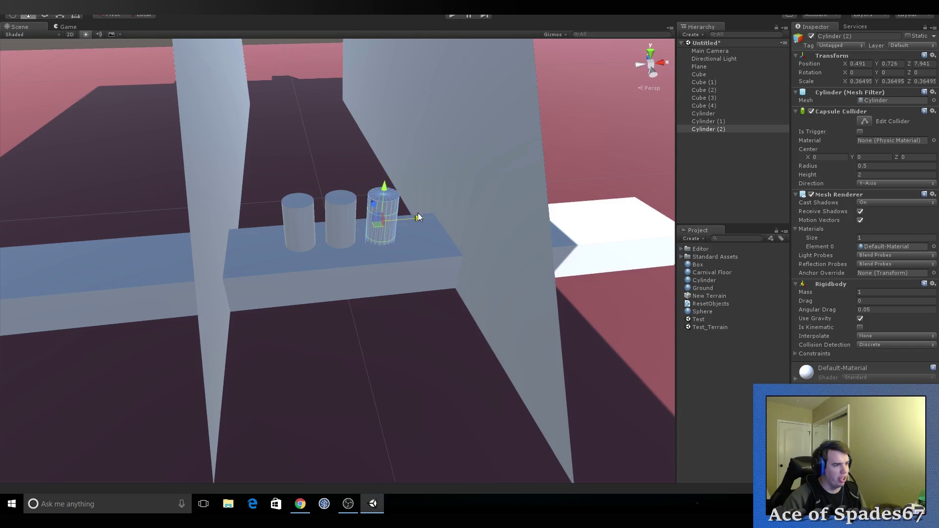
{"action": "key", "text": "ctrl+d"}
{"action": "left_click_drag", "start_coordinate": [384, 205], "coordinate": [386, 139]}
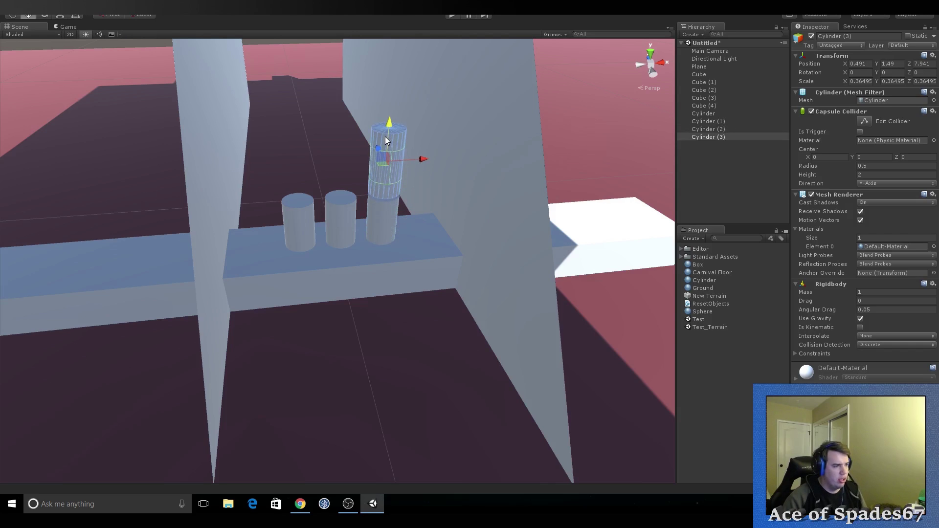
{"action": "mouse_move", "coordinate": [352, 224]}
{"action": "left_mouse_down", "text": "alt"}
{"action": "mouse_move", "coordinate": [341, 157]}
{"action": "mouse_move", "coordinate": [346, 180]}
{"action": "left_mouse_up", "text": "alt"}
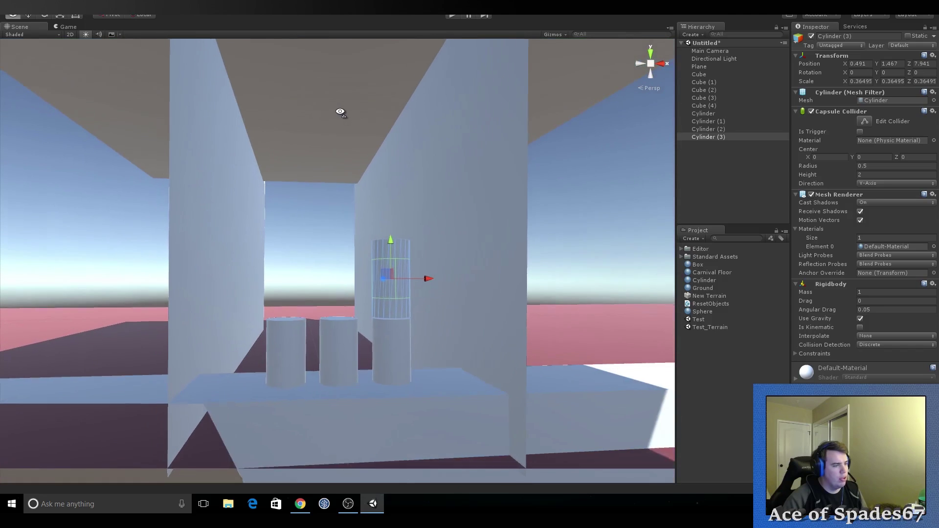
{"action": "left_click_drag", "start_coordinate": [346, 180], "coordinate": [338, 112], "text": "alt"}
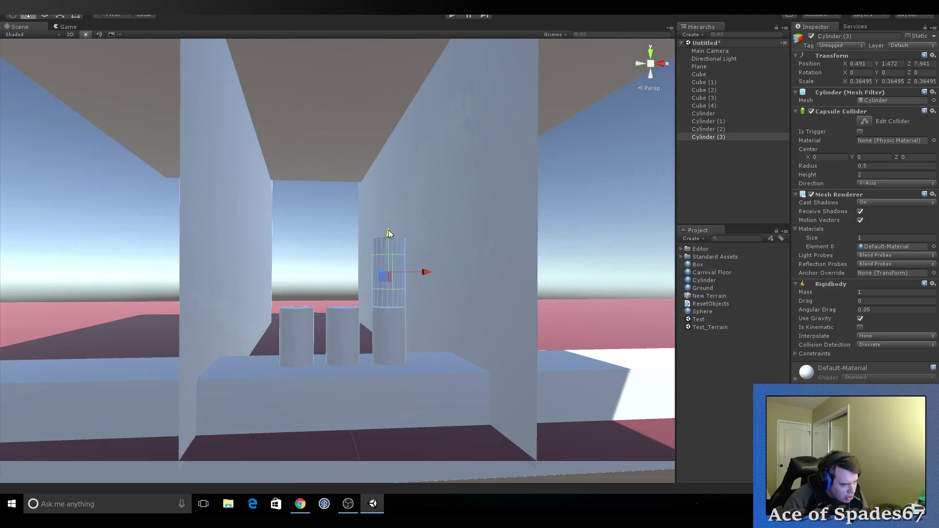
{"action": "left_click_drag", "start_coordinate": [389, 233], "coordinate": [390, 234]}
{"action": "left_click_drag", "start_coordinate": [425, 273], "coordinate": [359, 274]}
Step: Duplicate cylinders to finish the second row and center one on top of the pyramid
{"action": "key", "text": "ctrl+d"}
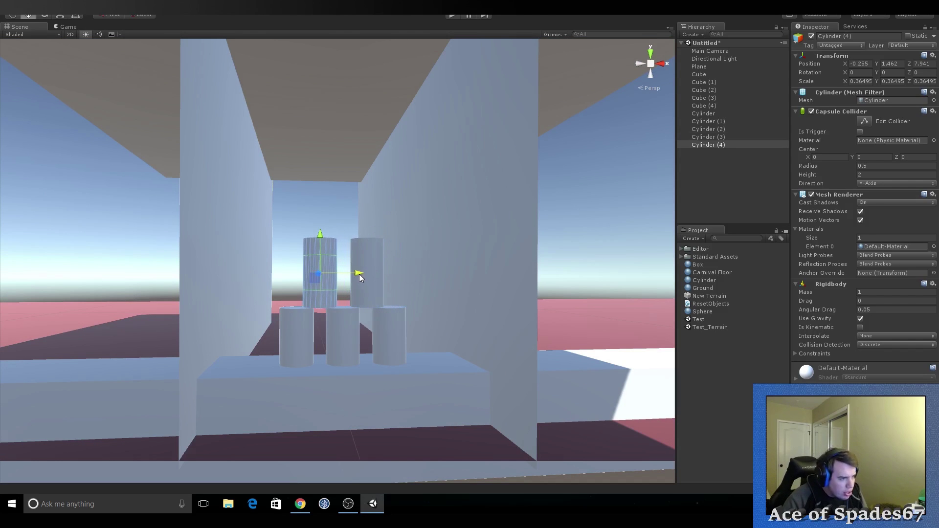
{"action": "key", "text": "ctrl+d"}
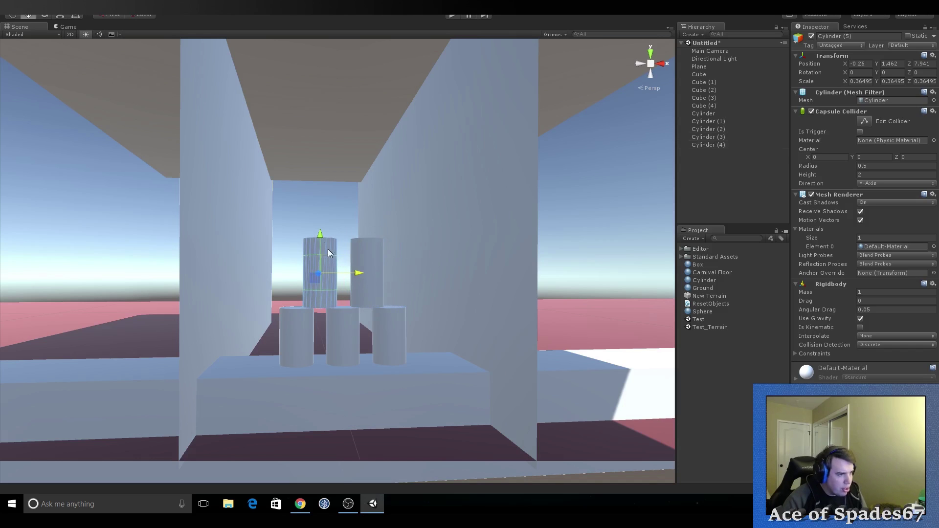
{"action": "left_click_drag", "start_coordinate": [324, 244], "coordinate": [351, 162]}
{"action": "left_click_drag", "start_coordinate": [368, 207], "coordinate": [380, 207]}
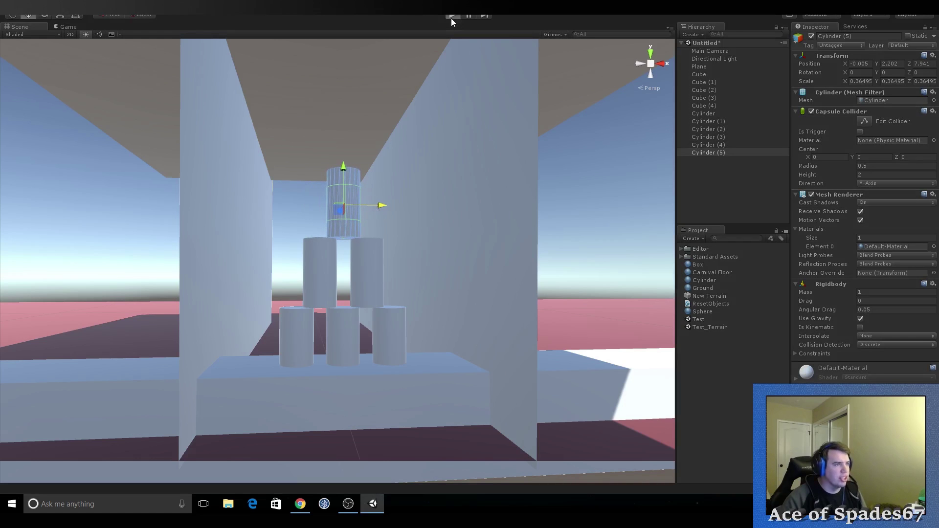
Step: Run Play mode to test the stack, then raise the two middle cylinders slightly
{"action": "left_click", "coordinate": [450, 19]}
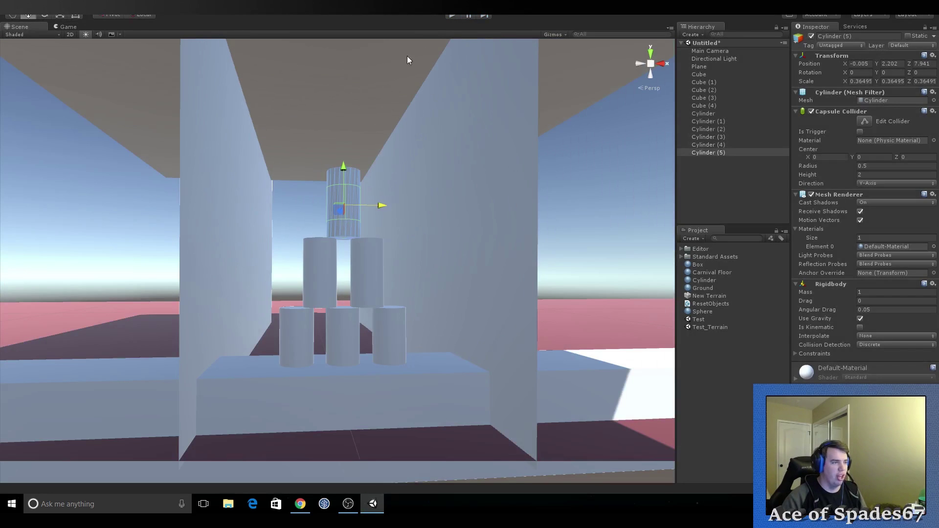
{"action": "left_click", "coordinate": [452, 14]}
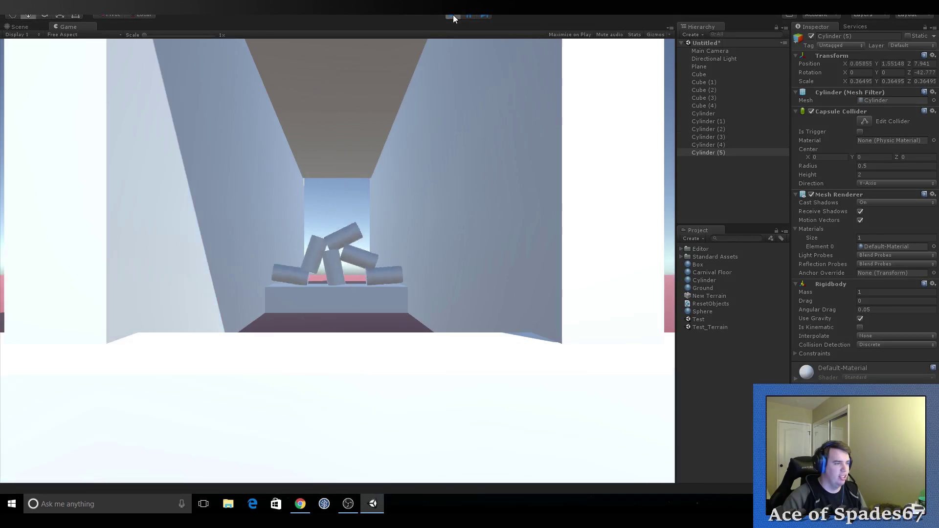
{"action": "left_click", "coordinate": [453, 16]}
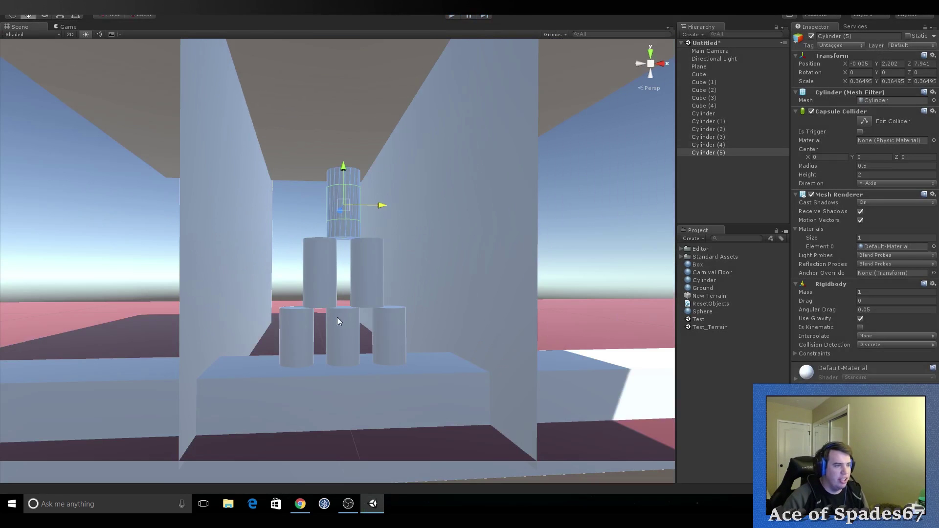
{"action": "left_click", "coordinate": [364, 269], "text": "shift"}
{"action": "left_click", "coordinate": [319, 265], "text": "shift"}
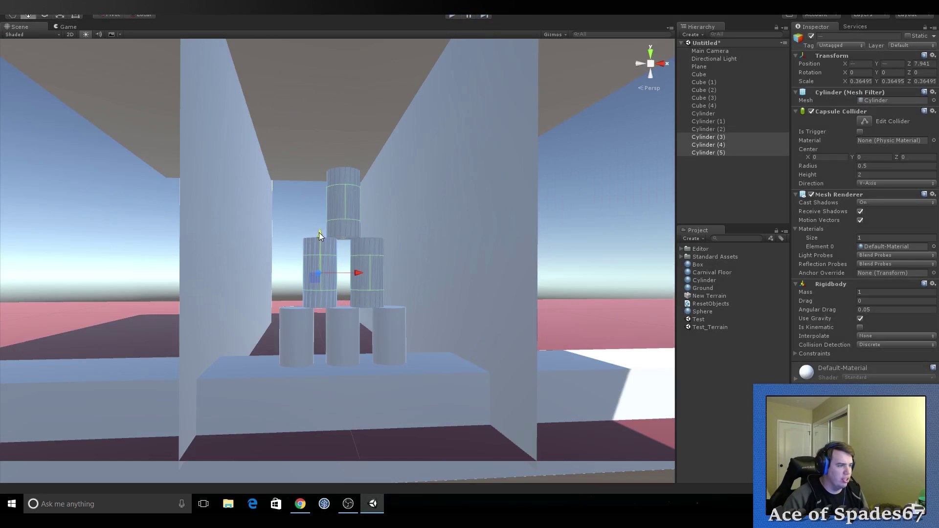
{"action": "left_click_drag", "start_coordinate": [319, 233], "coordinate": [319, 231]}
{"action": "left_click", "coordinate": [352, 186]}
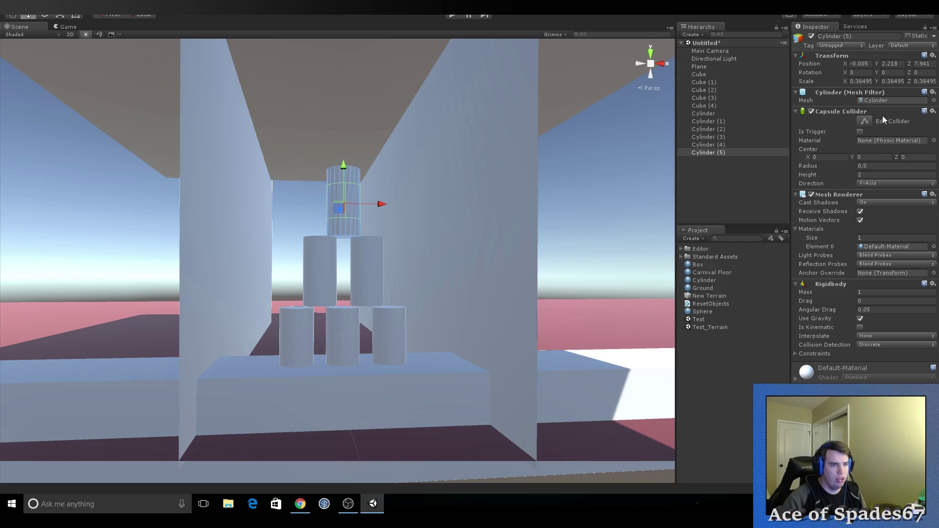
Step: Select Cylinder (1) through Cylinder (5) in the Hierarchy and delete them
{"action": "left_click", "coordinate": [719, 130], "text": "shift"}
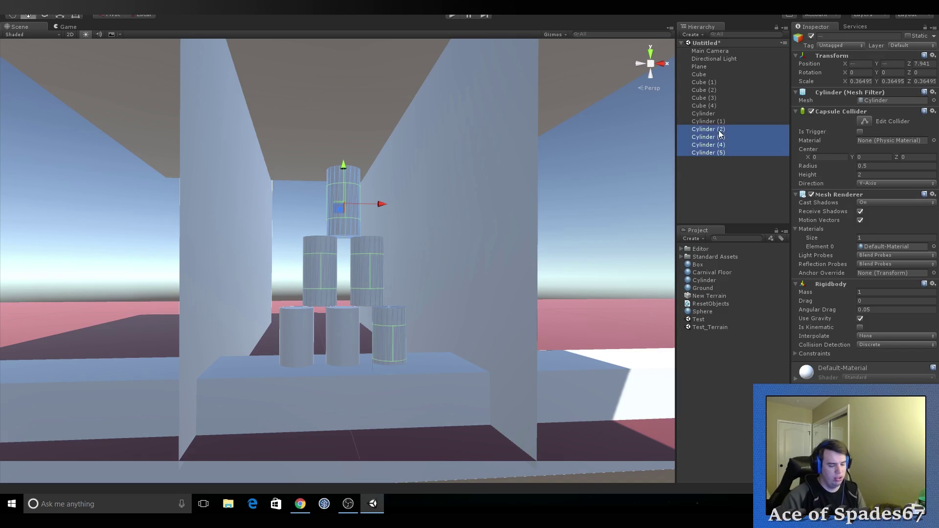
{"action": "left_click", "coordinate": [725, 122]}
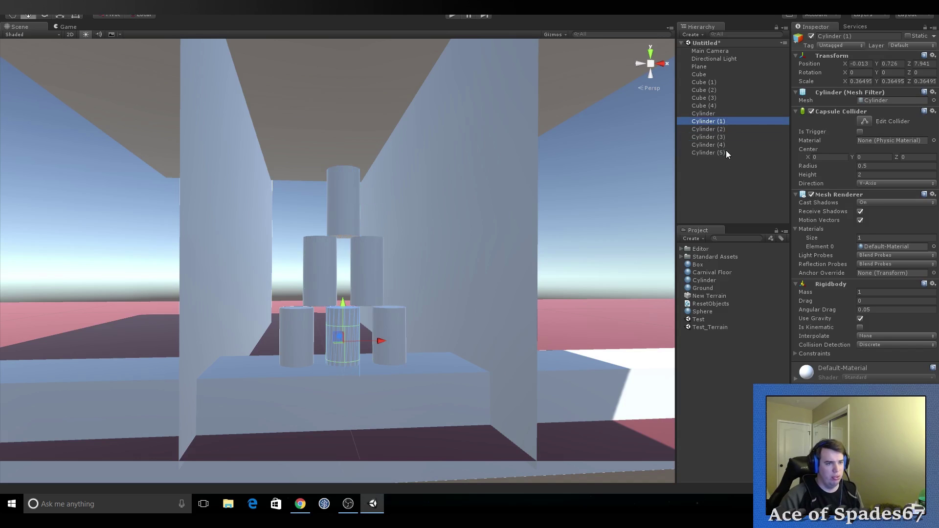
{"action": "left_click", "coordinate": [725, 151], "text": "shift"}
{"action": "key", "text": "Delete"}
Step: Replace the Cylinder's Capsule Collider with a Box Collider
{"action": "left_click", "coordinate": [704, 113]}
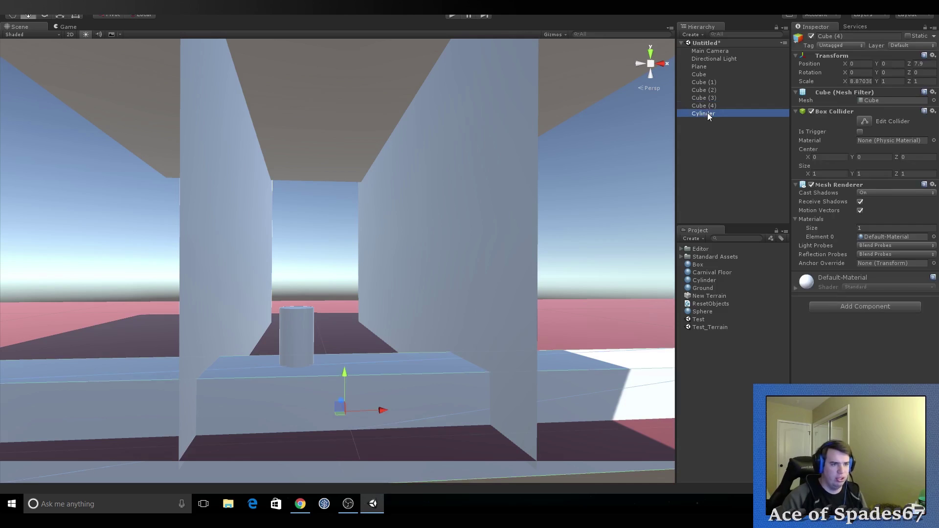
{"action": "left_click", "coordinate": [933, 111]}
{"action": "left_click", "coordinate": [895, 139]}
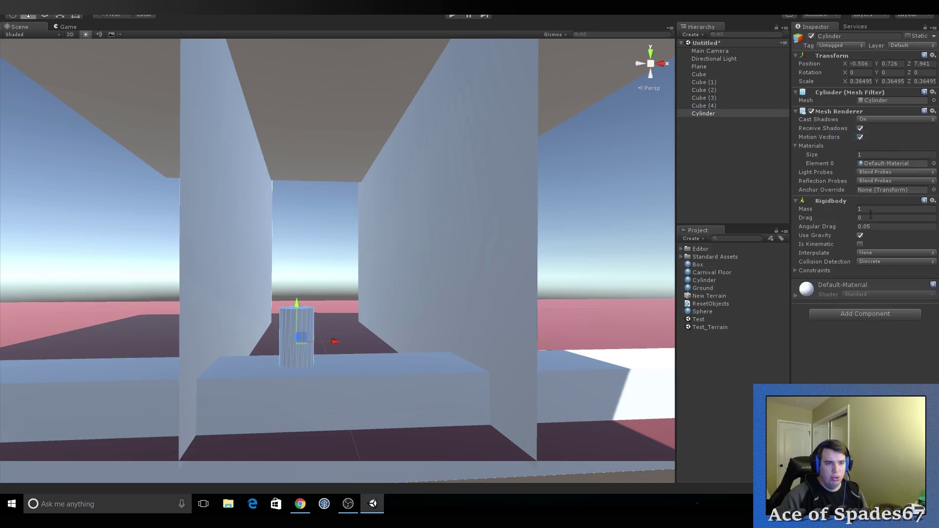
{"action": "left_click", "coordinate": [852, 316]}
{"action": "type", "text": "b"}
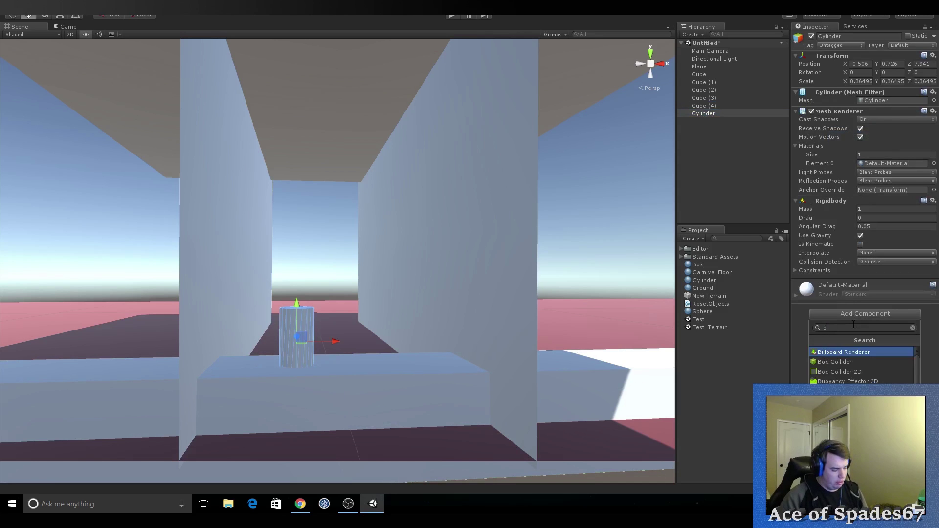
{"action": "type", "text": "ox"}
{"action": "left_click", "coordinate": [857, 350]}
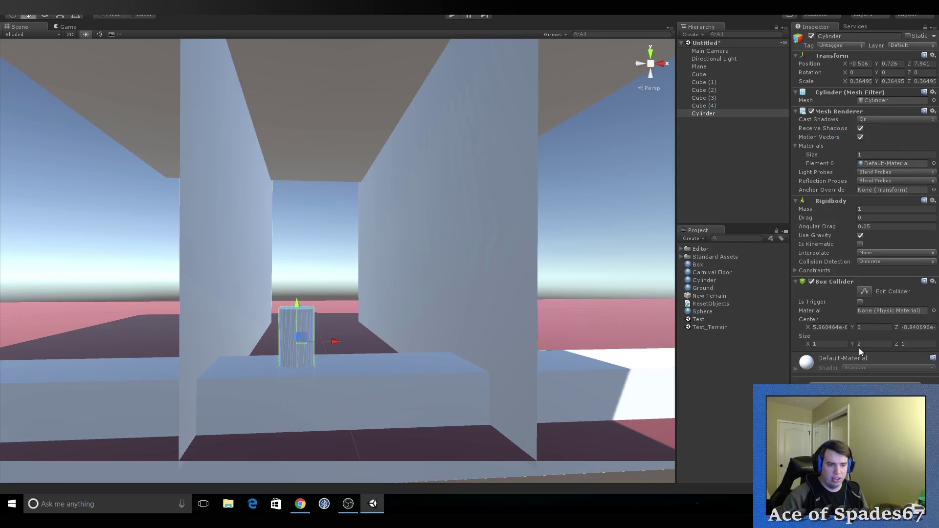
Step: Raise the original Cylinder slightly and duplicate it into a three-cylinder bottom row
{"action": "right_click_drag", "start_coordinate": [363, 324], "coordinate": [332, 353]}
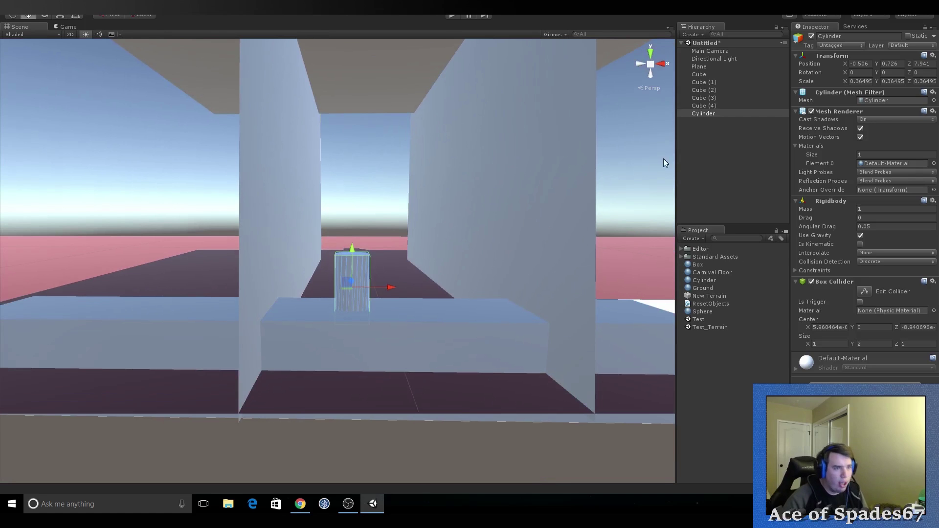
{"action": "left_click", "coordinate": [717, 113]}
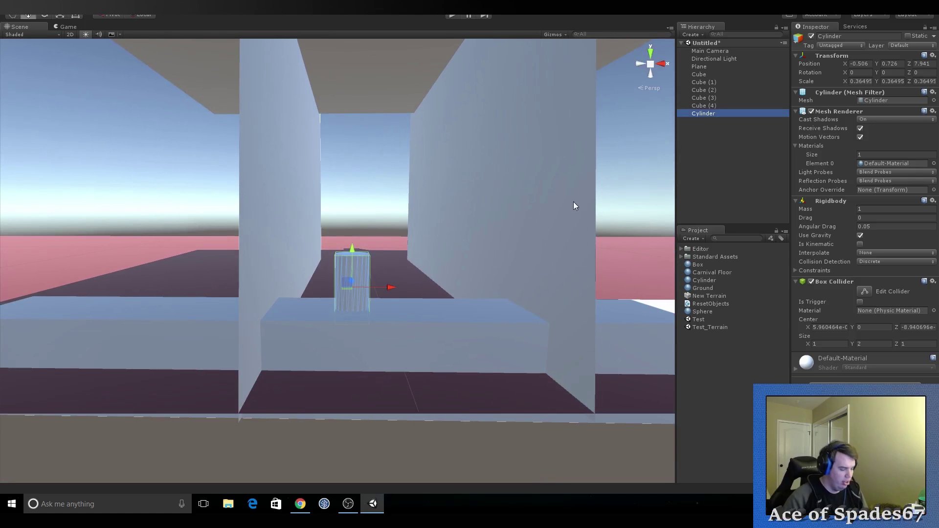
{"action": "key", "text": "ctrl+d"}
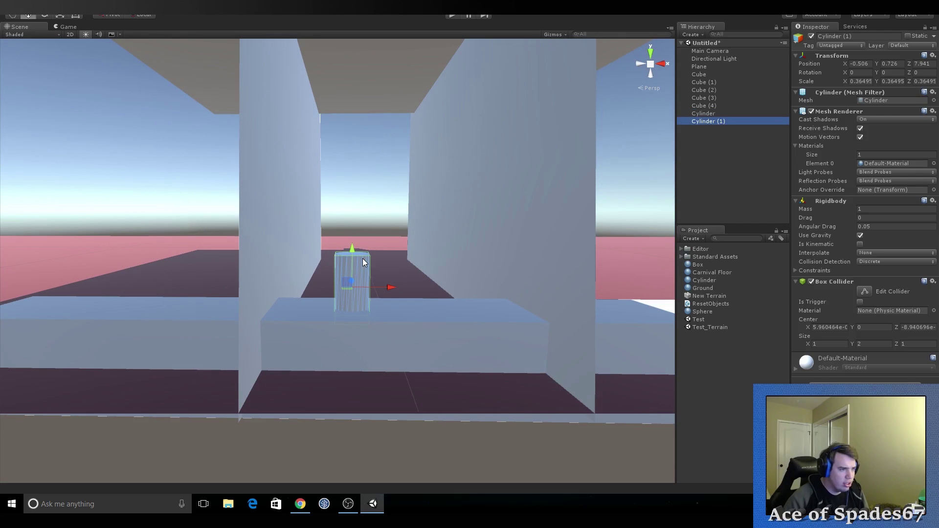
{"action": "key", "text": "Delete"}
{"action": "left_click", "coordinate": [358, 247]}
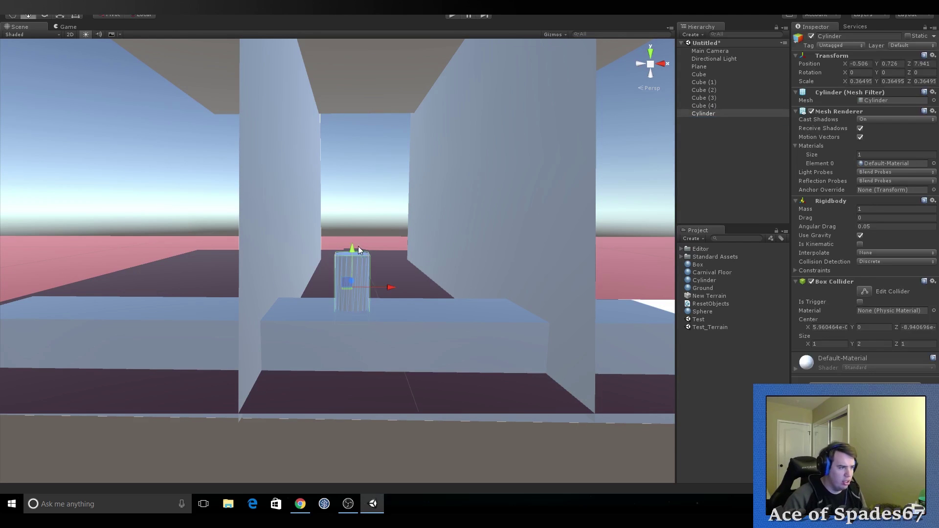
{"action": "left_click_drag", "start_coordinate": [353, 244], "coordinate": [355, 237]}
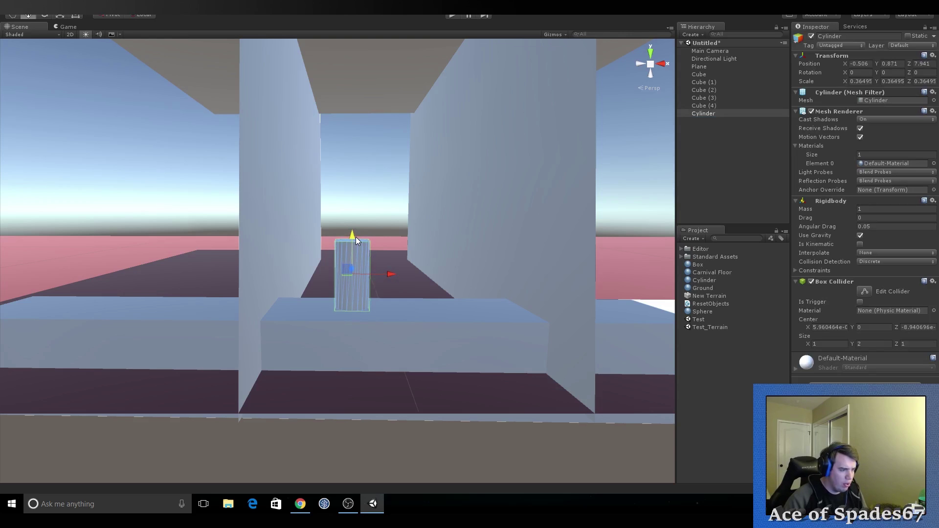
{"action": "key", "text": "ctrl+d"}
{"action": "left_click_drag", "start_coordinate": [390, 273], "coordinate": [475, 274]}
{"action": "key", "text": "ctrl+d"}
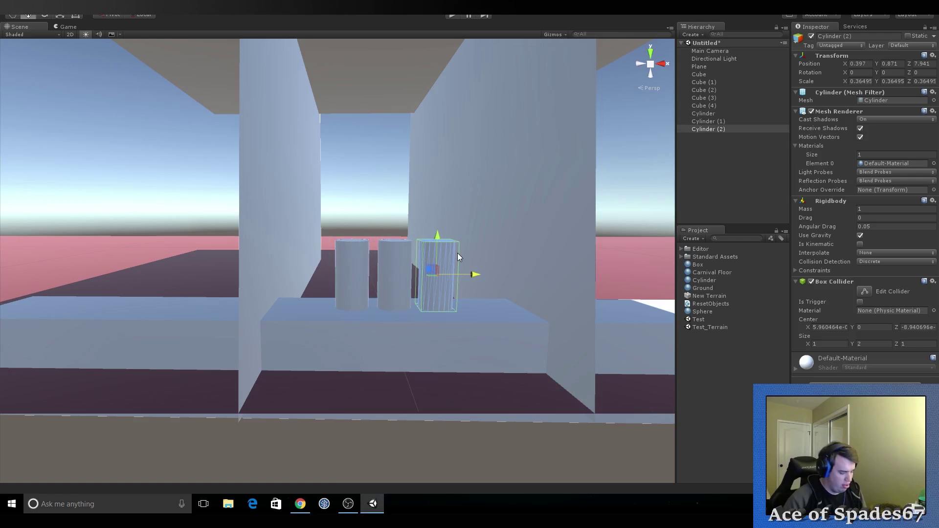
Step: Duplicate Cylinder (1) and Cylinder (2) and rest the pair over the gaps as the second row
{"action": "left_click", "coordinate": [722, 122]}
{"action": "left_click", "coordinate": [722, 129], "text": "ctrl"}
{"action": "key", "text": "ctrl+d"}
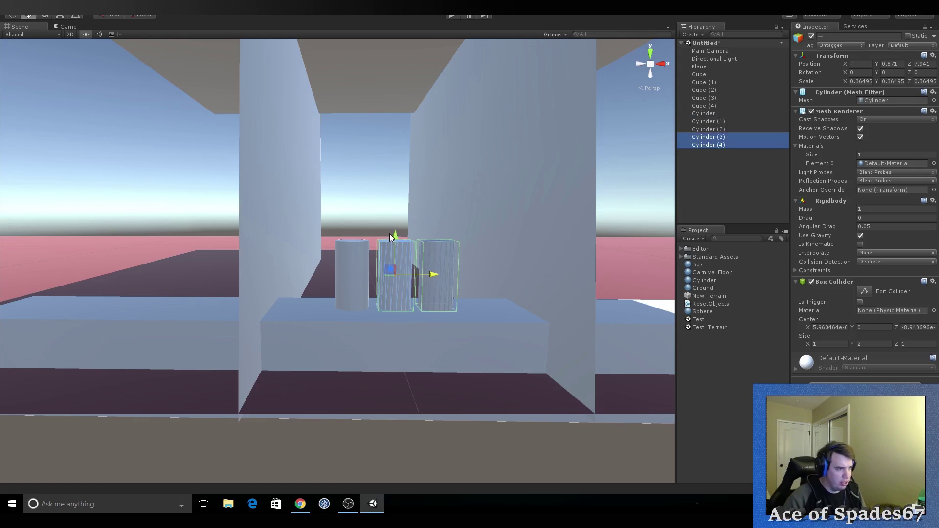
{"action": "left_click_drag", "start_coordinate": [394, 235], "coordinate": [397, 166]}
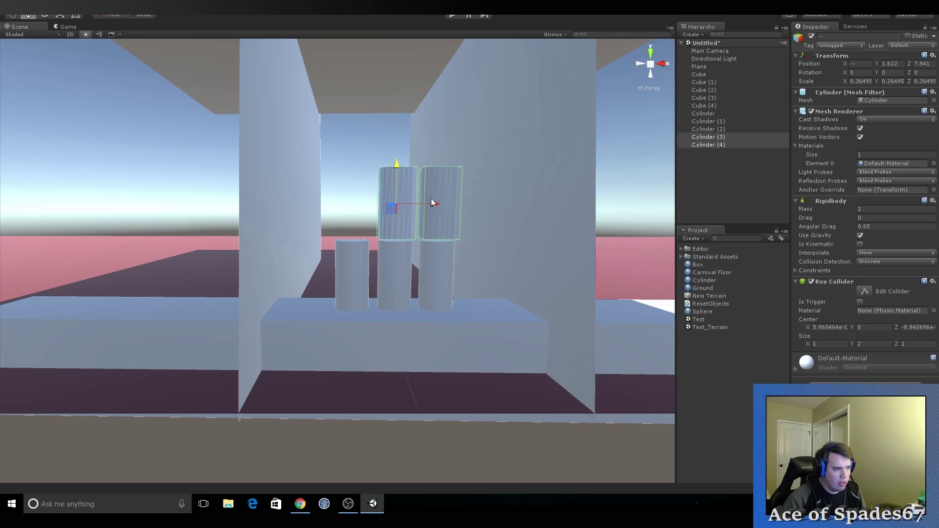
{"action": "left_click_drag", "start_coordinate": [433, 201], "coordinate": [409, 205]}
{"action": "left_click_drag", "start_coordinate": [374, 163], "coordinate": [374, 163]}
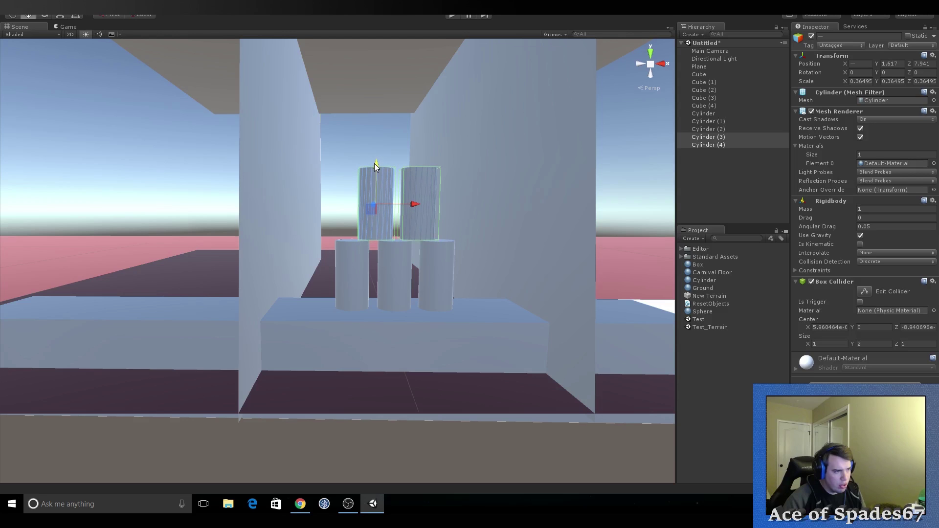
Step: Duplicate Cylinder (4) as Cylinder (5), set it on top near Y 2.35, and start Play mode
{"action": "left_click", "coordinate": [718, 144]}
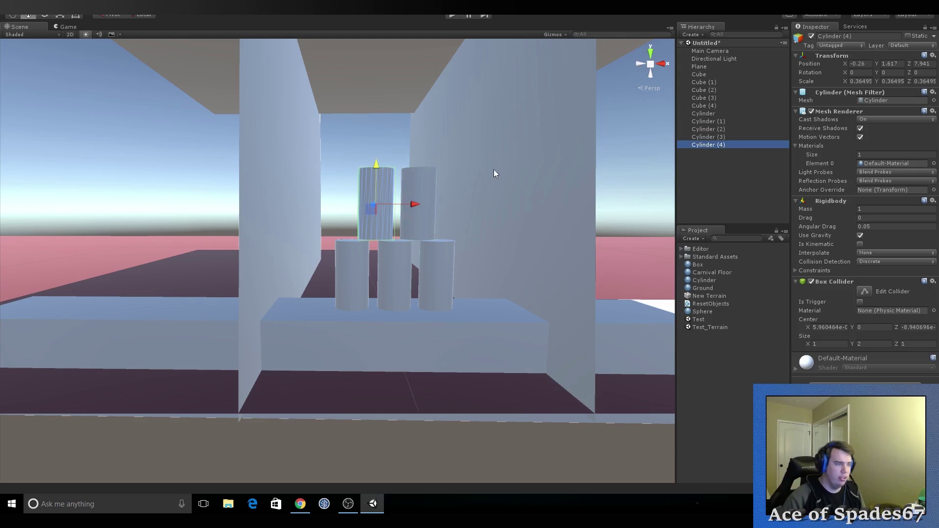
{"action": "key", "text": "ctrl+d"}
{"action": "left_click", "coordinate": [376, 151]}
{"action": "left_click", "coordinate": [376, 205]}
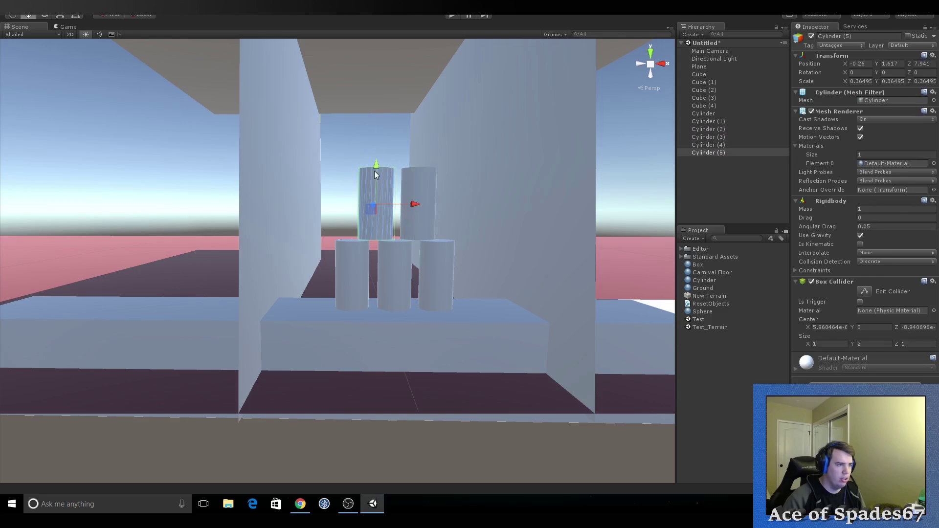
{"action": "mouse_move", "coordinate": [374, 171]}
{"action": "left_mouse_down"}
{"action": "mouse_move", "coordinate": [406, 119]}
{"action": "mouse_move", "coordinate": [435, 127]}
{"action": "left_mouse_up"}
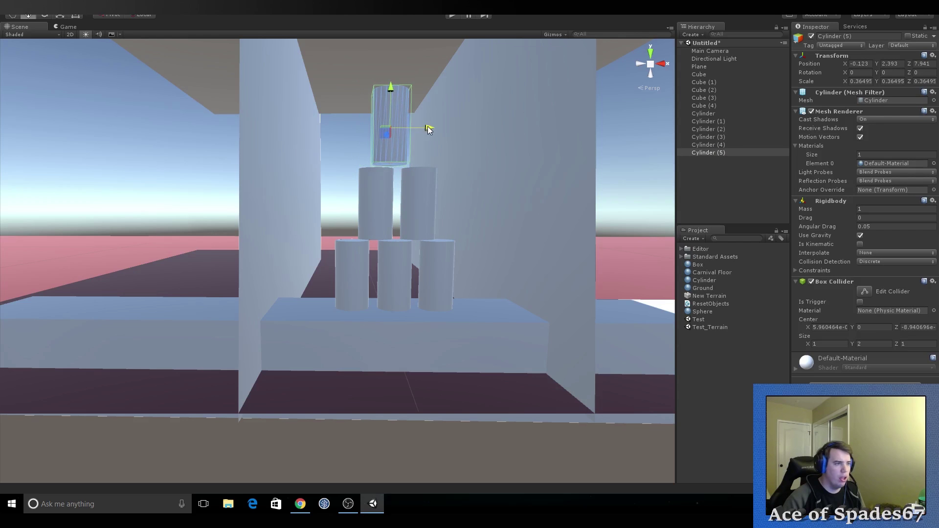
{"action": "left_click_drag", "start_coordinate": [400, 95], "coordinate": [399, 99]}
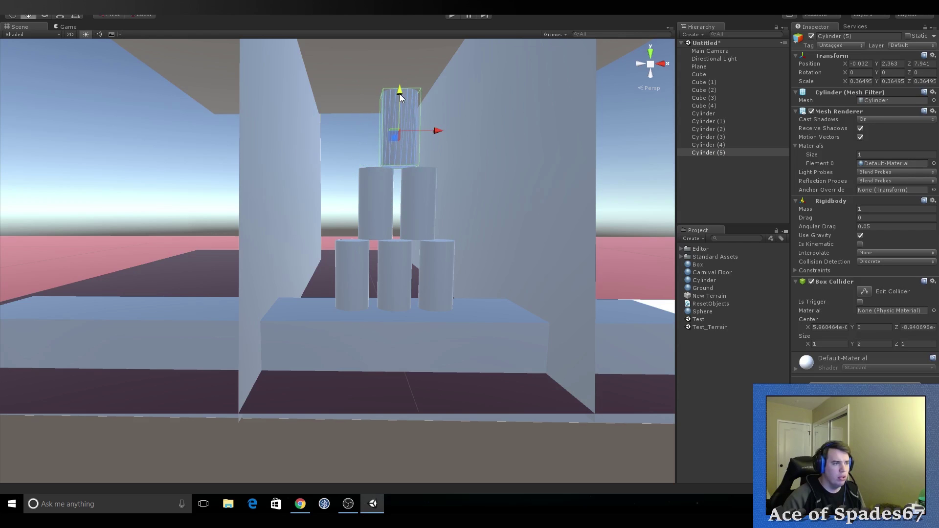
{"action": "left_click", "coordinate": [453, 15]}
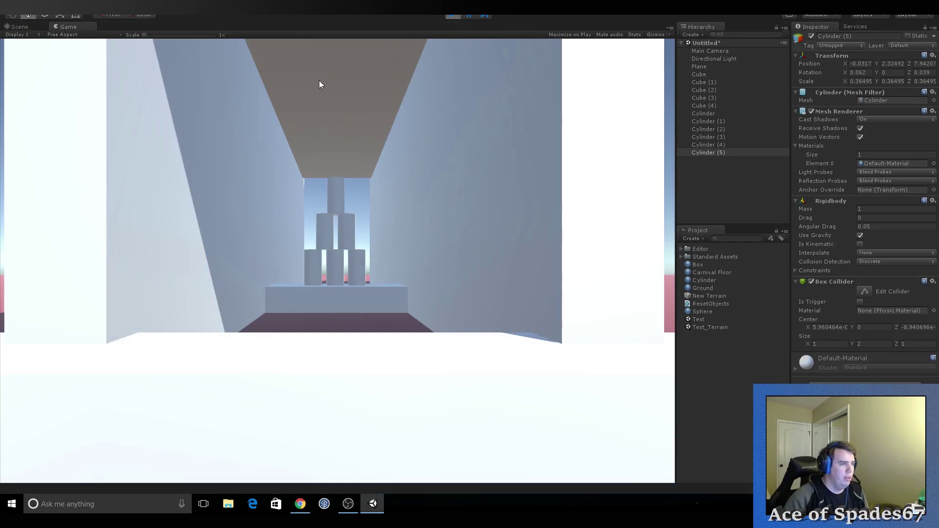
Step: Stop Play mode and drag Cylinder through Cylinder (5) onto Cube (4) in the Hierarchy as children
{"action": "left_click", "coordinate": [453, 17]}
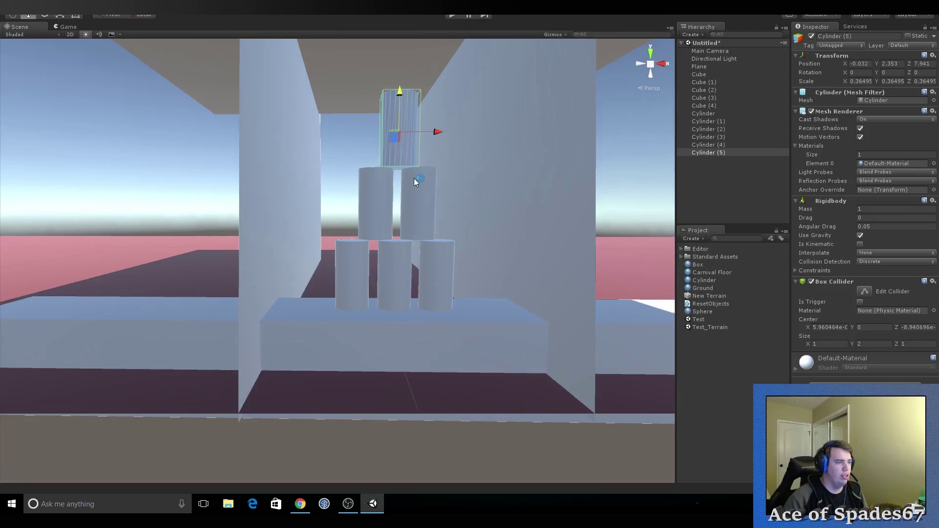
{"action": "right_click_drag", "start_coordinate": [414, 178], "coordinate": [409, 220]}
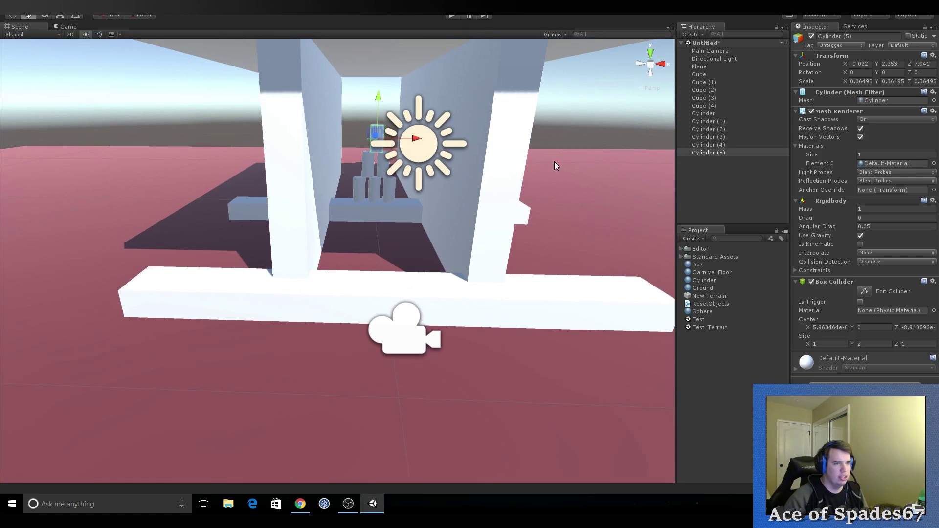
{"action": "left_click", "coordinate": [711, 106]}
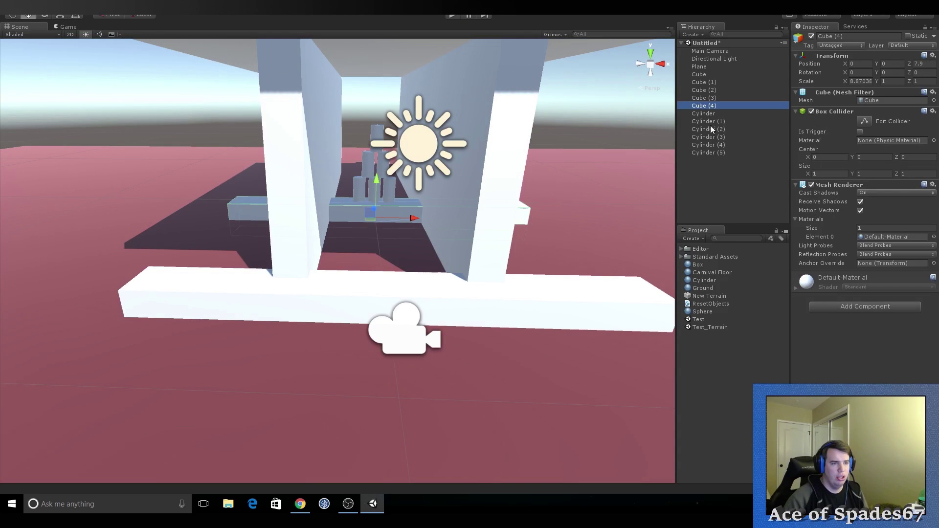
{"action": "left_click", "coordinate": [712, 113]}
{"action": "left_click", "coordinate": [714, 153], "text": "shift"}
{"action": "left_click_drag", "start_coordinate": [714, 149], "coordinate": [690, 103]}
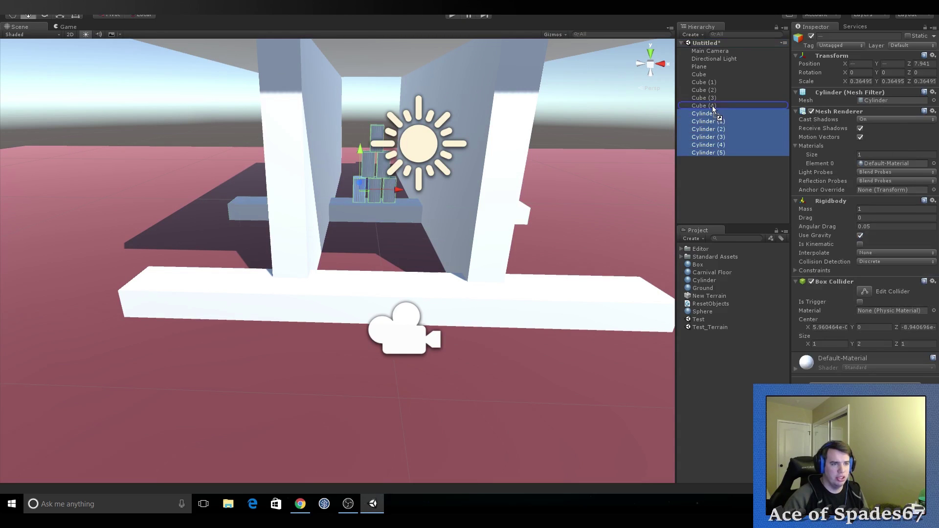
{"action": "left_click", "coordinate": [699, 106]}
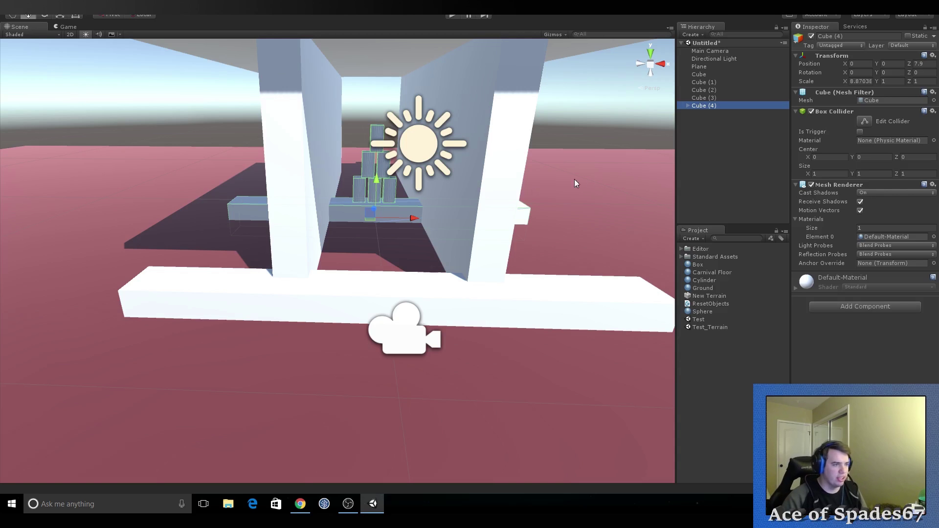
{"action": "left_click", "coordinate": [714, 146]}
Step: Create a Sphere at position 0, 0, 0, raise it above the floor, and scale it down
{"action": "right_click", "coordinate": [715, 145]}
{"action": "mouse_move", "coordinate": [761, 238]}
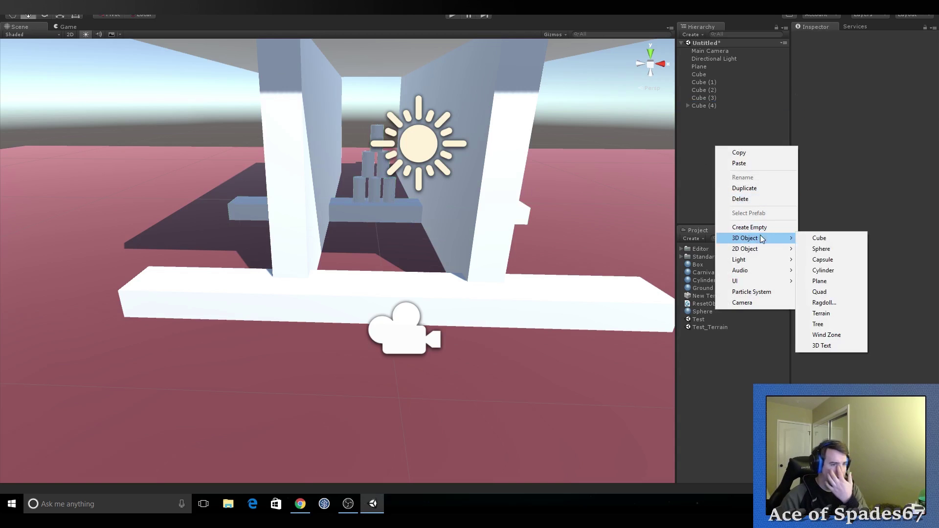
{"action": "left_click", "coordinate": [823, 249]}
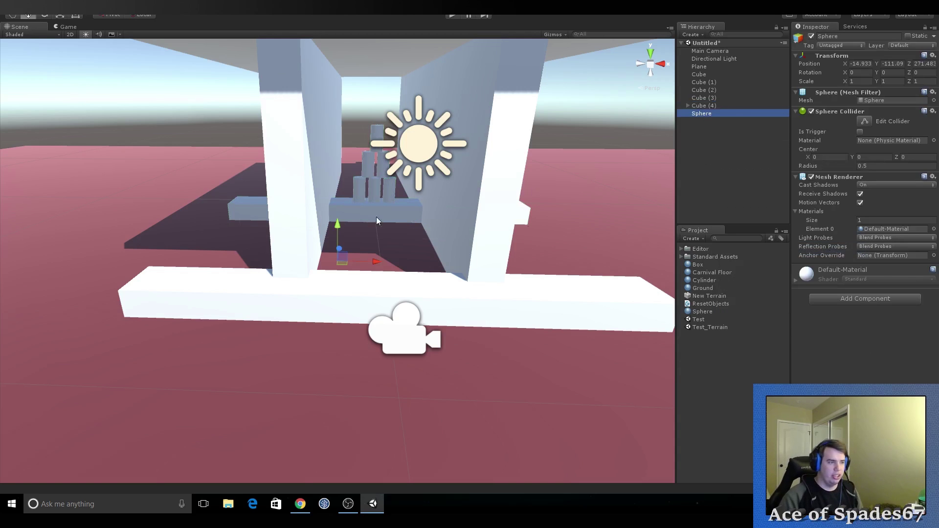
{"action": "left_click", "coordinate": [860, 63]}
{"action": "type", "text": "0"}
{"action": "left_click", "coordinate": [891, 64]}
{"action": "type", "text": "0"}
{"action": "left_click", "coordinate": [919, 64]}
{"action": "type", "text": "0"}
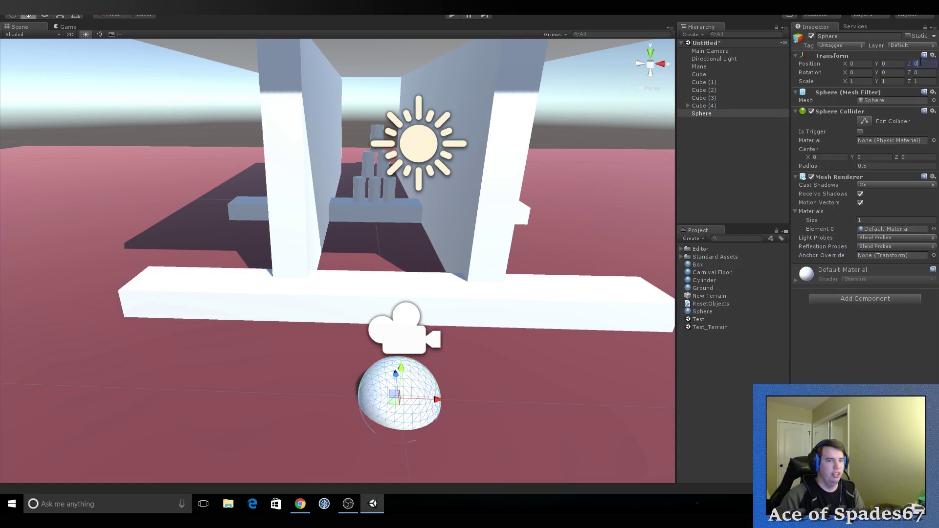
{"action": "mouse_move", "coordinate": [399, 369]}
{"action": "left_mouse_down"}
{"action": "mouse_move", "coordinate": [424, 299]}
{"action": "mouse_move", "coordinate": [391, 217]}
{"action": "left_mouse_up"}
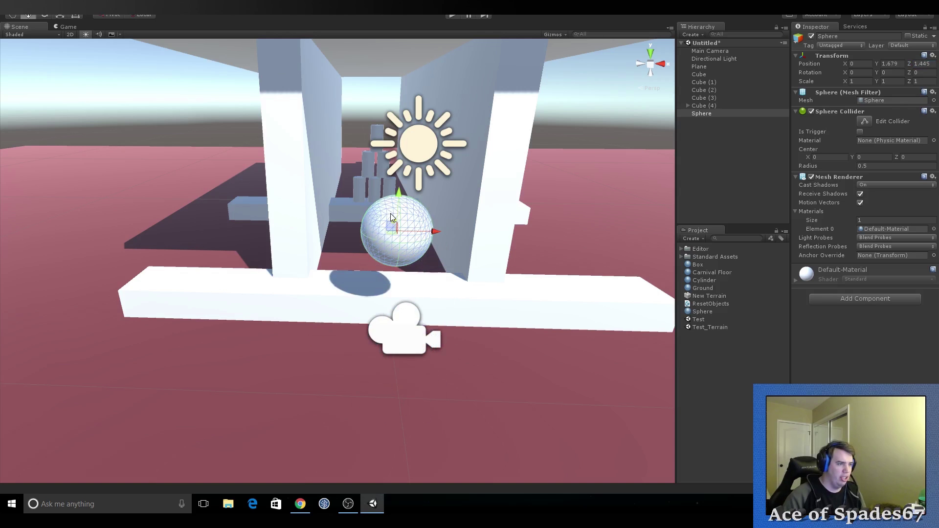
{"action": "mouse_move", "coordinate": [380, 260]}
{"action": "left_mouse_down", "text": "alt"}
{"action": "mouse_move", "coordinate": [440, 238]}
{"action": "mouse_move", "coordinate": [410, 227]}
{"action": "mouse_move", "coordinate": [362, 254]}
{"action": "mouse_move", "coordinate": [330, 254]}
{"action": "mouse_move", "coordinate": [393, 248]}
{"action": "mouse_move", "coordinate": [342, 249]}
{"action": "left_mouse_up", "text": "alt"}
{"action": "key", "text": "r"}
Step: Give the sphere a Rigidbody with Mass 10 and test it in Play mode
{"action": "left_click", "coordinate": [849, 298]}
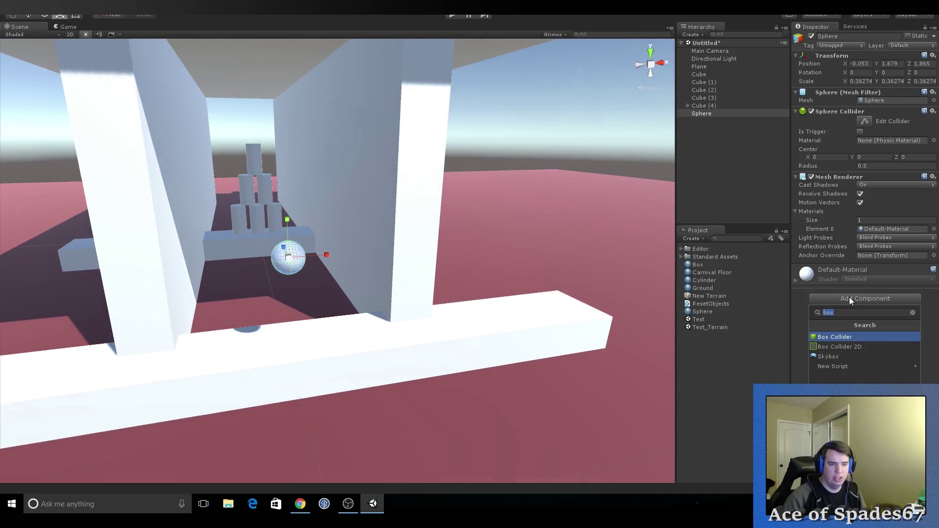
{"action": "type", "text": "rigid"}
{"action": "left_click", "coordinate": [842, 337]}
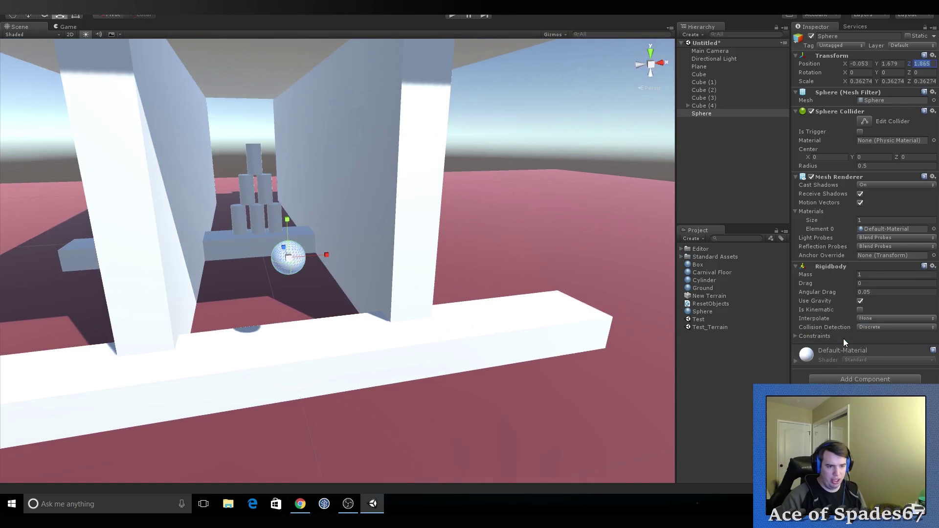
{"action": "left_click", "coordinate": [870, 276]}
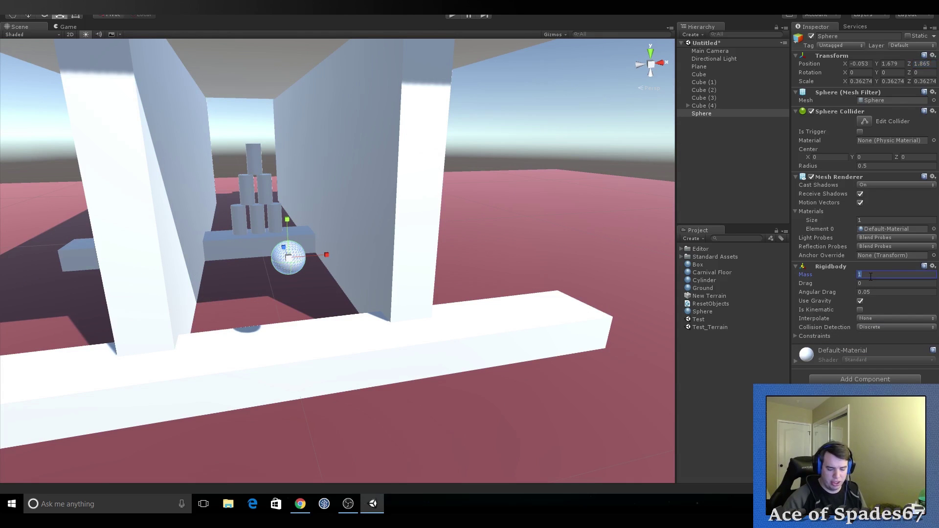
{"action": "type", "text": "1"}
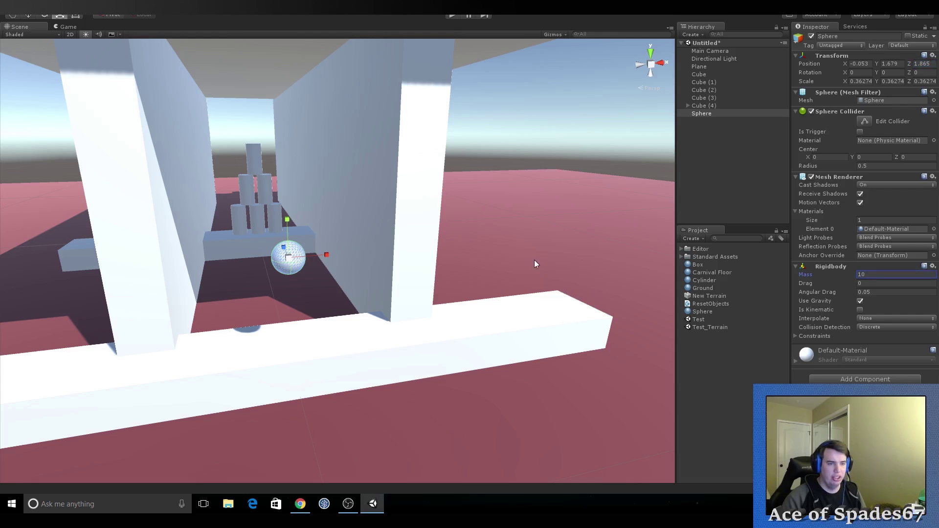
{"action": "left_click", "coordinate": [451, 15]}
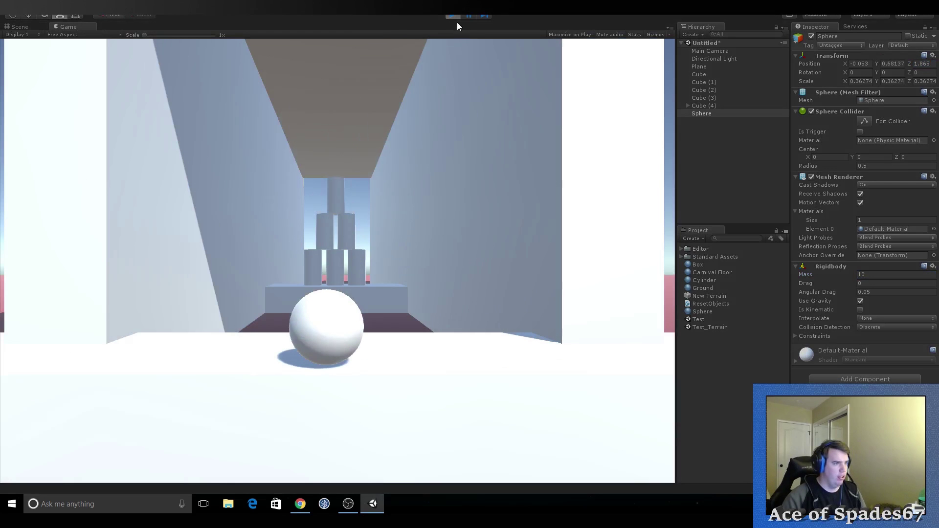
{"action": "left_click", "coordinate": [452, 16]}
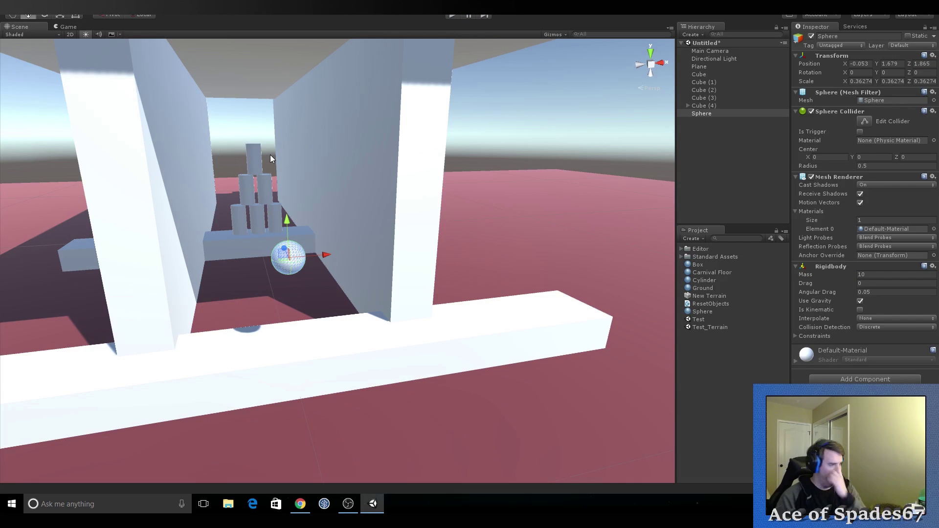
{"action": "scroll", "coordinate": [429, 230], "scroll_direction": "down", "scroll_amount": 3}
{"action": "mouse_move", "coordinate": [429, 235]}
{"action": "left_mouse_down", "text": "alt"}
{"action": "mouse_move", "coordinate": [413, 275]}
{"action": "mouse_move", "coordinate": [434, 224]}
{"action": "left_mouse_up", "text": "alt"}
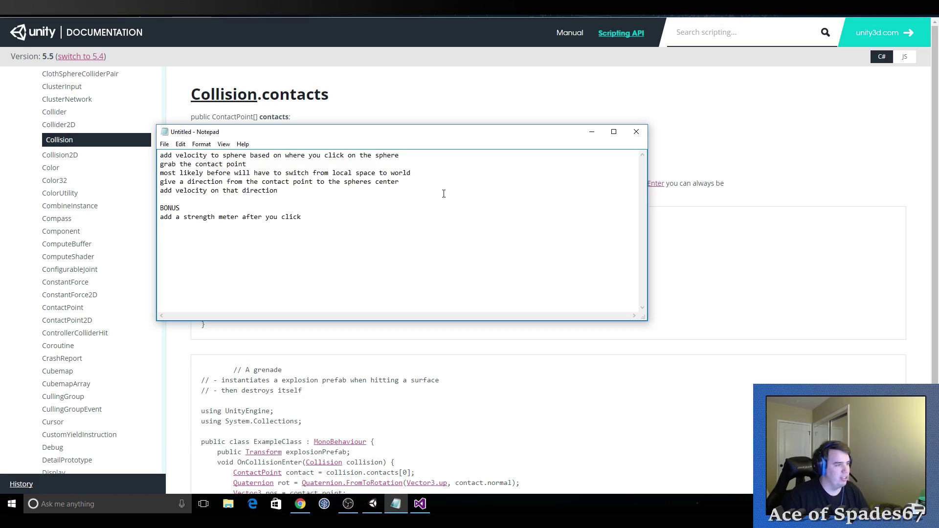
Step: Drag the Notepad notes window off to the right edge of the screen
{"action": "left_click_drag", "start_coordinate": [430, 136], "coordinate": [938, 158]}
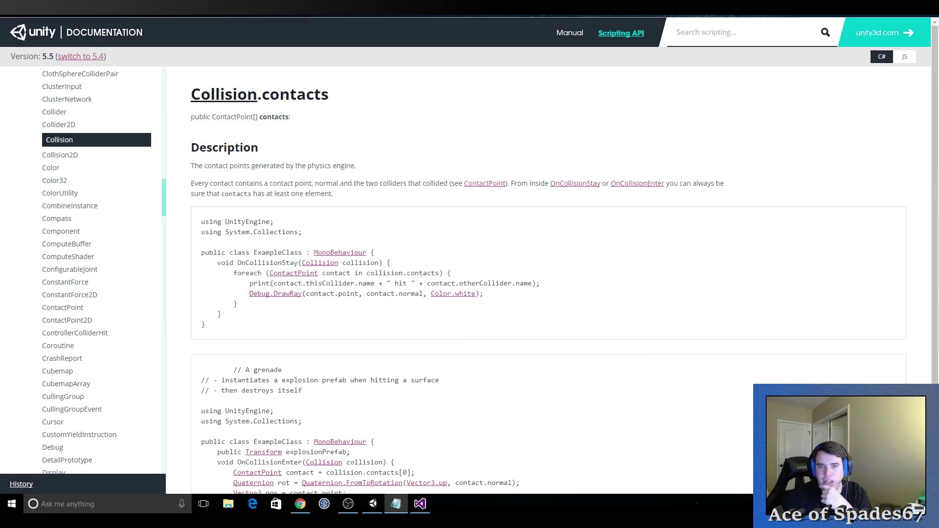
Step: Erase the unfinished Vector3 line, close ResetObjects.cs through the save prompt, and return to Unity
{"action": "left_click", "coordinate": [419, 503]}
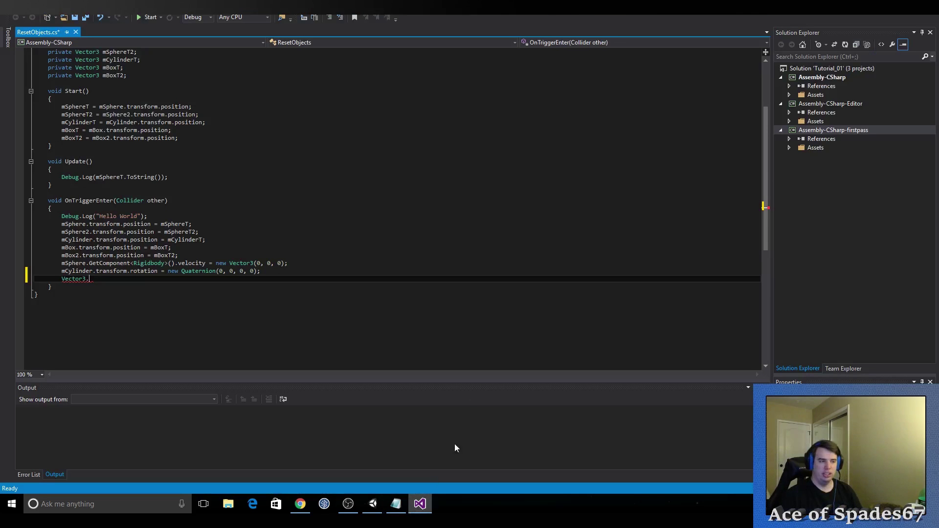
{"action": "key", "text": "BackSpace"}
{"action": "key", "text": "BackSpace"}
{"action": "key", "text": "BackSpace"}
{"action": "key", "text": "BackSpace"}
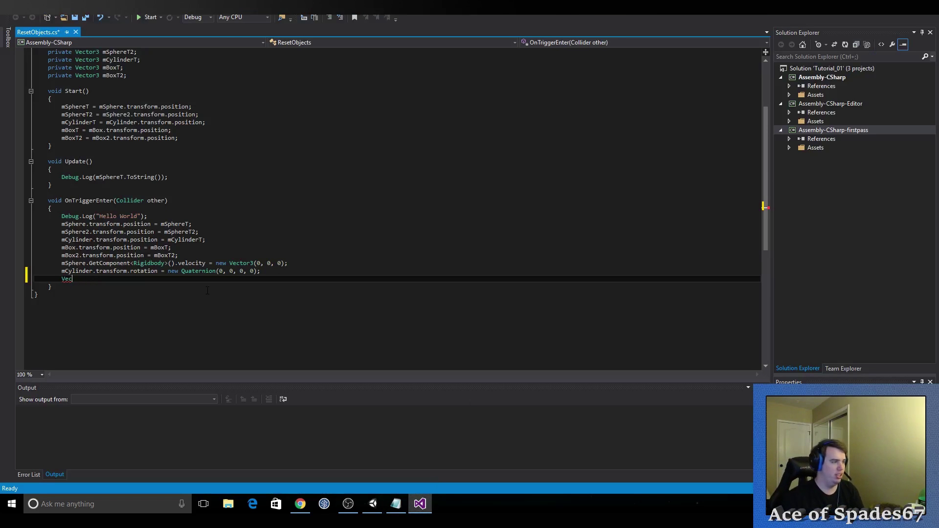
{"action": "key", "text": "BackSpace"}
{"action": "key", "text": "BackSpace"}
{"action": "key", "text": "BackSpace"}
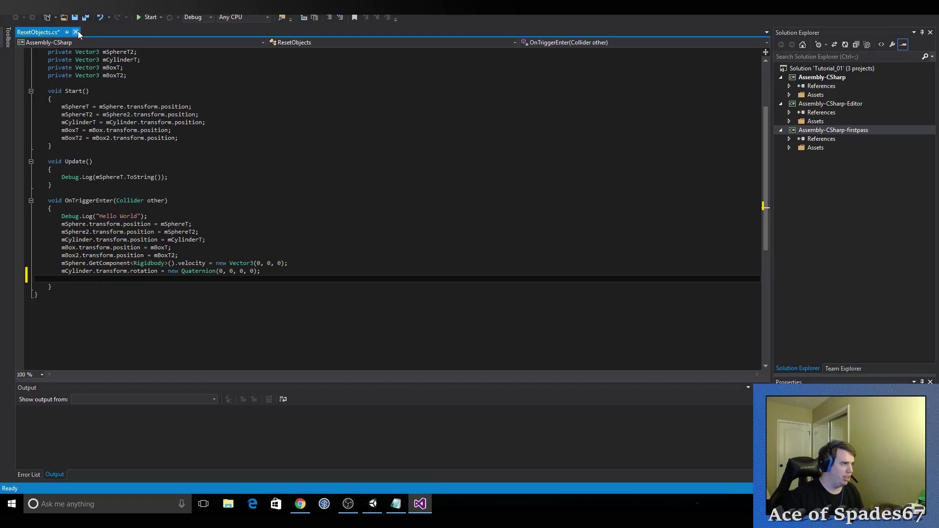
{"action": "left_click", "coordinate": [76, 32]}
{"action": "left_click", "coordinate": [503, 302]}
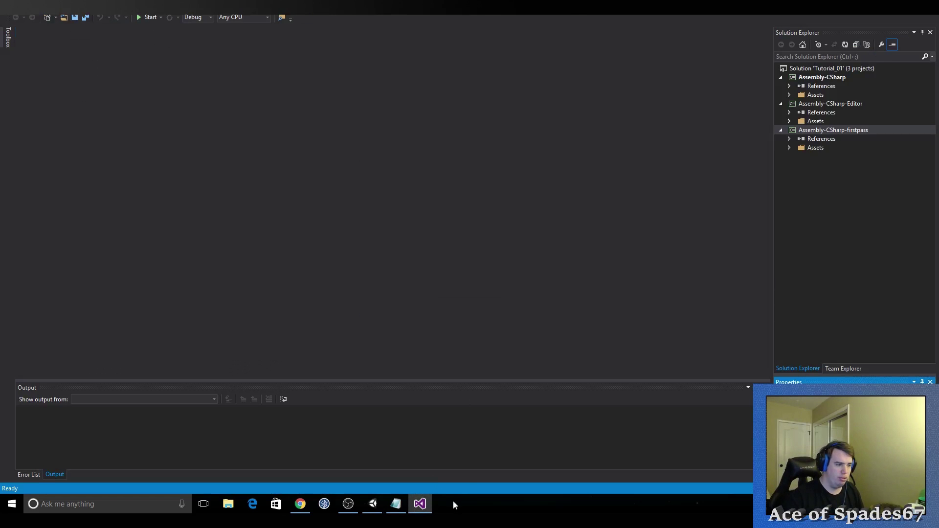
{"action": "left_click", "coordinate": [374, 504]}
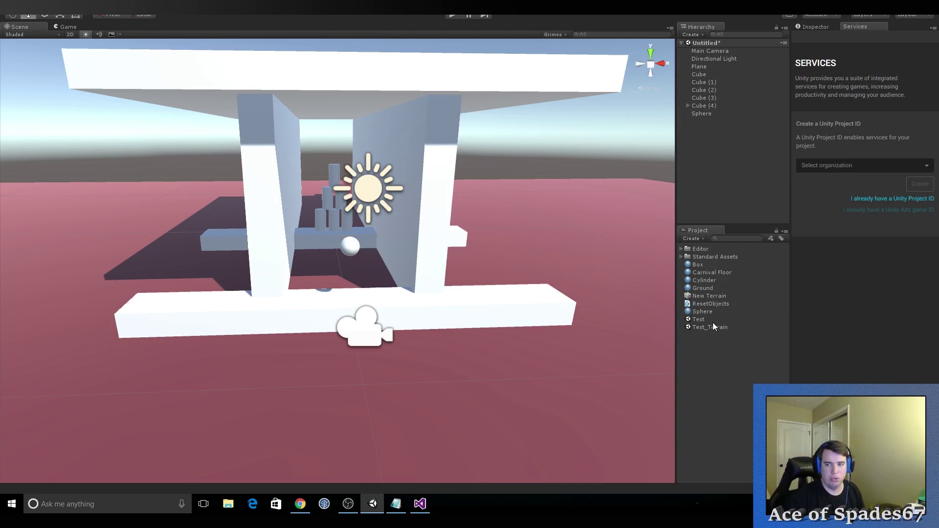
Step: Add a C# script named GameManager from the Project panel's Create menu and open it in Visual Studio
{"action": "right_click", "coordinate": [720, 344]}
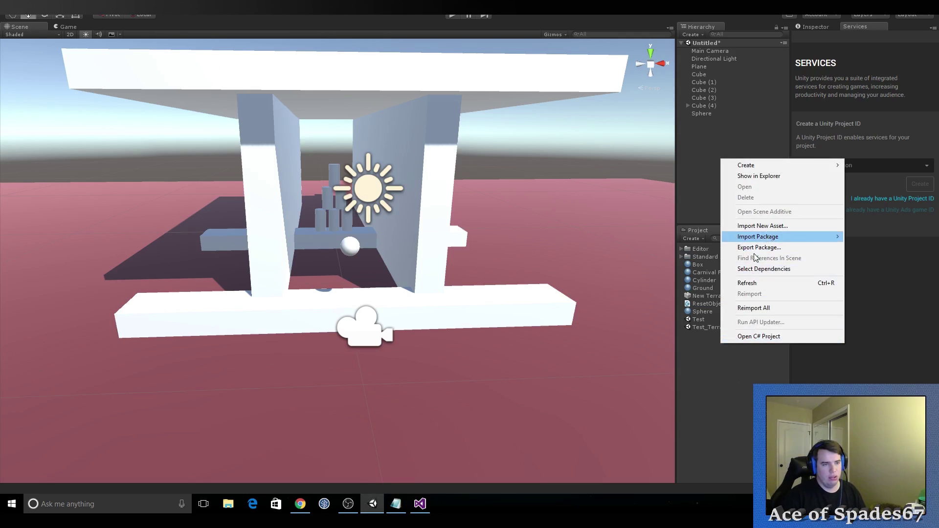
{"action": "left_click", "coordinate": [732, 417]}
{"action": "right_click", "coordinate": [721, 372]}
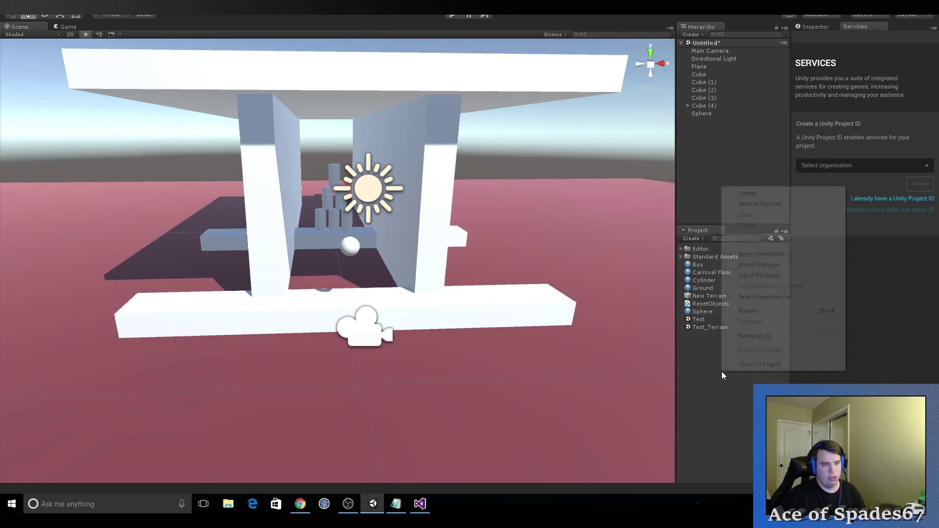
{"action": "mouse_move", "coordinate": [770, 195]}
{"action": "left_click", "coordinate": [683, 204]}
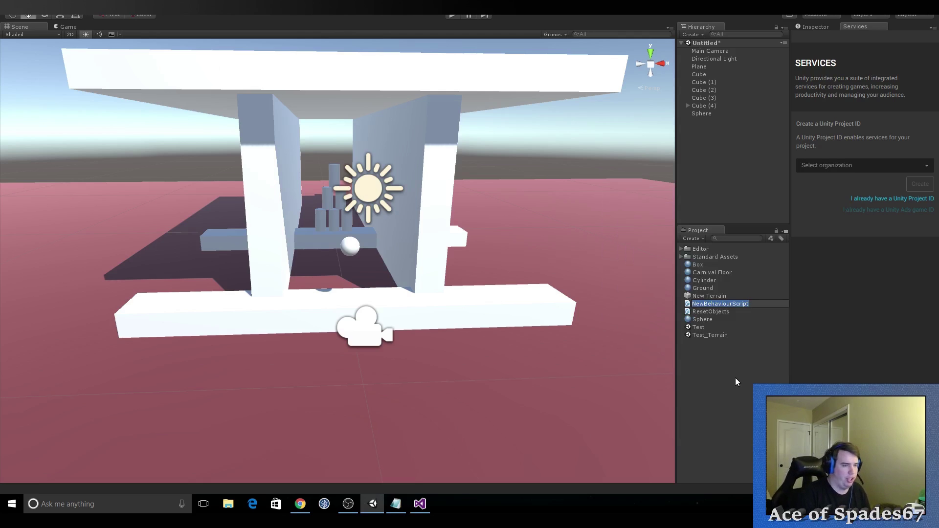
{"action": "type", "text": "Game"}
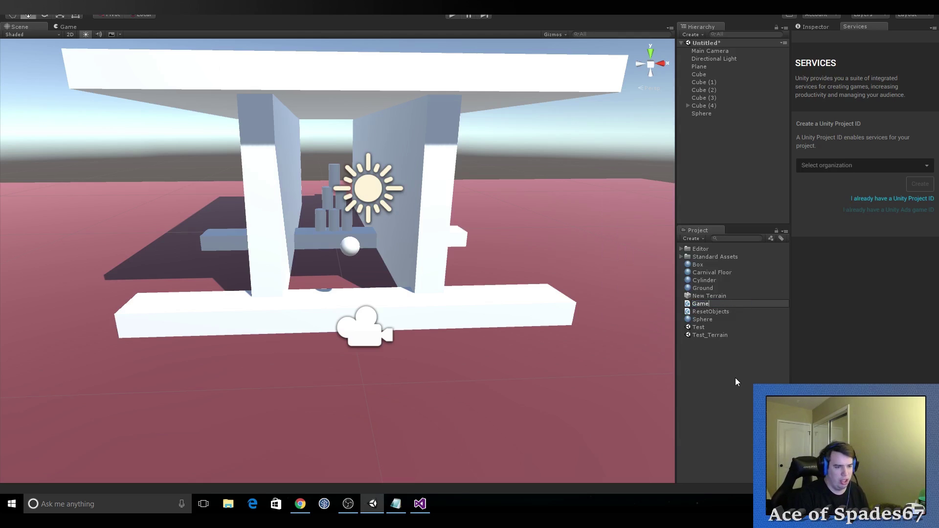
{"action": "type", "text": "Manager"}
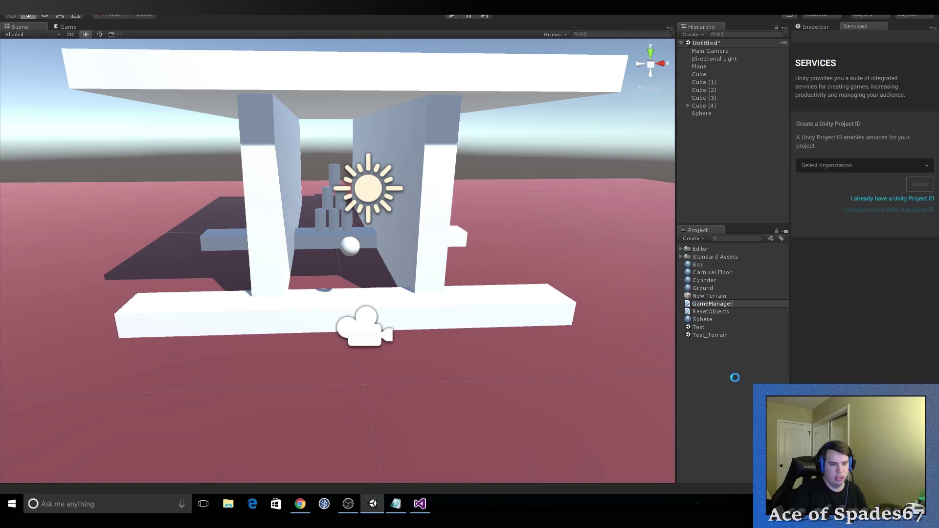
{"action": "key", "text": "Return"}
{"action": "double_click", "coordinate": [723, 289]}
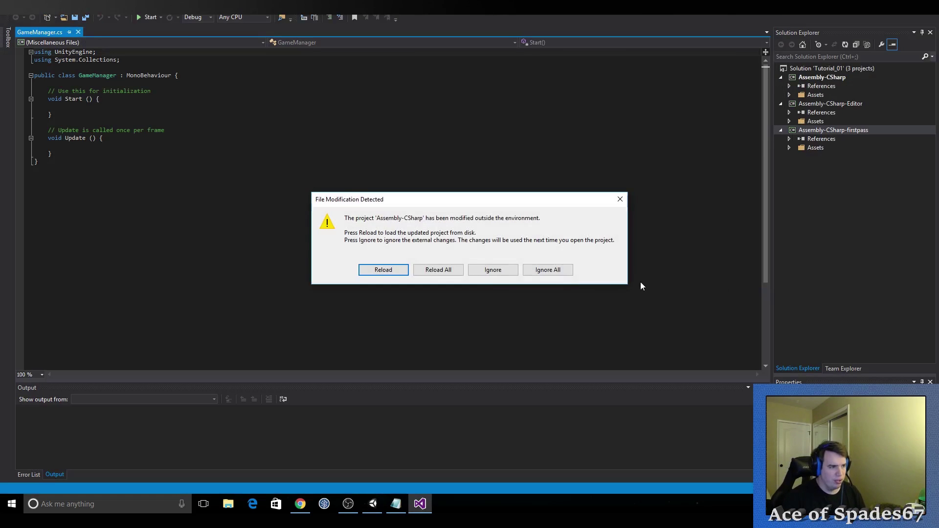
Step: Reload the project, then move the class, Start and Update opening braces onto their own lines
{"action": "left_click", "coordinate": [449, 272]}
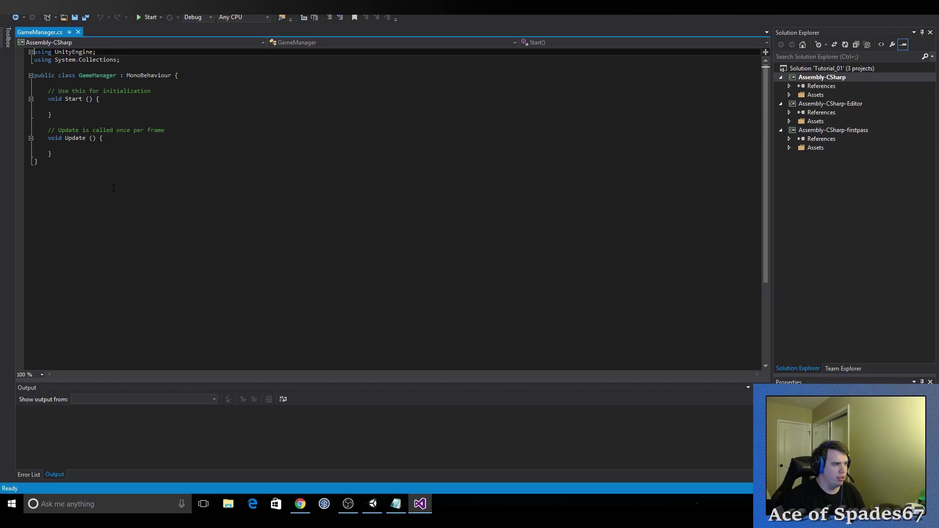
{"action": "left_click", "coordinate": [174, 76]}
{"action": "key", "text": "Return"}
{"action": "left_click", "coordinate": [99, 106]}
{"action": "key", "text": "Return"}
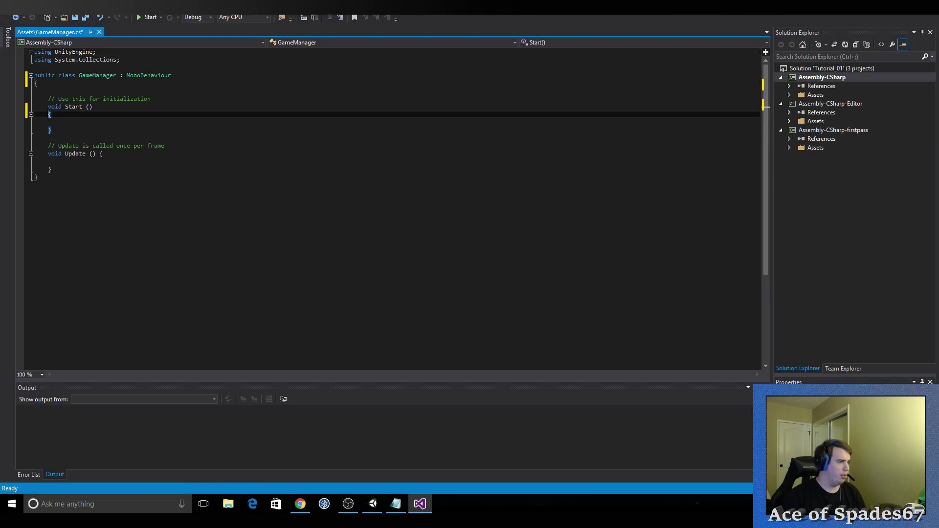
{"action": "left_click", "coordinate": [101, 154]}
{"action": "key", "text": "Return"}
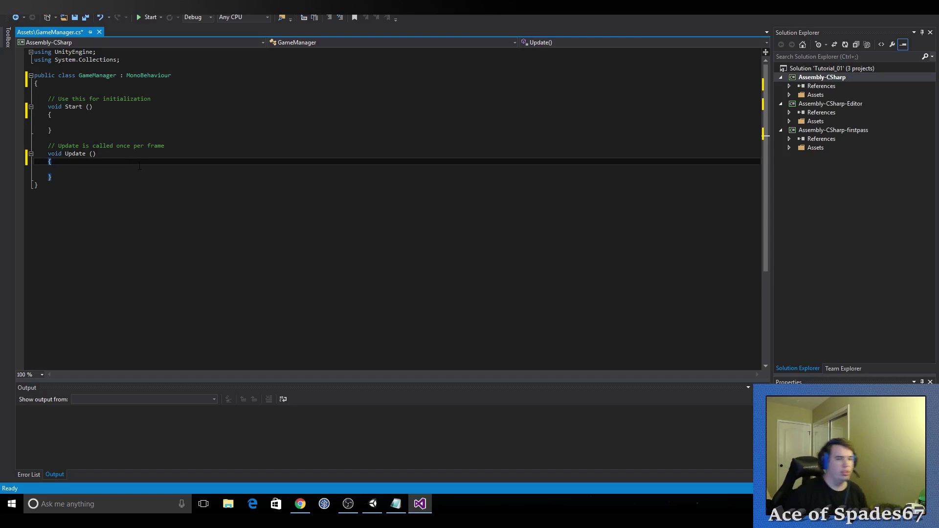
{"action": "left_click", "coordinate": [82, 179]}
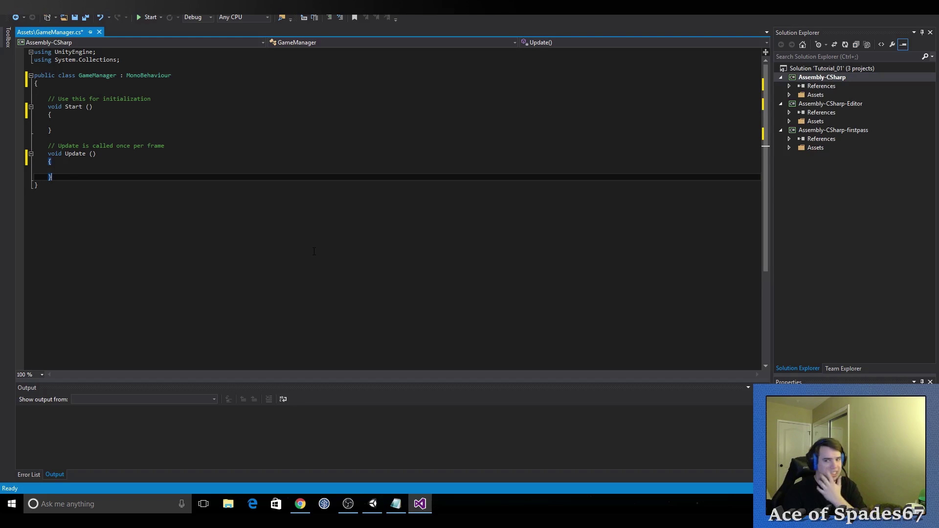
{"action": "key", "text": "Return"}
{"action": "key", "text": "Return"}
{"action": "type", "text": "v"}
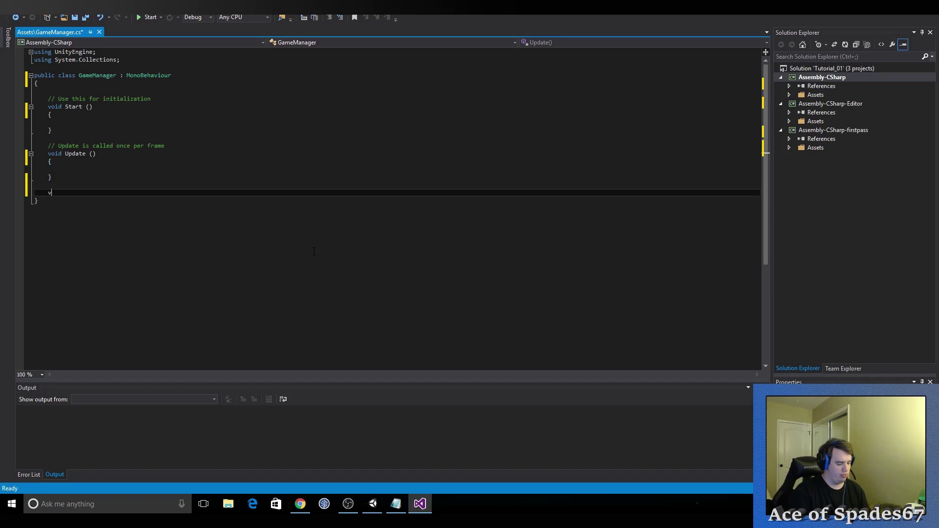
Step: Add a void OnMouseDown(Collider other) method starting with other.collider., then view its documentation
{"action": "type", "text": "oid OnMou"}
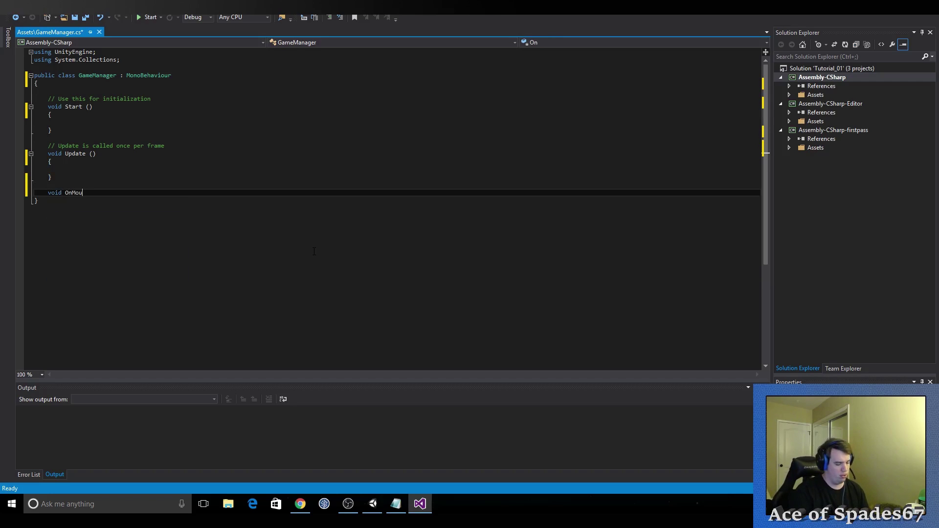
{"action": "type", "text": "seDown("}
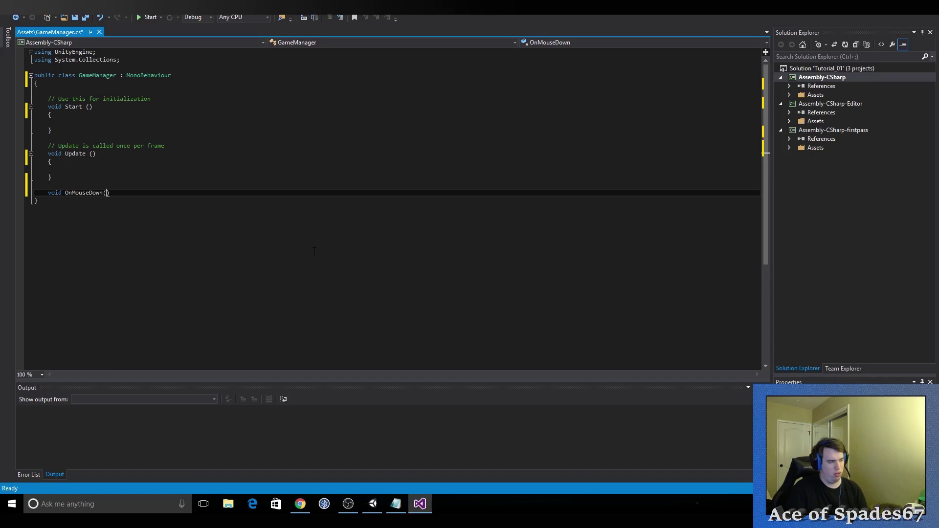
{"action": "type", "text": "collid"}
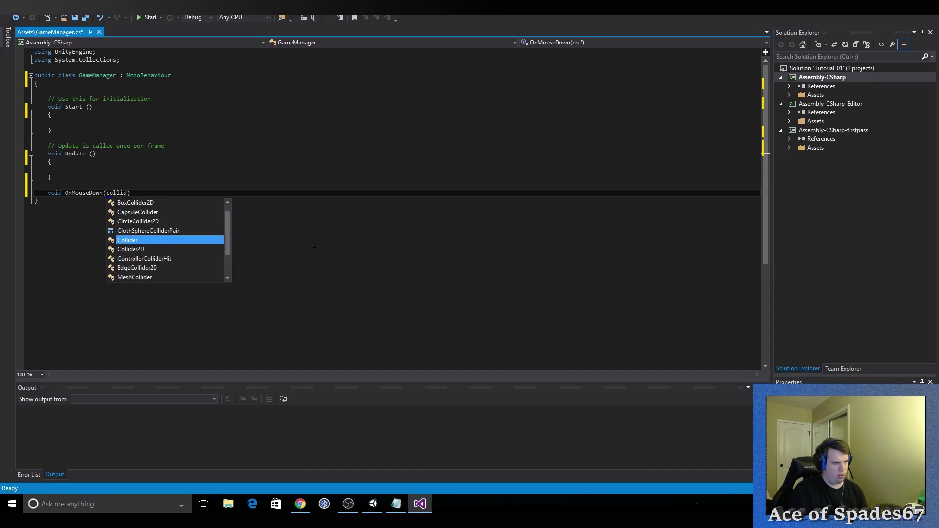
{"action": "type", "text": "er othe"}
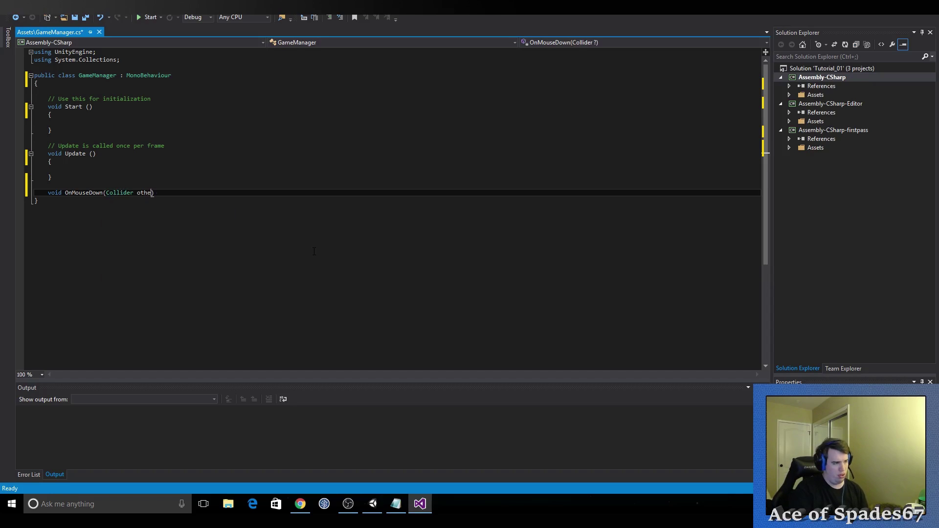
{"action": "type", "text": "r)"}
{"action": "key", "text": "Return"}
{"action": "type", "text": "{"}
{"action": "key", "text": "Return"}
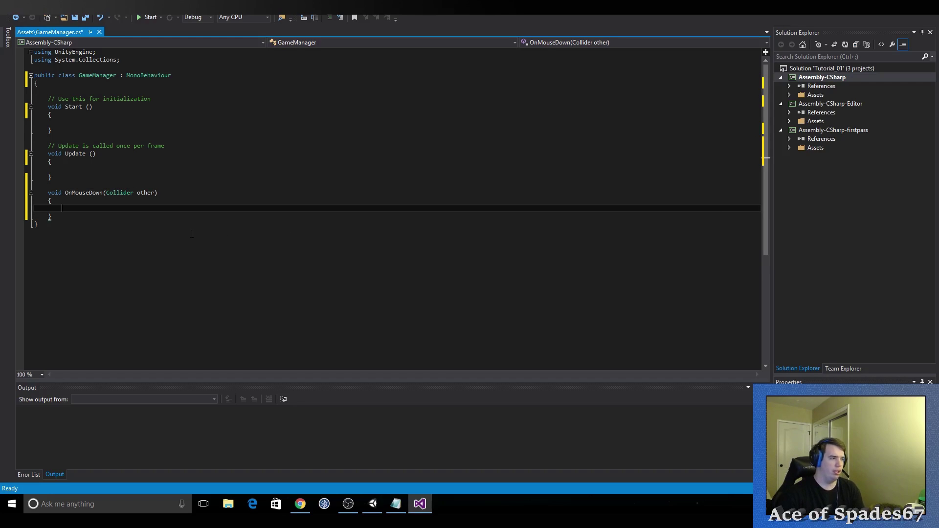
{"action": "type", "text": "other.c"}
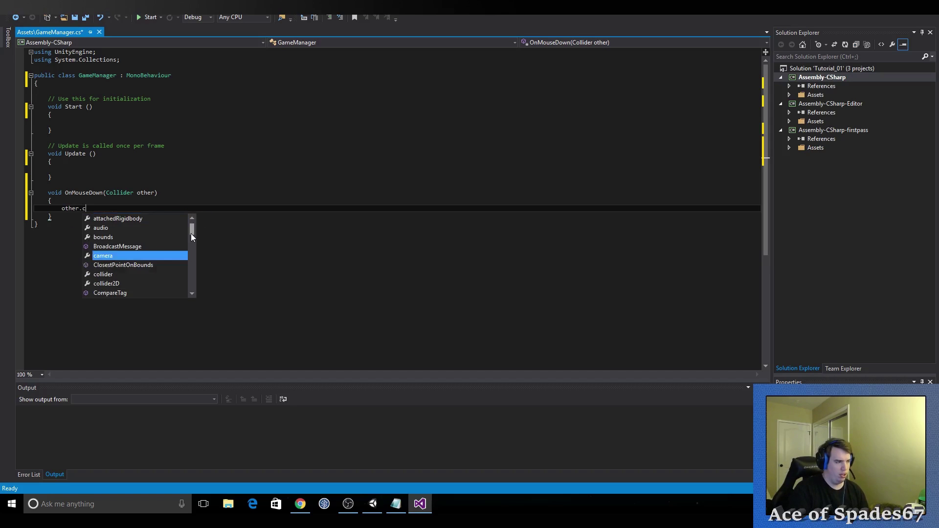
{"action": "type", "text": "on"}
{"action": "key", "text": "BackSpace"}
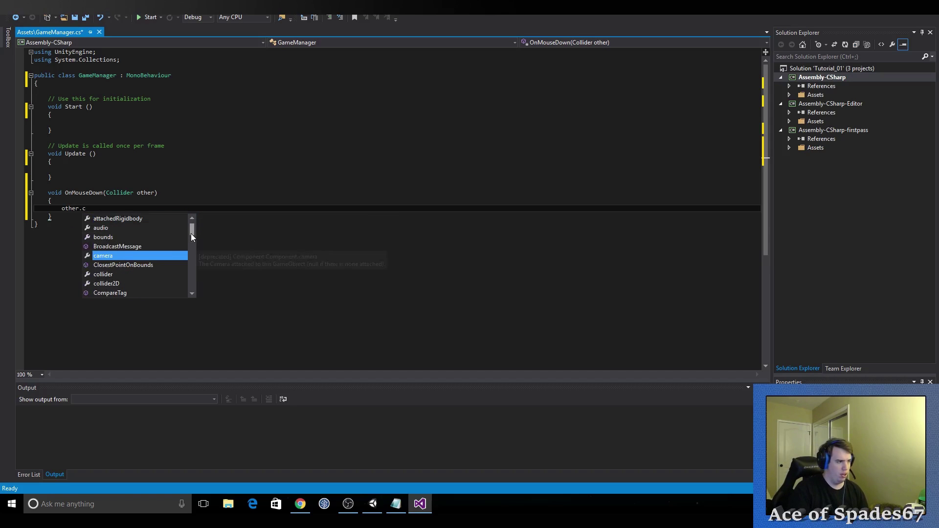
{"action": "scroll", "coordinate": [191, 237], "scroll_direction": "down", "scroll_amount": 1}
{"action": "key", "text": "Tab"}
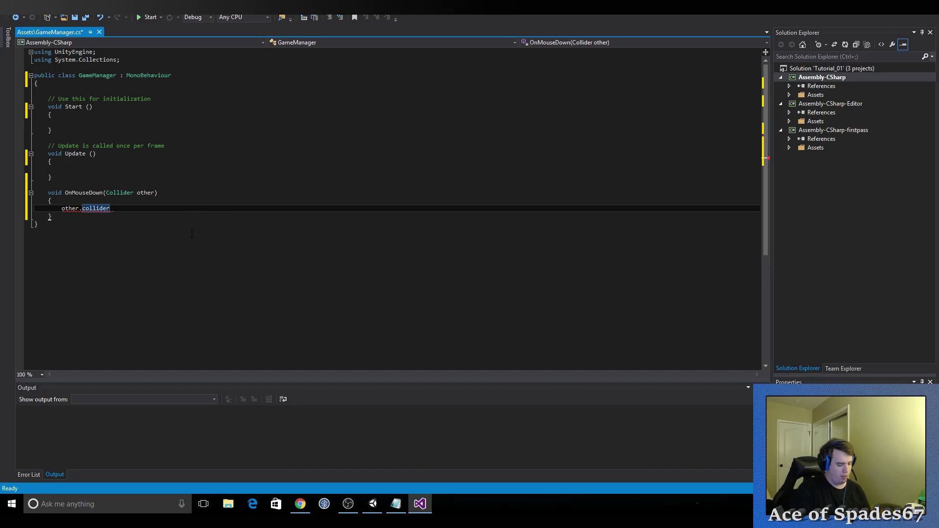
{"action": "type", "text": "."}
{"action": "scroll", "coordinate": [191, 233], "scroll_direction": "down", "scroll_amount": 5}
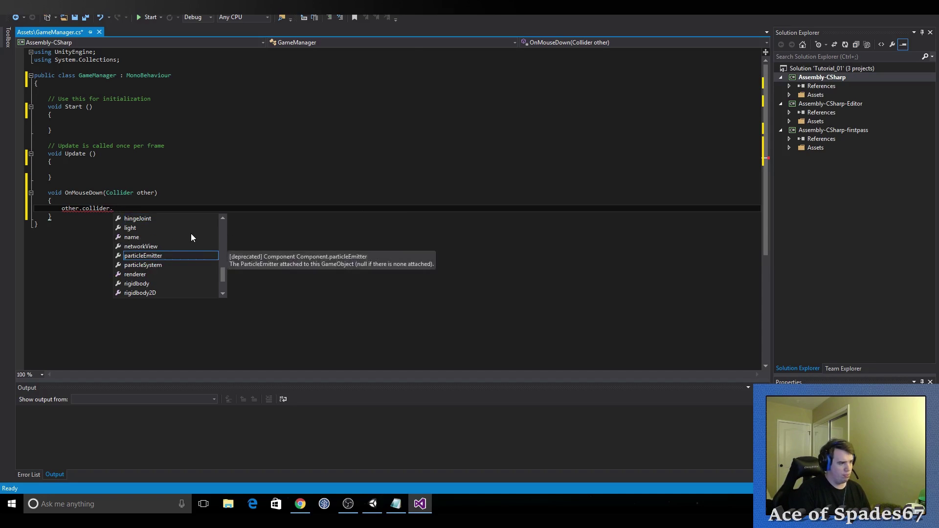
{"action": "type", "text": "c"}
{"action": "type", "text": "on"}
{"action": "key", "text": "BackSpace"}
{"action": "key", "text": "BackSpace"}
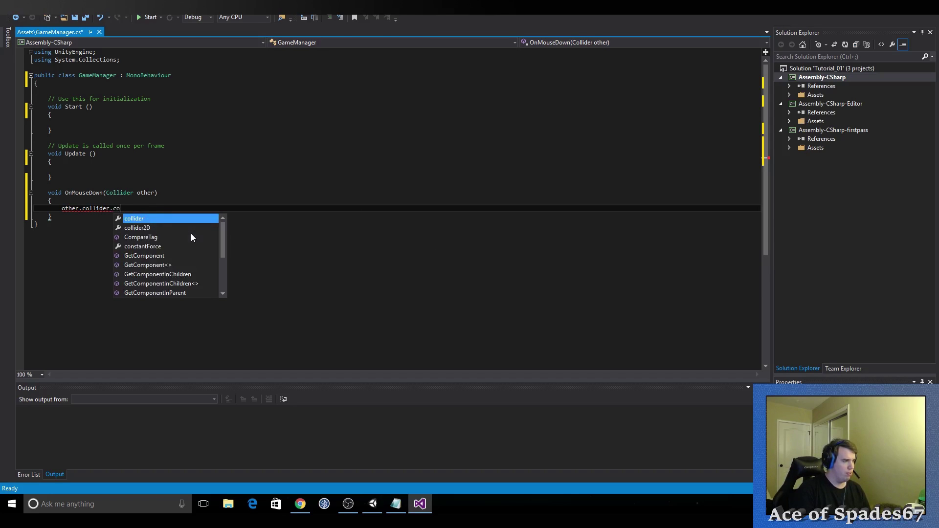
{"action": "key", "text": "BackSpace"}
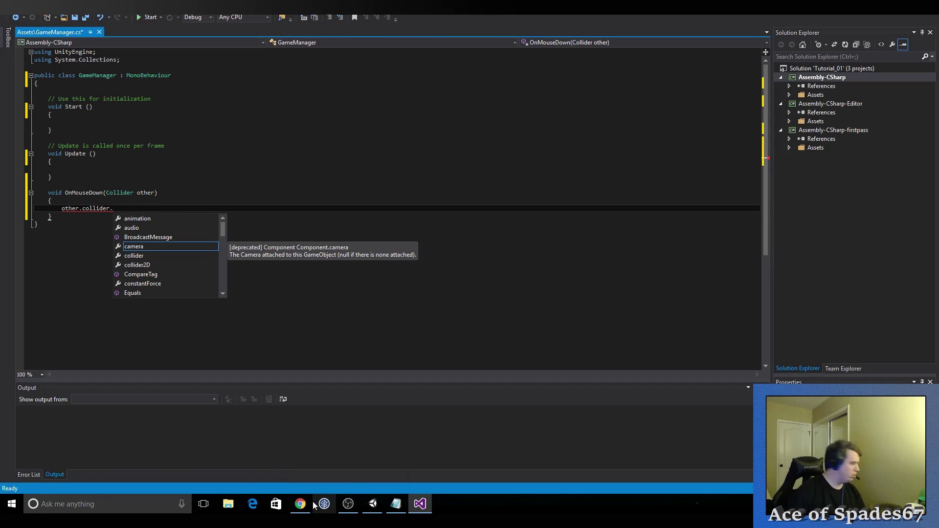
{"action": "mouse_move", "coordinate": [300, 504]}
{"action": "left_click", "coordinate": [302, 454]}
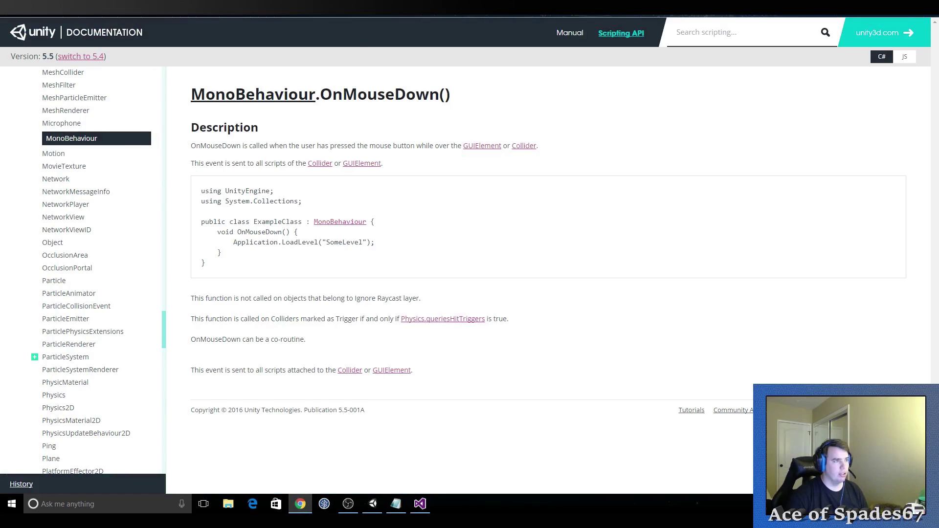
Step: Cycle through the RaycastHit.point, OnMouseDown, Google and Collision.contacts tabs, then return to Visual Studio
{"action": "key", "text": "ctrl+Tab"}
{"action": "key", "text": "ctrl+Tab"}
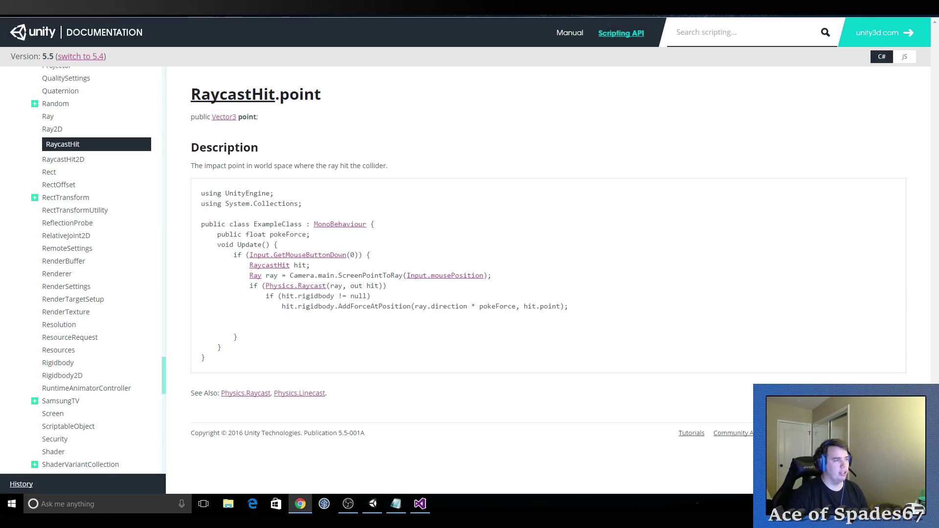
{"action": "key", "text": "ctrl+Tab"}
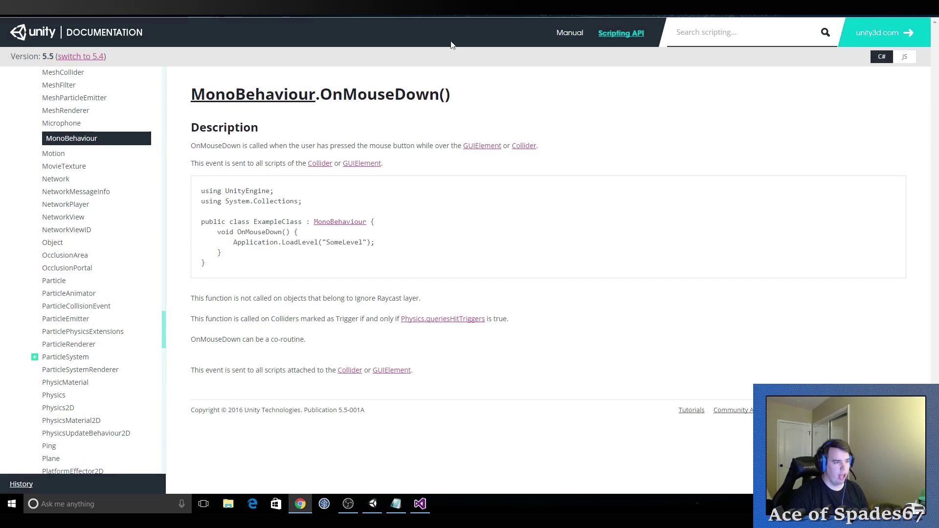
{"action": "key", "text": "ctrl+Tab"}
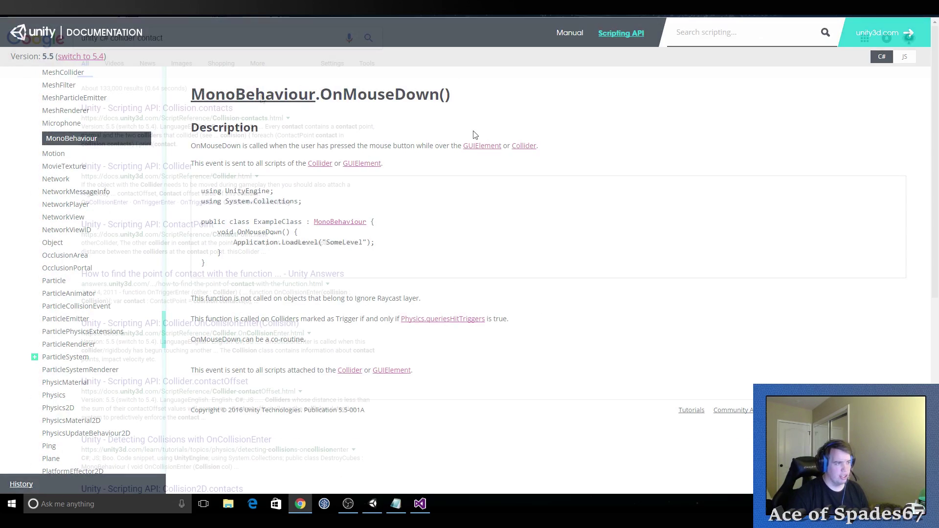
{"action": "key", "text": "ctrl+Tab"}
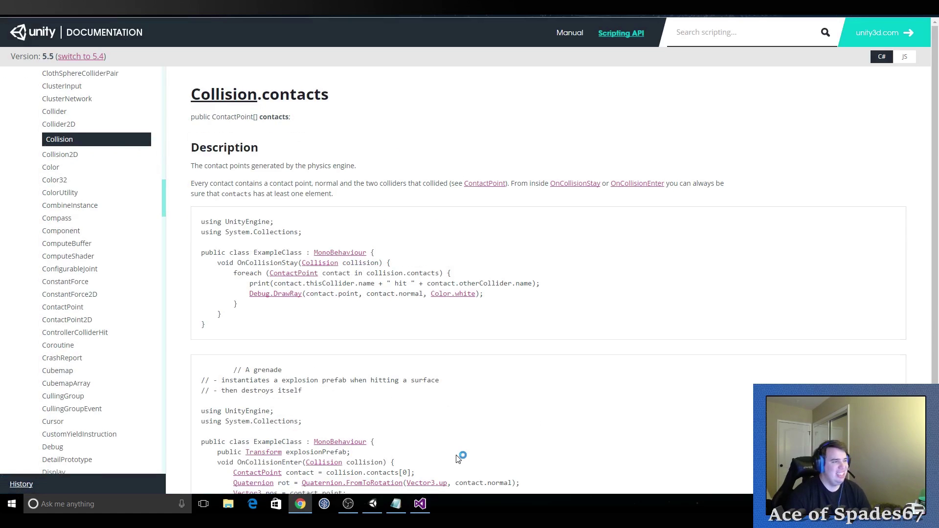
{"action": "key", "text": "ctrl+Tab"}
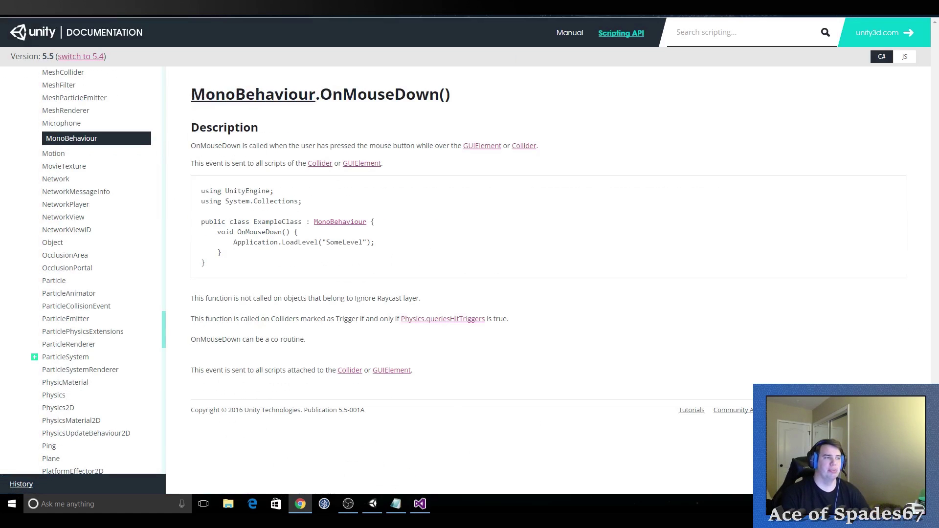
{"action": "key", "text": "ctrl+Tab"}
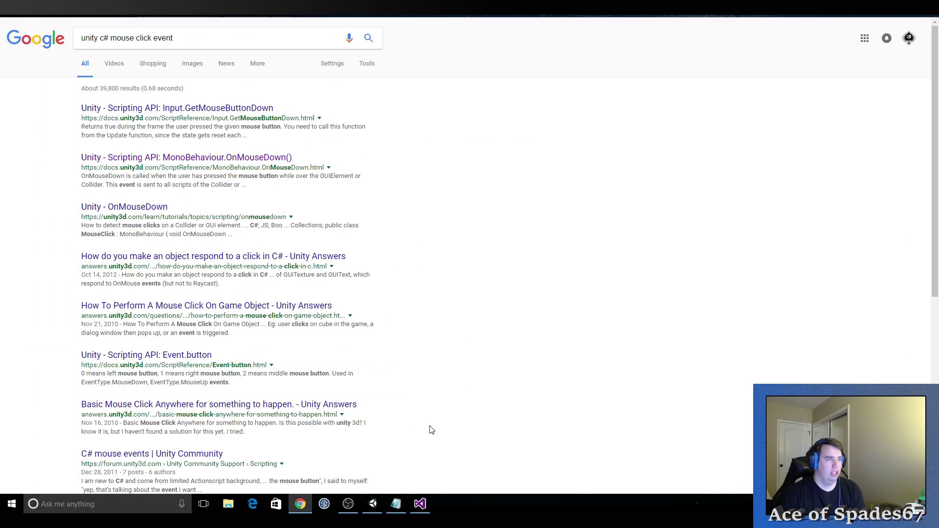
{"action": "left_click", "coordinate": [420, 503]}
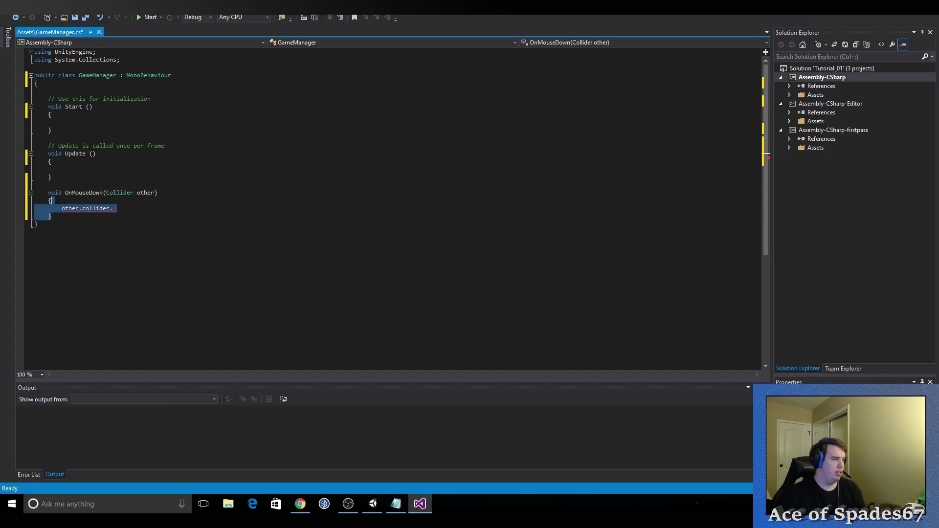
Step: Delete the OnMouseDown method and start an if( inside Update, checking the RaycastHit.point docs
{"action": "left_click_drag", "start_coordinate": [84, 220], "coordinate": [49, 195]}
{"action": "key", "text": "Delete"}
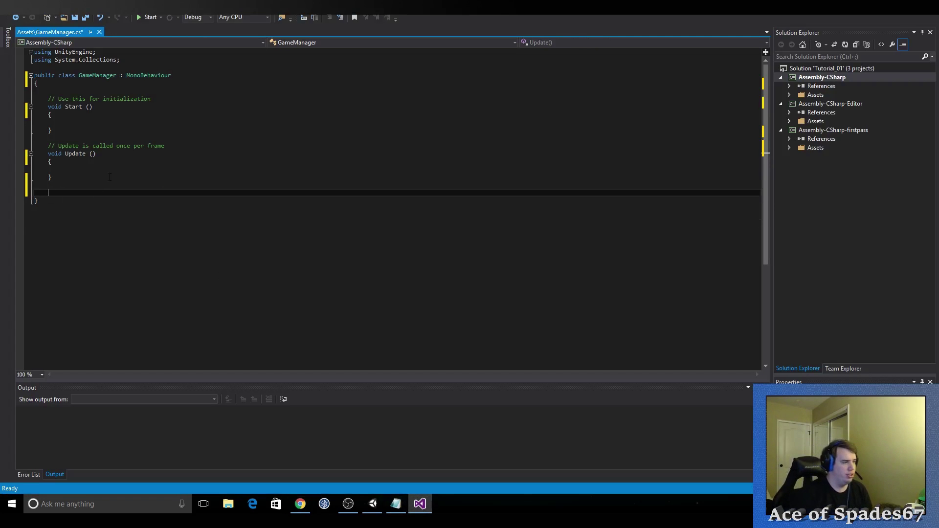
{"action": "left_click", "coordinate": [76, 170]}
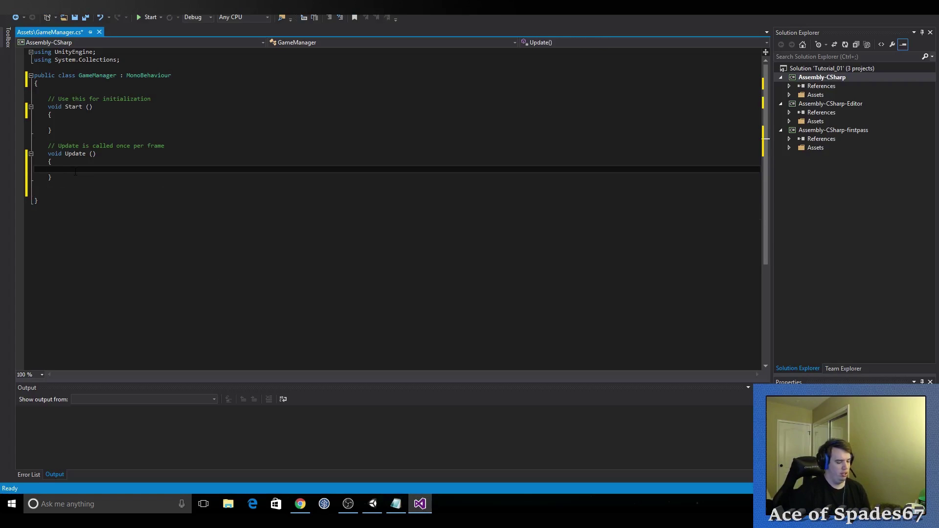
{"action": "type", "text": "if("}
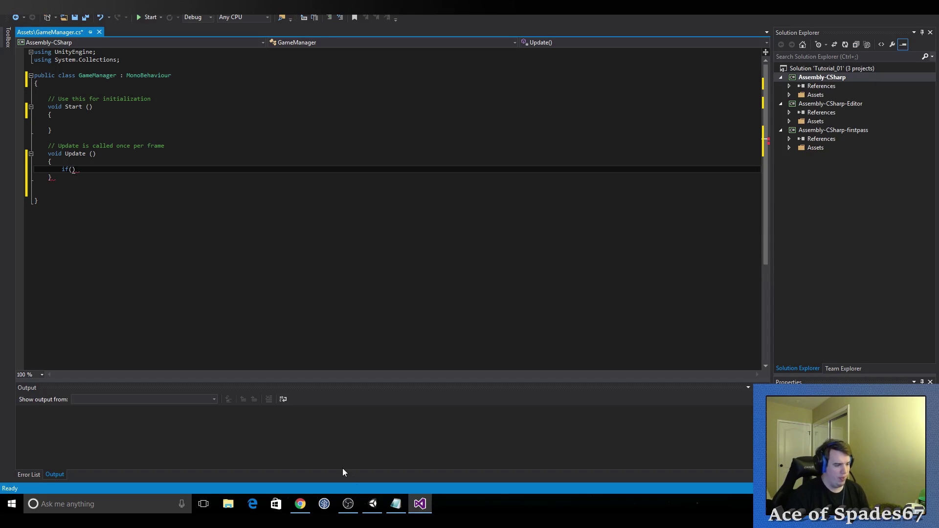
{"action": "left_click", "coordinate": [300, 504]}
{"action": "key", "text": "ctrl+Tab"}
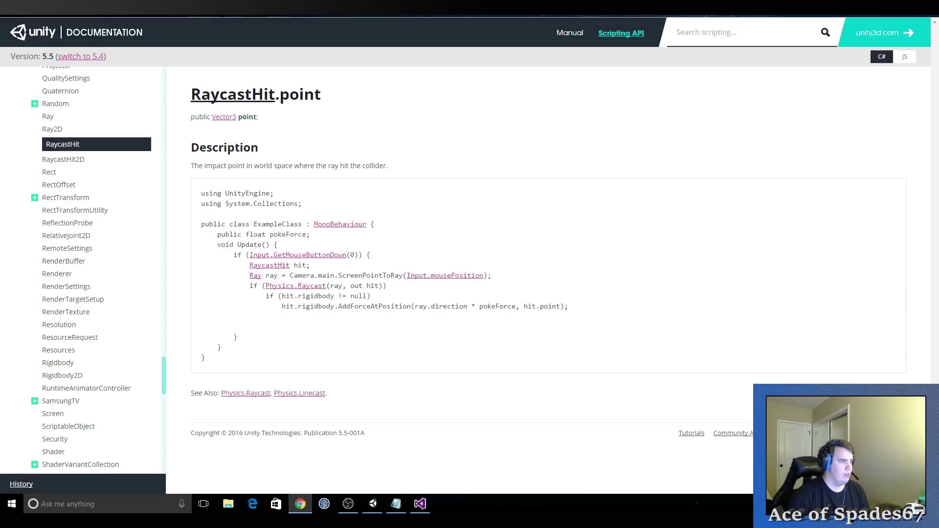
{"action": "left_click", "coordinate": [420, 503]}
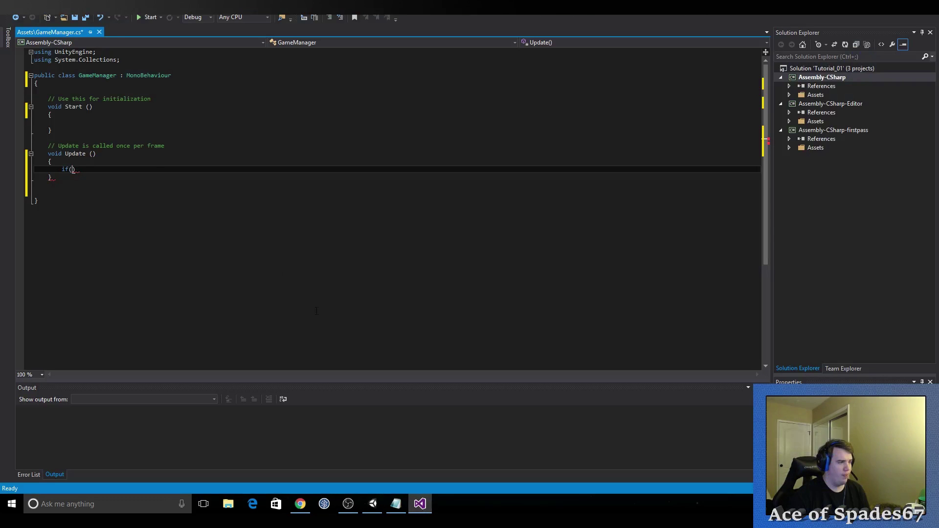
Step: Complete if(Input.GetMouseButtonDown(0)) and give it an empty braced block
{"action": "type", "text": "Input"}
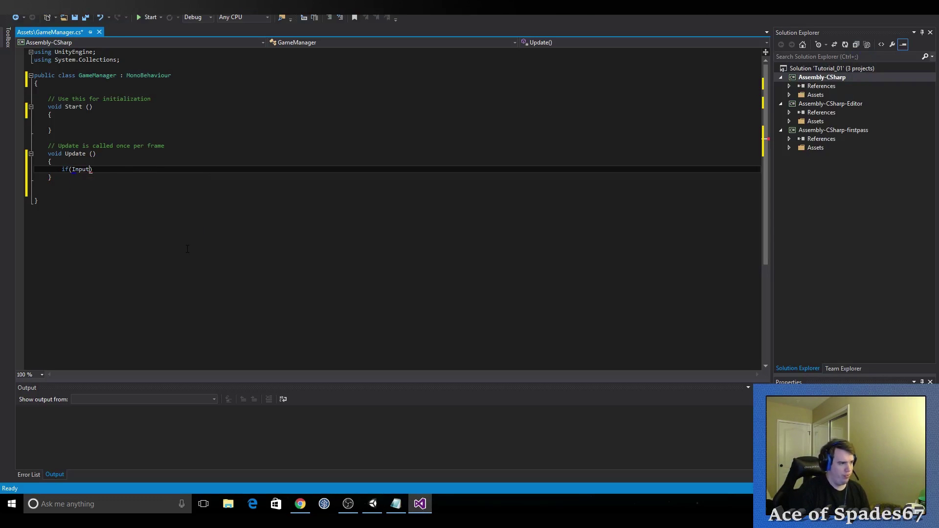
{"action": "type", "text": ".getm"}
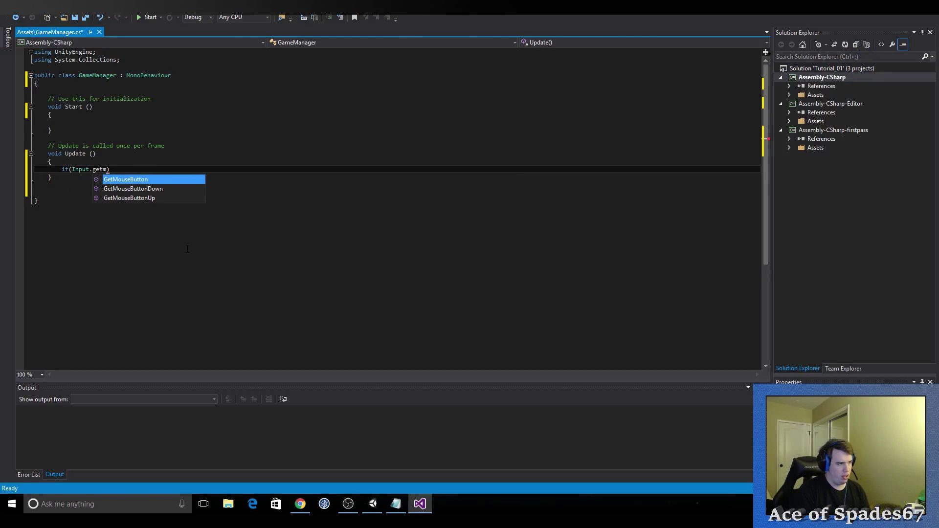
{"action": "key", "text": "Down"}
{"action": "key", "text": "Tab"}
{"action": "type", "text": "("}
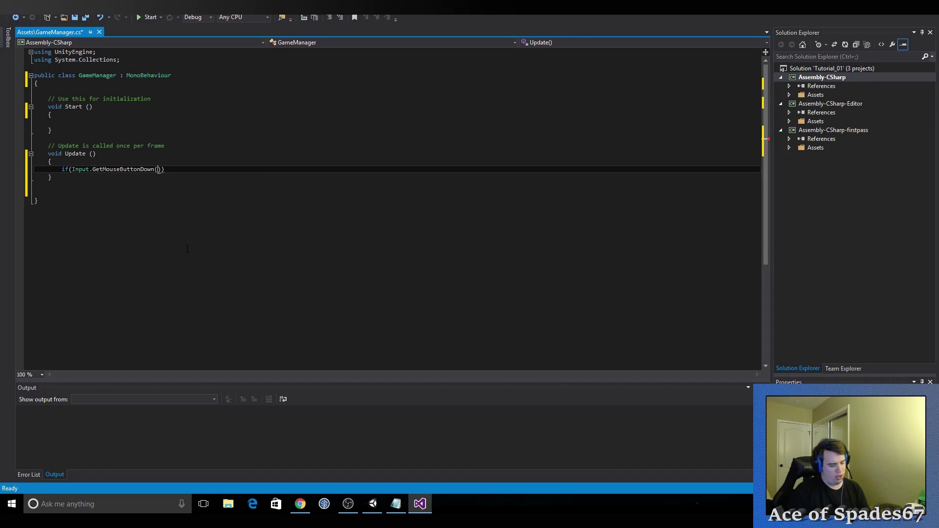
{"action": "type", "text": "0"}
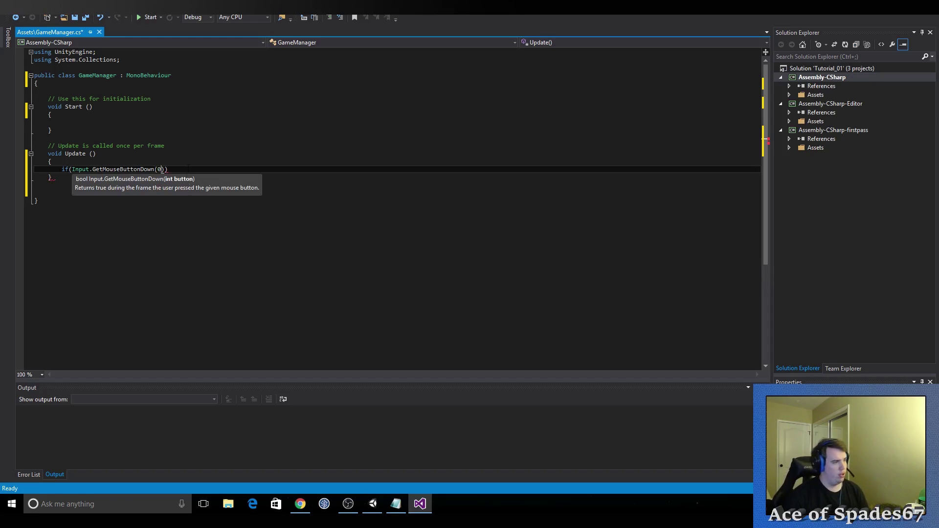
{"action": "left_click", "coordinate": [189, 169]}
{"action": "key", "text": "Return"}
{"action": "type", "text": "{"}
{"action": "key", "text": "Return"}
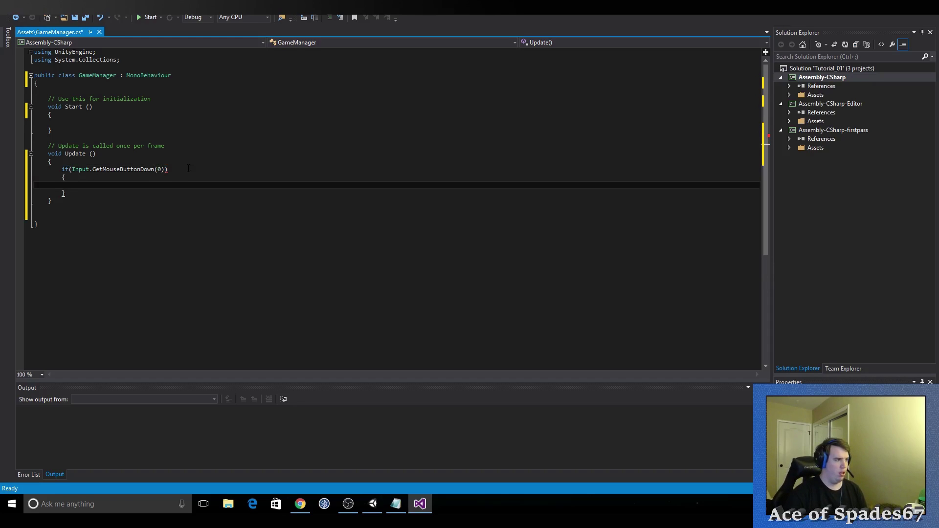
Step: Read the RaycastHit.point example code in Chrome, then return to the GameManager script
{"action": "left_click", "coordinate": [300, 504]}
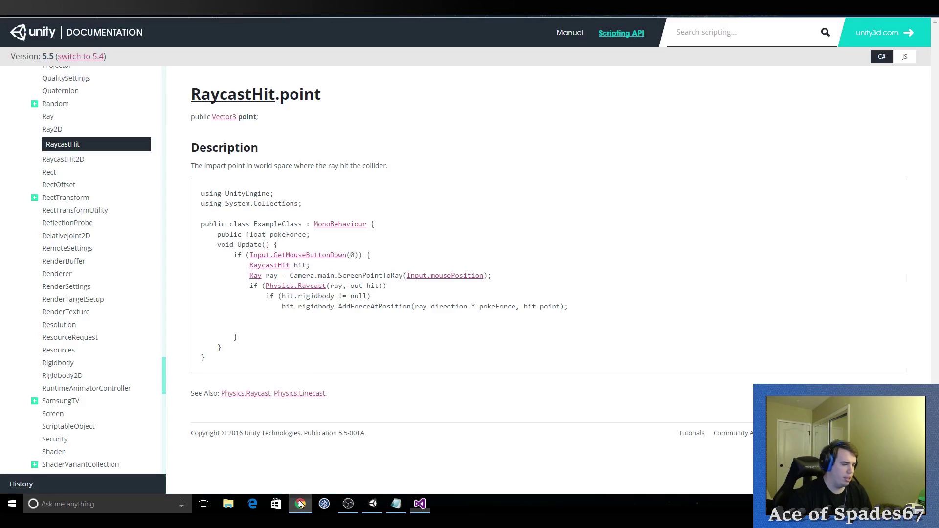
{"action": "key", "text": "alt+Tab"}
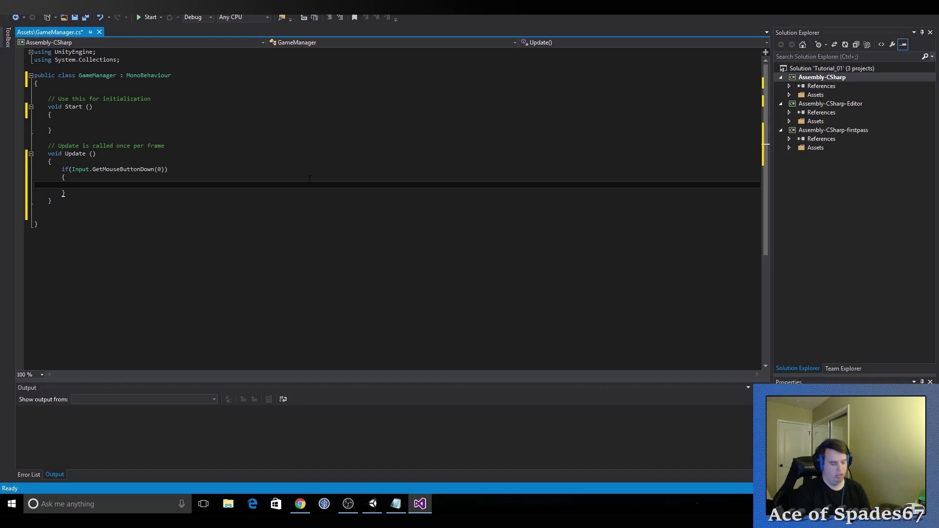
Step: Declare RaycastHit hit; and begin a Ray declaration on the next line
{"action": "type", "text": "Raycas"}
{"action": "key", "text": "Tab"}
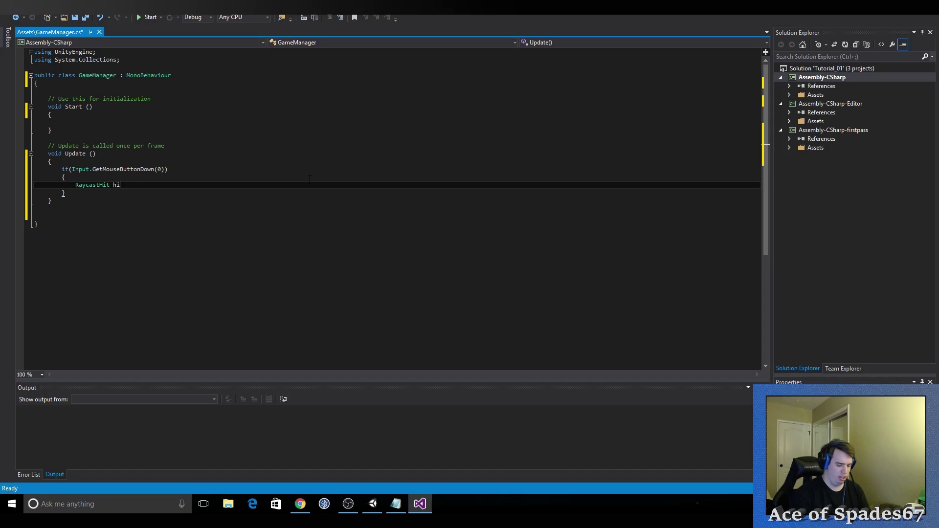
{"action": "key", "text": "Return"}
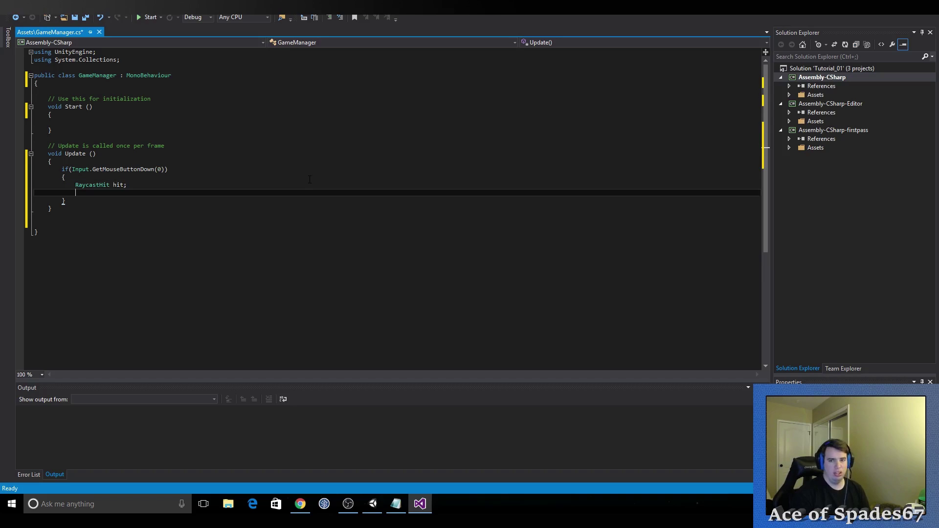
{"action": "type", "text": "R"}
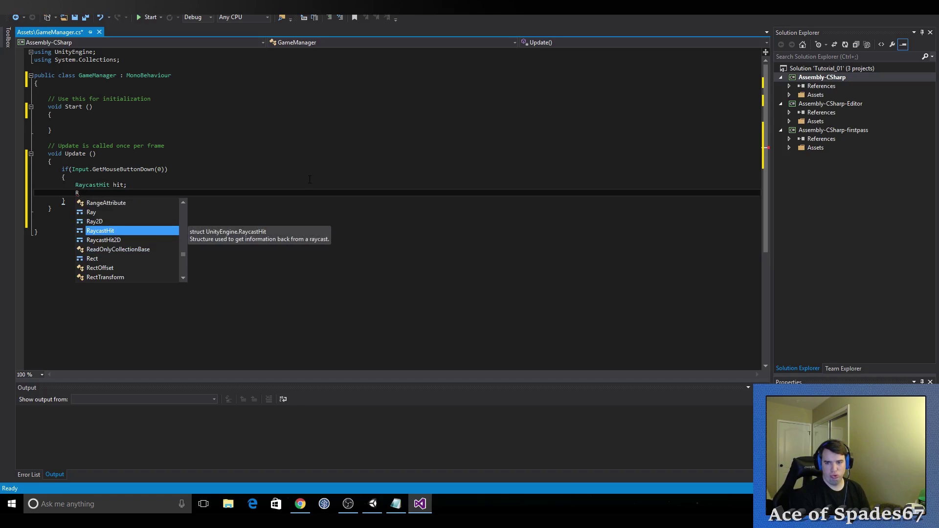
{"action": "key", "text": "Up"}
{"action": "key", "text": "Up"}
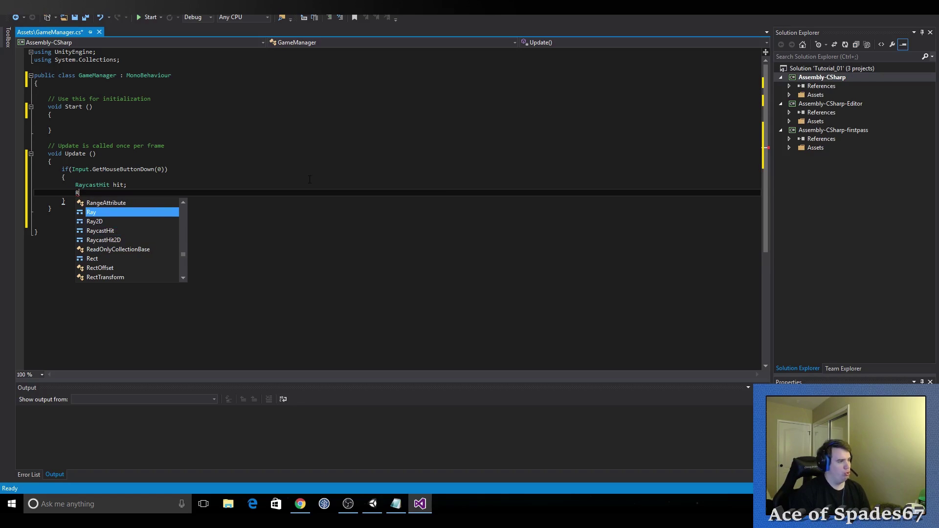
{"action": "key", "text": "Tab"}
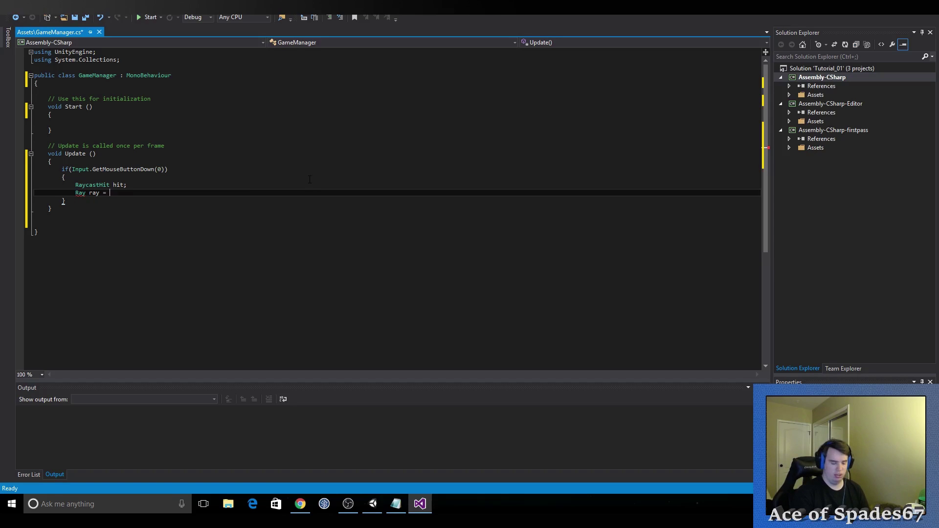
Step: Assign the ray Camera.main.ScreenPointToRay(Input.mousePosition);
{"action": "type", "text": "camera"}
{"action": "key", "text": "BackSpace"}
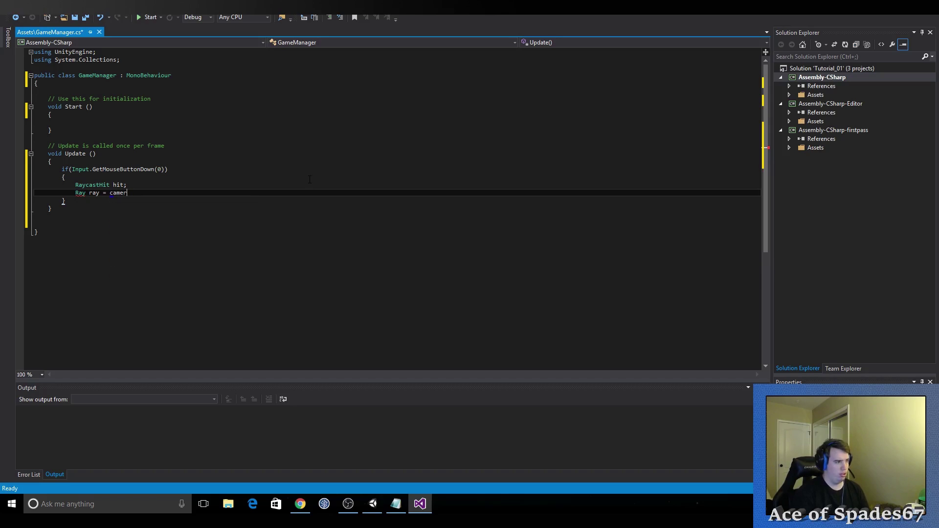
{"action": "key", "text": "BackSpace"}
{"action": "key", "text": "BackSpace"}
{"action": "key", "text": "BackSpace"}
{"action": "type", "text": "Camer"}
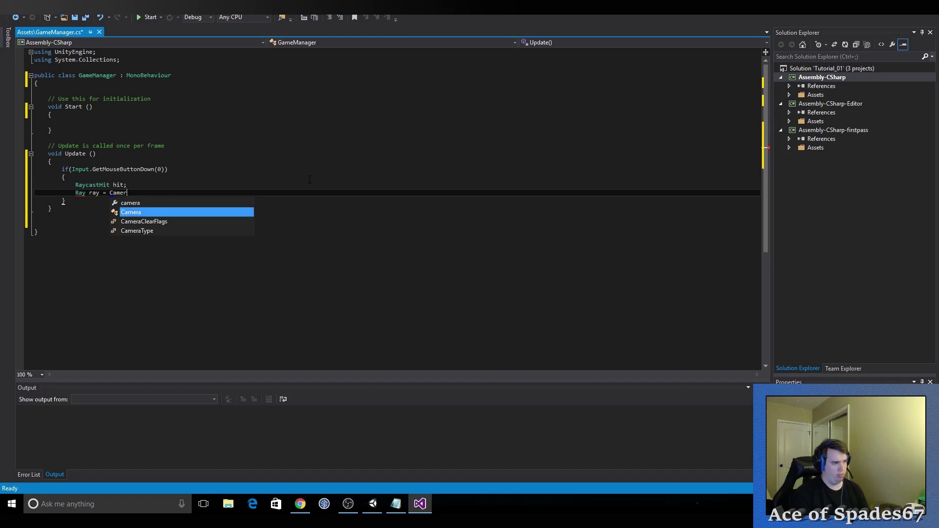
{"action": "type", "text": "a.mai"}
{"action": "key", "text": "Tab"}
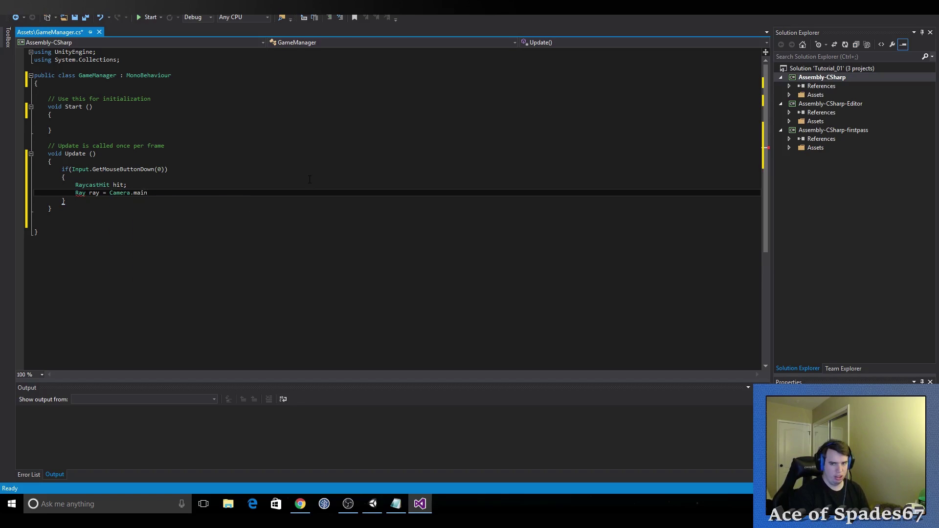
{"action": "type", "text": ".Se"}
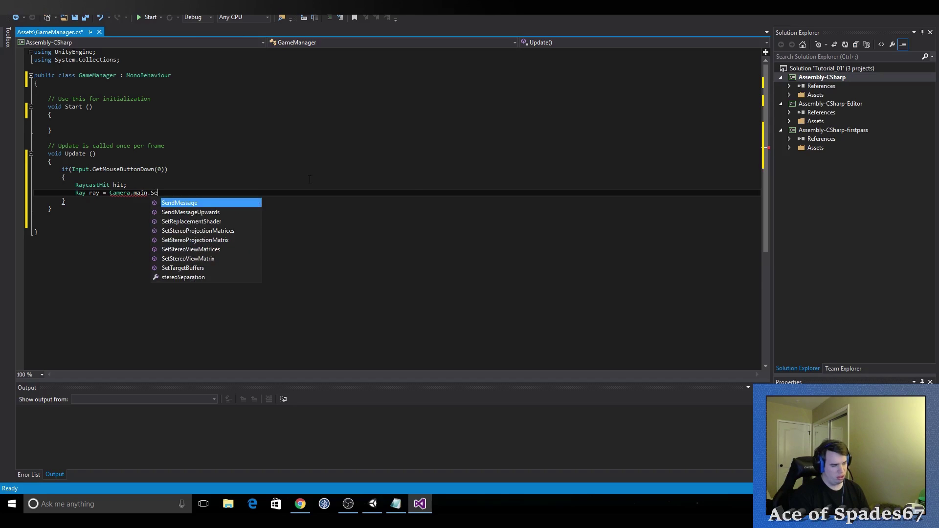
{"action": "key", "text": "BackSpace"}
{"action": "type", "text": "cr"}
{"action": "key", "text": "Tab"}
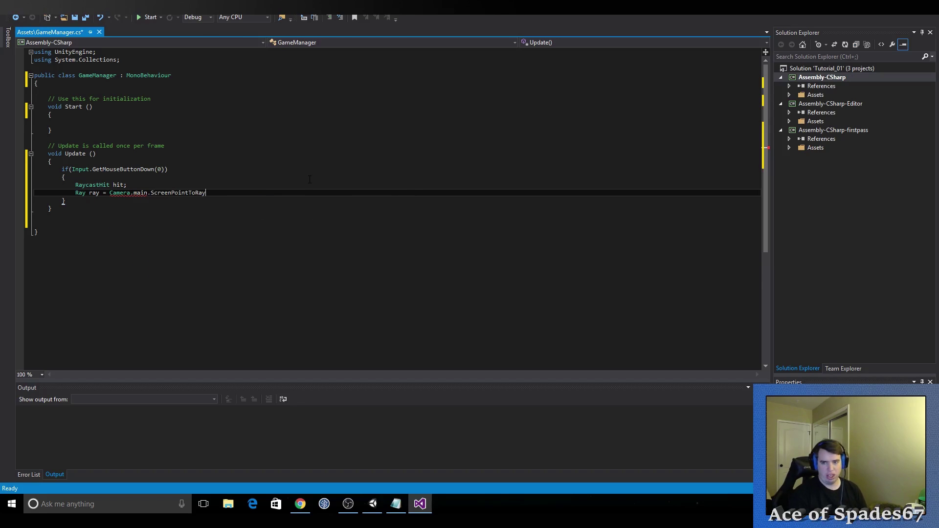
{"action": "type", "text": "(input"}
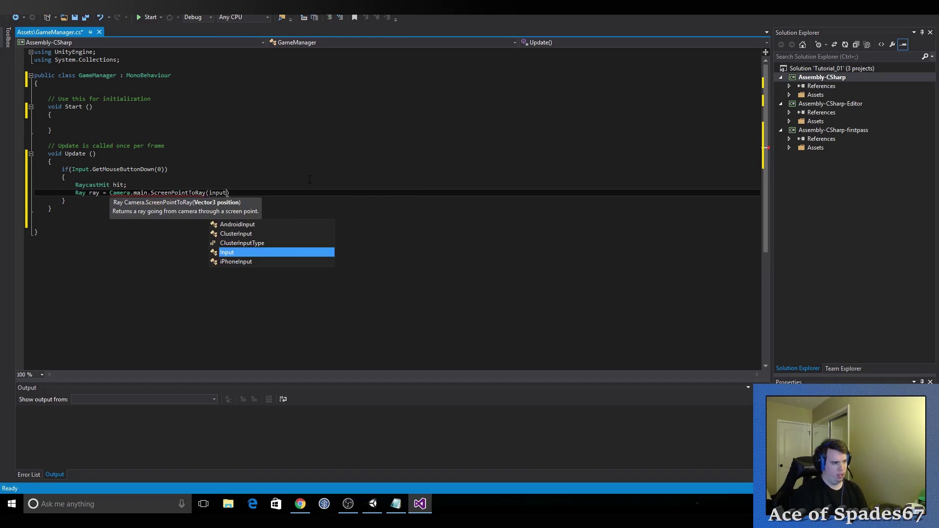
{"action": "type", "text": "."}
{"action": "type", "text": "mous"}
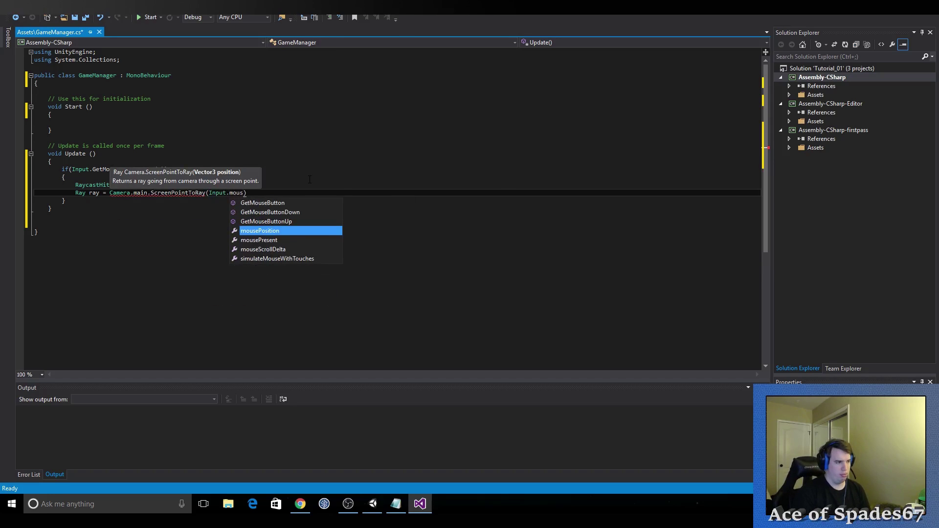
{"action": "key", "text": "Tab"}
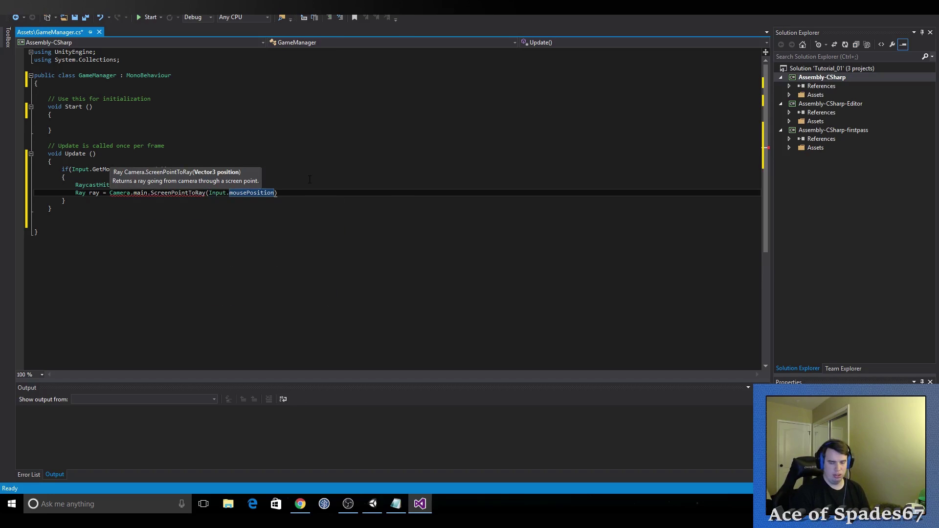
{"action": "type", "text": ");"}
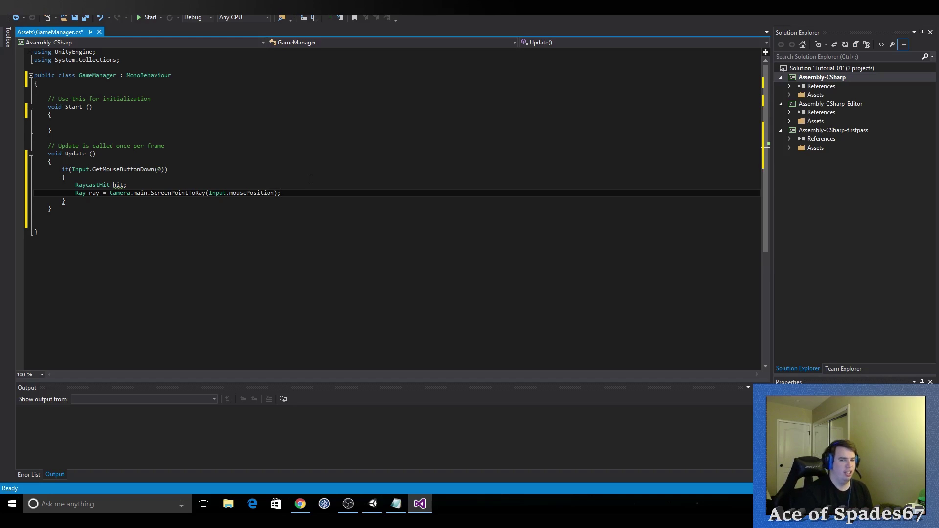
Step: Add if(Physics.Raycast(ray, out hit)) below the ray declaration with an empty braced body
{"action": "key", "text": "Return"}
{"action": "type", "text": "if("}
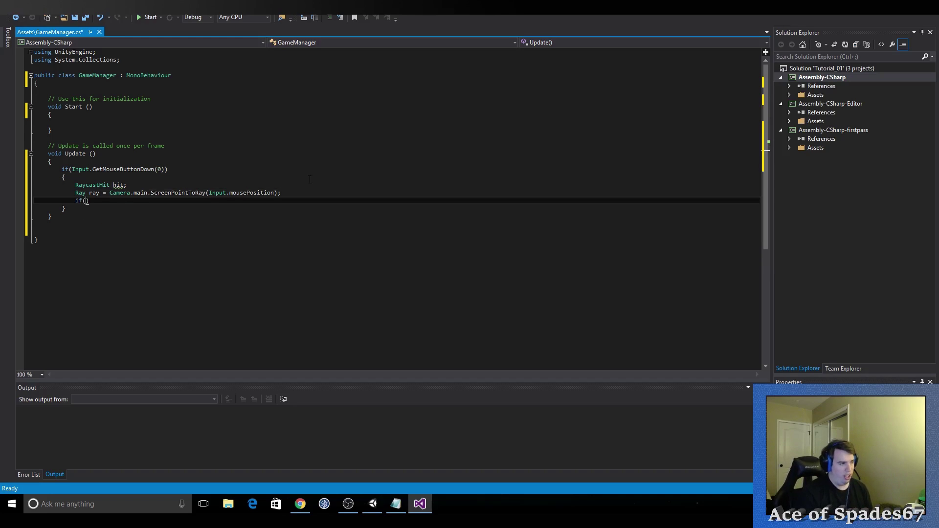
{"action": "type", "text": "ph"}
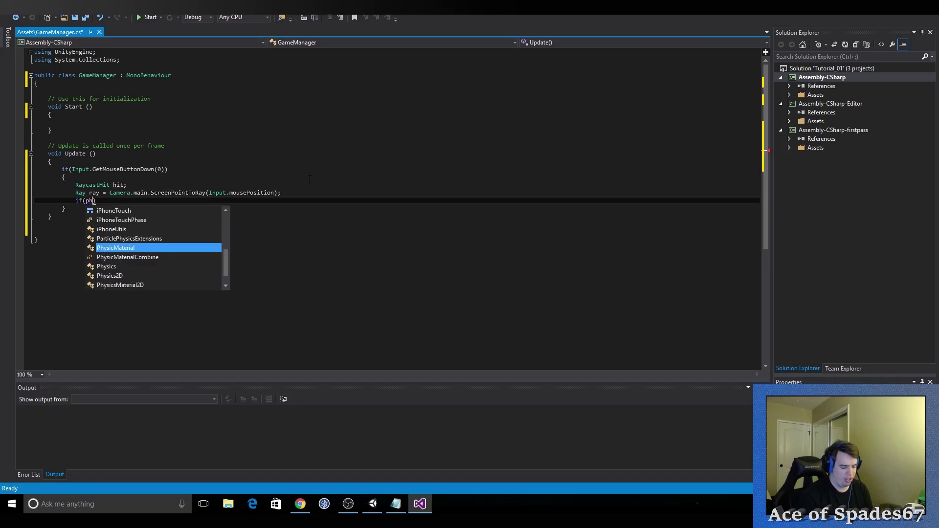
{"action": "type", "text": "y"}
{"action": "key", "text": "Tab"}
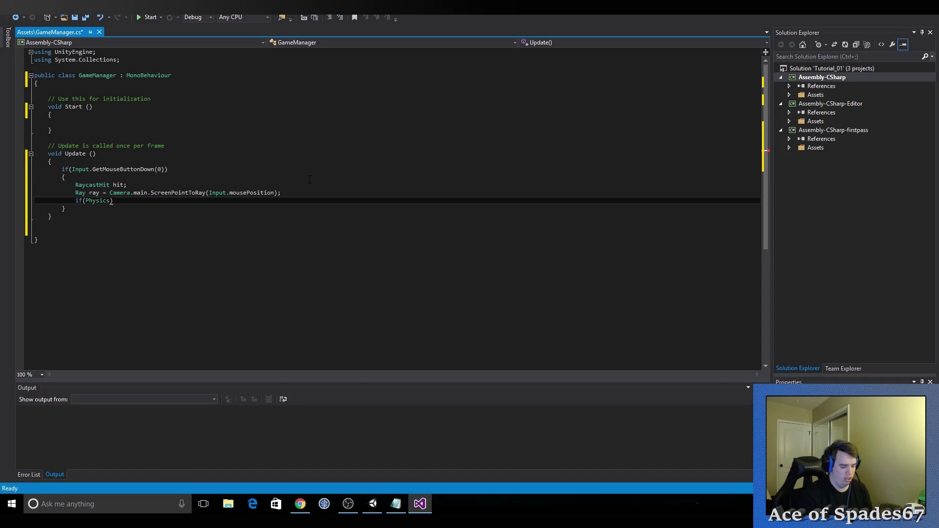
{"action": "type", "text": ".ray"}
{"action": "key", "text": "Tab"}
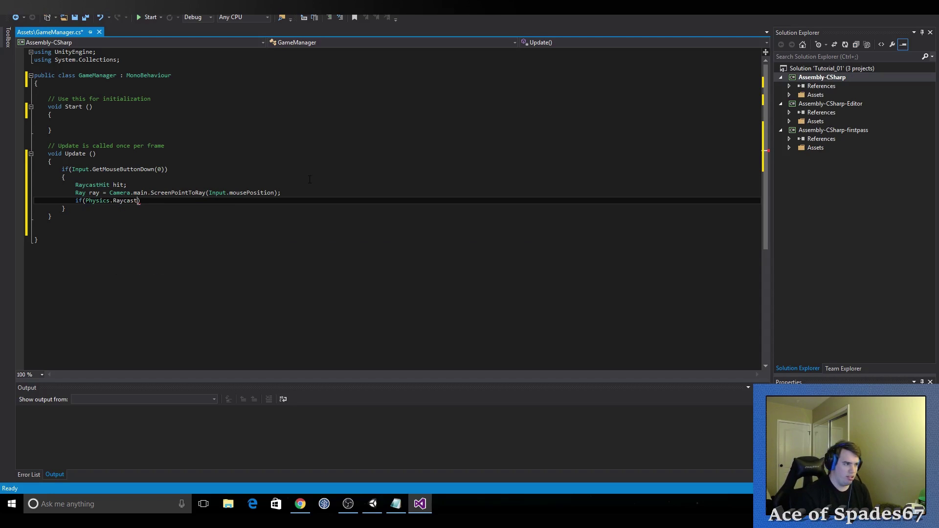
{"action": "type", "text": "("}
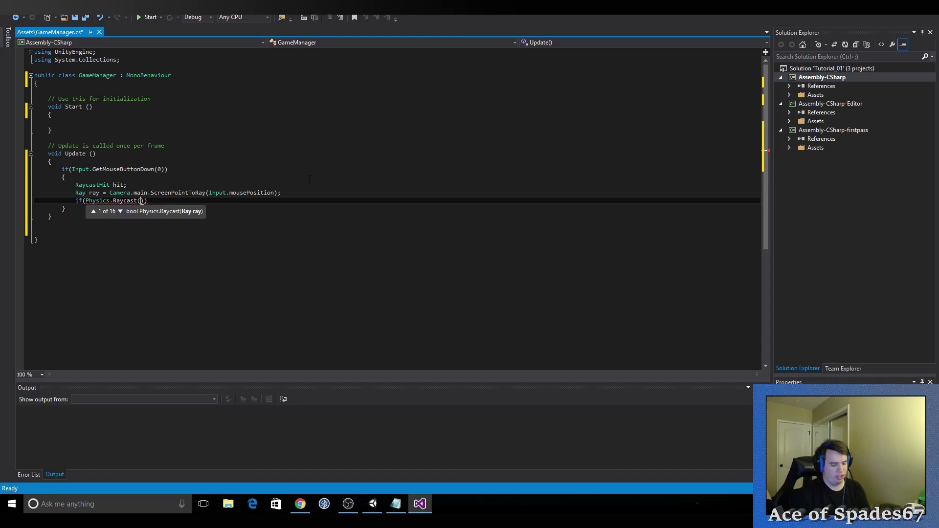
{"action": "type", "text": "ray"}
{"action": "key", "text": "Tab"}
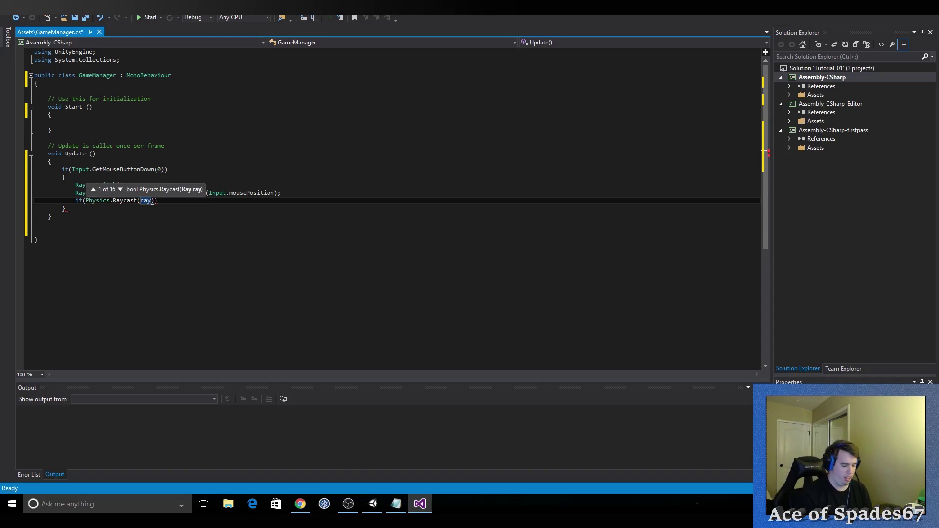
{"action": "type", "text": ", "}
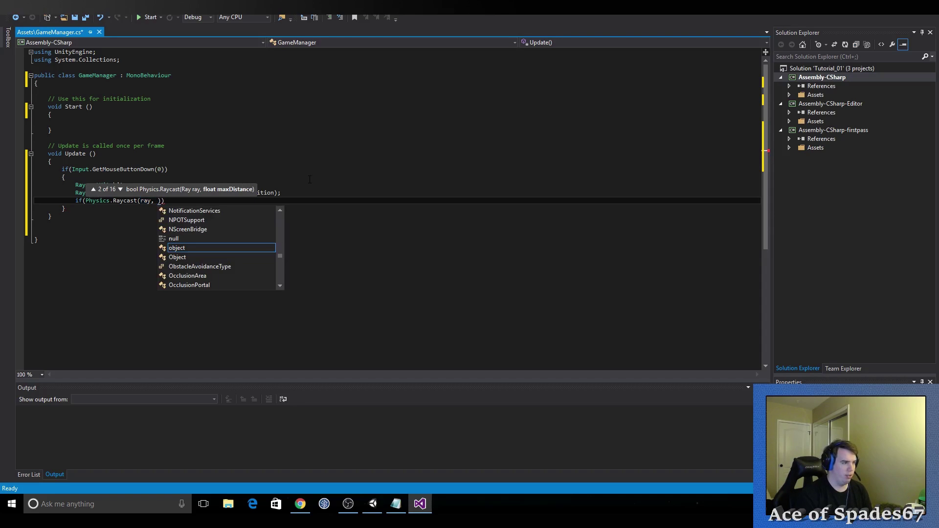
{"action": "type", "text": "out"}
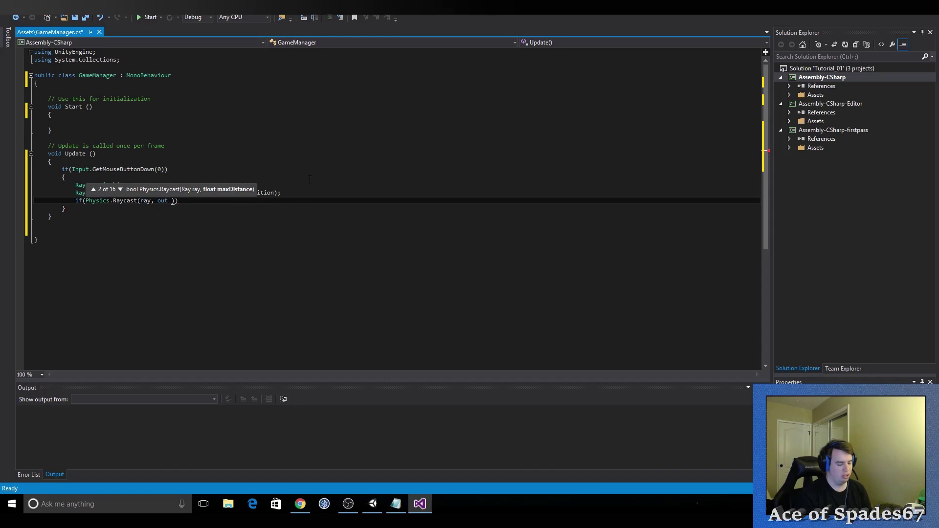
{"action": "type", "text": " hit"}
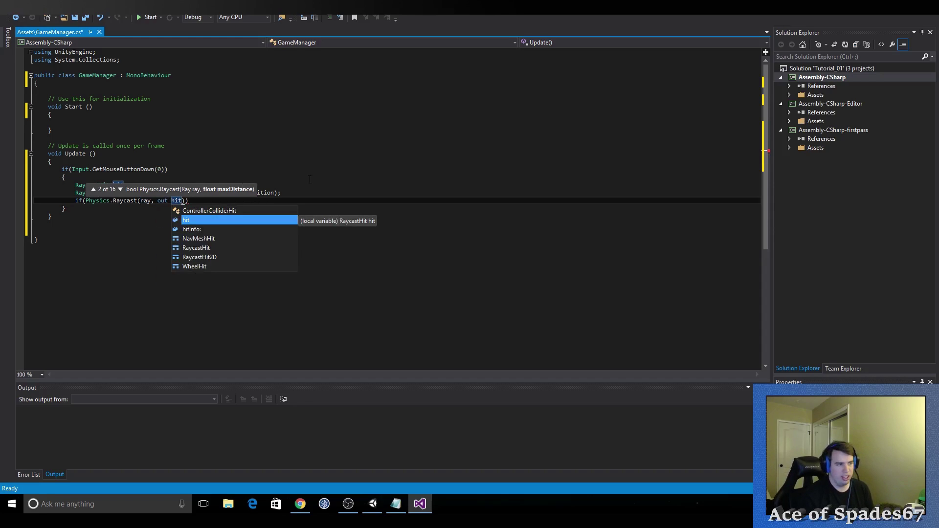
{"action": "key", "text": "End"}
{"action": "key", "text": "Return"}
{"action": "type", "text": "{"}
{"action": "key", "text": "Return"}
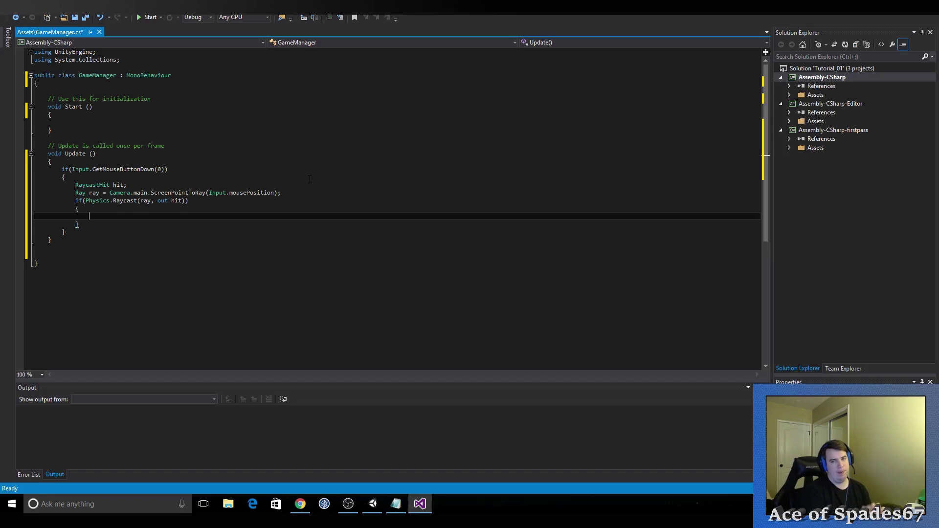
Step: Write if(hit.rigidbody != null) in the raycast branch with an empty braced body
{"action": "type", "text": "if("}
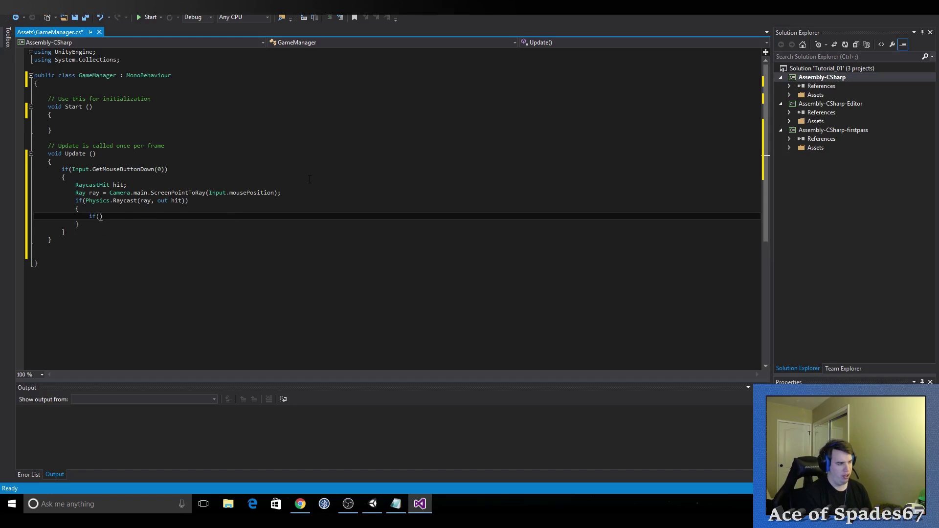
{"action": "type", "text": "hit"}
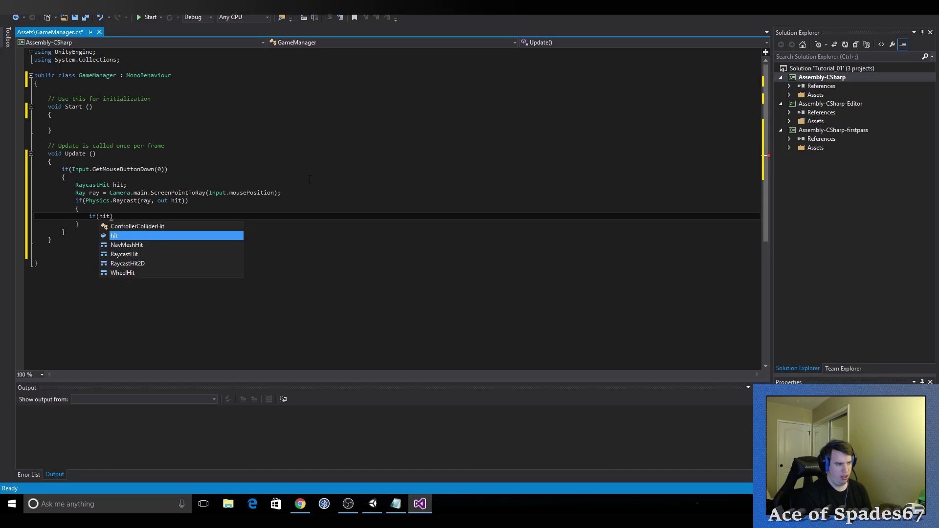
{"action": "type", "text": ".rigidbody"}
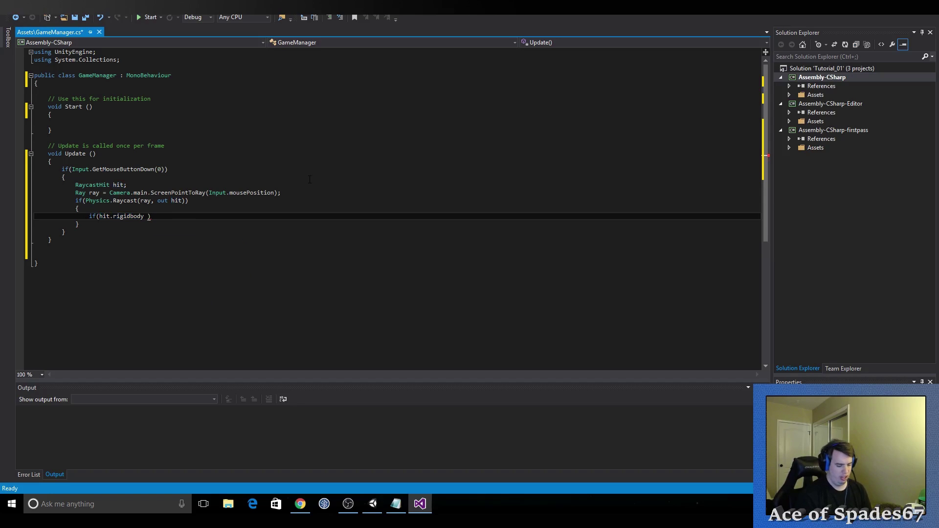
{"action": "type", "text": " !=nul"}
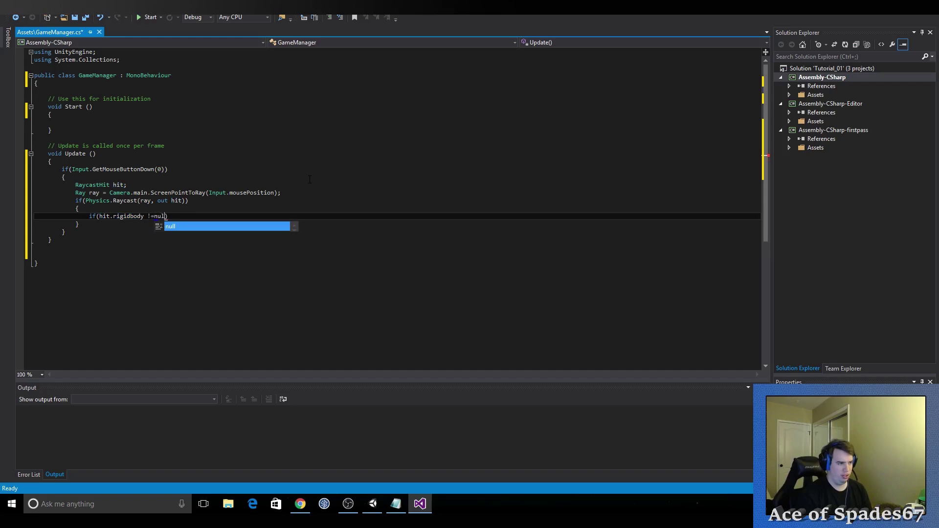
{"action": "type", "text": "l"}
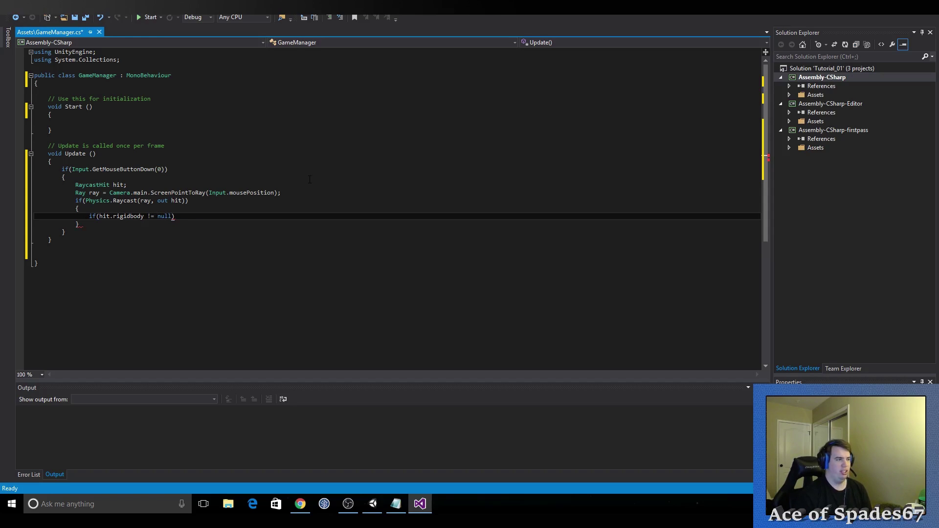
{"action": "key", "text": "Return"}
{"action": "type", "text": "{"}
{"action": "key", "text": "Return"}
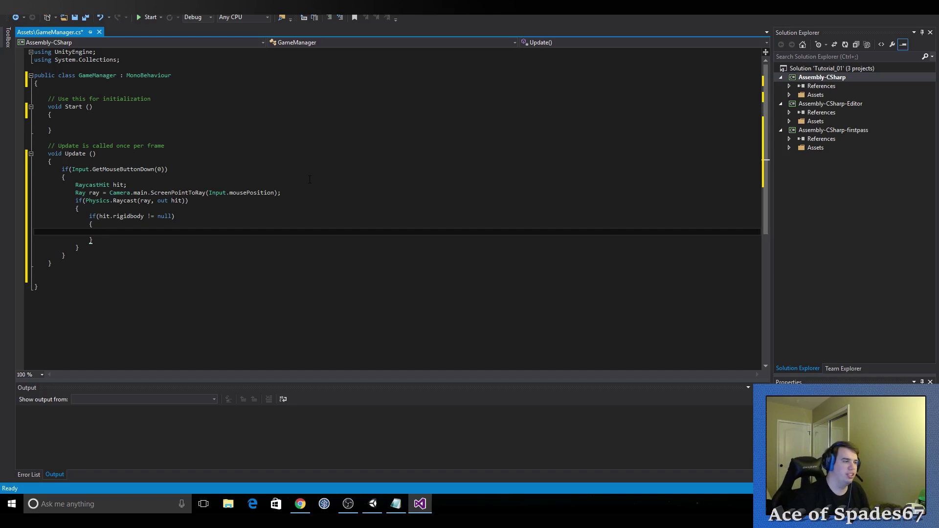
{"action": "left_click_drag", "start_coordinate": [88, 216], "coordinate": [101, 240]}
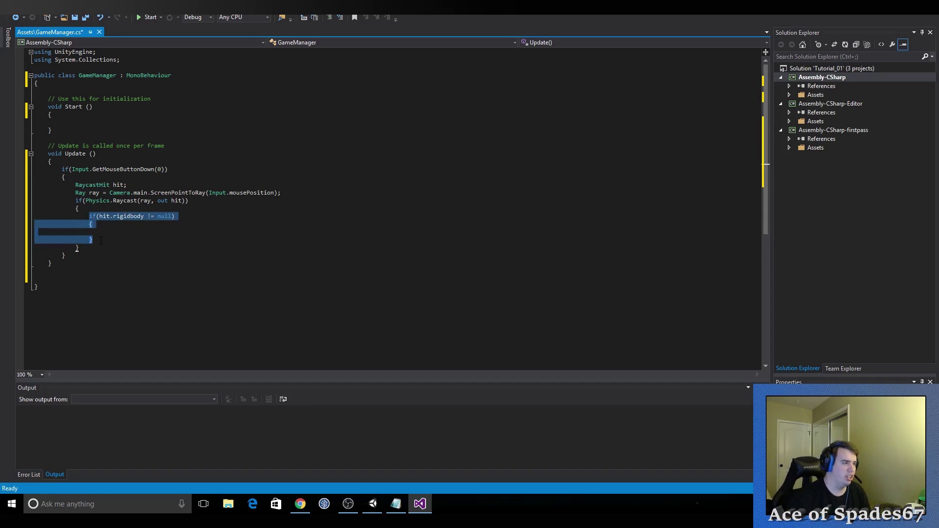
{"action": "left_click_drag", "start_coordinate": [36, 216], "coordinate": [76, 186]}
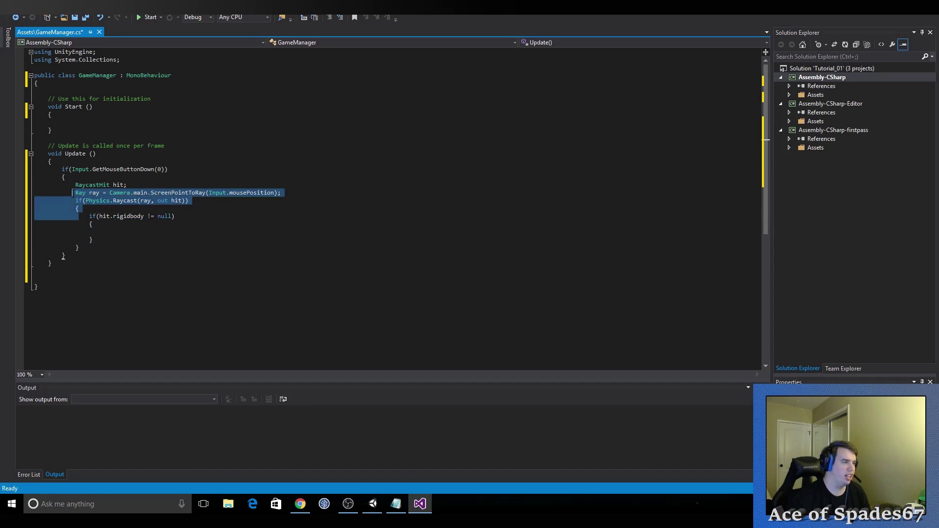
{"action": "left_click", "coordinate": [89, 210]}
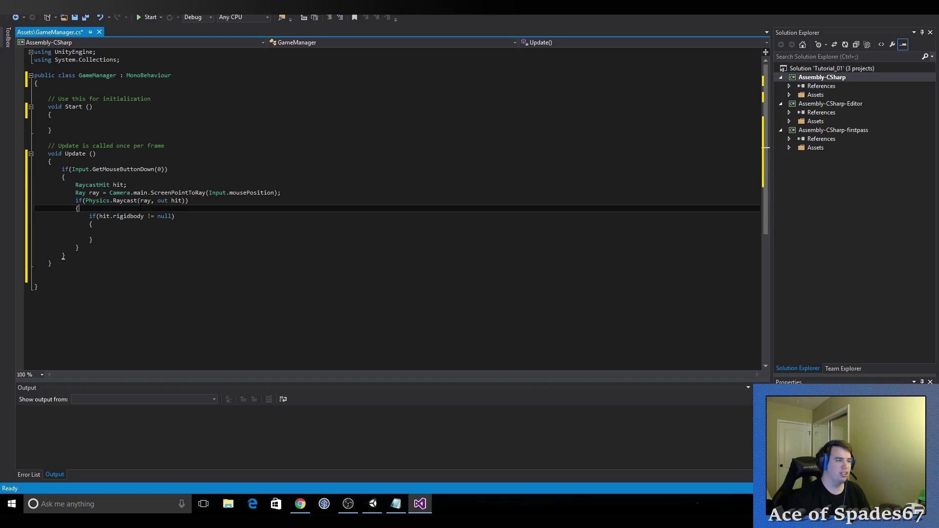
{"action": "left_click_drag", "start_coordinate": [35, 184], "coordinate": [189, 200]}
{"action": "left_click", "coordinate": [213, 192]}
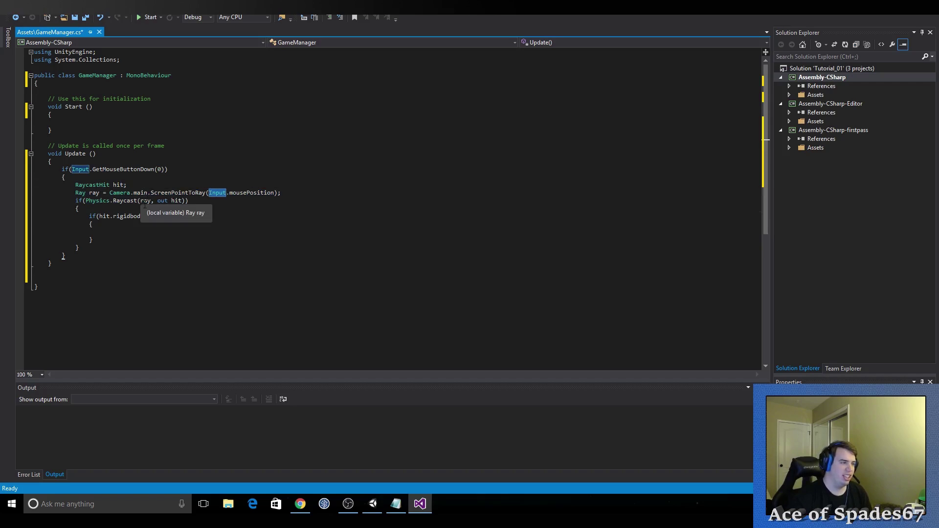
{"action": "left_click", "coordinate": [162, 209]}
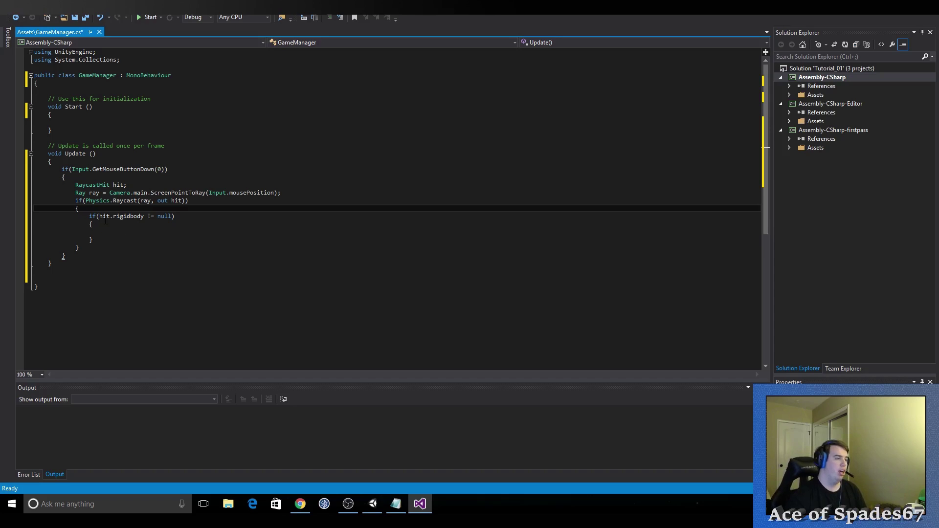
Step: Remove the rigidbody != null condition from the hit check
{"action": "double_click", "coordinate": [129, 217]}
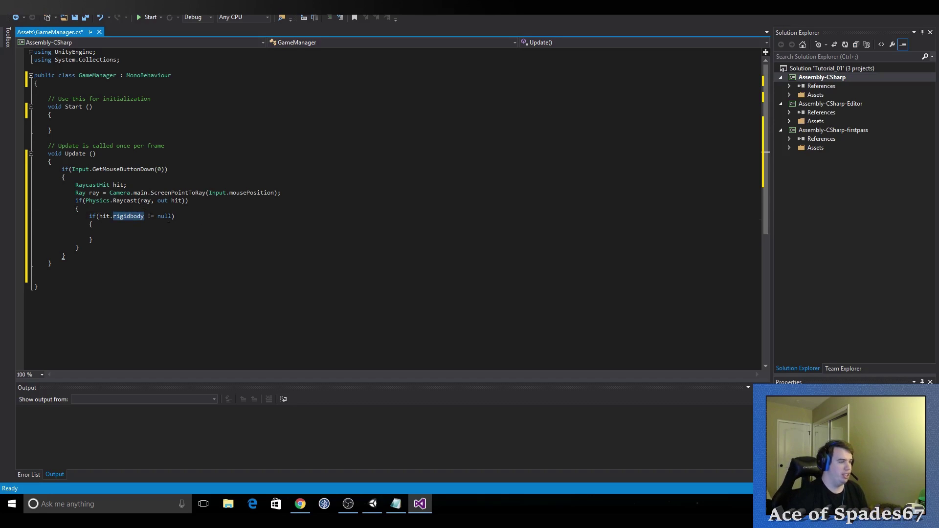
{"action": "left_click_drag", "start_coordinate": [173, 216], "coordinate": [113, 216]}
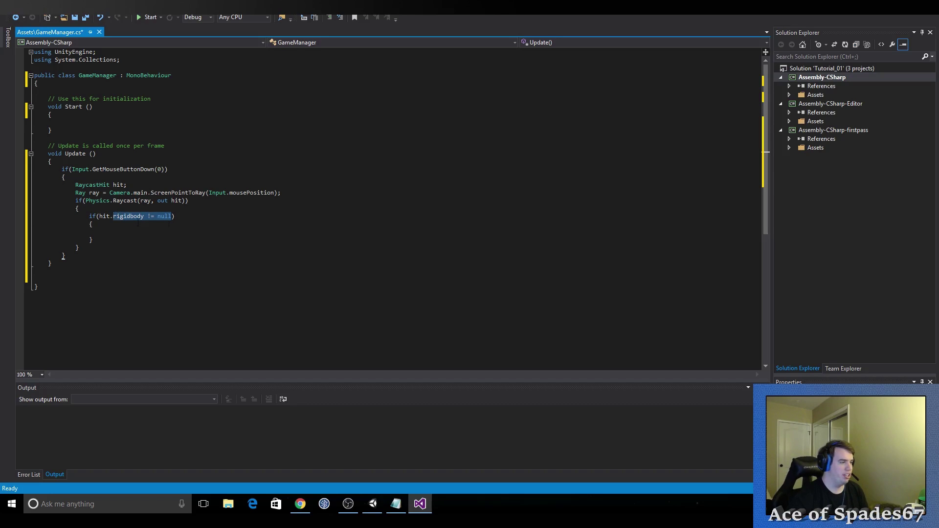
{"action": "key", "text": "BackSpace"}
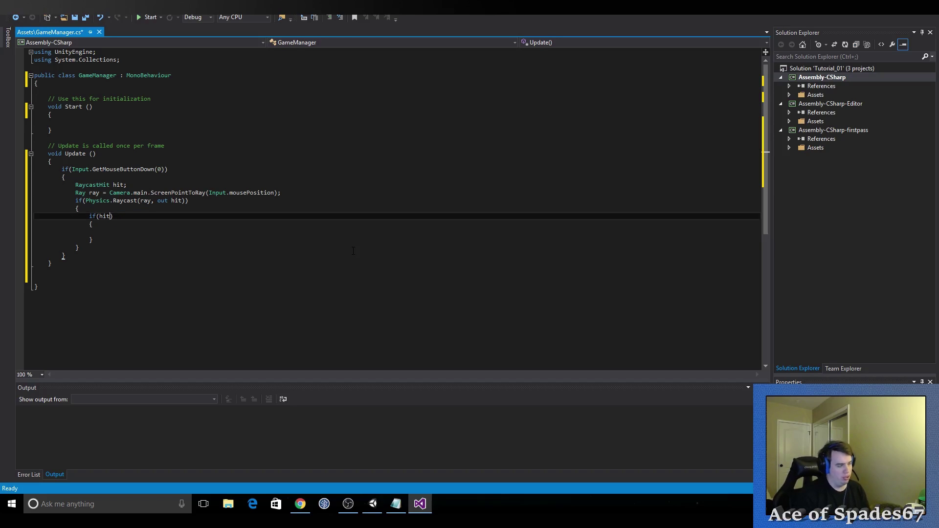
{"action": "key", "text": "ctrl+space"}
{"action": "key", "text": "Down"}
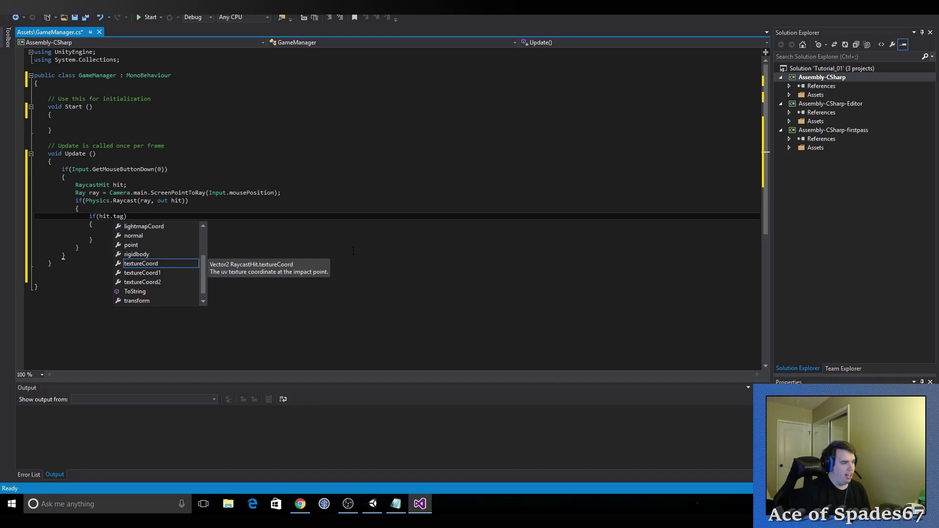
{"action": "type", "text": "p"}
{"action": "key", "text": "BackSpace"}
{"action": "key", "text": "BackSpace"}
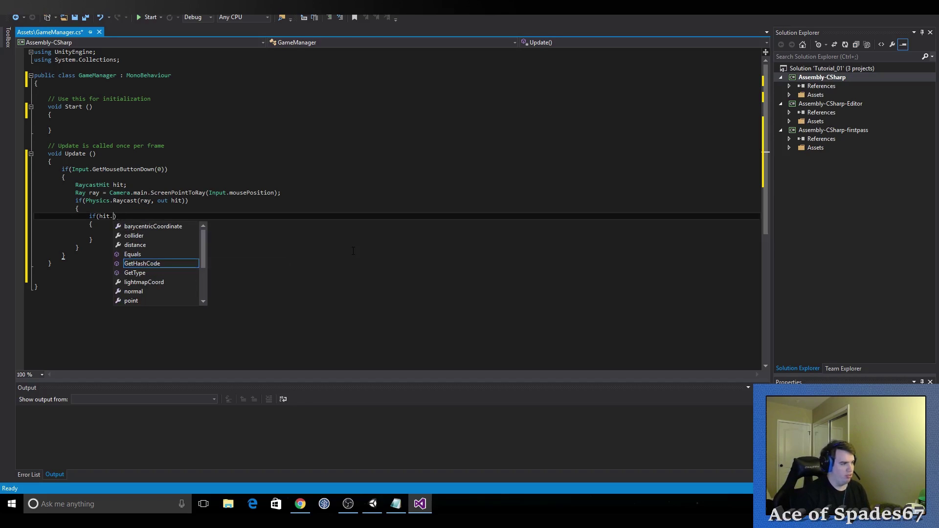
{"action": "type", "text": ".ga"}
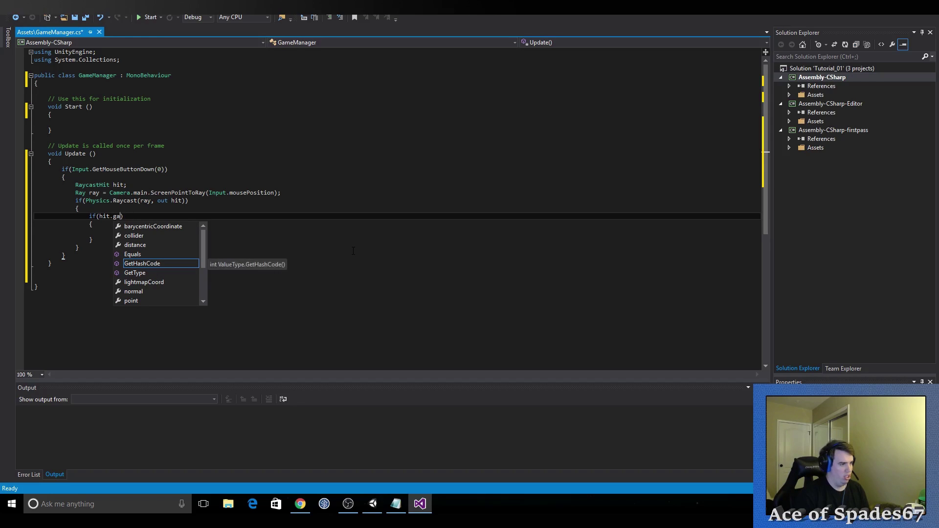
{"action": "key", "text": "BackSpace"}
{"action": "key", "text": "BackSpace"}
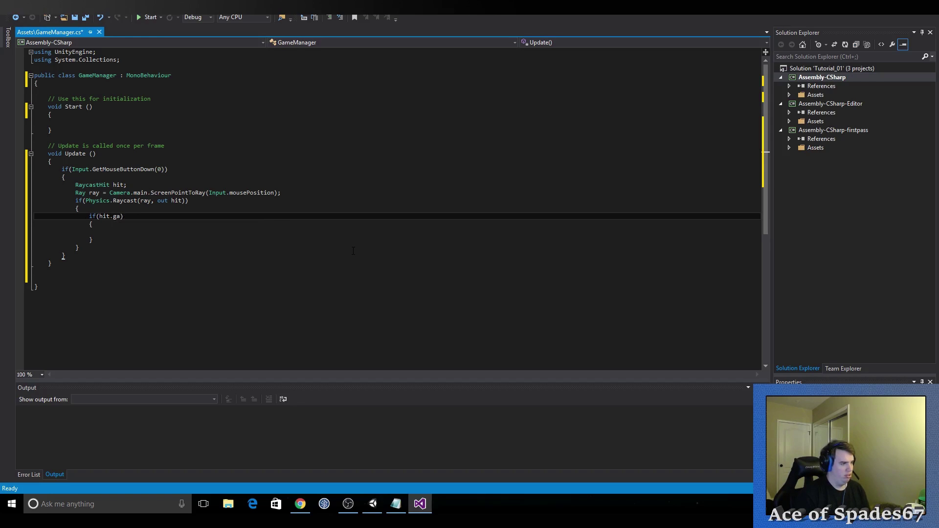
{"action": "key", "text": "BackSpace"}
{"action": "type", "text": "."}
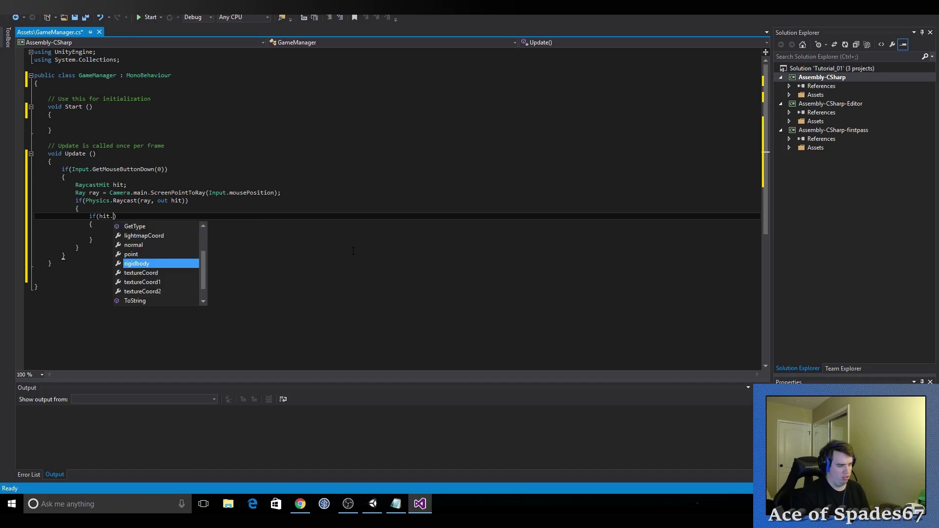
{"action": "type", "text": "g"}
{"action": "key", "text": "BackSpace"}
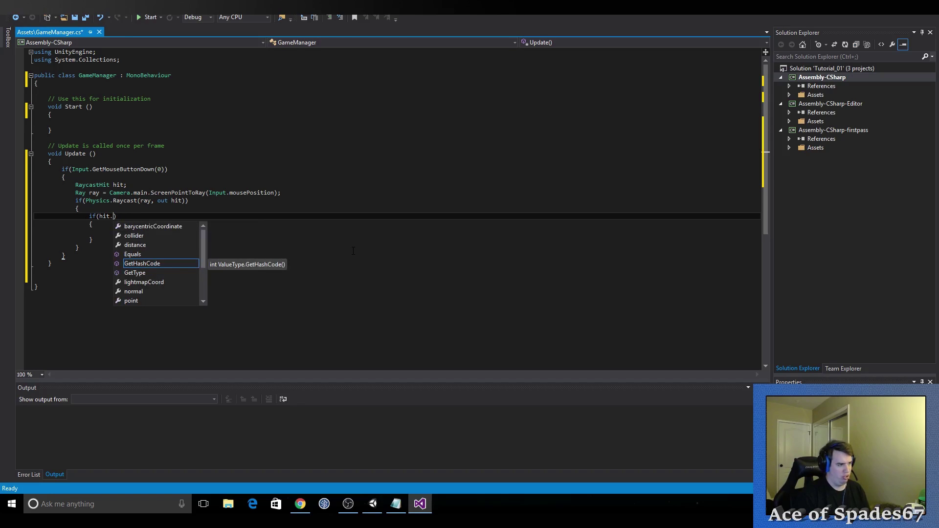
Step: Make the condition hit.collider.gameObject.tag == "Sphere"
{"action": "key", "text": "Up"}
{"action": "key", "text": "Up"}
{"action": "key", "text": "Up"}
{"action": "key", "text": "Tab"}
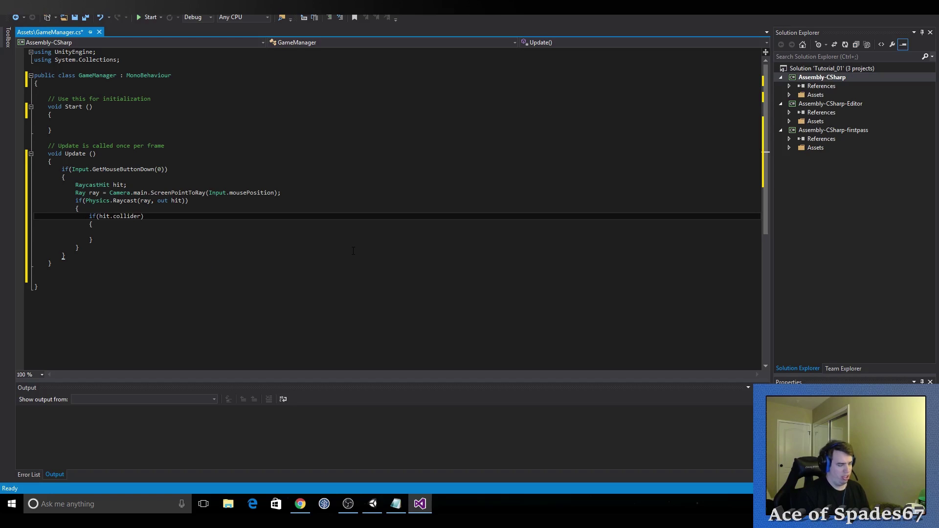
{"action": "type", "text": ".gam"}
{"action": "key", "text": "Tab"}
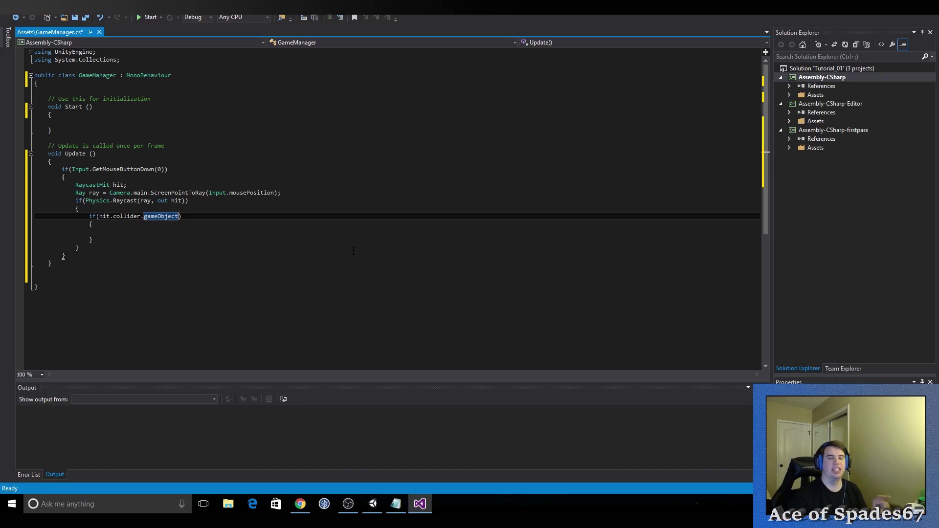
{"action": "type", "text": "."}
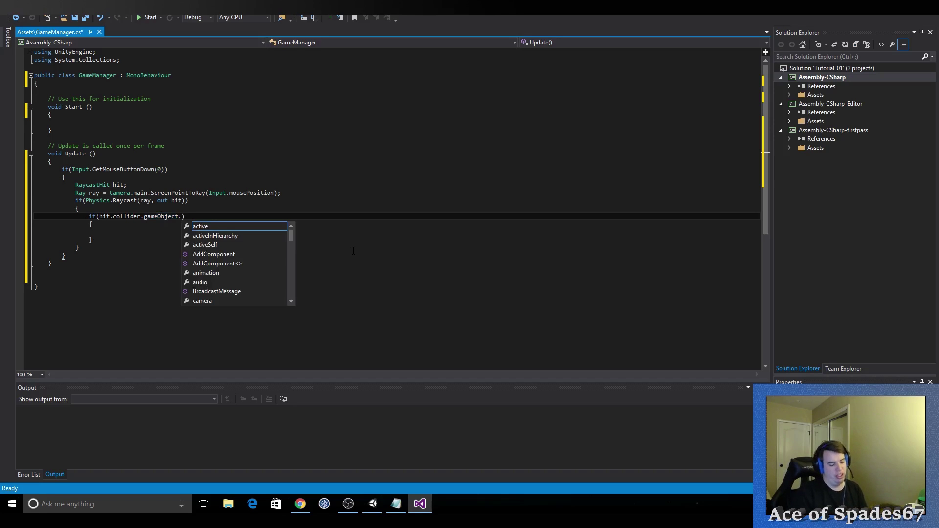
{"action": "type", "text": "ta"}
{"action": "key", "text": "Tab"}
{"action": "type", "text": "="}
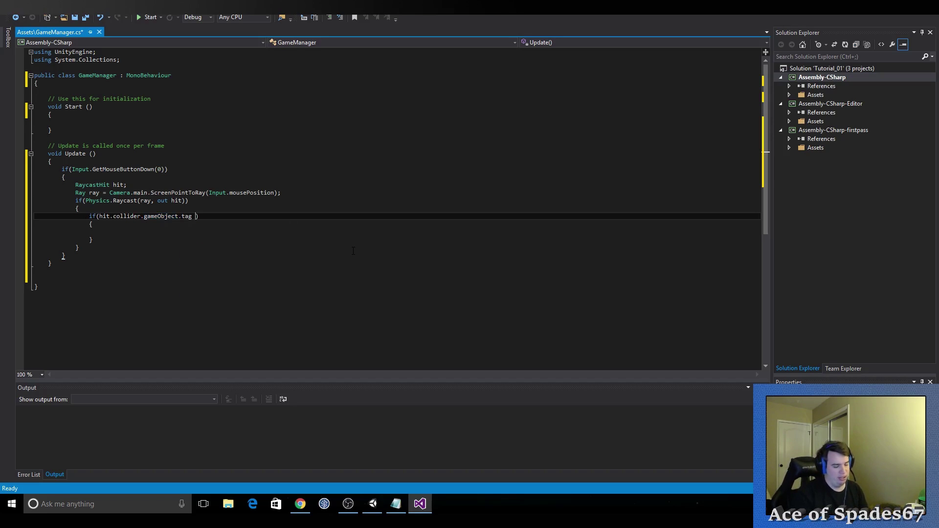
{"action": "type", "text": "= "}
{"action": "type", "text": "\"S"}
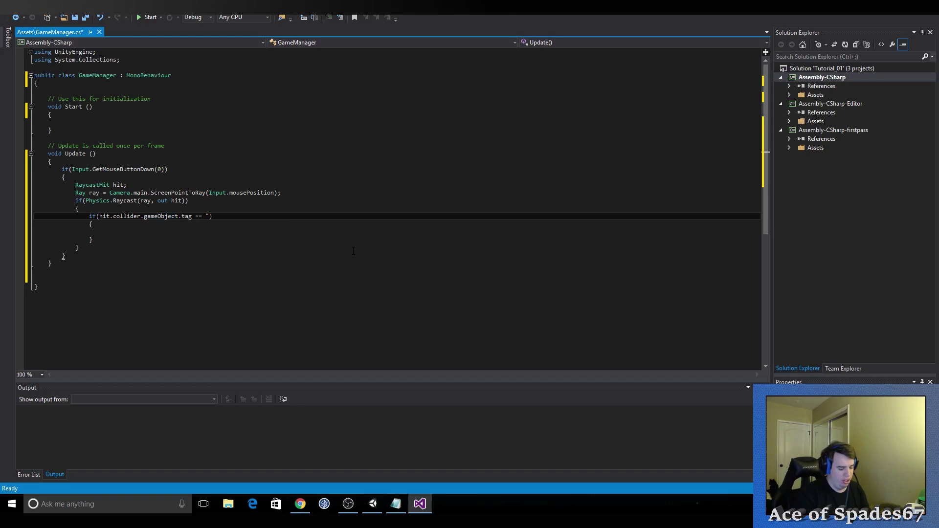
{"action": "type", "text": "pher"}
{"action": "type", "text": "e\")"}
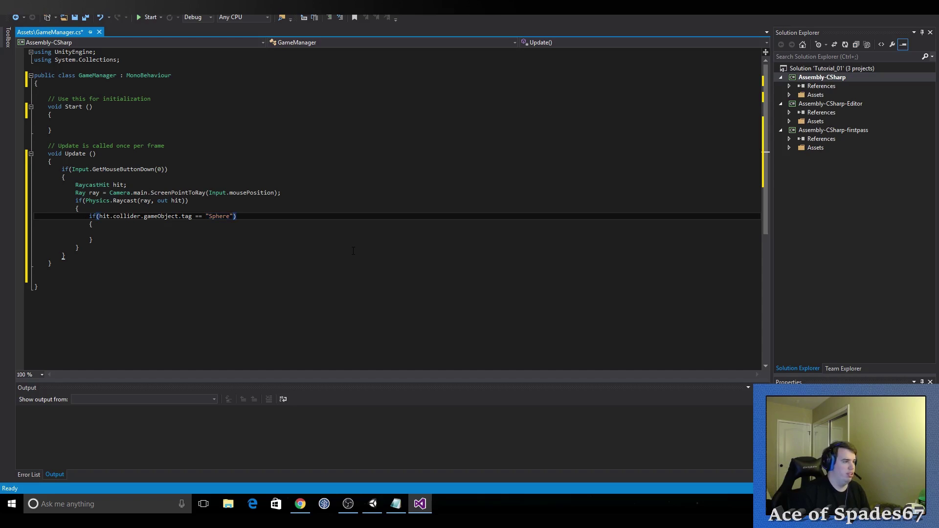
Step: Add Debug.Log("Hello World"); inside the tag check, save, and return to Unity
{"action": "left_click", "coordinate": [209, 232]}
{"action": "type", "text": "Deb"}
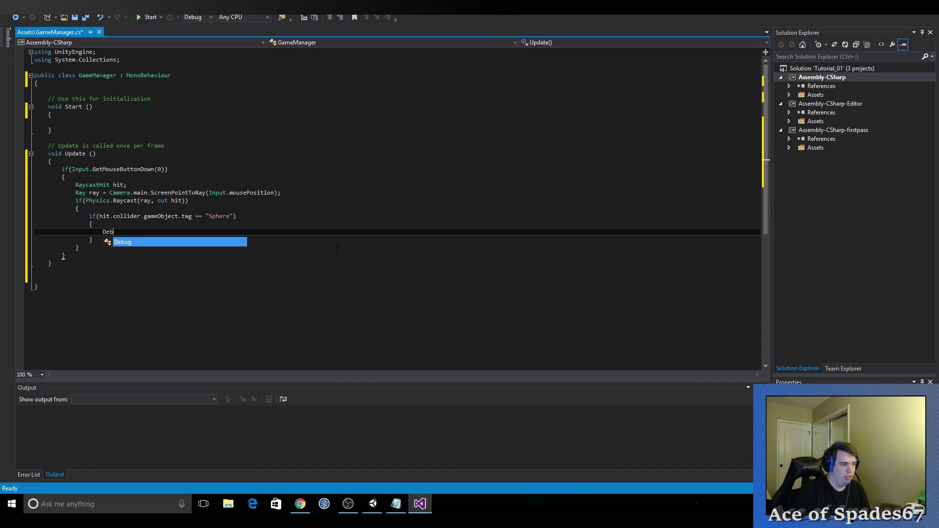
{"action": "type", "text": "ug.log"}
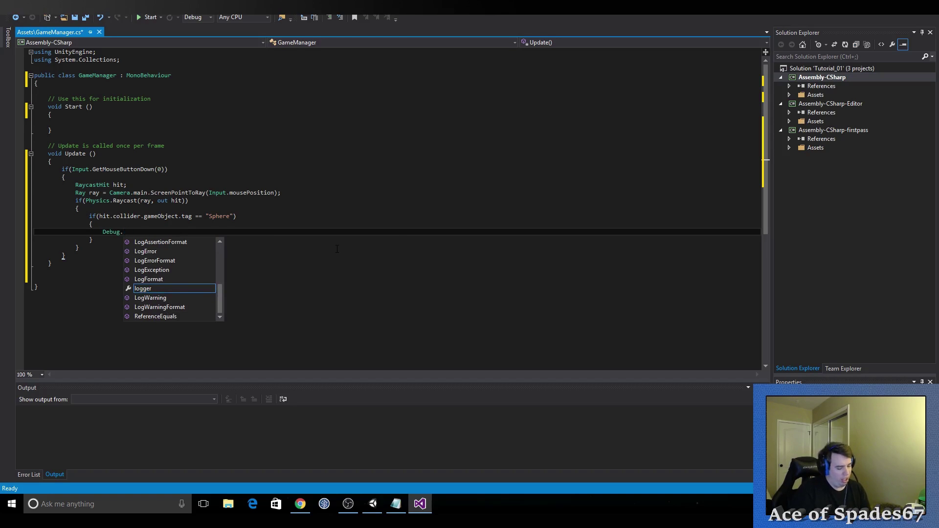
{"action": "type", "text": "Log("}
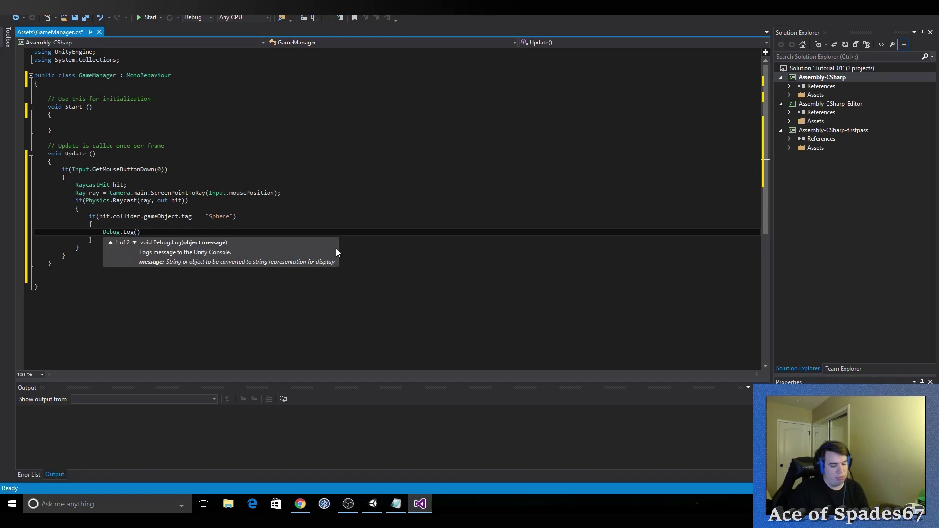
{"action": "type", "text": "\"Hello "}
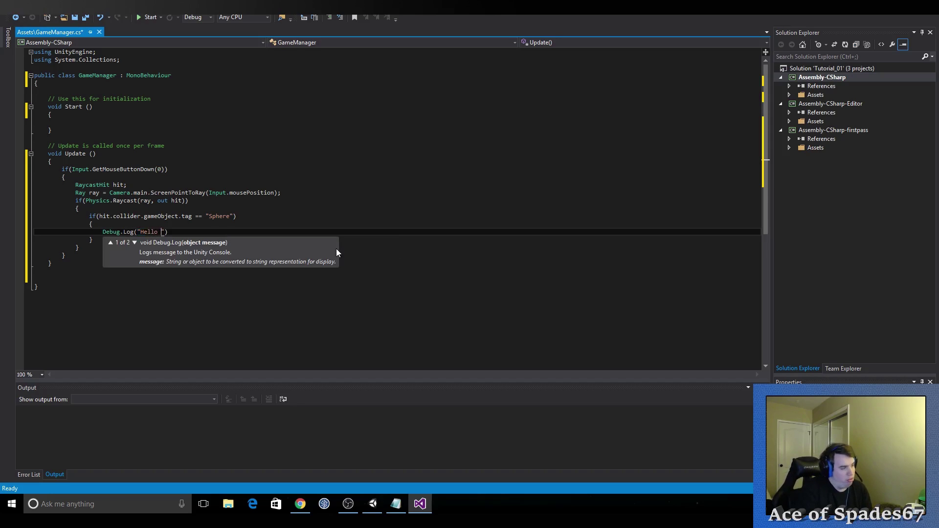
{"action": "type", "text": "World"}
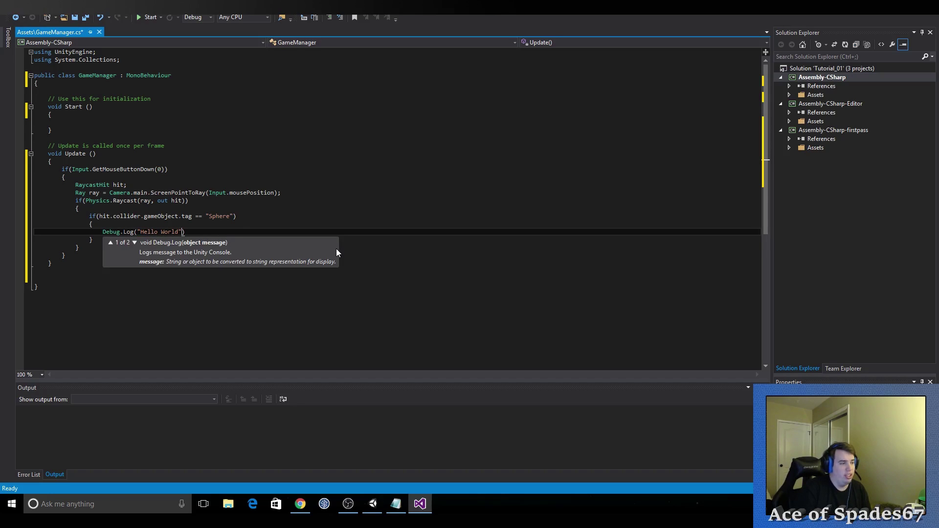
{"action": "key", "text": "End"}
{"action": "type", "text": ";"}
{"action": "key", "text": "ctrl+s"}
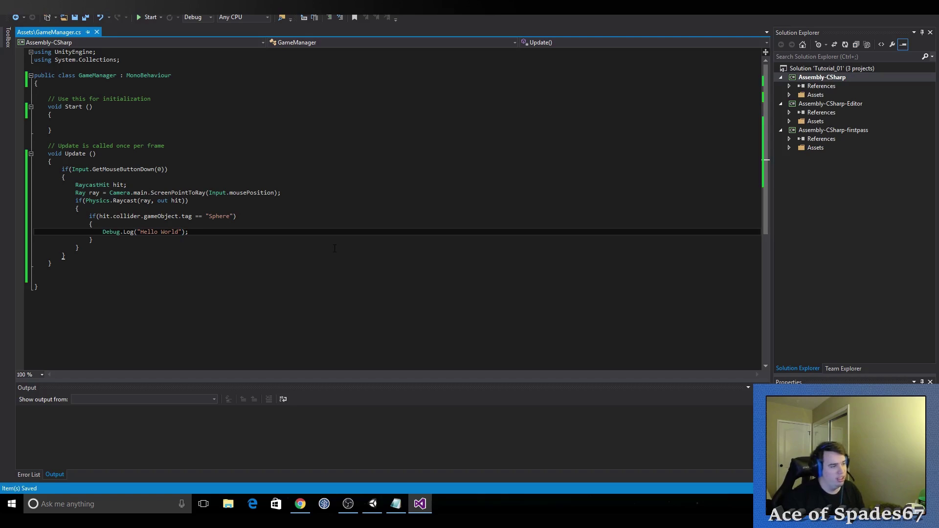
{"action": "left_click", "coordinate": [373, 504]}
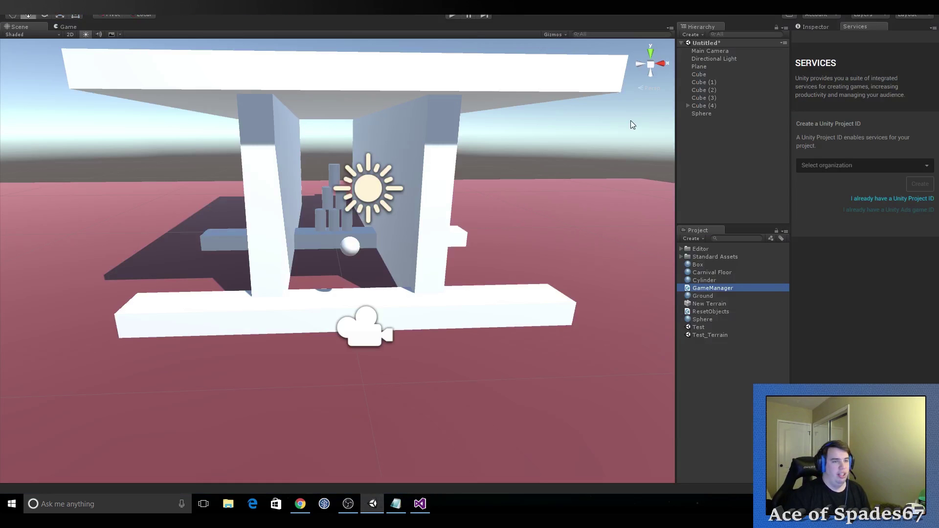
Step: Create a new tag named Sphere in the Tags & Layers manager
{"action": "left_click", "coordinate": [697, 123]}
{"action": "left_click", "coordinate": [709, 115]}
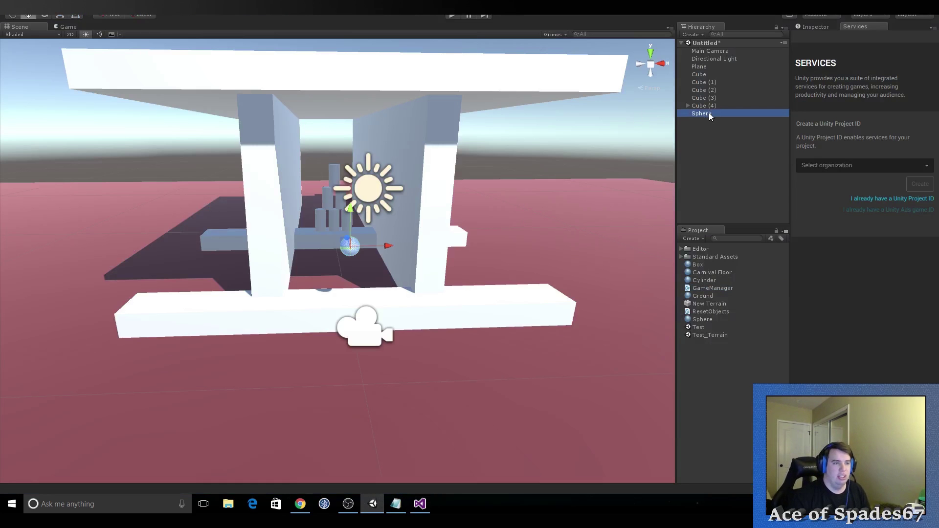
{"action": "left_click", "coordinate": [815, 28]}
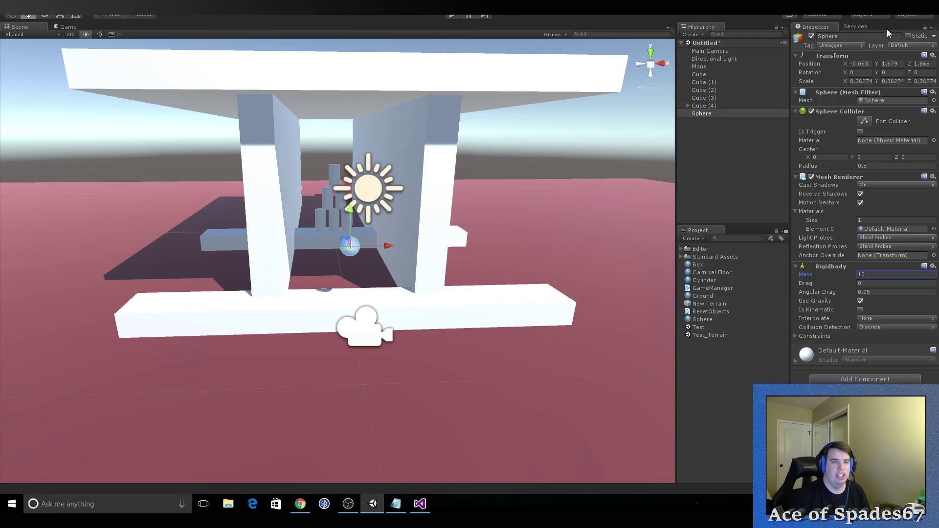
{"action": "left_click", "coordinate": [856, 45]}
{"action": "left_click", "coordinate": [842, 136]}
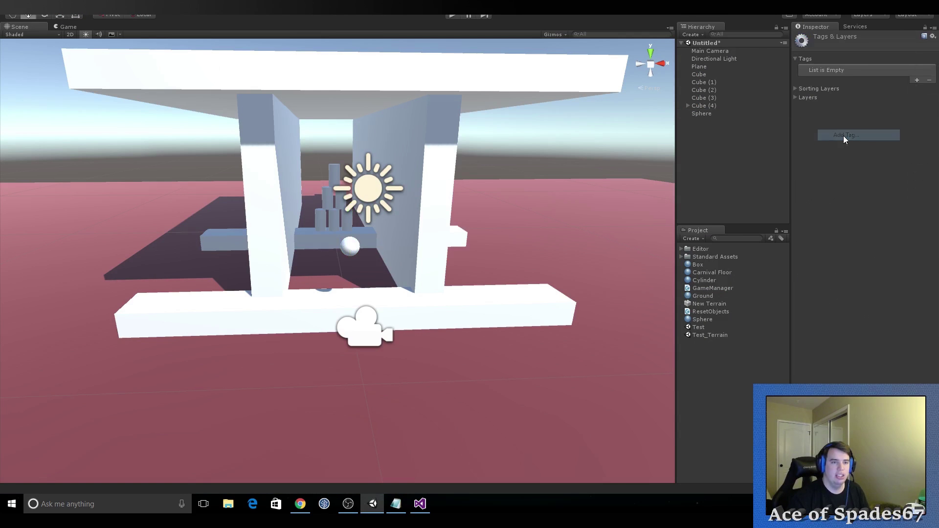
{"action": "left_click", "coordinate": [916, 80]}
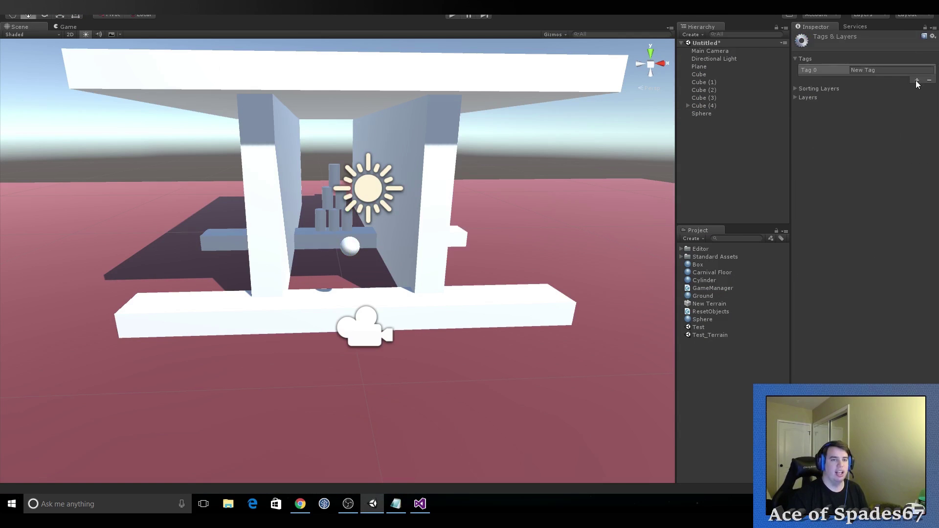
{"action": "left_click", "coordinate": [887, 73]}
{"action": "left_click", "coordinate": [420, 503]}
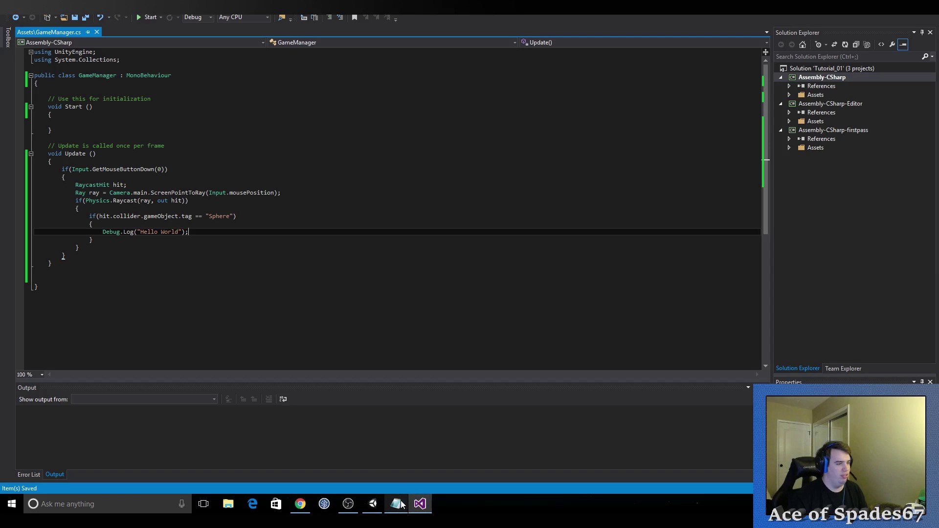
{"action": "left_click", "coordinate": [372, 504]}
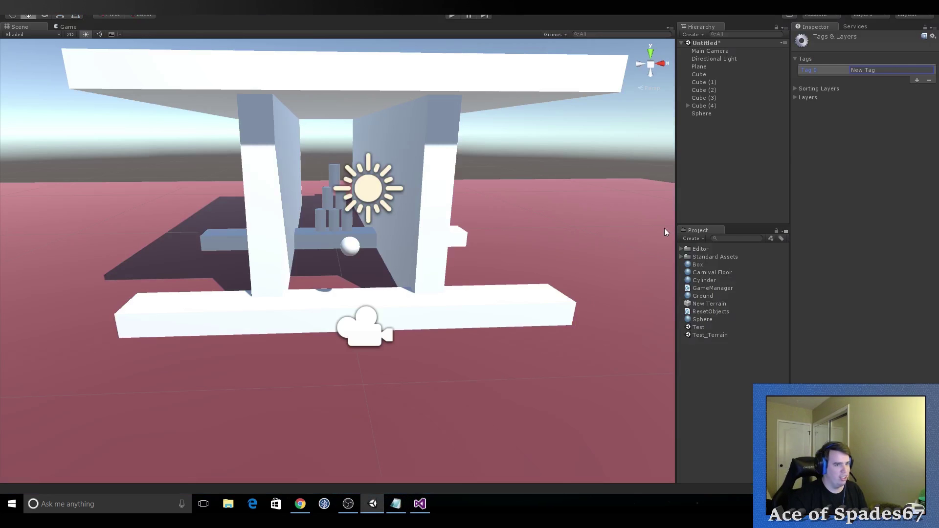
{"action": "type", "text": "Sphere"}
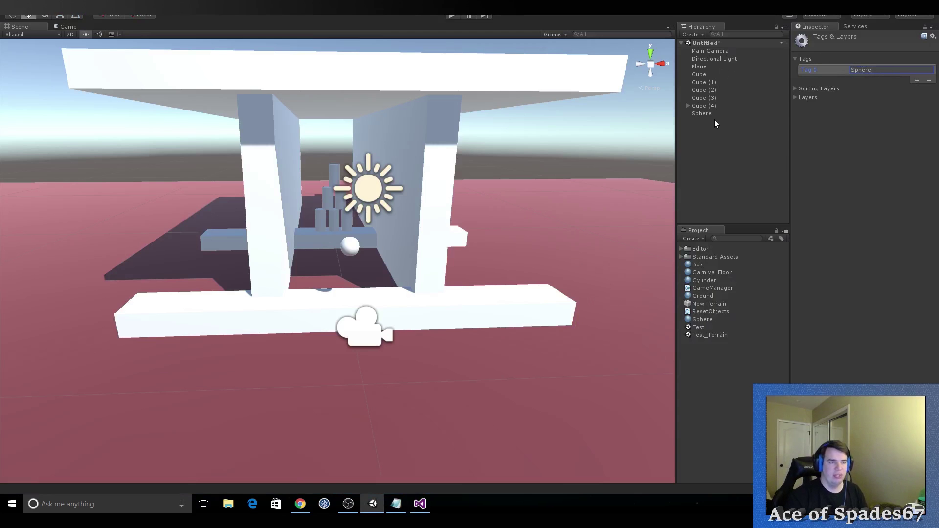
Step: Give the Sphere ball the Sphere tag, then enter Play mode and click it
{"action": "left_click", "coordinate": [712, 115]}
{"action": "left_click", "coordinate": [852, 45]}
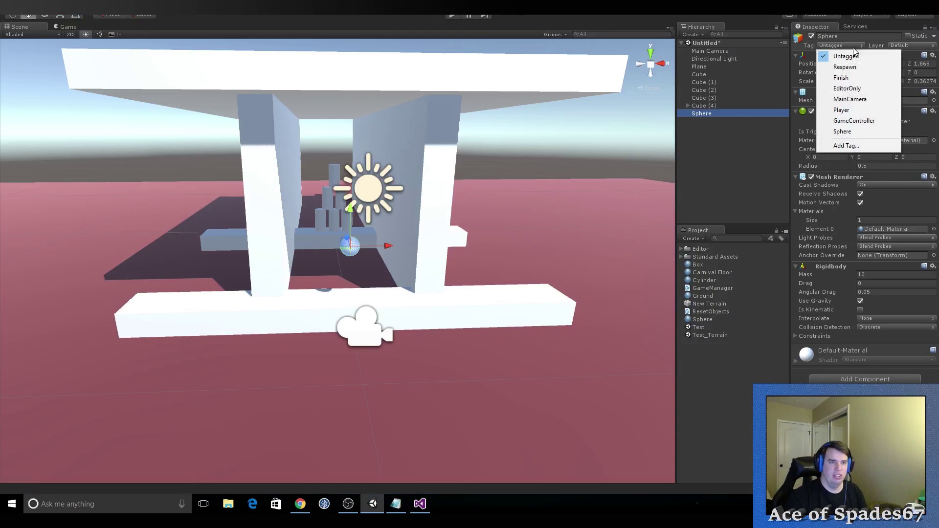
{"action": "left_click", "coordinate": [849, 132]}
{"action": "left_click", "coordinate": [757, 374]}
{"action": "left_click", "coordinate": [450, 16]}
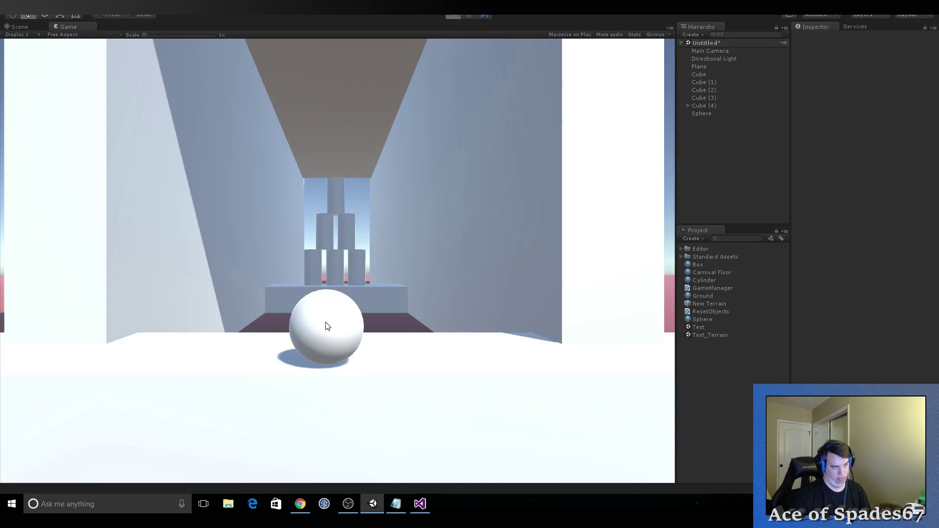
Step: Stop Play mode, confirm the ball's Sphere tag, and return to the GameManager script
{"action": "left_click", "coordinate": [450, 15]}
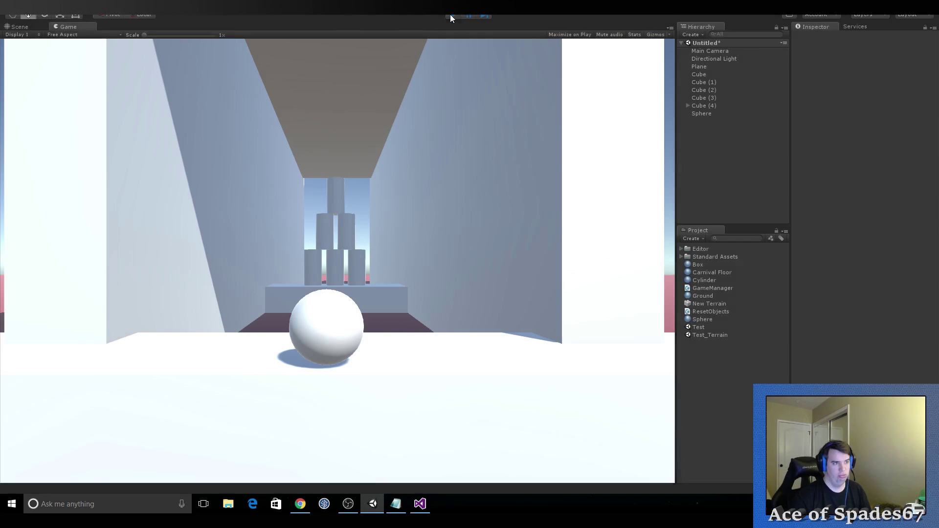
{"action": "left_click", "coordinate": [352, 252]}
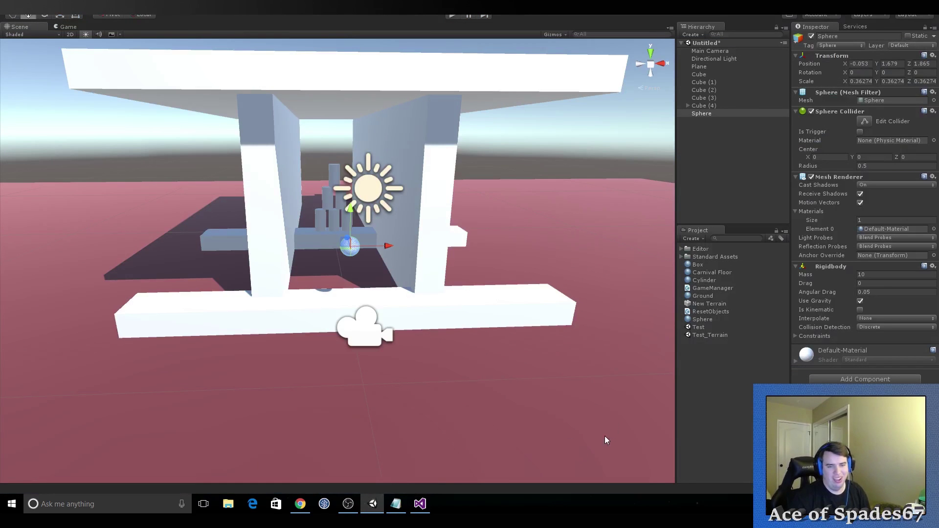
{"action": "left_click", "coordinate": [420, 504]}
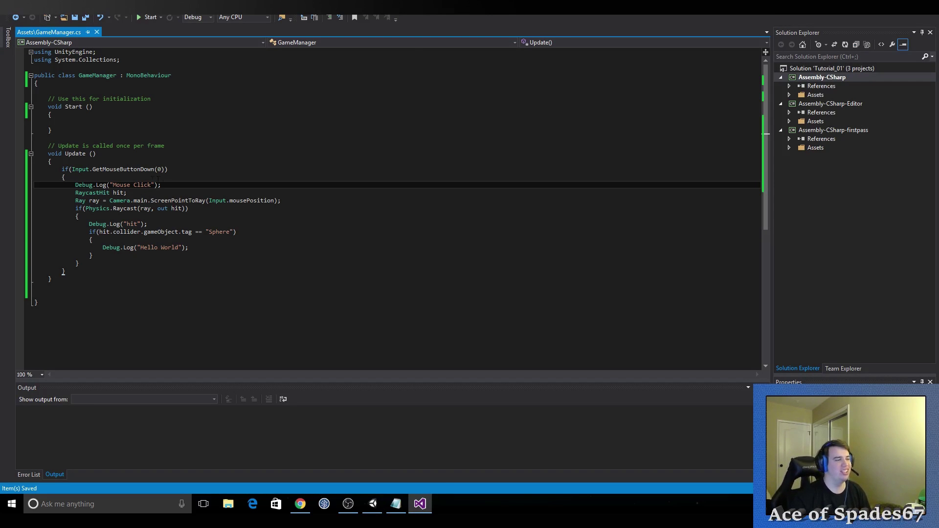
Step: Delete the Debug.Log("Mouse Click") and Debug.Log("hit") lines from Update, then return to Unity
{"action": "left_click_drag", "start_coordinate": [172, 185], "coordinate": [75, 185]}
{"action": "key", "text": "BackSpace"}
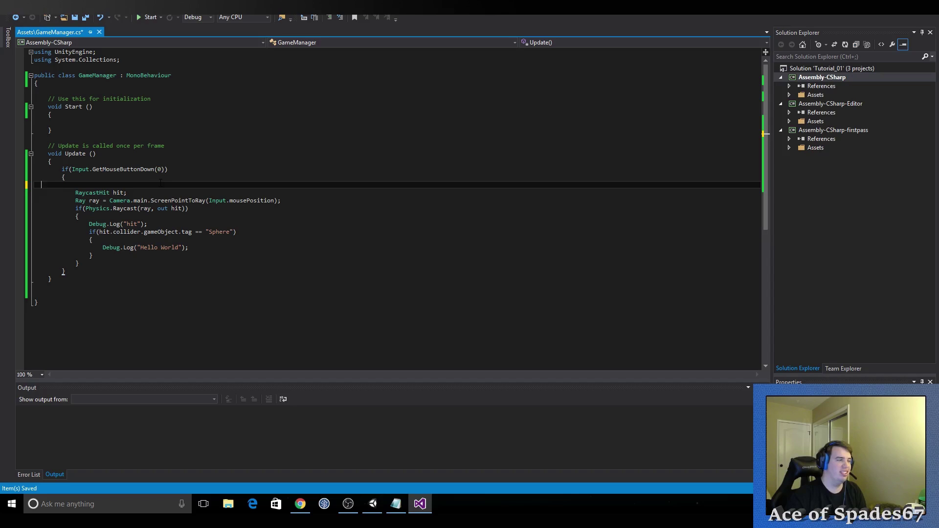
{"action": "key", "text": "BackSpace"}
{"action": "left_click_drag", "start_coordinate": [148, 217], "coordinate": [79, 209]}
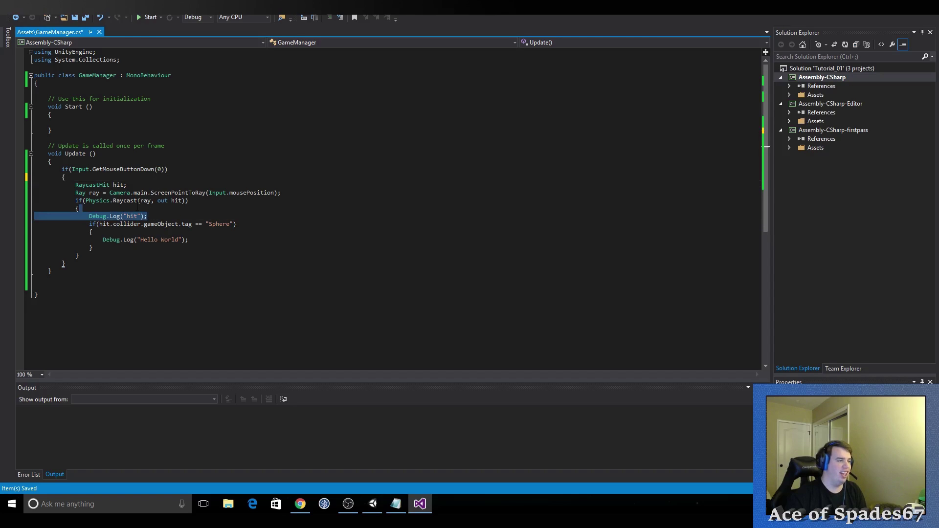
{"action": "key", "text": "BackSpace"}
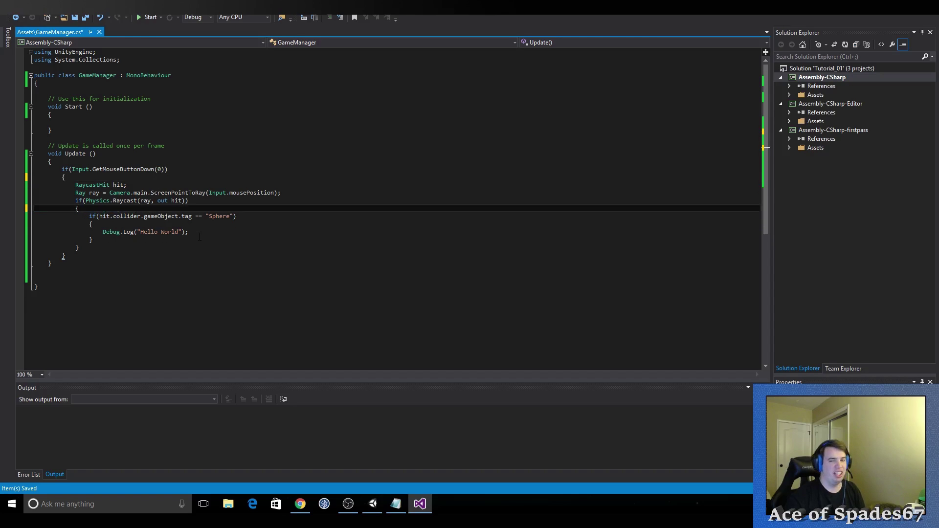
{"action": "left_click", "coordinate": [373, 503]}
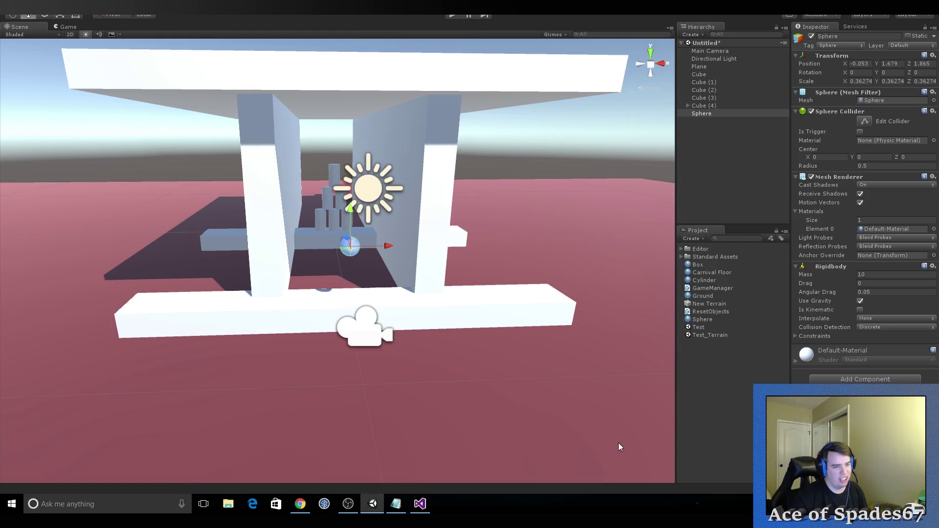
Step: Create an empty object named gameManager, attach the GameManager script to it, and start Play mode
{"action": "left_click", "coordinate": [700, 420]}
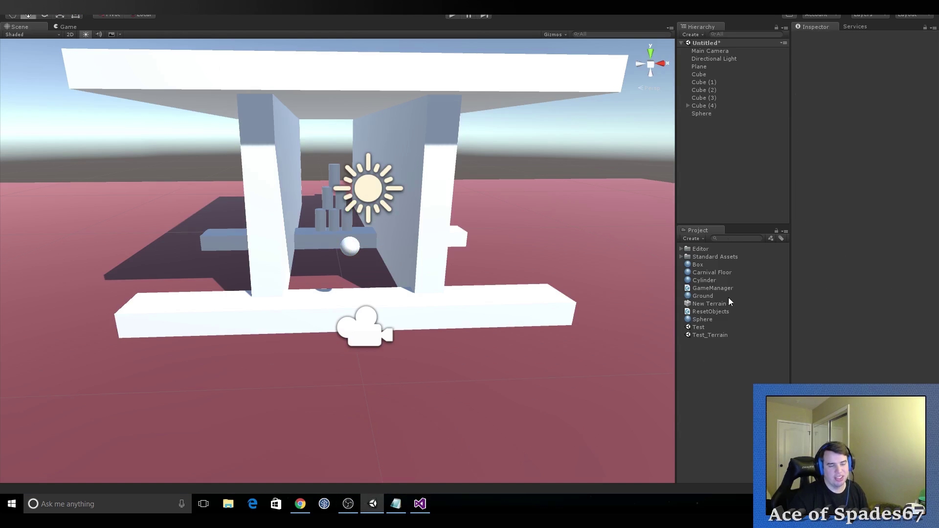
{"action": "right_click", "coordinate": [722, 154]}
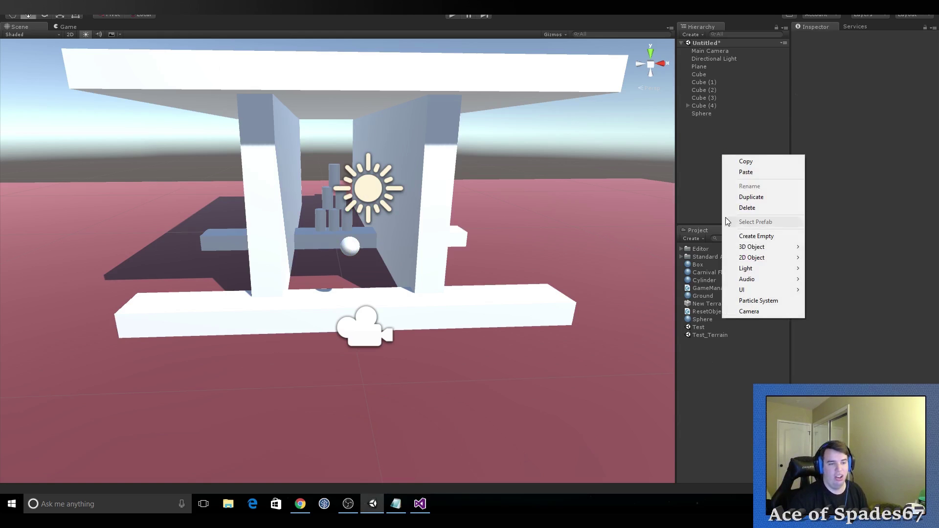
{"action": "left_click", "coordinate": [741, 236]}
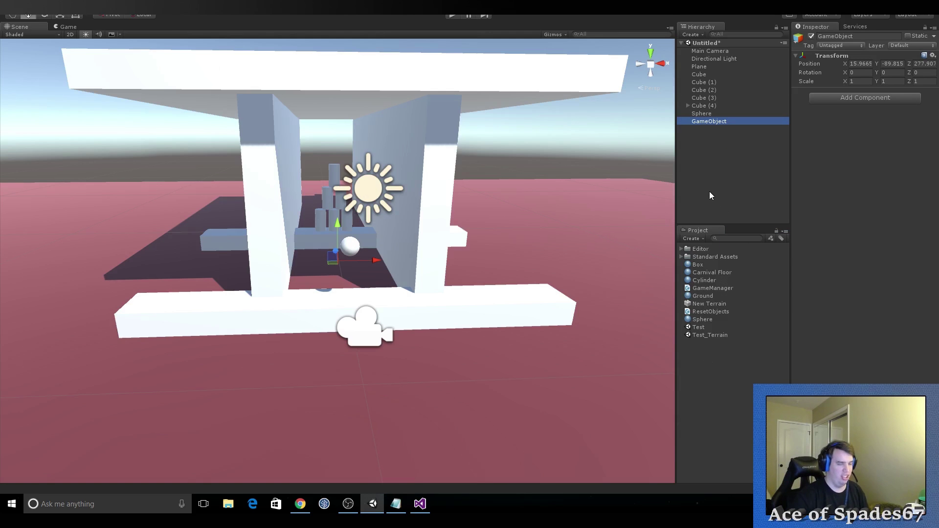
{"action": "left_click", "coordinate": [710, 122]}
{"action": "type", "text": "gam"}
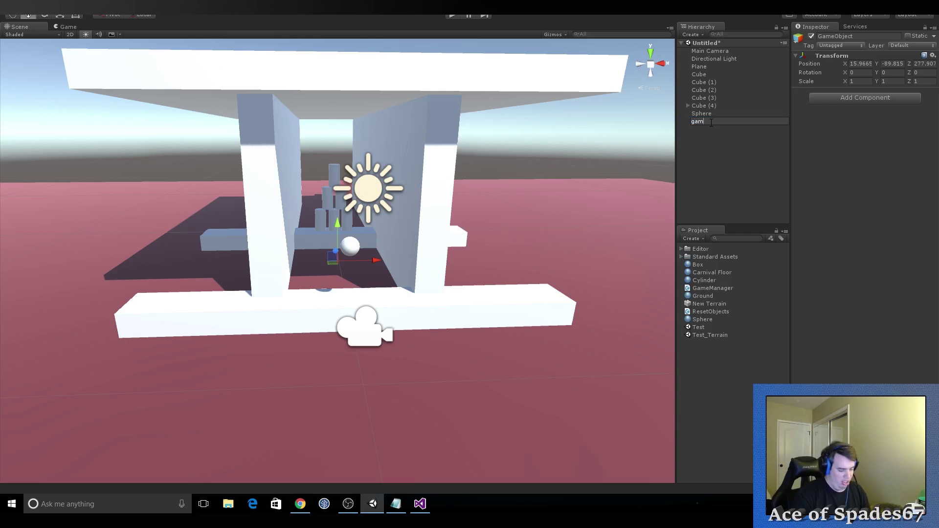
{"action": "type", "text": "eManger"}
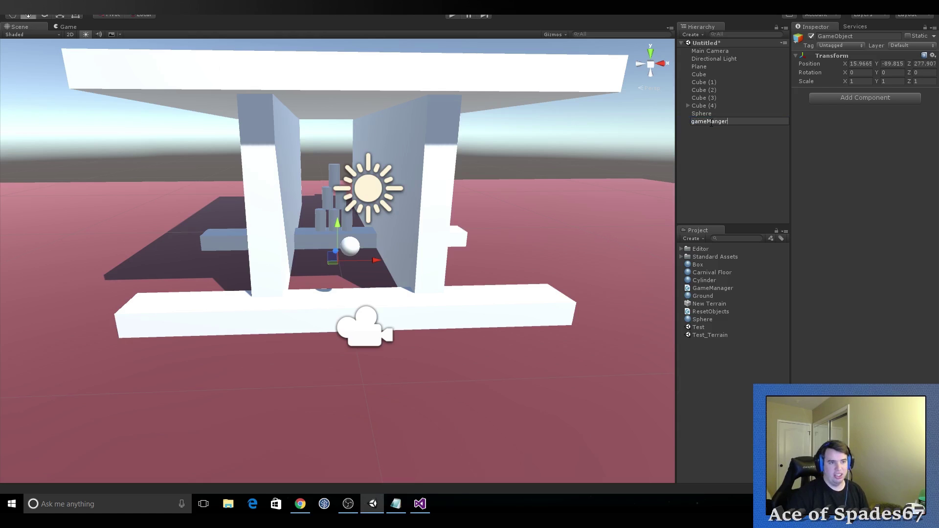
{"action": "key", "text": "Left"}
{"action": "key", "text": "Left"}
{"action": "key", "text": "Left"}
{"action": "type", "text": "a"}
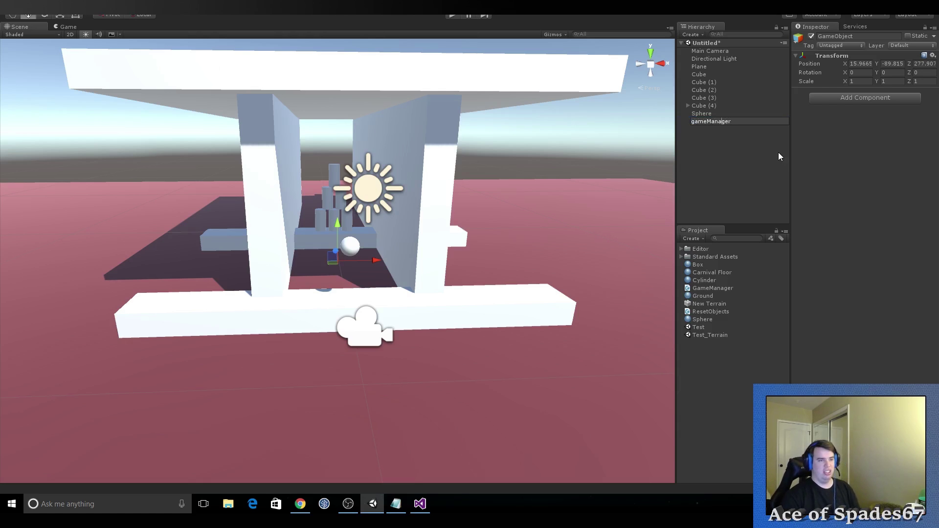
{"action": "key", "text": "Return"}
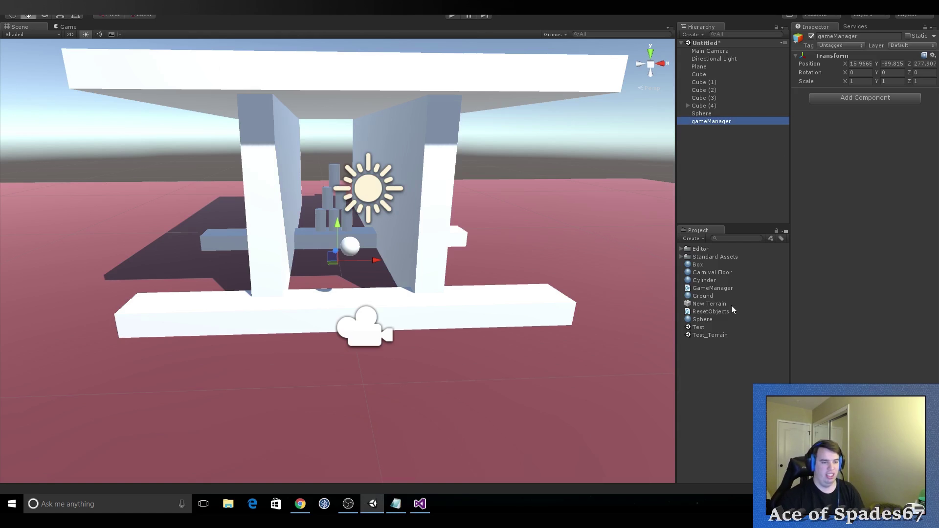
{"action": "left_click_drag", "start_coordinate": [727, 289], "coordinate": [722, 123]}
{"action": "left_click", "coordinate": [453, 13]}
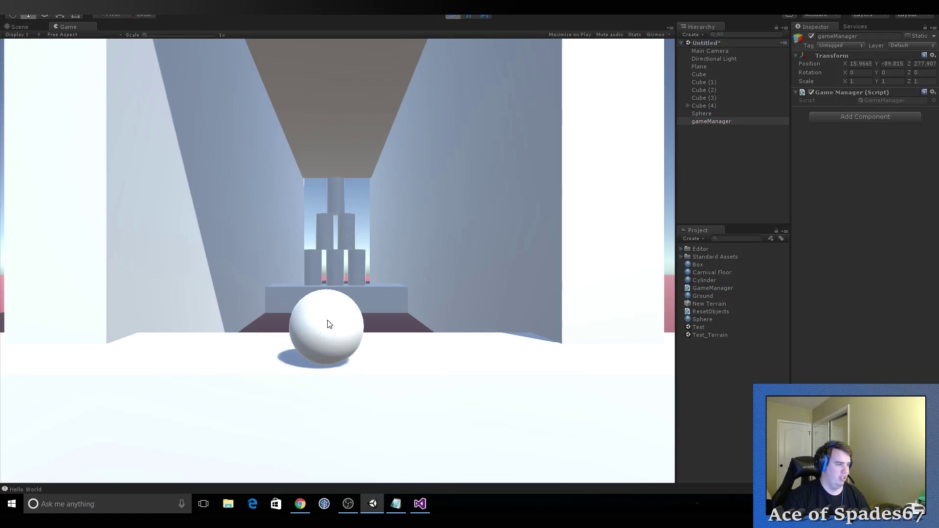
Step: Stop the game and clear the "Hello World" message from the Debug.Log call
{"action": "left_click", "coordinate": [454, 16]}
{"action": "key", "text": "alt+Tab"}
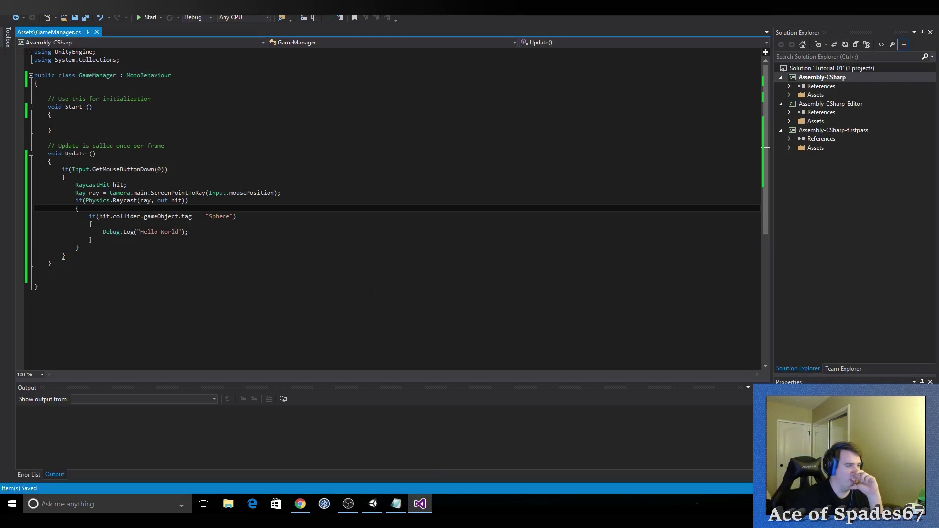
{"action": "key", "text": "Down"}
{"action": "key", "text": "Down"}
{"action": "key", "text": "Down"}
{"action": "key", "text": "End"}
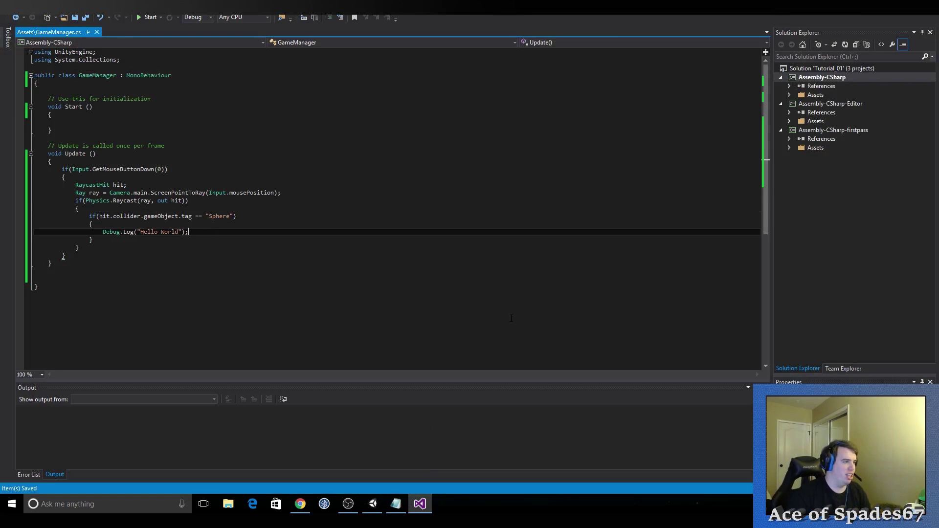
{"action": "left_click_drag", "start_coordinate": [179, 232], "coordinate": [143, 231]}
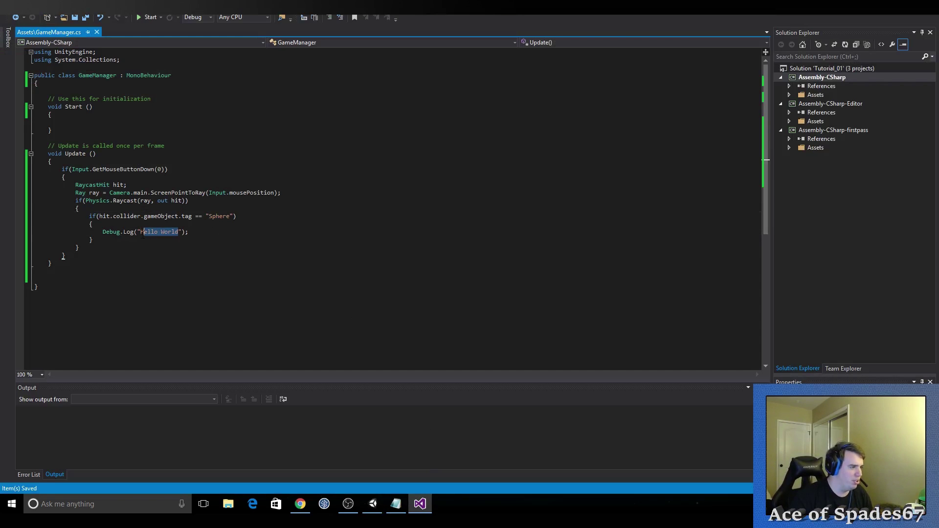
{"action": "key", "text": "BackSpace"}
{"action": "key", "text": "BackSpace"}
{"action": "key", "text": "BackSpace"}
{"action": "key", "text": "Delete"}
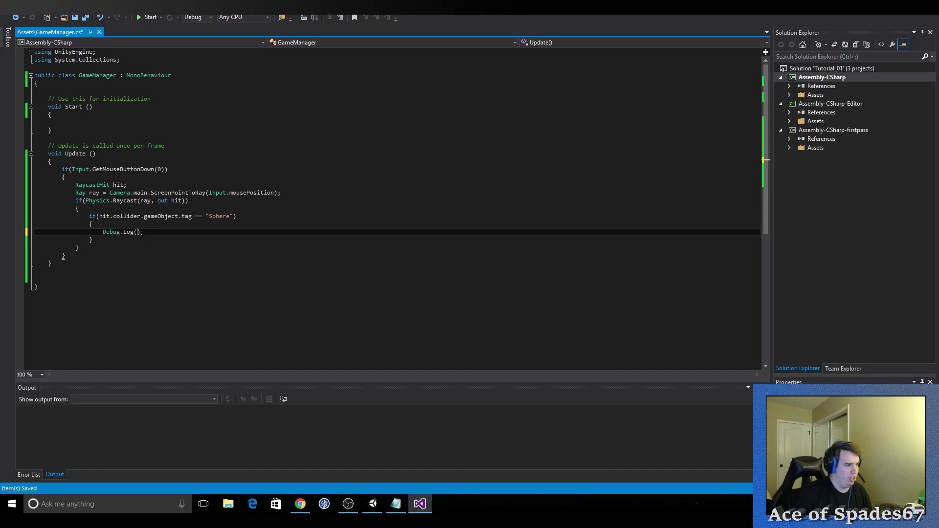
Step: Make Debug.Log print hit.point.ToString(), save the script, and play again in Unity
{"action": "type", "text": "hit"}
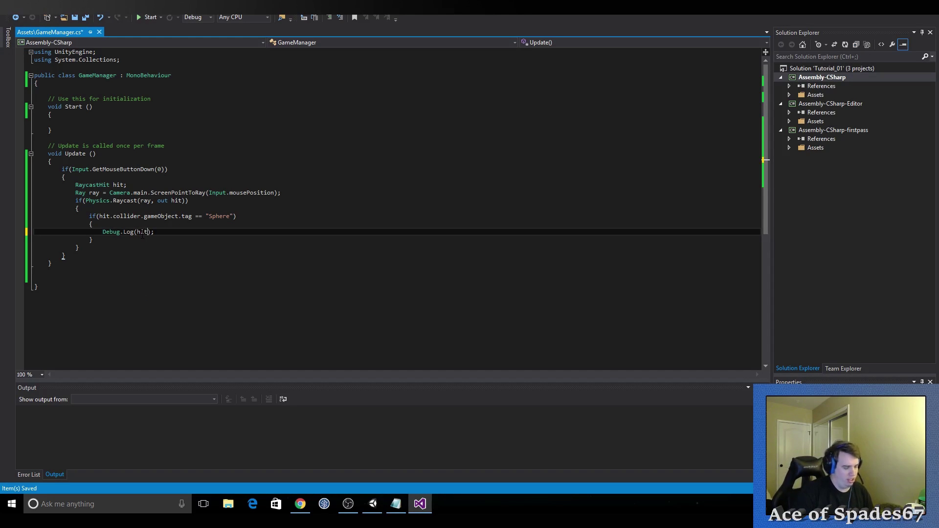
{"action": "type", "text": ".po"}
{"action": "key", "text": "Tab"}
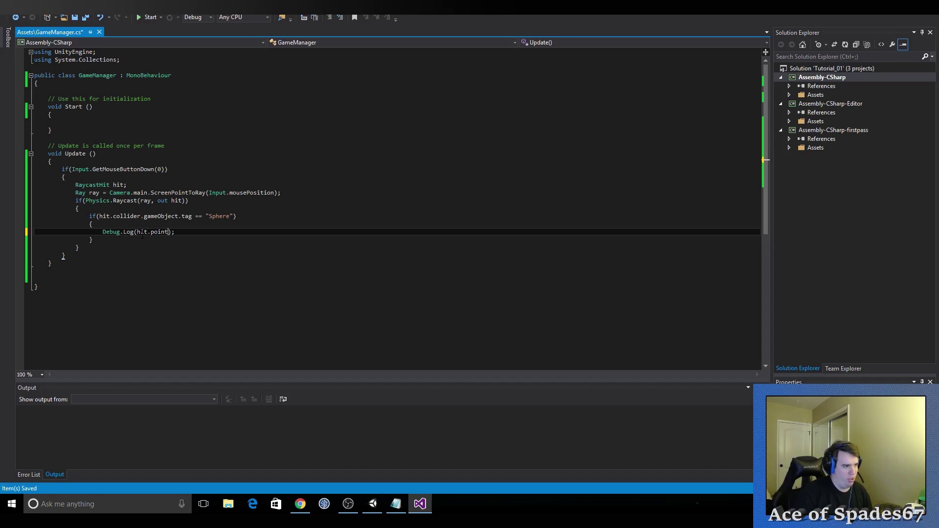
{"action": "type", "text": ".to"}
{"action": "key", "text": "Tab"}
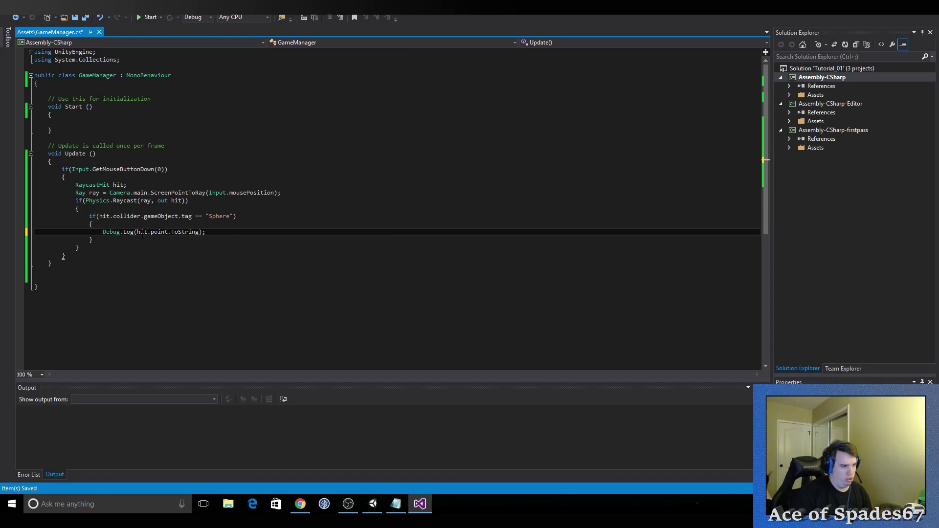
{"action": "type", "text": "()"}
{"action": "key", "text": "ctrl+s"}
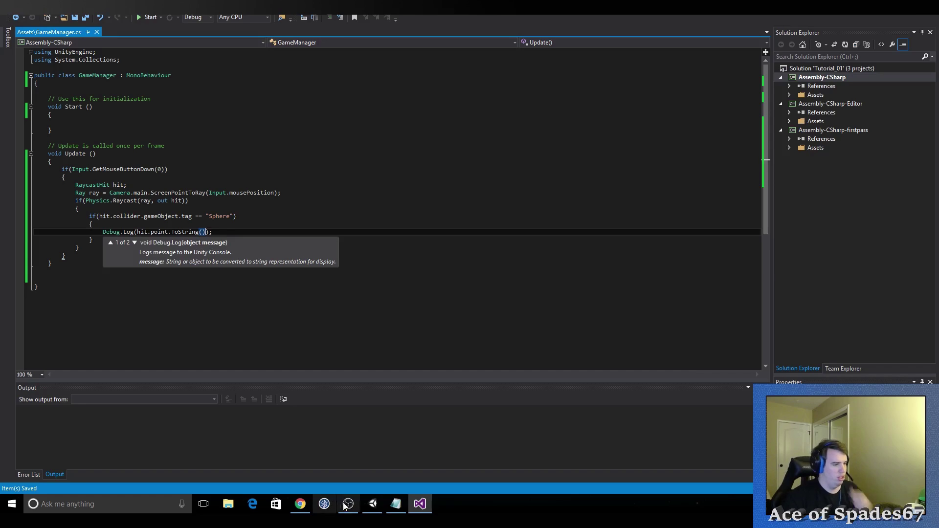
{"action": "left_click", "coordinate": [373, 503]}
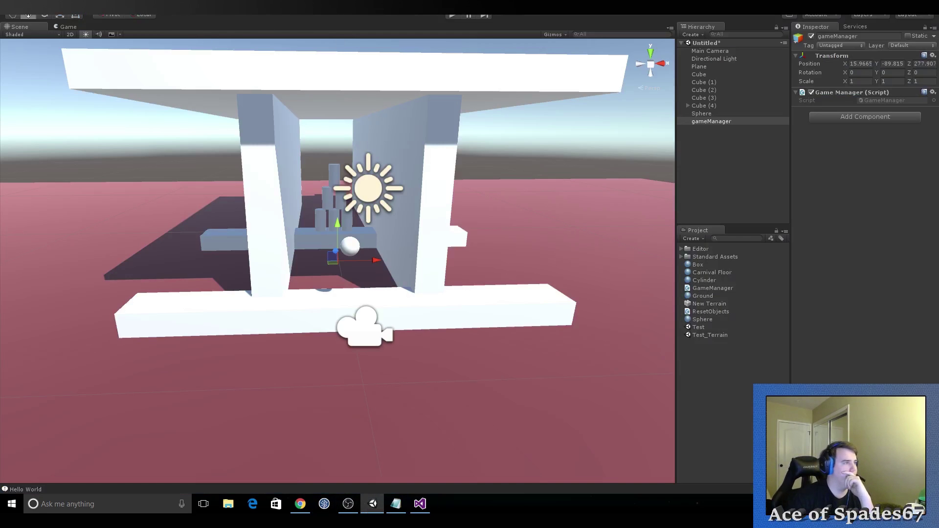
{"action": "left_click", "coordinate": [453, 16]}
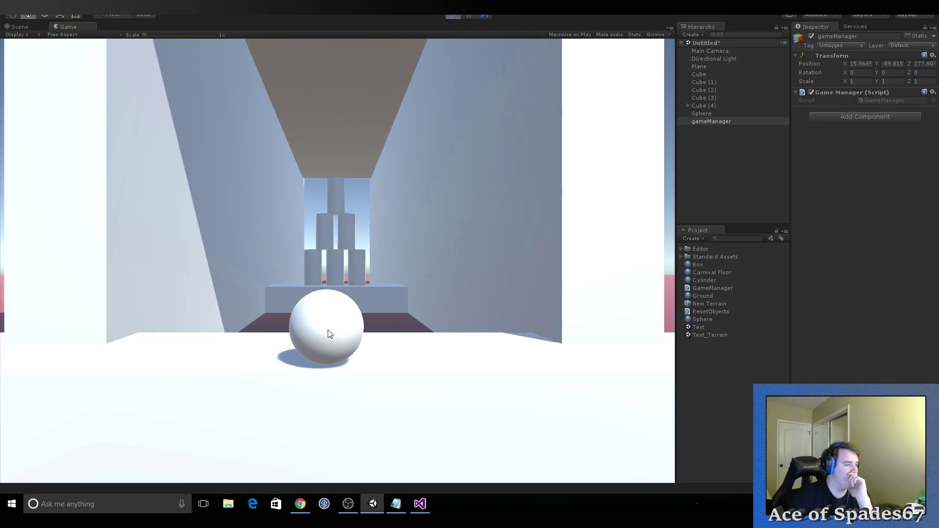
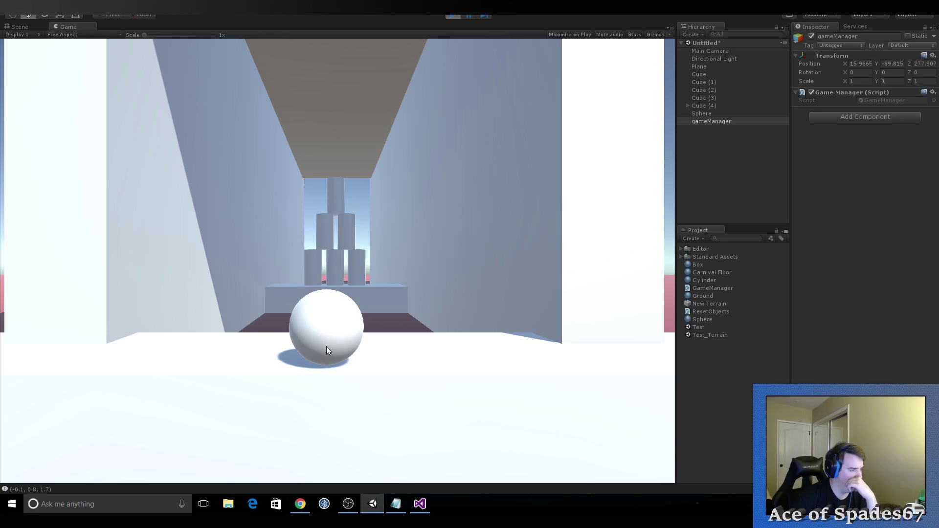
Step: Stop the running game, select the Sphere and fly the Scene view close to it
{"action": "left_click", "coordinate": [450, 15]}
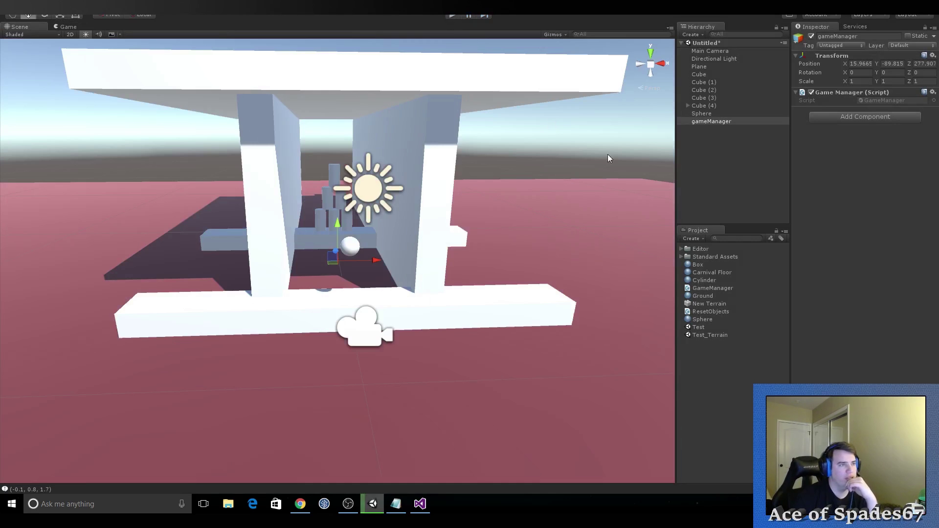
{"action": "left_click", "coordinate": [712, 113]}
{"action": "right_click_drag", "start_coordinate": [418, 215], "coordinate": [398, 237]}
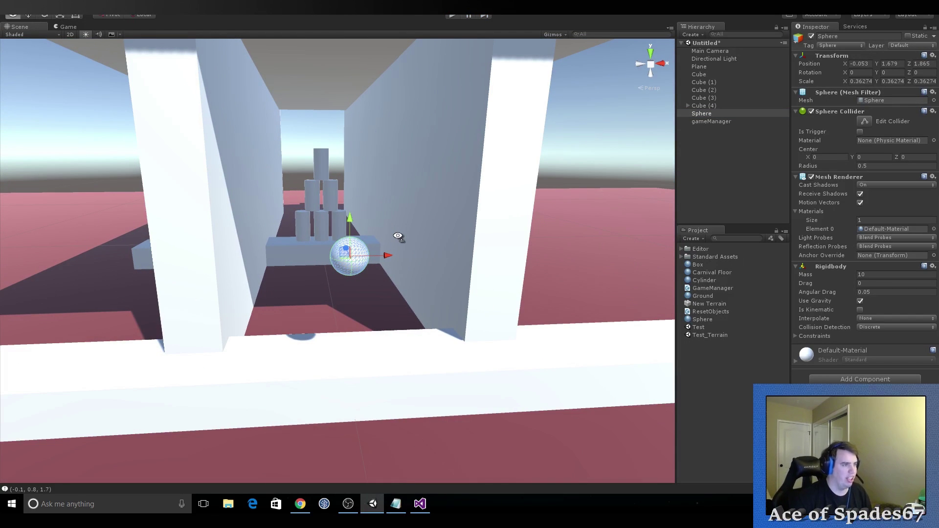
{"action": "mouse_move", "coordinate": [398, 237]}
{"action": "right_mouse_down"}
{"action": "mouse_move", "coordinate": [470, 245]}
{"action": "mouse_move", "coordinate": [434, 242]}
{"action": "right_mouse_up"}
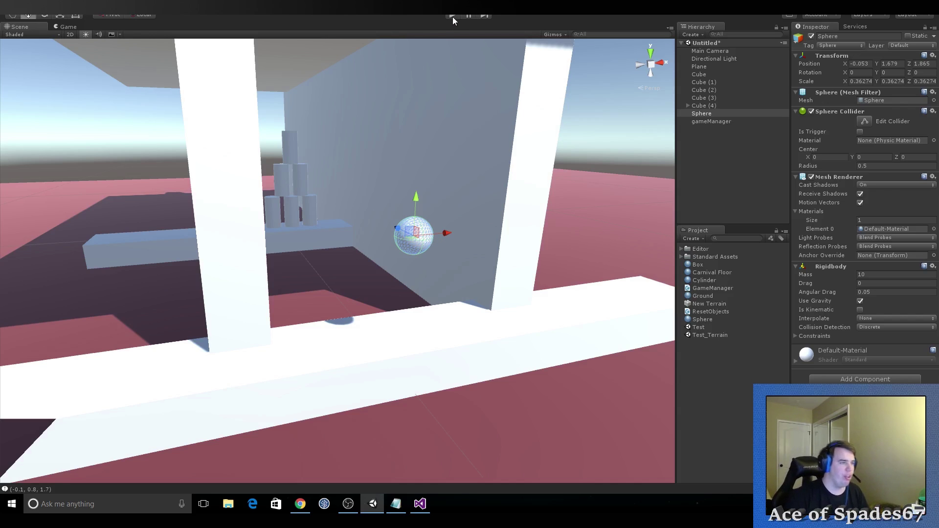
Step: Make the Sphere's Rigidbody kinematic, lower it along Y and test it in Play mode
{"action": "left_click", "coordinate": [860, 310]}
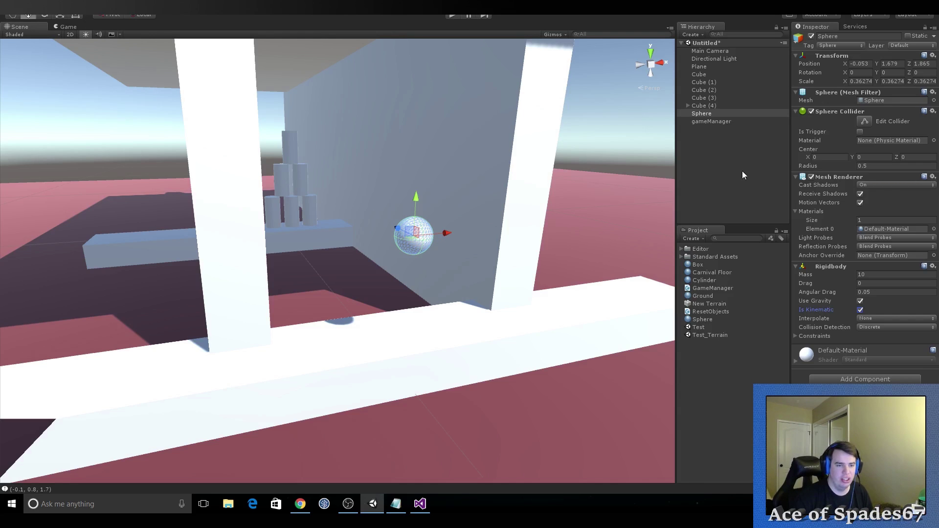
{"action": "left_click_drag", "start_coordinate": [415, 199], "coordinate": [414, 223]}
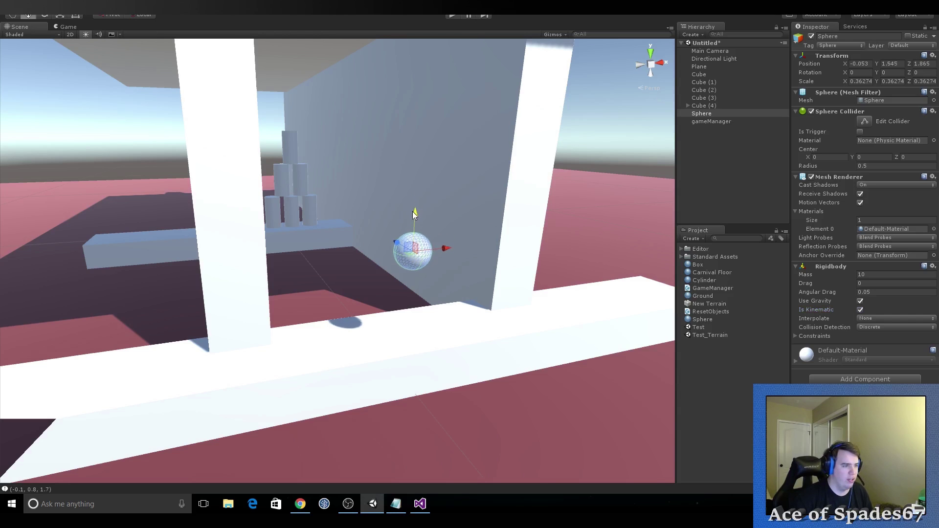
{"action": "left_click", "coordinate": [453, 14]}
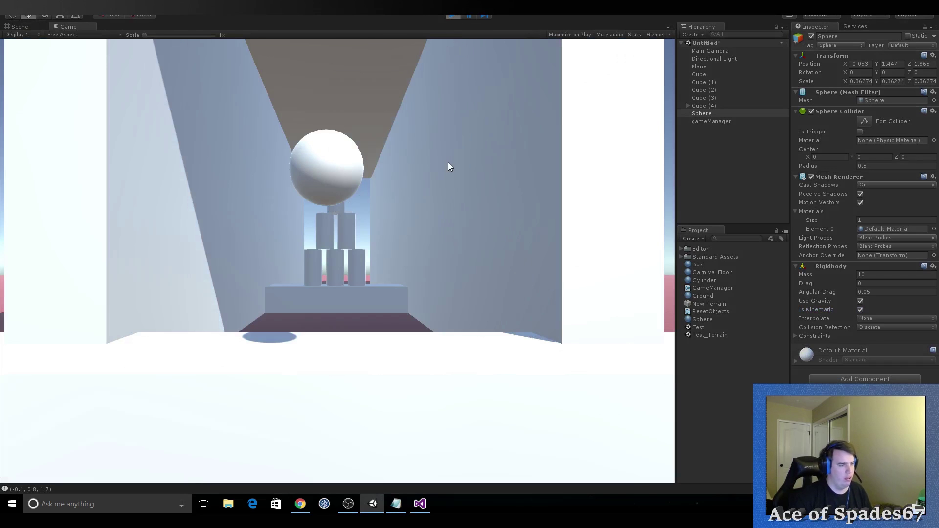
{"action": "left_click", "coordinate": [452, 15]}
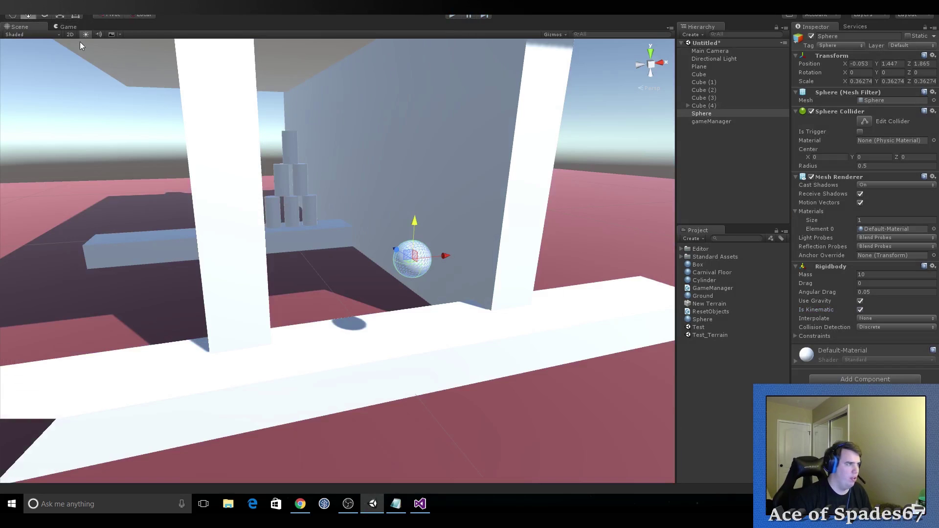
Step: With the Game view docked beside Scene, nudge the sphere down and right, then redock Game as a tab
{"action": "left_click", "coordinate": [74, 30]}
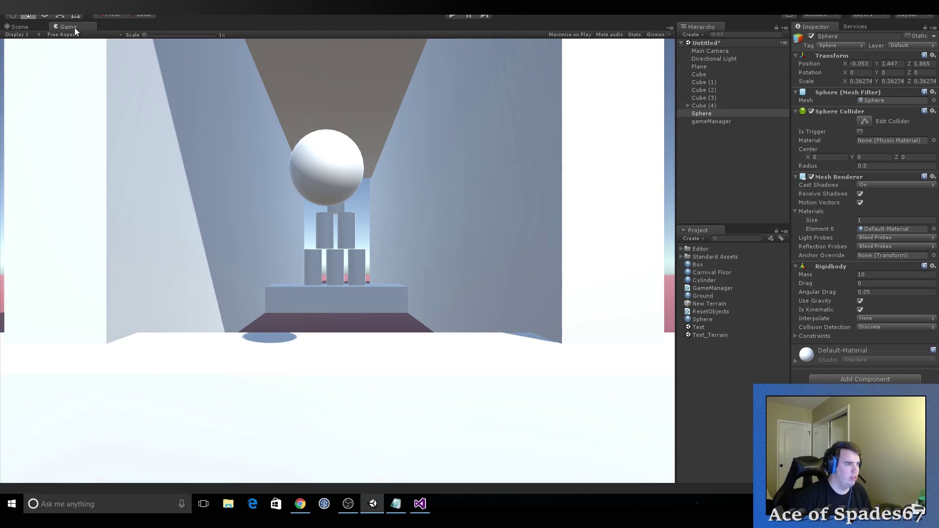
{"action": "left_click_drag", "start_coordinate": [75, 29], "coordinate": [441, 210]}
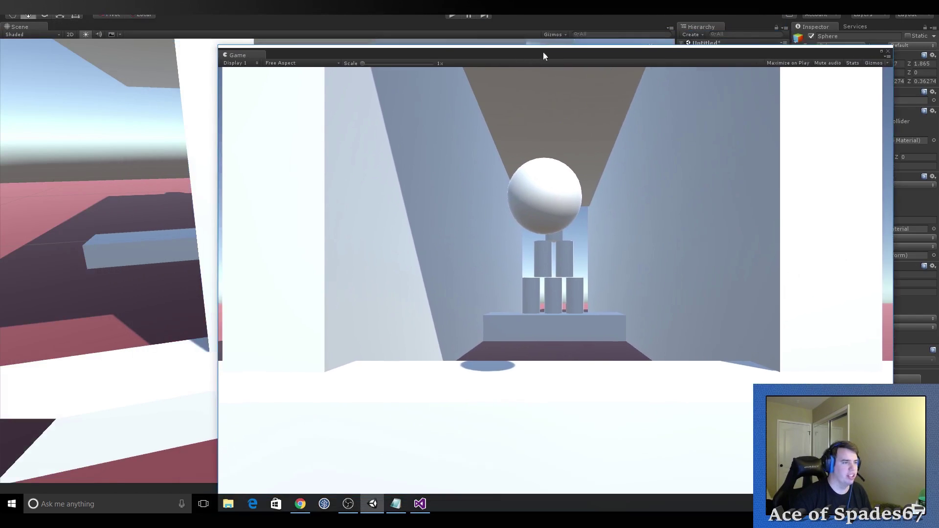
{"action": "mouse_move", "coordinate": [415, 25]}
{"action": "left_mouse_down"}
{"action": "mouse_move", "coordinate": [788, 52]}
{"action": "mouse_move", "coordinate": [680, 135]}
{"action": "mouse_move", "coordinate": [655, 113]}
{"action": "left_mouse_up"}
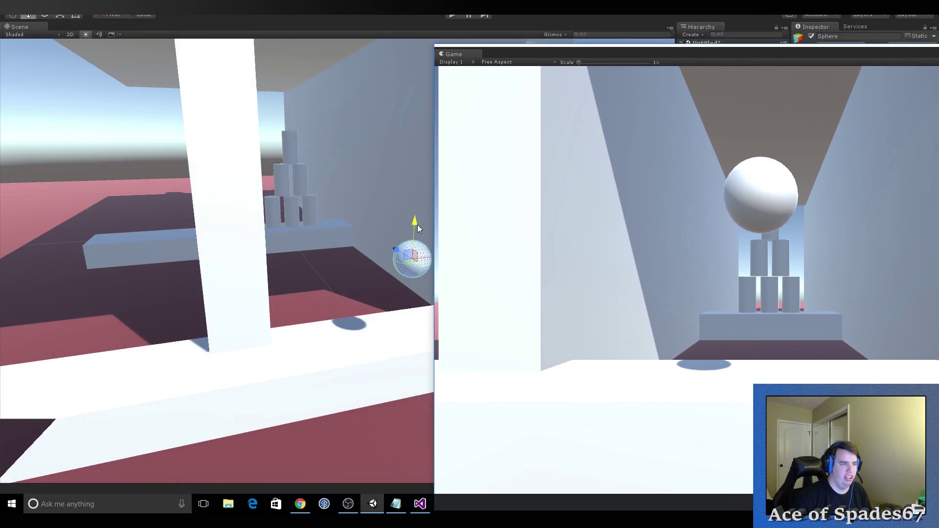
{"action": "left_click_drag", "start_coordinate": [414, 222], "coordinate": [412, 249]}
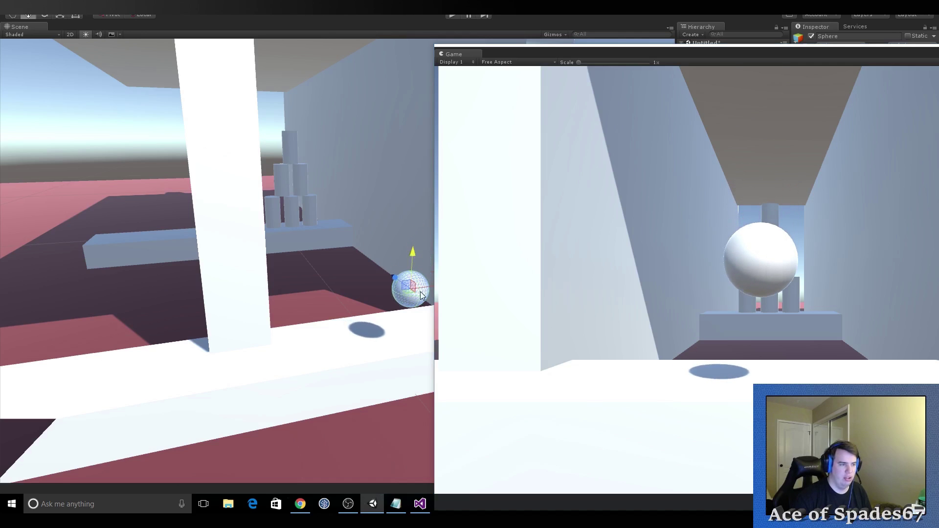
{"action": "left_click_drag", "start_coordinate": [423, 293], "coordinate": [427, 290]}
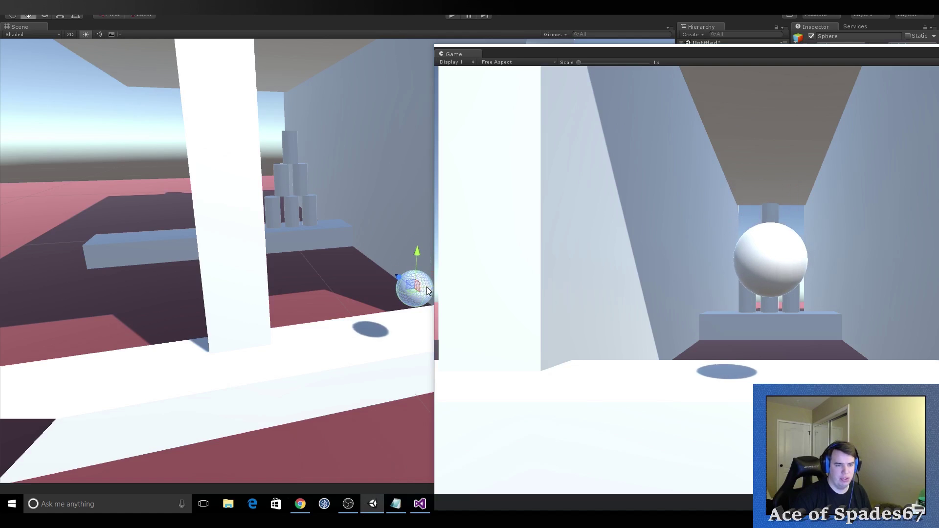
{"action": "left_click_drag", "start_coordinate": [624, 56], "coordinate": [356, 39]}
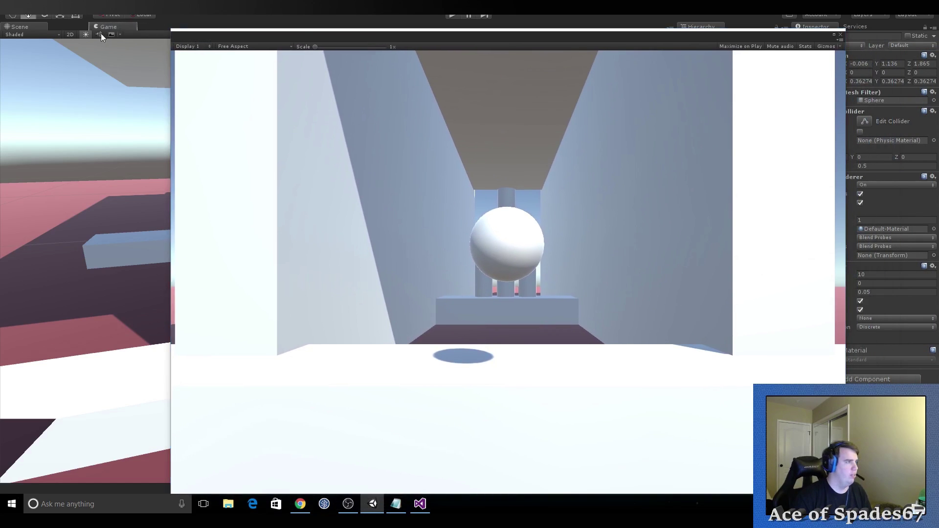
{"action": "left_click_drag", "start_coordinate": [191, 39], "coordinate": [97, 28]}
Step: Return to the Scene view, stop Play mode and open GameManager.cs in the code editor
{"action": "left_click", "coordinate": [22, 27]}
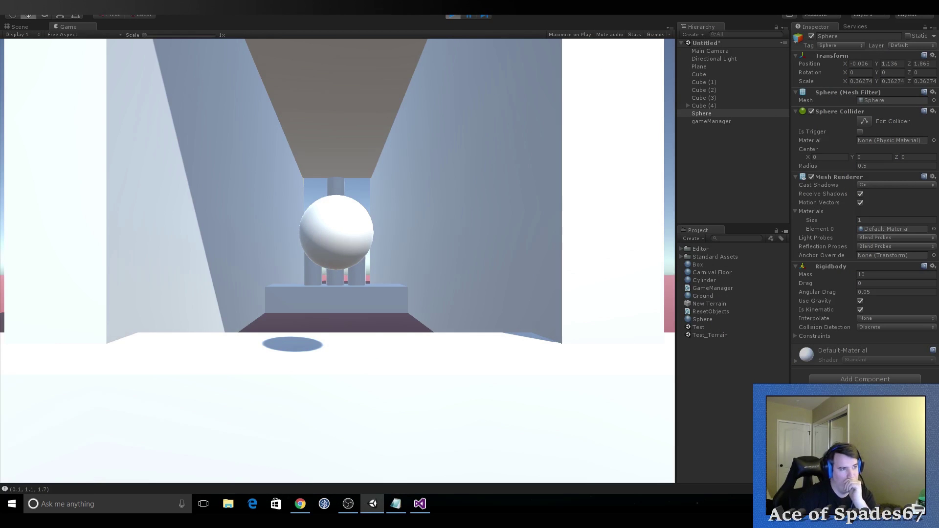
{"action": "left_click", "coordinate": [453, 14]}
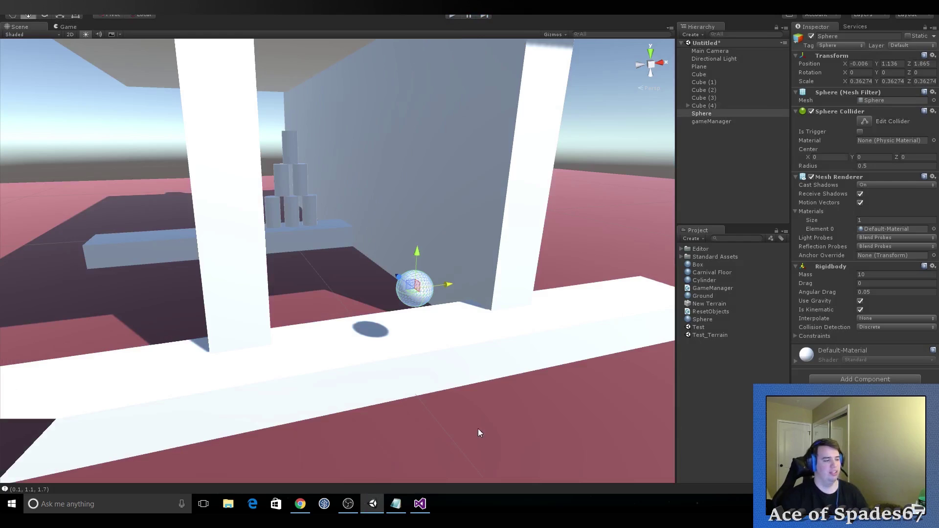
{"action": "left_click", "coordinate": [419, 504]}
Step: In the Sphere tag branch, start the line Vector3 v3 = transform, correcting typos
{"action": "type", "text": "Vect"}
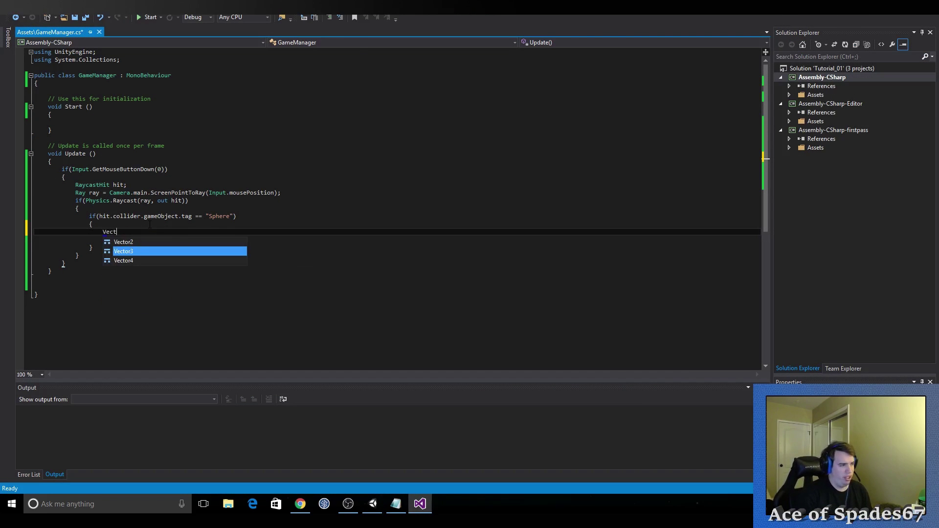
{"action": "key", "text": "Tab"}
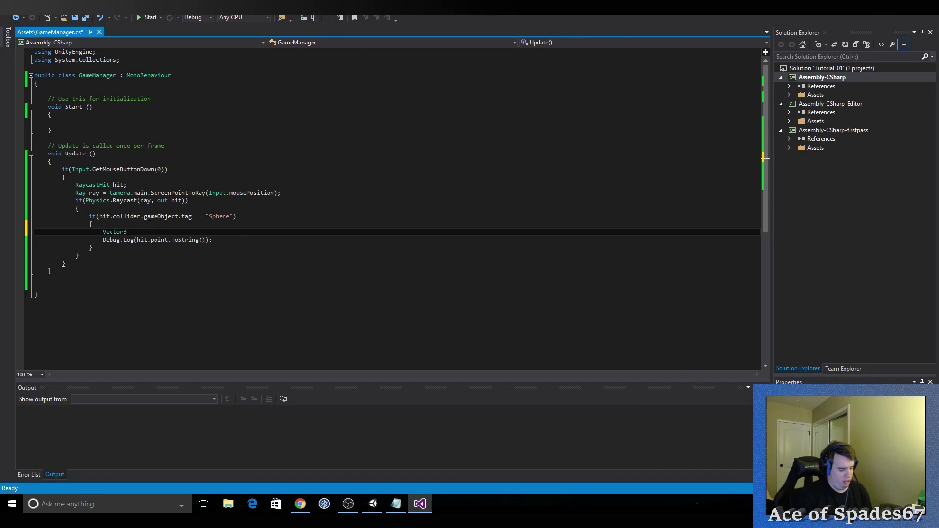
{"action": "type", "text": "v3 = "}
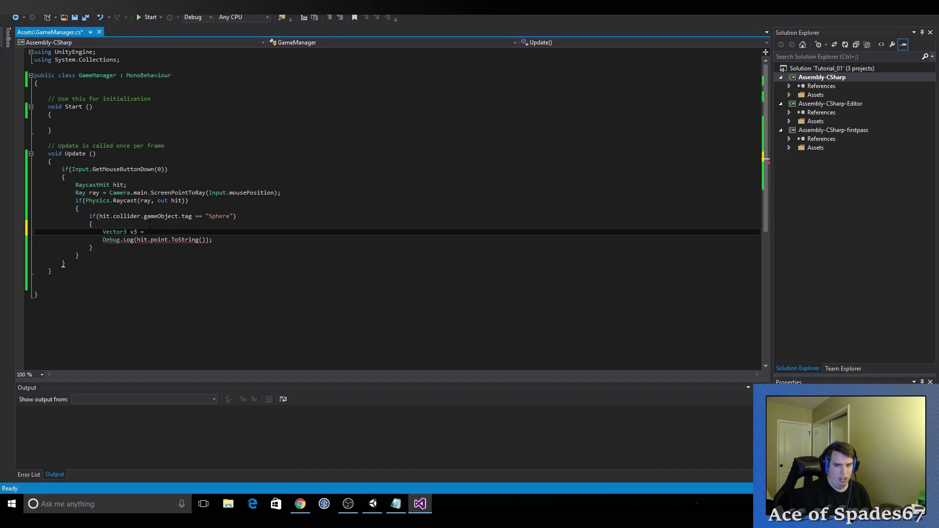
{"action": "type", "text": "transform"}
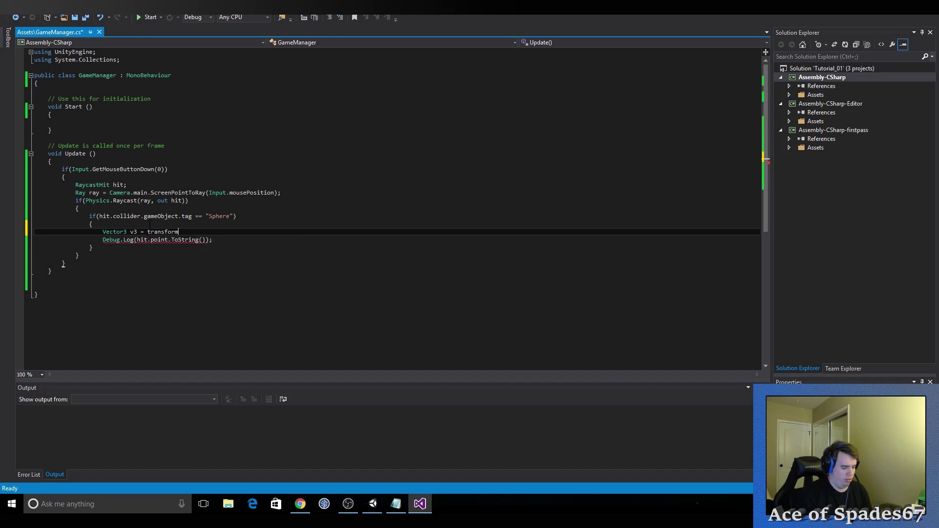
{"action": "key", "text": "BackSpace"}
{"action": "key", "text": "BackSpace"}
{"action": "key", "text": "BackSpace"}
{"action": "key", "text": "BackSpace"}
{"action": "key", "text": "BackSpace"}
{"action": "key", "text": "BackSpace"}
{"action": "key", "text": "BackSpace"}
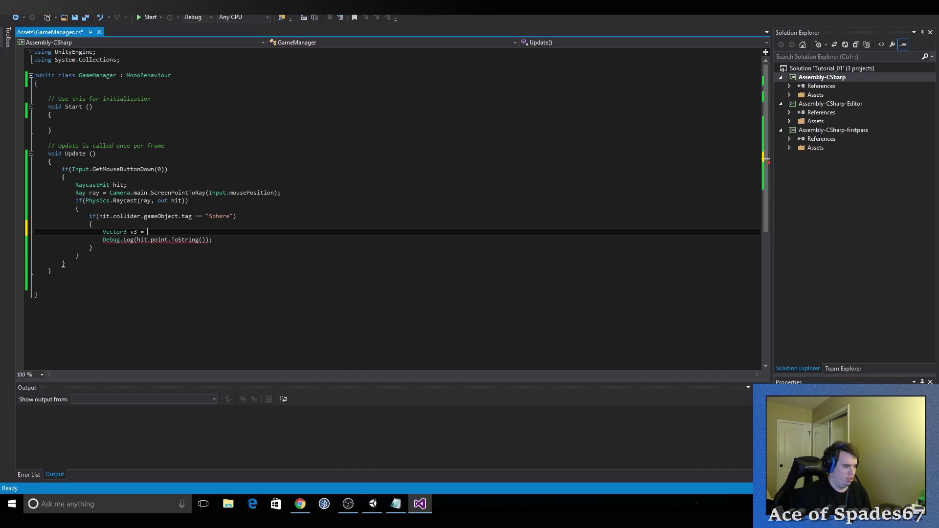
{"action": "type", "text": "Tra"}
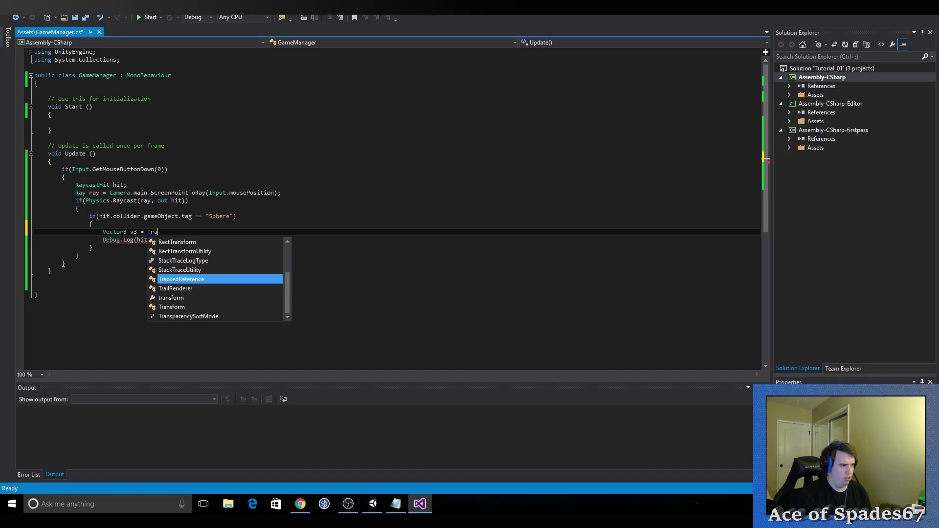
{"action": "type", "text": "ns"}
{"action": "key", "text": "Tab"}
Step: Complete it as transform.TransformPoint using IntelliSense, fixing mistyped member names
{"action": "type", "text": "."}
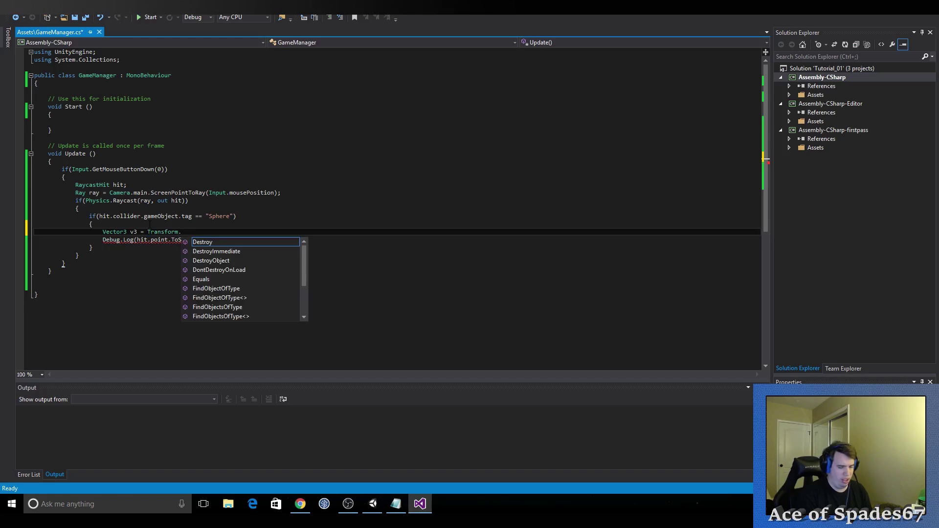
{"action": "type", "text": "tra"}
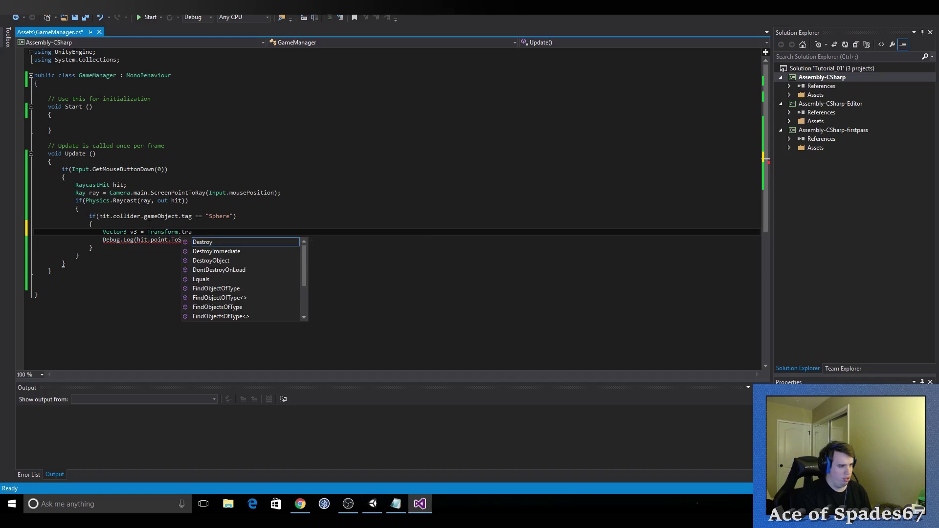
{"action": "type", "text": "nsform"}
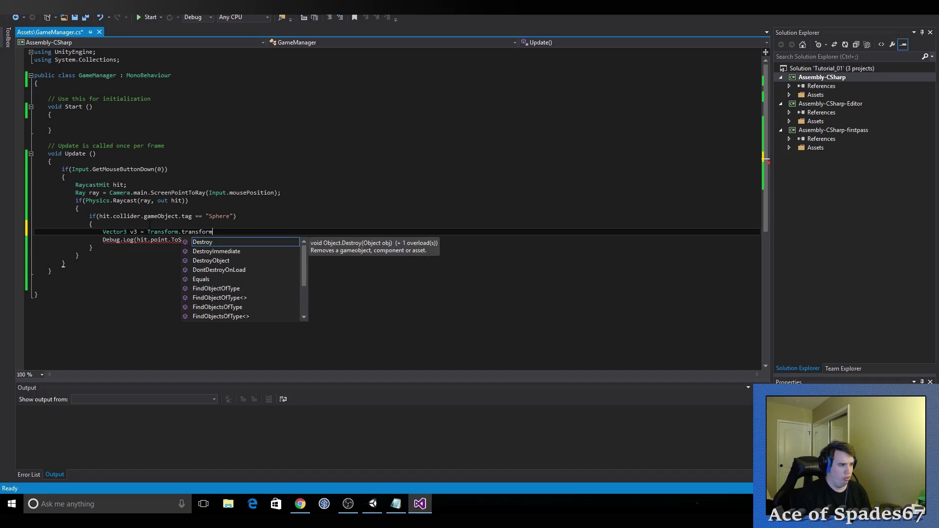
{"action": "type", "text": "di"}
{"action": "key", "text": "BackSpace"}
{"action": "key", "text": "BackSpace"}
{"action": "key", "text": "BackSpace"}
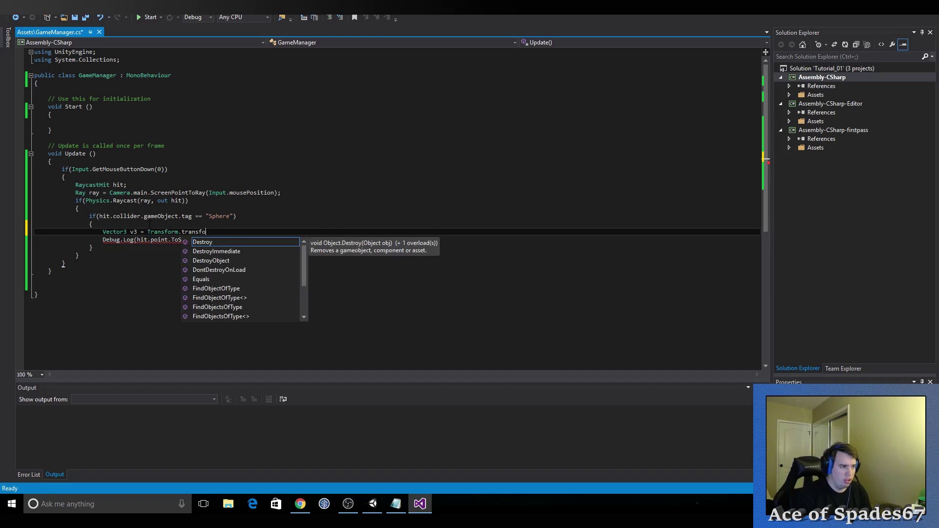
{"action": "key", "text": "BackSpace"}
{"action": "key", "text": "BackSpace"}
{"action": "key", "text": "BackSpace"}
{"action": "key", "text": "BackSpace"}
{"action": "key", "text": "BackSpace"}
{"action": "key", "text": "BackSpace"}
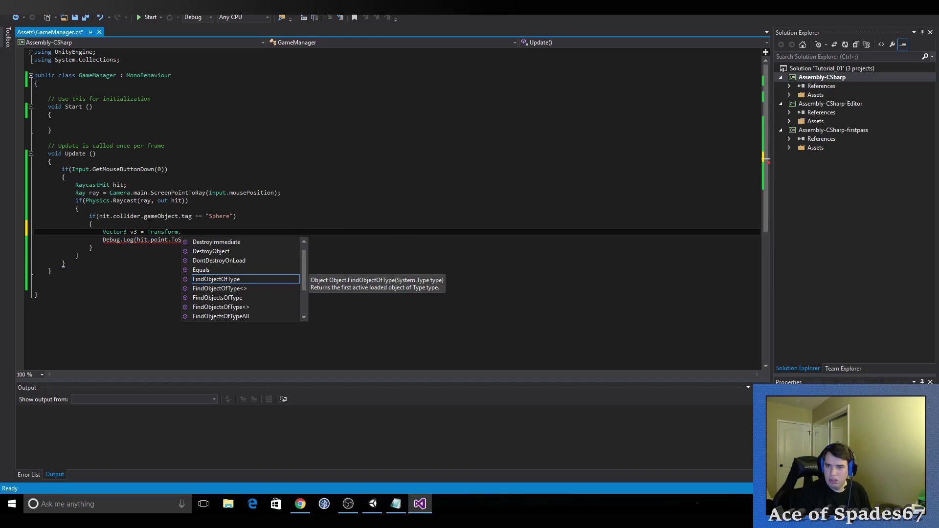
{"action": "type", "text": "TransformPoint"}
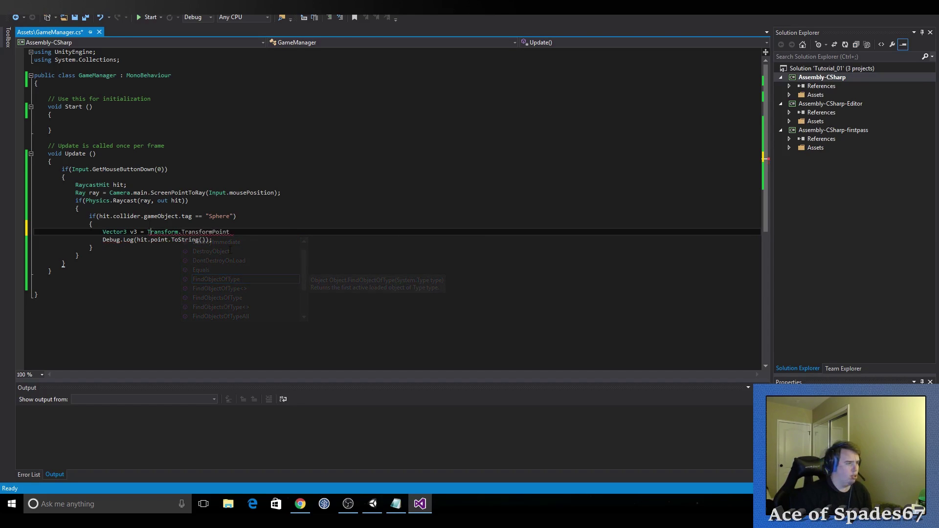
{"action": "left_click", "coordinate": [150, 232]}
{"action": "key", "text": "BackSpace"}
{"action": "type", "text": "t"}
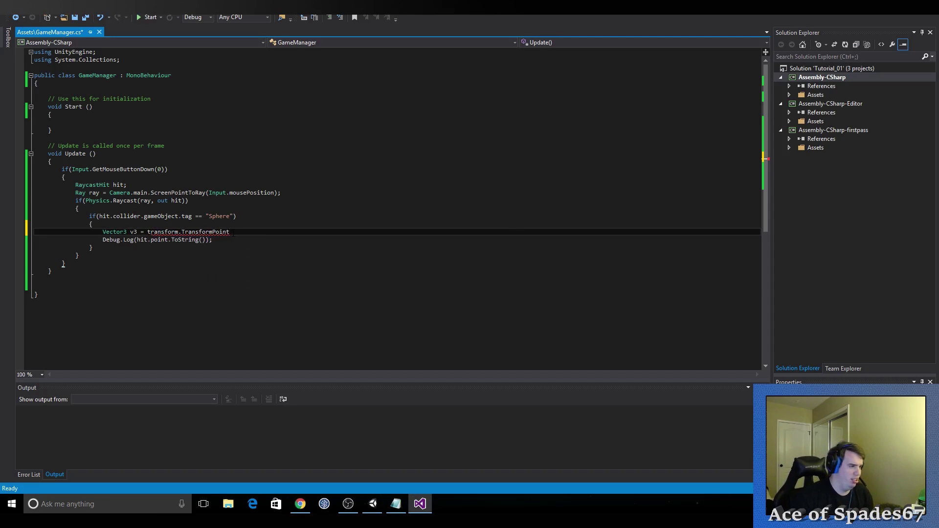
{"action": "key", "text": "ctrl+shift+Left"}
{"action": "key", "text": "ctrl+shift+Left"}
{"action": "key", "text": "BackSpace"}
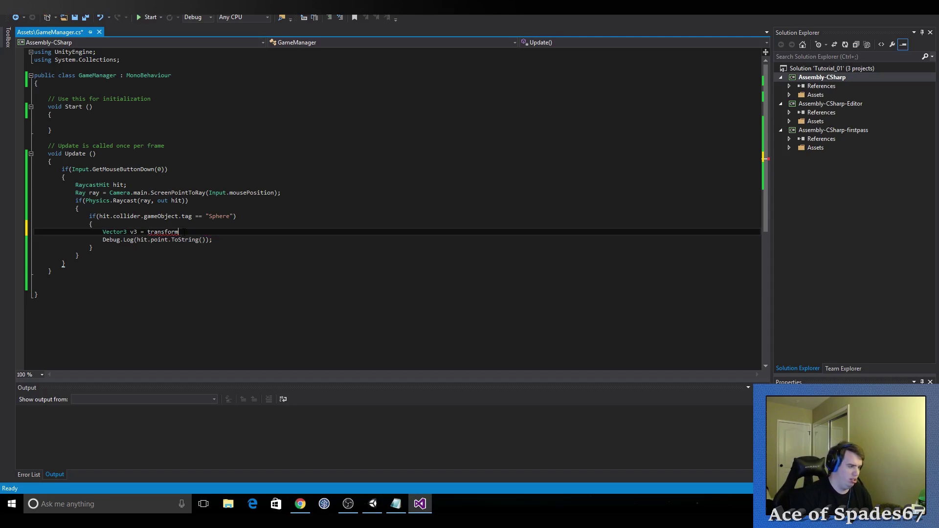
{"action": "type", "text": ".tra"}
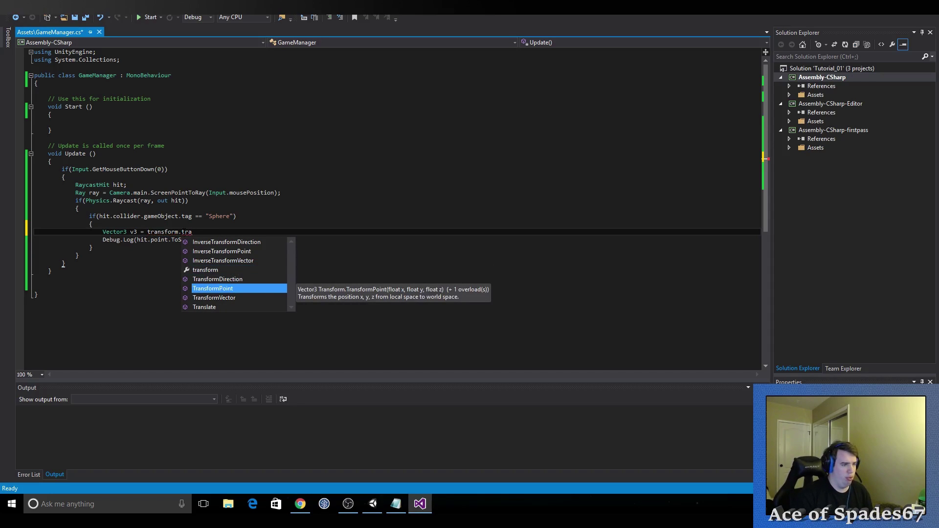
{"action": "key", "text": "Tab"}
Step: Finish the statement as v3 = transform.TransformPoint(hit.point);
{"action": "type", "text": "("}
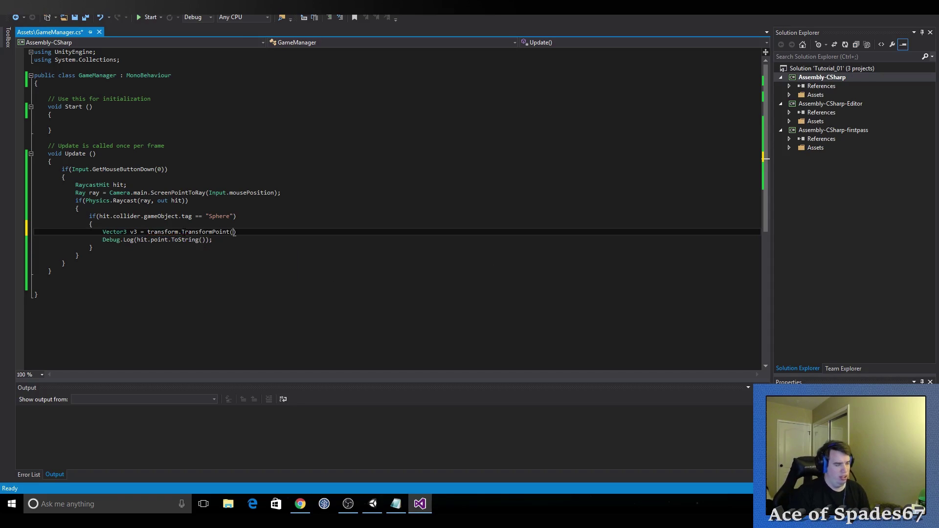
{"action": "type", "text": "hit"}
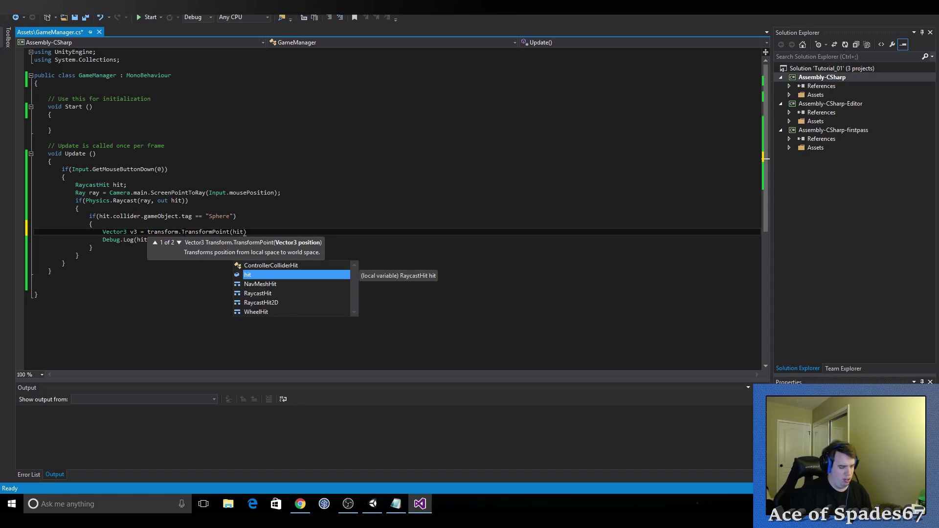
{"action": "type", "text": ".po"}
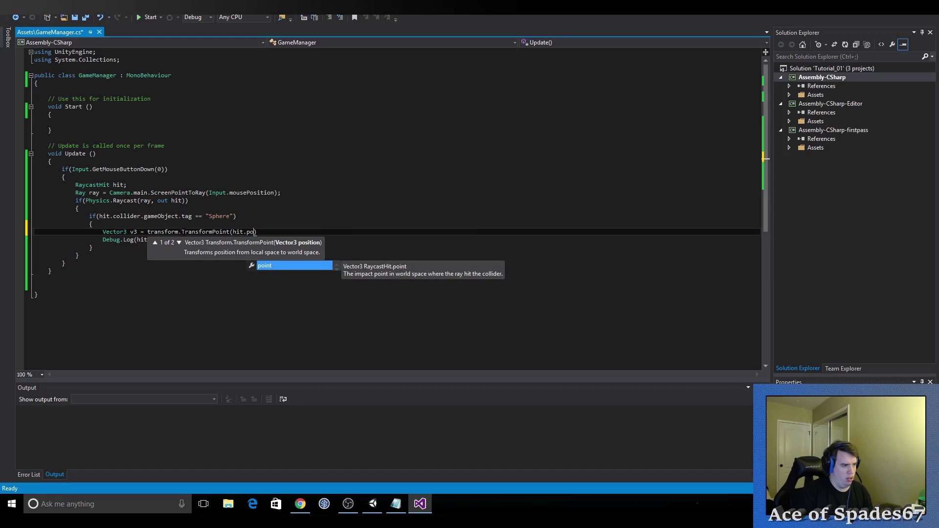
{"action": "key", "text": "Tab"}
{"action": "key", "text": "End"}
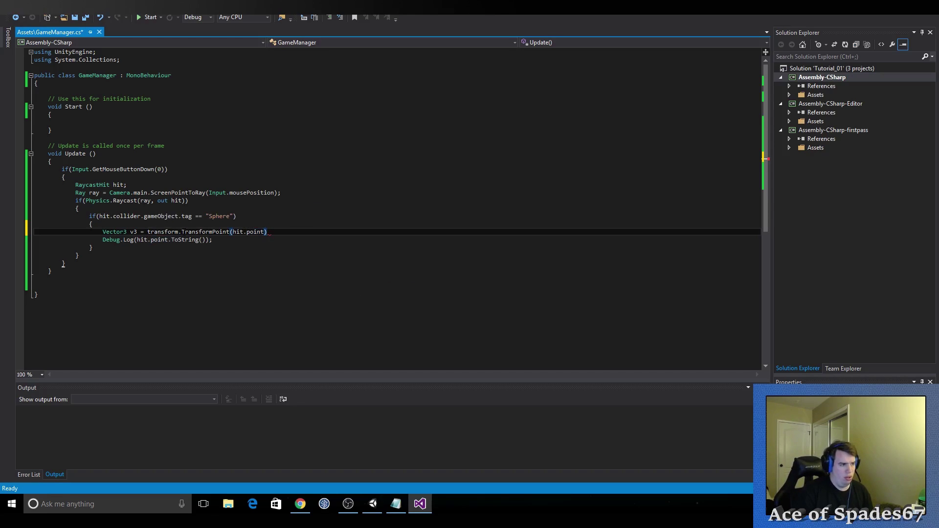
{"action": "type", "text": ";"}
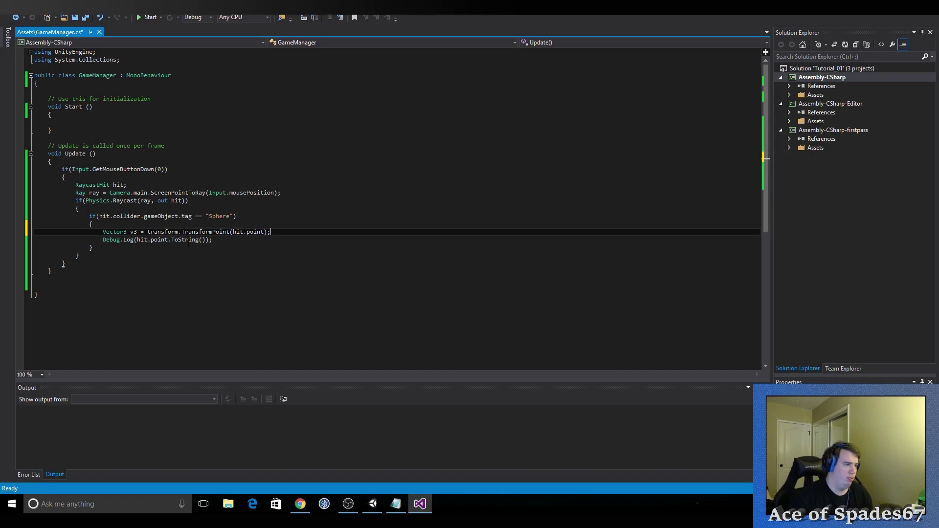
Step: Make Debug.Log print v3.ToString() instead of the hit point and save the script
{"action": "left_click", "coordinate": [142, 240]}
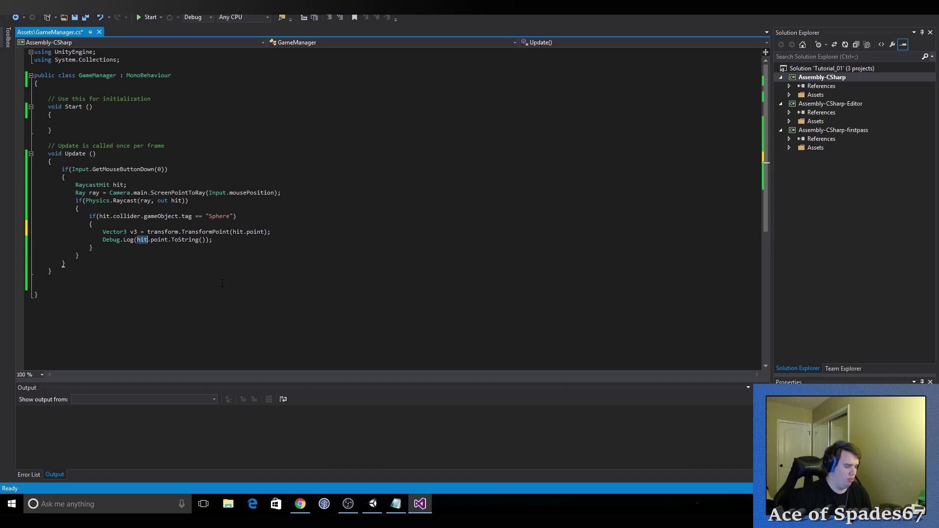
{"action": "type", "text": "v3"}
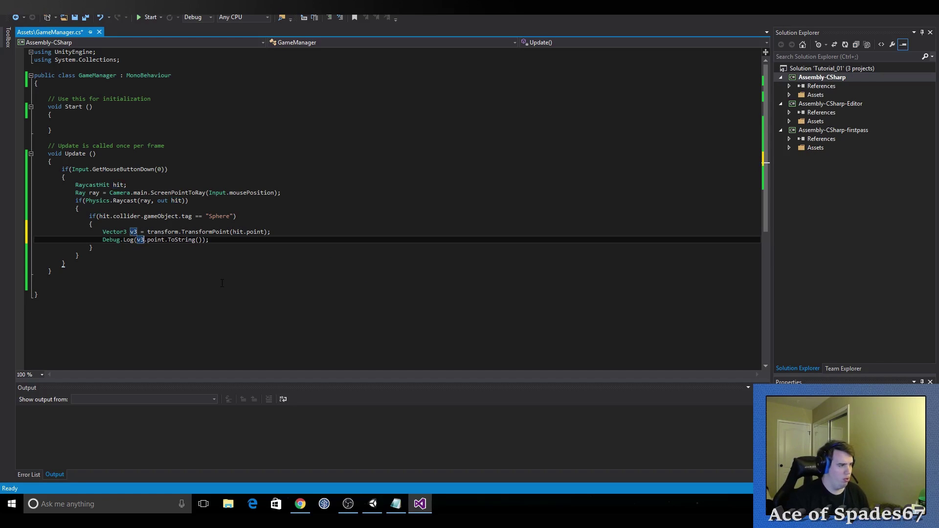
{"action": "key", "text": "ctrl+s"}
{"action": "key", "text": "Delete"}
{"action": "key", "text": "Delete"}
{"action": "key", "text": "Delete"}
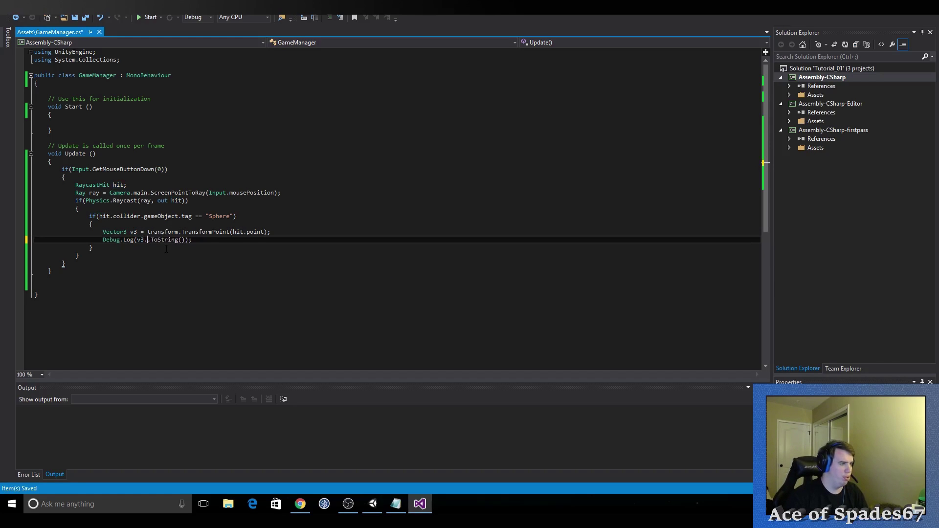
{"action": "key", "text": "ctrl+s"}
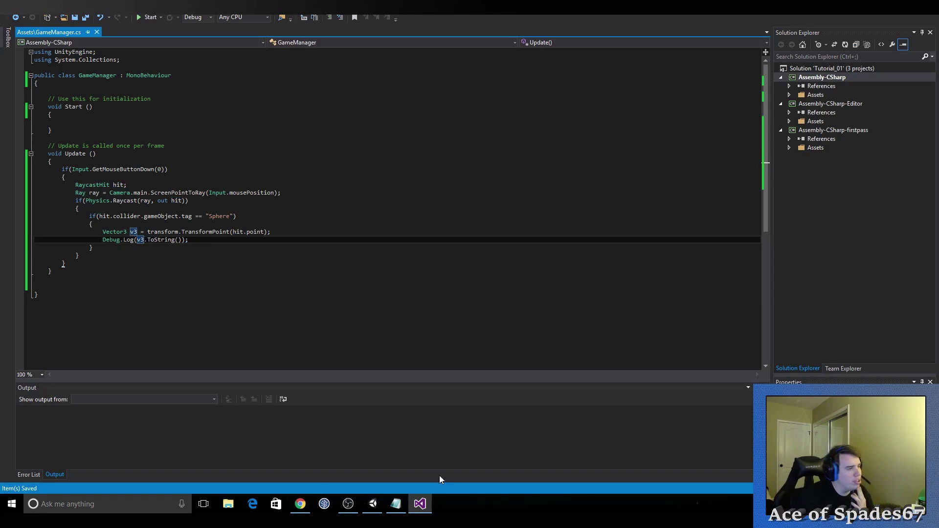
Step: Start a new line below the Vector3 line beginning with hit
{"action": "mouse_move", "coordinate": [370, 501]}
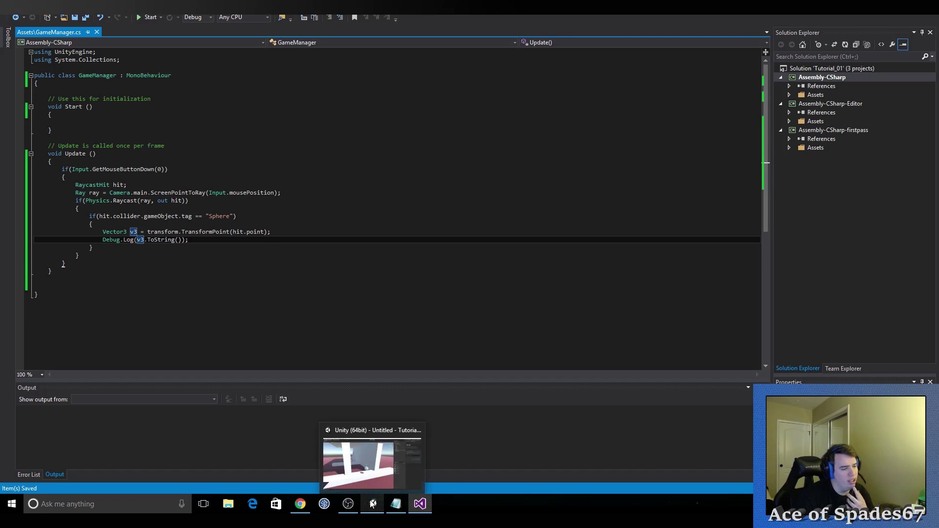
{"action": "left_click", "coordinate": [279, 234]}
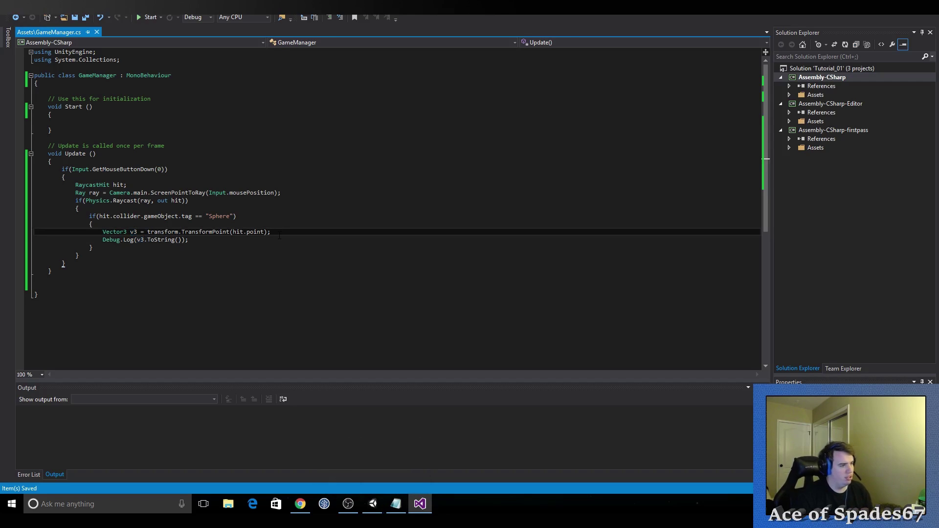
{"action": "key", "text": "Return"}
{"action": "type", "text": "hit."}
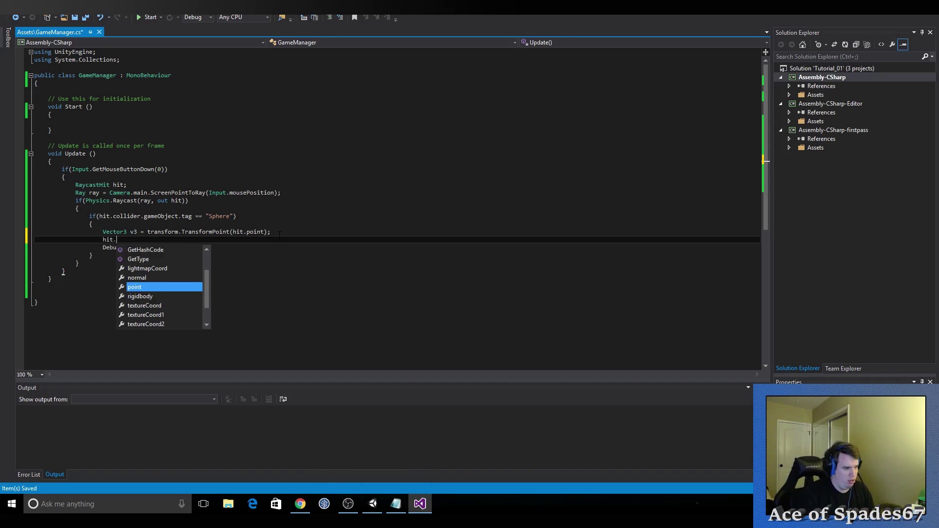
Step: Browse the RaycastHit member suggestions and complete hit.collider
{"action": "key", "text": "Down"}
{"action": "key", "text": "Down"}
{"action": "key", "text": "Down"}
{"action": "key", "text": "Down"}
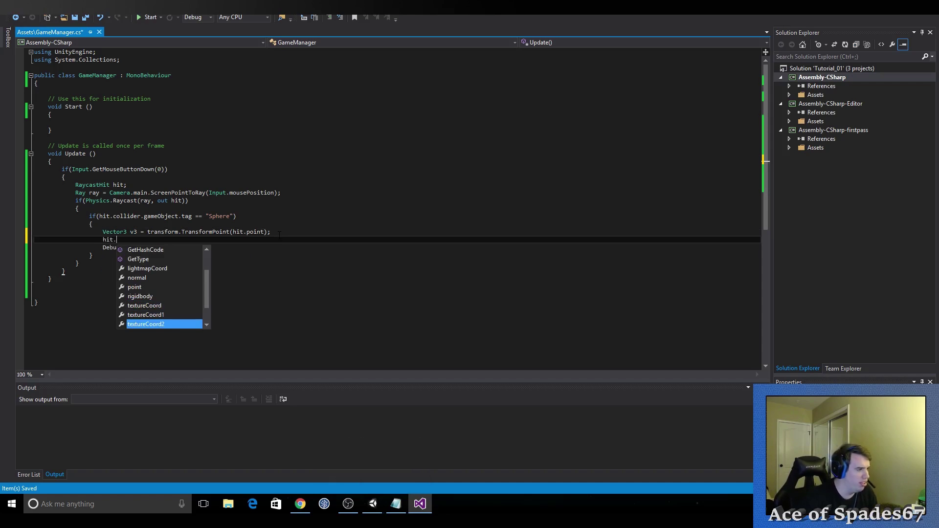
{"action": "key", "text": "Down"}
{"action": "key", "text": "Up"}
{"action": "key", "text": "Up"}
{"action": "key", "text": "Up"}
{"action": "key", "text": "Up"}
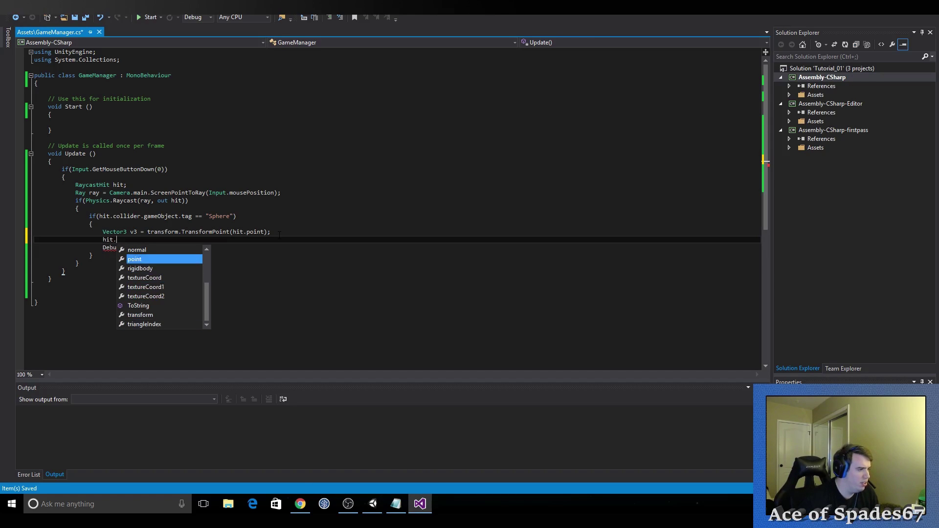
{"action": "key", "text": "Up"}
{"action": "key", "text": "Down"}
{"action": "key", "text": "Down"}
{"action": "key", "text": "Down"}
{"action": "key", "text": "Down"}
{"action": "key", "text": "Down"}
{"action": "key", "text": "Down"}
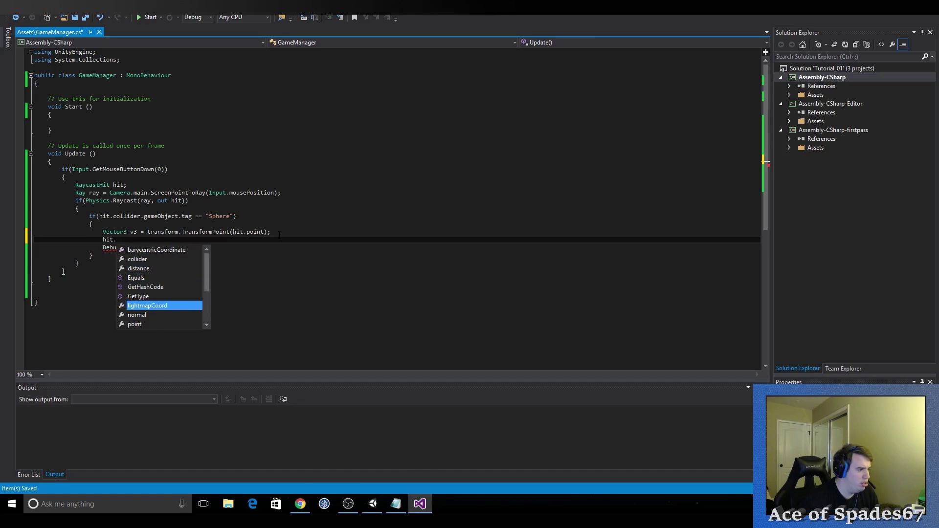
{"action": "key", "text": "Down"}
{"action": "key", "text": "Up"}
{"action": "key", "text": "Up"}
{"action": "key", "text": "Up"}
{"action": "key", "text": "Up"}
{"action": "key", "text": "Up"}
{"action": "key", "text": "Up"}
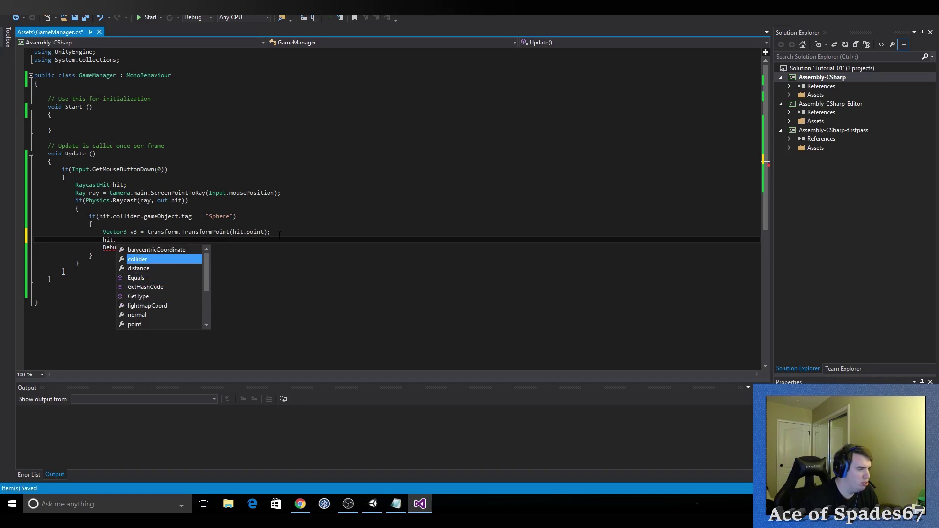
{"action": "key", "text": "Tab"}
Step: Look through the collider members like contactOffset, then erase the unfinished line and save
{"action": "type", "text": "."}
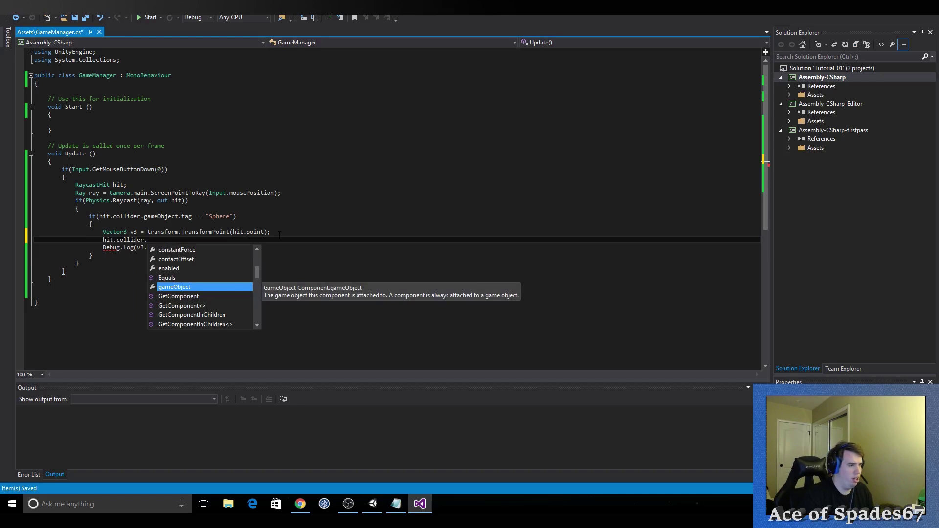
{"action": "type", "text": "p"}
{"action": "key", "text": "BackSpace"}
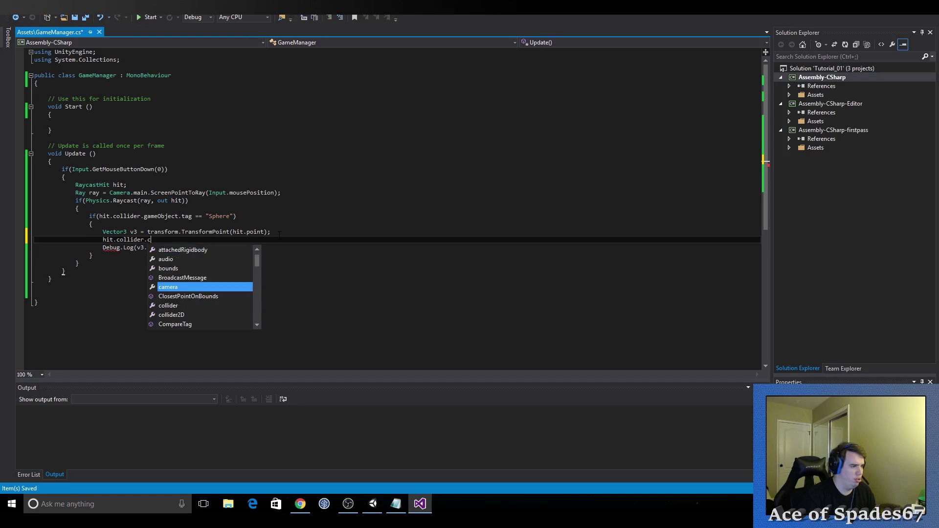
{"action": "type", "text": "con"}
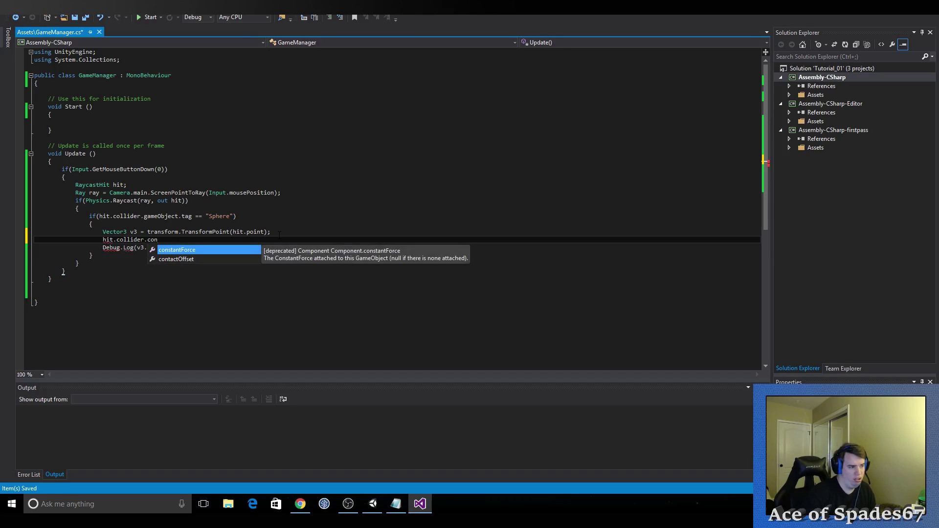
{"action": "key", "text": "Down"}
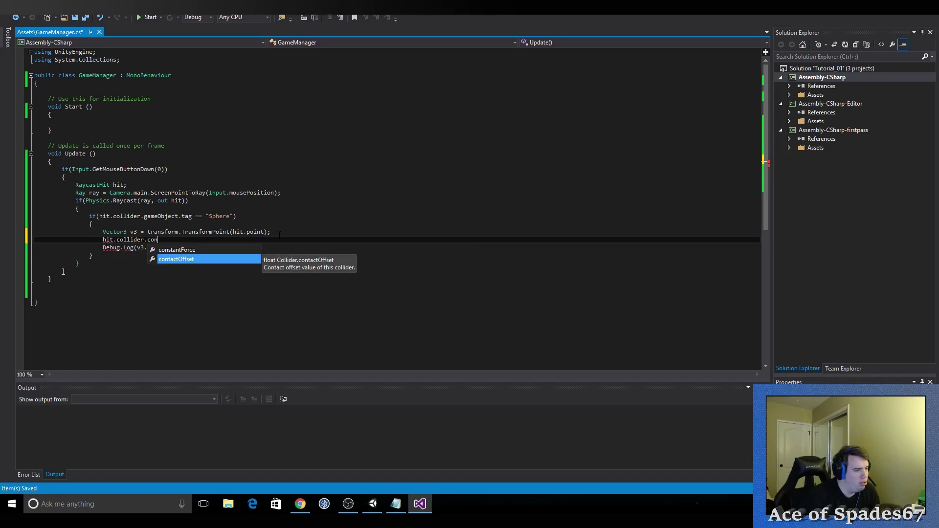
{"action": "key", "text": "BackSpace"}
{"action": "key", "text": "BackSpace"}
{"action": "key", "text": "BackSpace"}
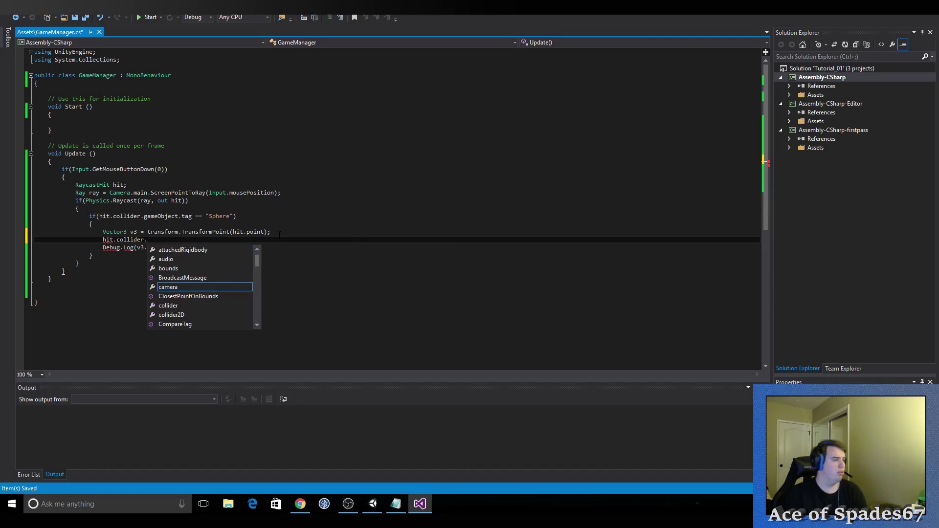
{"action": "key", "text": "Escape"}
{"action": "key", "text": "BackSpace"}
{"action": "key", "text": "BackSpace"}
{"action": "key", "text": "BackSpace"}
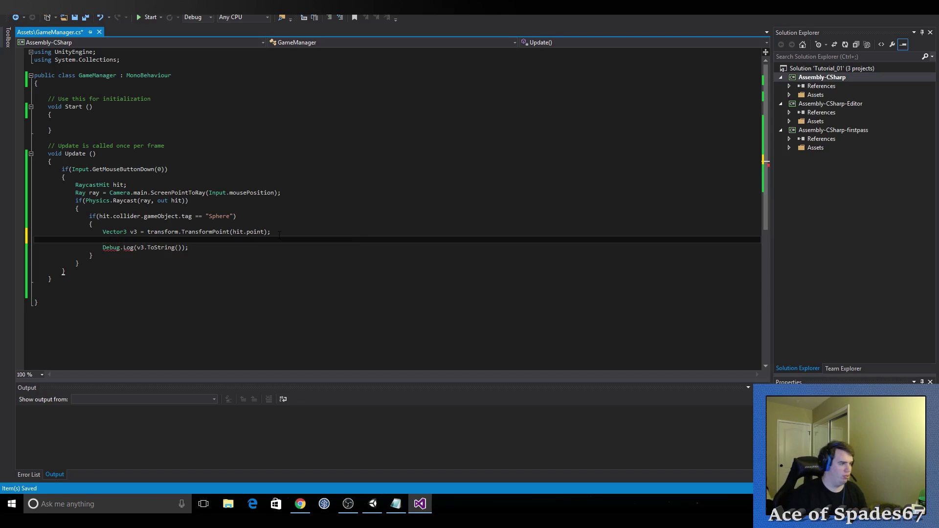
{"action": "key", "text": "ctrl+s"}
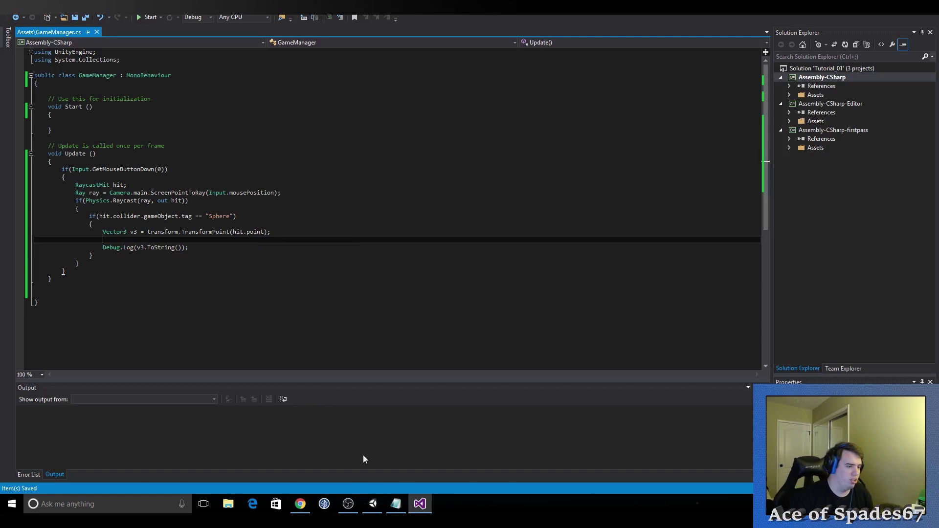
{"action": "left_click", "coordinate": [373, 505]}
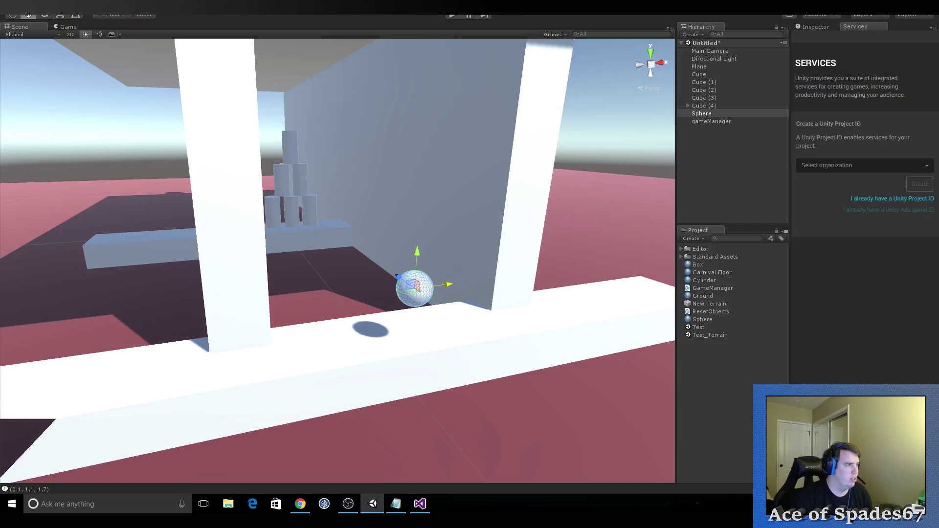
{"action": "left_click", "coordinate": [450, 16]}
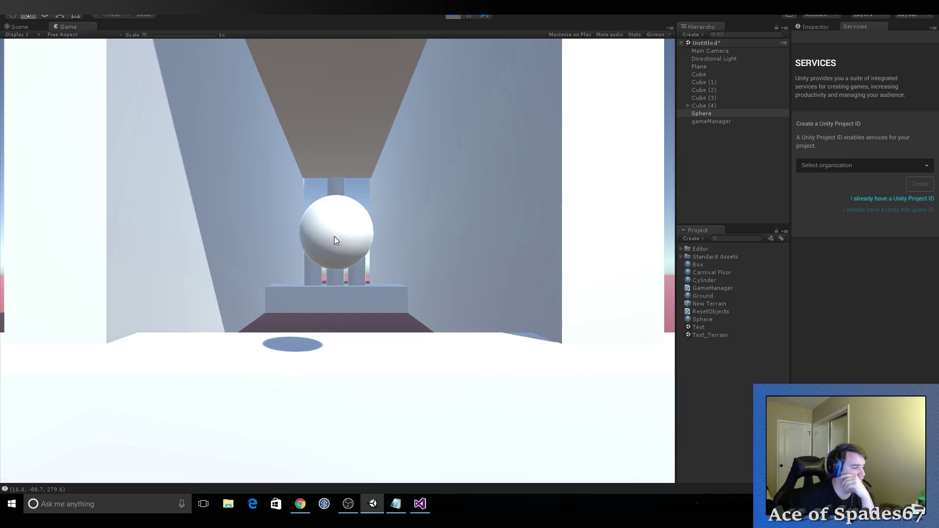
{"action": "left_click", "coordinate": [824, 27]}
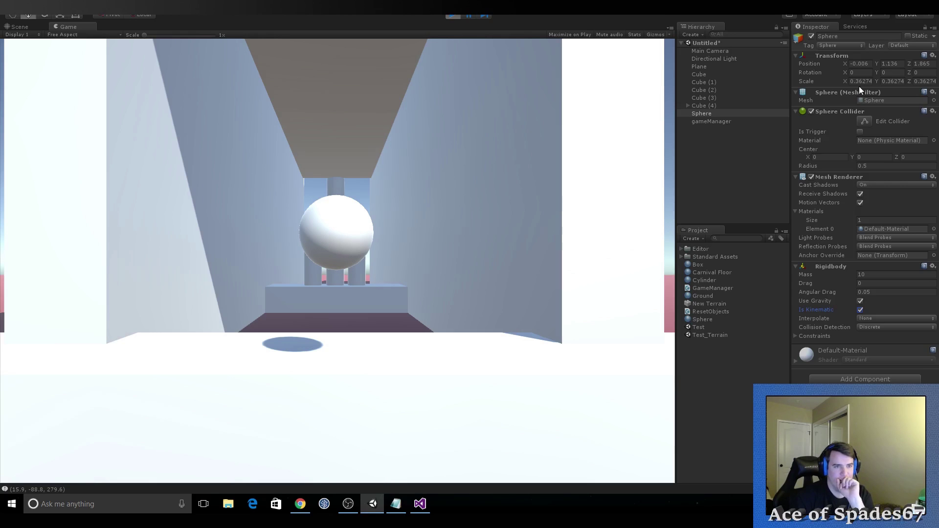
{"action": "left_click", "coordinate": [449, 18]}
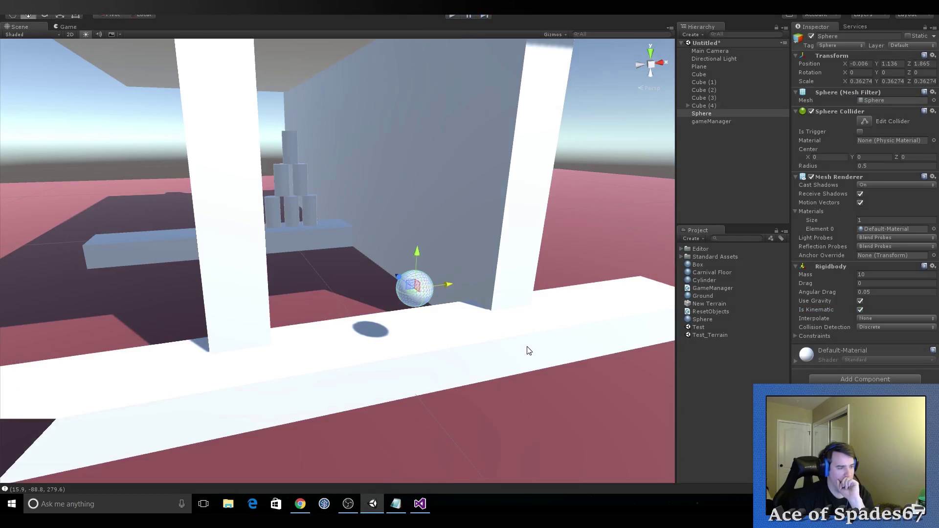
{"action": "key", "text": "alt+Tab"}
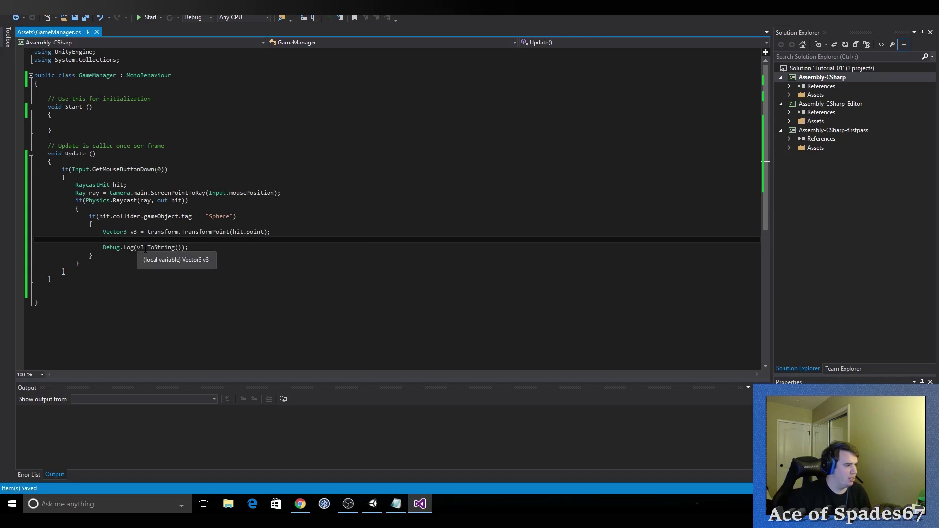
Step: Replace v3 with hit.point in the Debug.Log call, then return to the Unity editor
{"action": "left_click", "coordinate": [144, 247]}
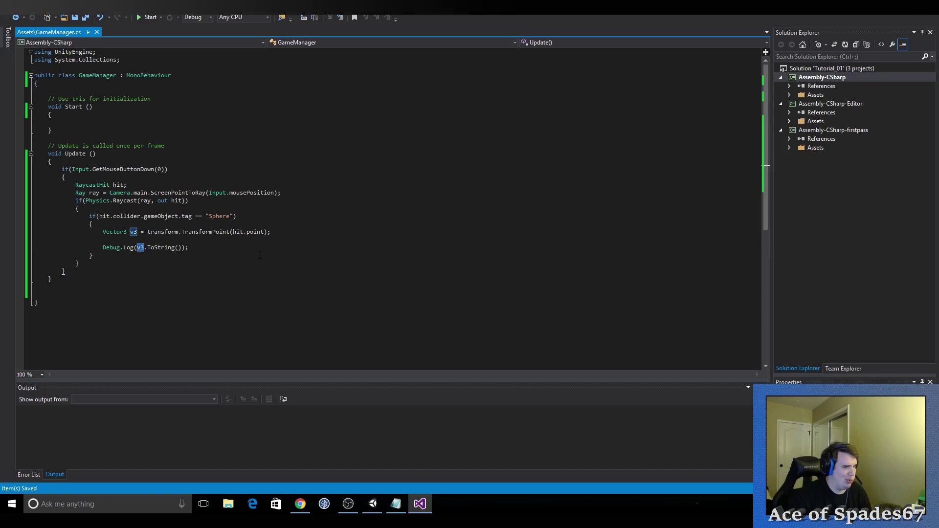
{"action": "left_click", "coordinate": [373, 504]}
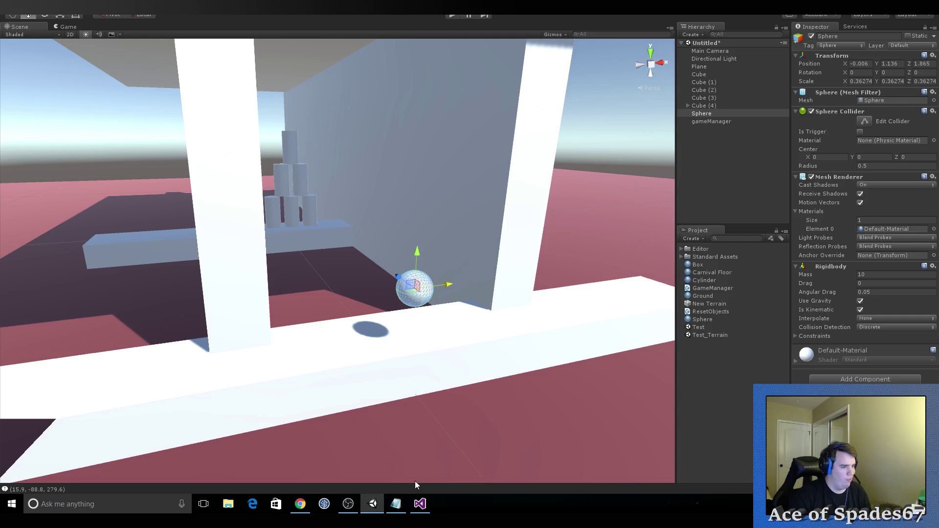
{"action": "left_click", "coordinate": [420, 503]}
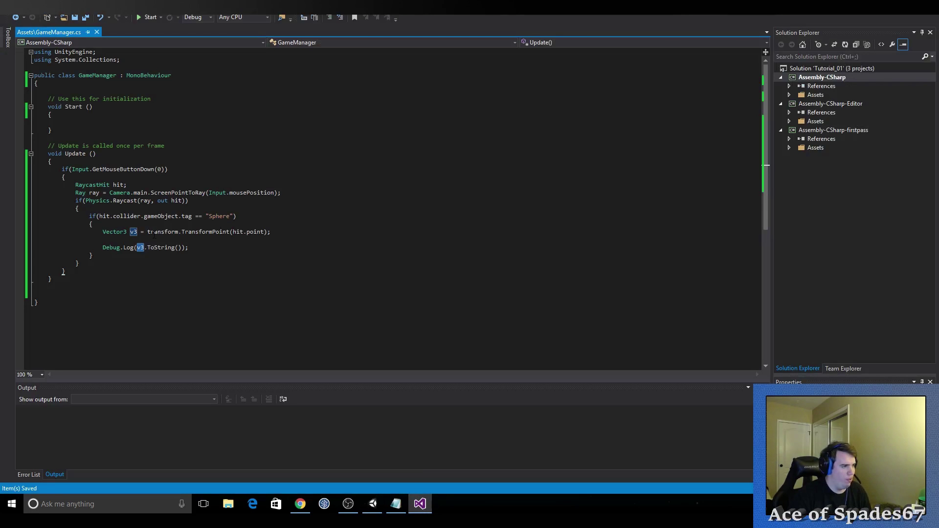
{"action": "key", "text": "BackSpace"}
{"action": "key", "text": "BackSpace"}
{"action": "type", "text": "hit"}
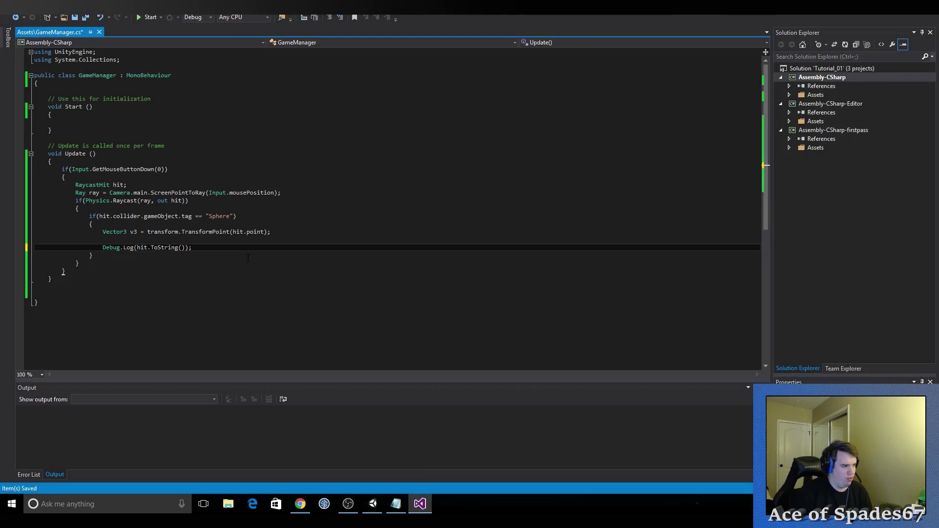
{"action": "type", "text": ".po"}
{"action": "key", "text": "Tab"}
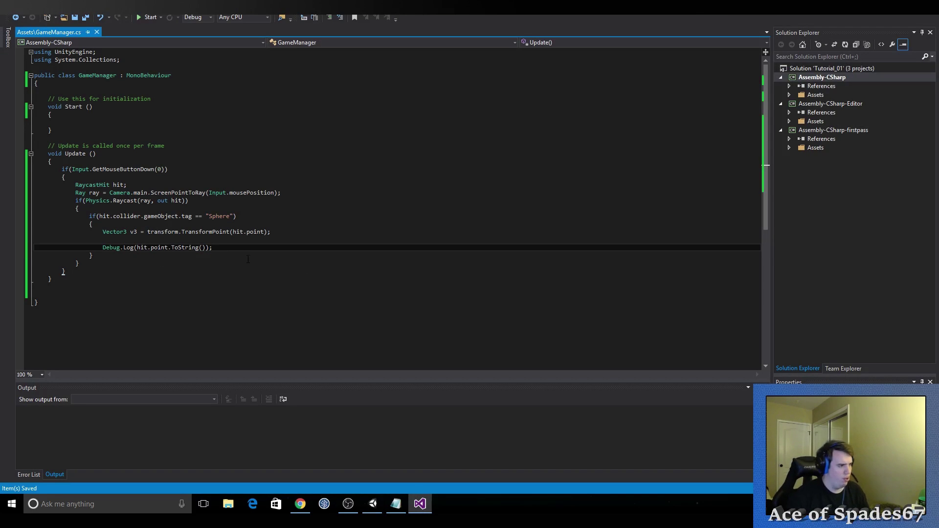
{"action": "left_click", "coordinate": [373, 503]}
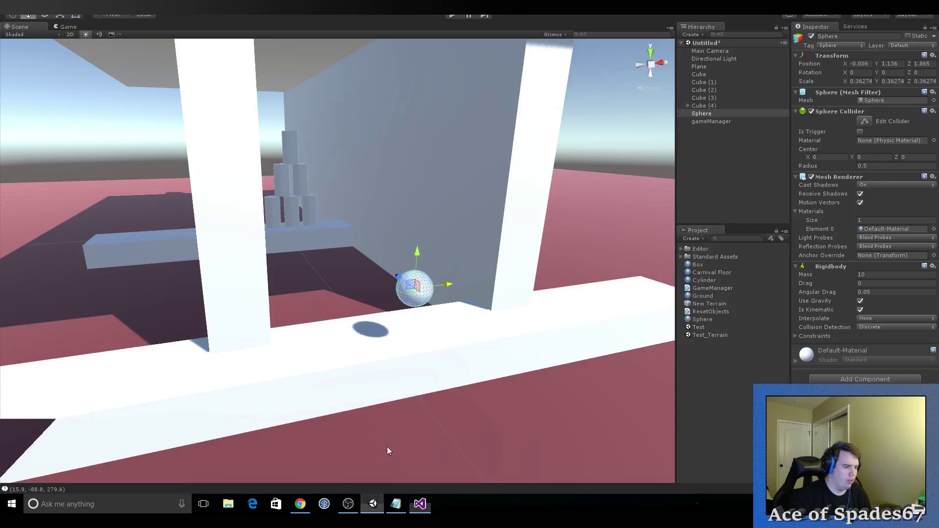
Step: Play the scene, click the sphere to log hit points like (0.1, 1.1, 1.8), then stop
{"action": "left_click", "coordinate": [453, 15]}
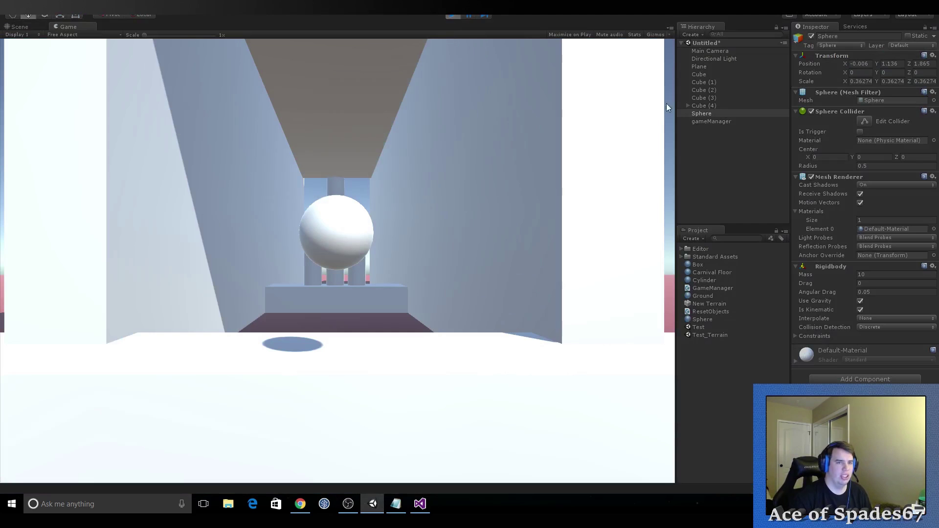
{"action": "left_click", "coordinate": [341, 229]}
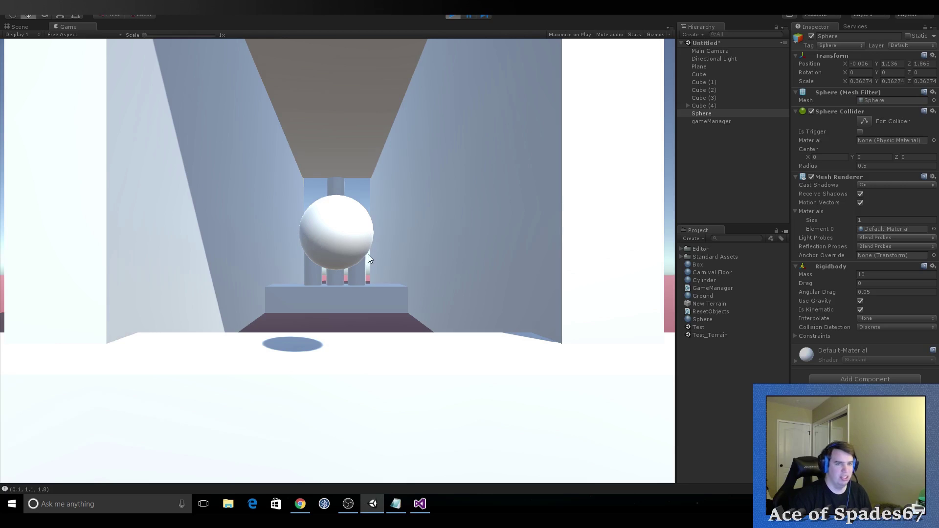
{"action": "left_click", "coordinate": [453, 16]}
Step: Delete the Vector3 v3 TransformPoint line, tidy Debug.Log's indentation and add an empty line after the brace
{"action": "left_click", "coordinate": [420, 503]}
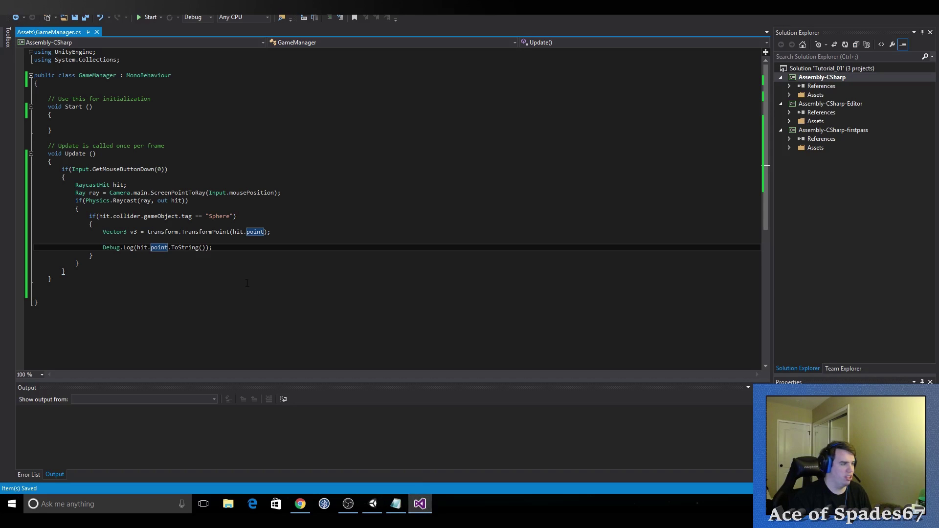
{"action": "left_click_drag", "start_coordinate": [271, 234], "coordinate": [111, 226]}
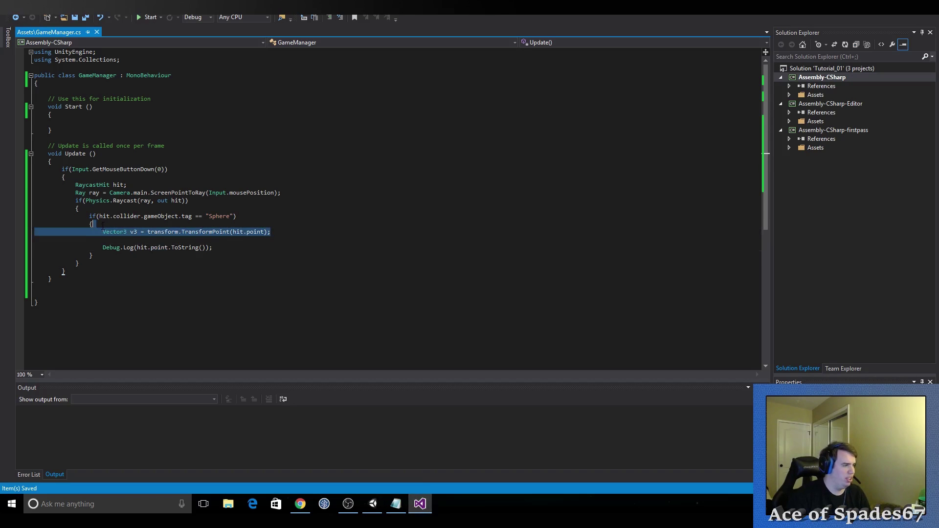
{"action": "key", "text": "BackSpace"}
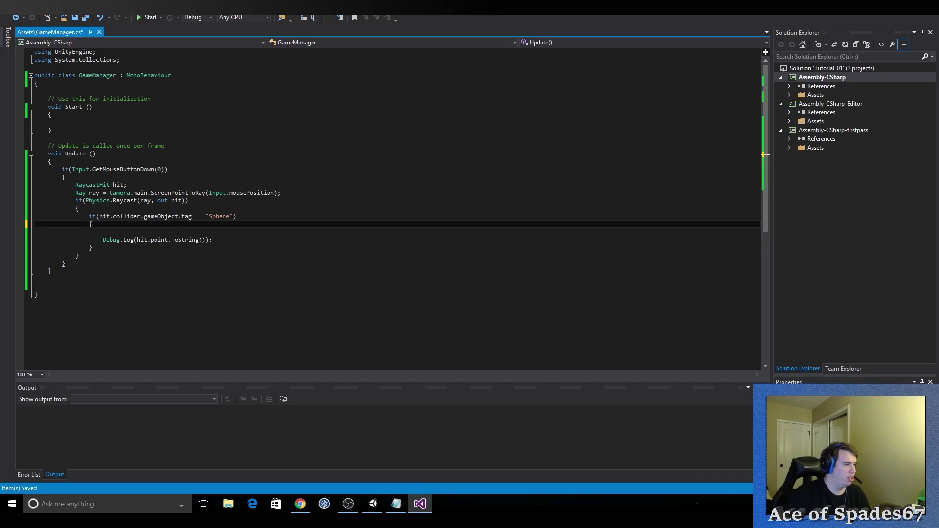
{"action": "left_click", "coordinate": [103, 239]}
{"action": "key", "text": "BackSpace"}
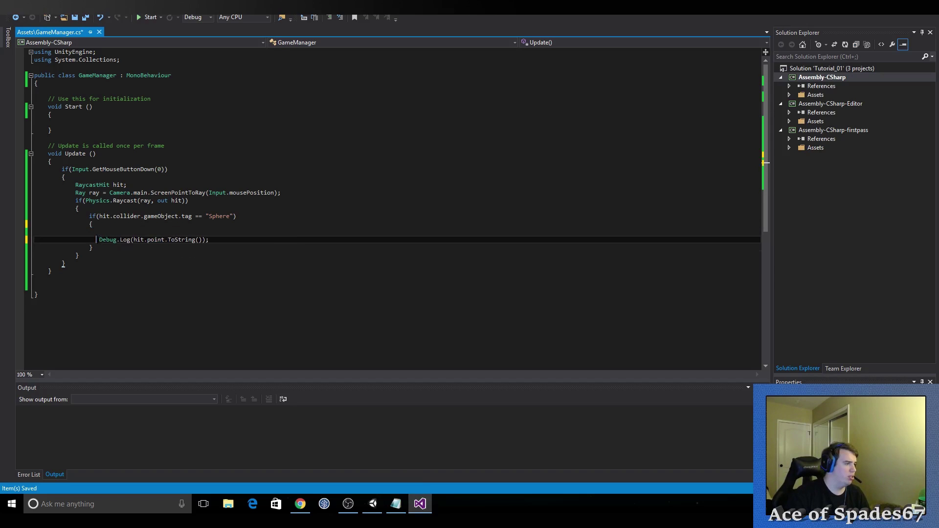
{"action": "key", "text": "BackSpace"}
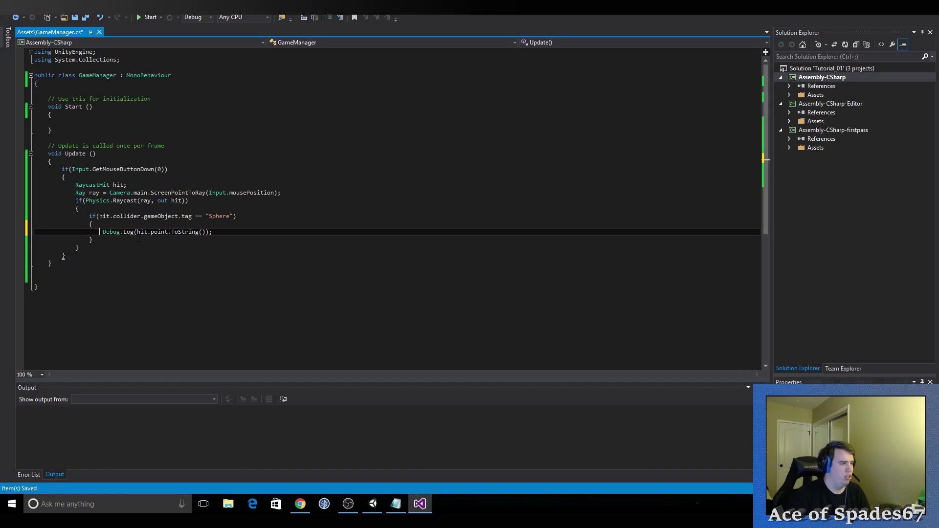
{"action": "key", "text": "BackSpace"}
{"action": "left_click", "coordinate": [102, 225]}
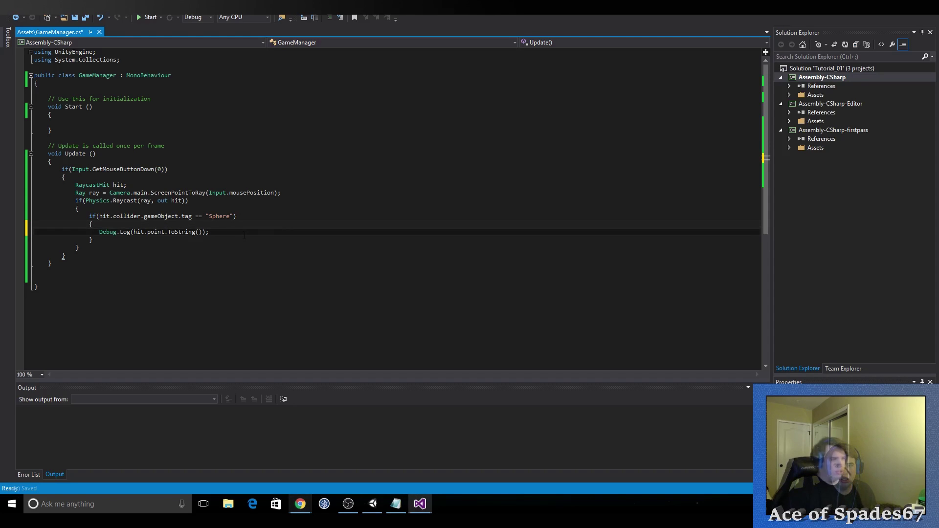
{"action": "key", "text": "Return"}
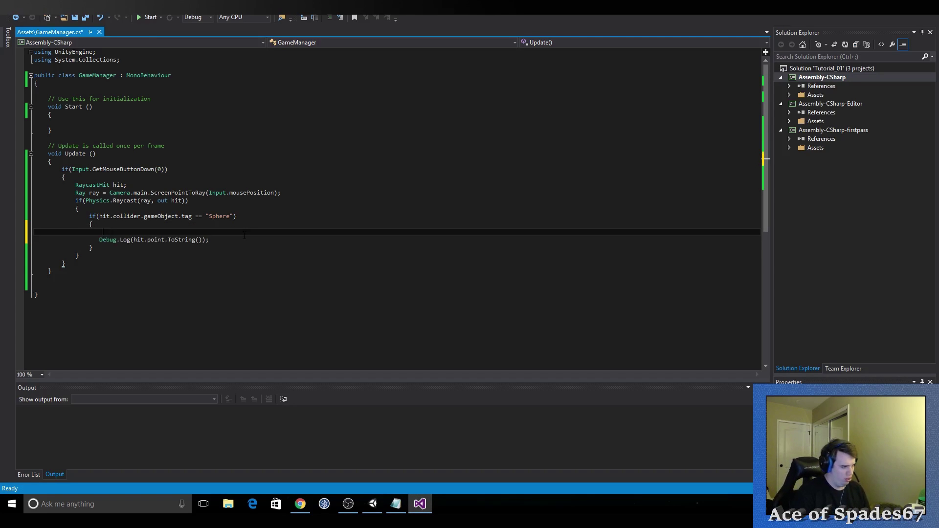
Step: Declare Vector3 dir = Vector3.zero; inside the Sphere check, fixing its indentation
{"action": "type", "text": "Vector3"}
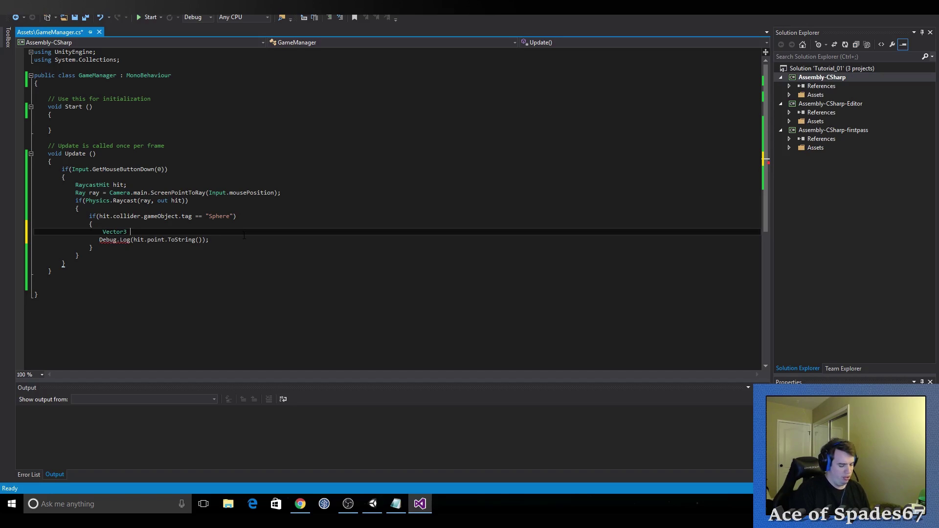
{"action": "type", "text": "dir"}
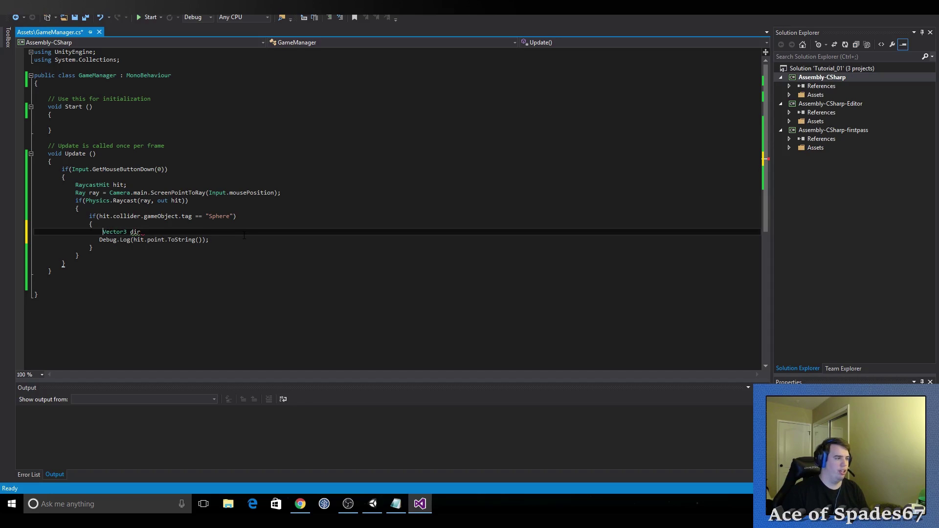
{"action": "key", "text": "BackSpace"}
{"action": "key", "text": "End"}
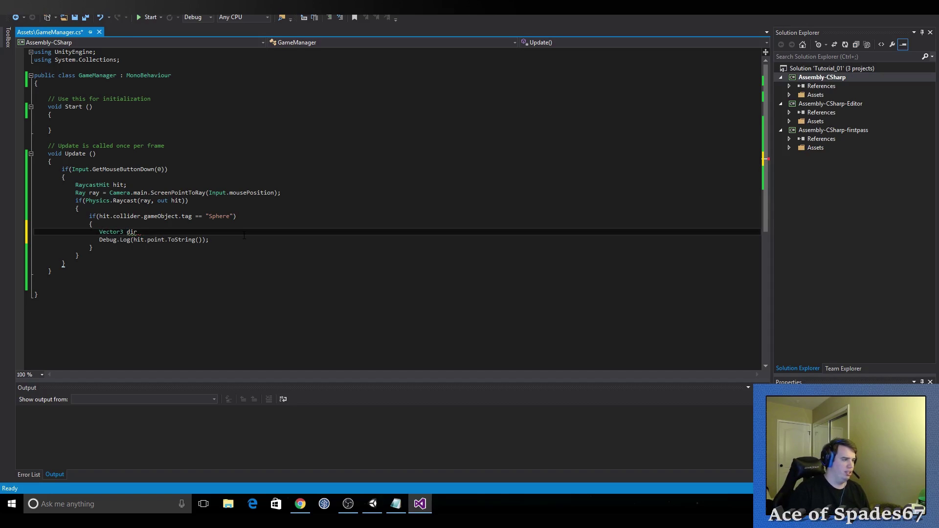
{"action": "key", "text": "Home"}
{"action": "key", "text": "BackSpace"}
{"action": "key", "text": "BackSpace"}
{"action": "key", "text": "BackSpace"}
{"action": "key", "text": "BackSpace"}
{"action": "key", "text": "BackSpace"}
{"action": "key", "text": "BackSpace"}
{"action": "key", "text": "BackSpace"}
{"action": "key", "text": "BackSpace"}
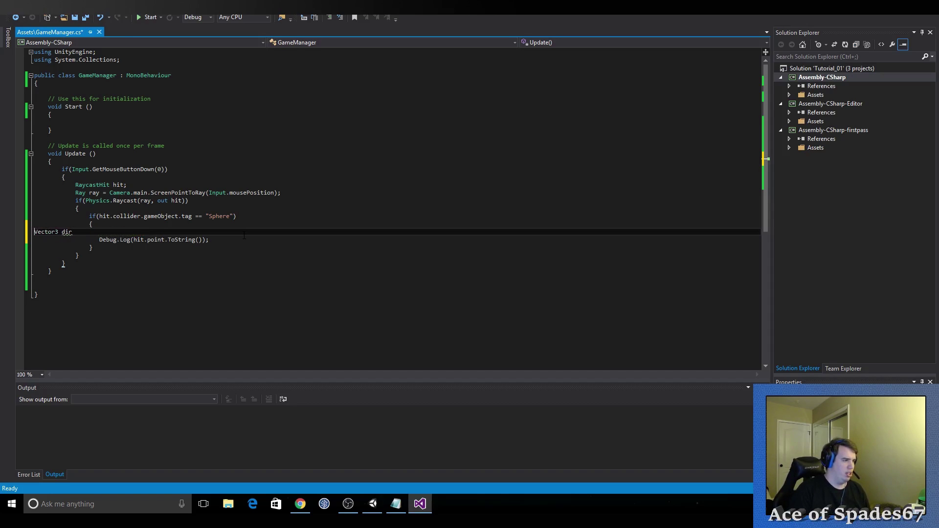
{"action": "key", "text": "BackSpace"}
{"action": "key", "text": "Return"}
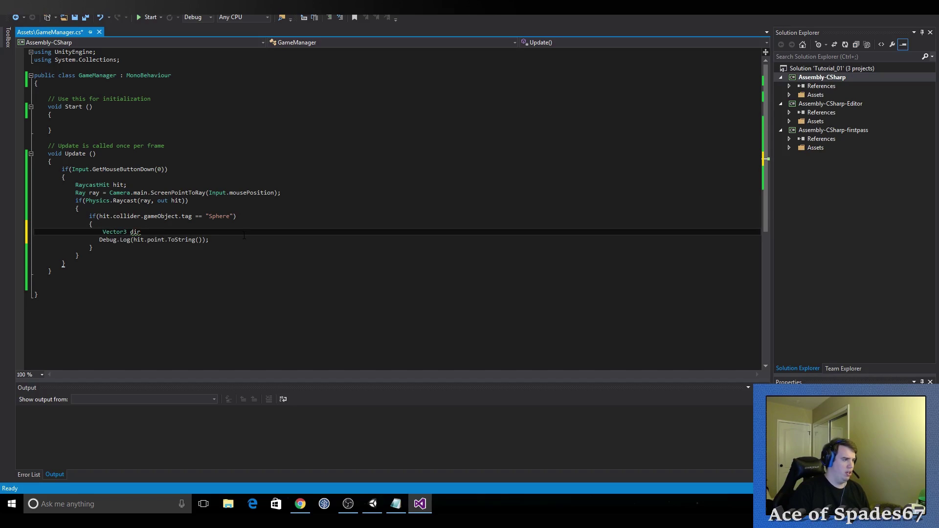
{"action": "key", "text": "Down"}
{"action": "key", "text": "Home"}
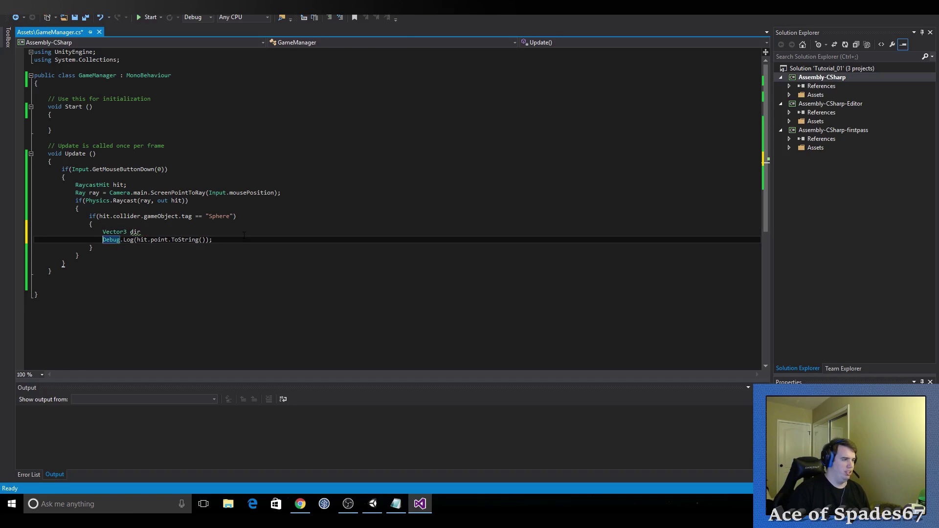
{"action": "left_click", "coordinate": [197, 232]}
{"action": "type", "text": "= "}
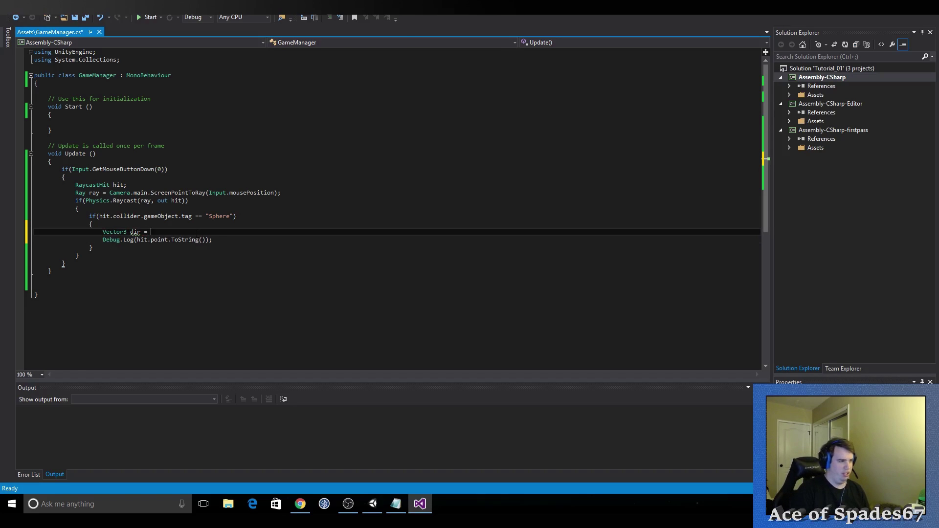
{"action": "type", "text": "Vector3"}
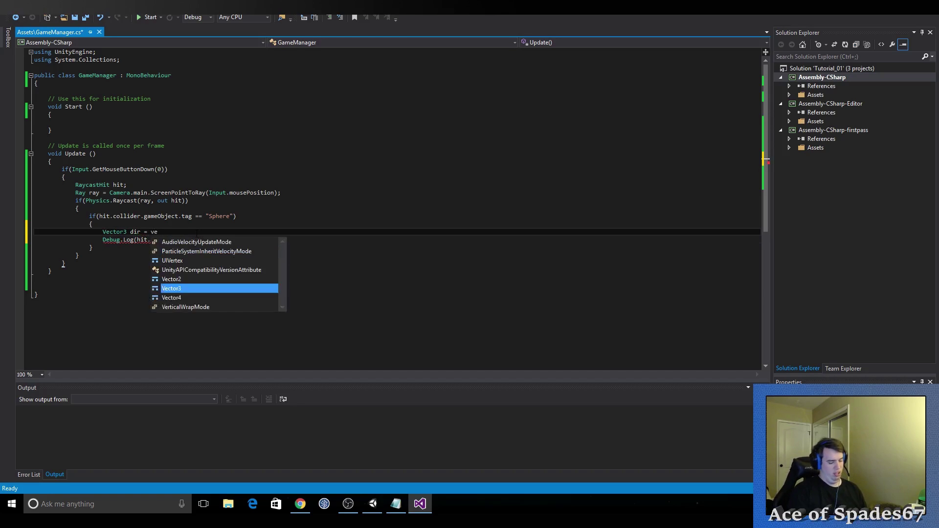
{"action": "type", "text": ".z"}
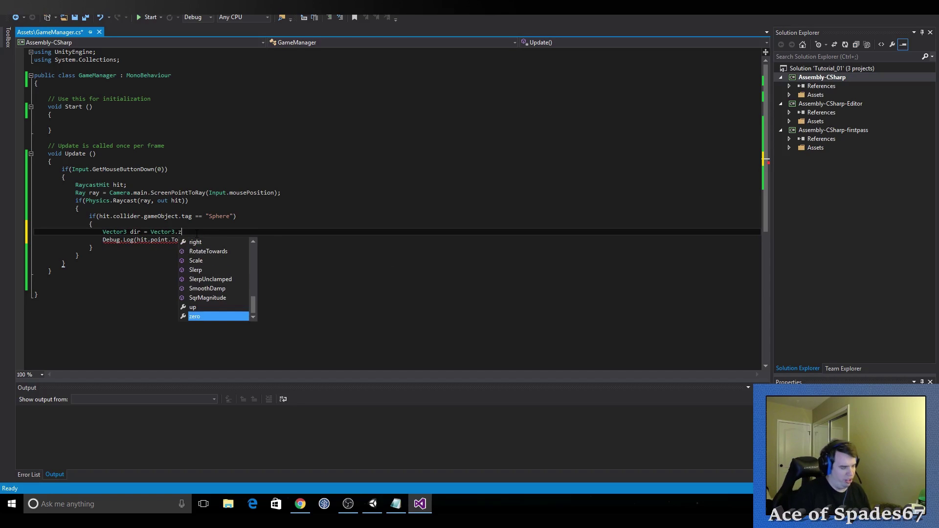
{"action": "type", "text": "ero;"}
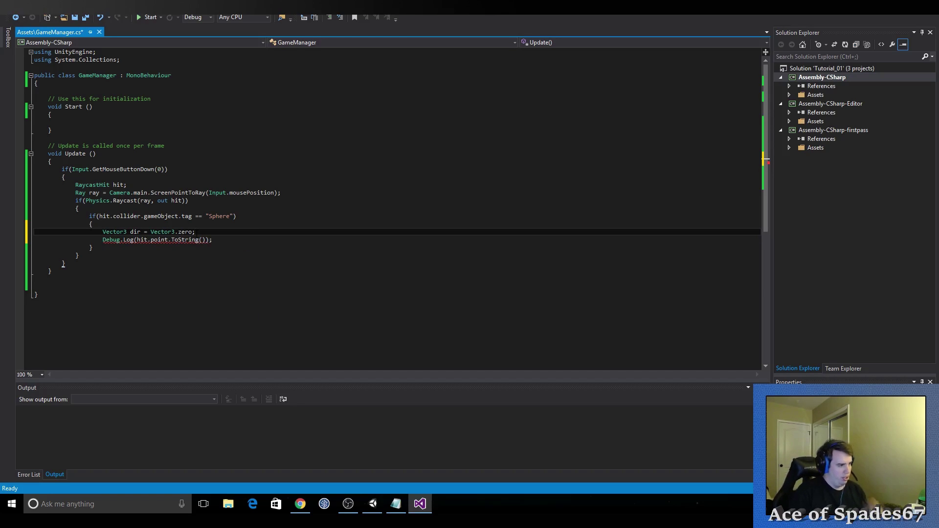
{"action": "key", "text": "Return"}
Step: Begin the assignment dir = () below it, trying hit suggestions inside the parentheses
{"action": "type", "text": "dir"}
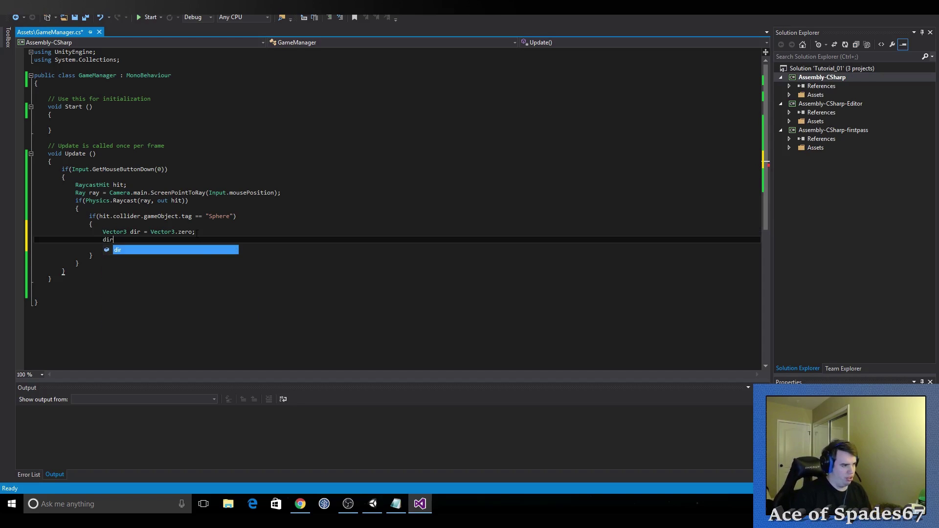
{"action": "type", "text": " ="}
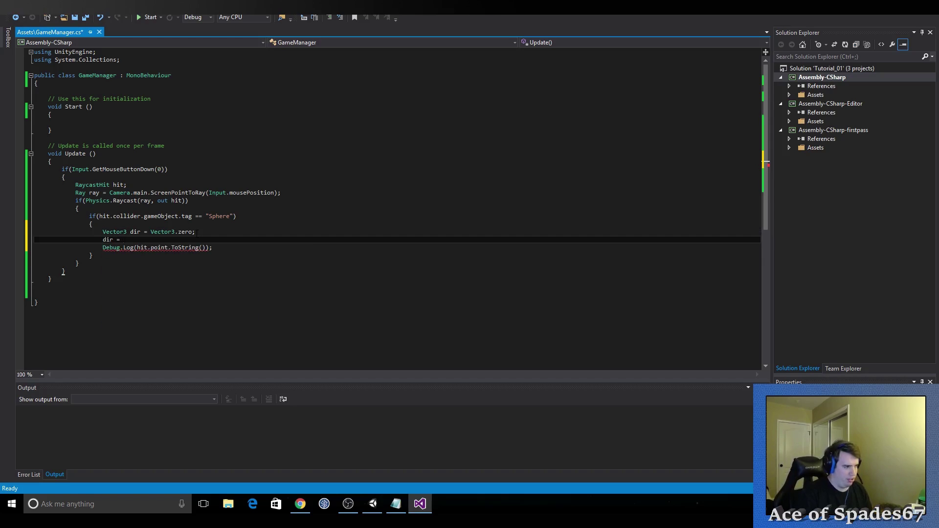
{"action": "type", "text": "("}
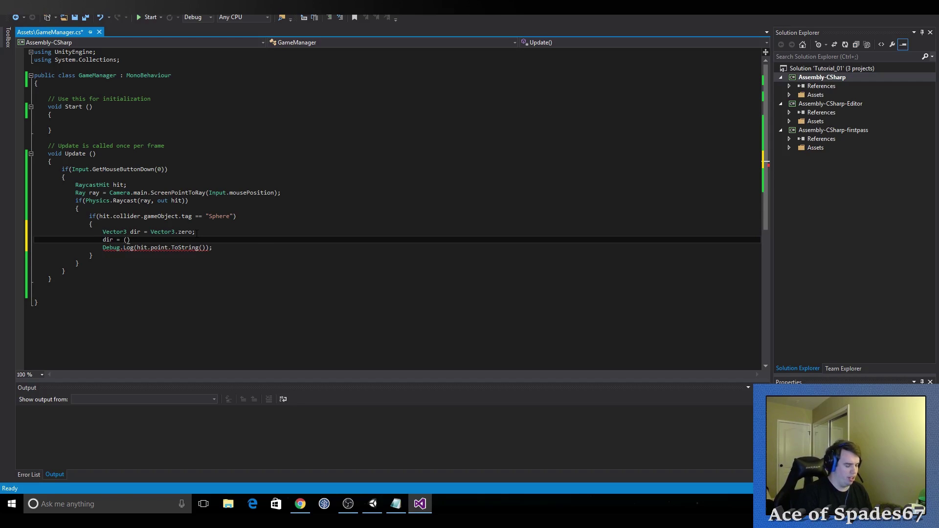
{"action": "type", "text": "Contr."}
{"action": "type", "text": "p"}
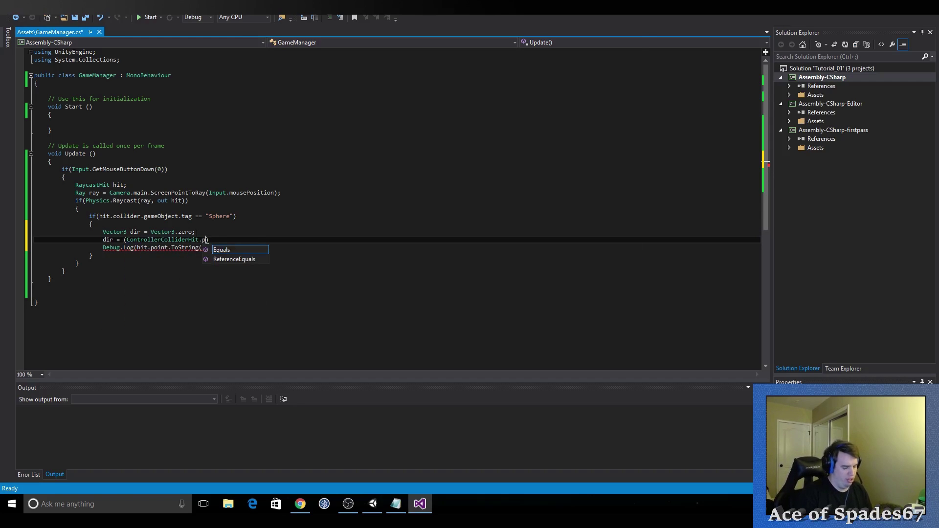
{"action": "key", "text": "BackSpace"}
{"action": "key", "text": "BackSpace"}
{"action": "key", "text": "BackSpace"}
{"action": "key", "text": "BackSpace"}
{"action": "key", "text": "BackSpace"}
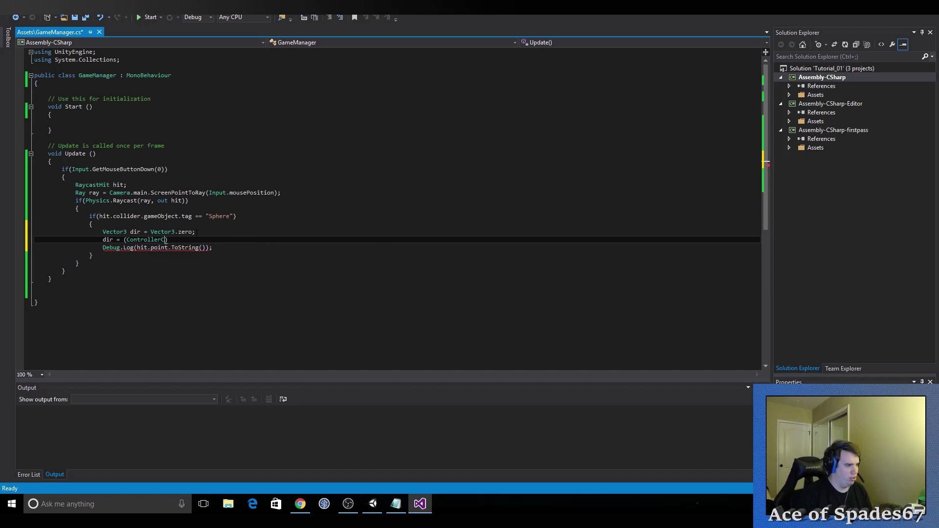
{"action": "key", "text": "BackSpace"}
{"action": "key", "text": "BackSpace"}
{"action": "key", "text": "BackSpace"}
{"action": "key", "text": "BackSpace"}
{"action": "key", "text": "BackSpace"}
{"action": "key", "text": "BackSpace"}
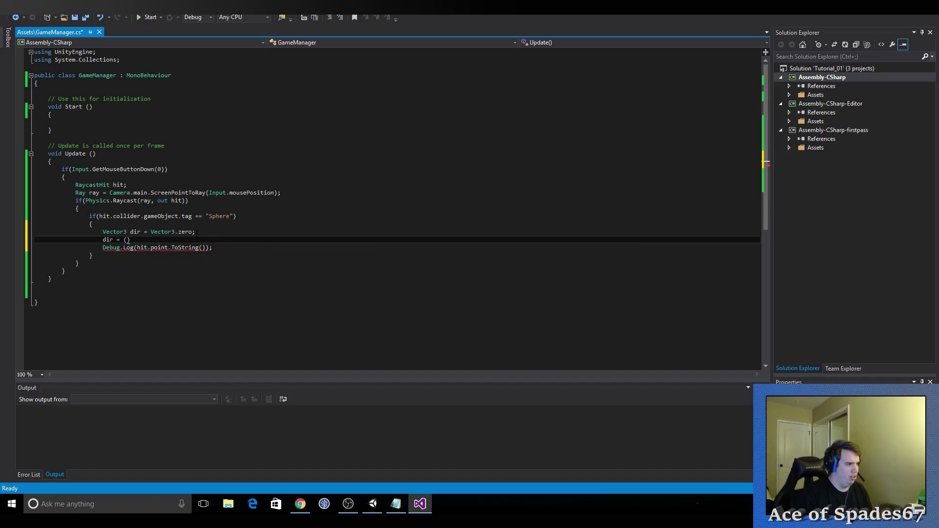
{"action": "type", "text": "hit"}
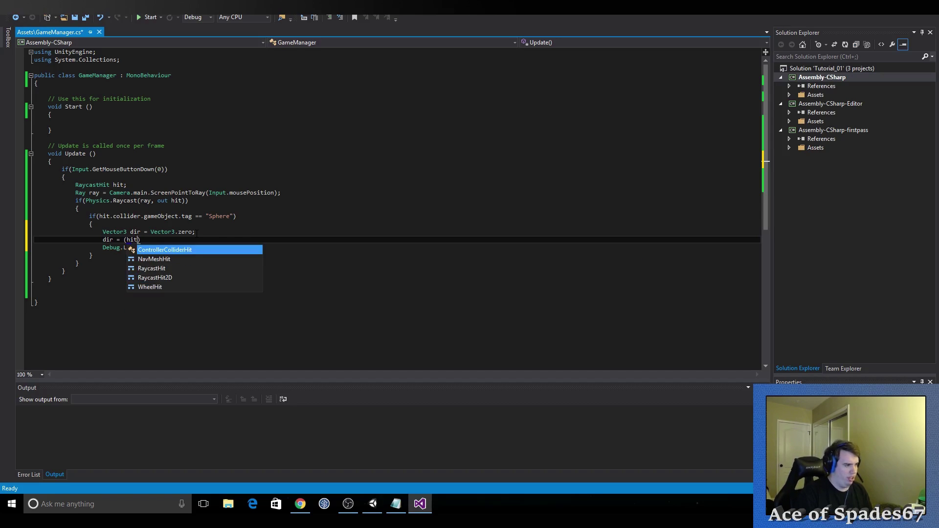
{"action": "key", "text": "BackSpace"}
{"action": "key", "text": "BackSpace"}
{"action": "key", "text": "BackSpace"}
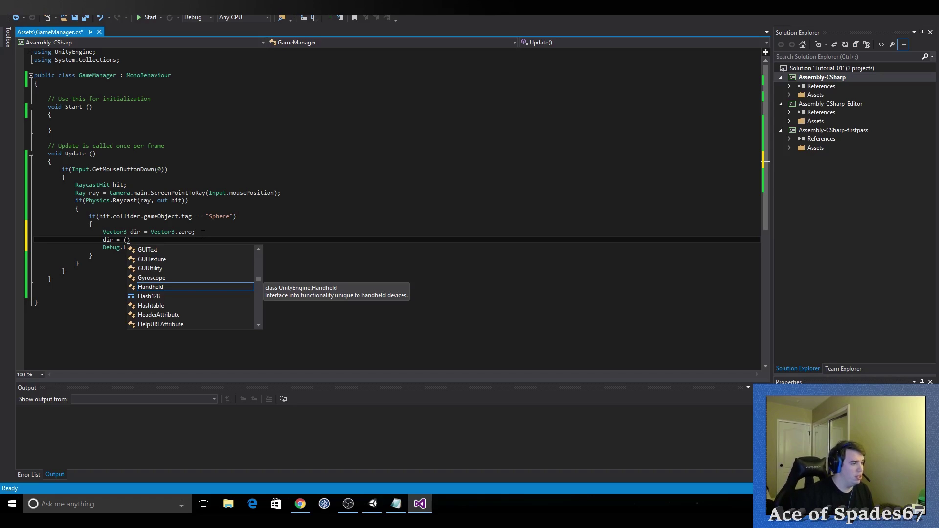
{"action": "left_click", "coordinate": [204, 232]}
{"action": "key", "text": "Down"}
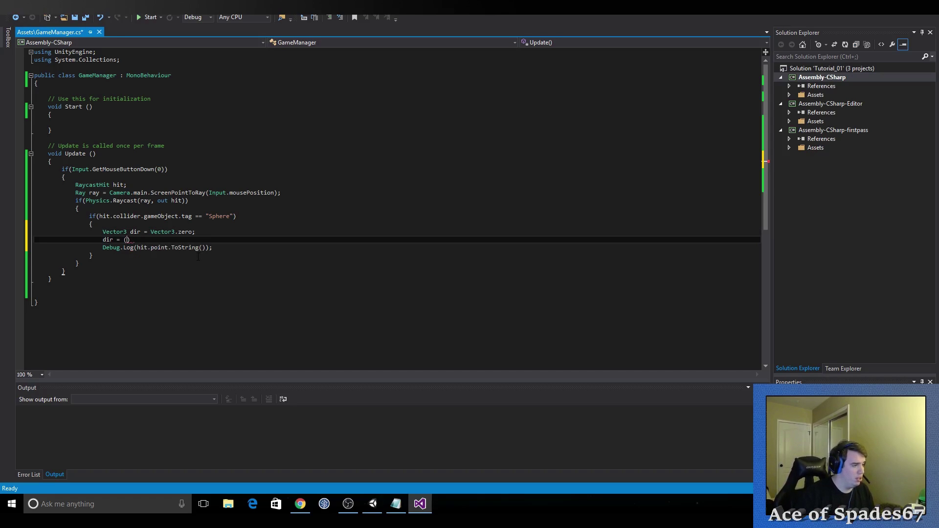
{"action": "type", "text": "hit"}
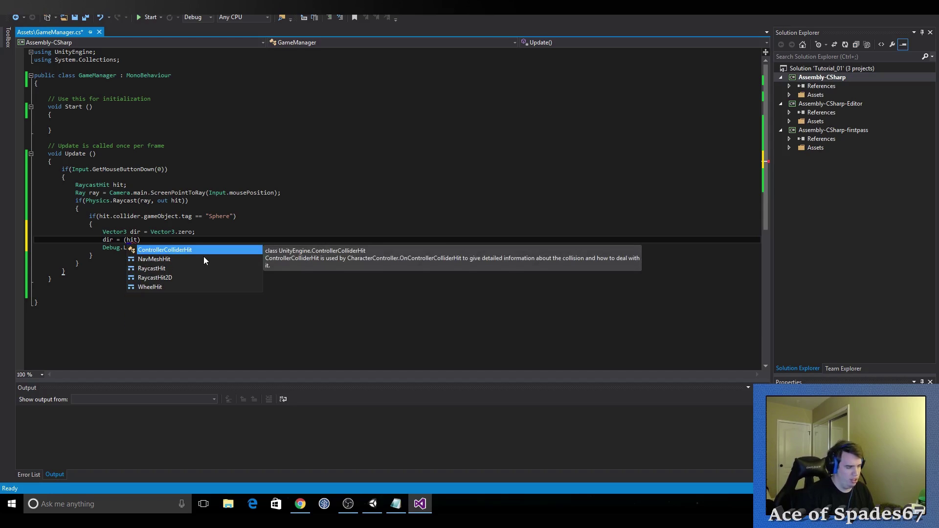
{"action": "key", "text": "Down"}
{"action": "key", "text": "Down"}
{"action": "key", "text": "Down"}
{"action": "key", "text": "Down"}
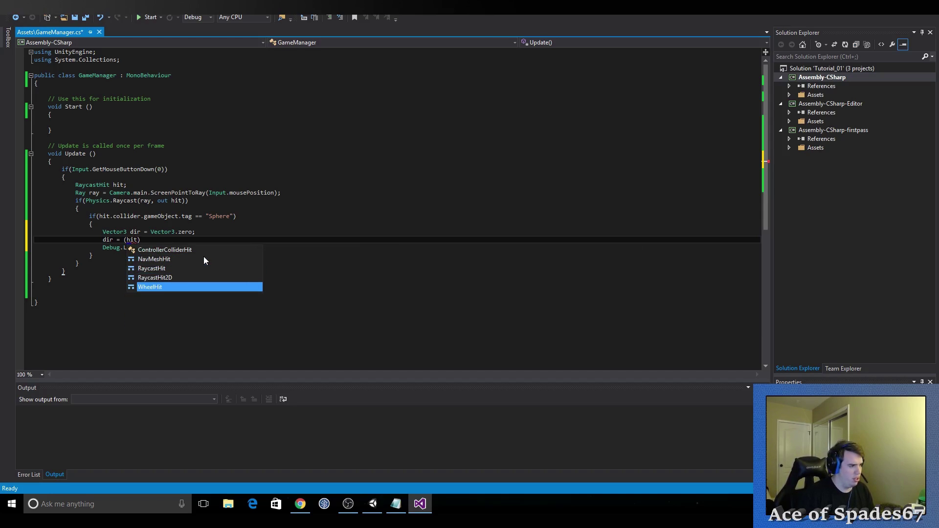
{"action": "key", "text": "BackSpace"}
{"action": "key", "text": "BackSpace"}
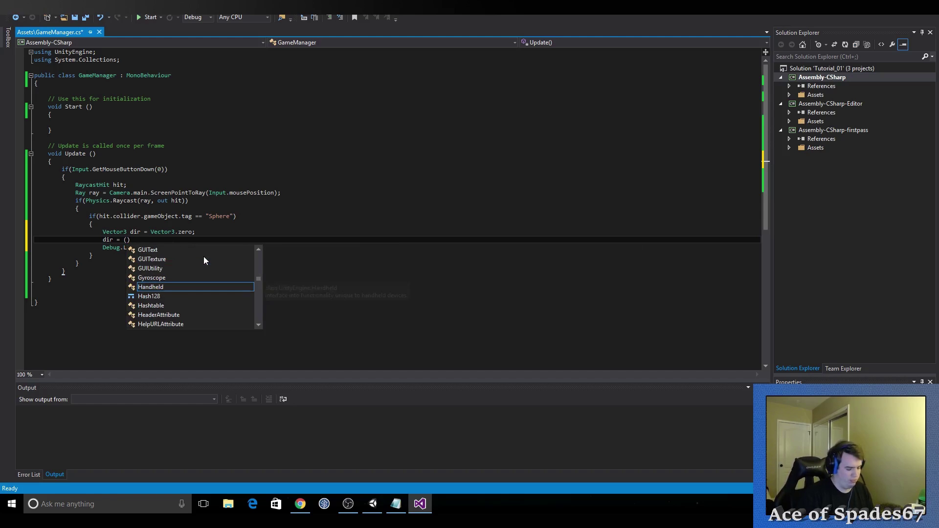
{"action": "type", "text": "hit"}
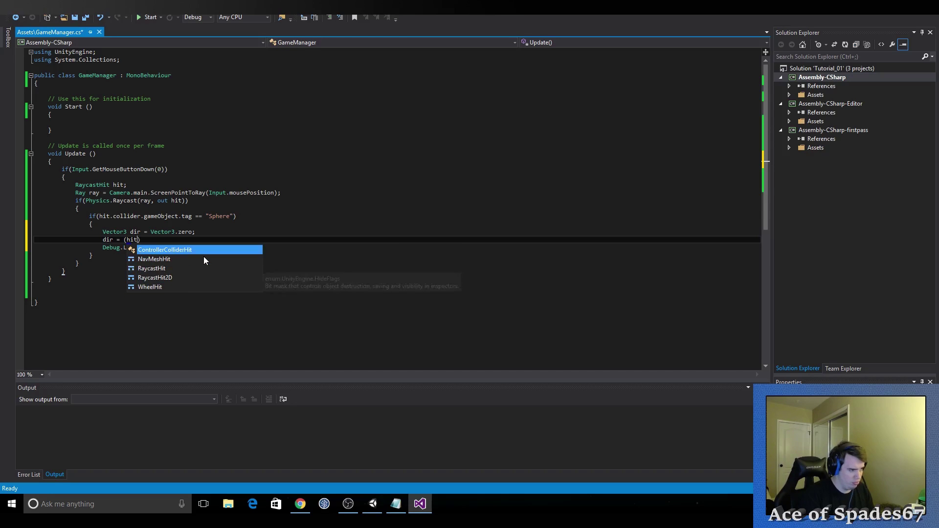
{"action": "key", "text": "BackSpace"}
{"action": "key", "text": "BackSpace"}
{"action": "key", "text": "BackSpace"}
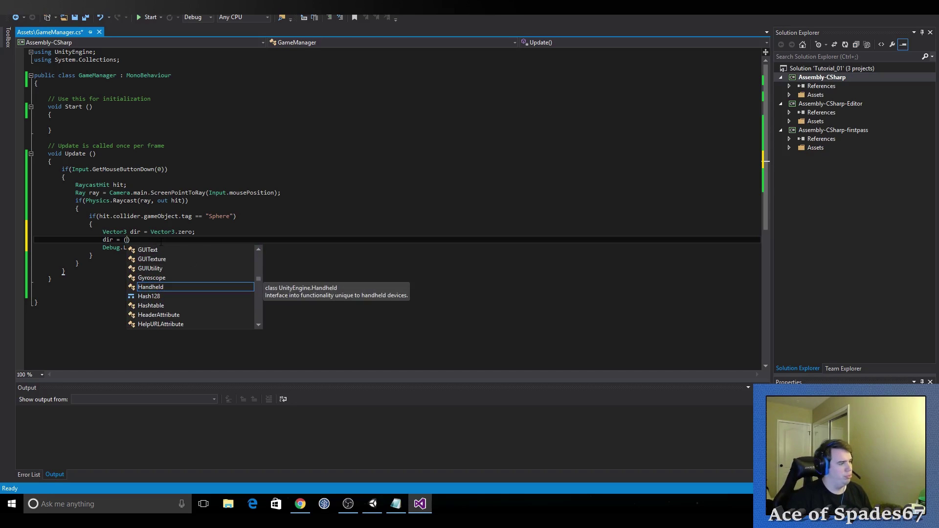
{"action": "key", "text": "Escape"}
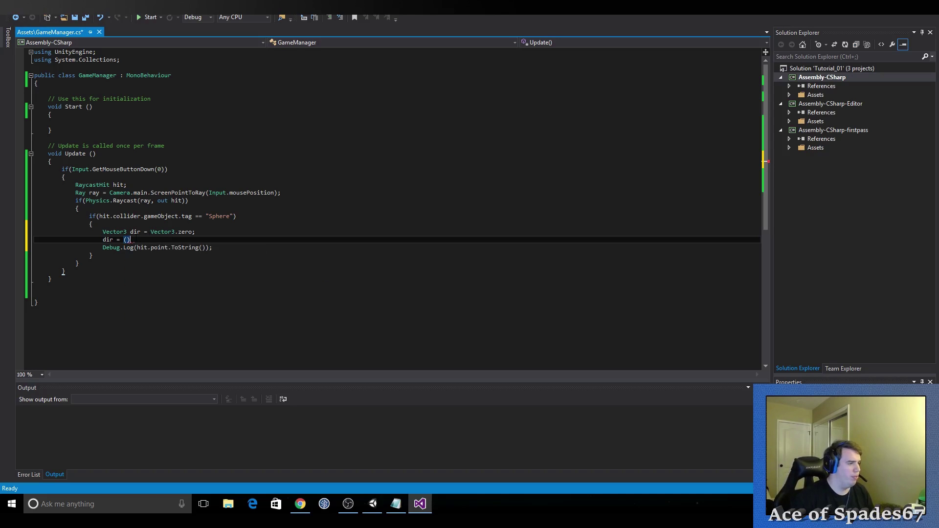
Step: Replace the unfinished line with a fresh statement starting dir = (hit.point
{"action": "left_click_drag", "start_coordinate": [131, 240], "coordinate": [103, 241]}
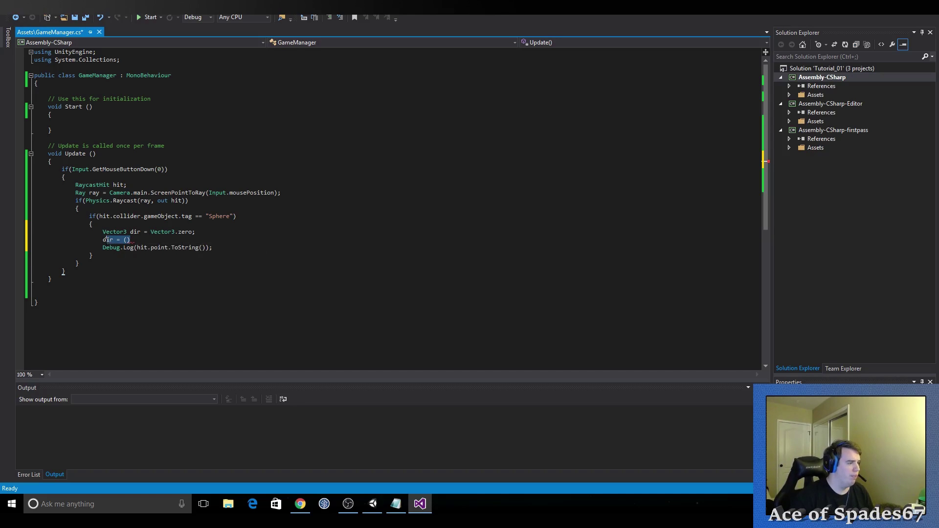
{"action": "key", "text": "BackSpace"}
{"action": "key", "text": "ctrl+space"}
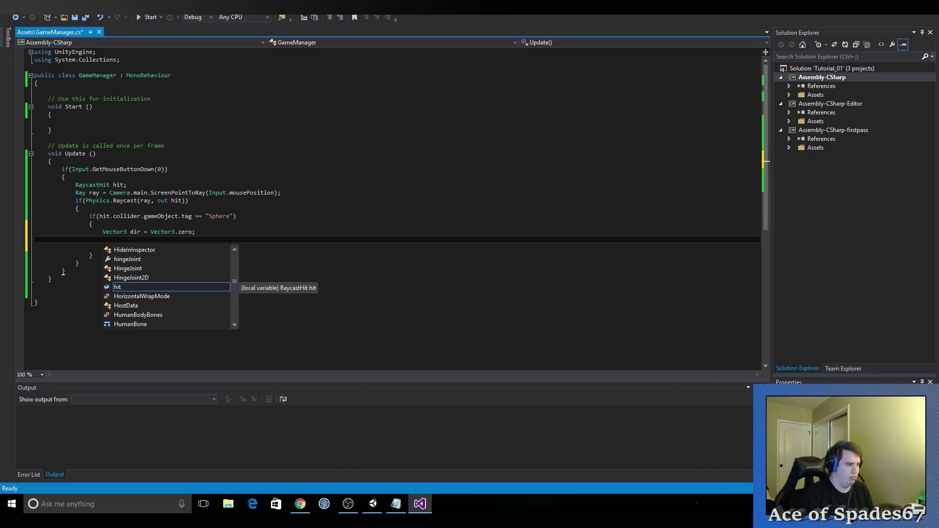
{"action": "type", "text": "dir"}
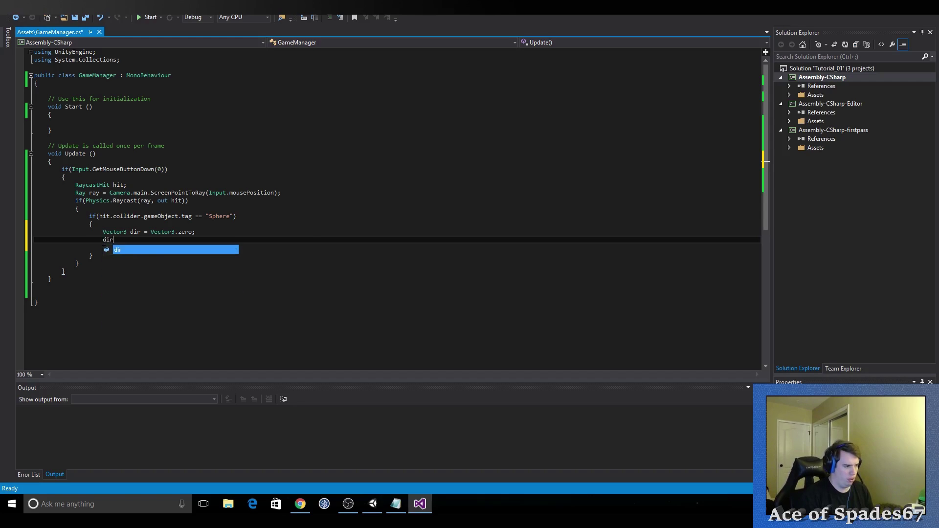
{"action": "type", "text": " = hit"}
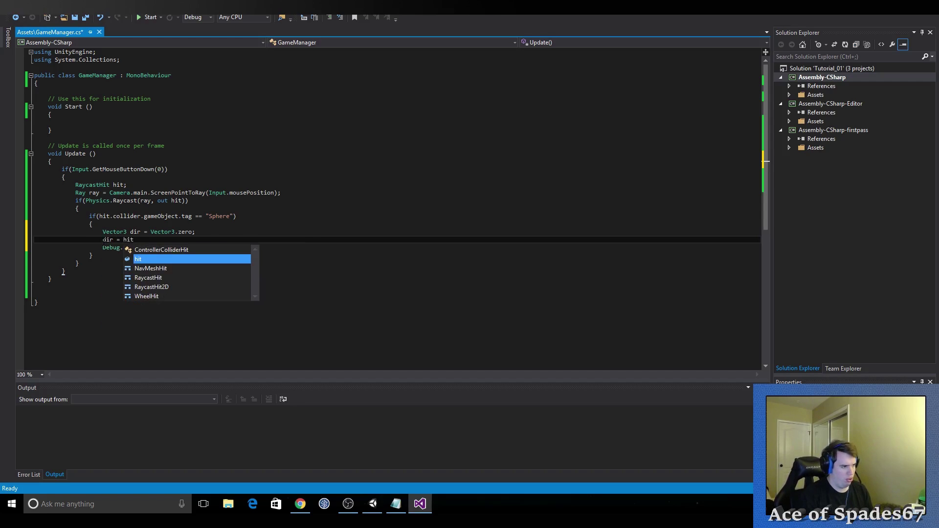
{"action": "type", "text": ".po"}
{"action": "key", "text": "Tab"}
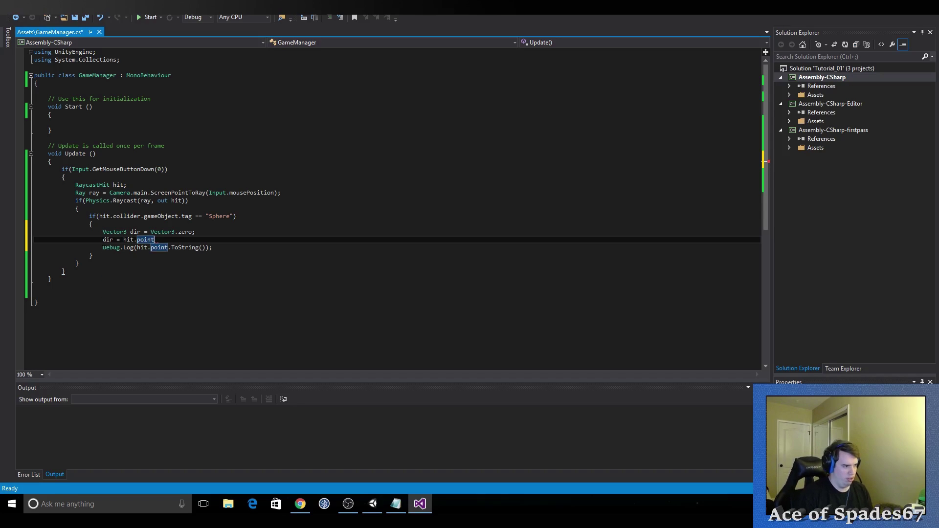
{"action": "key", "text": "Left"}
{"action": "key", "text": "Left"}
{"action": "key", "text": "Left"}
{"action": "type", "text": "("}
{"action": "key", "text": "End"}
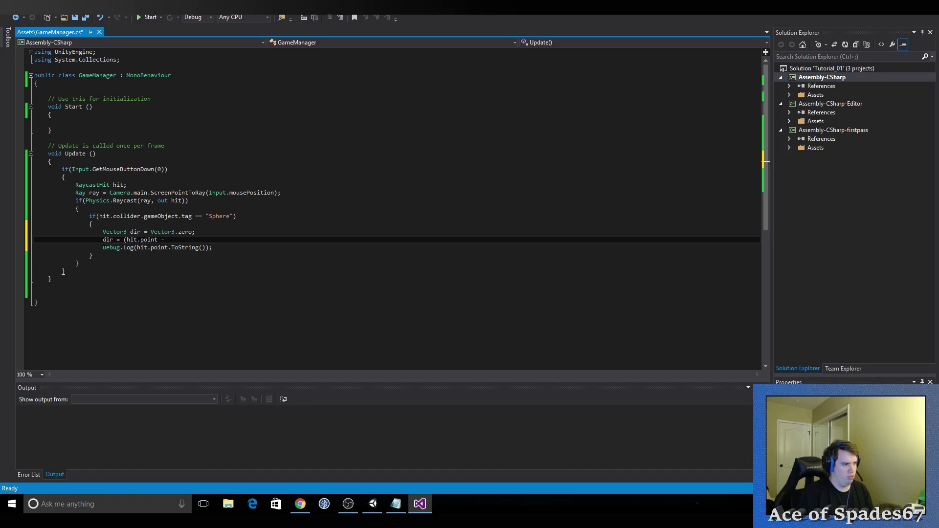
Step: Subtract hit.collider.gameObject.transform.position and apply .normalized to complete the dir statement
{"action": "type", "text": "hit"}
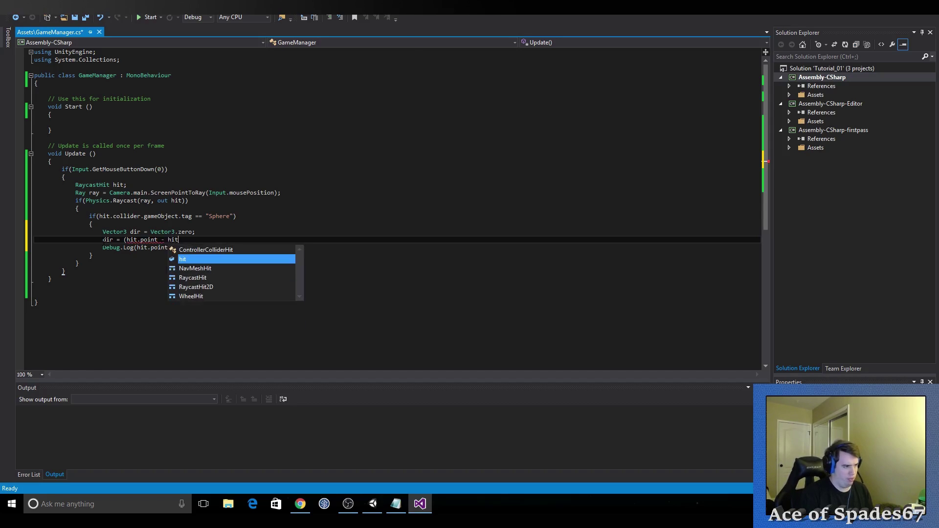
{"action": "type", "text": ".co"}
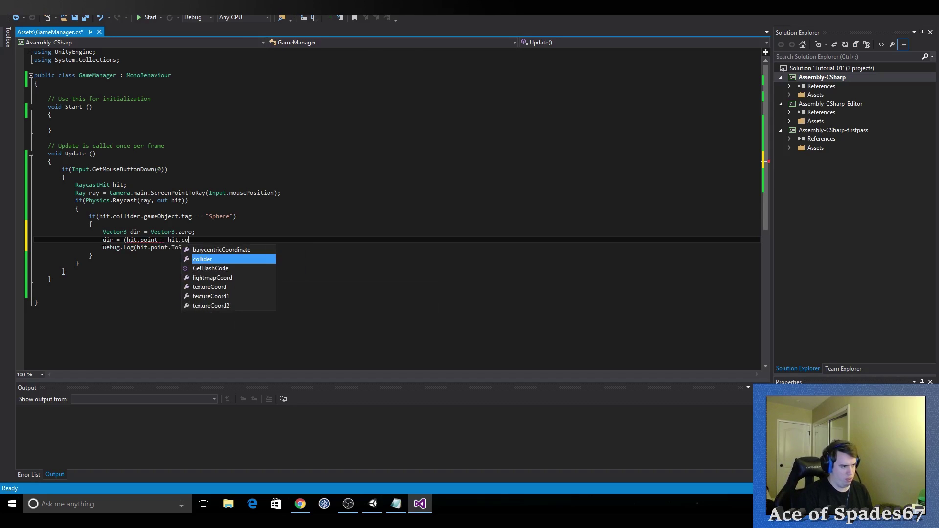
{"action": "type", "text": "llider.gam"}
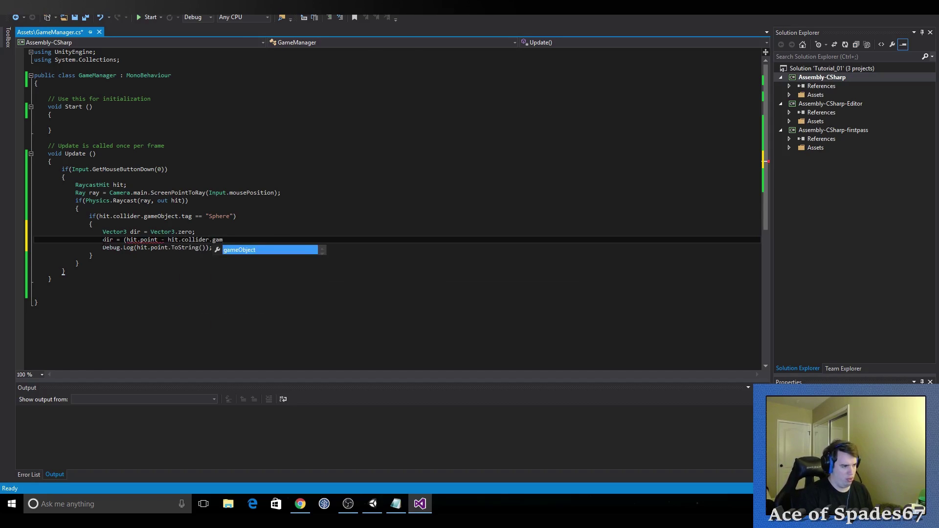
{"action": "type", "text": "a"}
{"action": "key", "text": "Tab"}
{"action": "type", "text": ".tr"}
{"action": "key", "text": "Tab"}
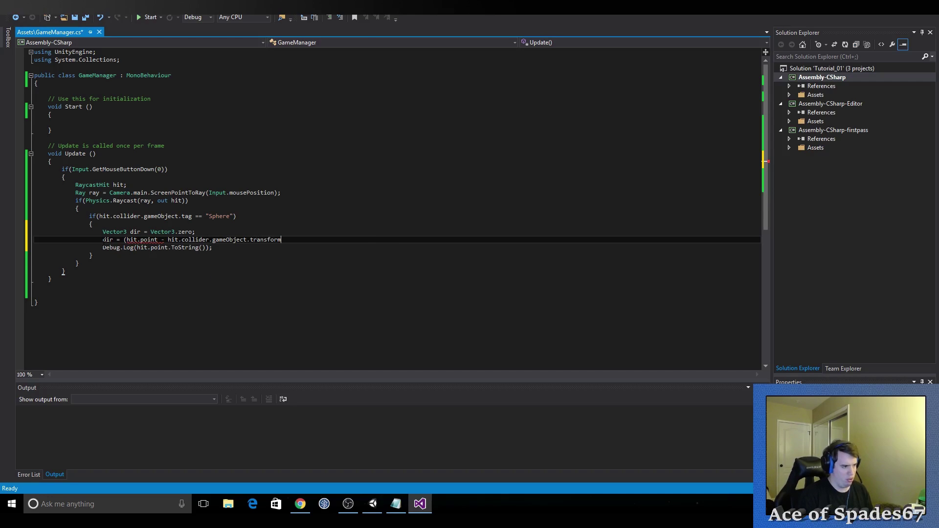
{"action": "type", "text": ".pos"}
{"action": "key", "text": "Tab"}
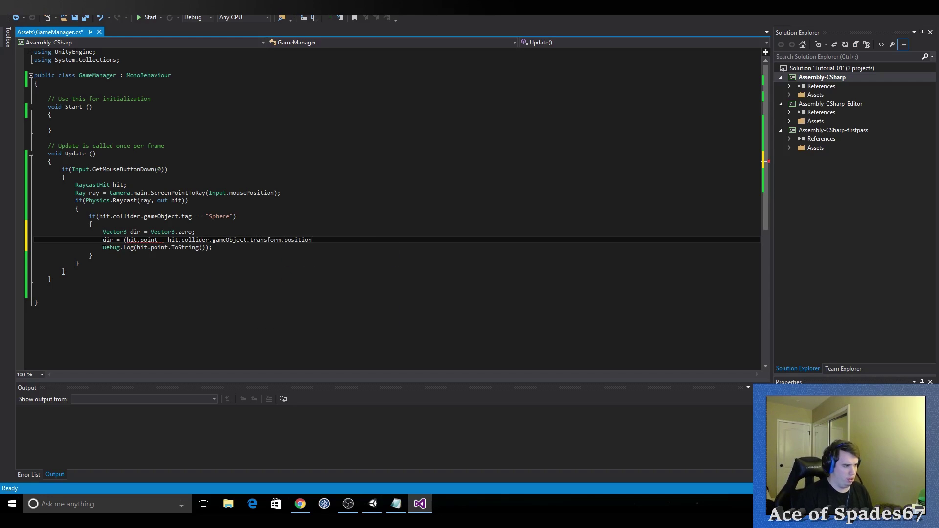
{"action": "type", "text": ")"}
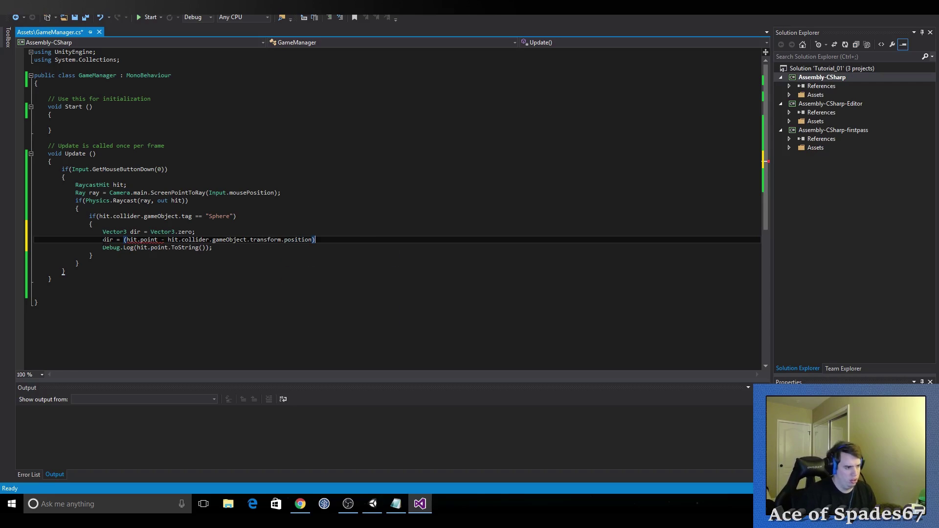
{"action": "type", "text": ".nor"}
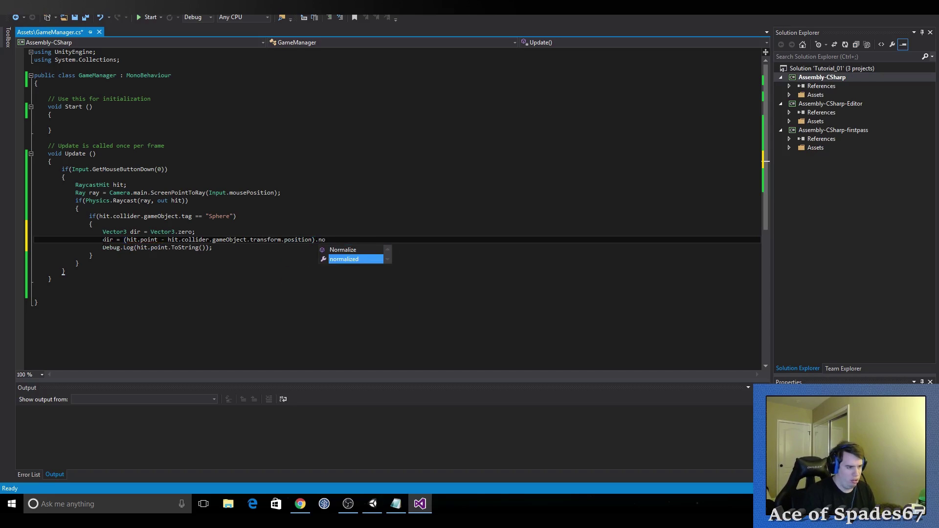
{"action": "key", "text": "Tab"}
{"action": "type", "text": ";"}
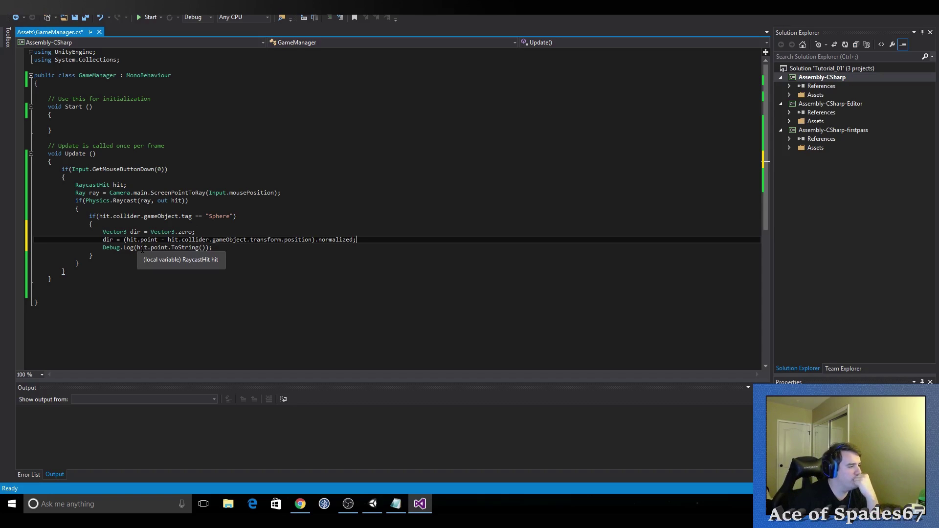
Step: Make Debug.Log print dir instead of hit.point and save the script
{"action": "left_click_drag", "start_coordinate": [168, 247], "coordinate": [138, 247]}
{"action": "type", "text": "di"}
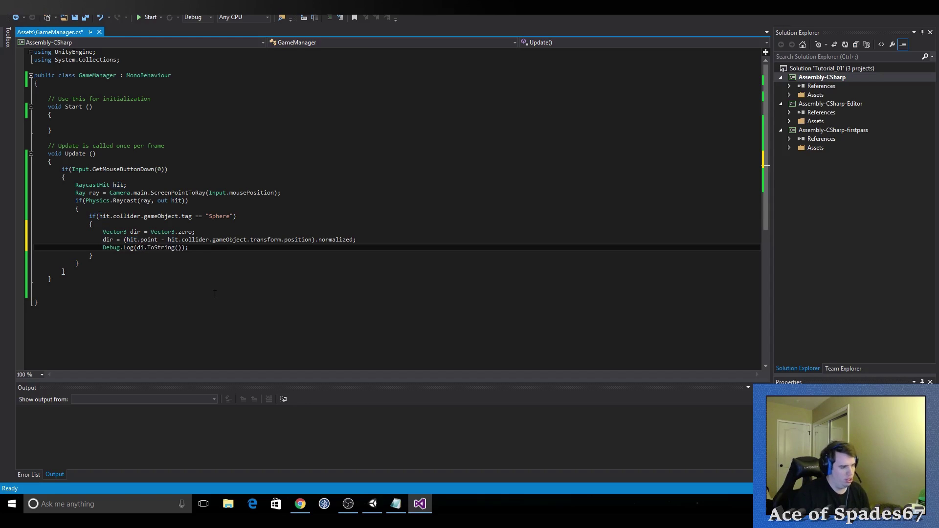
{"action": "type", "text": "r"}
{"action": "key", "text": "ctrl+s"}
Step: Play-test in Unity, clicking the sphere to log the direction (0.1, -0.3, -1.0)
{"action": "left_click", "coordinate": [372, 504]}
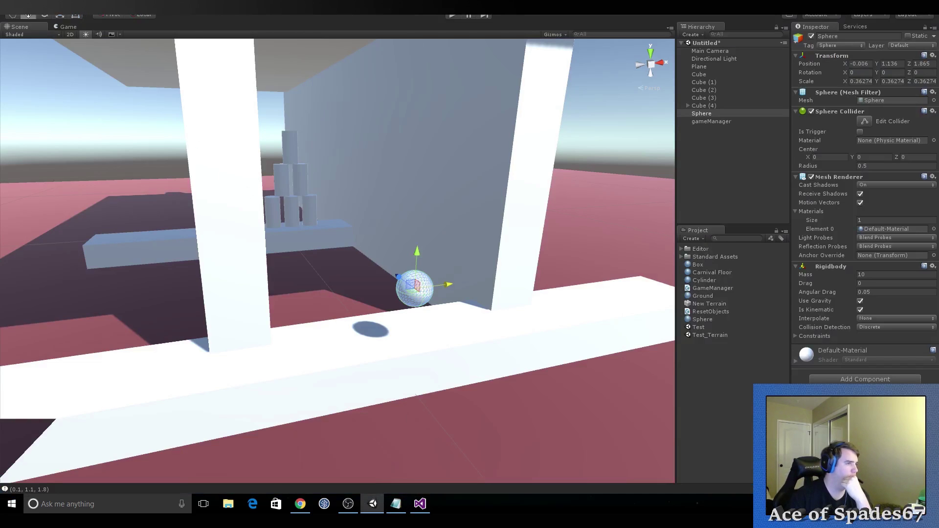
{"action": "left_click", "coordinate": [452, 17]}
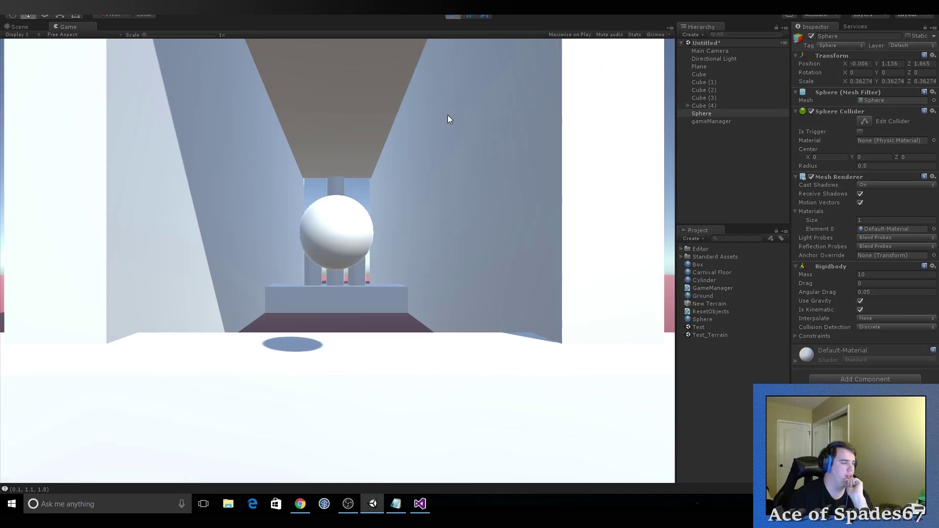
{"action": "left_click", "coordinate": [341, 243]}
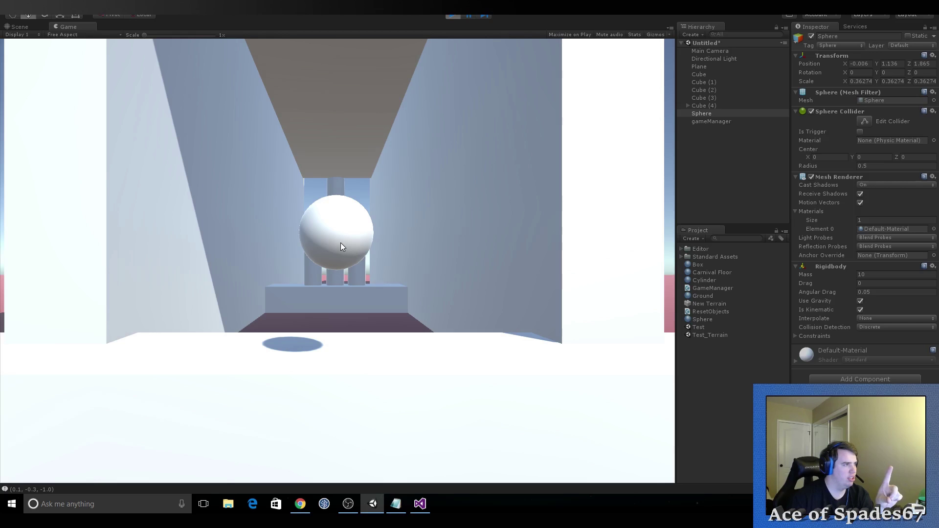
Step: In the Scene view, nudge the sphere along X and undo so it stays unmoved
{"action": "left_click", "coordinate": [20, 26]}
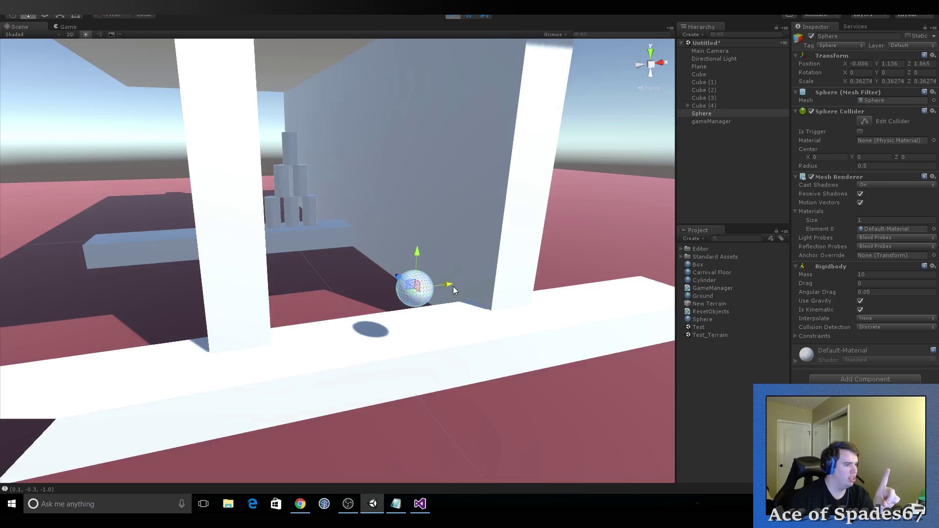
{"action": "left_click_drag", "start_coordinate": [447, 285], "coordinate": [440, 282]}
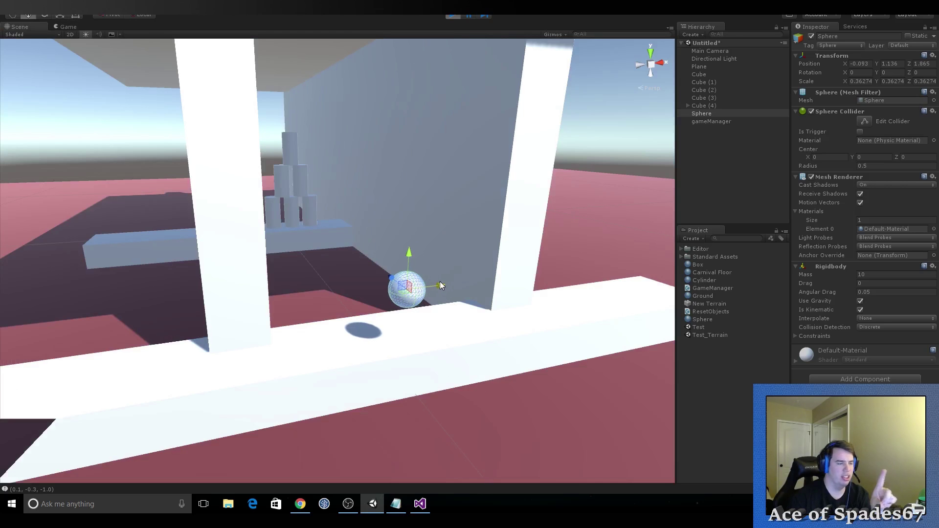
{"action": "key", "text": "ctrl+z"}
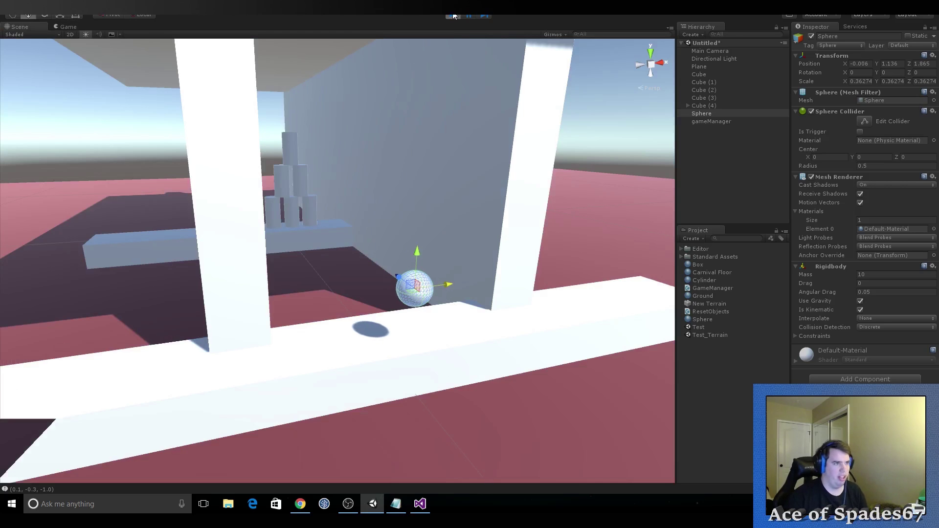
Step: Delete .normalized from the dir assignment in GameManager, then go back to Unity
{"action": "left_click", "coordinate": [420, 504]}
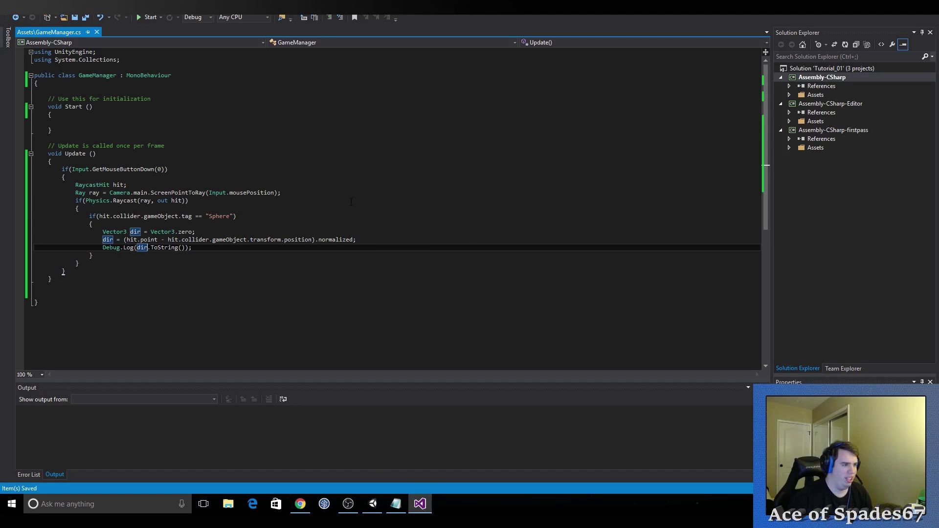
{"action": "key", "text": "Left"}
{"action": "key", "text": "ctrl+shift+Left"}
{"action": "key", "text": "ctrl+shift+Left"}
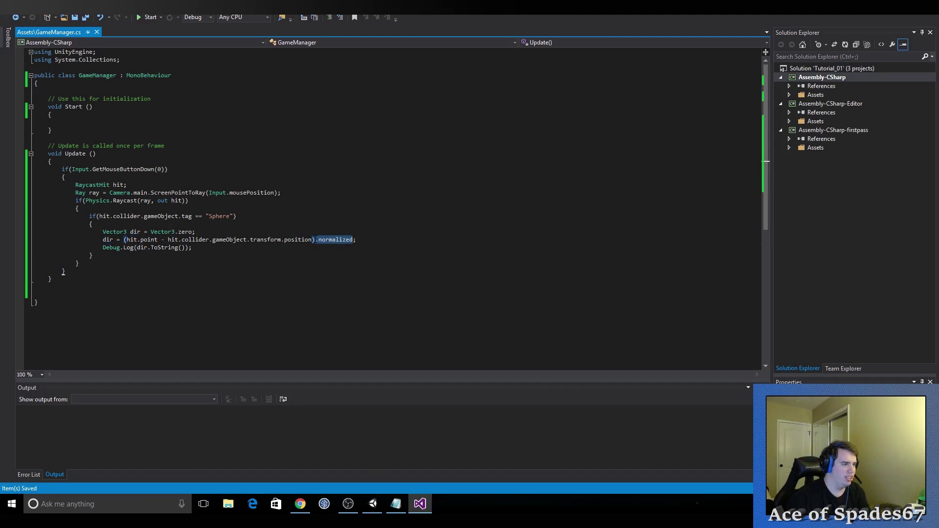
{"action": "key", "text": "Delete"}
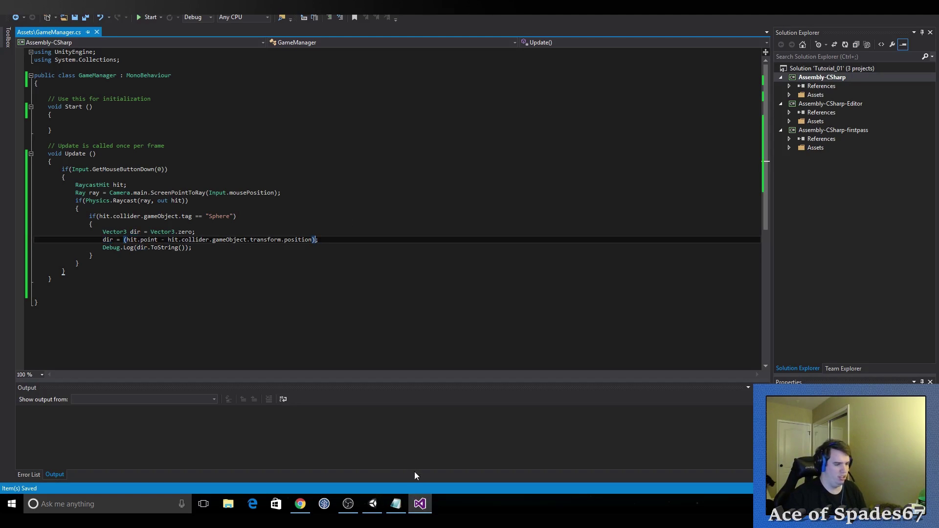
{"action": "left_click", "coordinate": [371, 503]}
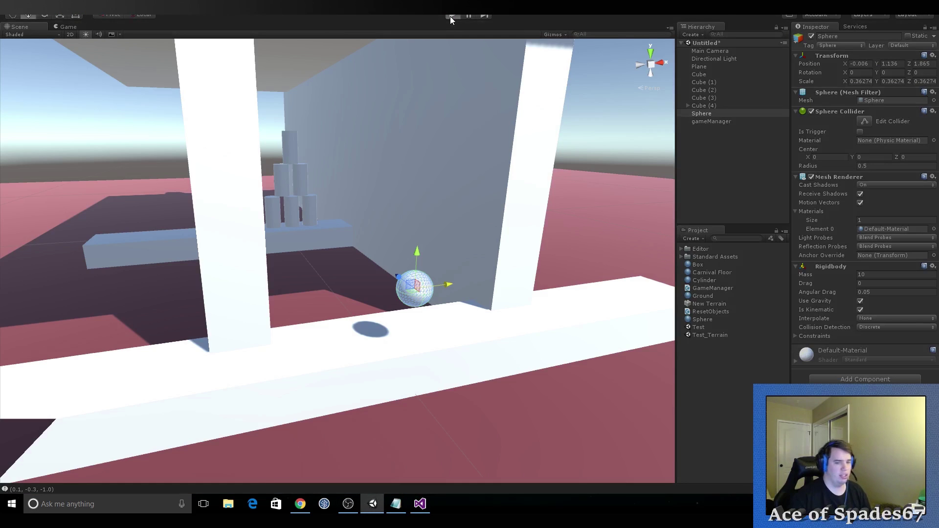
Step: Run and stop a play test that logs the raw hit offset (0.1, -0.1, -0.1)
{"action": "left_click", "coordinate": [451, 17]}
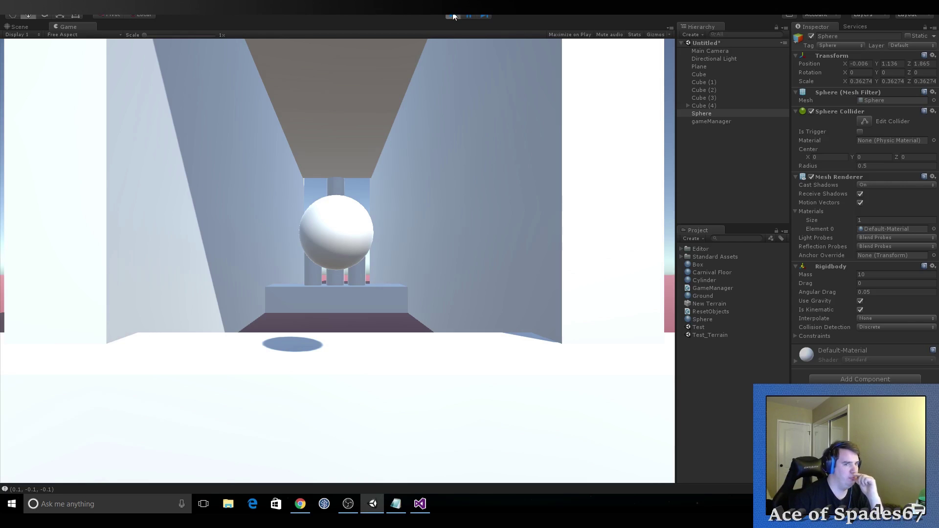
{"action": "left_click", "coordinate": [452, 17]}
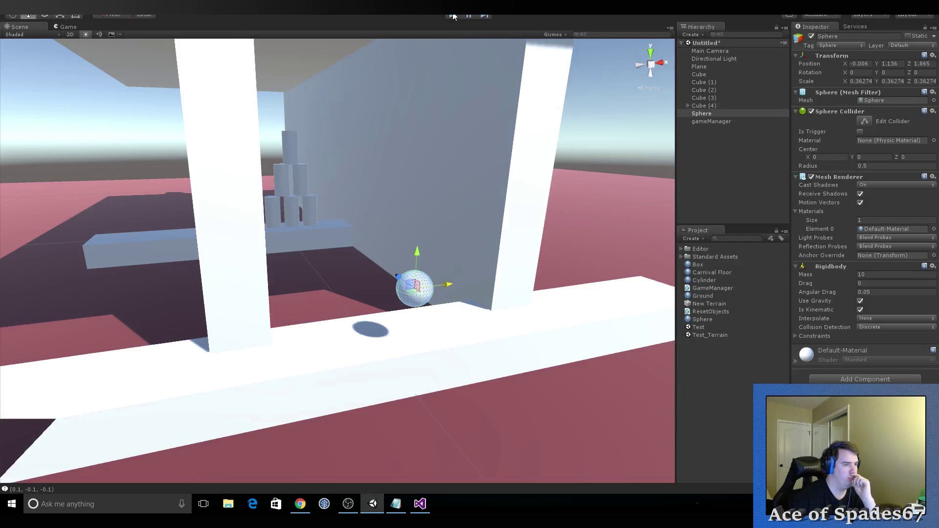
{"action": "mouse_move", "coordinate": [424, 510]}
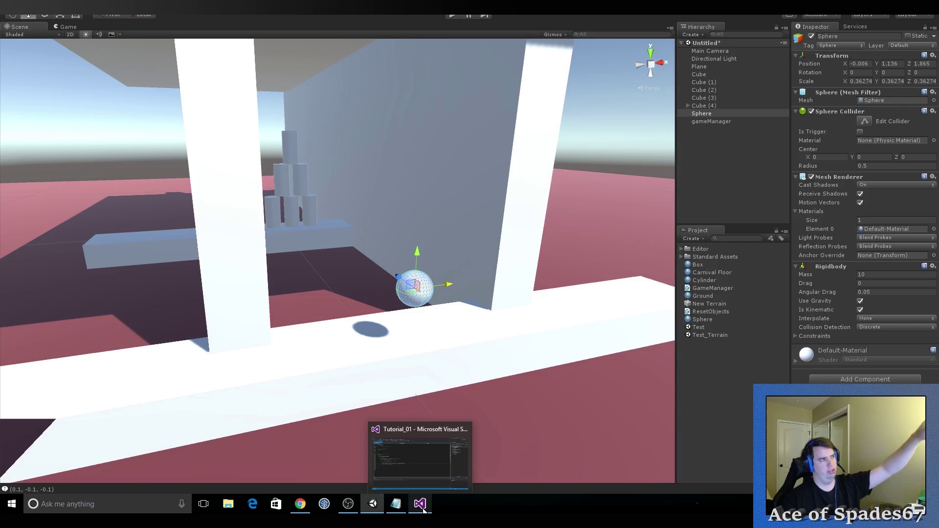
Step: Start a new line after Debug.Log with hit.collider.gameObject via IntelliSense
{"action": "left_click", "coordinate": [428, 491]}
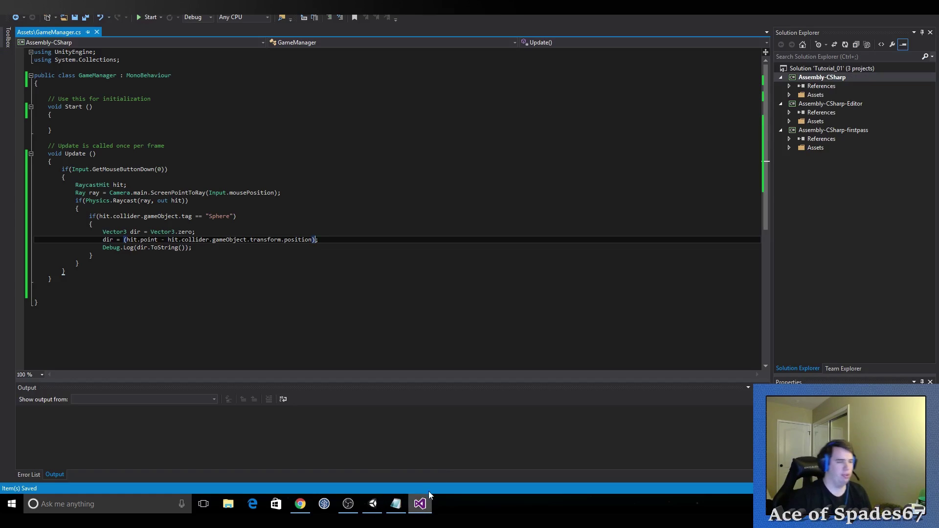
{"action": "left_click", "coordinate": [238, 248]}
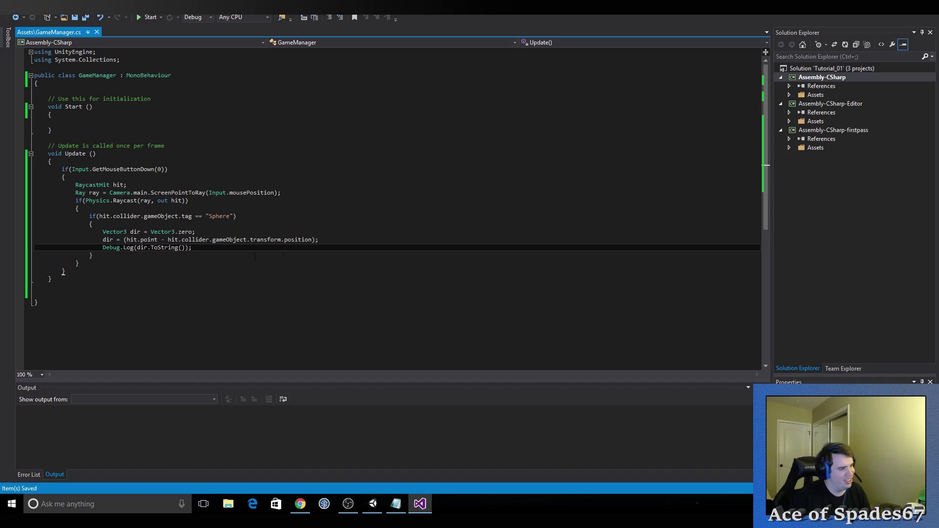
{"action": "key", "text": "Return"}
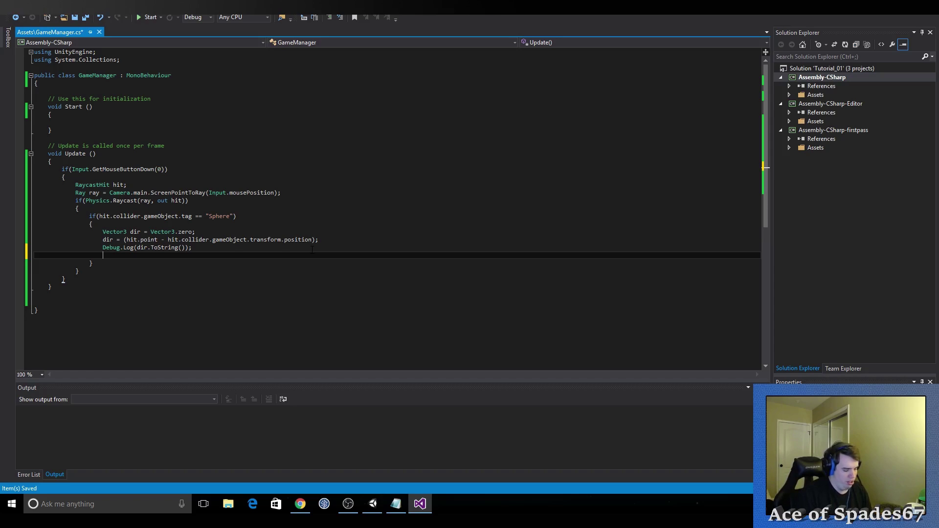
{"action": "type", "text": "hit.col"}
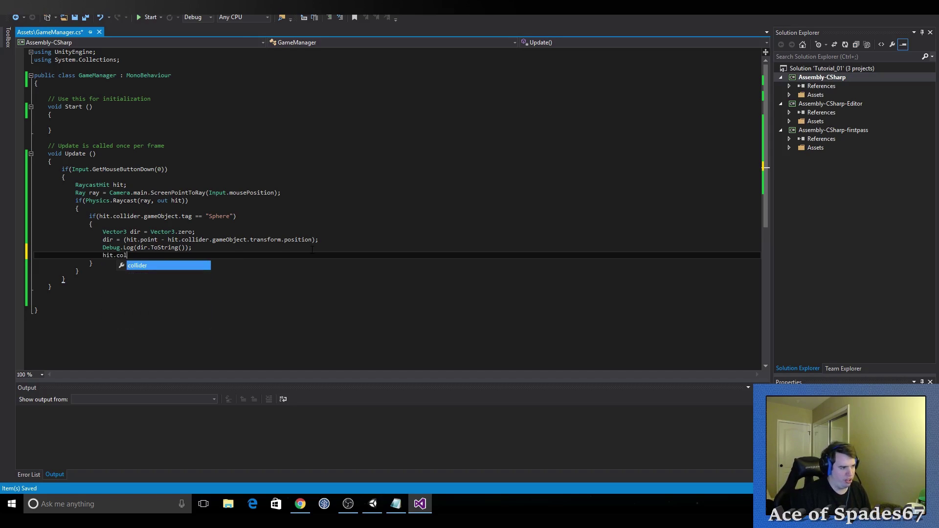
{"action": "key", "text": "Tab"}
{"action": "type", "text": "ga"}
{"action": "key", "text": "Tab"}
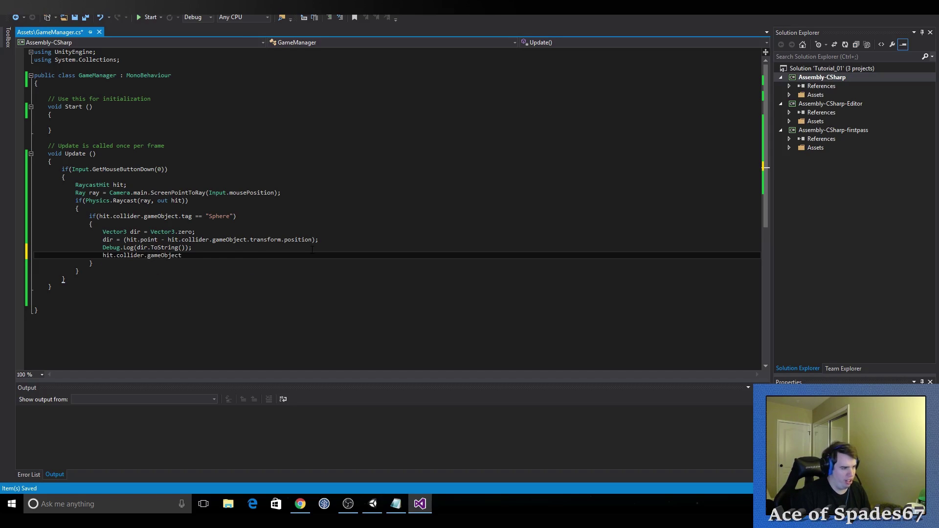
Step: Complete the line as .GetComponent<Rigidbody>().AddForce(dir);
{"action": "type", "text": ".get"}
{"action": "key", "text": "Tab"}
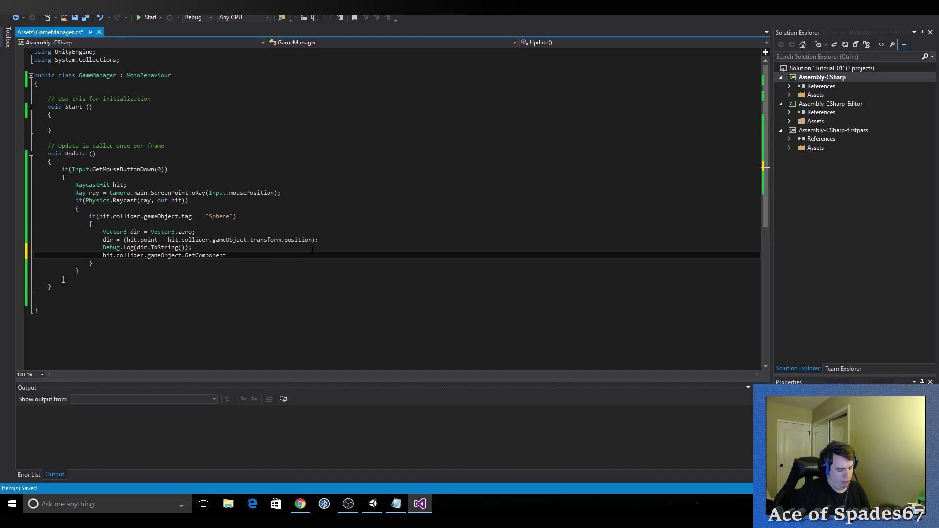
{"action": "type", "text": "<rig"}
{"action": "key", "text": "Tab"}
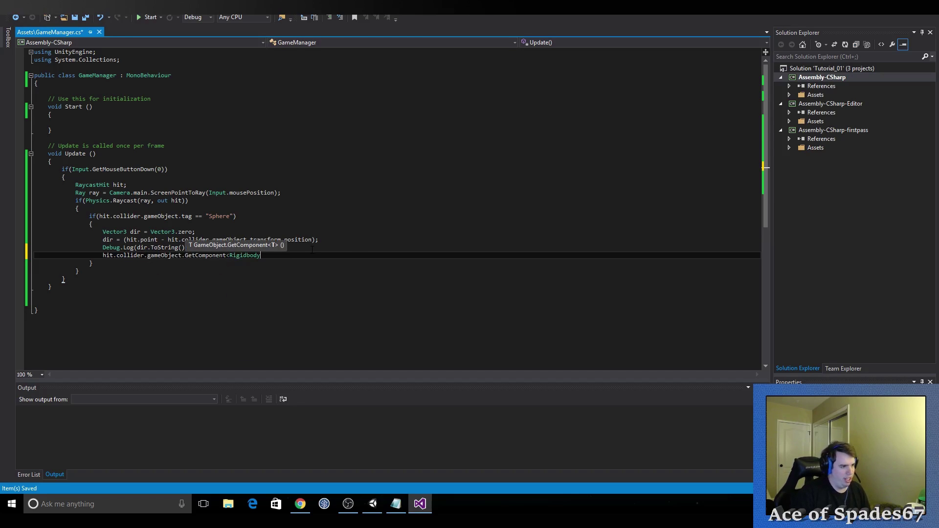
{"action": "type", "text": ">().a"}
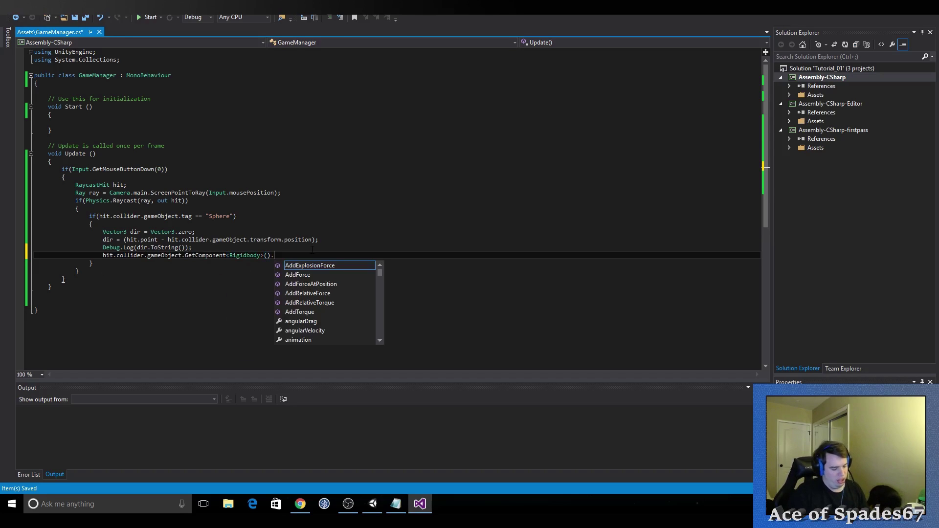
{"action": "type", "text": "dd"}
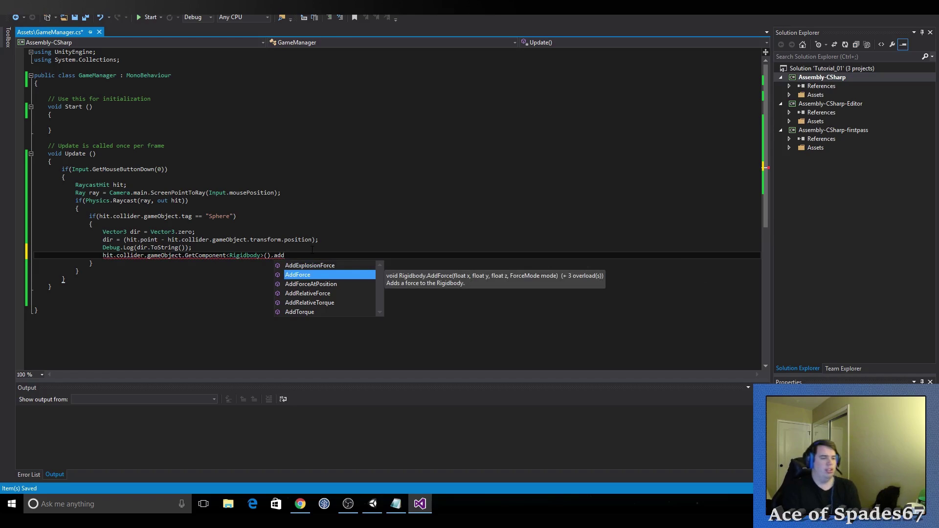
{"action": "key", "text": "BackSpace"}
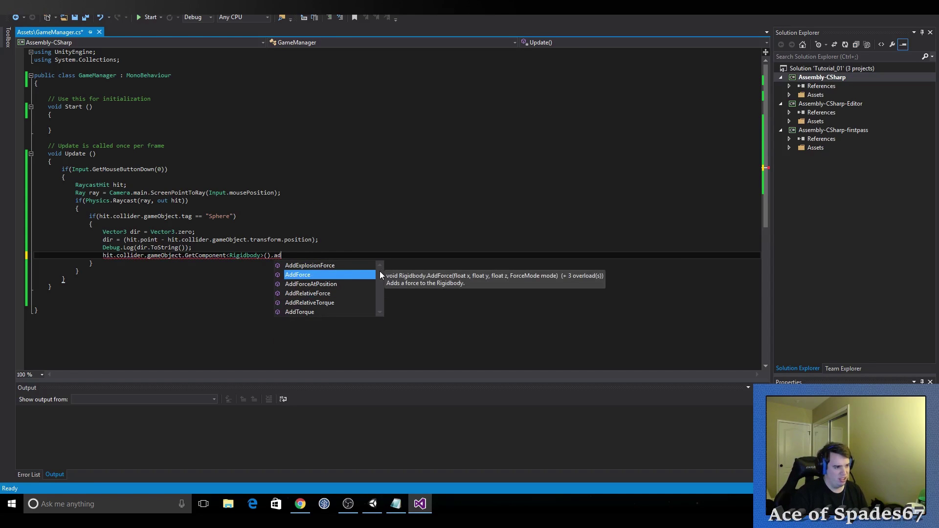
{"action": "key", "text": "Tab"}
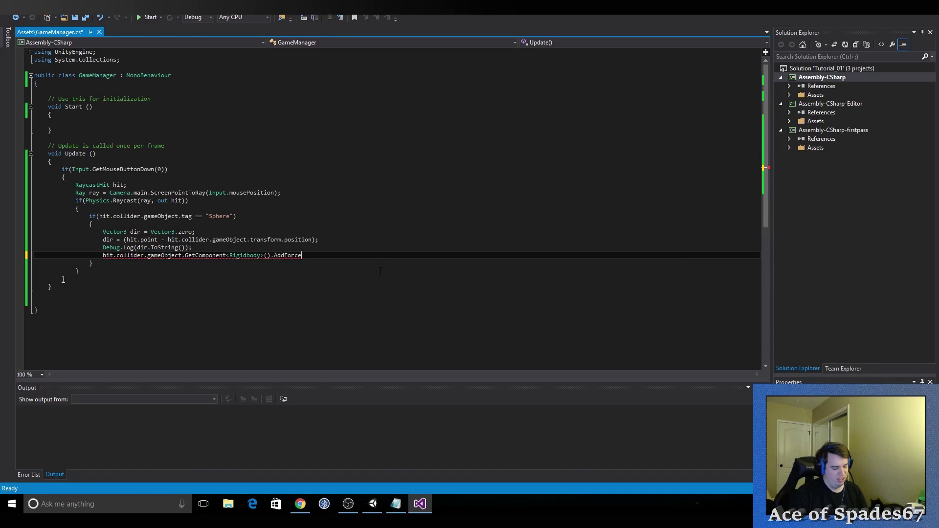
{"action": "type", "text": "("}
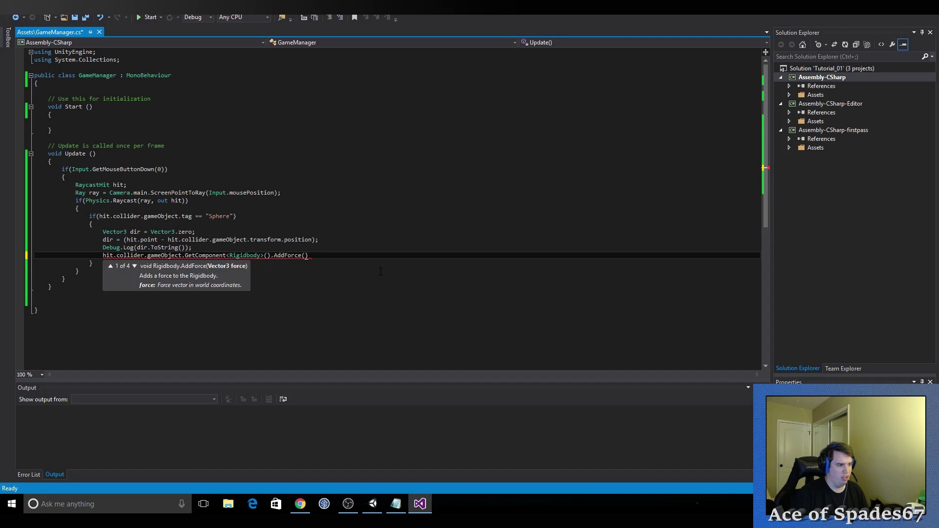
{"action": "type", "text": "dir)"}
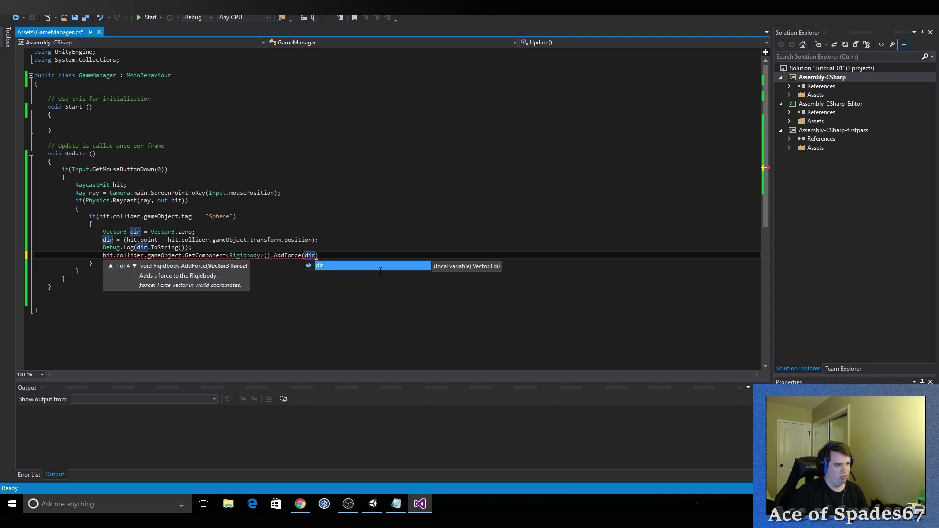
{"action": "type", "text": ";"}
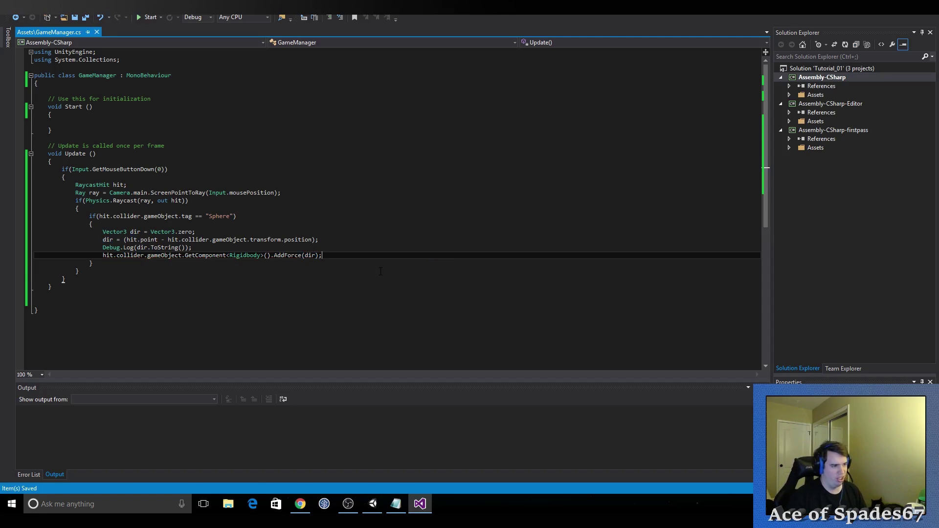
Step: Play-test the sphere click with AddForce(dir) in Unity, then stop and return to GameManager
{"action": "left_click", "coordinate": [372, 503]}
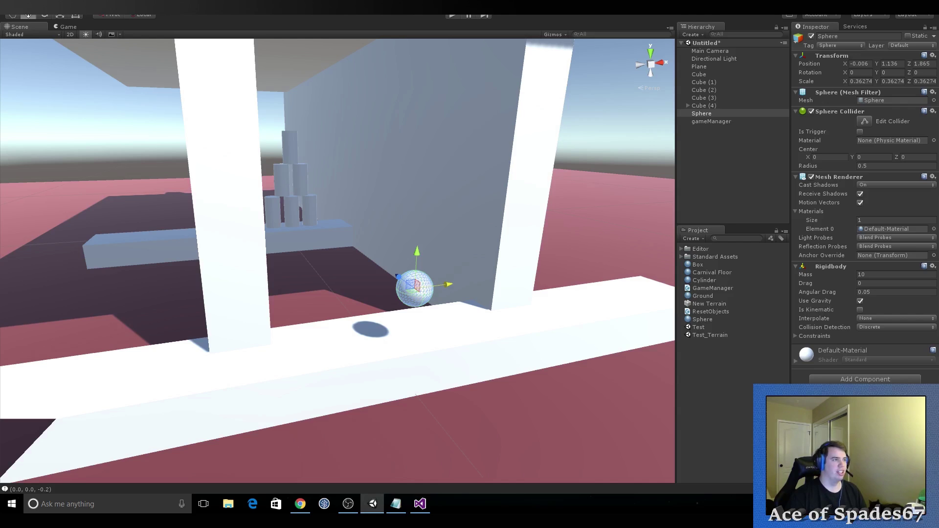
{"action": "left_click", "coordinate": [453, 15]}
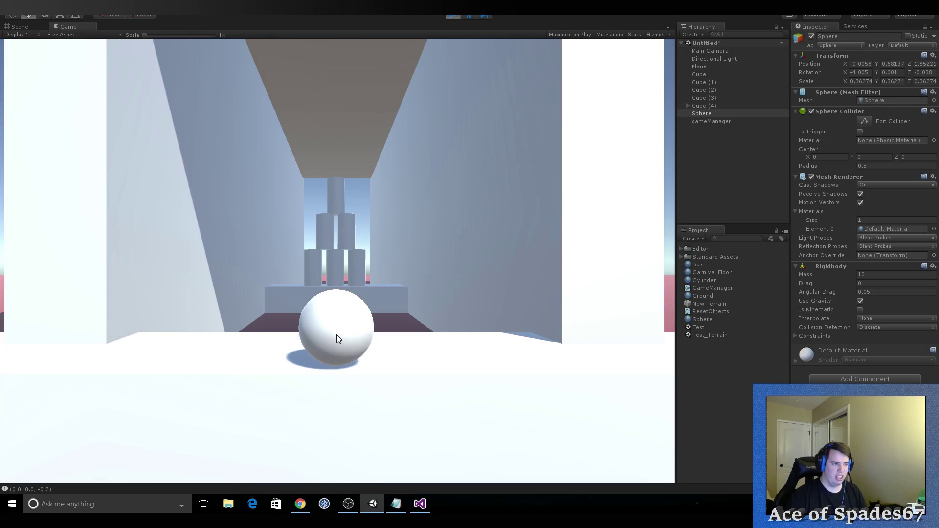
{"action": "left_click", "coordinate": [452, 15]}
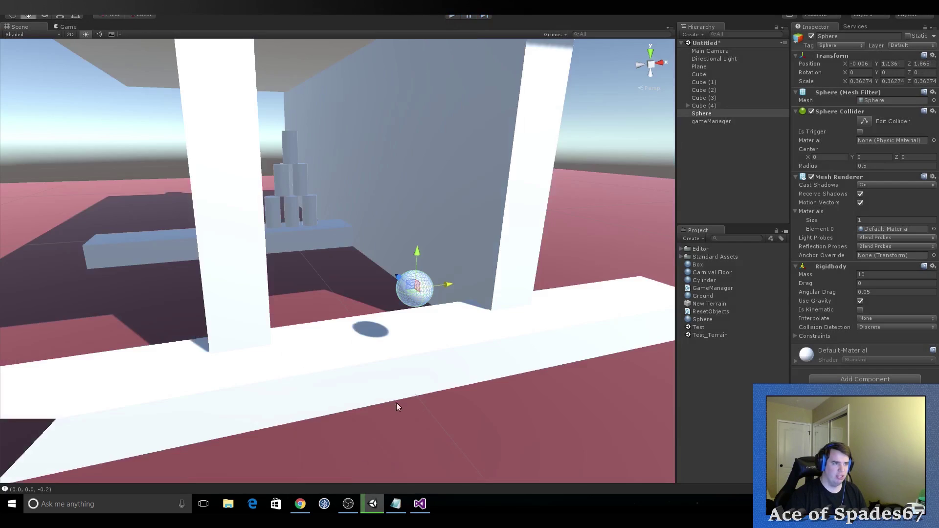
{"action": "left_click", "coordinate": [424, 508]}
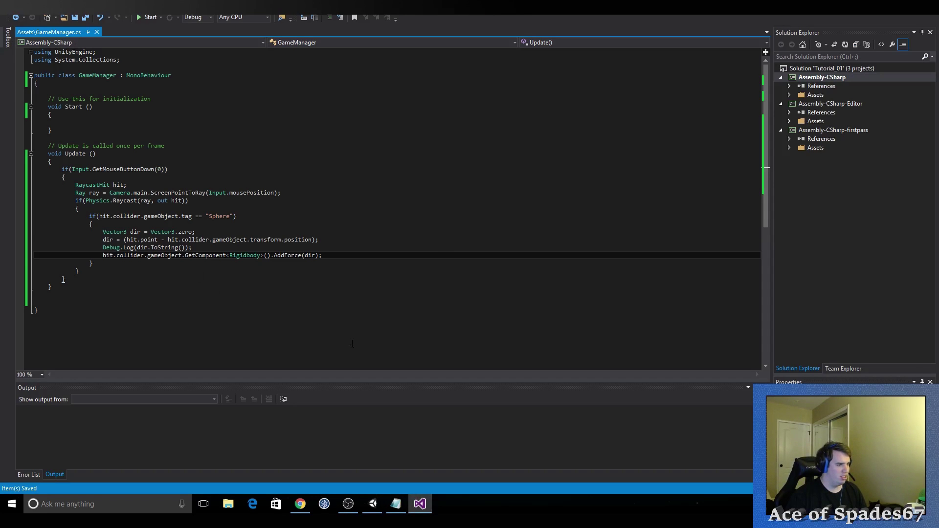
Step: Change the AddForce argument to dir * -1 to reverse the push
{"action": "type", "text": "-"}
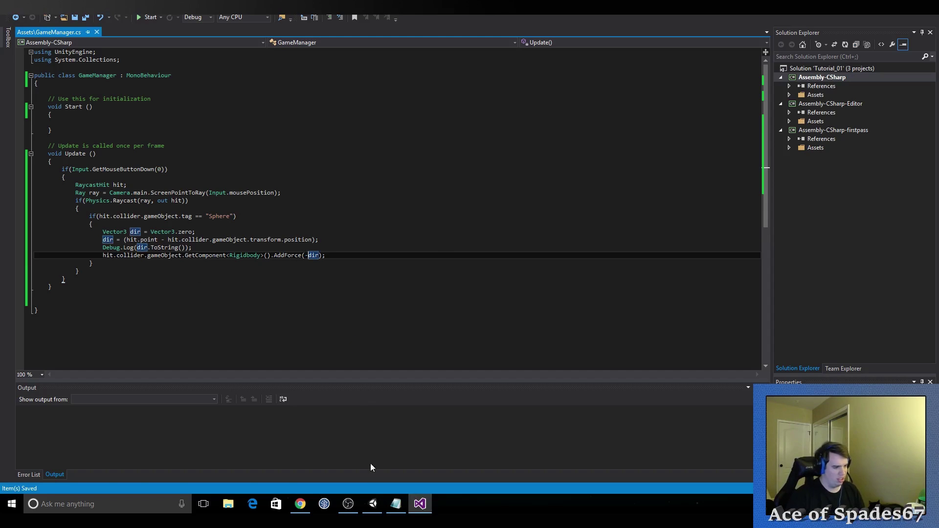
{"action": "left_click", "coordinate": [372, 503]}
{"action": "left_click", "coordinate": [419, 503]}
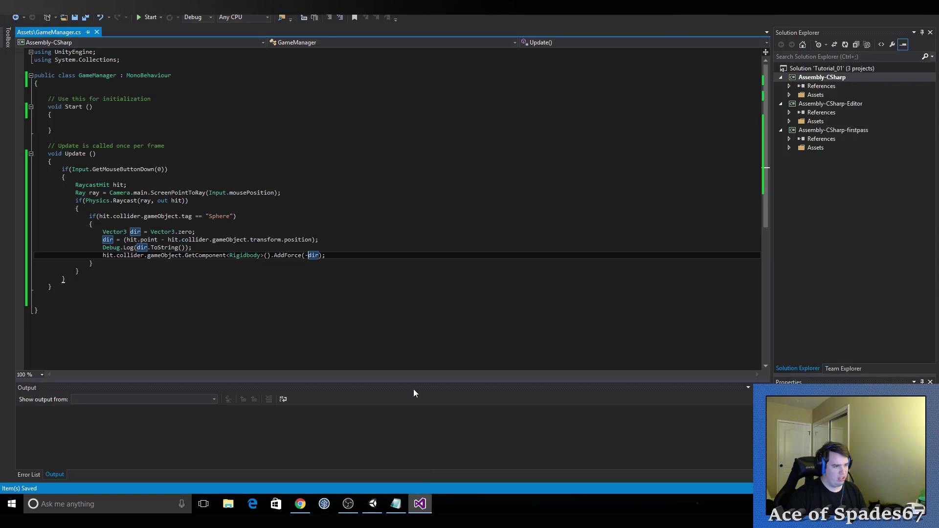
{"action": "key", "text": "BackSpace"}
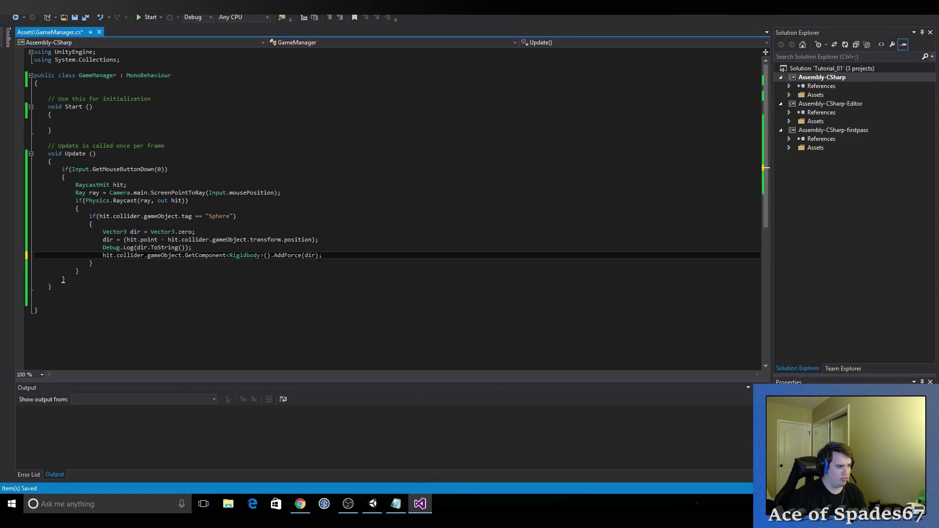
{"action": "type", "text": "* "}
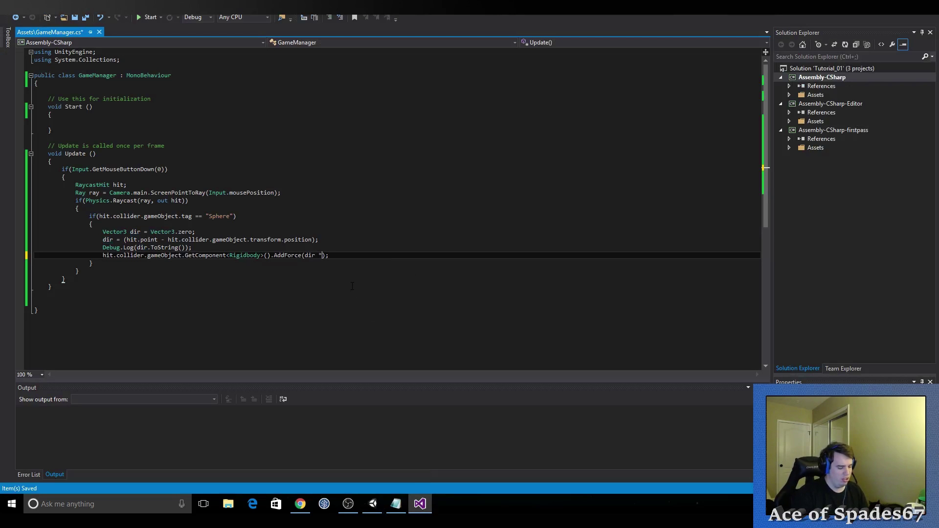
{"action": "type", "text": "-1"}
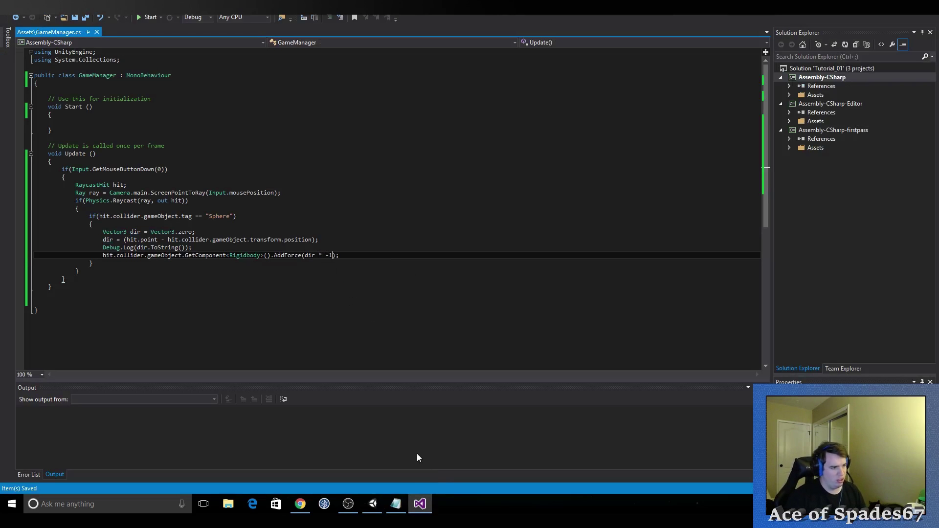
{"action": "left_click", "coordinate": [375, 506]}
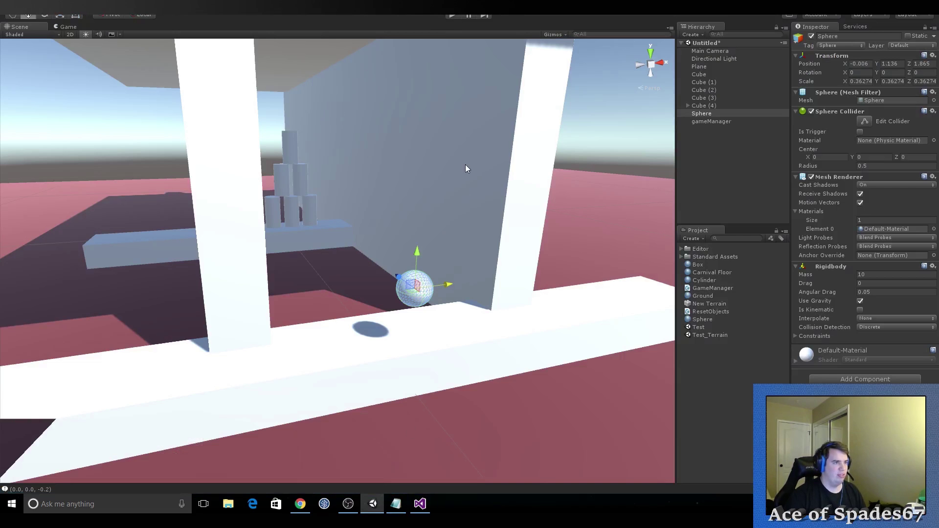
Step: Play-test by clicking the sphere four times, reading the tiny logged directions, then stop
{"action": "left_click", "coordinate": [451, 15]}
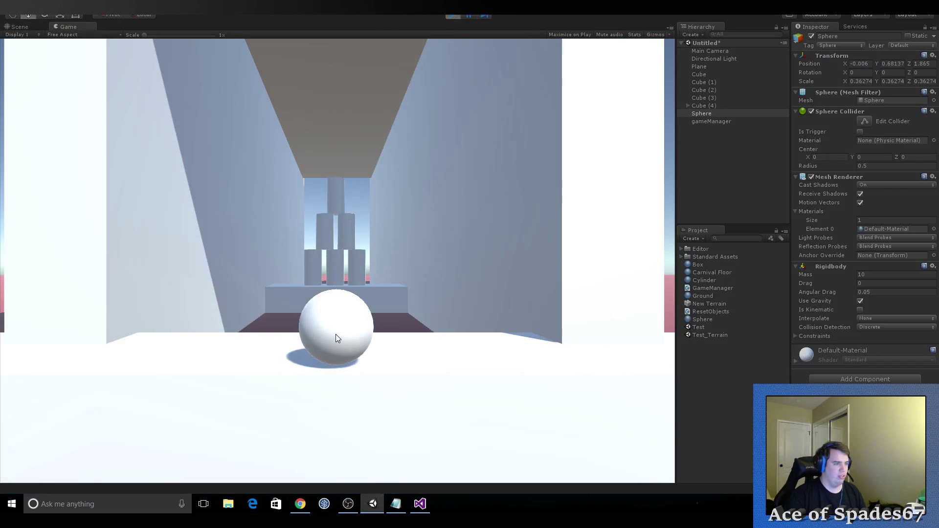
{"action": "left_click", "coordinate": [336, 338]}
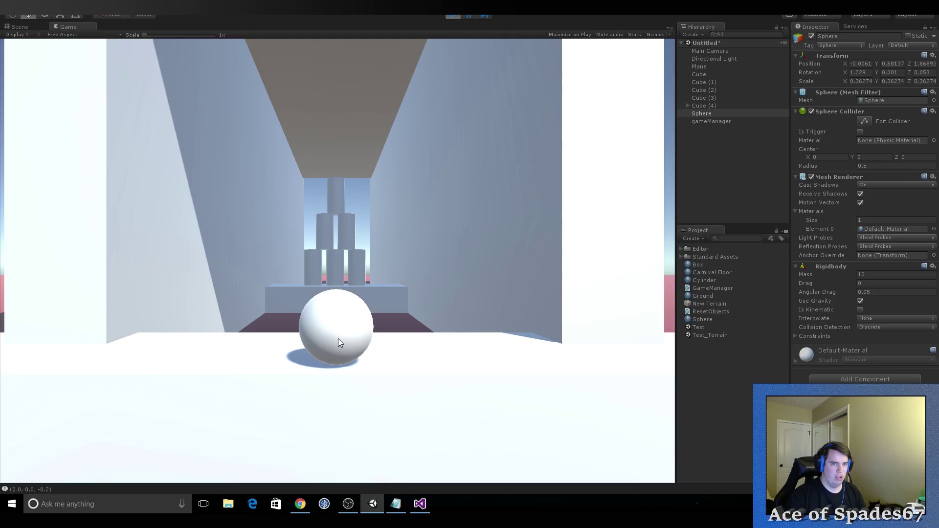
{"action": "left_click", "coordinate": [365, 334]}
{"action": "left_click", "coordinate": [305, 336]}
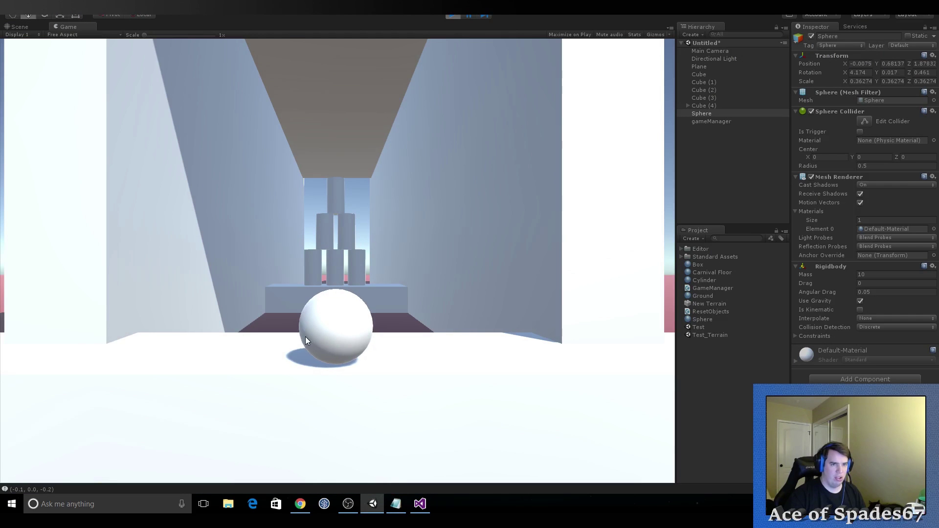
{"action": "left_click", "coordinate": [374, 323]}
{"action": "left_click", "coordinate": [453, 16]}
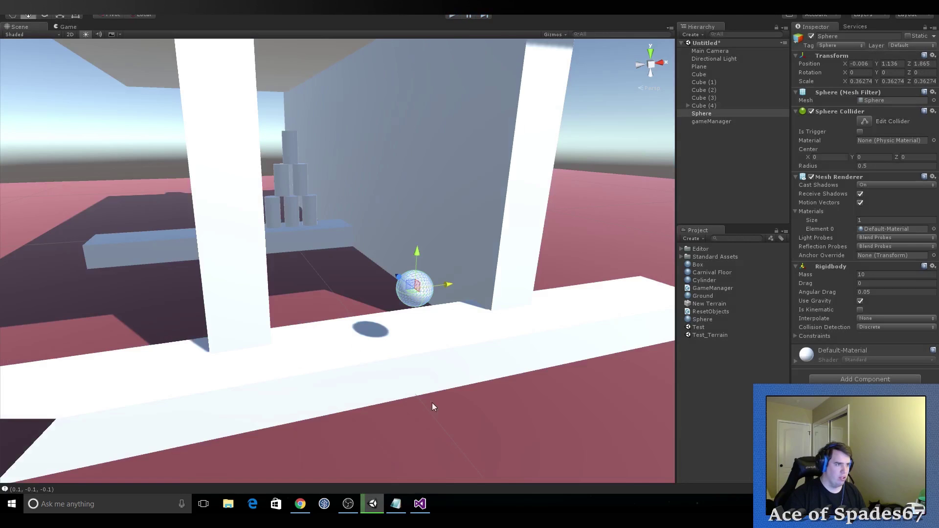
{"action": "left_click", "coordinate": [420, 504]}
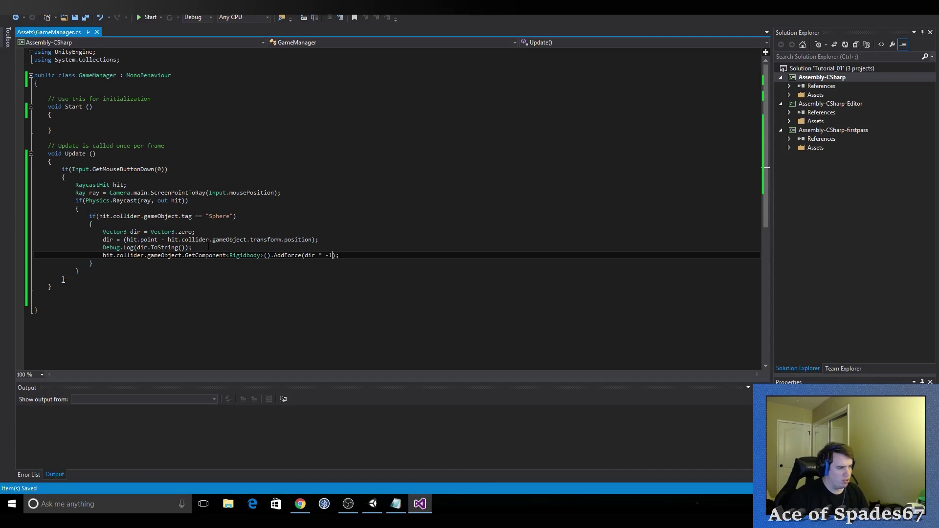
Step: Insert dir = dir * 10000; below the dir assignment in GameManager.cs
{"action": "left_click", "coordinate": [330, 239]}
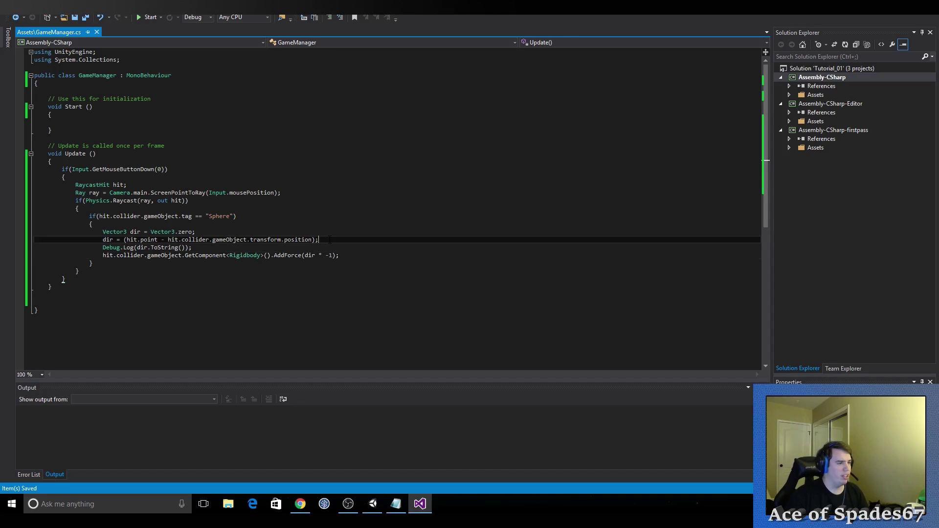
{"action": "key", "text": "Return"}
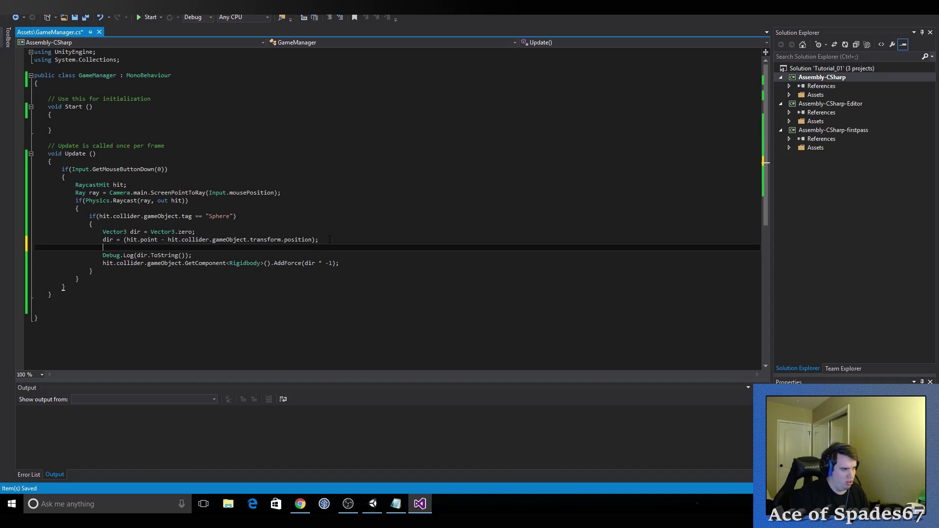
{"action": "type", "text": "dir = "}
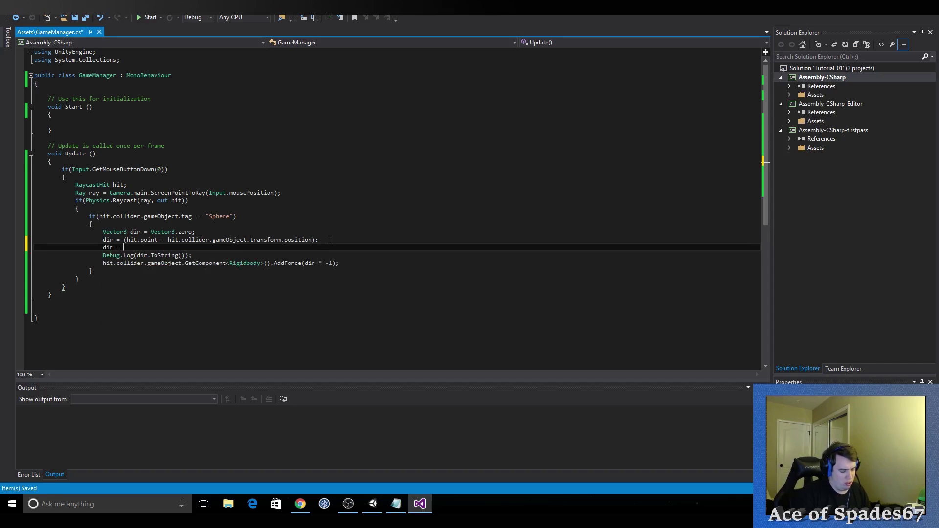
{"action": "type", "text": "dir * 10000;"}
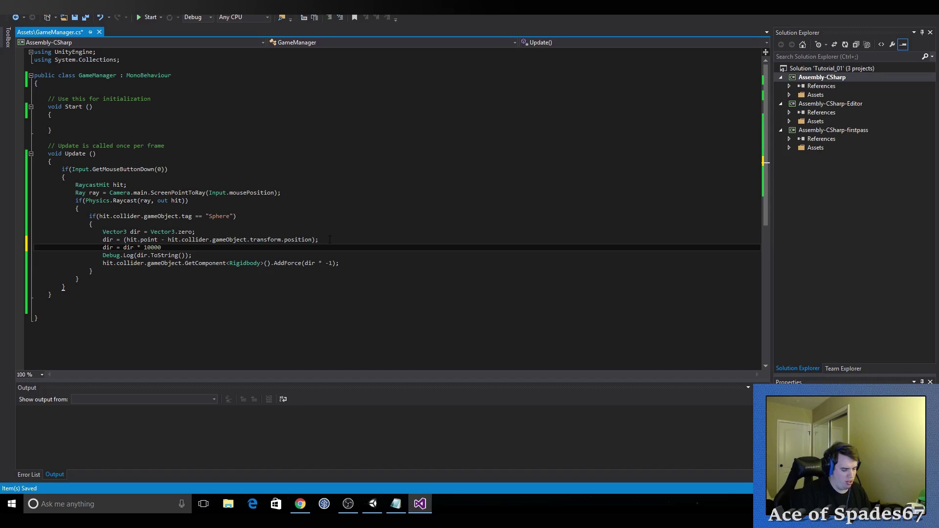
{"action": "left_click", "coordinate": [372, 504]}
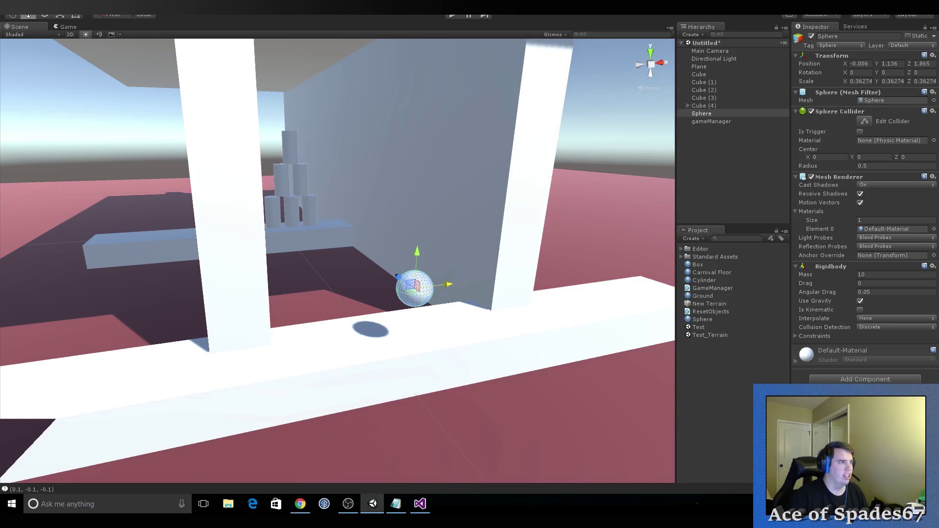
Step: Play-test the 10000× launch twice, clicking the sphere toward the cans each time
{"action": "left_click", "coordinate": [453, 16]}
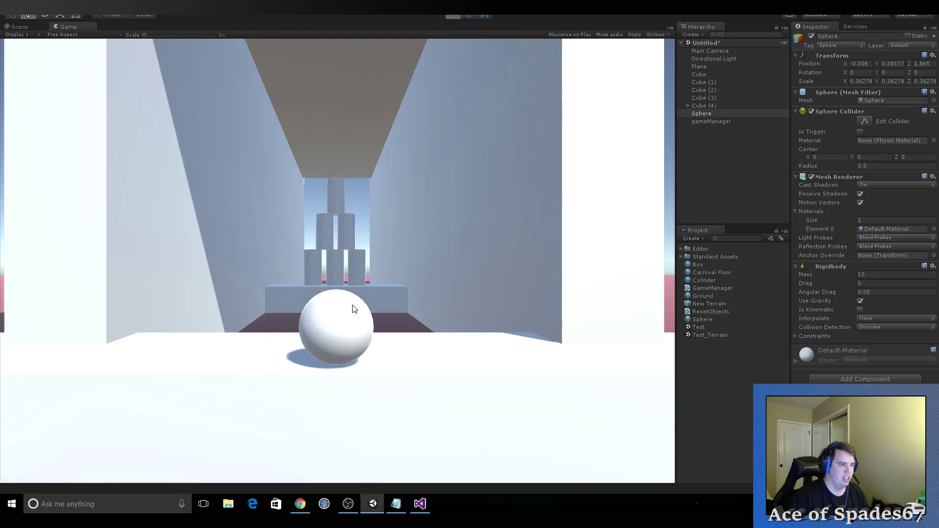
{"action": "left_click", "coordinate": [341, 337]}
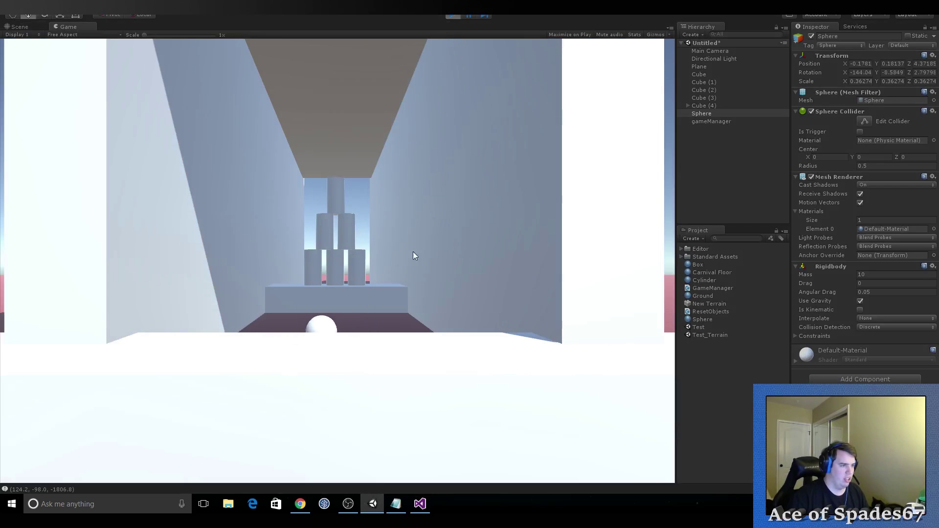
{"action": "left_click", "coordinate": [455, 15]}
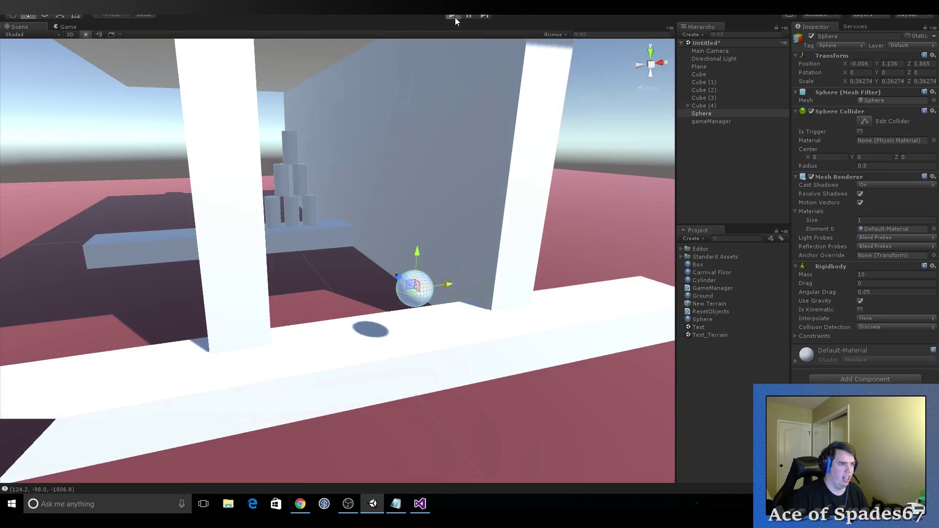
{"action": "key", "text": "ctrl+p"}
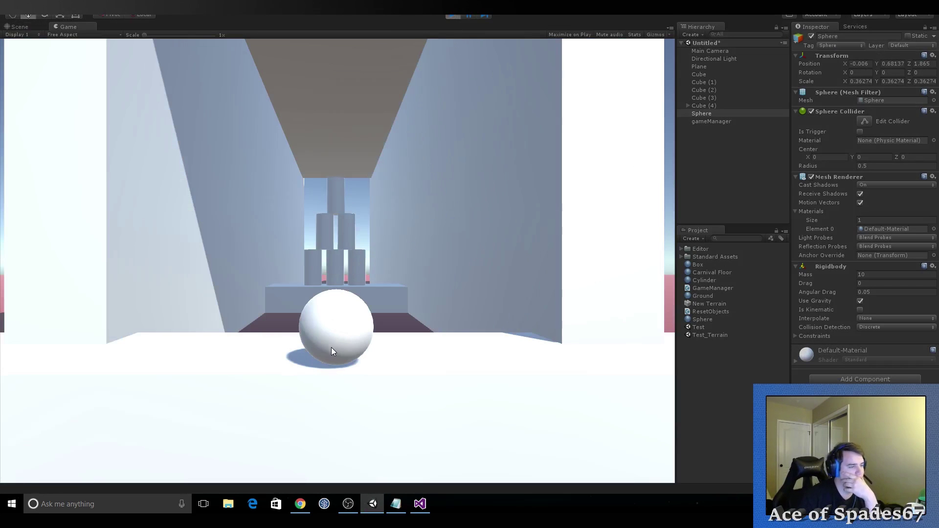
{"action": "left_click", "coordinate": [319, 345]}
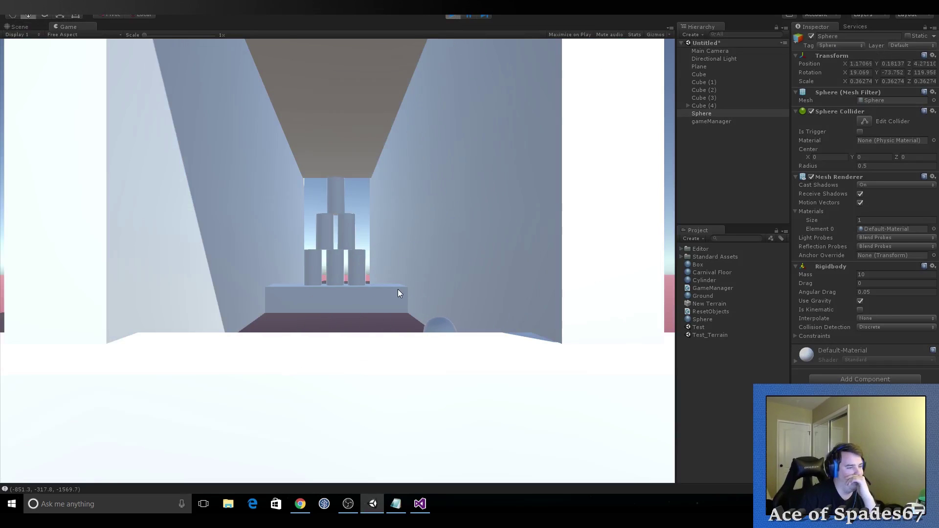
{"action": "left_click", "coordinate": [453, 17]}
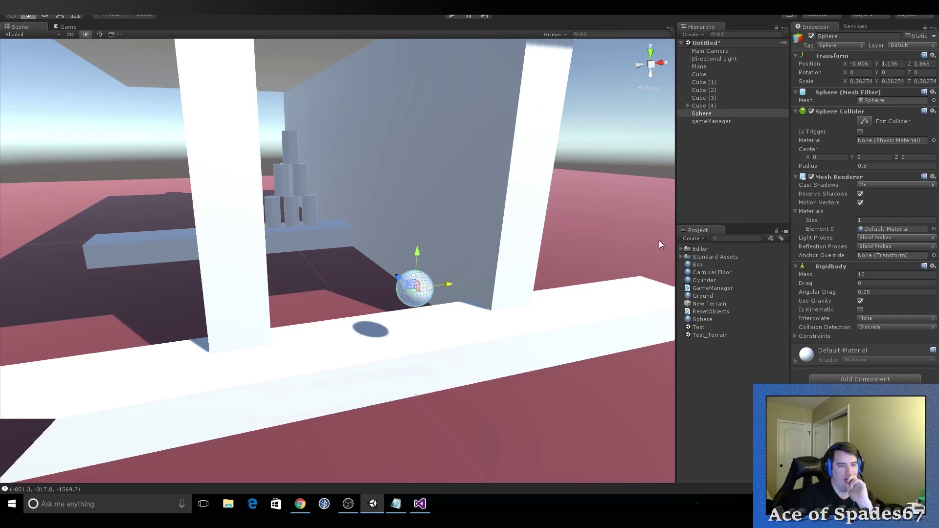
Step: Set the sphere's Rigidbody Mass to 1 and play-test the launch again
{"action": "left_click", "coordinate": [871, 274]}
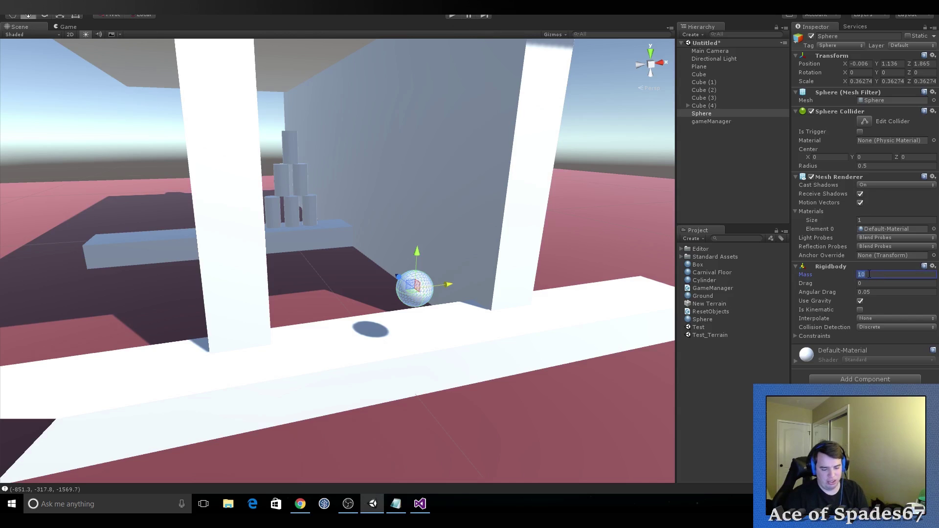
{"action": "type", "text": "1"}
{"action": "left_click", "coordinate": [454, 16]}
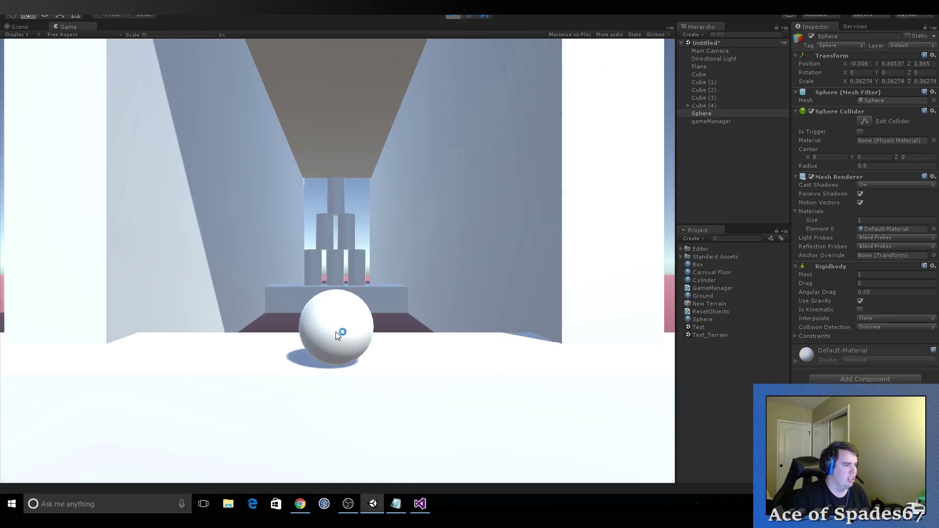
{"action": "left_click", "coordinate": [335, 329]}
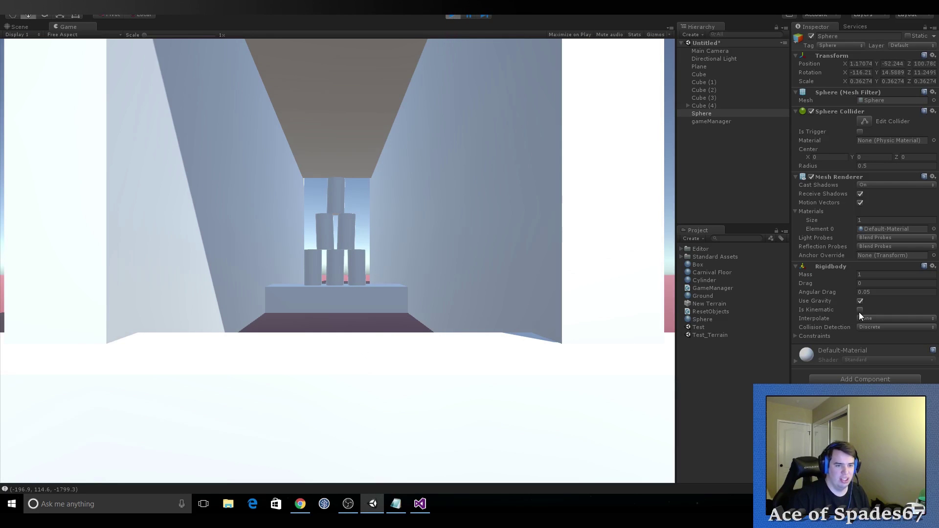
{"action": "left_click", "coordinate": [449, 15]}
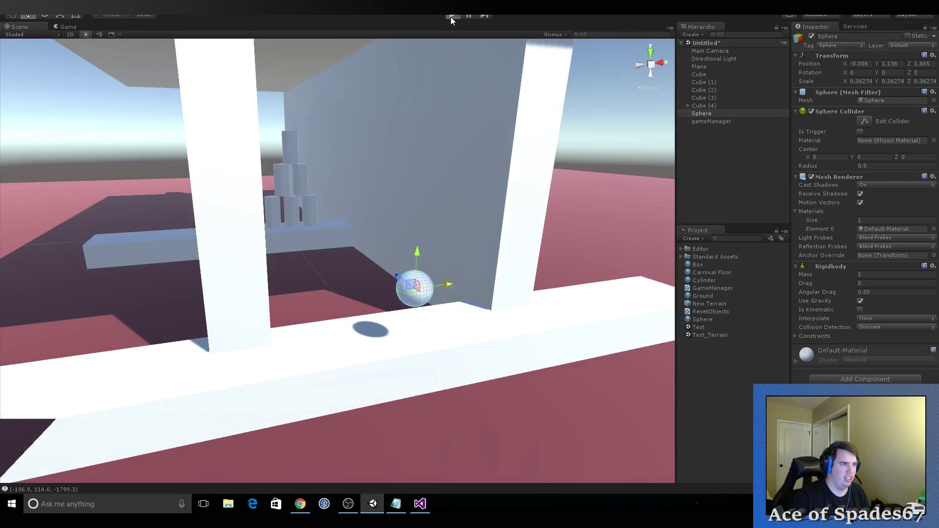
{"action": "key", "text": "ctrl+p"}
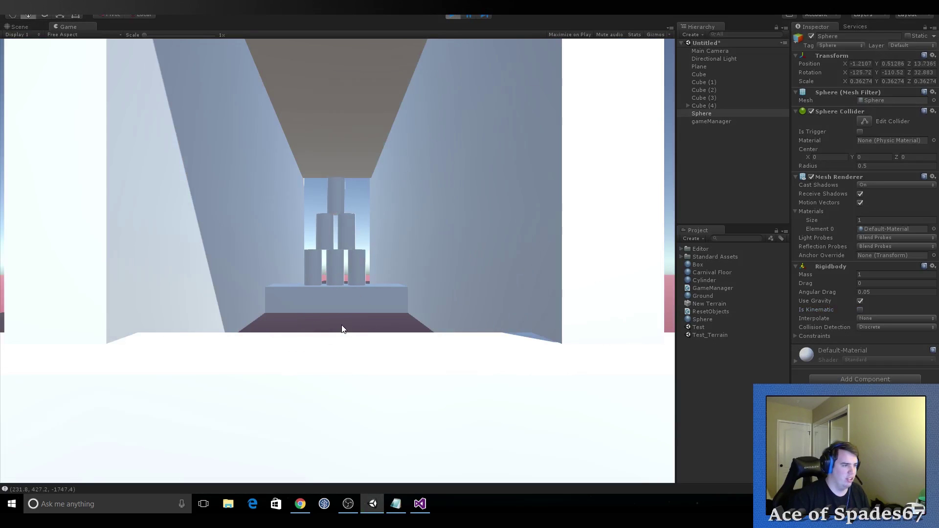
{"action": "left_click", "coordinate": [451, 15]}
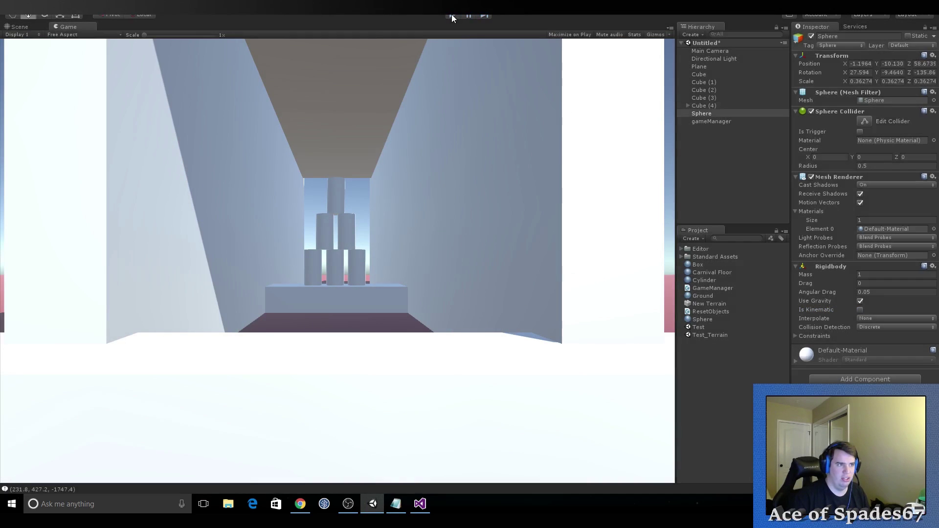
Step: Test with Is Kinematic enabled, then uncheck Is Kinematic again
{"action": "left_click", "coordinate": [859, 310]}
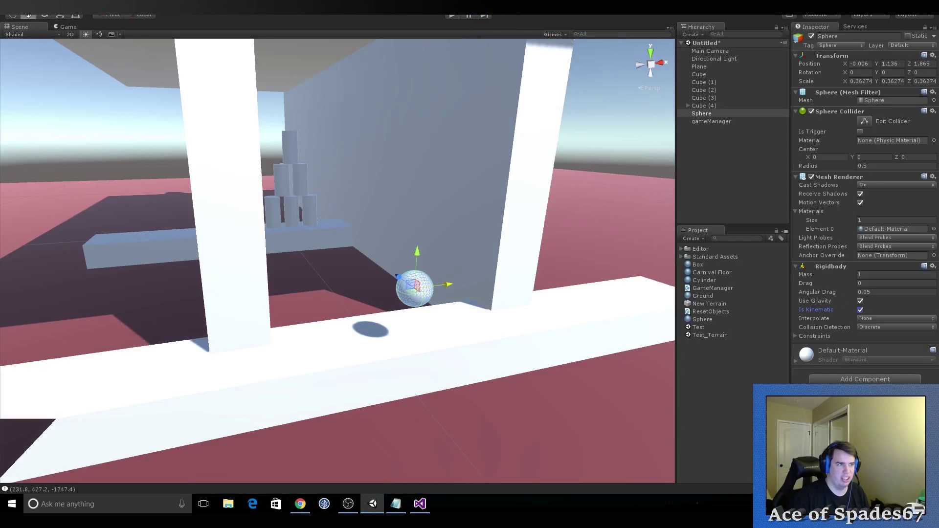
{"action": "key", "text": "ctrl+p"}
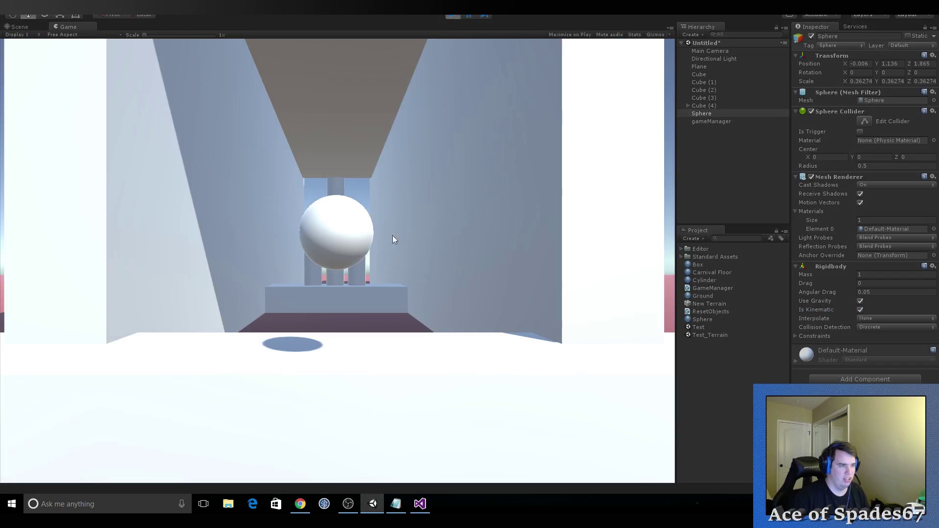
{"action": "left_click", "coordinate": [455, 16]}
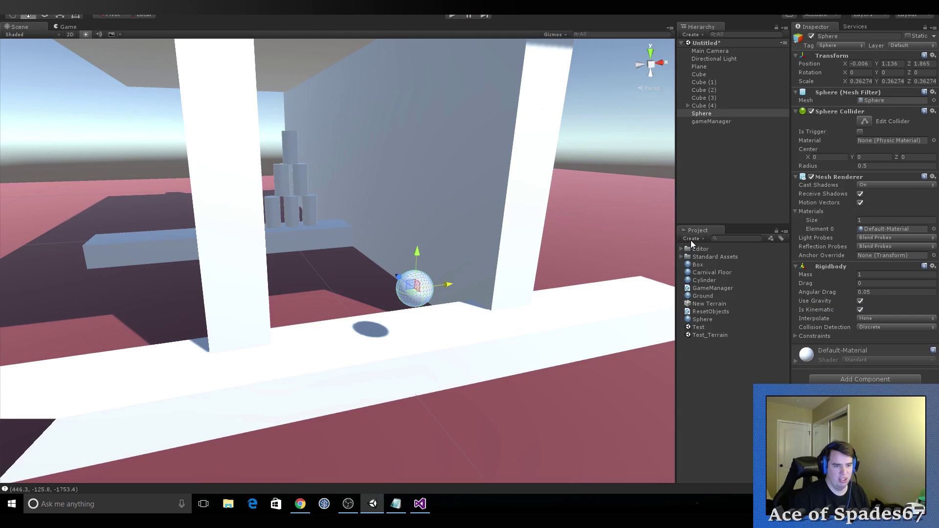
{"action": "left_click", "coordinate": [860, 311]}
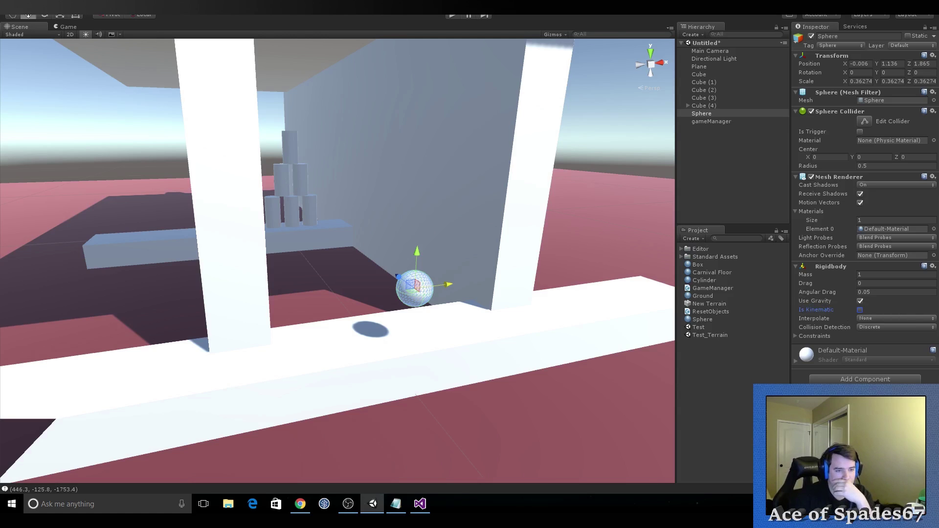
Step: Turn off the sphere's Use Gravity and play-test clicking it
{"action": "left_click", "coordinate": [860, 300]}
{"action": "left_click", "coordinate": [452, 15]}
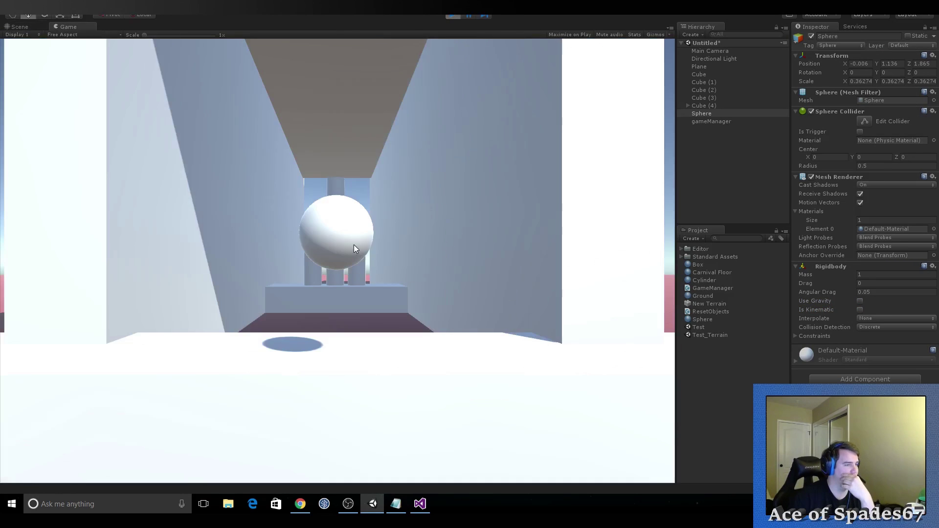
{"action": "left_click", "coordinate": [354, 246]}
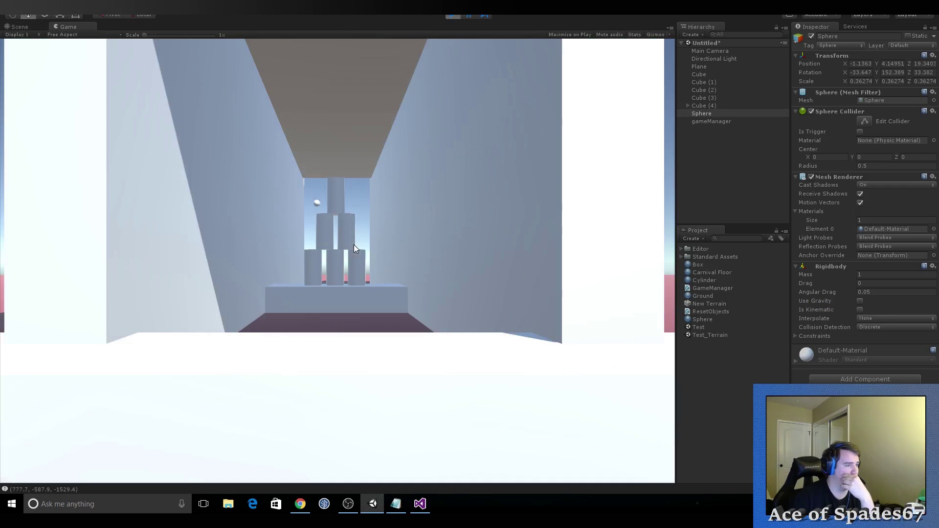
{"action": "left_click", "coordinate": [451, 16]}
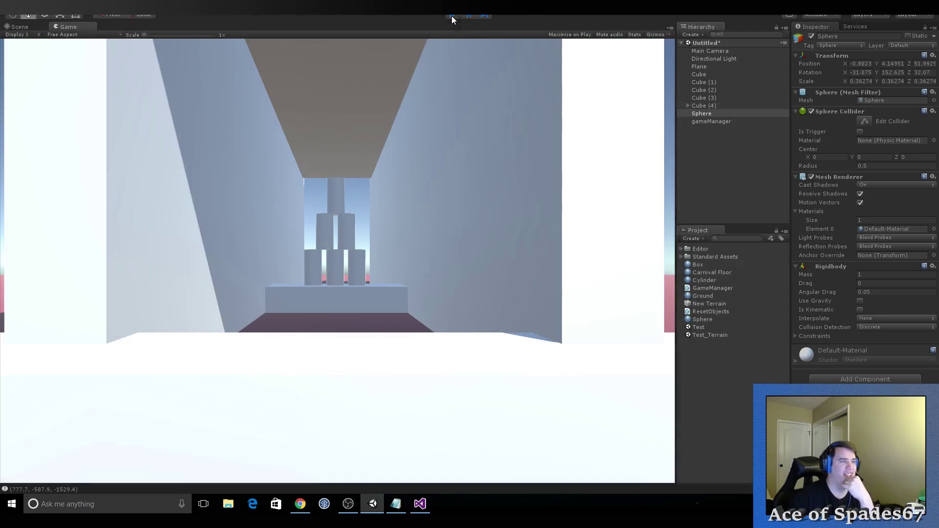
Step: Launch the sphere into the stacked cylinders and follow it down the corridor in the Scene view
{"action": "key", "text": "ctrl+p"}
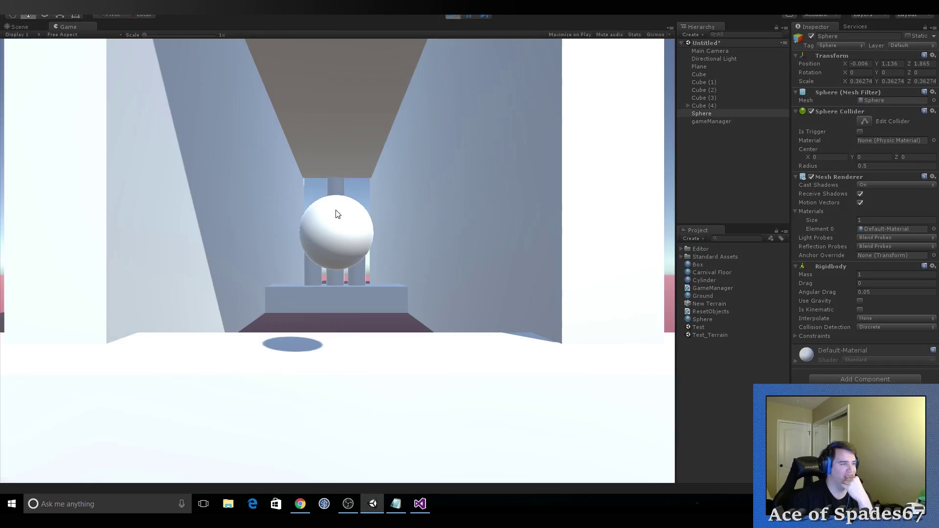
{"action": "left_click", "coordinate": [335, 234]}
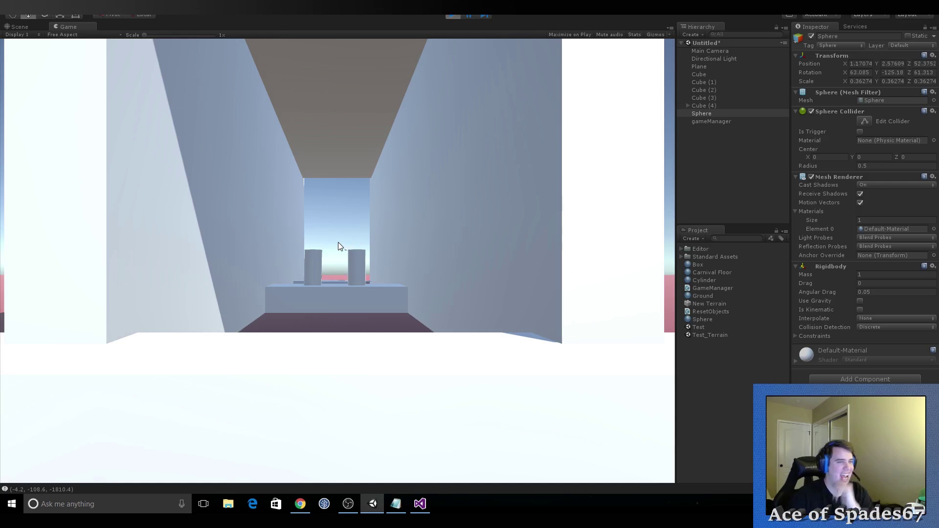
{"action": "left_click", "coordinate": [33, 25]}
{"action": "mouse_move", "coordinate": [200, 119]}
{"action": "right_mouse_down"}
{"action": "mouse_move", "coordinate": [158, 92]}
{"action": "mouse_move", "coordinate": [108, 94]}
{"action": "mouse_move", "coordinate": [163, 106]}
{"action": "mouse_move", "coordinate": [194, 93]}
{"action": "right_mouse_up"}
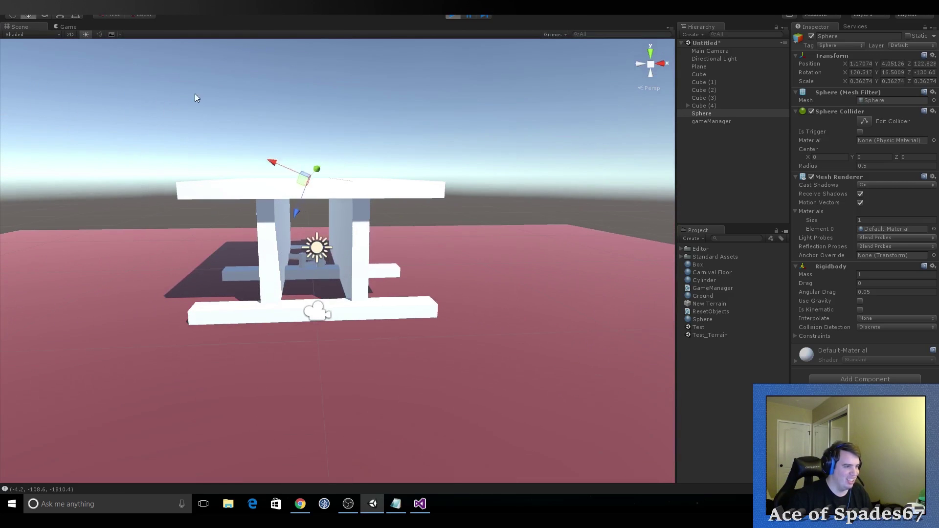
{"action": "left_click", "coordinate": [453, 15]}
{"action": "key", "text": "alt+Tab"}
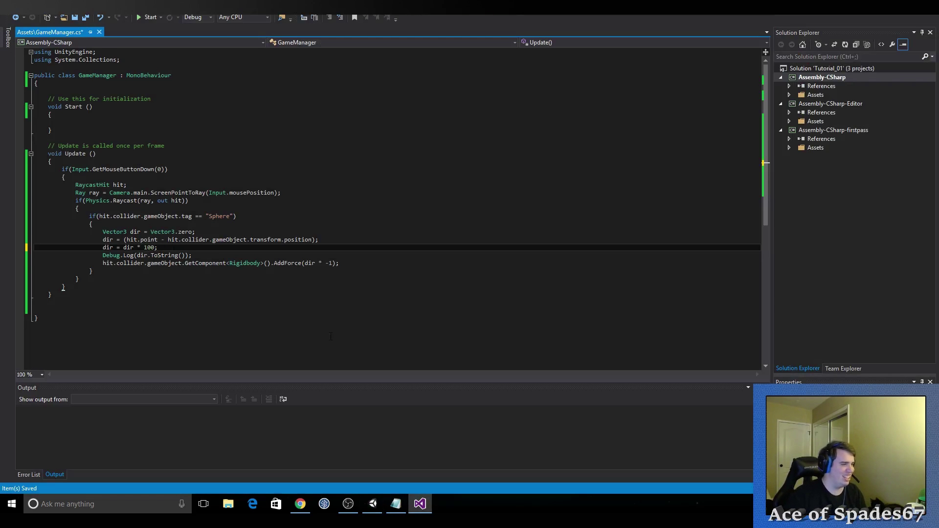
{"action": "key", "text": "alt+Tab"}
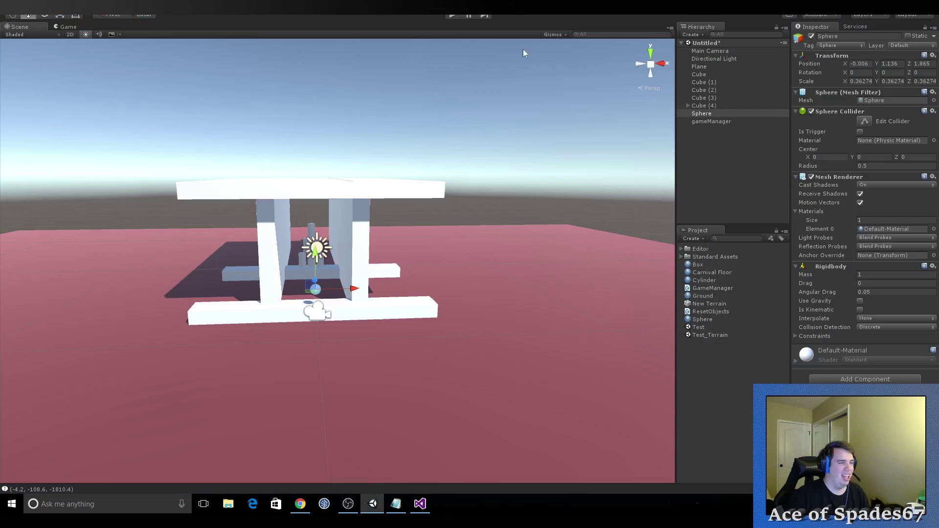
Step: Play-test clicking the sphere three times at the cylinders, then fly the Scene camera up to the stack
{"action": "left_click", "coordinate": [451, 16]}
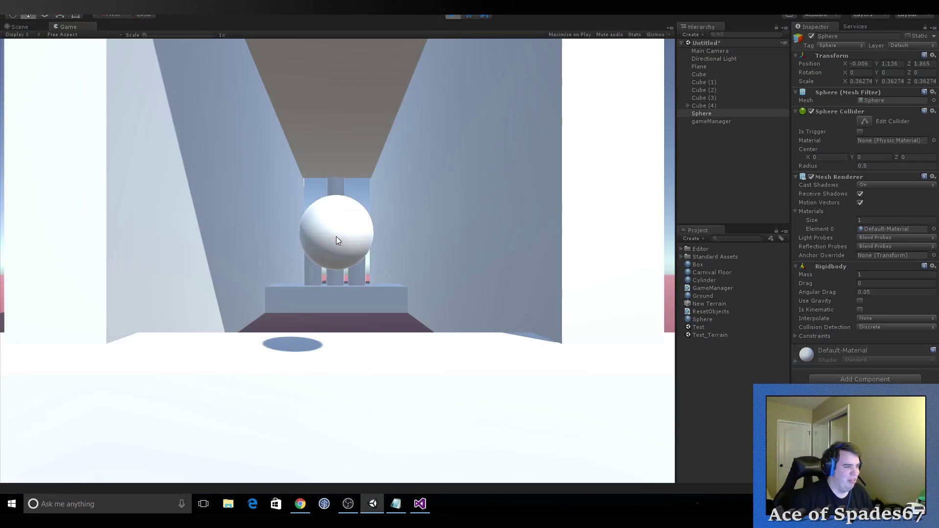
{"action": "left_click", "coordinate": [335, 235]}
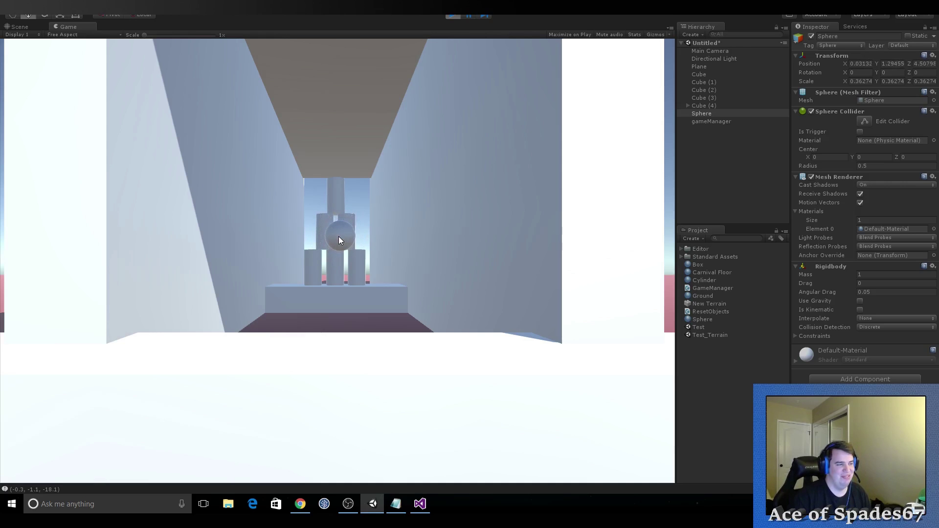
{"action": "left_click", "coordinate": [341, 237]}
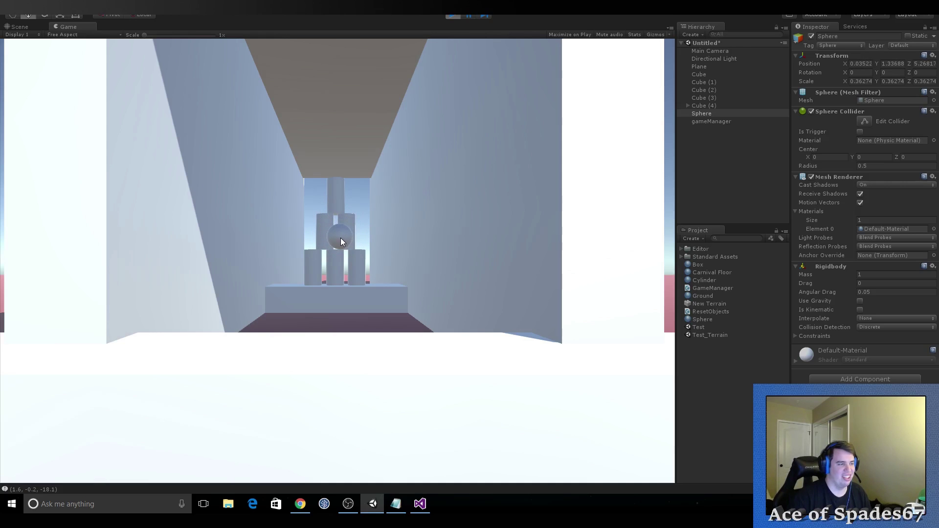
{"action": "left_click", "coordinate": [351, 231]}
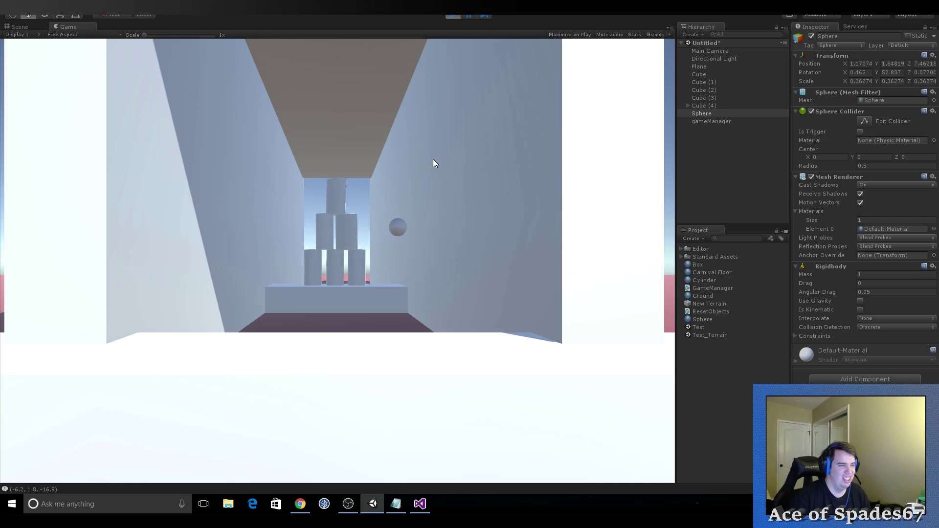
{"action": "left_click", "coordinate": [452, 15]}
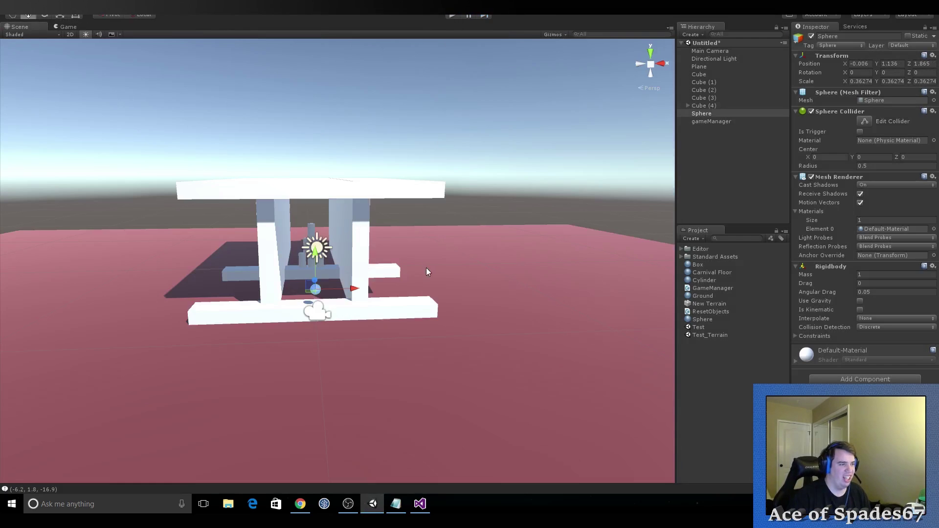
{"action": "right_click_drag", "start_coordinate": [408, 255], "coordinate": [407, 253]}
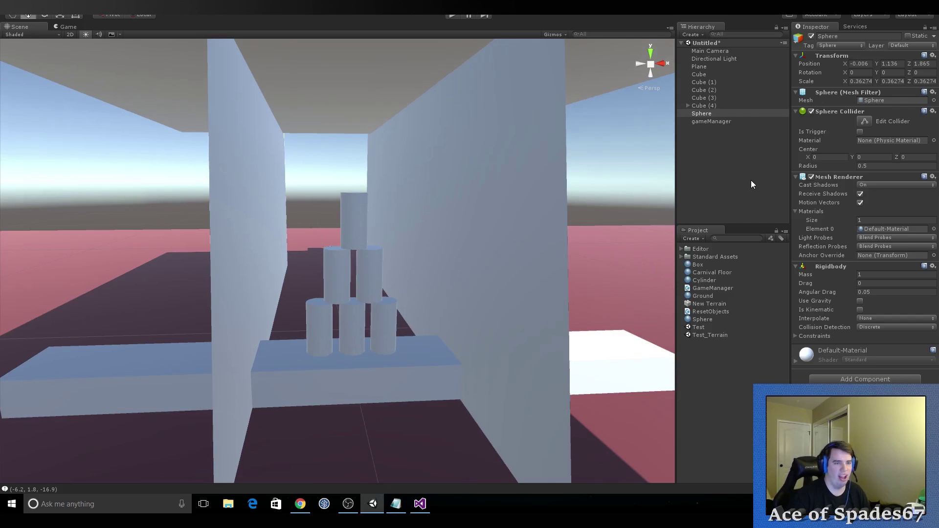
Step: Create and duplicate cubes, settling Cube (10) on top to form a cube pyramid
{"action": "left_click", "coordinate": [688, 106]}
{"action": "left_click", "coordinate": [723, 114]}
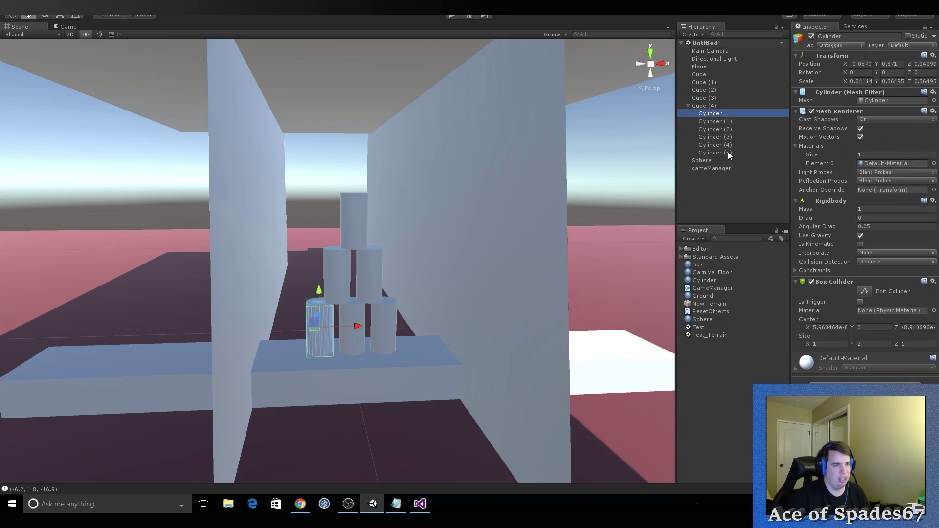
{"action": "left_click", "coordinate": [49, 16]}
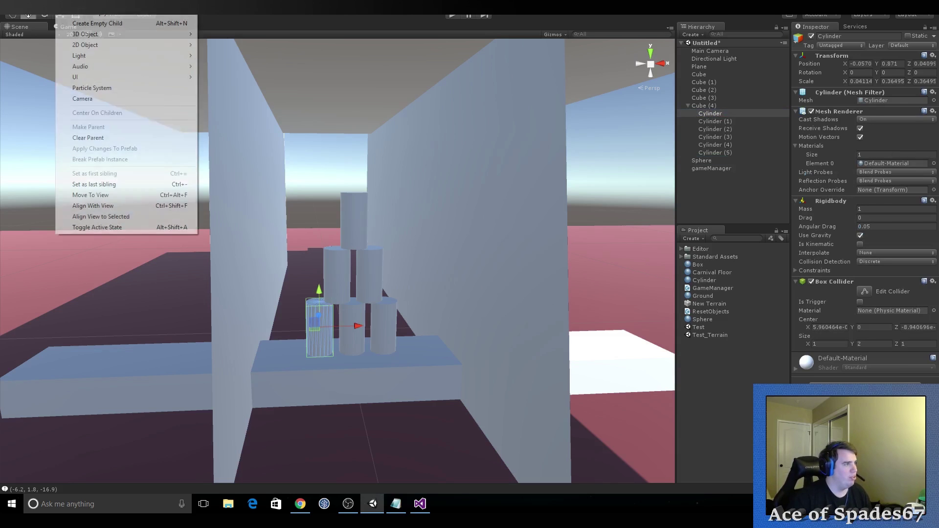
{"action": "mouse_move", "coordinate": [120, 33]}
{"action": "left_click", "coordinate": [229, 34]}
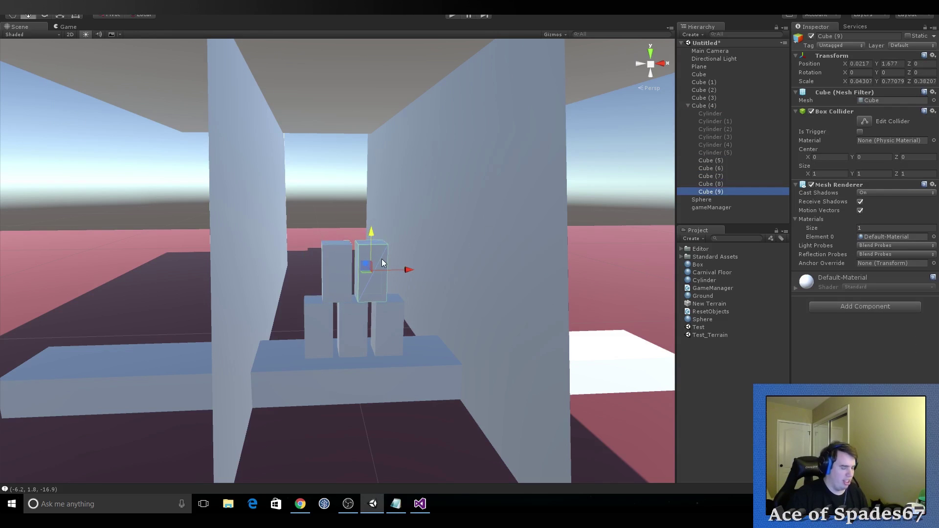
{"action": "key", "text": "ctrl+d"}
{"action": "left_click_drag", "start_coordinate": [375, 242], "coordinate": [367, 181]}
{"action": "left_click_drag", "start_coordinate": [410, 207], "coordinate": [392, 212]}
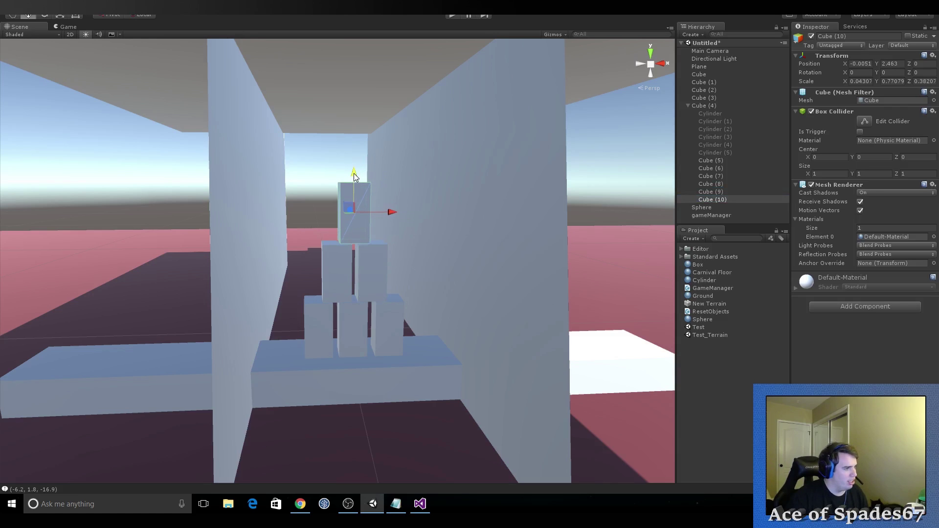
{"action": "left_click_drag", "start_coordinate": [355, 173], "coordinate": [355, 176]}
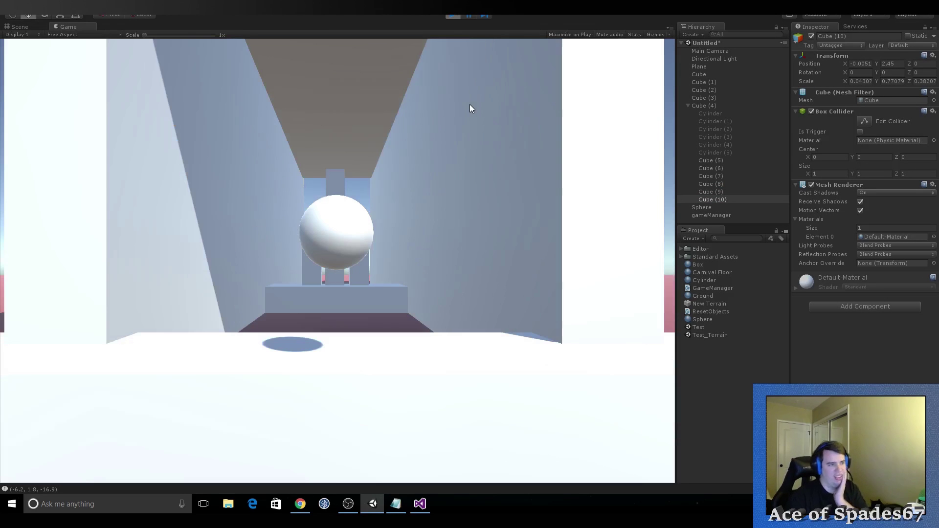
Step: Test the sphere against the pyramid, then change the force multiplier to 1000 and save
{"action": "left_click", "coordinate": [346, 242]}
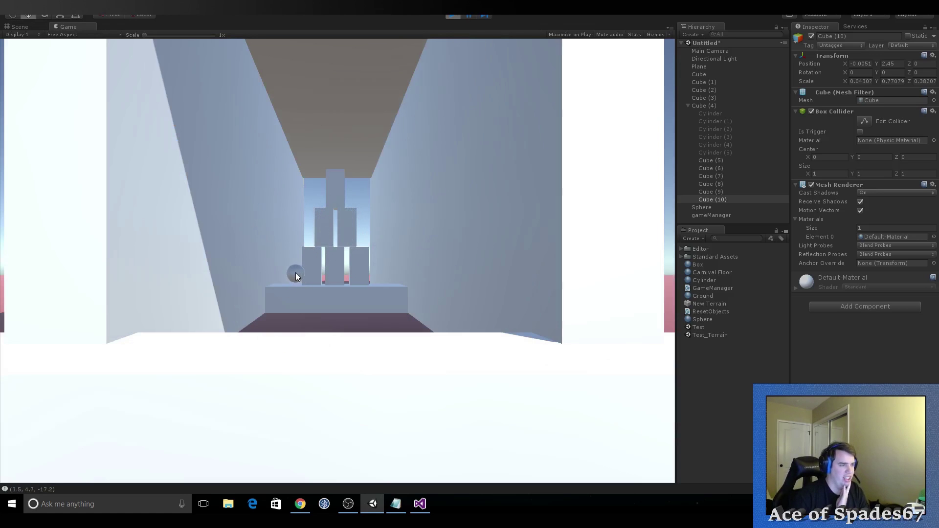
{"action": "left_click", "coordinate": [454, 15]}
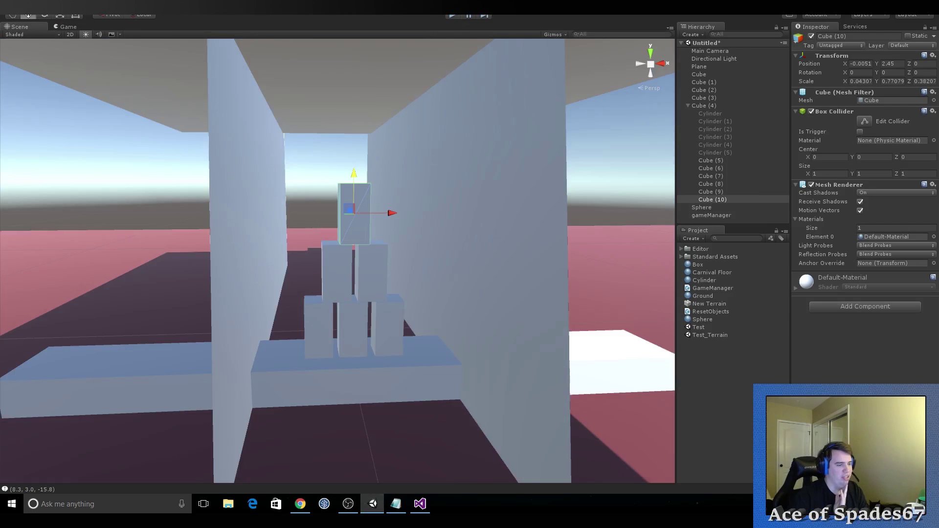
{"action": "left_click", "coordinate": [420, 506]}
{"action": "type", "text": "000;"}
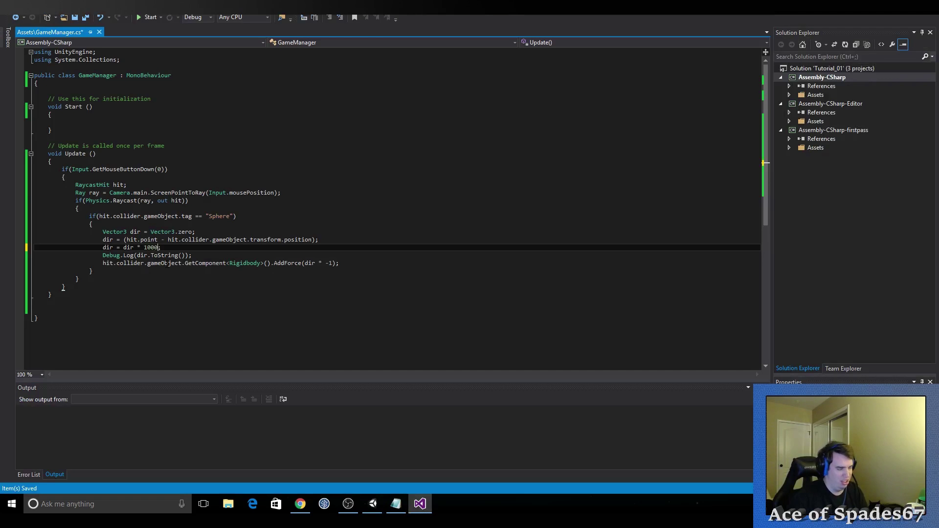
{"action": "key", "text": "ctrl+s"}
{"action": "left_click", "coordinate": [372, 503]}
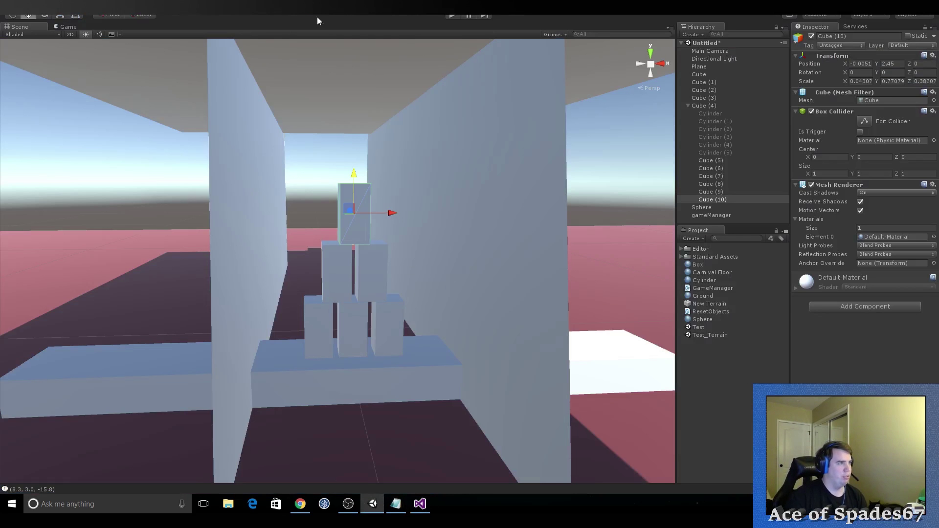
{"action": "left_click", "coordinate": [454, 16]}
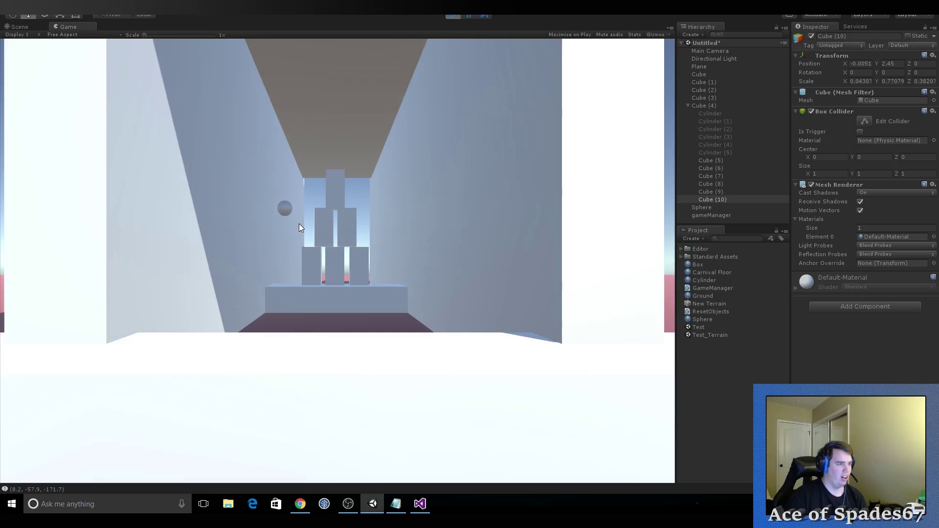
{"action": "left_click", "coordinate": [452, 14]}
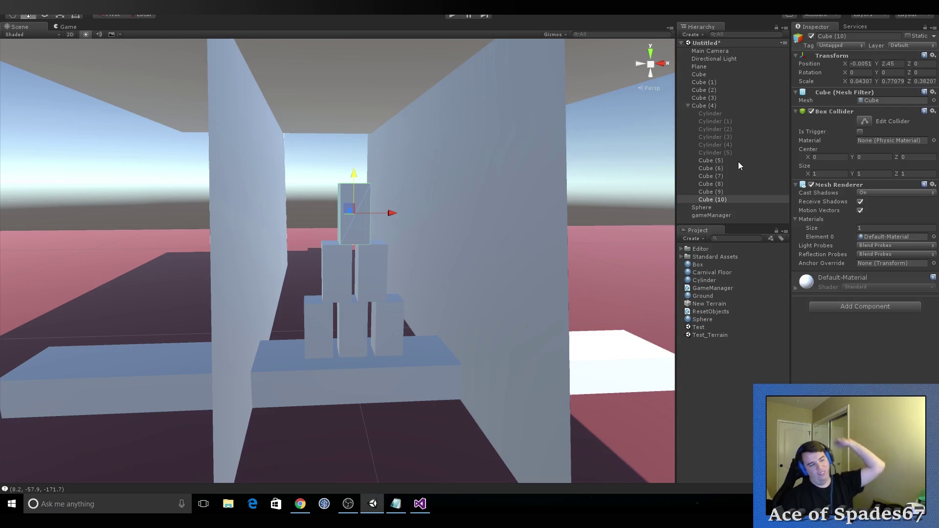
{"action": "left_click", "coordinate": [722, 161], "text": "shift"}
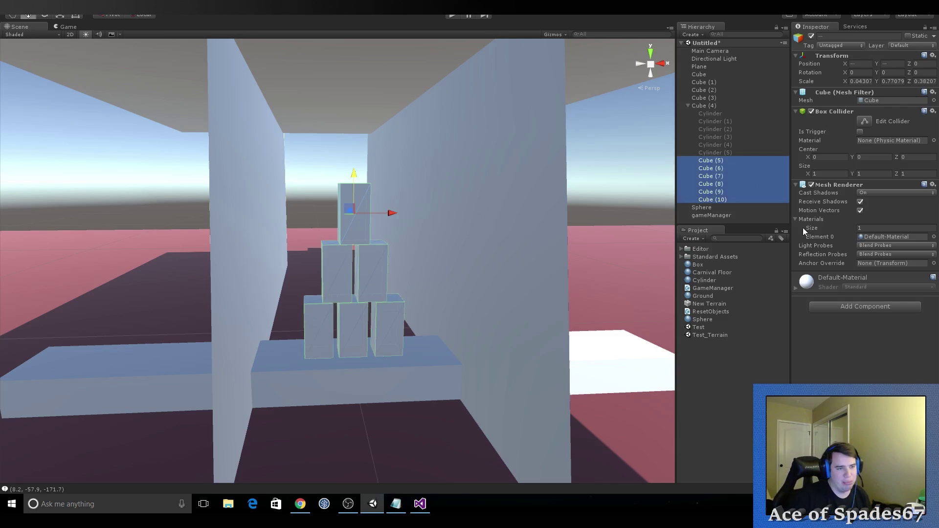
Step: Add a Rigidbody to the six selected cubes and launch the sphere at them in Play mode
{"action": "left_click", "coordinate": [842, 309]}
{"action": "left_click", "coordinate": [841, 344]}
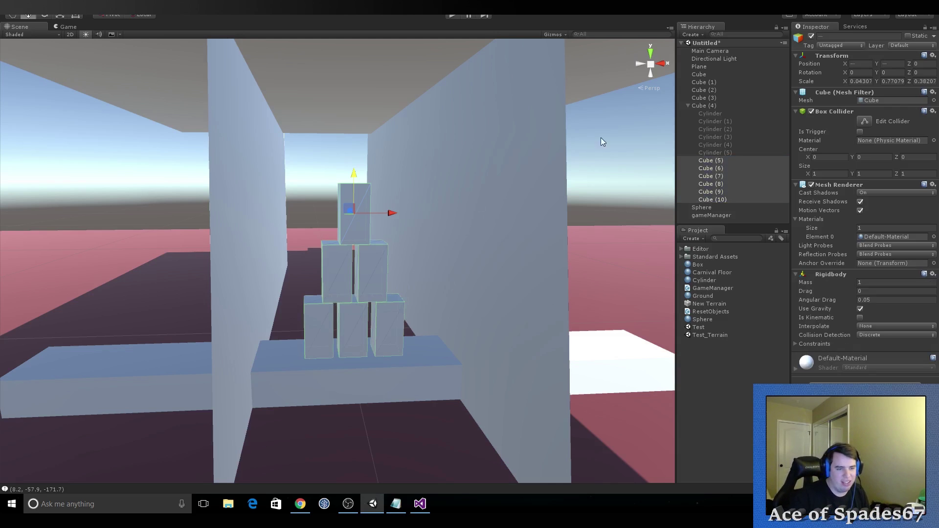
{"action": "left_click", "coordinate": [452, 15]}
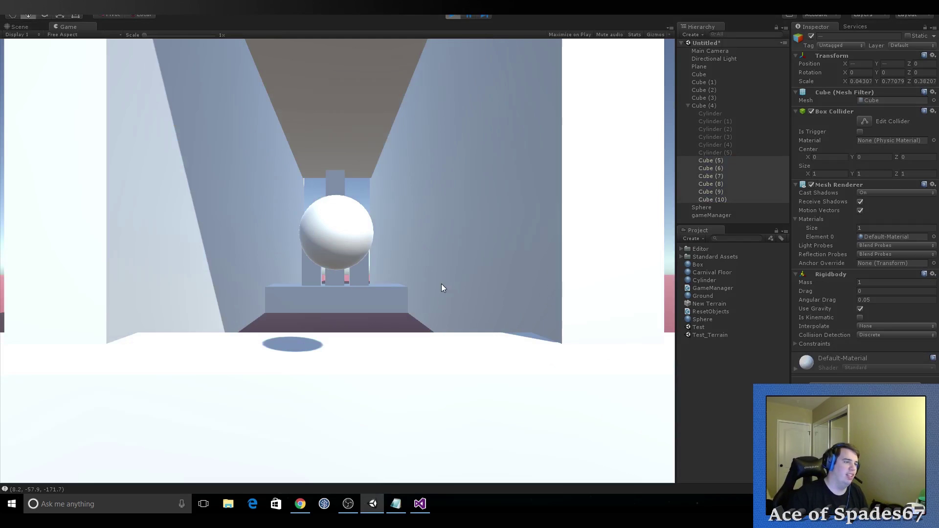
{"action": "left_click", "coordinate": [339, 235]}
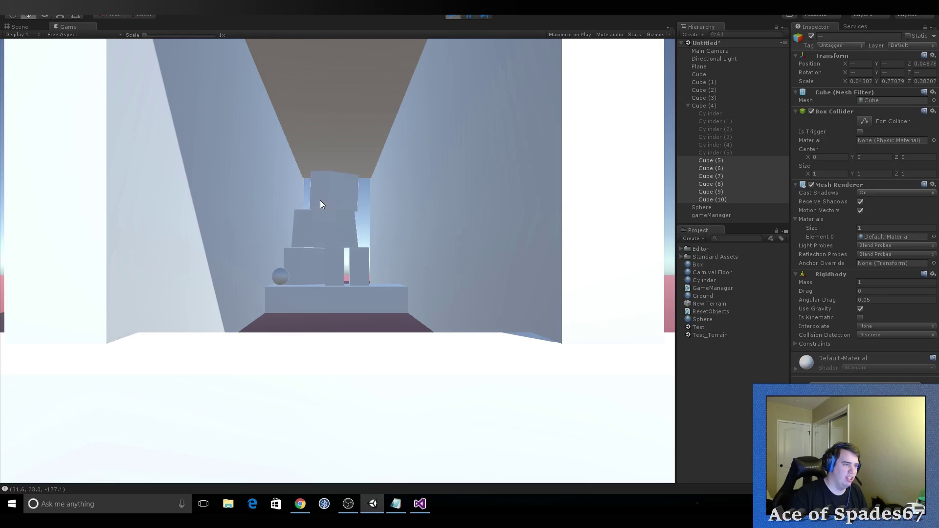
Step: Fly the Scene camera around and frame the cube pyramid with F, then stop the game
{"action": "left_click", "coordinate": [31, 27]}
{"action": "right_click_drag", "start_coordinate": [263, 104], "coordinate": [267, 112]}
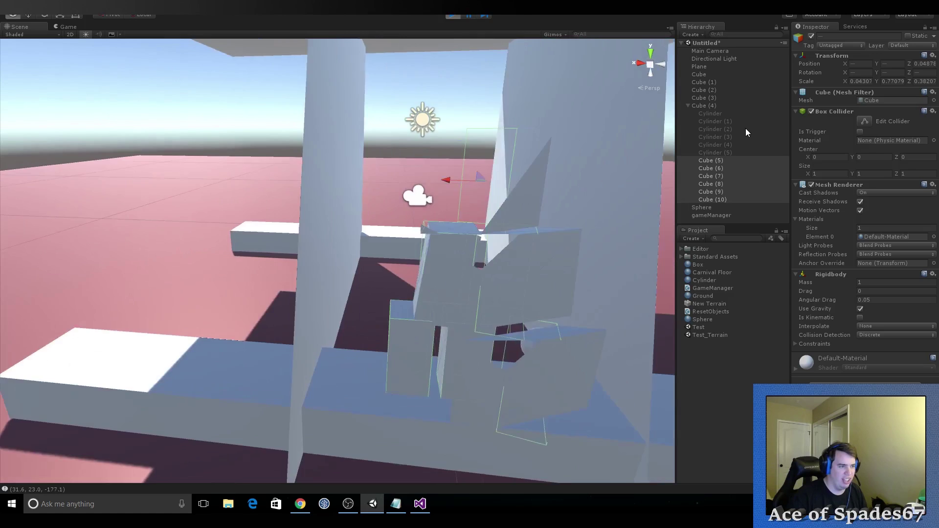
{"action": "mouse_move", "coordinate": [267, 112]}
{"action": "right_mouse_down"}
{"action": "mouse_move", "coordinate": [752, 138]}
{"action": "mouse_move", "coordinate": [760, 154]}
{"action": "right_mouse_up"}
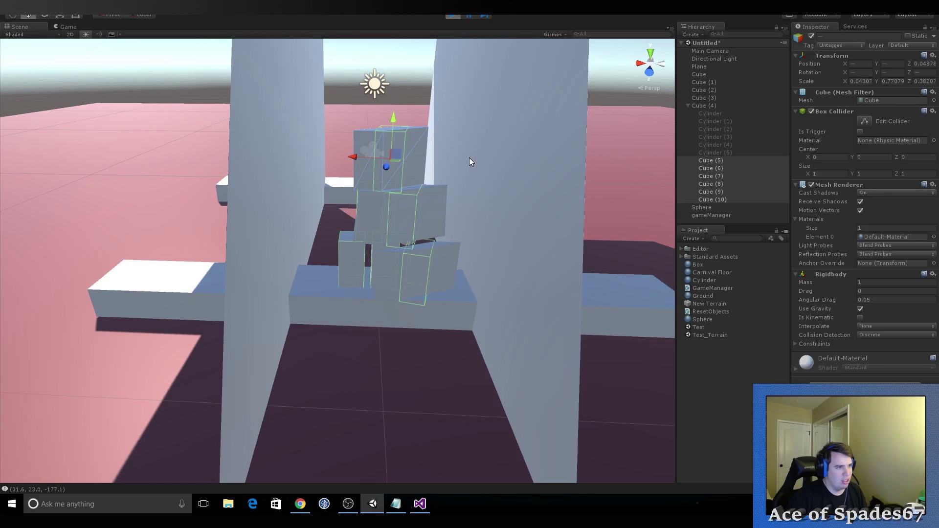
{"action": "right_click_drag", "start_coordinate": [469, 157], "coordinate": [820, 112]}
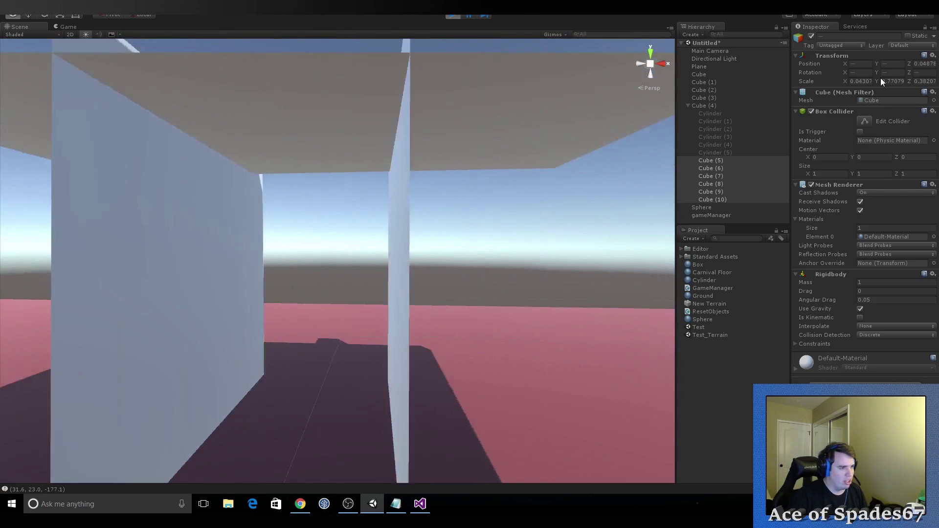
{"action": "key", "text": "f"}
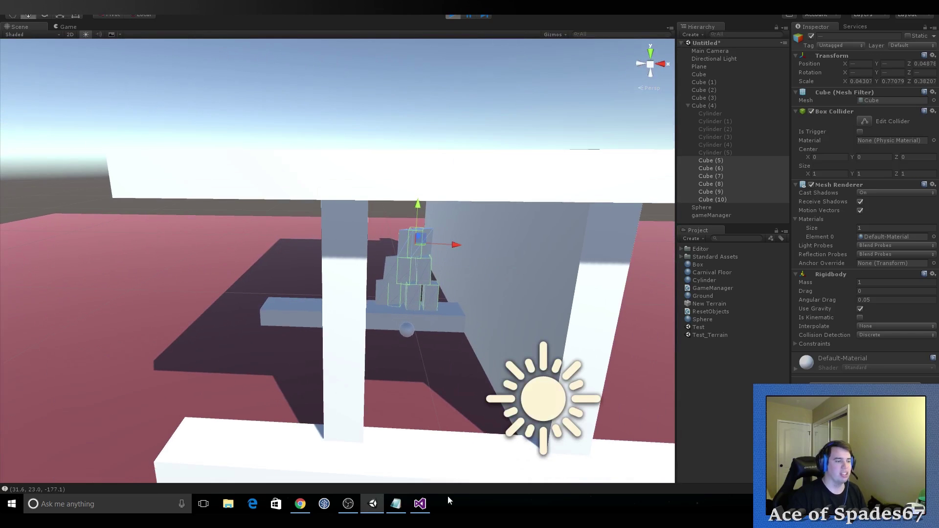
{"action": "key", "text": "ctrl+p"}
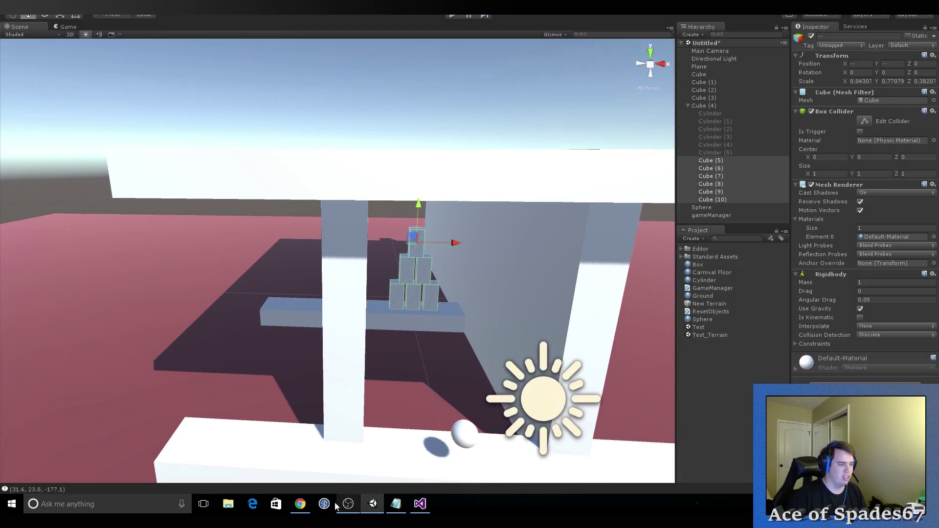
Step: Play-test launching the sphere at the cylinders and glance at the GameManager script
{"action": "left_click", "coordinate": [452, 15]}
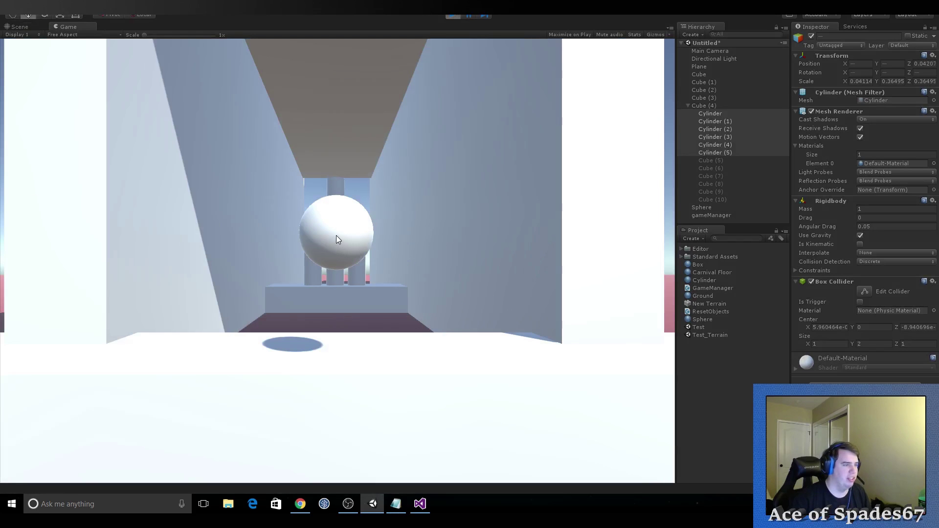
{"action": "left_click", "coordinate": [336, 236]}
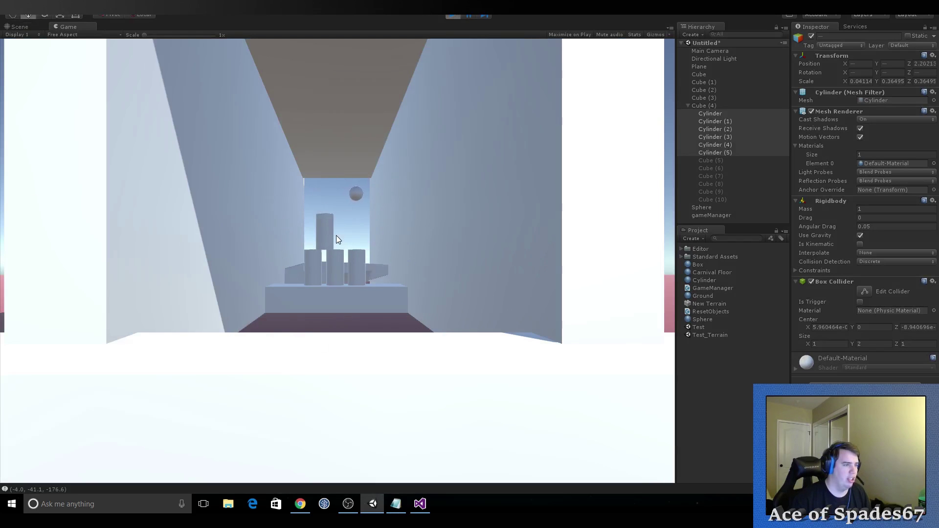
{"action": "left_click", "coordinate": [453, 15]}
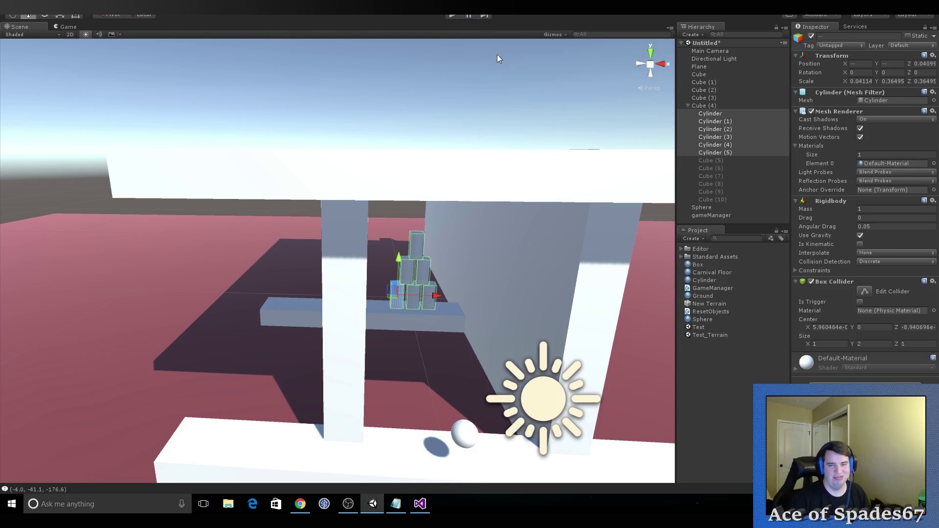
{"action": "left_click", "coordinate": [420, 503]}
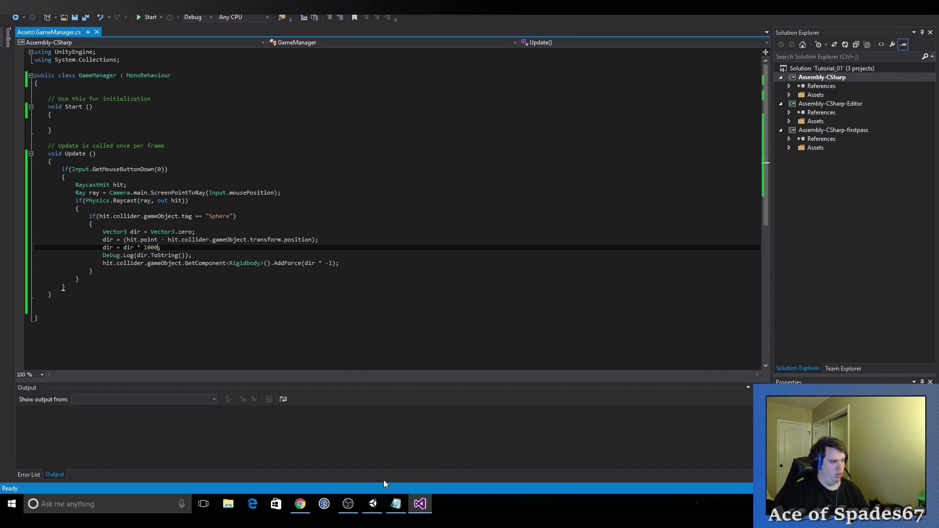
{"action": "left_click", "coordinate": [372, 503]}
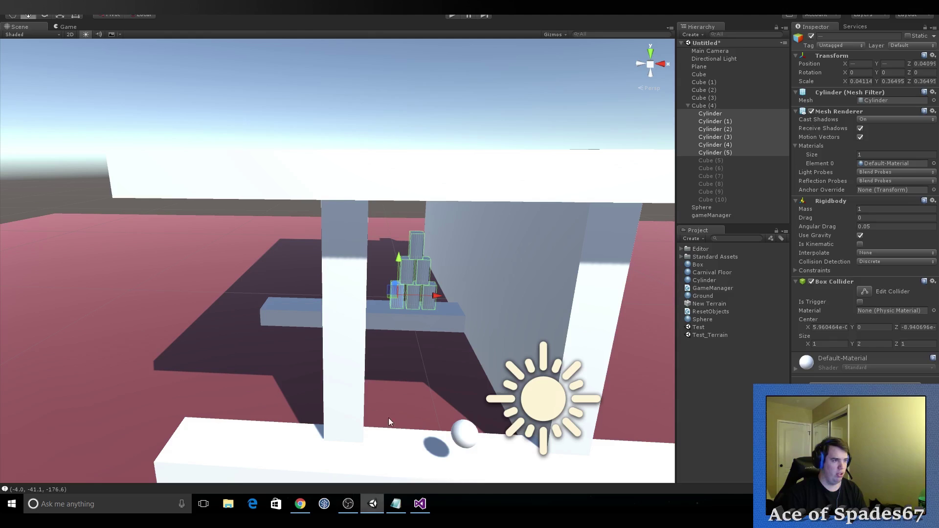
Step: Rerun the launch test, then set the cylinders' Rigidbody mass to 0.2
{"action": "left_click", "coordinate": [451, 15]}
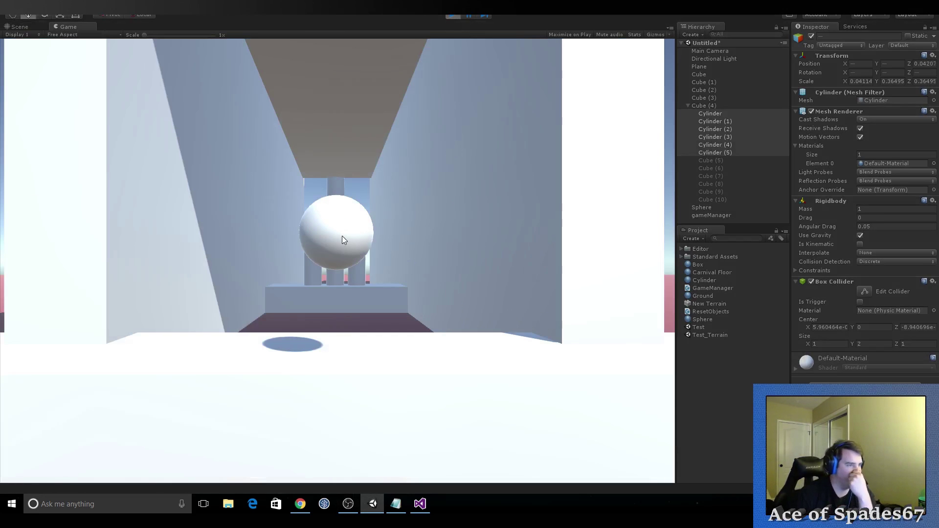
{"action": "left_click", "coordinate": [342, 236]}
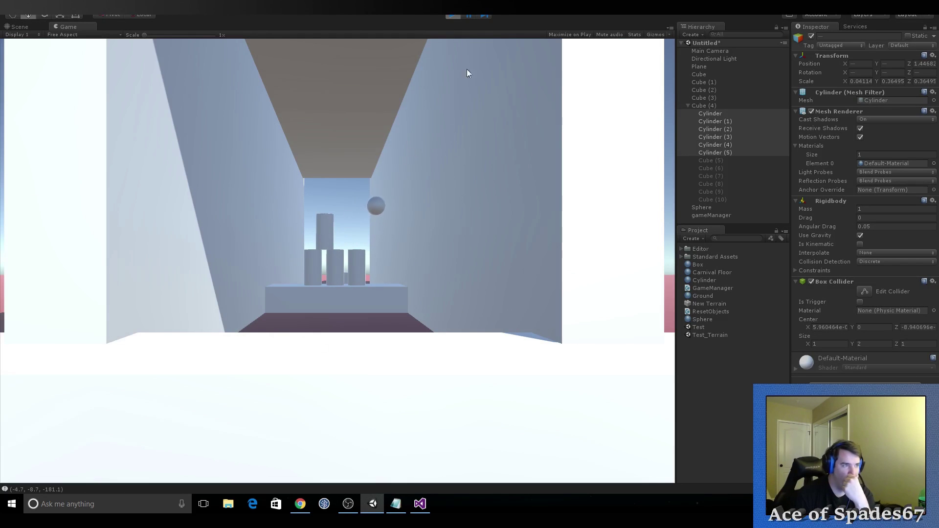
{"action": "left_click", "coordinate": [453, 15]}
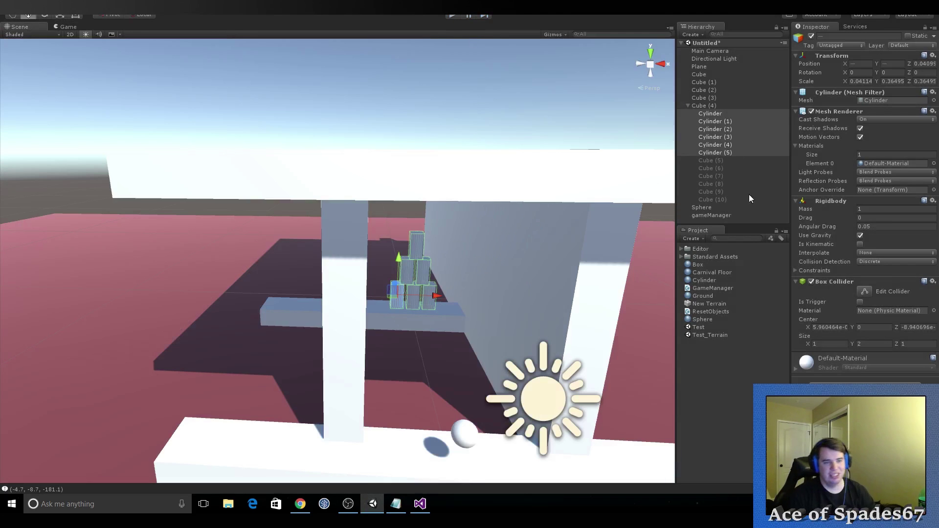
{"action": "left_click", "coordinate": [869, 208]}
{"action": "type", "text": "0.2"}
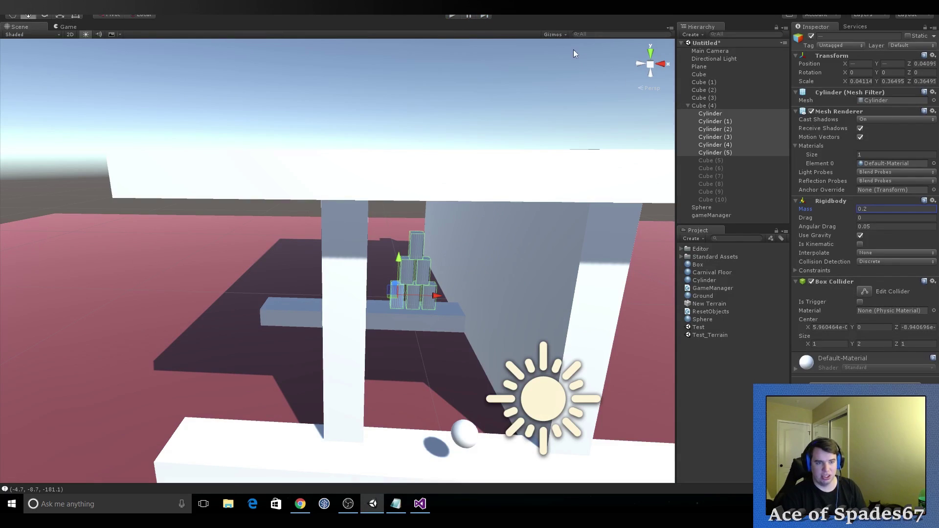
Step: Launch the sphere twice into the 0.2-mass cylinders, then tick Use Gravity on the Sphere's Rigidbody
{"action": "left_click", "coordinate": [450, 16]}
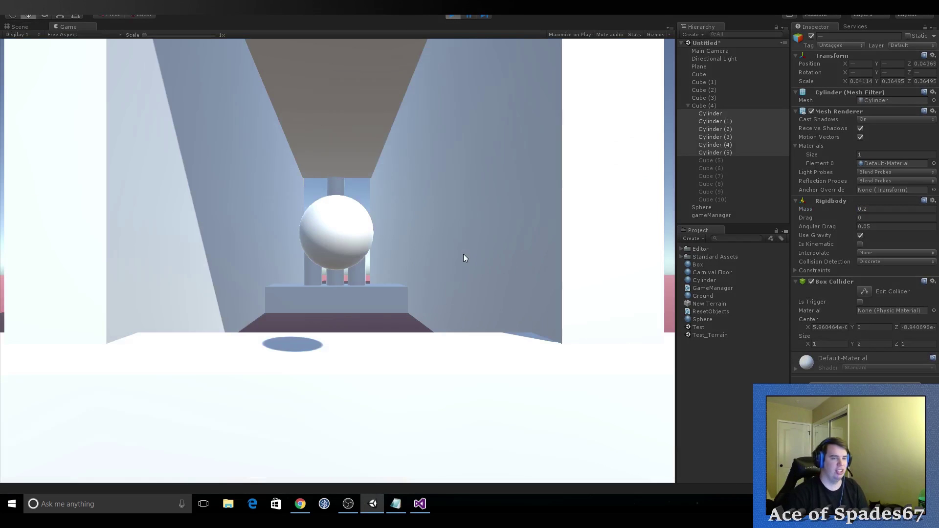
{"action": "left_click", "coordinate": [339, 238]}
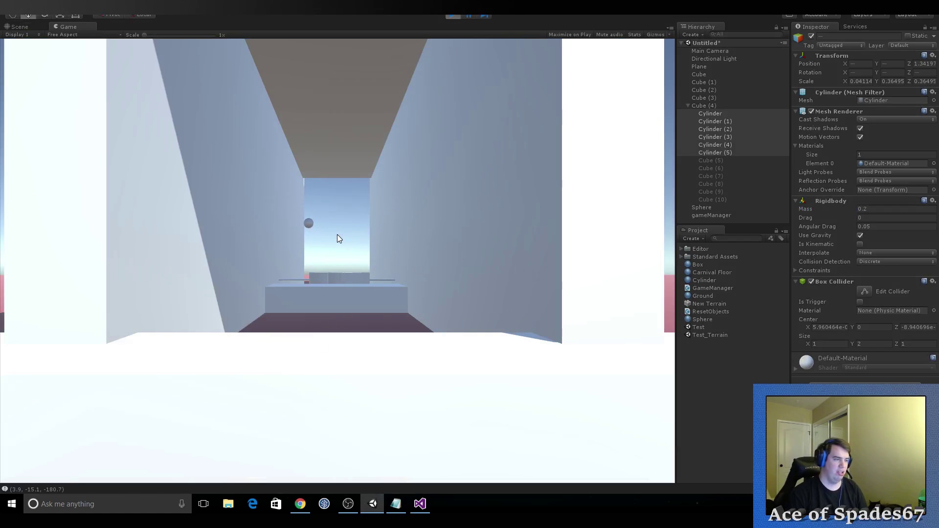
{"action": "left_click", "coordinate": [453, 15]}
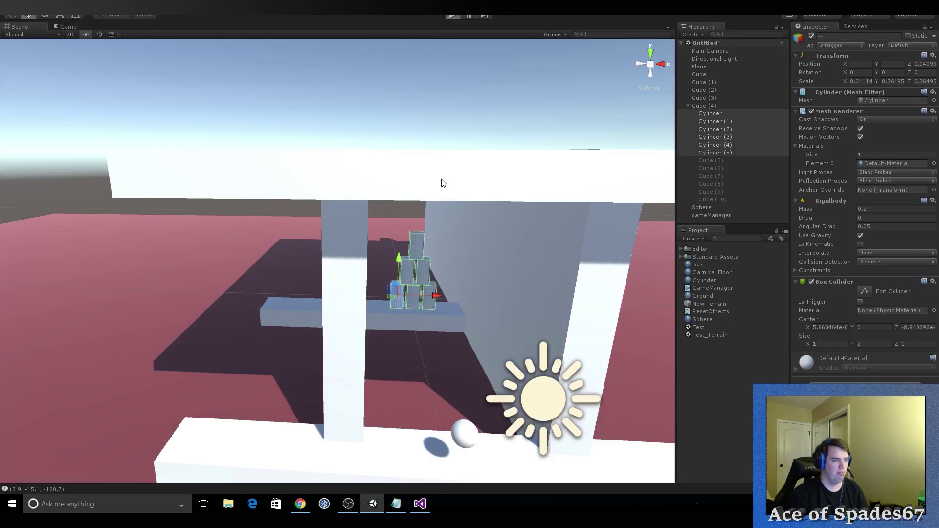
{"action": "key", "text": "ctrl+p"}
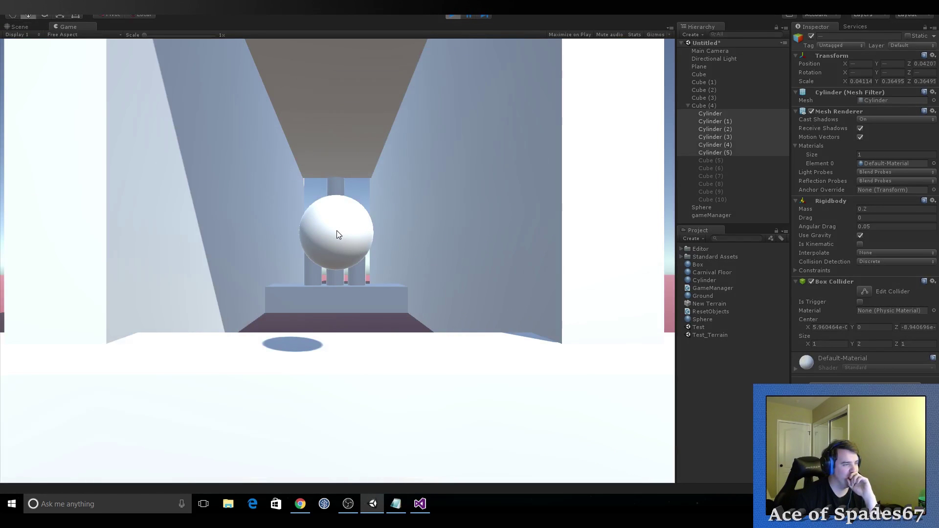
{"action": "left_click", "coordinate": [336, 230]}
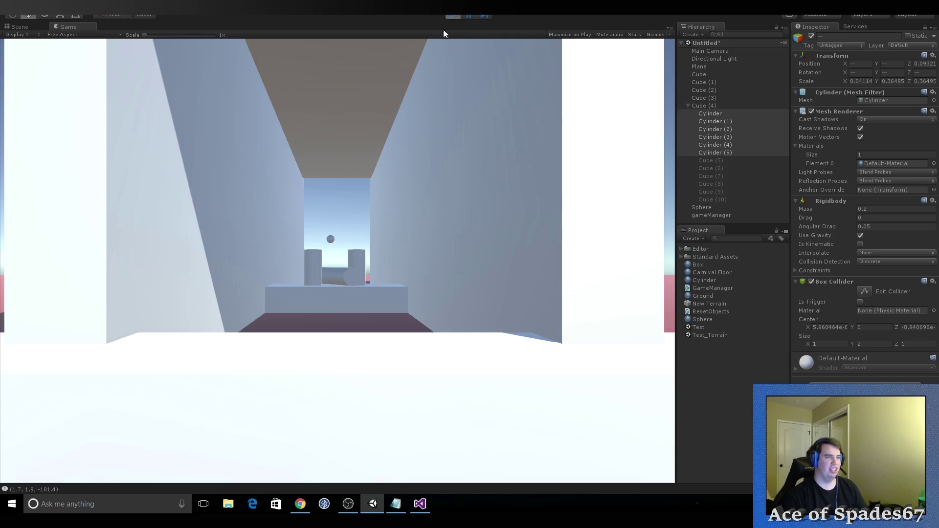
{"action": "left_click", "coordinate": [452, 15]}
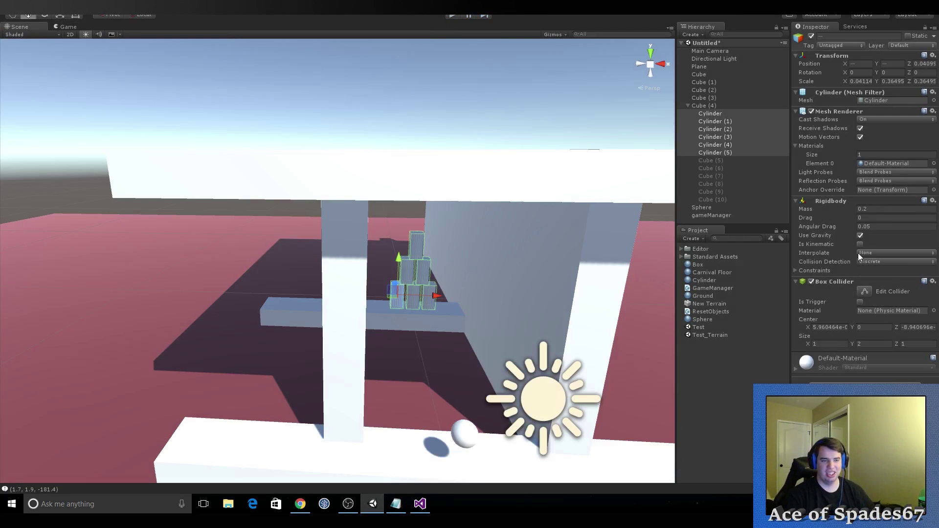
{"action": "left_click", "coordinate": [704, 207]}
{"action": "left_click", "coordinate": [860, 301]}
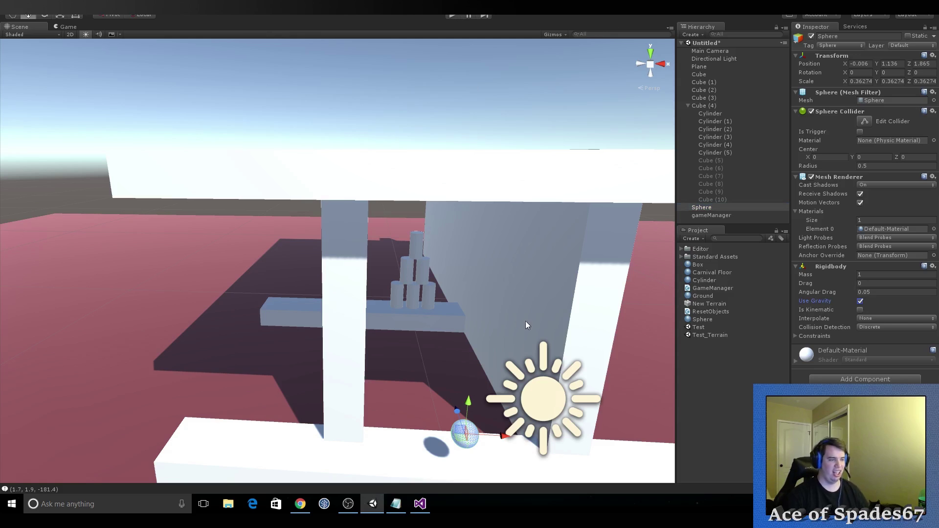
Step: Orbit the view and browse the GameObject menu without choosing anything
{"action": "mouse_move", "coordinate": [504, 348]}
{"action": "right_mouse_down"}
{"action": "mouse_move", "coordinate": [543, 419]}
{"action": "mouse_move", "coordinate": [488, 297]}
{"action": "mouse_move", "coordinate": [499, 353]}
{"action": "right_mouse_up"}
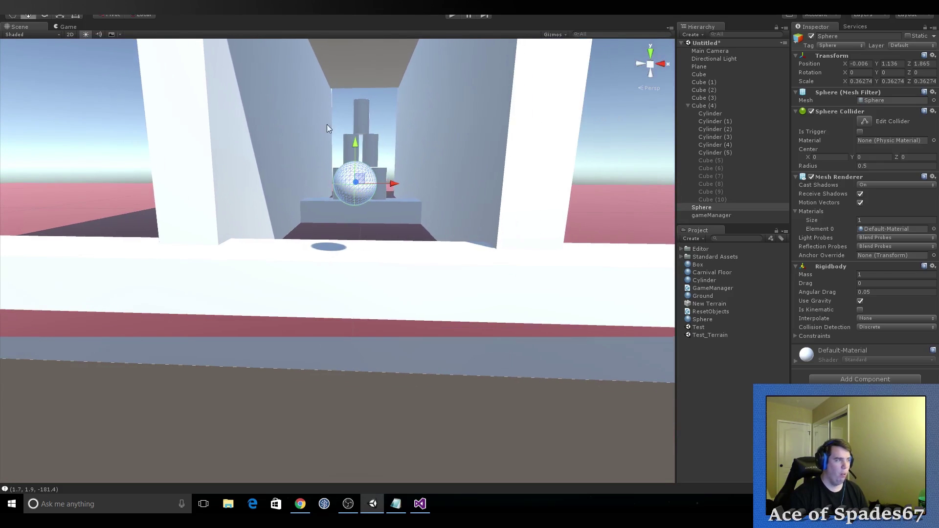
{"action": "key", "text": "alt+g"}
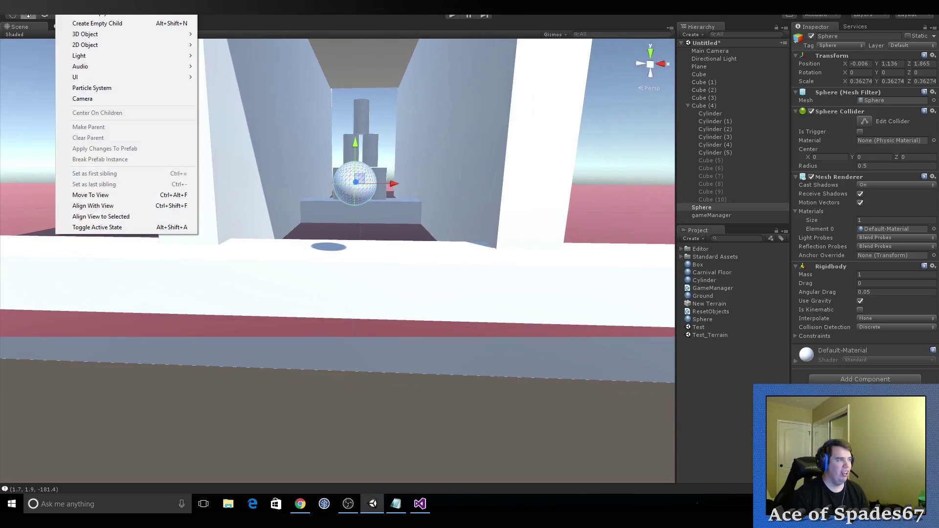
{"action": "key", "text": "Escape"}
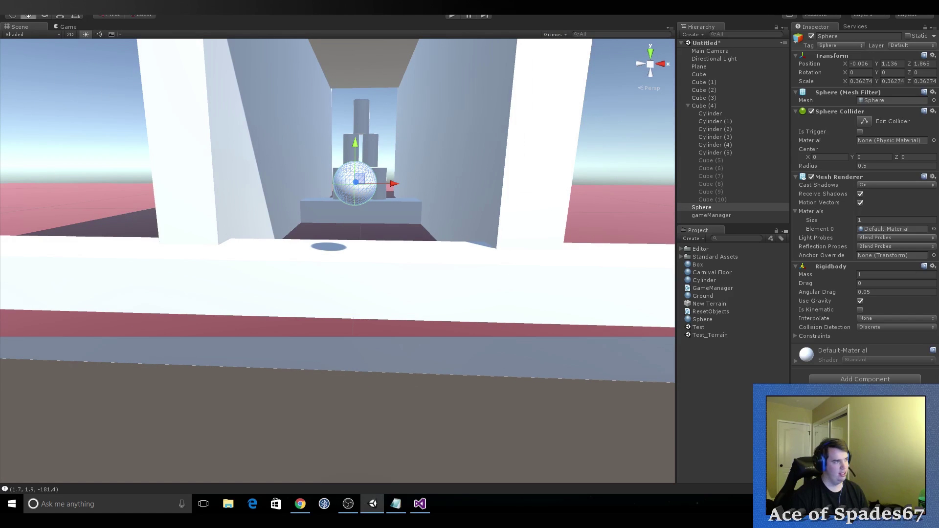
{"action": "key", "text": "alt+g"}
{"action": "key", "text": "Right"}
{"action": "key", "text": "Left"}
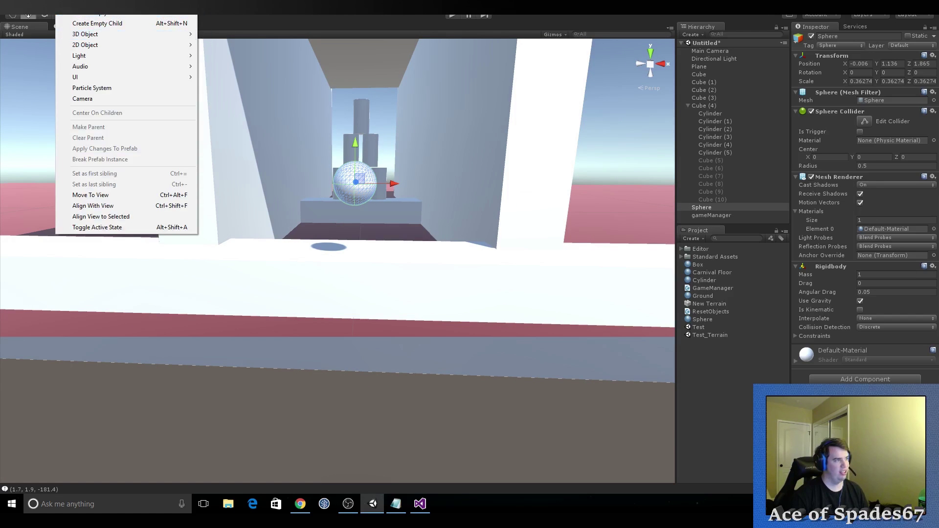
{"action": "key", "text": "Escape"}
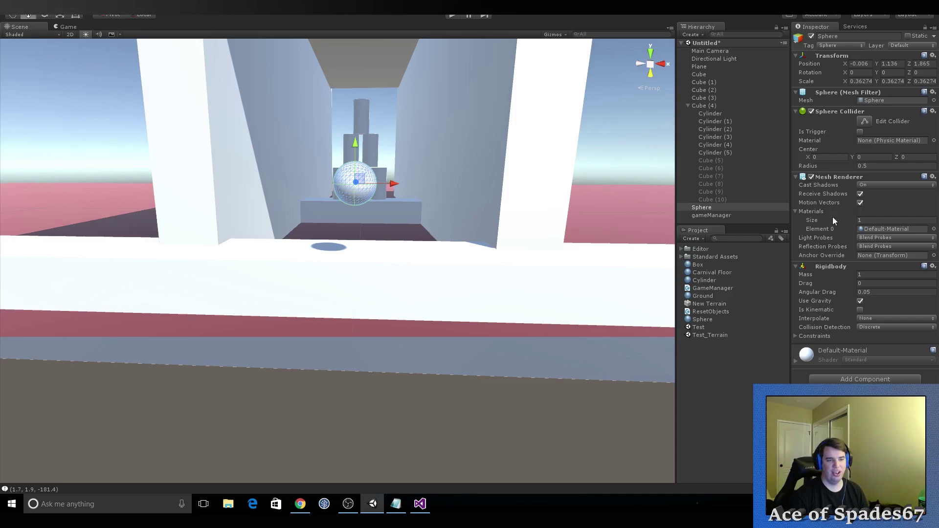
Step: Freeze the sphere's Y position in Rigidbody Constraints and run a brief play test
{"action": "left_click", "coordinate": [793, 335]}
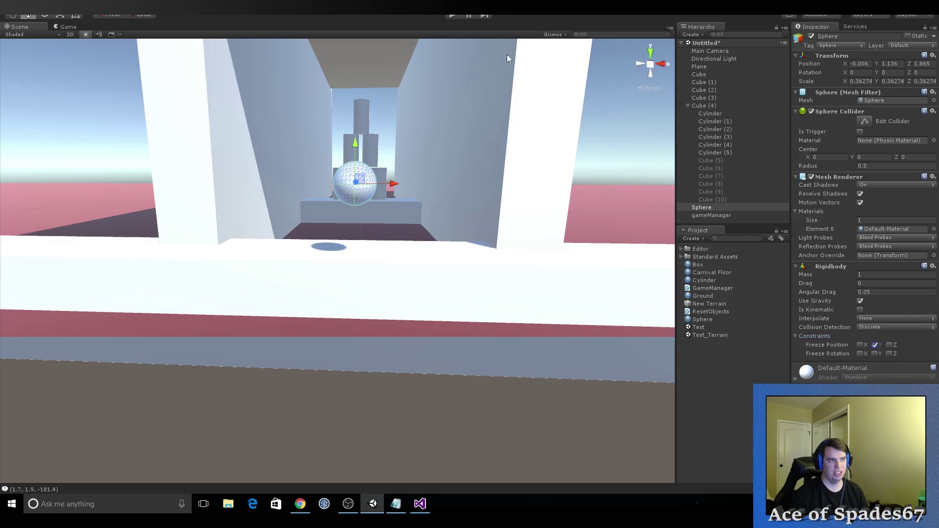
{"action": "left_click", "coordinate": [451, 16]}
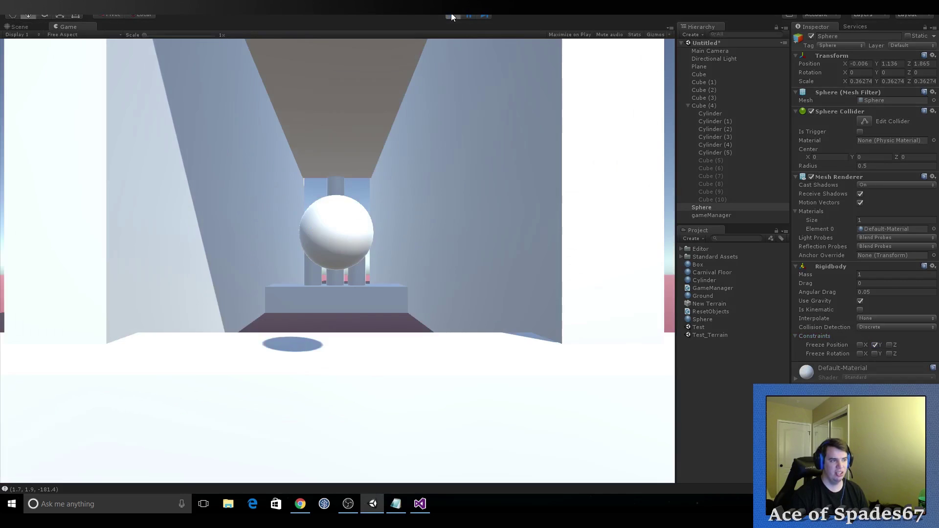
{"action": "left_click", "coordinate": [452, 16]}
{"action": "left_click", "coordinate": [420, 505]}
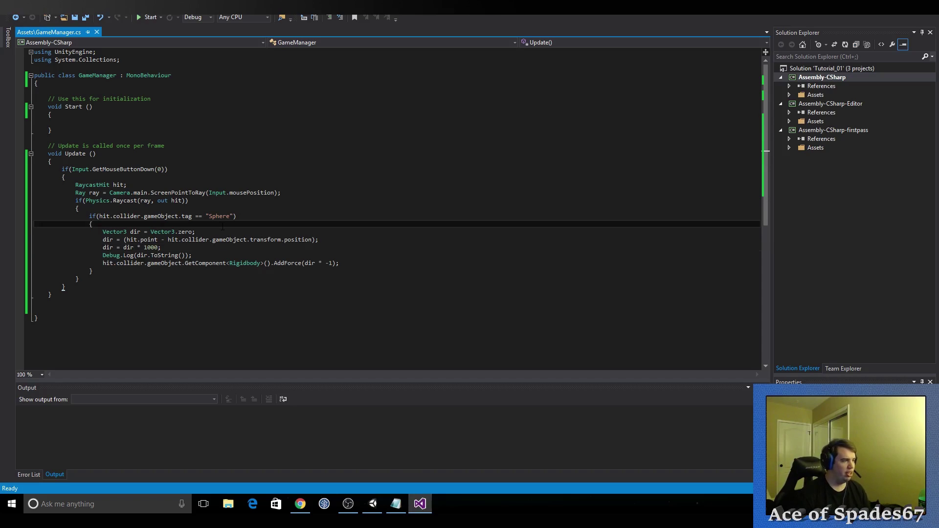
Step: Start a new line in the Sphere block with hit.collider.gameObject.GetComponent<Rigidbody>()
{"action": "key", "text": "Return"}
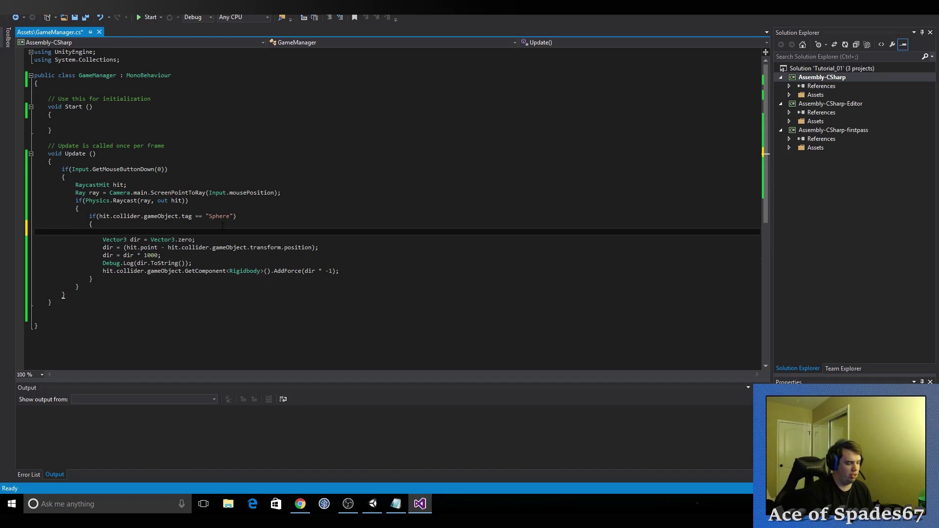
{"action": "type", "text": "hit"}
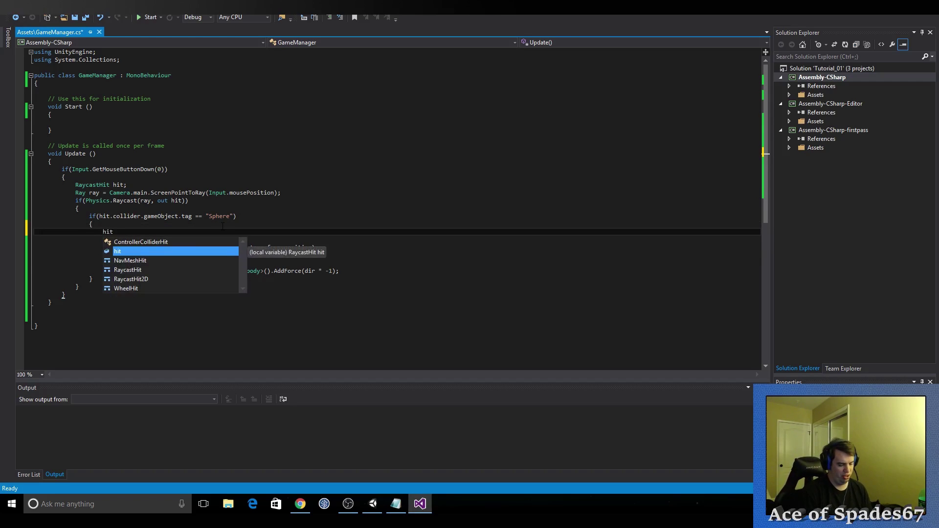
{"action": "type", "text": ".co"}
{"action": "key", "text": "Tab"}
{"action": "type", "text": ".g"}
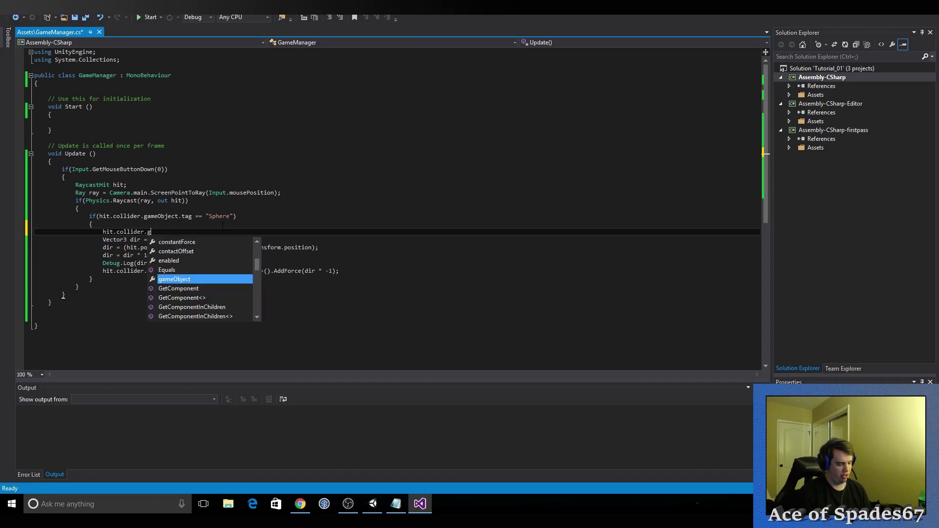
{"action": "key", "text": "Tab"}
{"action": "type", "text": ".G"}
{"action": "key", "text": "Tab"}
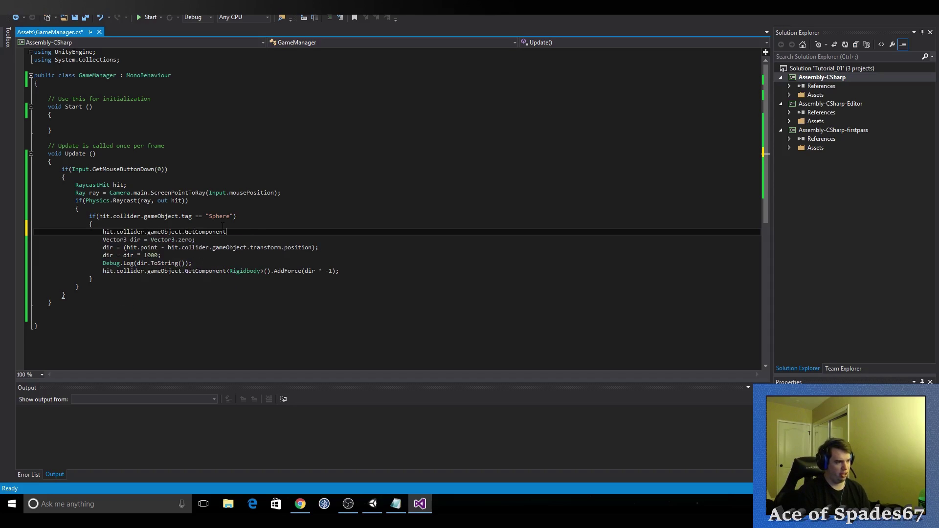
{"action": "type", "text": "Rigi"}
{"action": "key", "text": "Tab"}
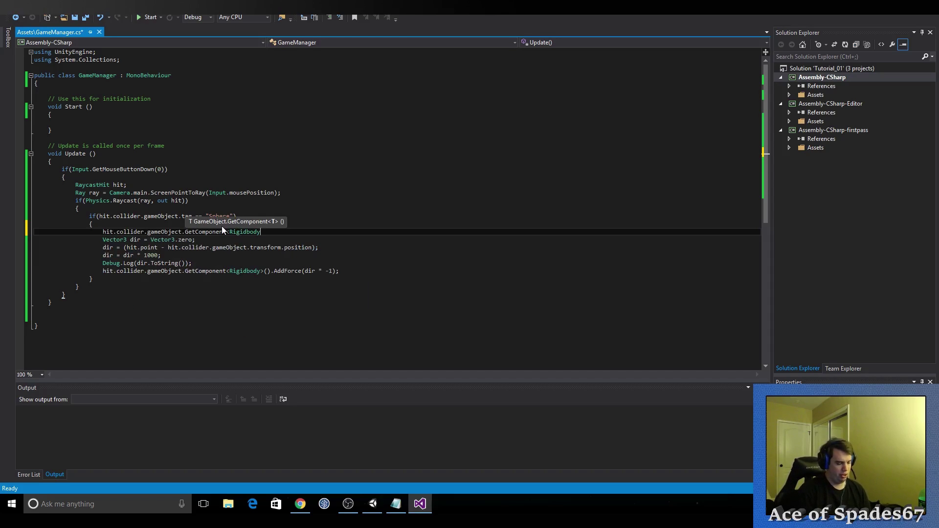
{"action": "type", "text": ">()."}
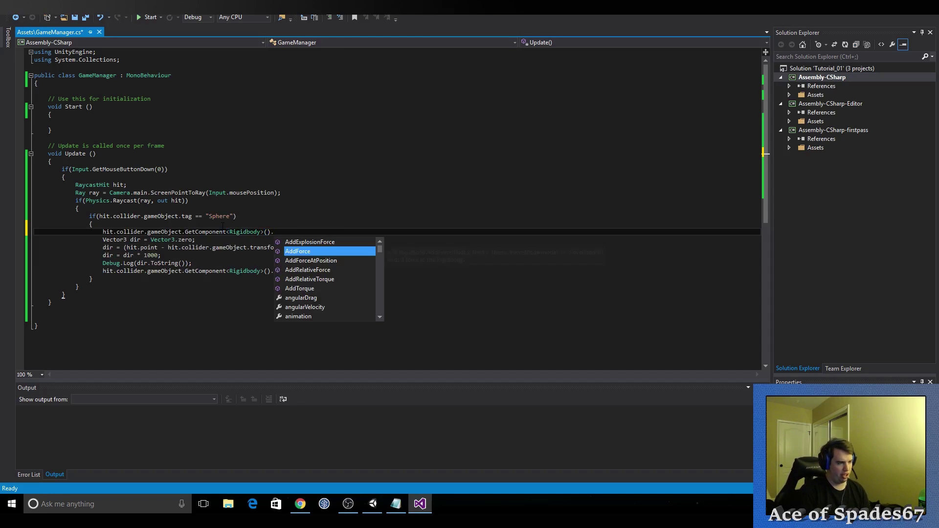
{"action": "type", "text": "fre"}
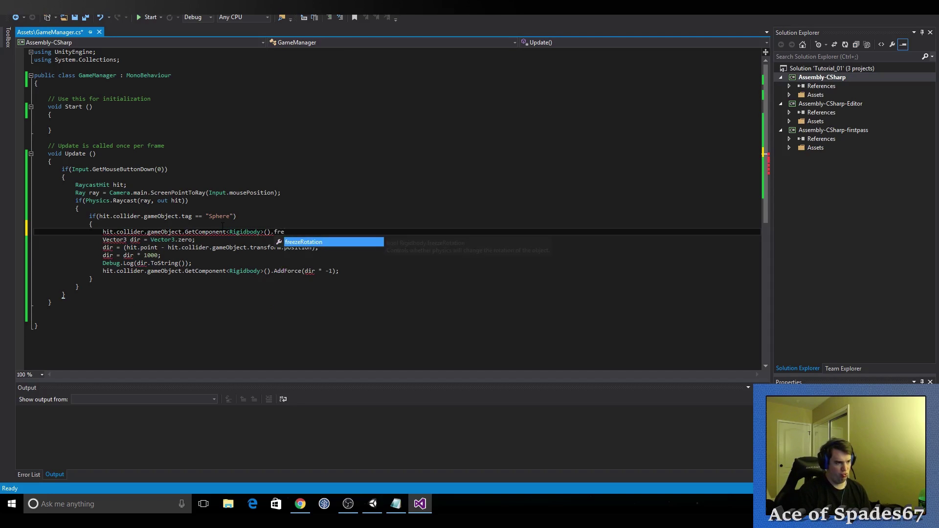
Step: Complete the line as .isKinematic = false; and save GameManager.cs
{"action": "key", "text": "BackSpace"}
{"action": "key", "text": "BackSpace"}
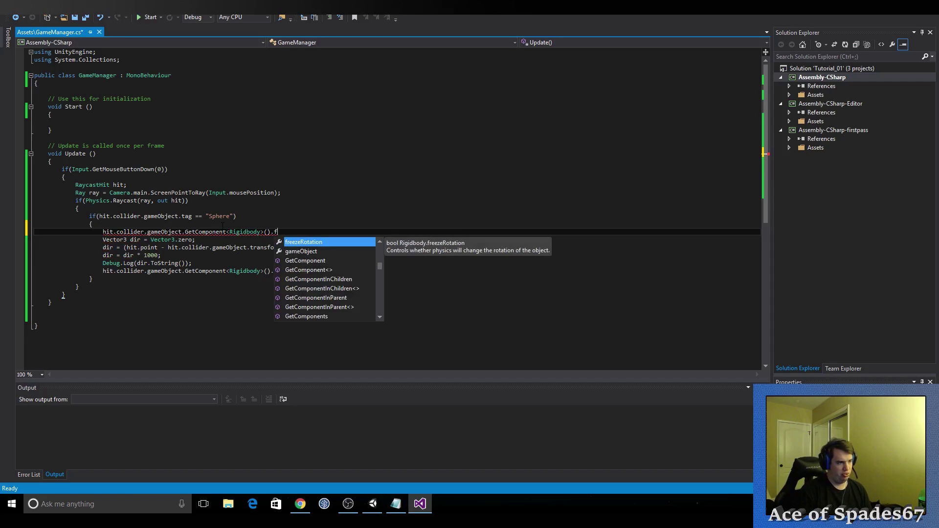
{"action": "key", "text": "Down"}
{"action": "key", "text": "Down"}
{"action": "key", "text": "Down"}
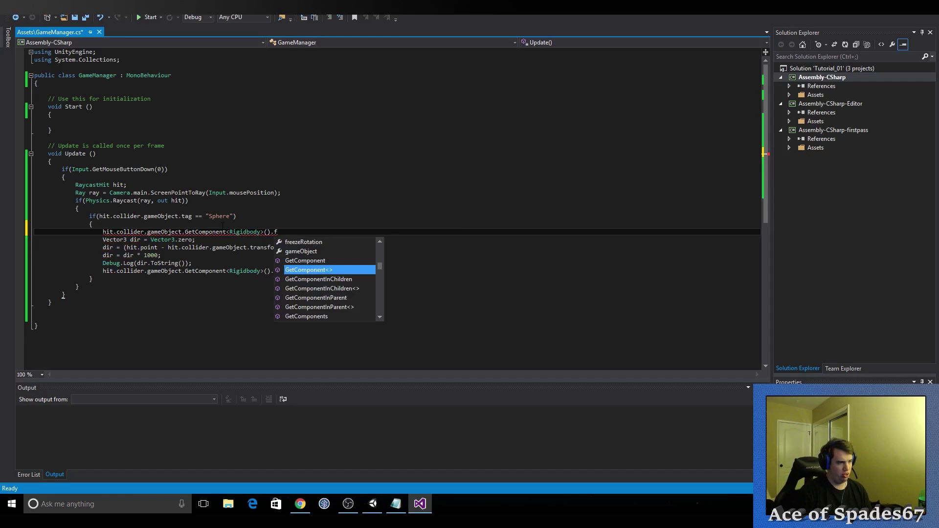
{"action": "key", "text": "Down"}
{"action": "key", "text": "Down"}
{"action": "key", "text": "Down"}
{"action": "key", "text": "Down"}
{"action": "key", "text": "Down"}
{"action": "key", "text": "Down"}
{"action": "key", "text": "Down"}
{"action": "key", "text": "Down"}
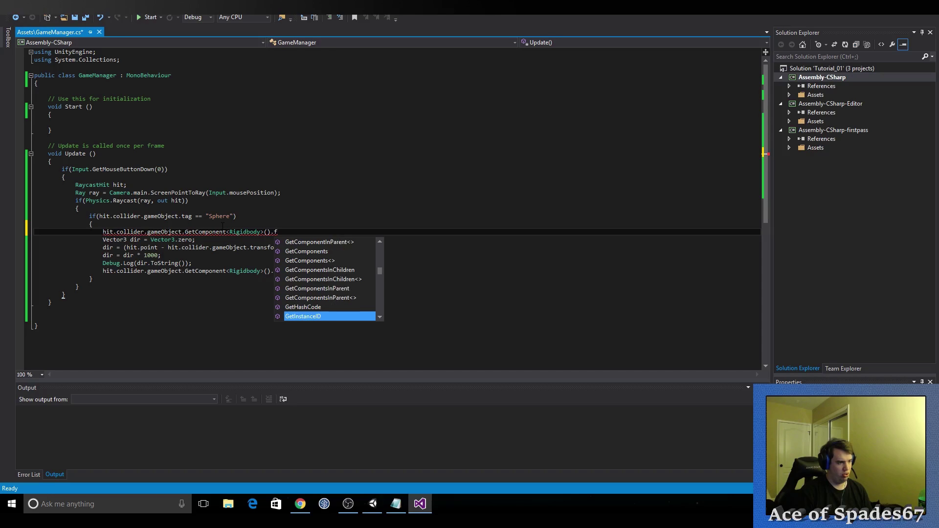
{"action": "key", "text": "Down"}
{"action": "key", "text": "Down"}
{"action": "key", "text": "Down"}
{"action": "key", "text": "Down"}
{"action": "key", "text": "Down"}
{"action": "key", "text": "Down"}
{"action": "key", "text": "Down"}
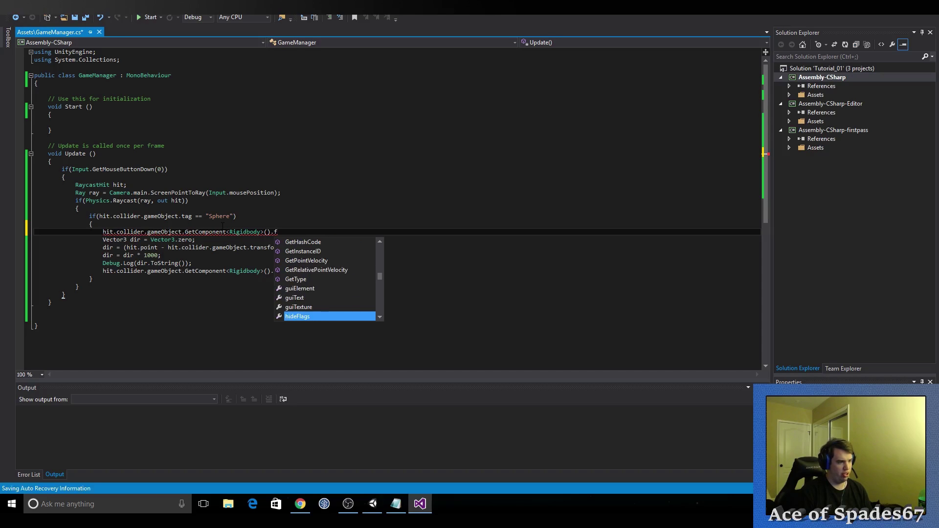
{"action": "key", "text": "Down"}
{"action": "key", "text": "Down"}
{"action": "key", "text": "Down"}
{"action": "key", "text": "Down"}
{"action": "key", "text": "Down"}
{"action": "key", "text": "Down"}
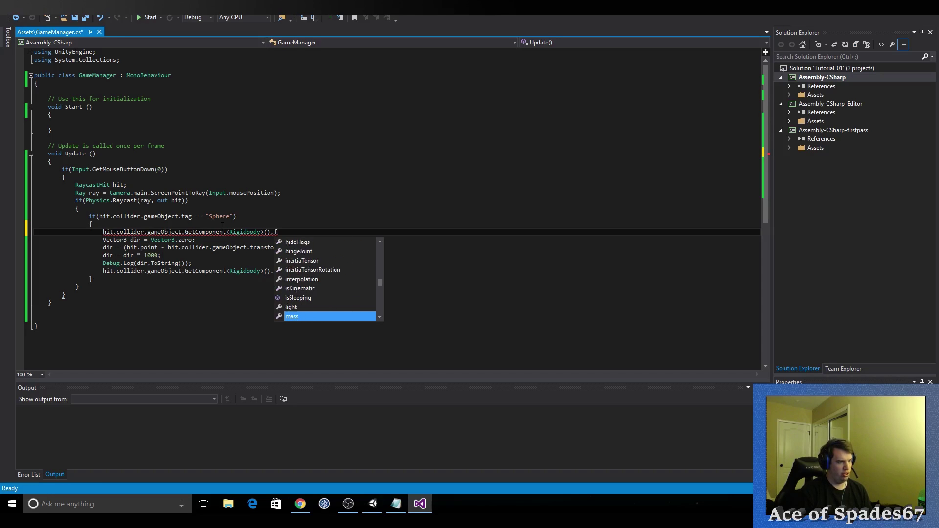
{"action": "key", "text": "Down"}
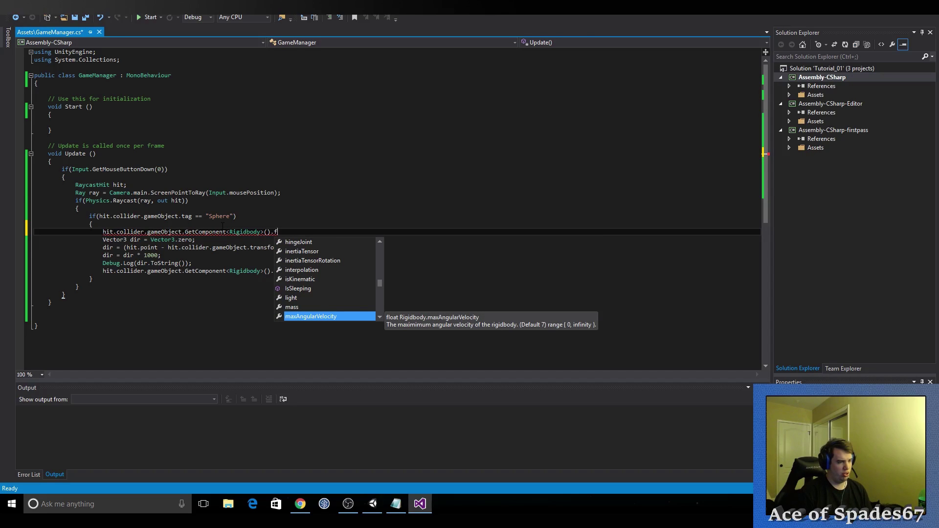
{"action": "key", "text": "Down"}
{"action": "key", "text": "Down"}
{"action": "key", "text": "Down"}
{"action": "key", "text": "Down"}
{"action": "key", "text": "Down"}
{"action": "key", "text": "Down"}
{"action": "key", "text": "Down"}
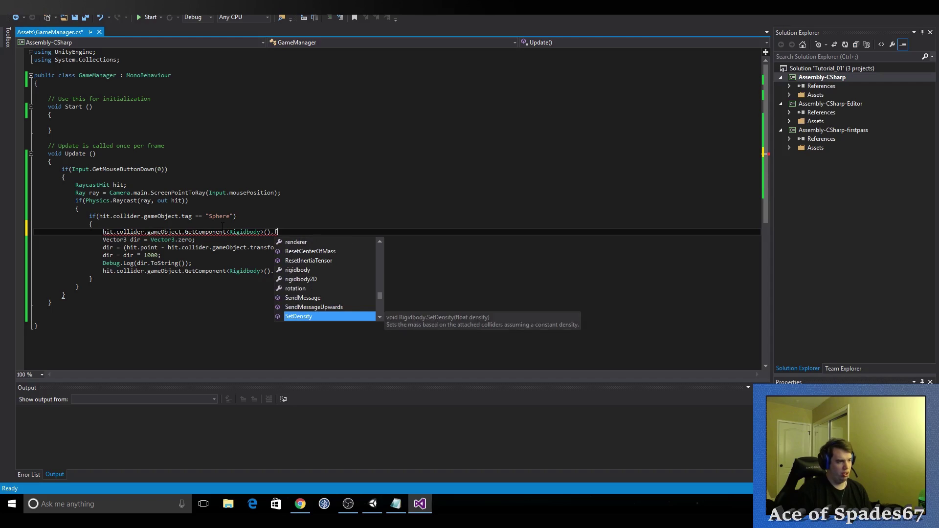
{"action": "key", "text": "BackSpace"}
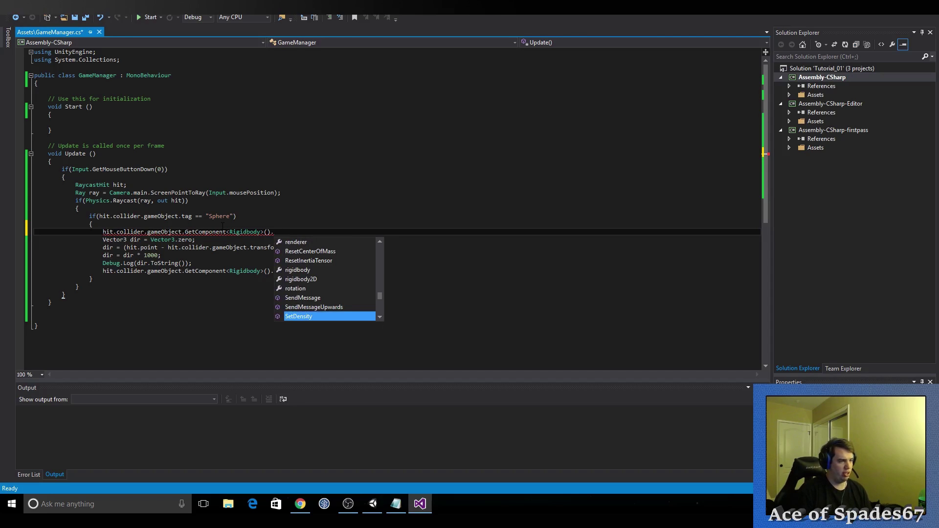
{"action": "key", "text": "Up"}
{"action": "key", "text": "Up"}
{"action": "key", "text": "Up"}
{"action": "key", "text": "Up"}
{"action": "key", "text": "Up"}
{"action": "key", "text": "Up"}
{"action": "key", "text": "Up"}
{"action": "key", "text": "Up"}
{"action": "key", "text": "Up"}
{"action": "key", "text": "Up"}
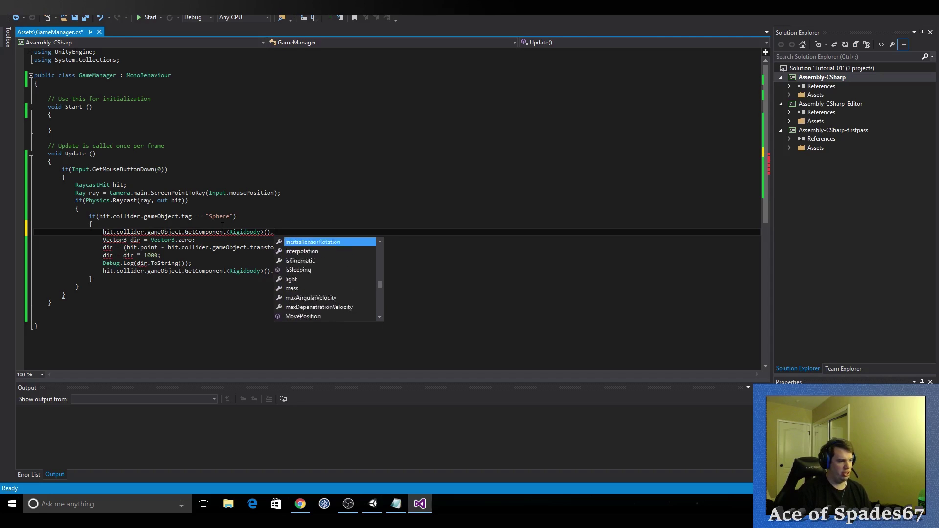
{"action": "key", "text": "Up"}
{"action": "key", "text": "Up"}
{"action": "key", "text": "Up"}
{"action": "key", "text": "Up"}
{"action": "key", "text": "Up"}
{"action": "key", "text": "Up"}
{"action": "key", "text": "Down"}
{"action": "key", "text": "Down"}
{"action": "key", "text": "Down"}
{"action": "key", "text": "Down"}
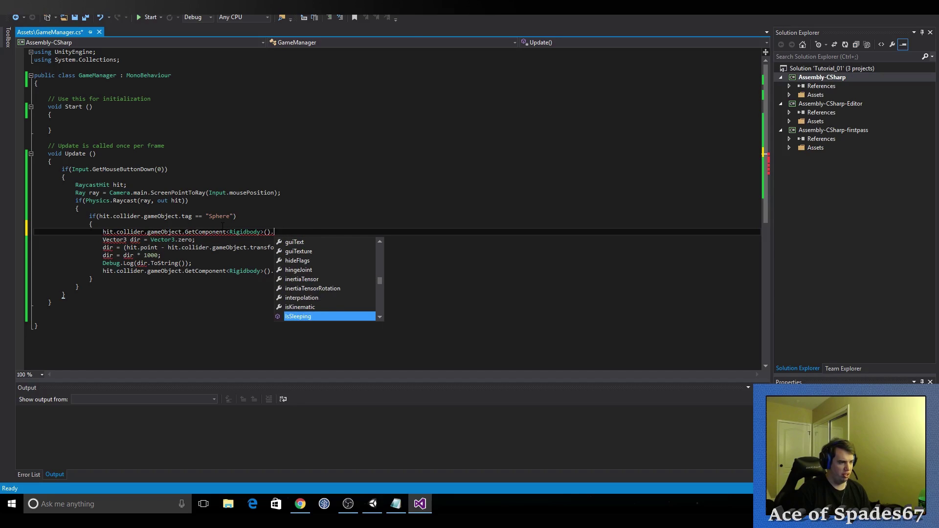
{"action": "key", "text": "Up"}
{"action": "key", "text": "Return"}
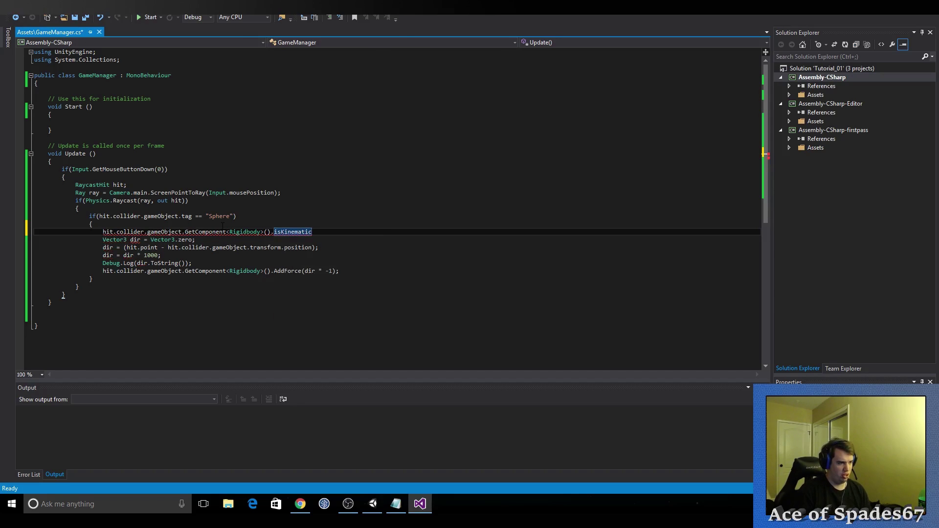
{"action": "type", "text": " = false;"}
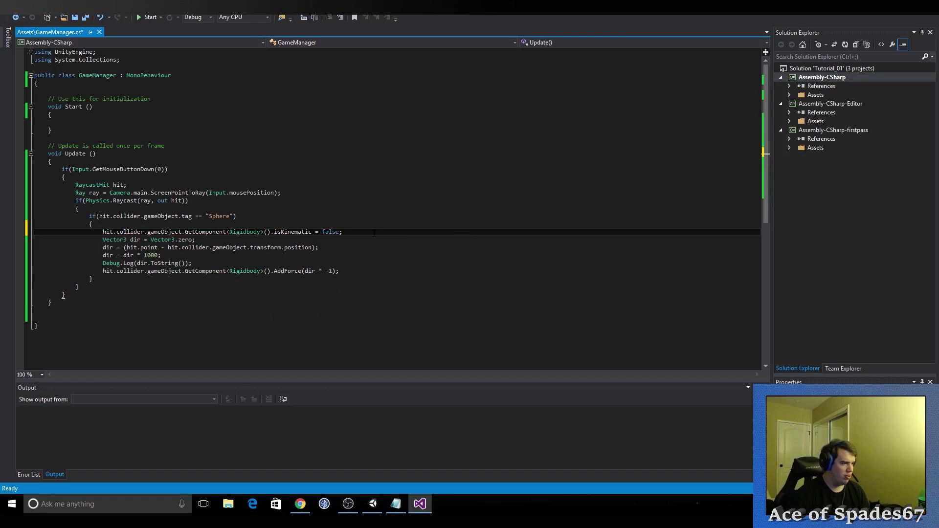
{"action": "key", "text": "ctrl+s"}
{"action": "left_click", "coordinate": [373, 504]}
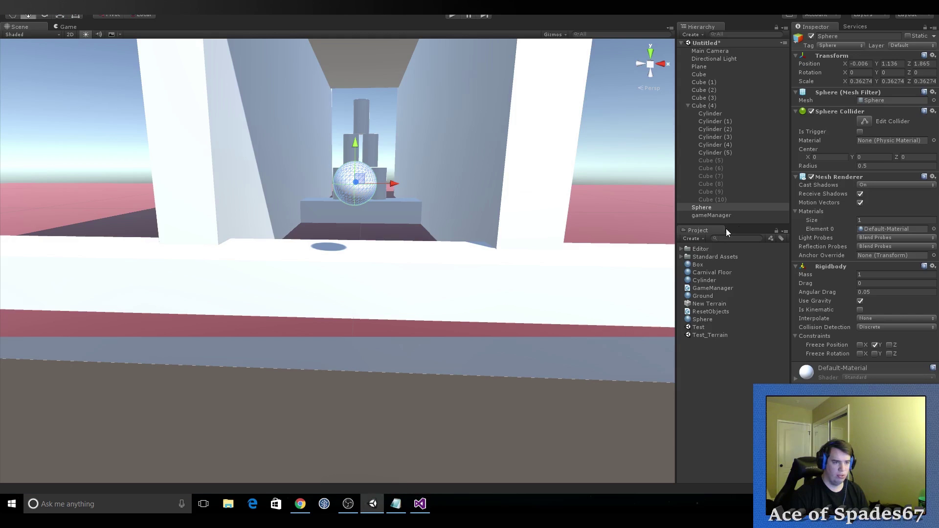
Step: Untick Freeze Position Y, tick Is Kinematic, and launch the sphere in two play tests
{"action": "left_click", "coordinate": [875, 347]}
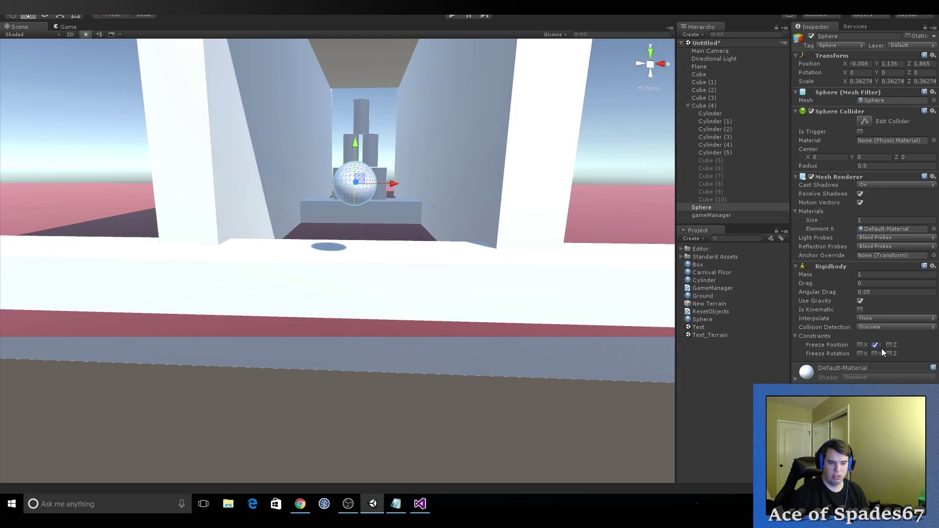
{"action": "left_click", "coordinate": [860, 309]}
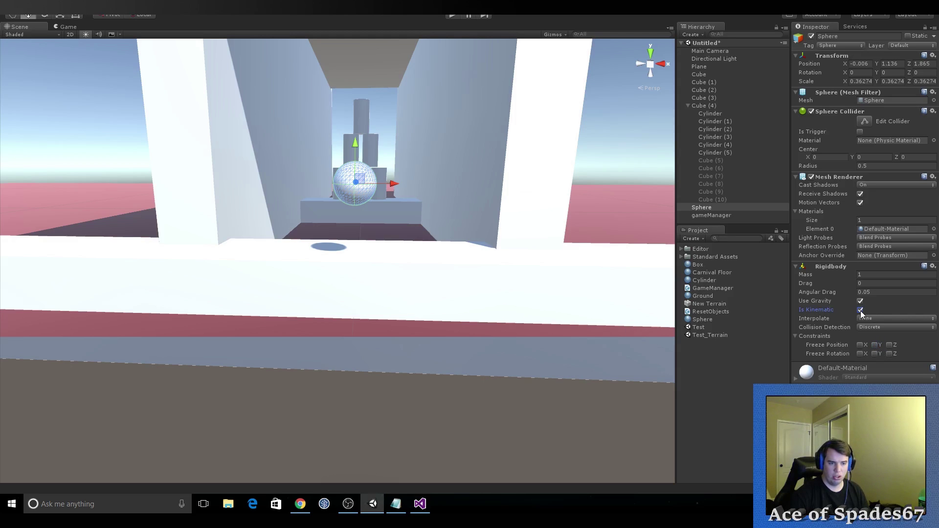
{"action": "left_click", "coordinate": [451, 16]}
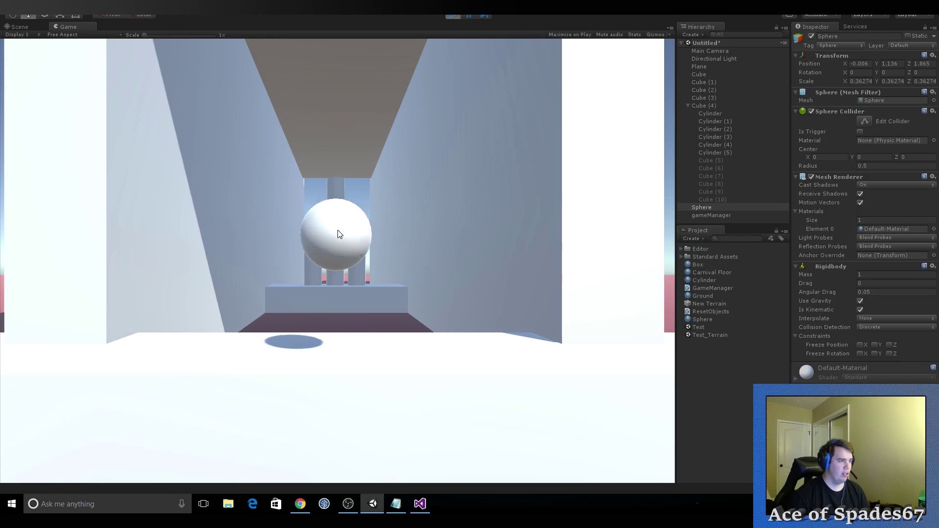
{"action": "left_click", "coordinate": [338, 230]}
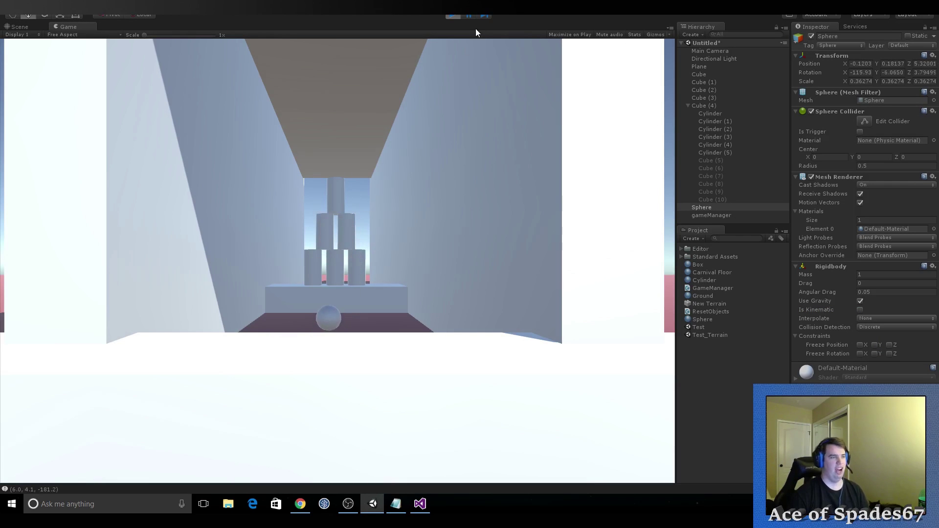
{"action": "left_click", "coordinate": [452, 15]}
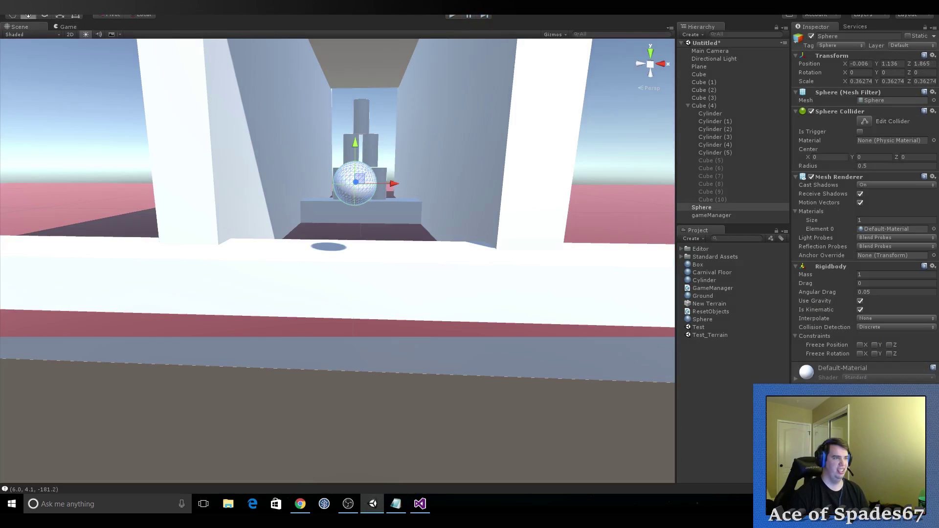
{"action": "key", "text": "ctrl+p"}
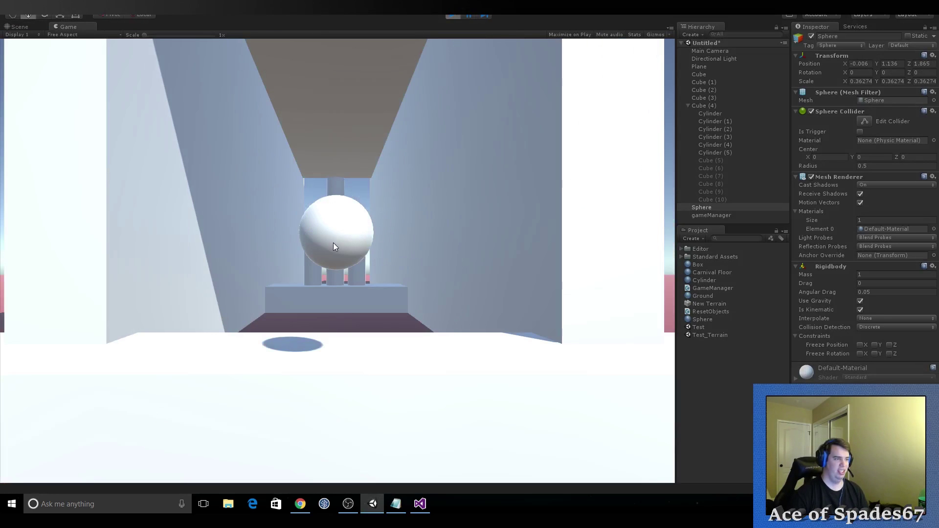
{"action": "left_click", "coordinate": [333, 242]}
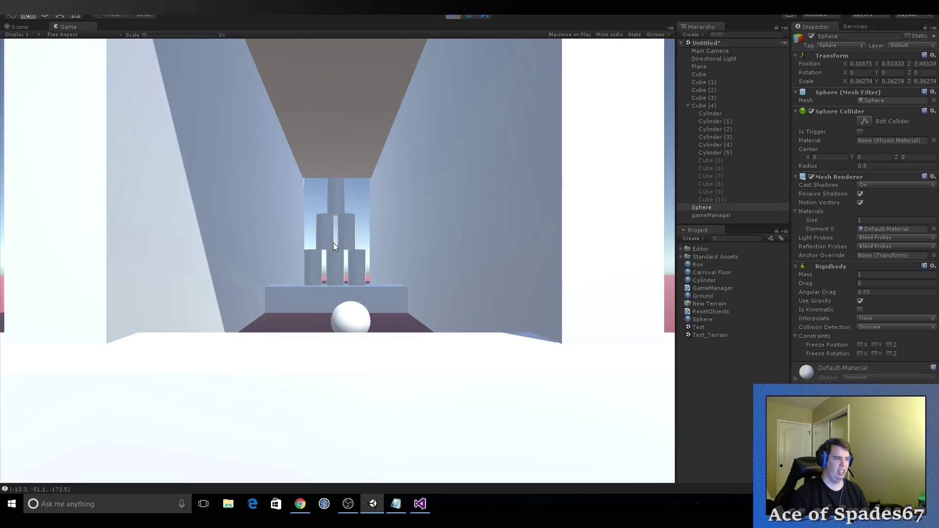
{"action": "left_click", "coordinate": [451, 15]}
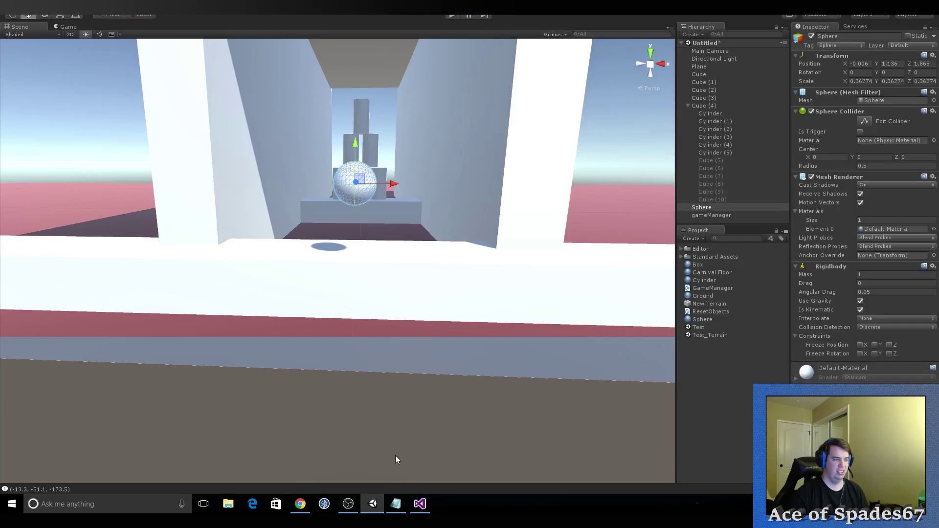
Step: Change the script's force multiplier from 1000 to 10000
{"action": "left_click", "coordinate": [420, 503]}
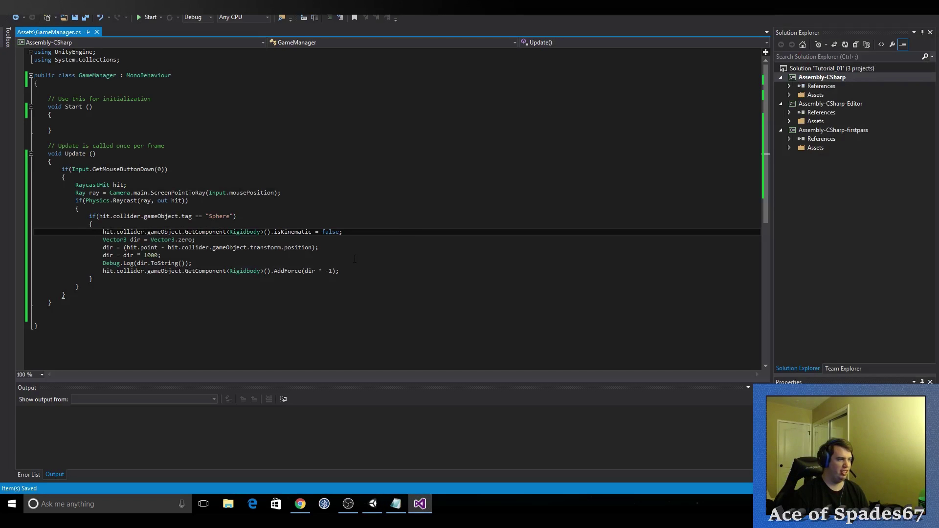
{"action": "key", "text": "Down"}
{"action": "key", "text": "Down"}
{"action": "key", "text": "Down"}
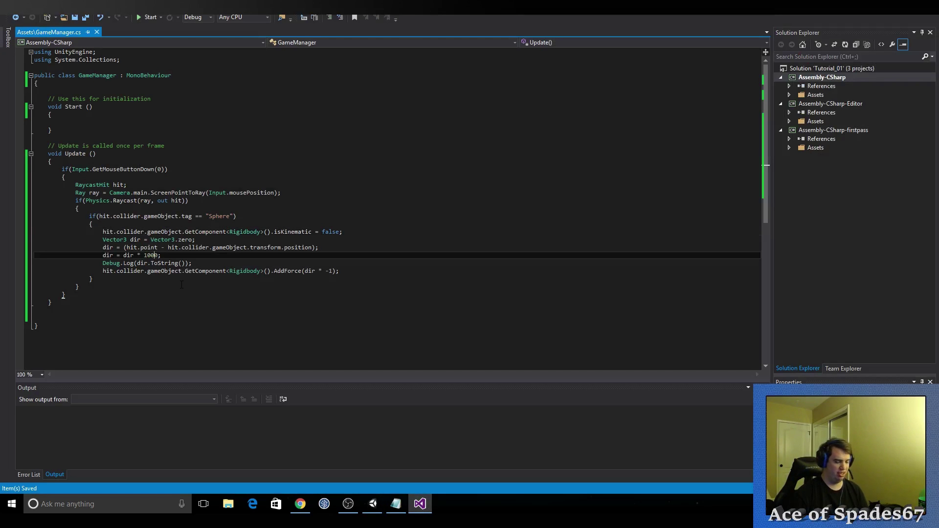
{"action": "type", "text": "0"}
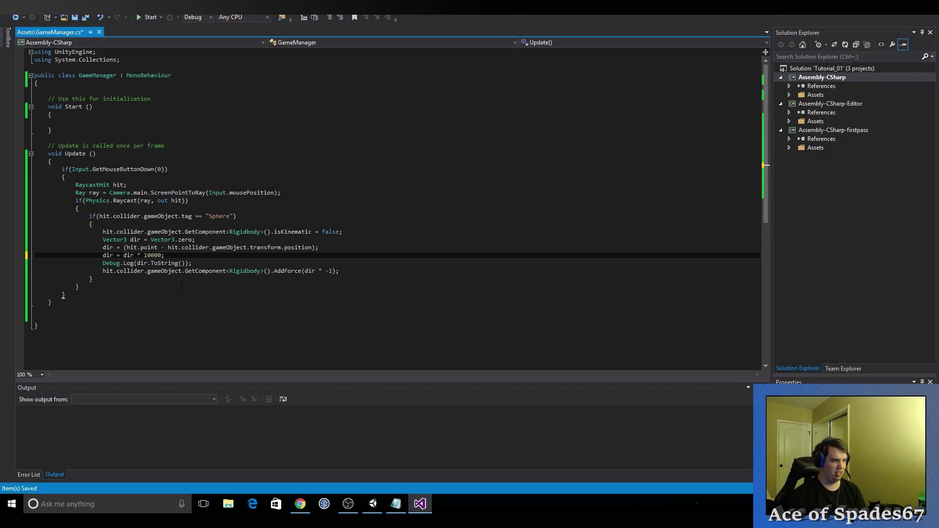
Step: Play-test launching the sphere into the cylinders with the 10000 force
{"action": "left_click", "coordinate": [373, 504]}
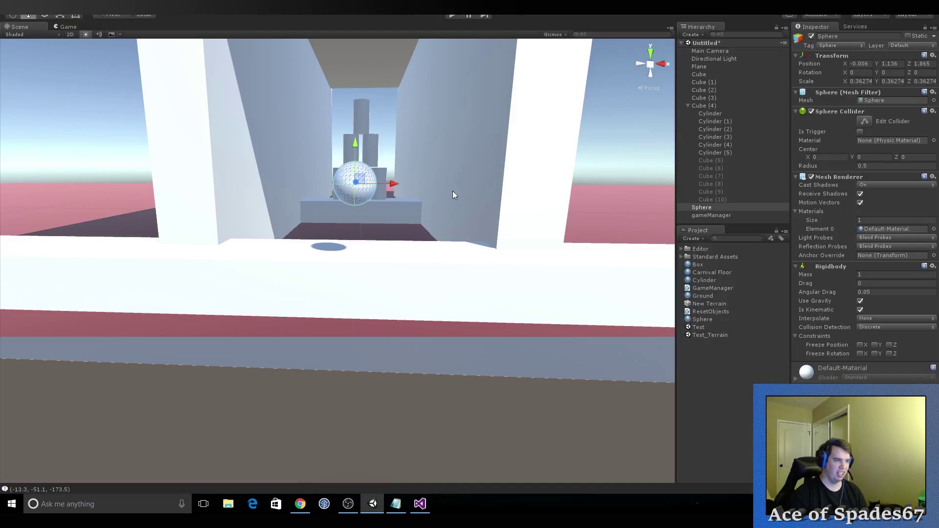
{"action": "left_click", "coordinate": [453, 16]}
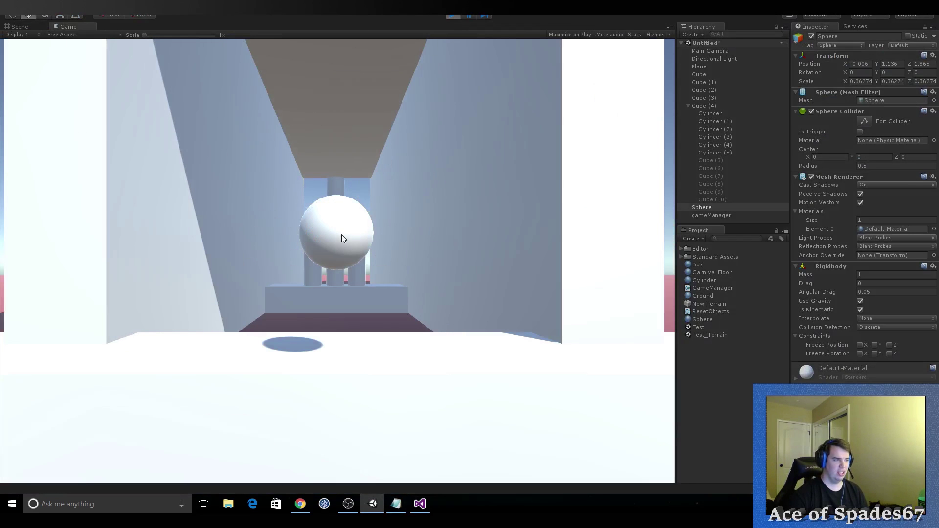
{"action": "left_click", "coordinate": [336, 233]}
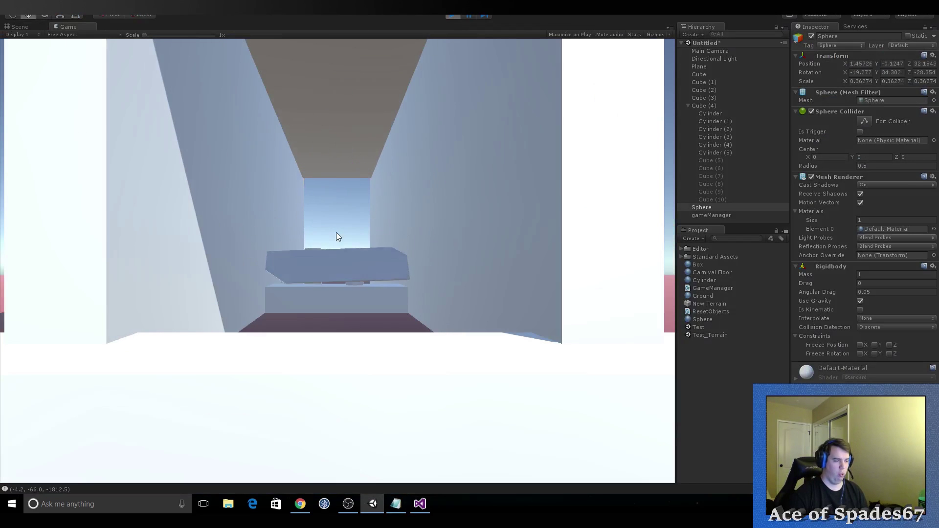
{"action": "left_click", "coordinate": [452, 16]}
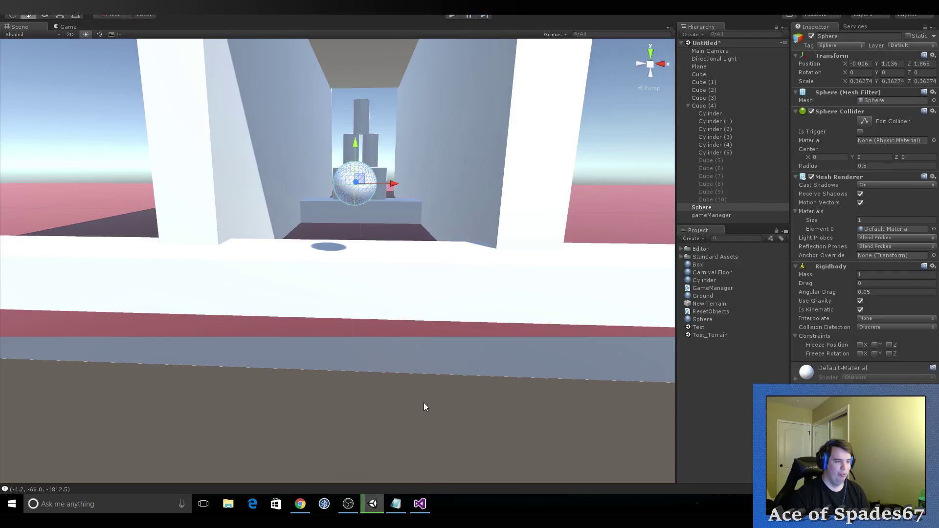
Step: Lower the force multiplier to 3000 and test the launch again
{"action": "left_click", "coordinate": [420, 503]}
{"action": "key", "text": "BackSpace"}
{"action": "key", "text": "BackSpace"}
{"action": "key", "text": "BackSpace"}
{"action": "type", "text": "3000;"}
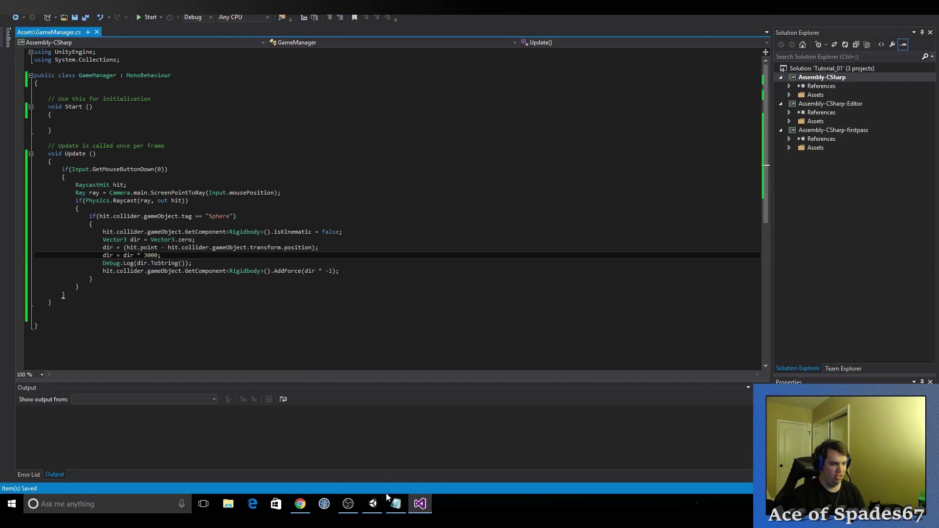
{"action": "left_click", "coordinate": [372, 504]}
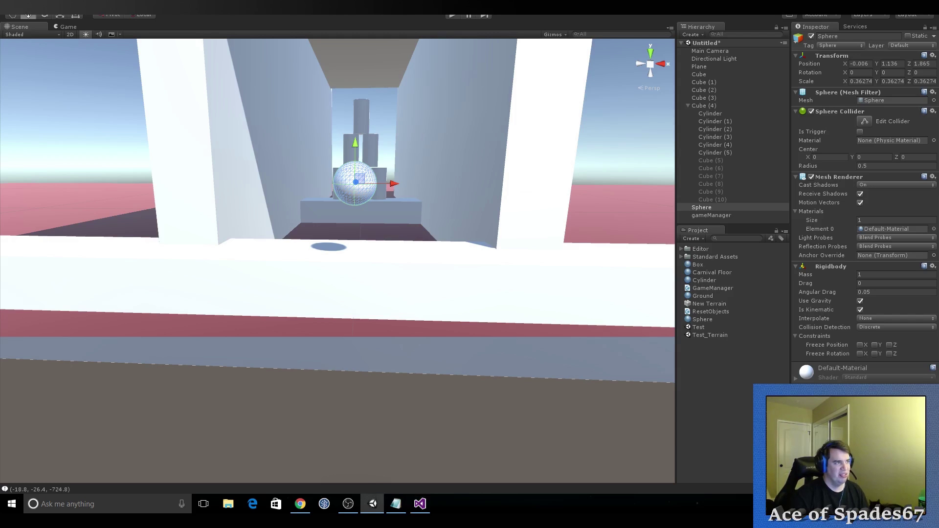
{"action": "left_click", "coordinate": [454, 15]}
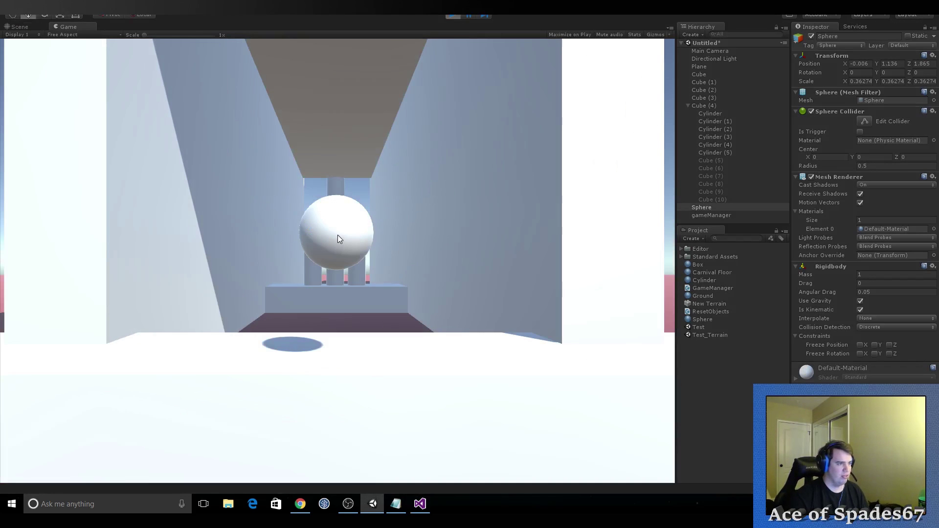
{"action": "left_click", "coordinate": [338, 237]}
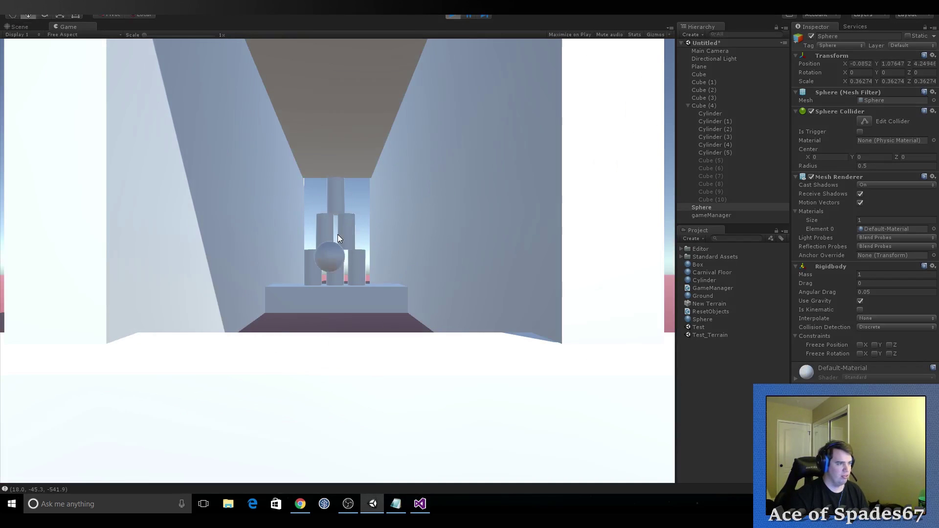
{"action": "left_click", "coordinate": [453, 15]}
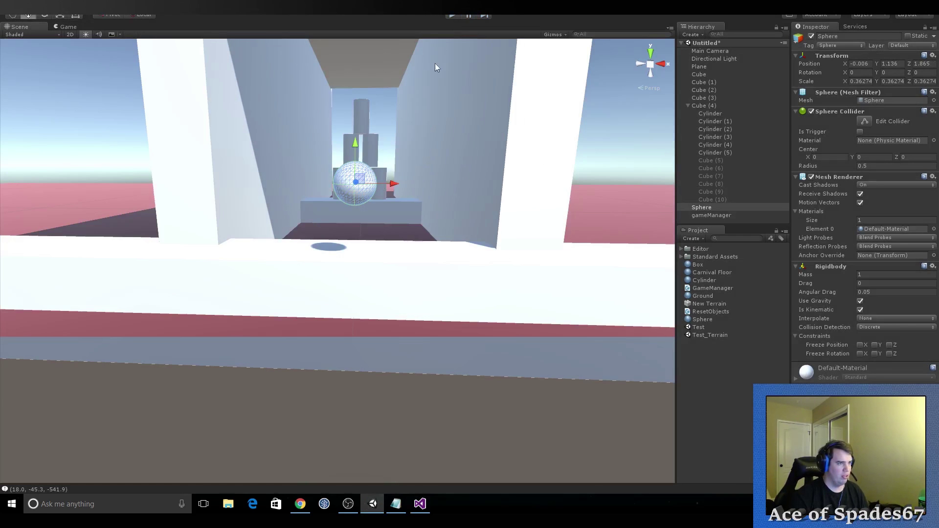
Step: Run two more launch tests knocking down the cylinders, then review the Sphere's components
{"action": "key", "text": "ctrl+p"}
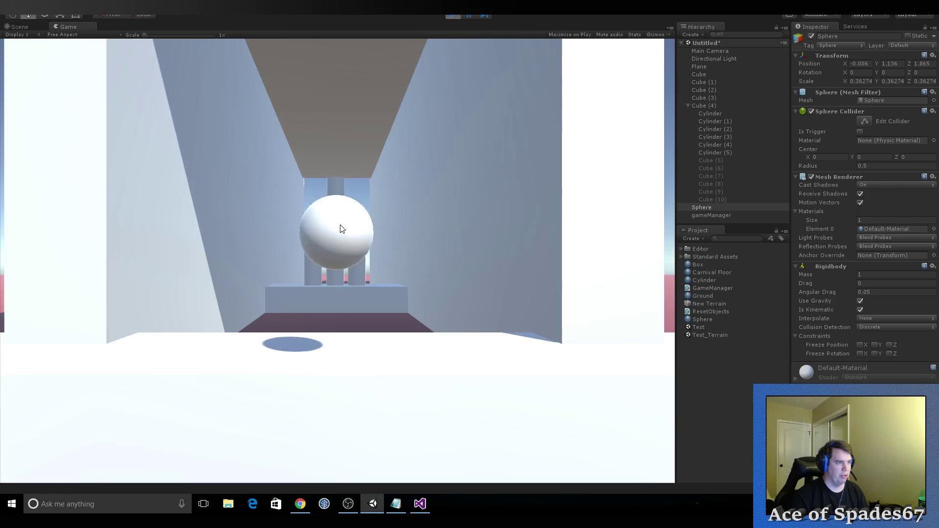
{"action": "left_click", "coordinate": [335, 245]}
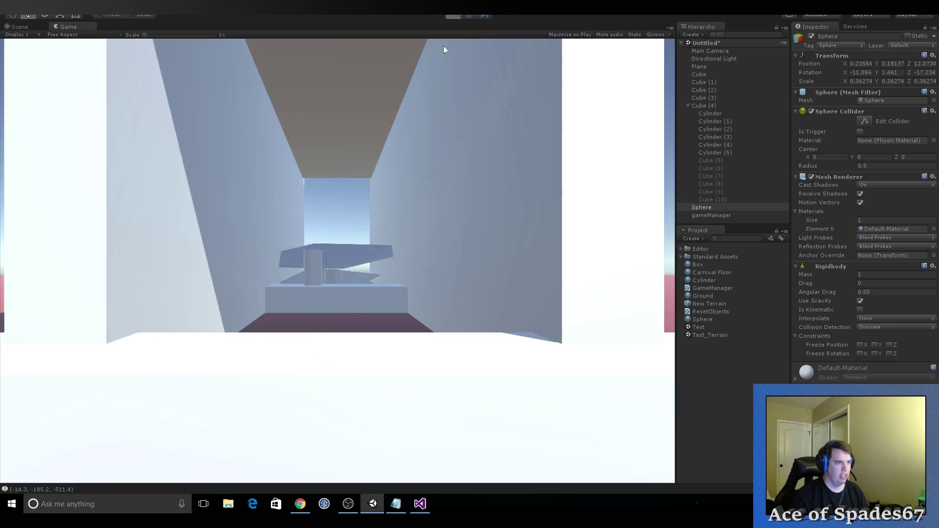
{"action": "left_click", "coordinate": [449, 16]}
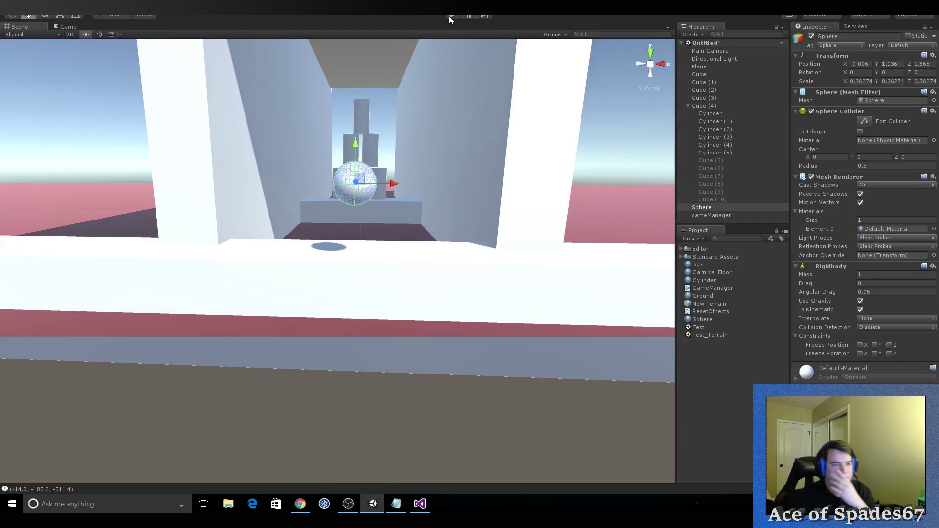
{"action": "left_click", "coordinate": [449, 15]}
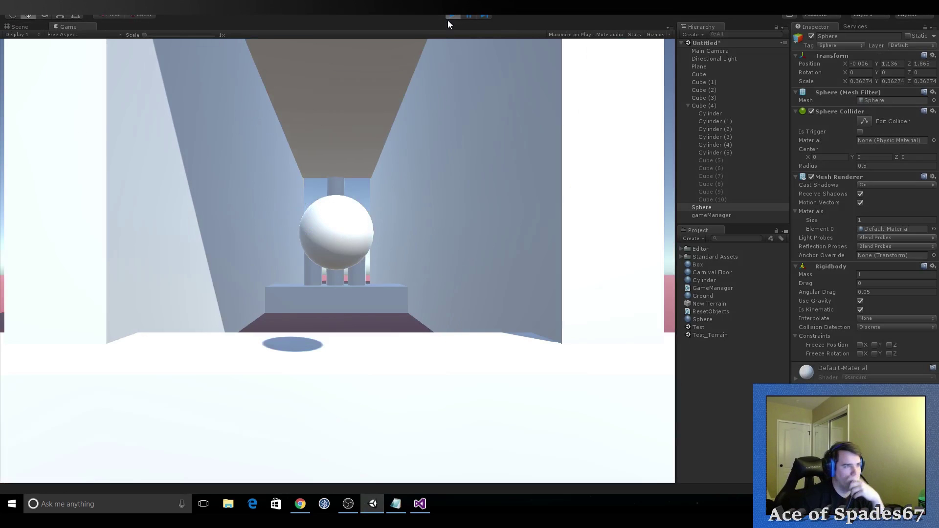
{"action": "left_click", "coordinate": [335, 247]}
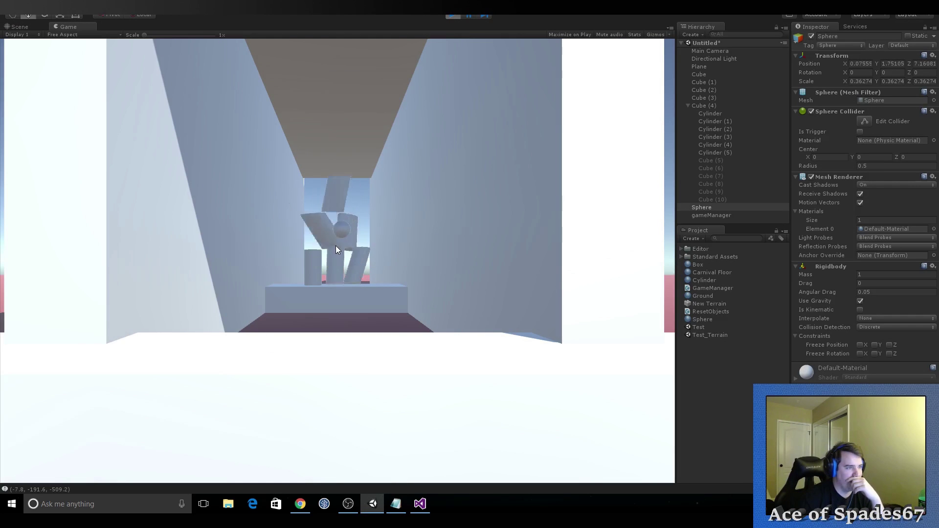
{"action": "left_click", "coordinate": [449, 16]}
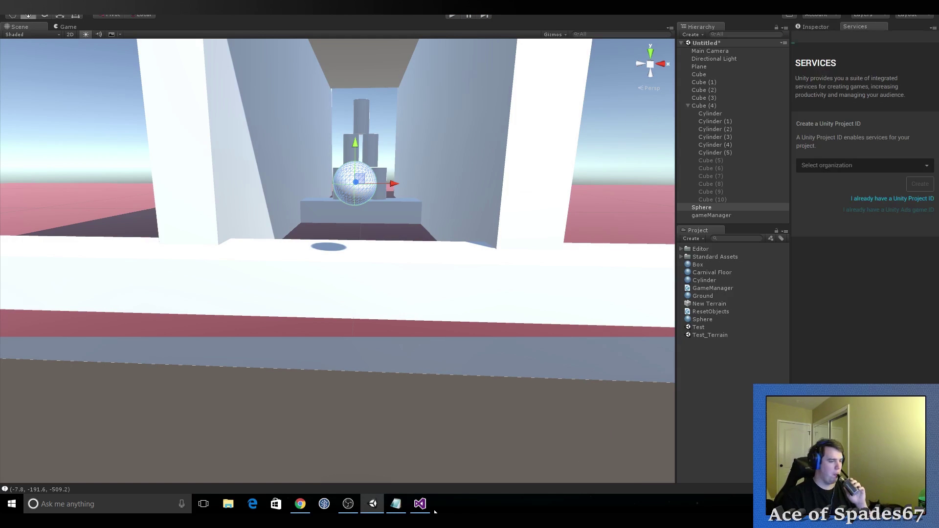
{"action": "left_click", "coordinate": [811, 26]}
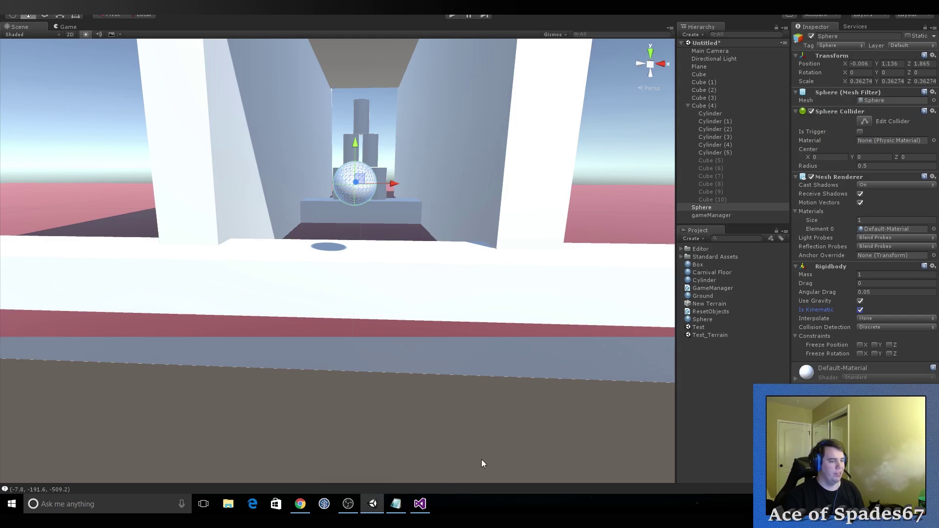
{"action": "left_click", "coordinate": [420, 503]}
{"action": "left_click", "coordinate": [372, 503]}
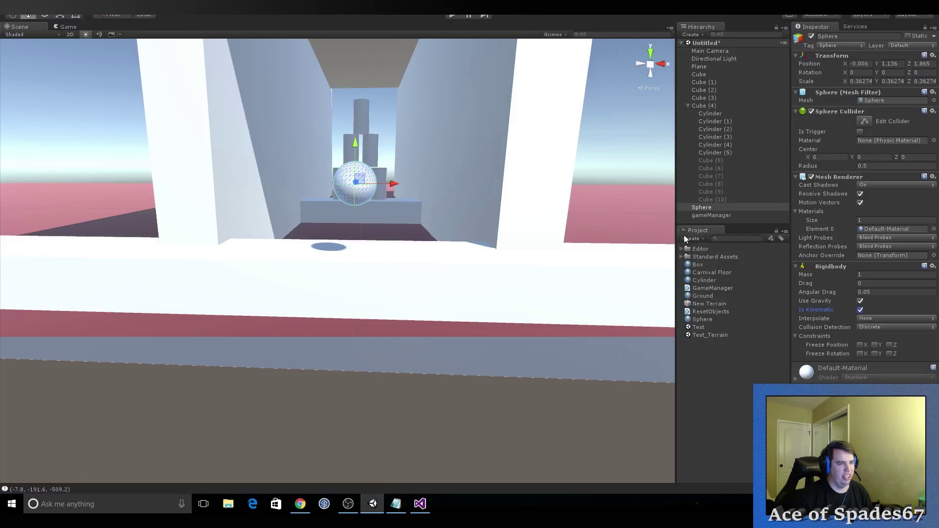
Step: Collapse Cube (4) and create a UI Button on a new Canvas from the Hierarchy
{"action": "left_click_drag", "start_coordinate": [553, 198], "coordinate": [622, 175], "text": "alt"}
{"action": "left_click", "coordinate": [687, 105]}
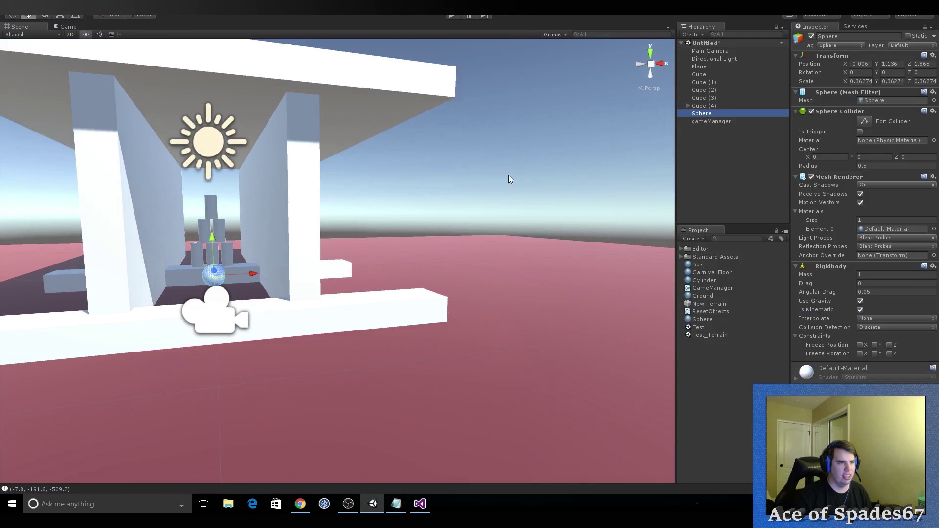
{"action": "scroll", "coordinate": [507, 176], "scroll_direction": "down", "scroll_amount": 5}
{"action": "scroll", "coordinate": [495, 204], "scroll_direction": "down", "scroll_amount": 3}
{"action": "scroll", "coordinate": [502, 204], "scroll_direction": "down", "scroll_amount": 3}
{"action": "right_click", "coordinate": [700, 153]}
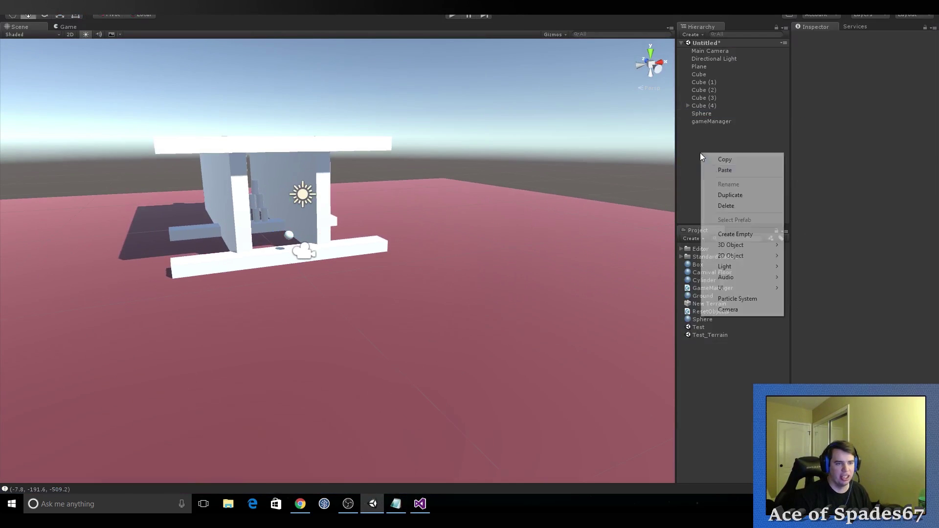
{"action": "mouse_move", "coordinate": [734, 290]}
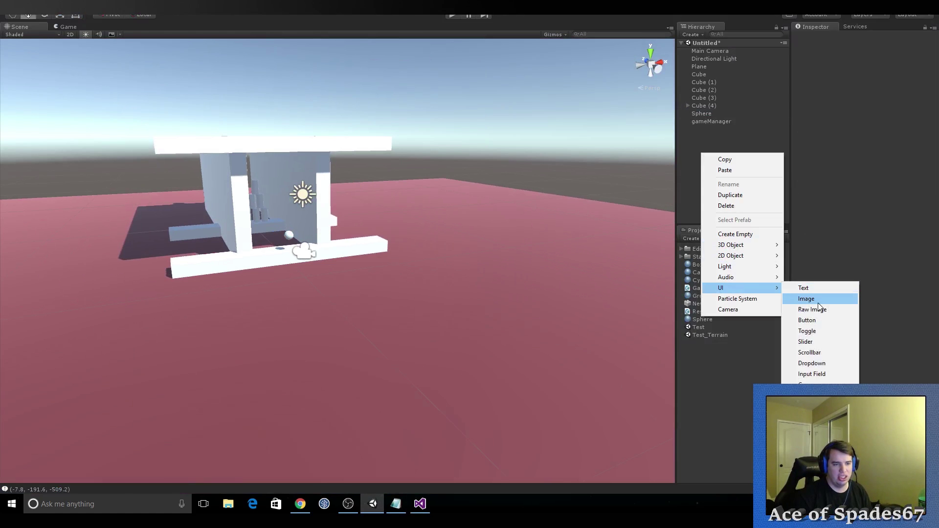
{"action": "left_click", "coordinate": [815, 321]}
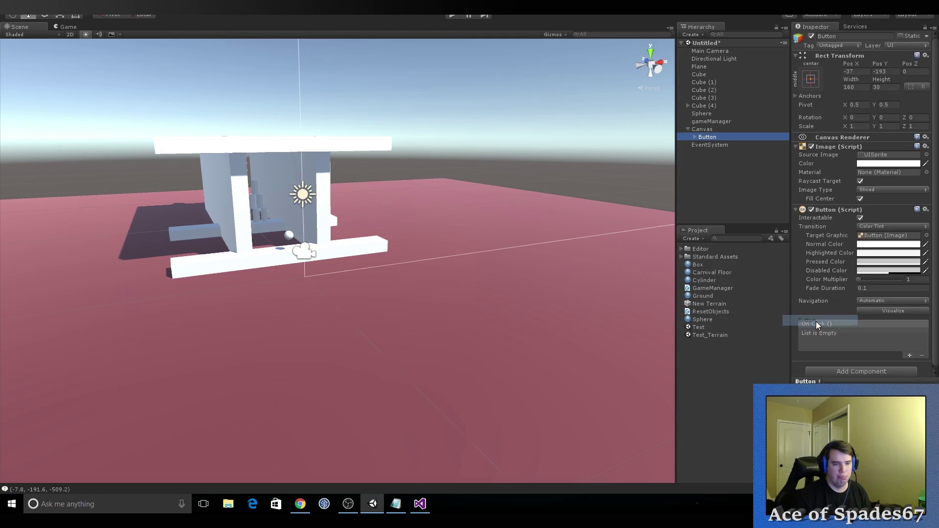
Step: Move the Button to the canvas's upper-left corner (Pos X -595, Y 426)
{"action": "mouse_move", "coordinate": [498, 218]}
{"action": "right_mouse_down"}
{"action": "mouse_move", "coordinate": [449, 133]}
{"action": "mouse_move", "coordinate": [436, 276]}
{"action": "right_mouse_up"}
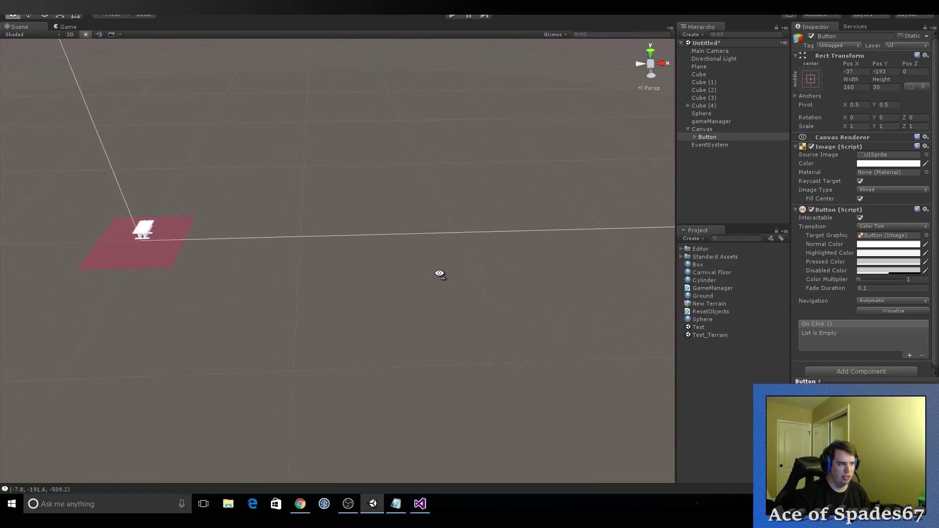
{"action": "right_click_drag", "start_coordinate": [436, 276], "coordinate": [426, 189]}
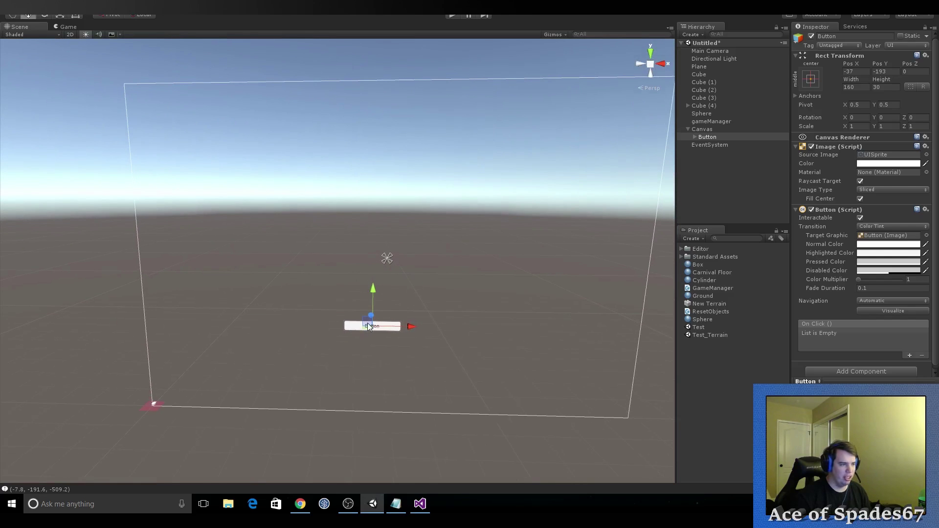
{"action": "mouse_move", "coordinate": [368, 323]}
{"action": "left_mouse_down"}
{"action": "mouse_move", "coordinate": [281, 138]}
{"action": "mouse_move", "coordinate": [157, 96]}
{"action": "left_mouse_up"}
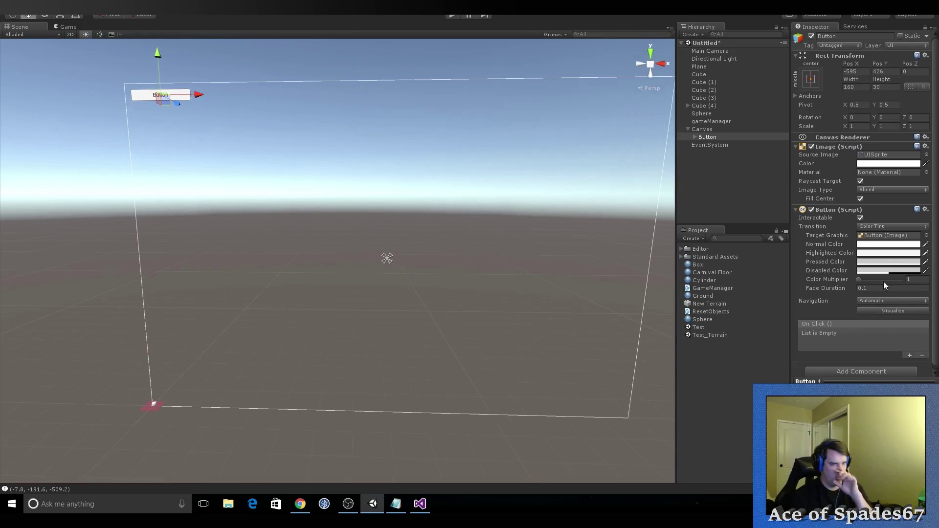
Step: Change the Button's Text child label from 'Button' to 'Menu', then reselect the Button object
{"action": "left_click", "coordinate": [694, 137]}
{"action": "left_click", "coordinate": [711, 145]}
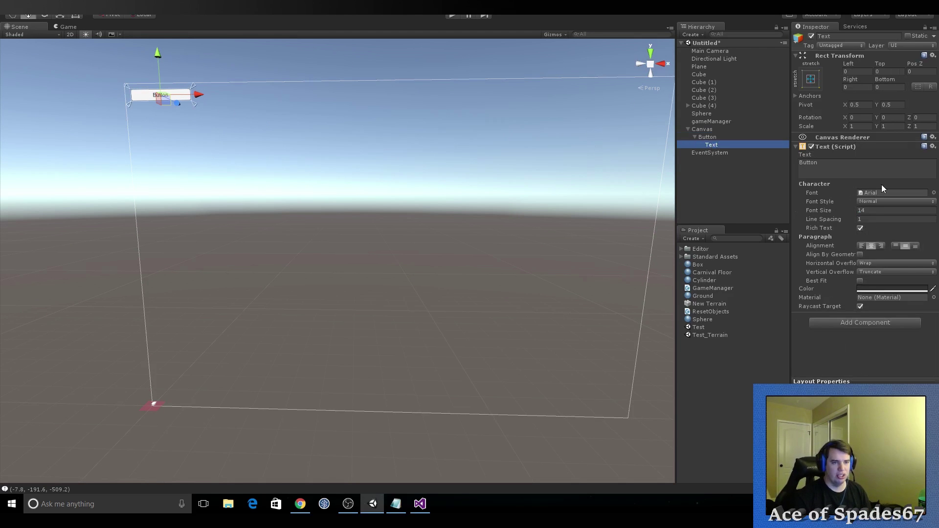
{"action": "left_click", "coordinate": [814, 165]}
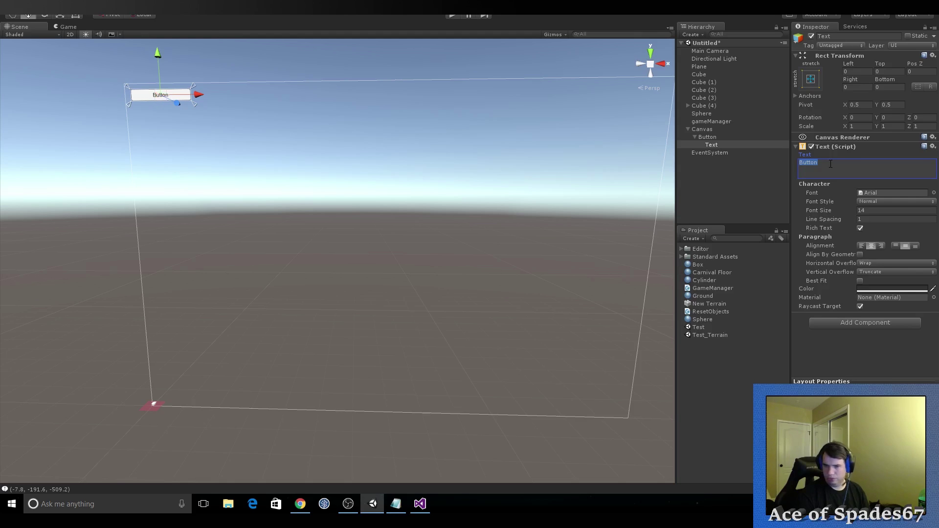
{"action": "type", "text": "Menu"}
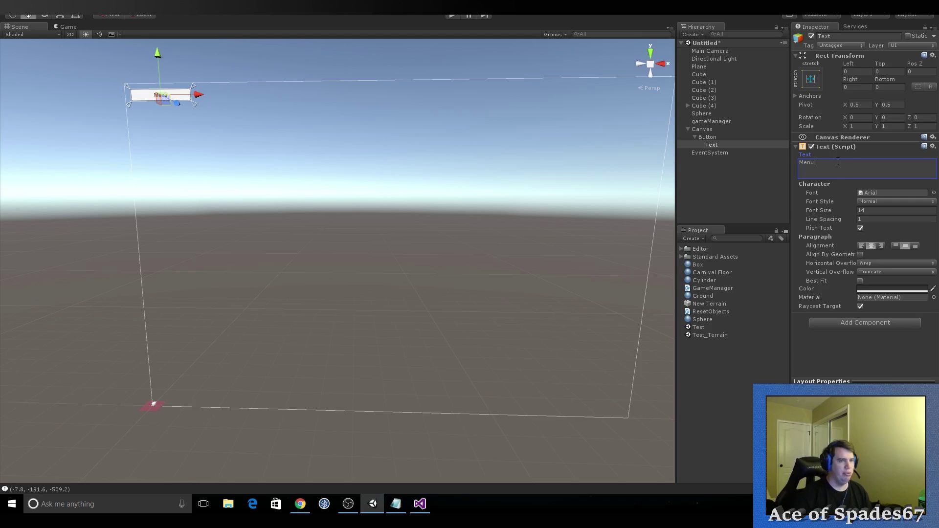
{"action": "left_click", "coordinate": [712, 138]}
{"action": "left_click", "coordinate": [694, 137]}
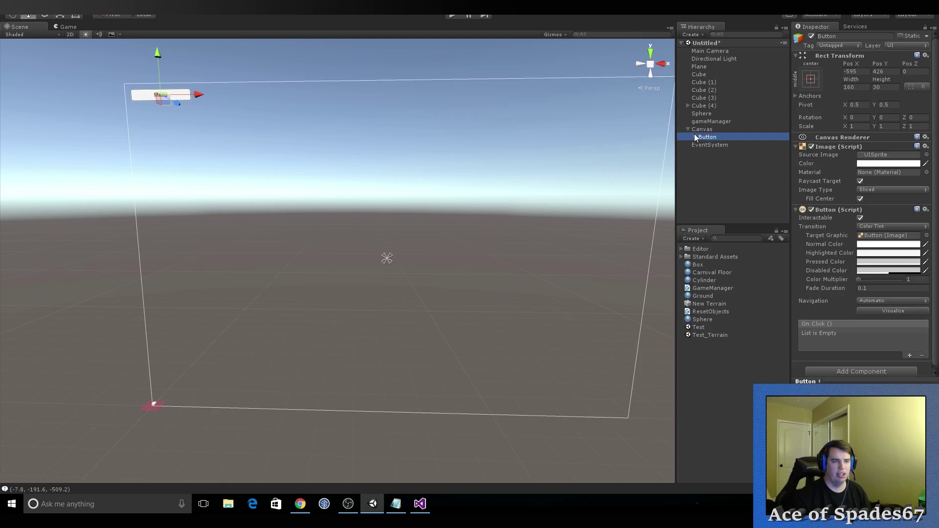
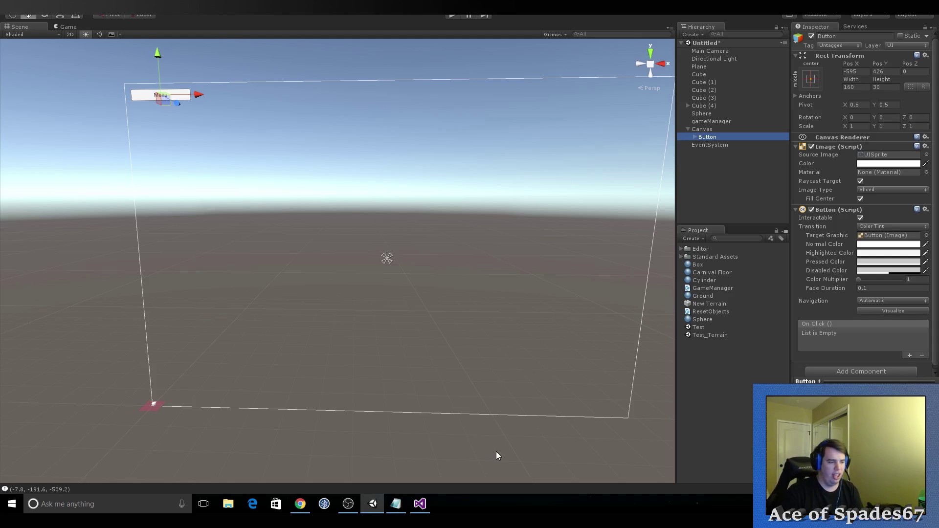
Step: Add an Image under the Canvas and stretch it into a large central panel, about 541 × 517
{"action": "left_click", "coordinate": [704, 131]}
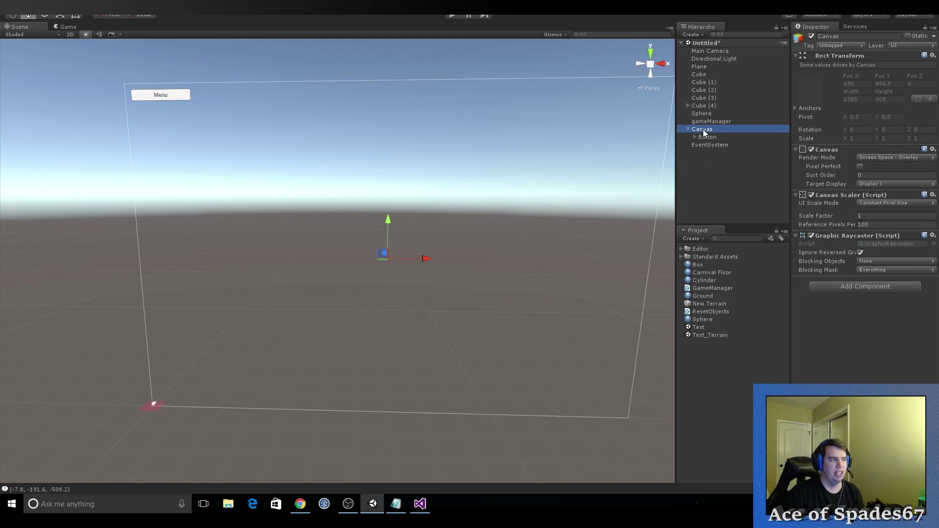
{"action": "right_click", "coordinate": [703, 131]}
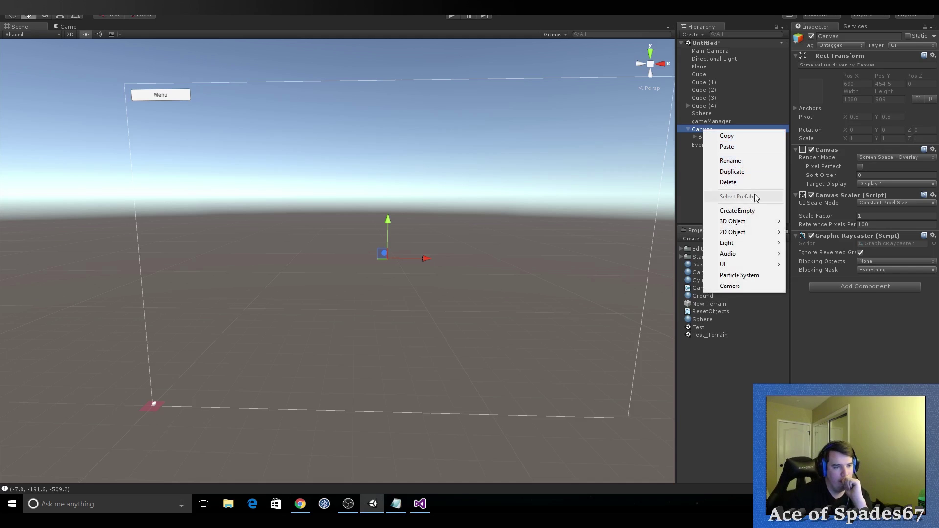
{"action": "mouse_move", "coordinate": [751, 265]}
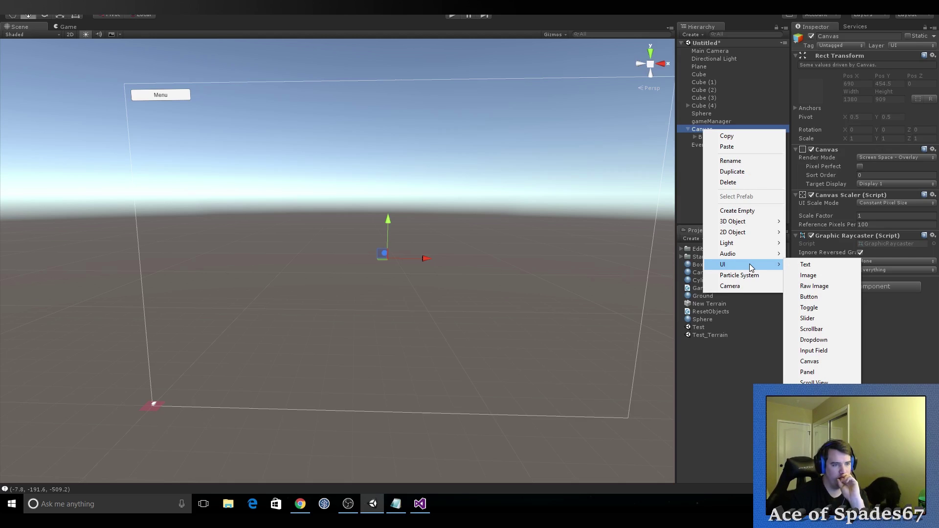
{"action": "left_click", "coordinate": [828, 275]}
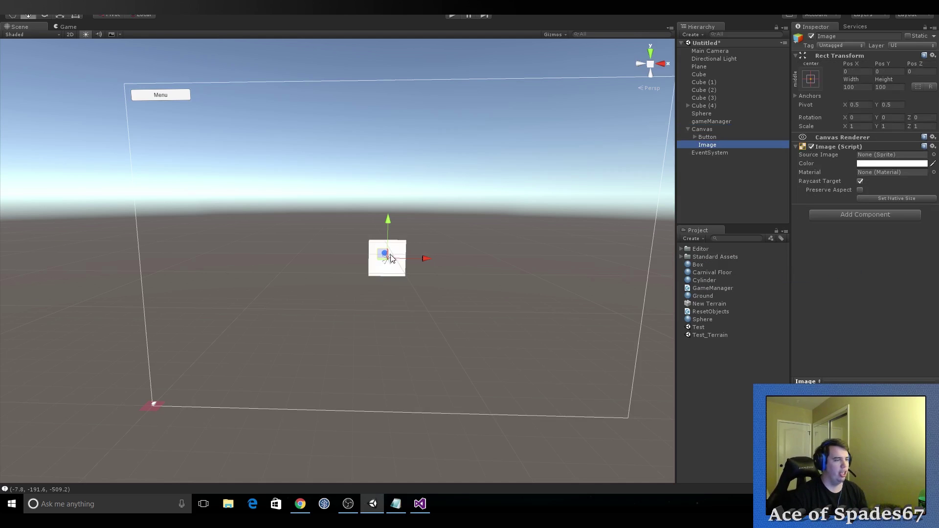
{"action": "key", "text": "r"}
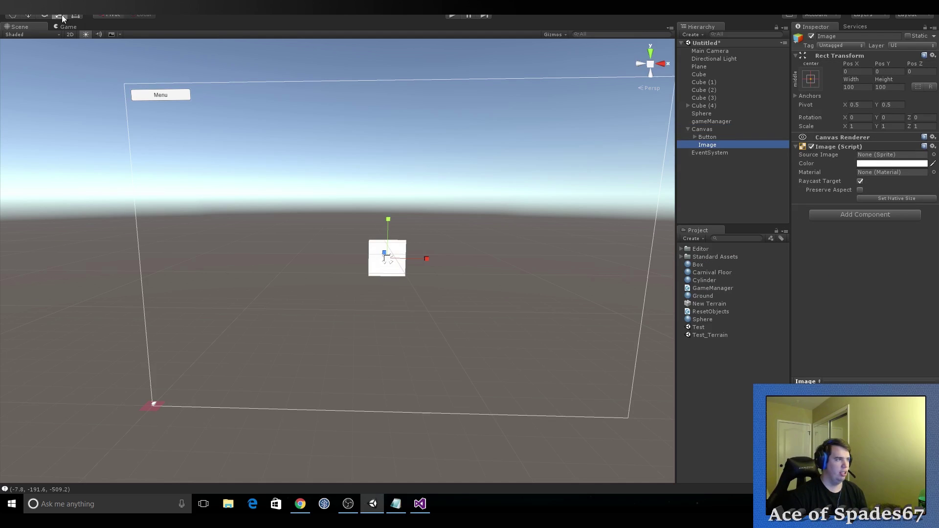
{"action": "left_click", "coordinate": [76, 16]}
{"action": "left_click_drag", "start_coordinate": [406, 240], "coordinate": [494, 156]}
{"action": "left_click_drag", "start_coordinate": [368, 277], "coordinate": [290, 343]}
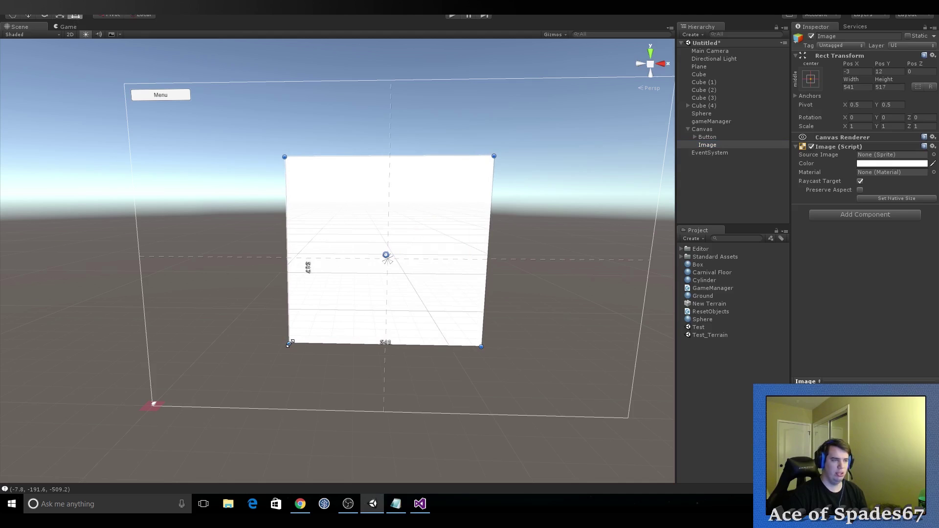
Step: Tint the Image's colour mid grey (7D7D7D)
{"action": "left_click", "coordinate": [871, 164]}
{"action": "left_click_drag", "start_coordinate": [333, 254], "coordinate": [272, 261]}
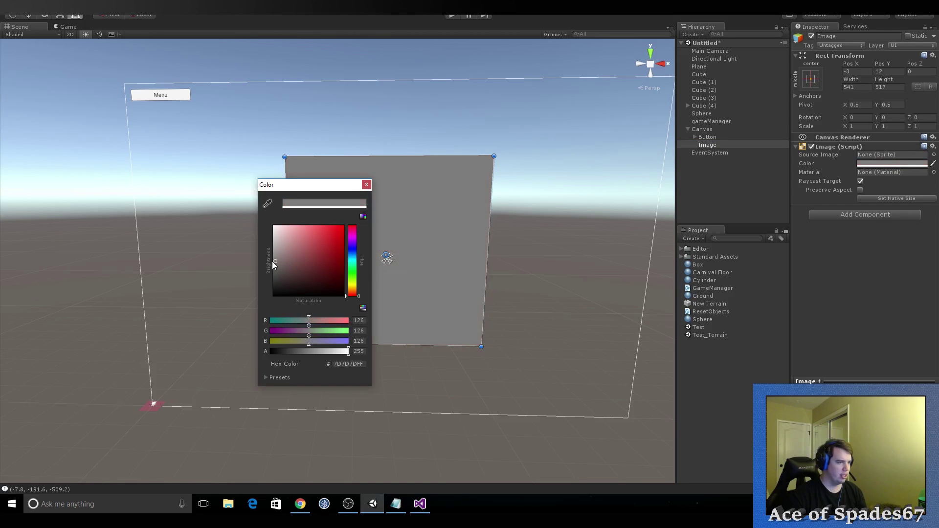
{"action": "left_click", "coordinate": [366, 185]}
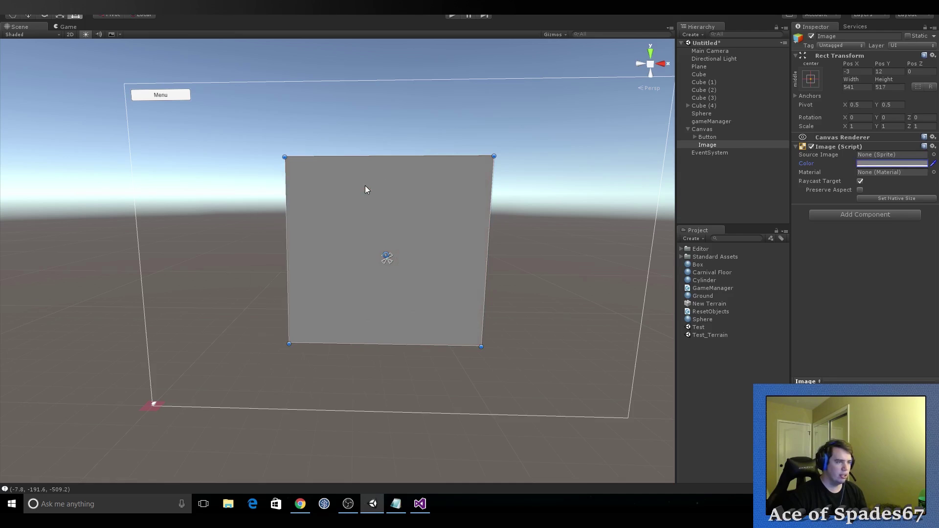
{"action": "left_click", "coordinate": [726, 146]}
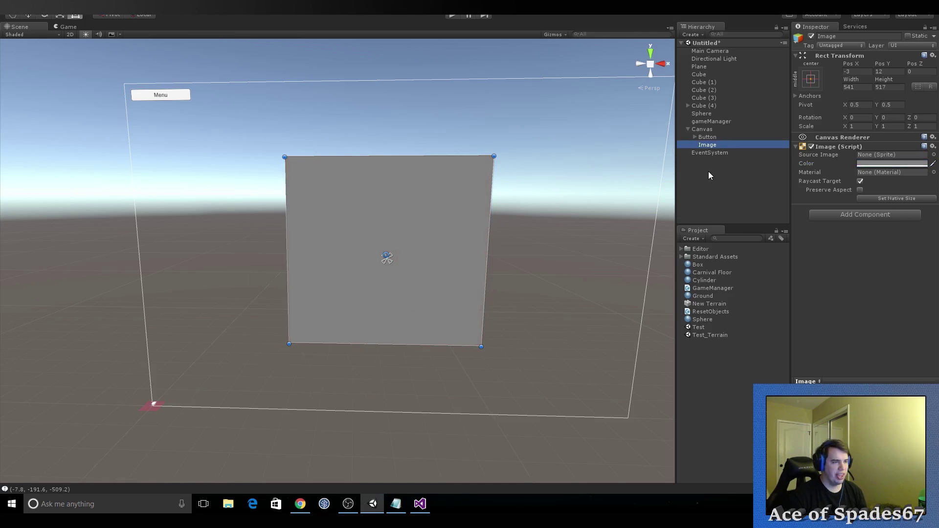
Step: Add a Button inside the grey Image panel and set its label text to Reset
{"action": "right_click", "coordinate": [714, 147]}
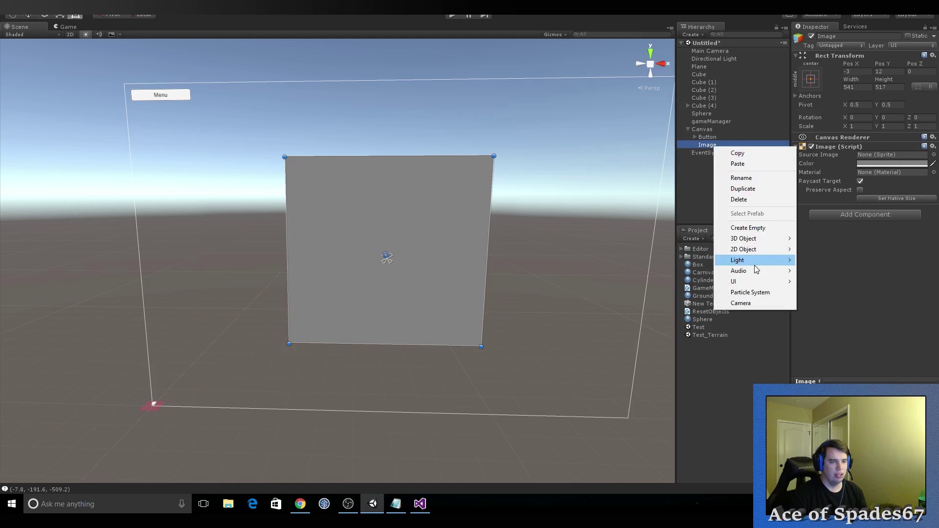
{"action": "mouse_move", "coordinate": [758, 281]}
{"action": "left_click", "coordinate": [820, 313]}
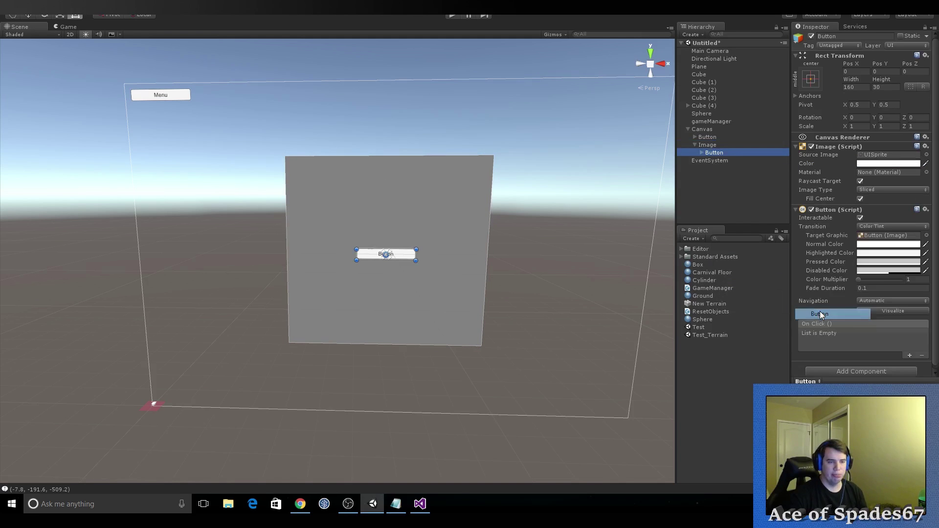
{"action": "left_click", "coordinate": [701, 153]}
{"action": "left_click", "coordinate": [714, 161]}
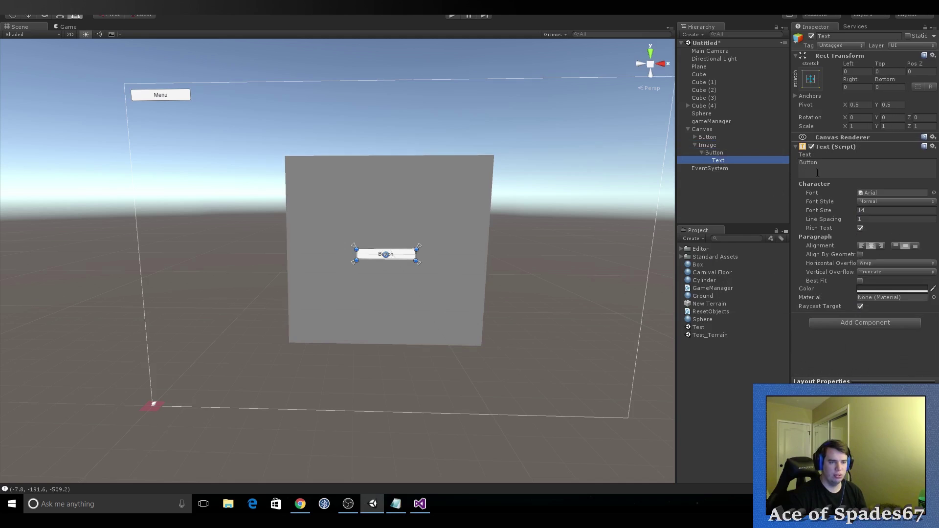
{"action": "left_click", "coordinate": [823, 165]}
{"action": "type", "text": "Reset"}
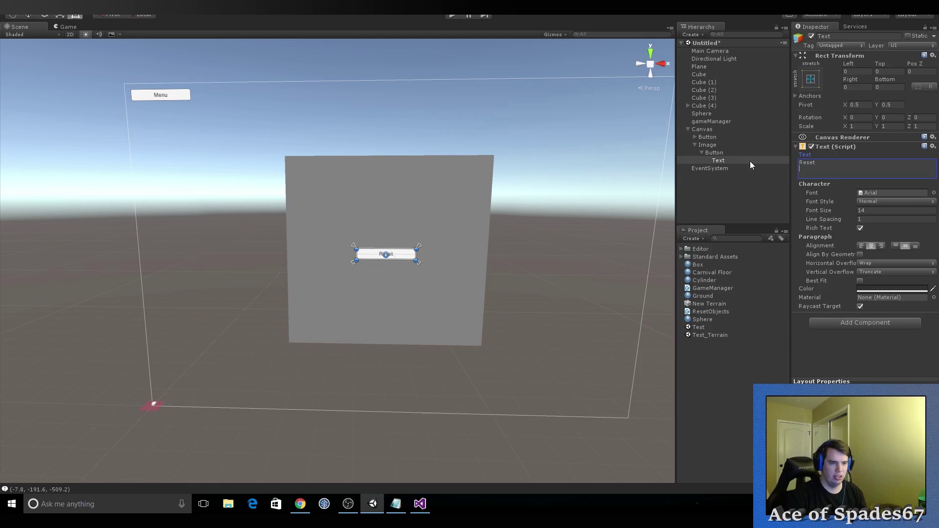
Step: Move the Reset button up and duplicate it twice into a vertical column (Pos Y 61, 102, 14)
{"action": "left_click", "coordinate": [706, 153]}
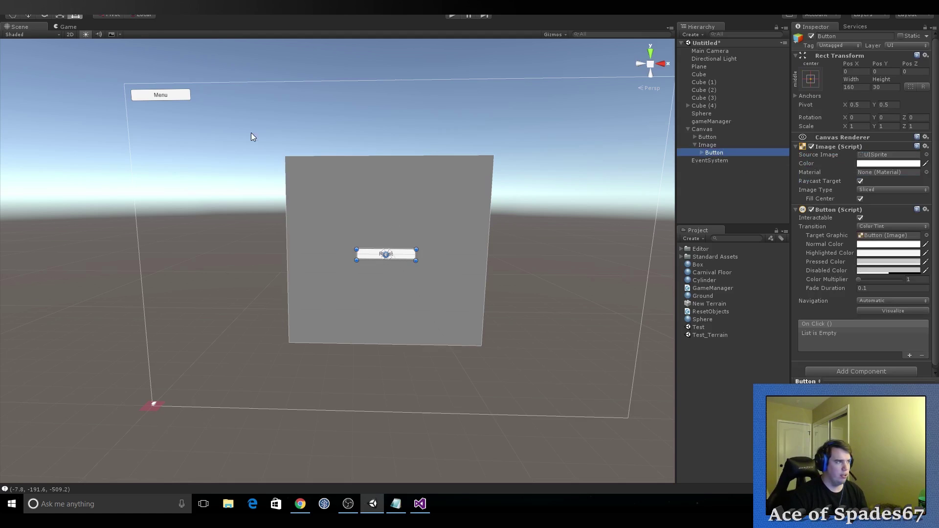
{"action": "key", "text": "w"}
{"action": "left_click_drag", "start_coordinate": [387, 216], "coordinate": [390, 193]}
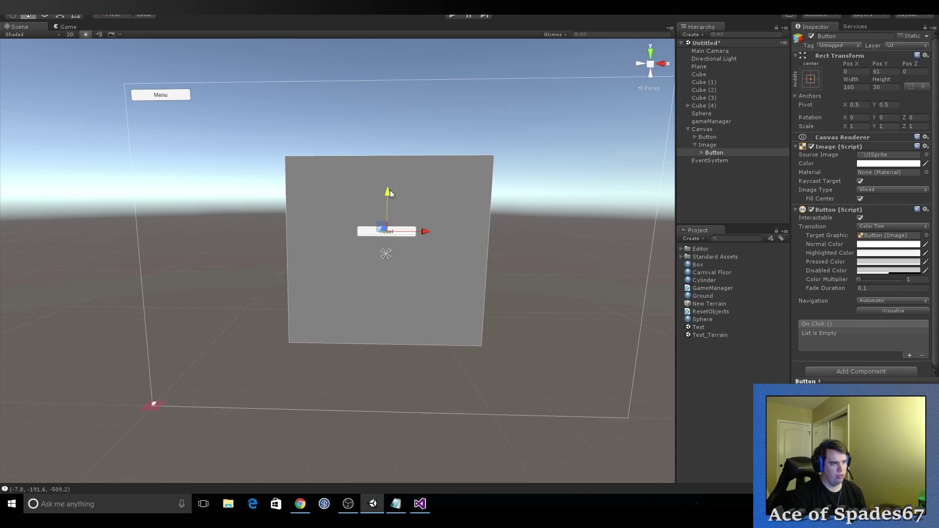
{"action": "key", "text": "ctrl+d"}
{"action": "mouse_move", "coordinate": [386, 190]}
{"action": "left_mouse_down"}
{"action": "mouse_move", "coordinate": [386, 179]}
{"action": "mouse_move", "coordinate": [388, 210]}
{"action": "left_mouse_up"}
{"action": "key", "text": "ctrl+d"}
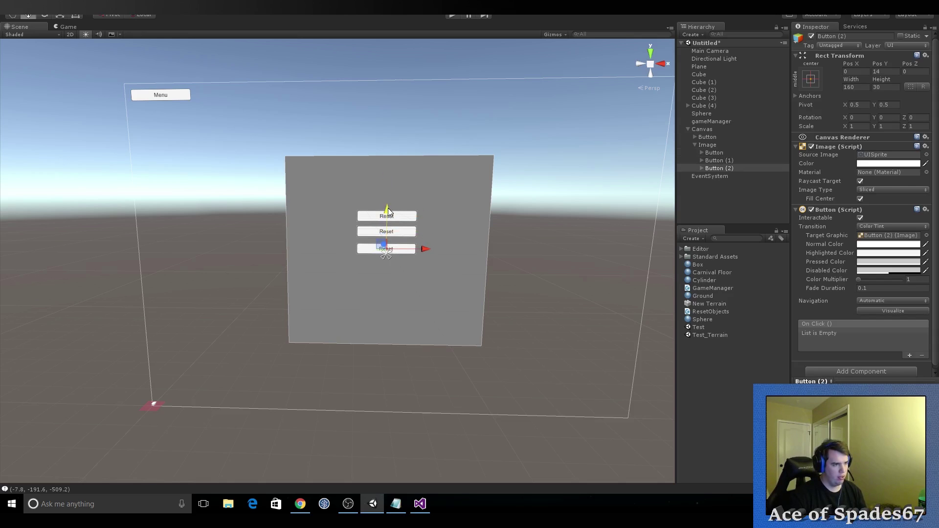
Step: Change the top button's (Button (1)) label text to Resume
{"action": "left_click", "coordinate": [724, 152]}
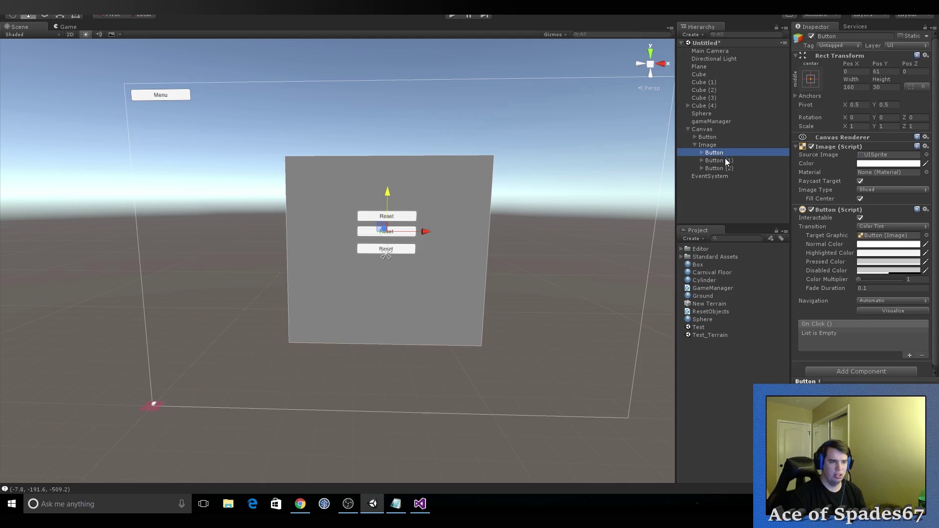
{"action": "left_click", "coordinate": [726, 160]}
{"action": "left_click", "coordinate": [701, 161]}
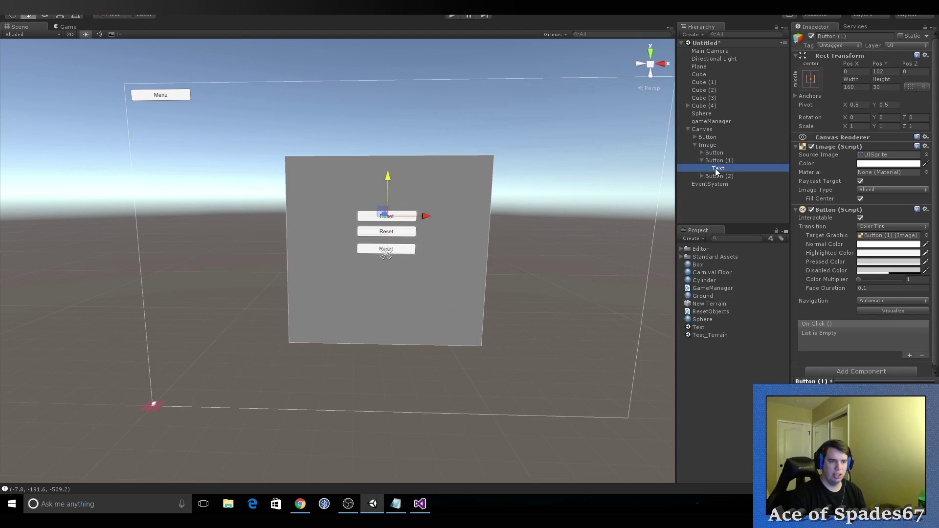
{"action": "left_click", "coordinate": [716, 168]}
{"action": "left_click", "coordinate": [804, 164]}
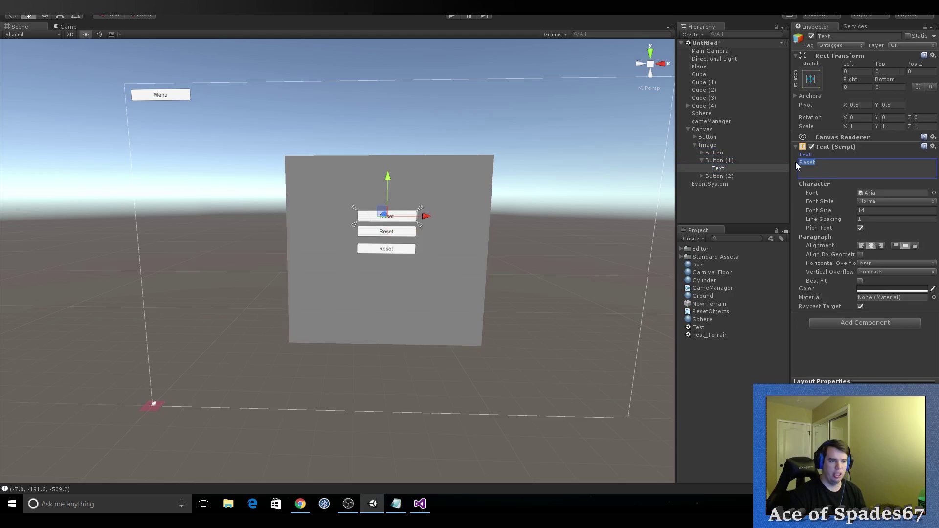
{"action": "key", "text": "BackSpace"}
{"action": "type", "text": "Main"}
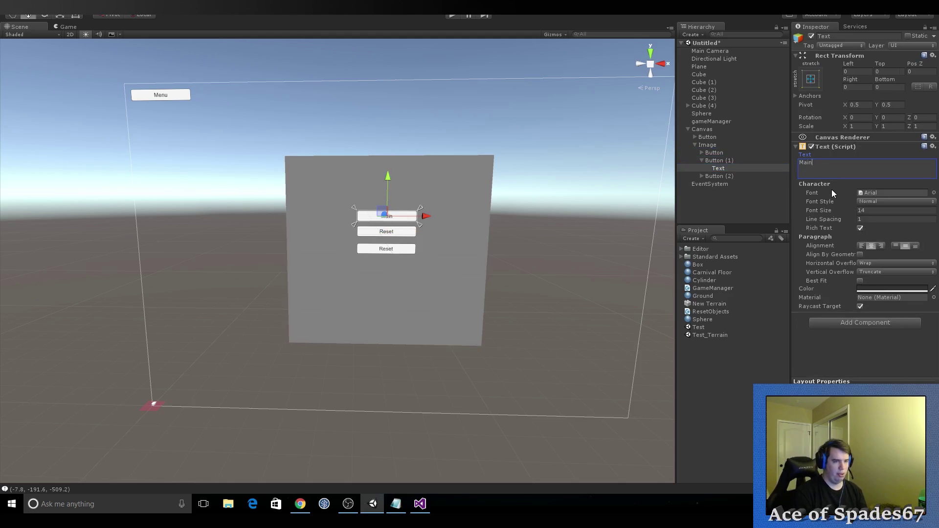
{"action": "type", "text": " Me"}
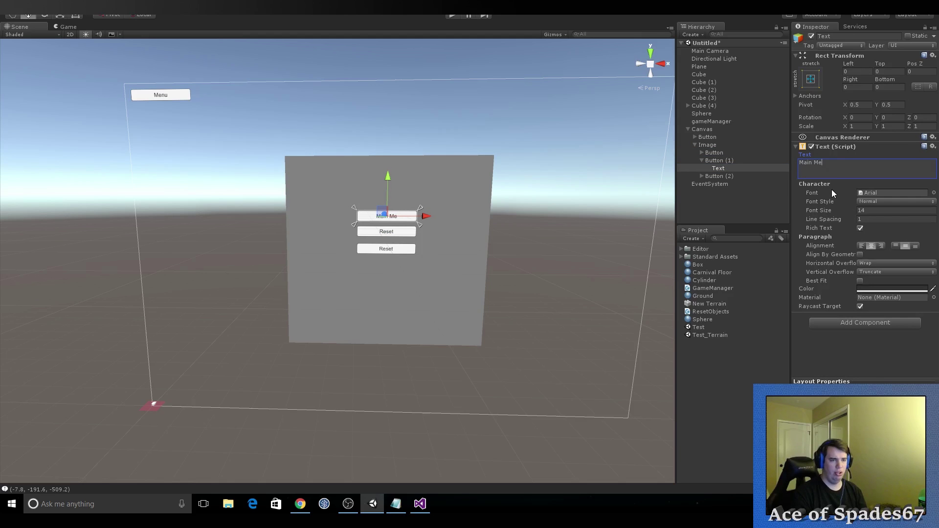
{"action": "key", "text": "BackSpace"}
{"action": "key", "text": "BackSpace"}
{"action": "key", "text": "BackSpace"}
{"action": "type", "text": "Resume"}
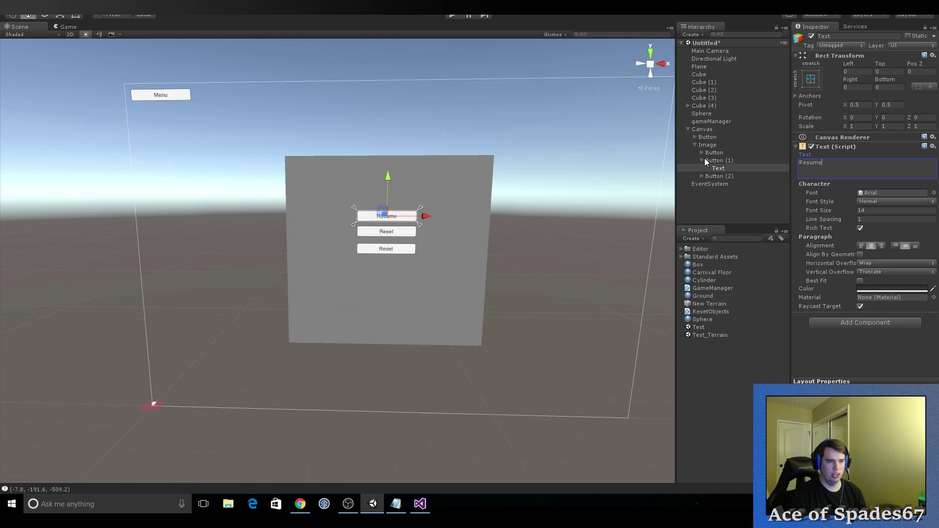
Step: Change the bottom button's (Button (2)) label text to Main Menu
{"action": "left_click", "coordinate": [702, 160]}
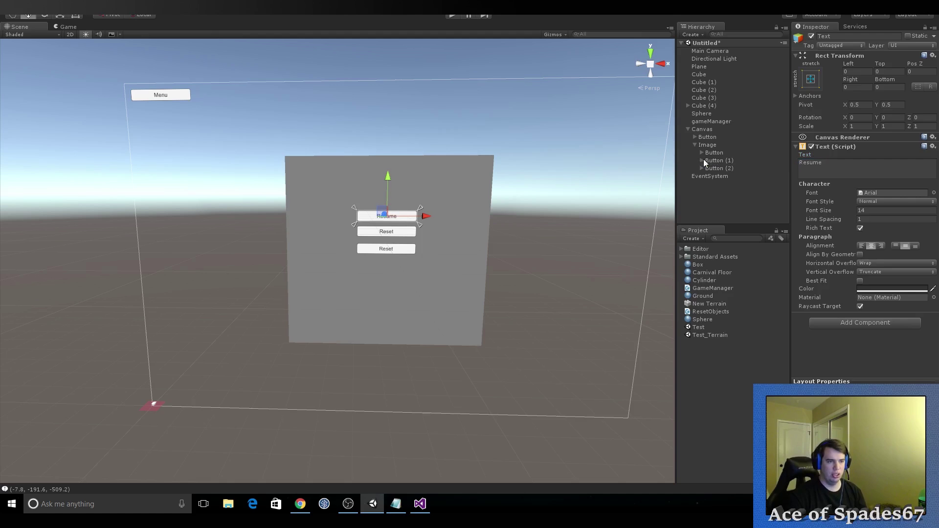
{"action": "left_click", "coordinate": [702, 168]}
{"action": "left_click", "coordinate": [719, 176]}
{"action": "left_click", "coordinate": [828, 163]}
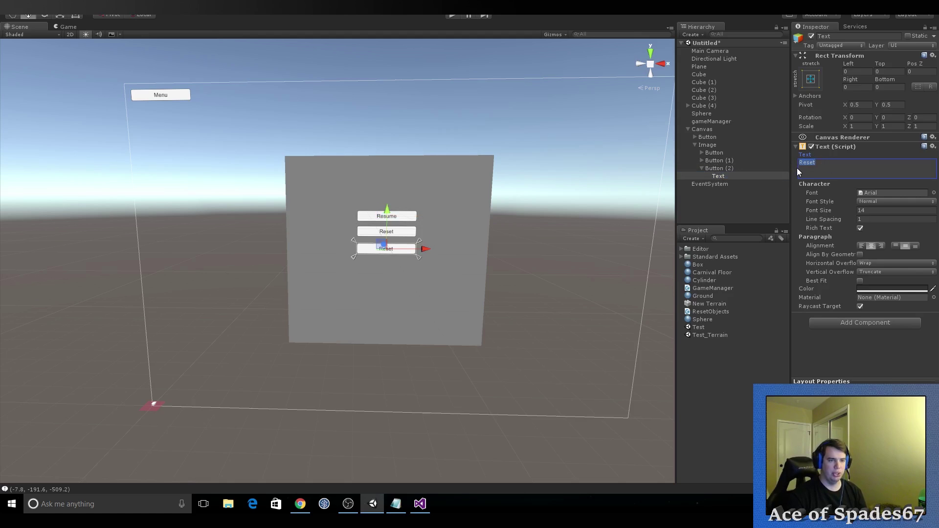
{"action": "type", "text": "Main me"}
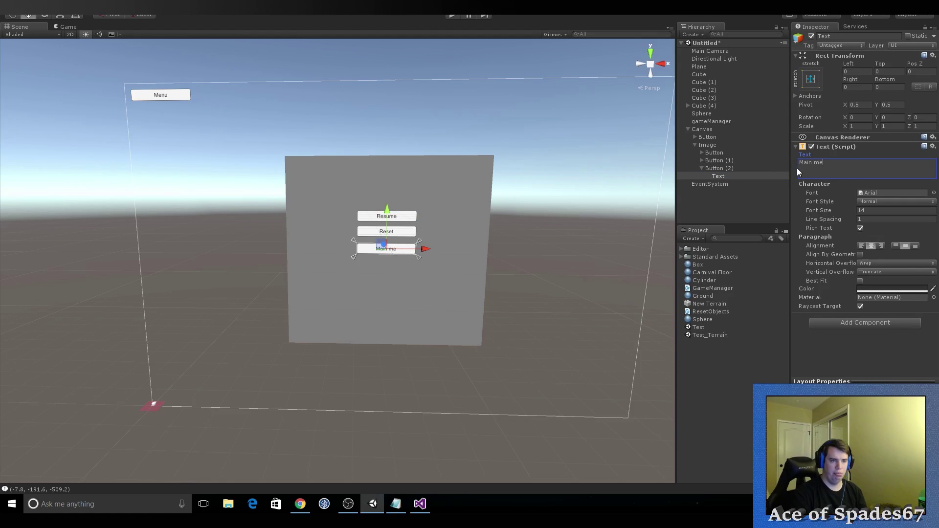
{"action": "key", "text": "BackSpace"}
{"action": "key", "text": "BackSpace"}
{"action": "type", "text": "Menu"}
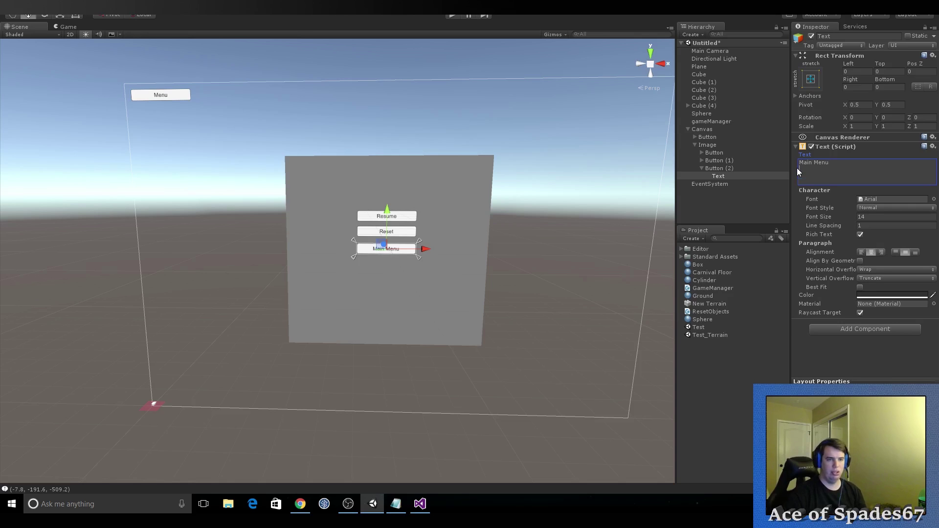
{"action": "key", "text": "BackSpace"}
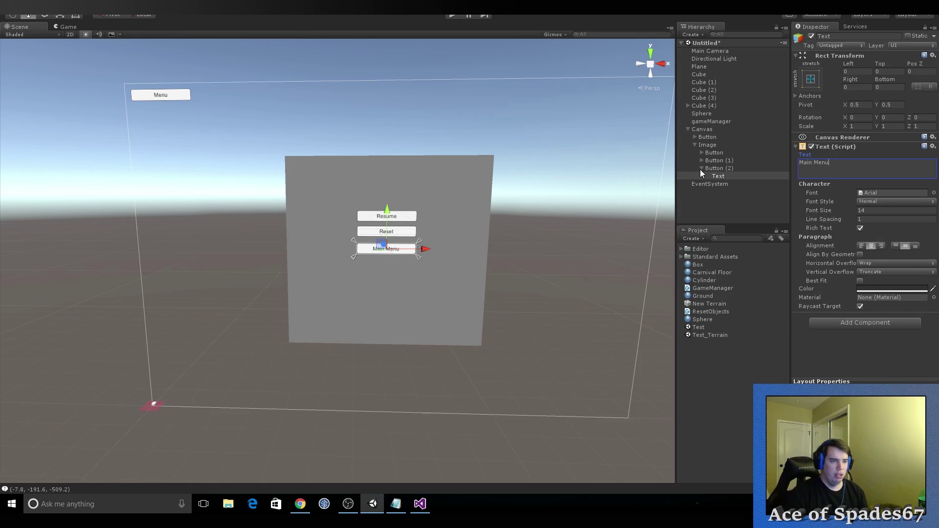
{"action": "left_click", "coordinate": [701, 168]}
{"action": "left_click", "coordinate": [725, 155]}
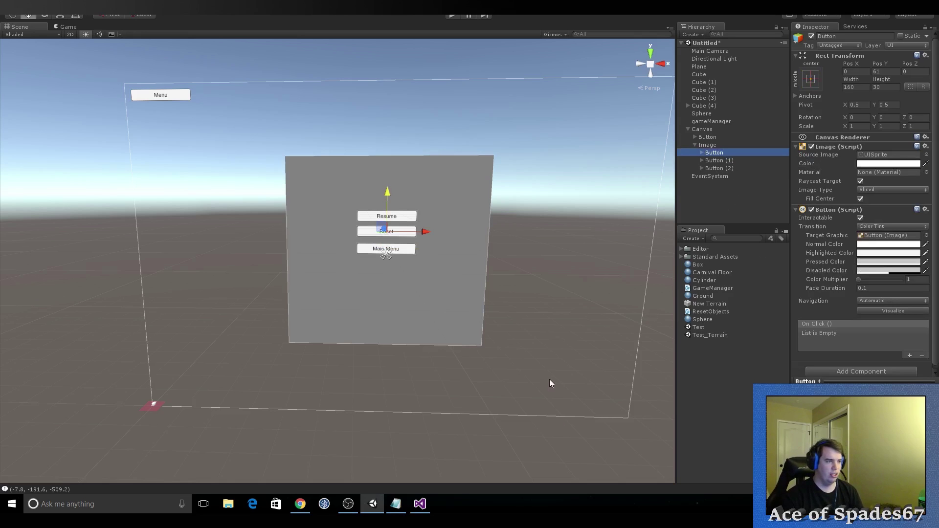
Step: Give the Resume button an On Click calling Image's GameObject.SetActive, left unchecked to hide the panel
{"action": "left_click", "coordinate": [714, 162]}
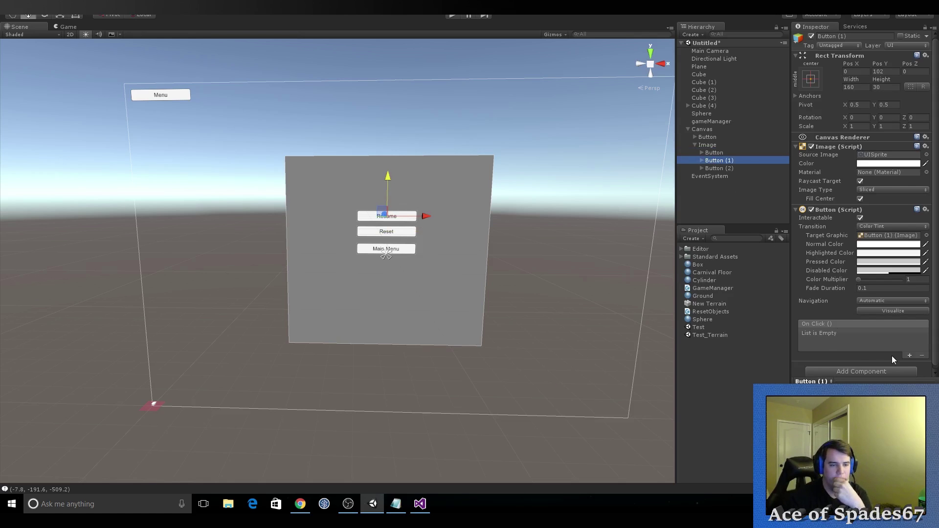
{"action": "left_click", "coordinate": [909, 356]}
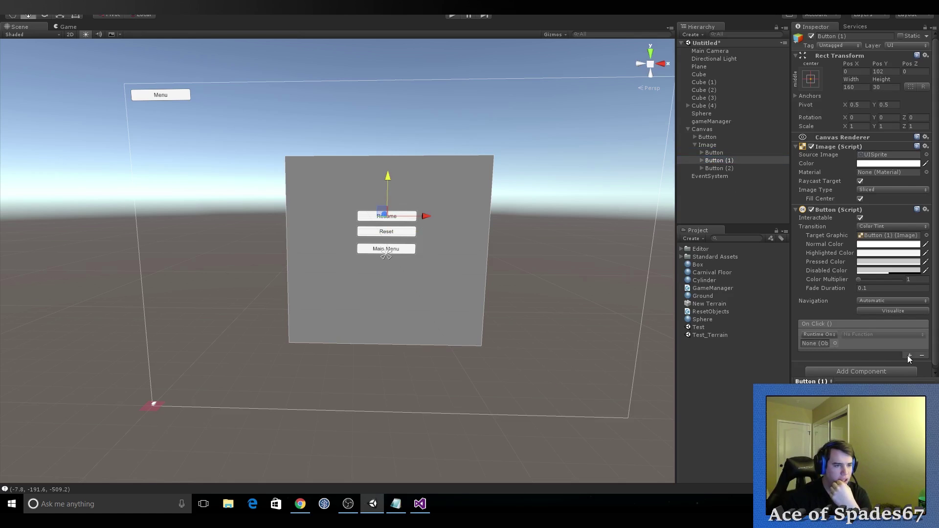
{"action": "left_click_drag", "start_coordinate": [711, 146], "coordinate": [815, 342]}
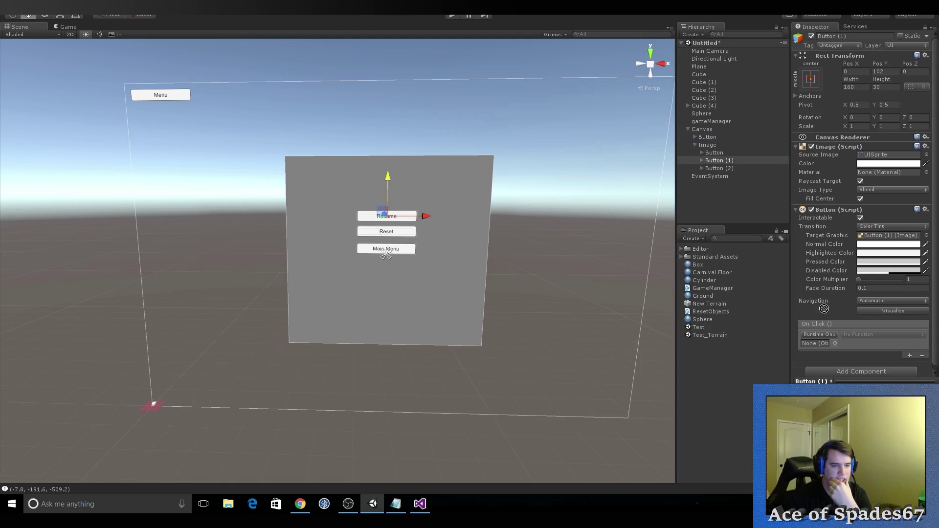
{"action": "left_click", "coordinate": [864, 334]}
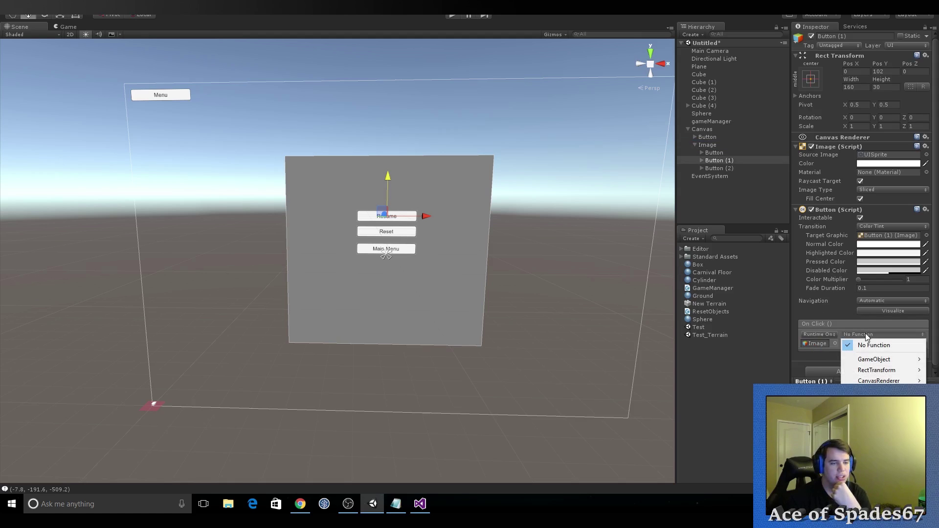
{"action": "mouse_move", "coordinate": [873, 359]}
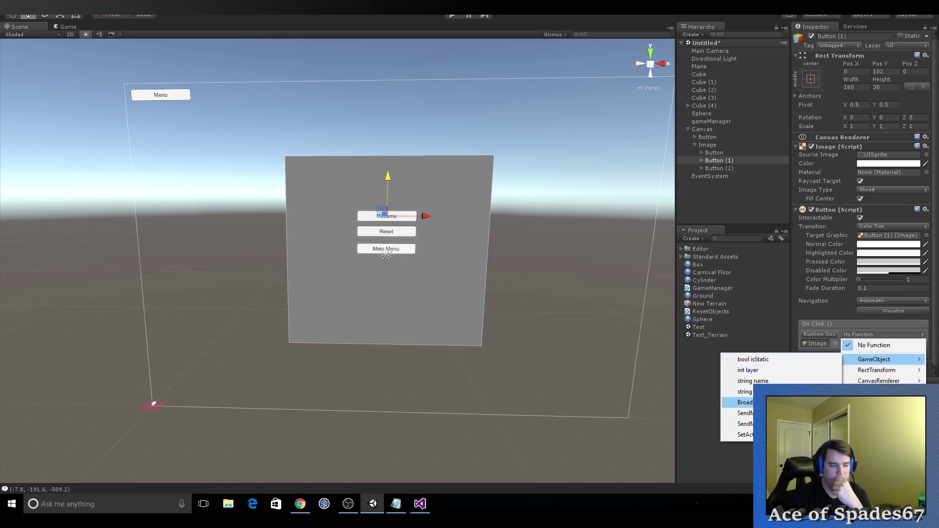
{"action": "left_click", "coordinate": [748, 434]}
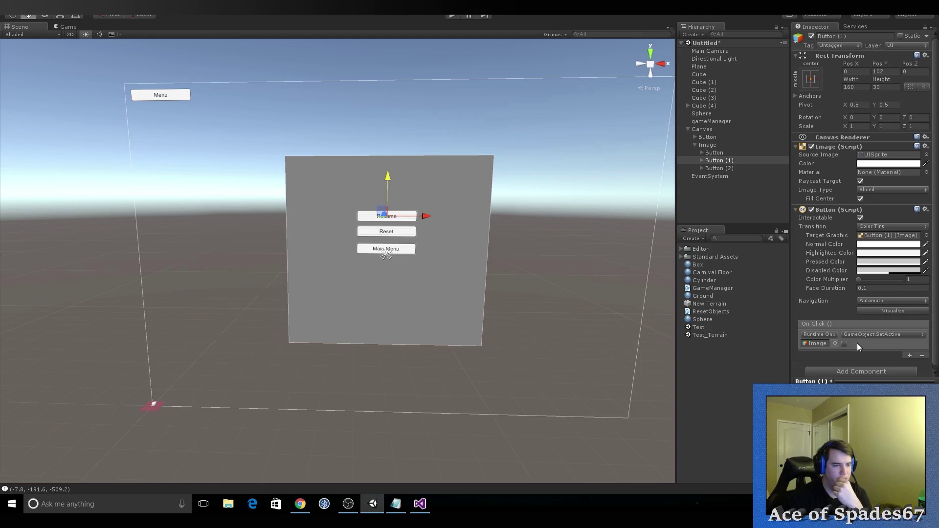
Step: Make the Menu button call Image's SetActive with the box checked, then enter Play mode
{"action": "left_click", "coordinate": [711, 146]}
{"action": "left_click", "coordinate": [713, 153]}
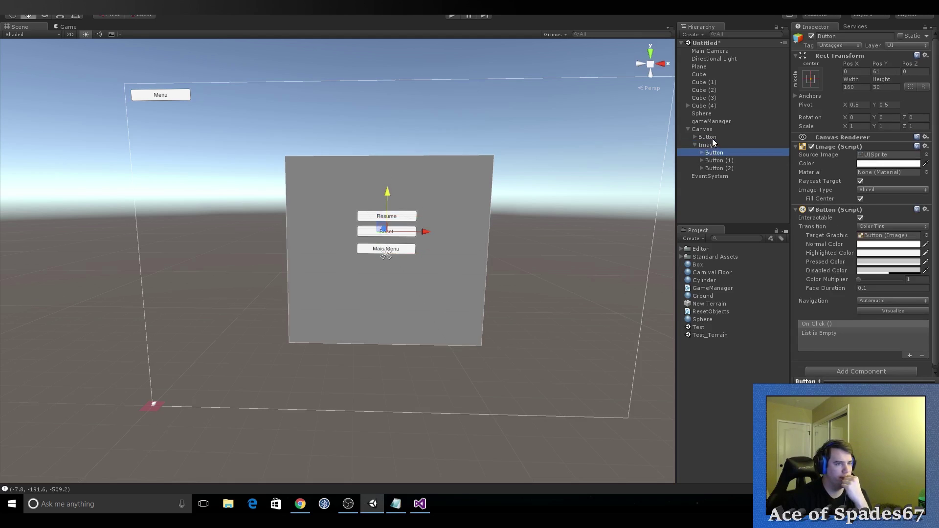
{"action": "left_click", "coordinate": [707, 137]}
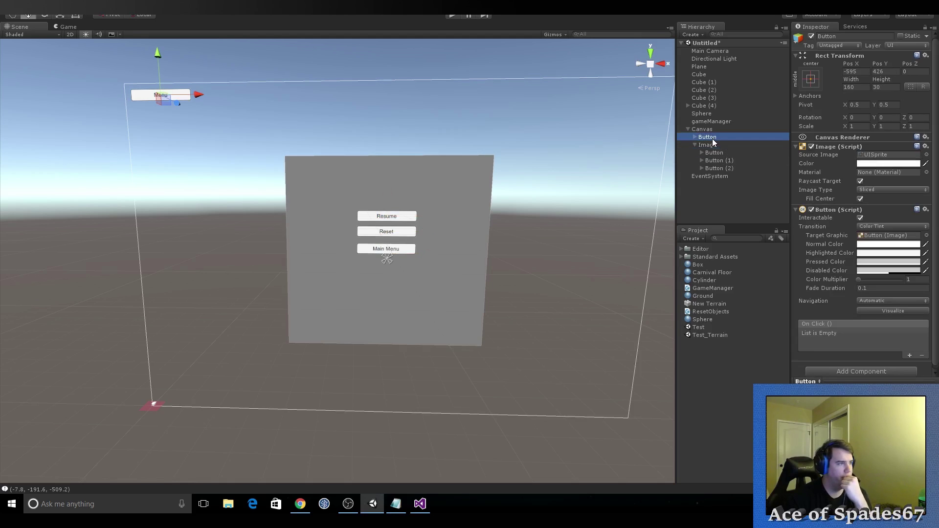
{"action": "left_click", "coordinate": [909, 355]}
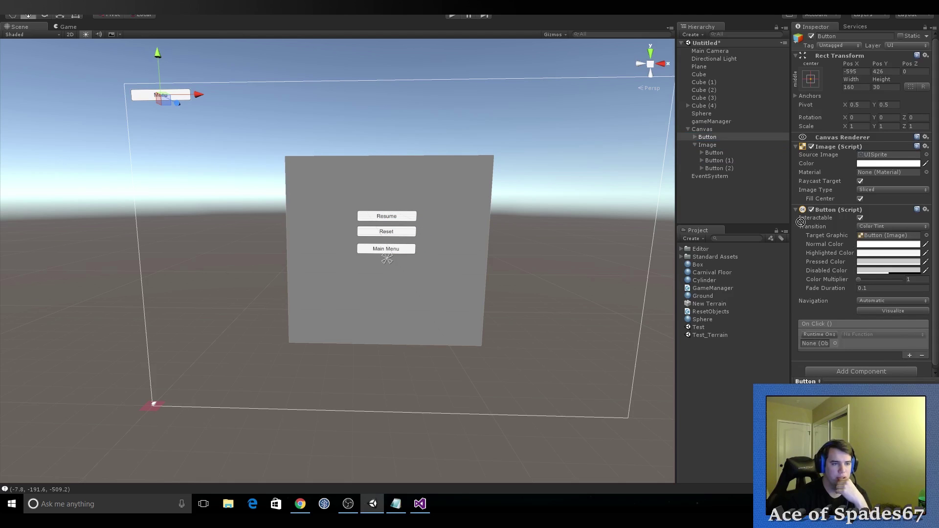
{"action": "left_click_drag", "start_coordinate": [713, 144], "coordinate": [816, 343]}
{"action": "left_click", "coordinate": [856, 335]}
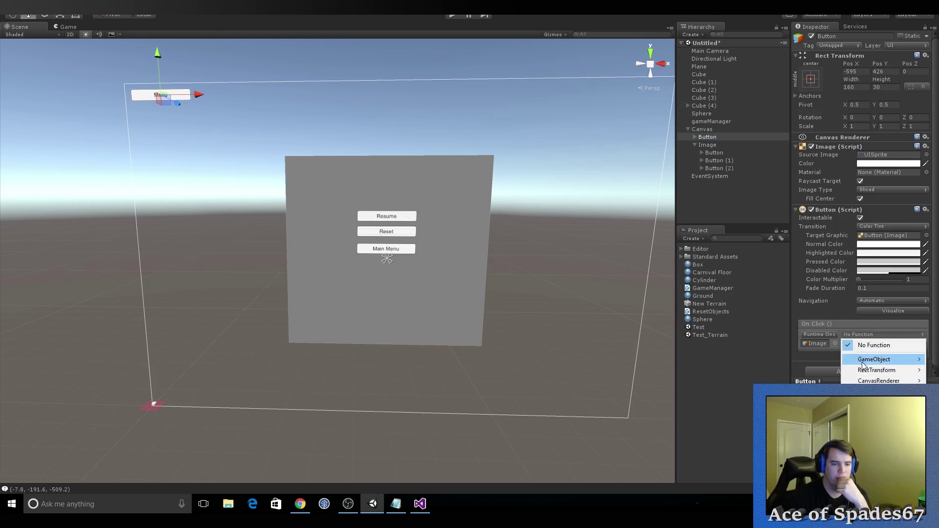
{"action": "mouse_move", "coordinate": [874, 360]}
{"action": "left_click", "coordinate": [738, 434]}
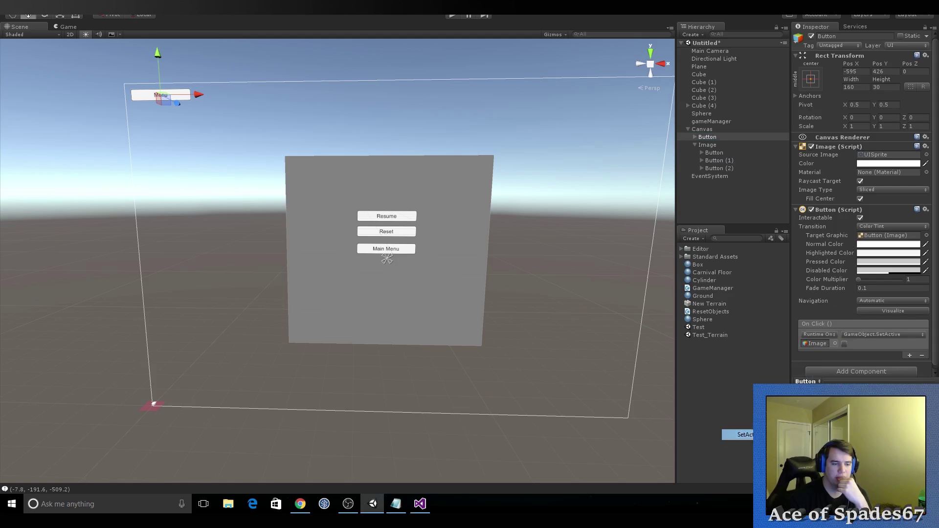
{"action": "left_click", "coordinate": [844, 343]}
{"action": "left_click", "coordinate": [452, 15]}
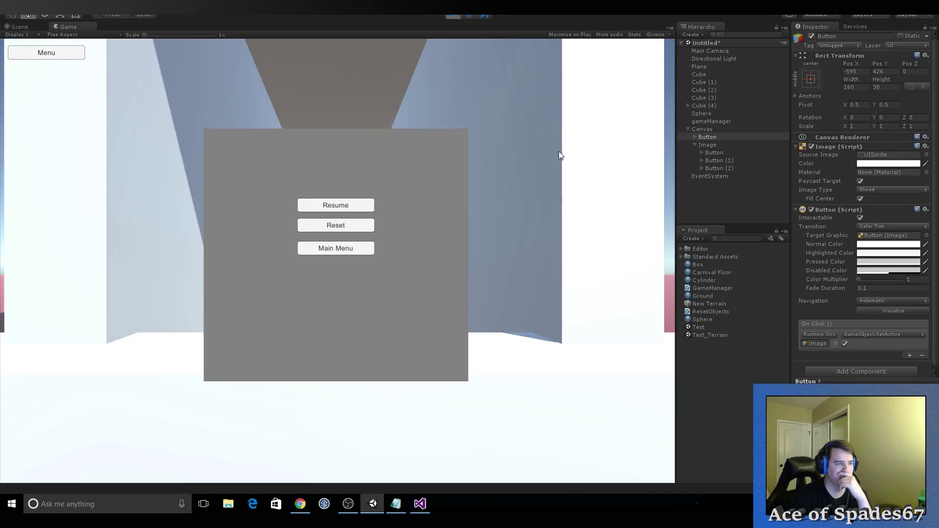
Step: Test Resume, Menu, Resume in the Game view, stop playback, and reselect the Image panel
{"action": "left_click", "coordinate": [326, 205]}
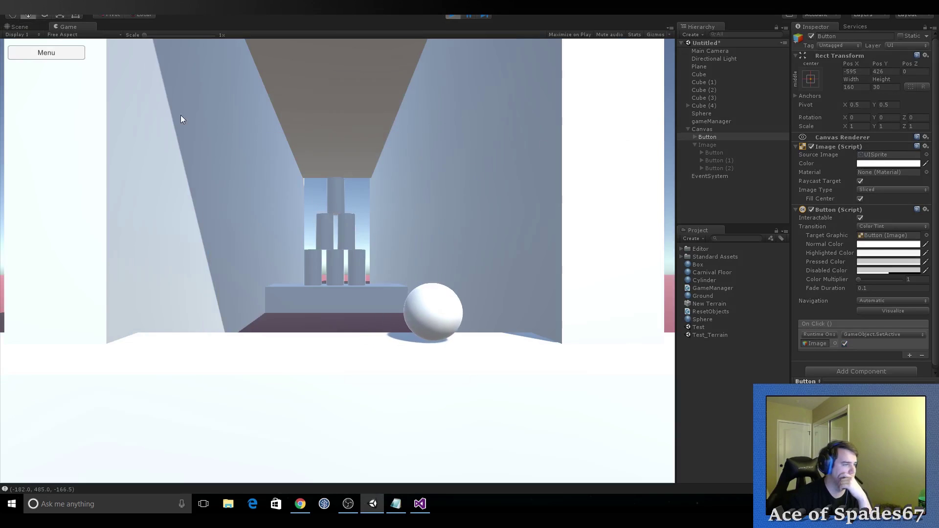
{"action": "left_click", "coordinate": [54, 56]}
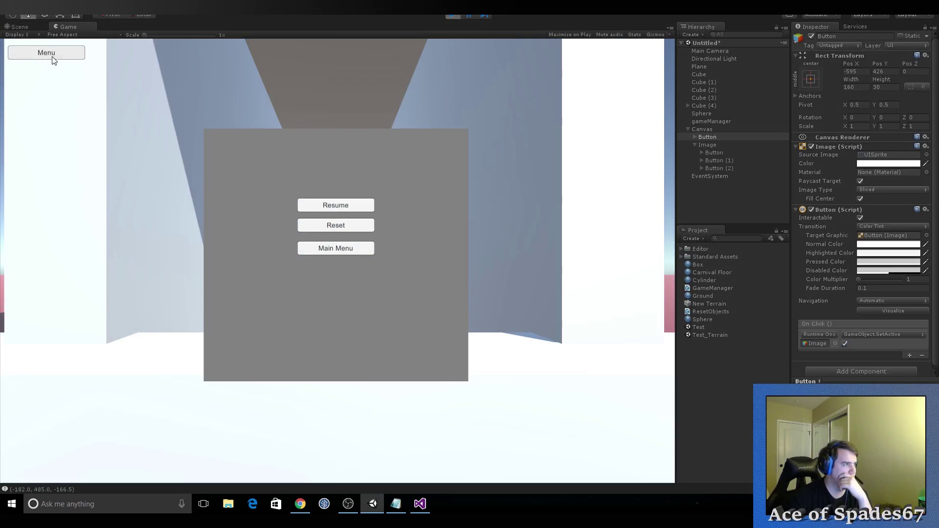
{"action": "left_click", "coordinate": [348, 210]}
{"action": "left_click", "coordinate": [452, 16]}
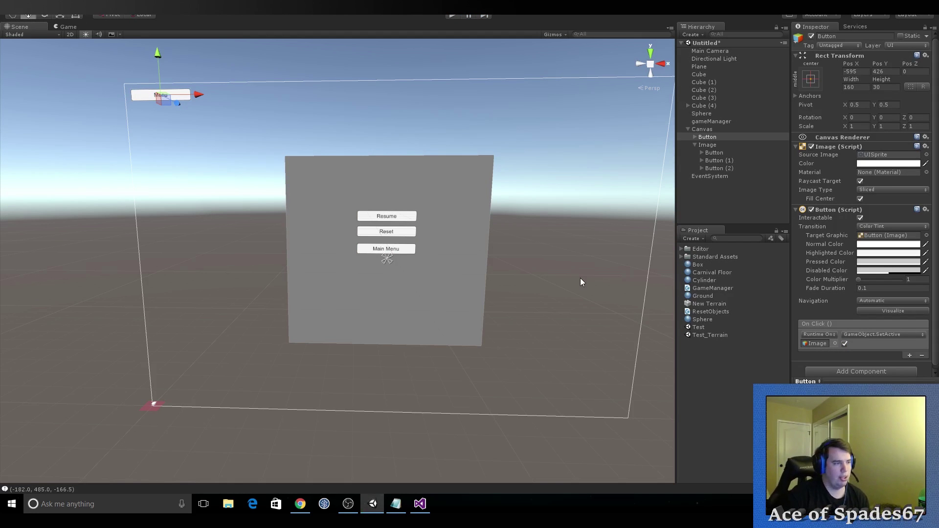
{"action": "left_click", "coordinate": [419, 503]}
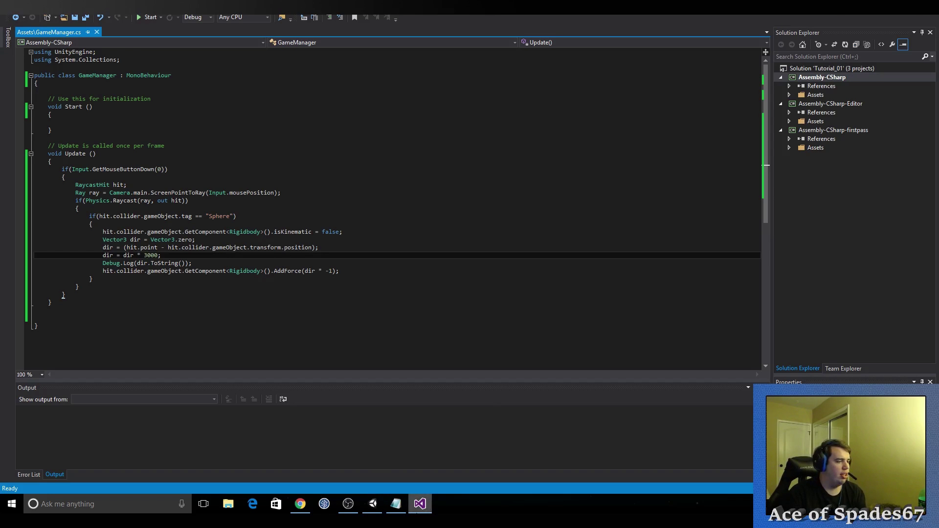
{"action": "left_click", "coordinate": [373, 503]}
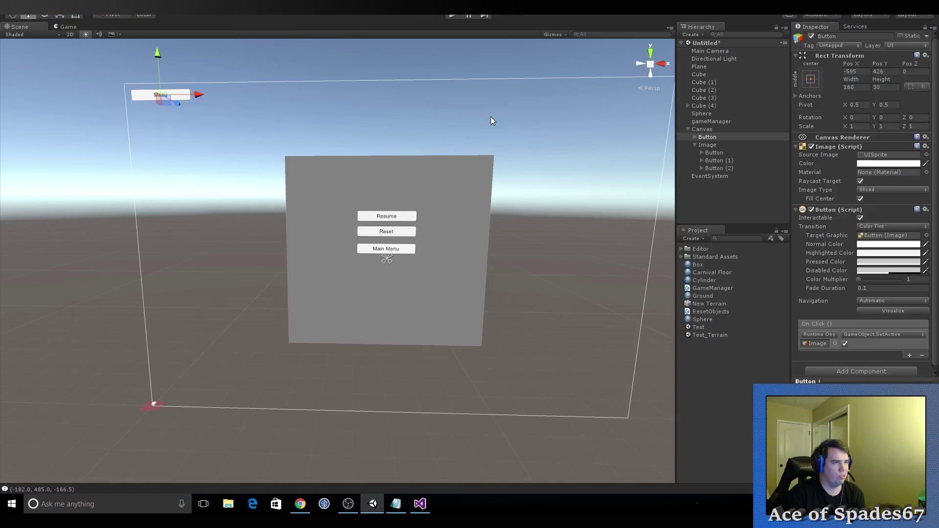
{"action": "left_click", "coordinate": [695, 145]}
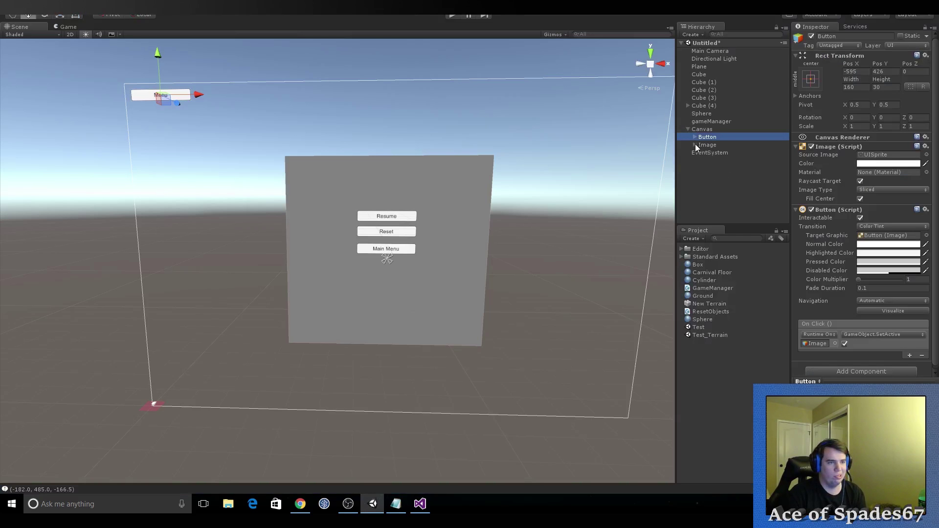
Step: Deactivate the Image panel, frame Cube (4) and orbit the scene, select the Sphere, then switch to Visual Studio
{"action": "left_click", "coordinate": [812, 36]}
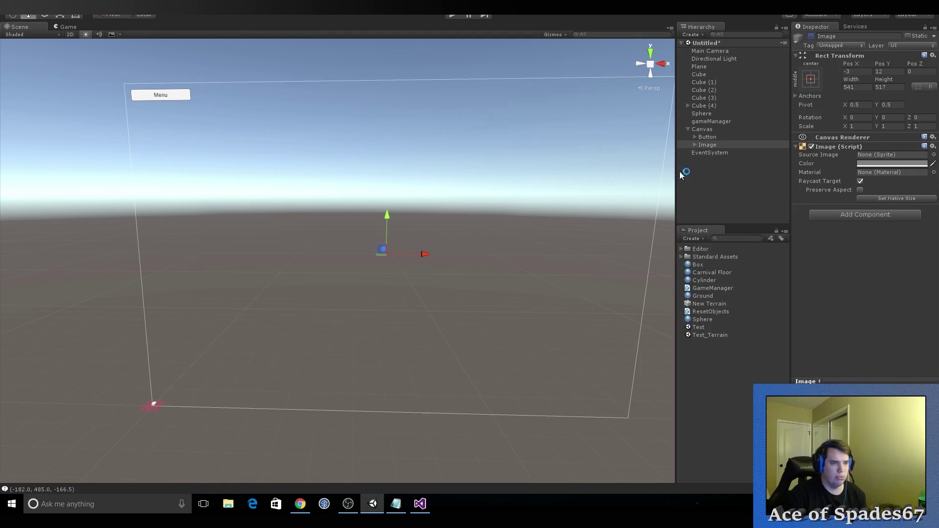
{"action": "double_click", "coordinate": [708, 106]}
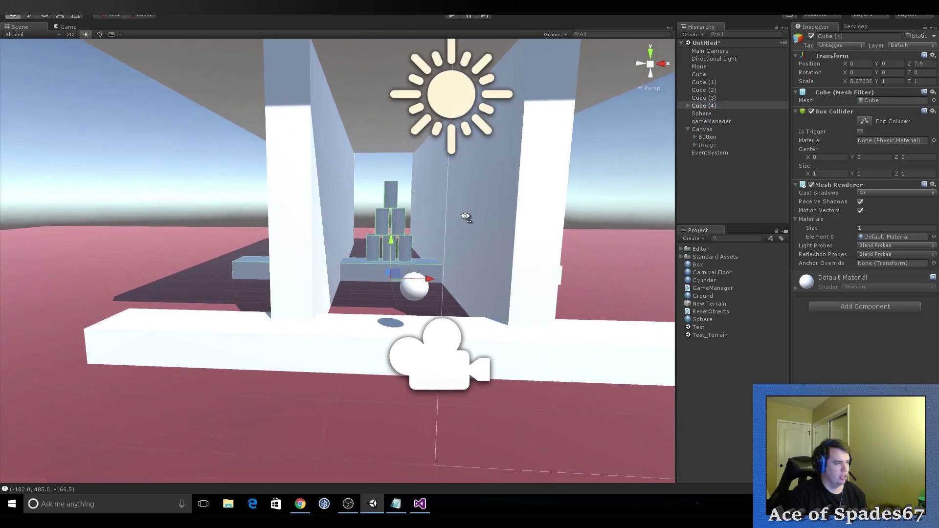
{"action": "left_click_drag", "start_coordinate": [457, 210], "coordinate": [480, 229], "text": "alt"}
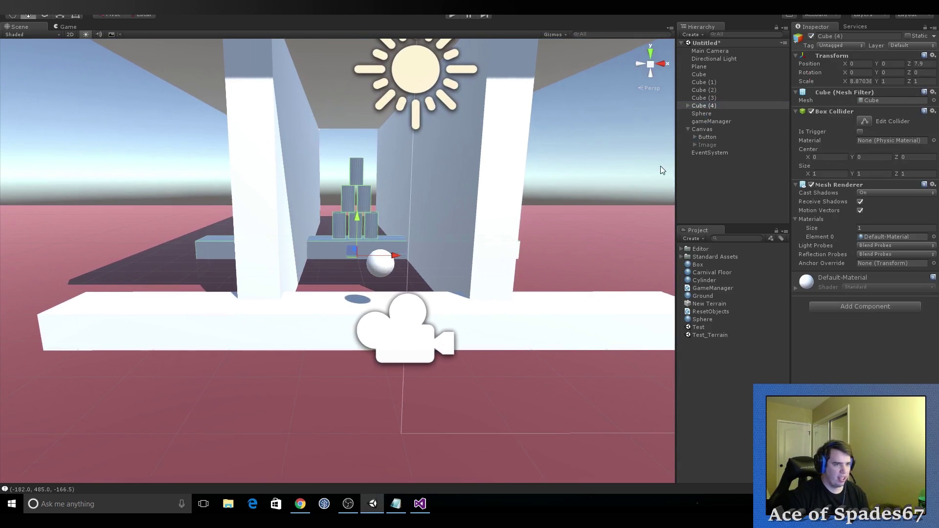
{"action": "left_click", "coordinate": [702, 113]}
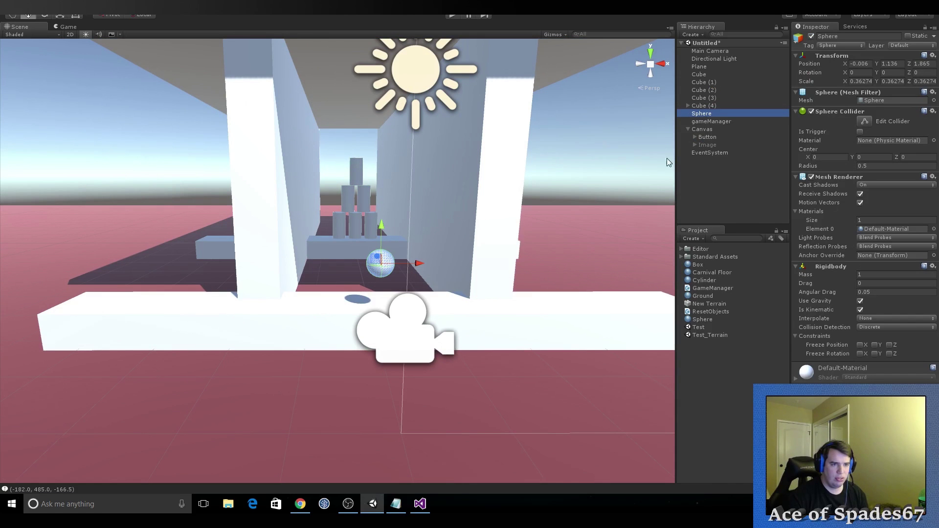
{"action": "left_click", "coordinate": [423, 507]}
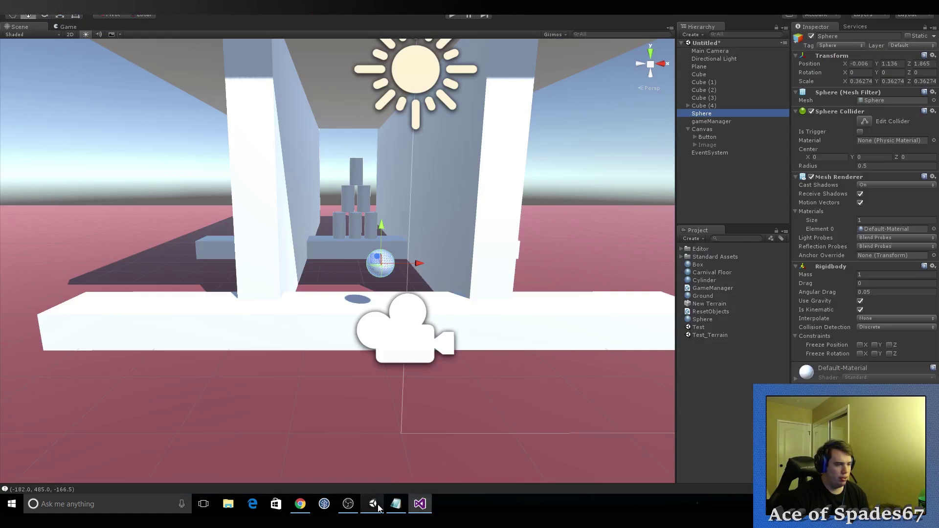
Step: Declare the field `Vector3 mSpawn = Vector3.zero;` at the top of the GameManager class
{"action": "left_click", "coordinate": [378, 507]}
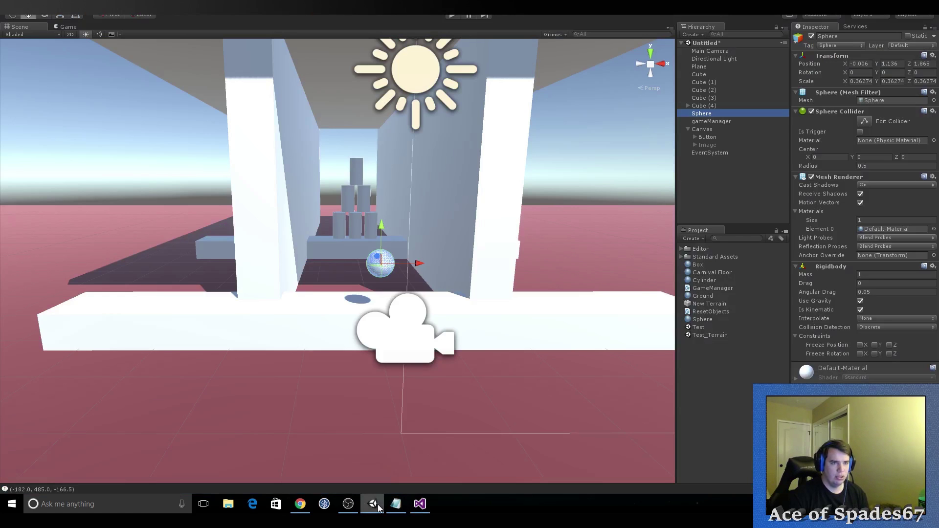
{"action": "left_click", "coordinate": [419, 504]}
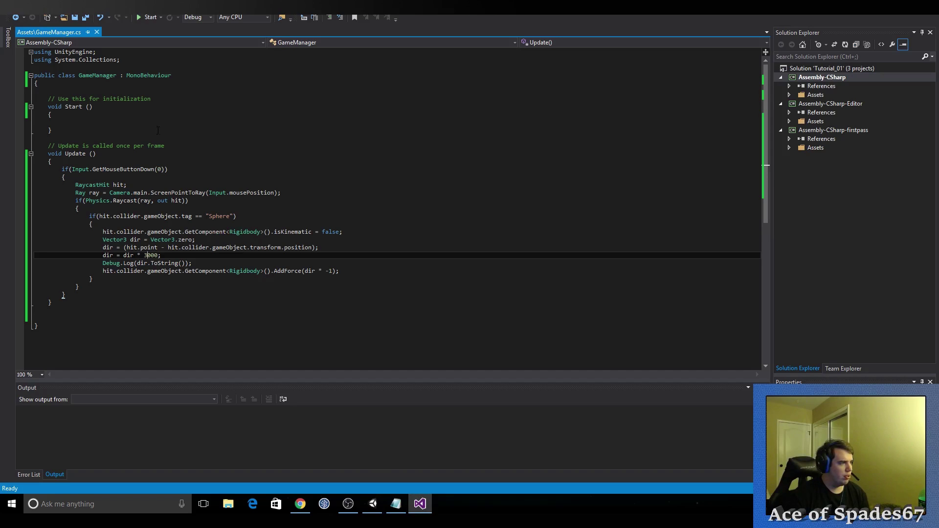
{"action": "left_click", "coordinate": [142, 83]}
{"action": "key", "text": "Return"}
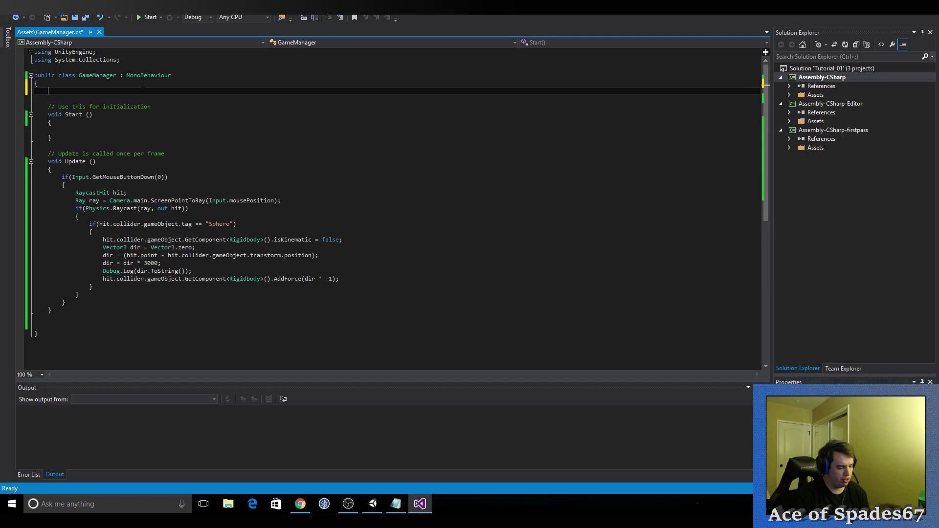
{"action": "type", "text": "Vector3 Sp"}
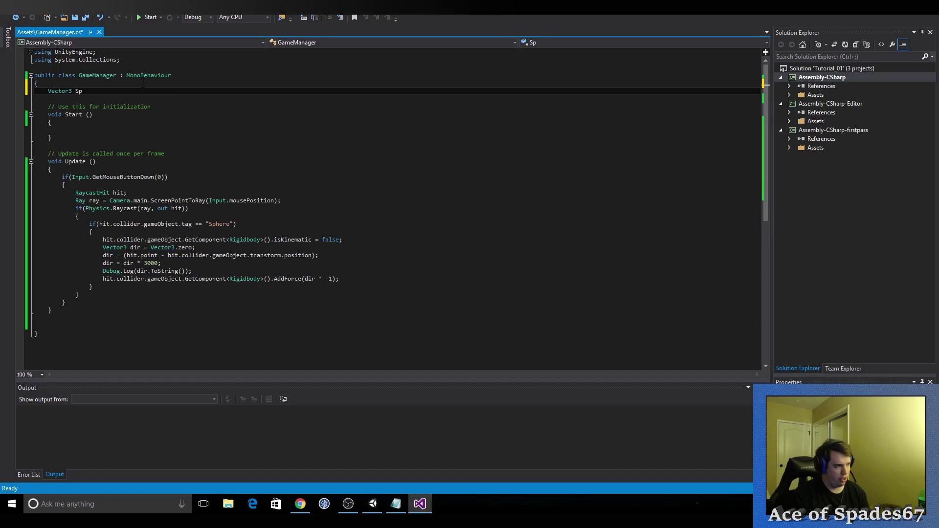
{"action": "key", "text": "BackSpace"}
{"action": "key", "text": "BackSpace"}
{"action": "type", "text": "mSpaw"}
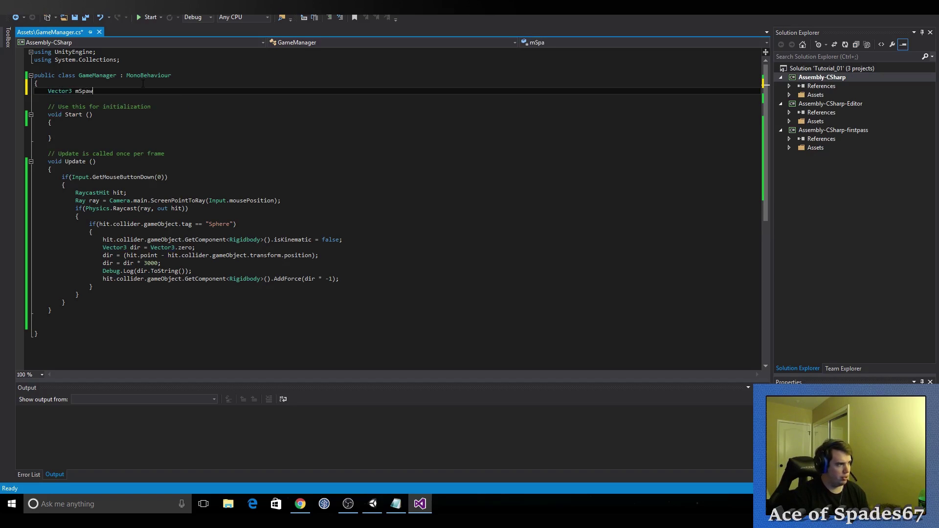
{"action": "type", "text": "n = "}
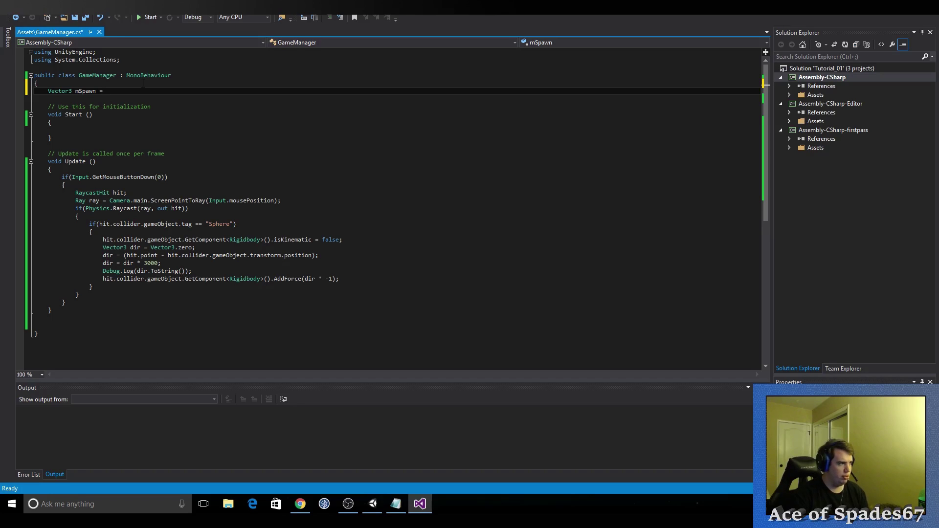
{"action": "type", "text": "V"}
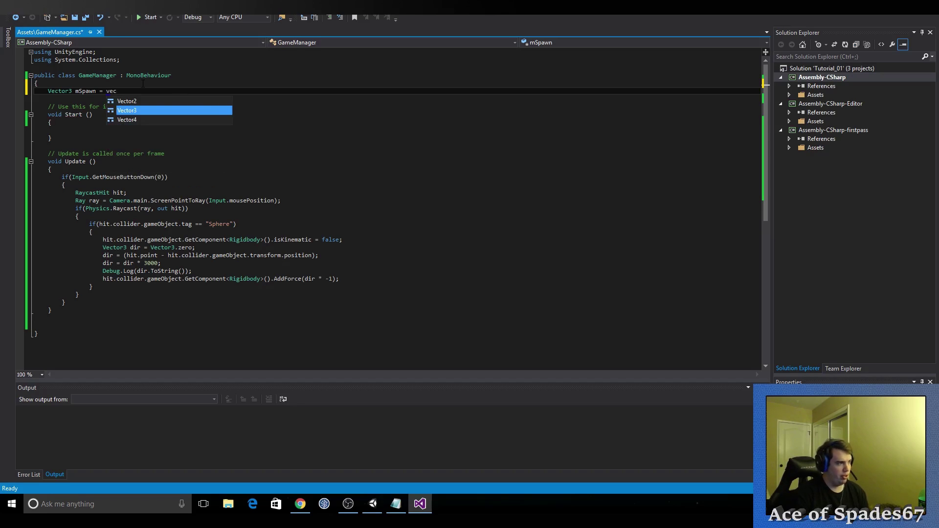
{"action": "type", "text": "ector3.zero"}
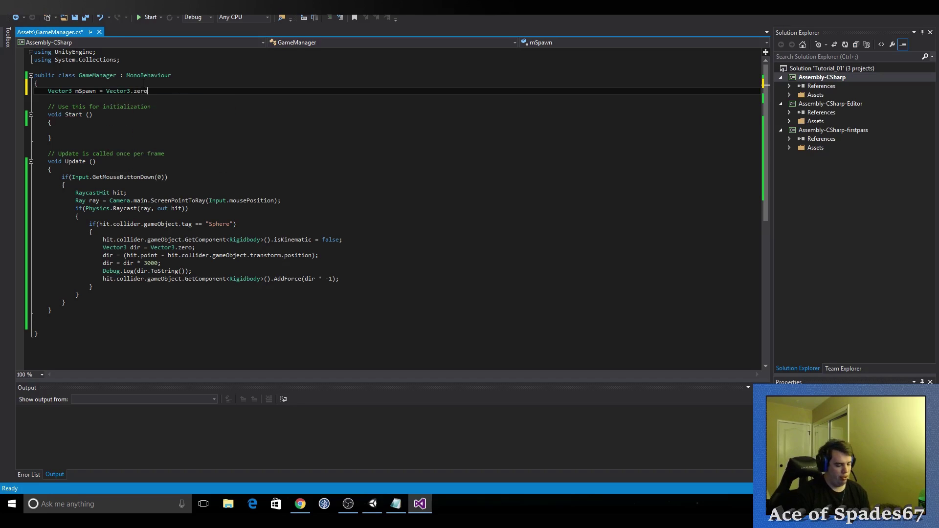
{"action": "type", "text": ";"}
{"action": "left_click", "coordinate": [122, 131]}
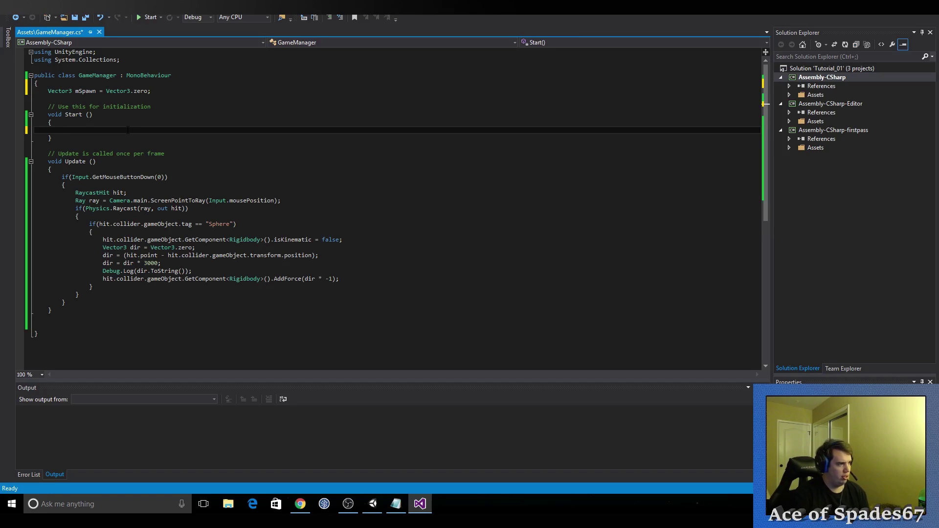
Step: Write `mSpawn = GameObject.FindGameObjectsWithTag("Sphere");` inside Start()
{"action": "type", "text": "M"}
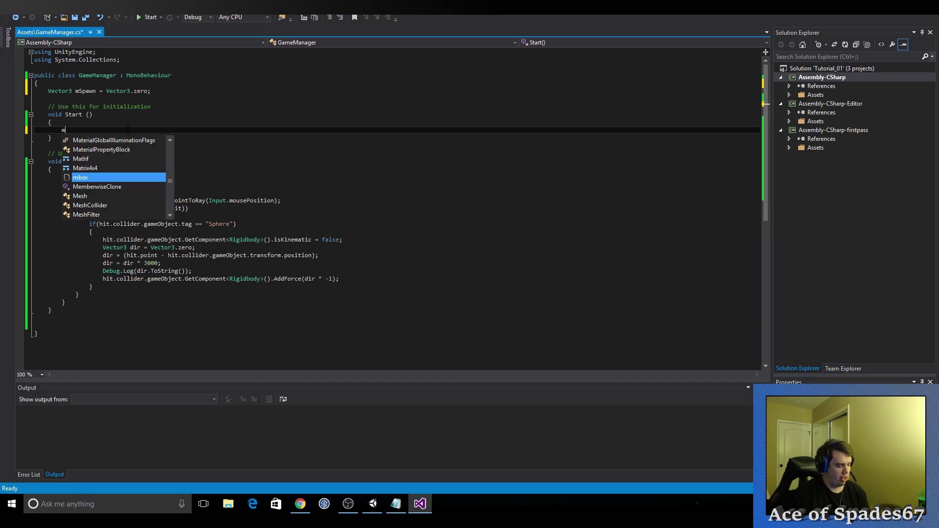
{"action": "type", "text": "S"}
{"action": "key", "text": "Escape"}
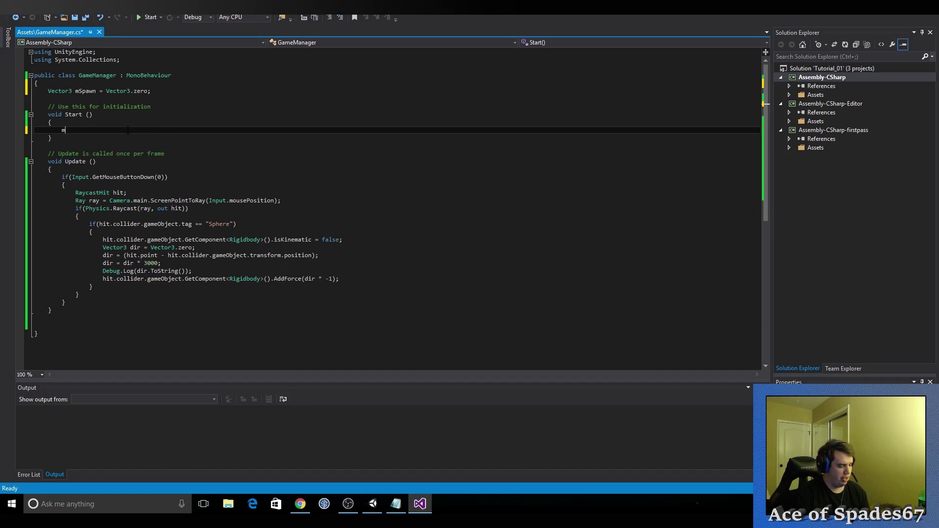
{"action": "type", "text": "S"}
{"action": "key", "text": "Tab"}
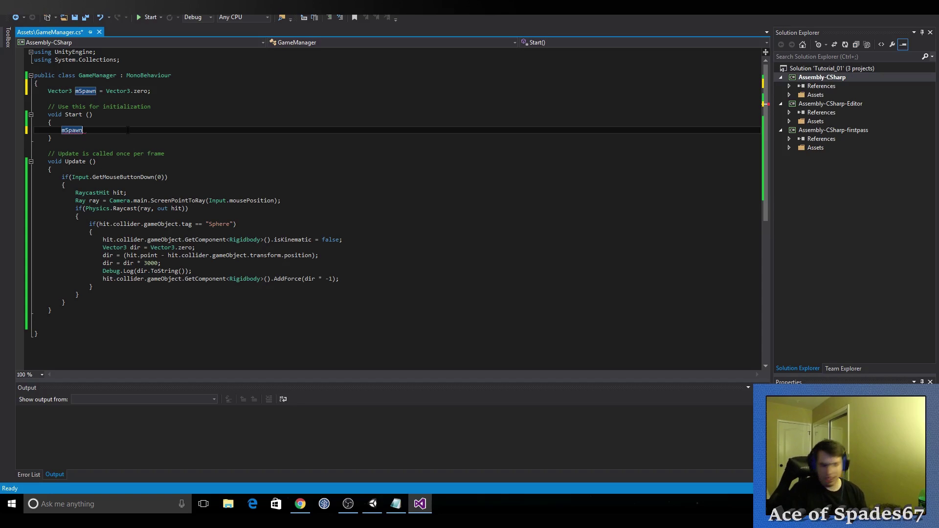
{"action": "type", "text": " ="}
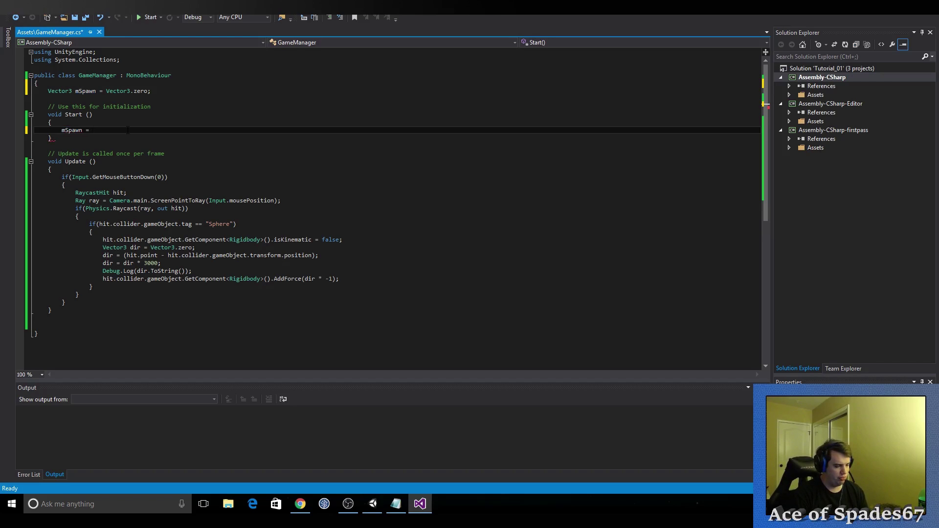
{"action": "type", "text": " Gam"}
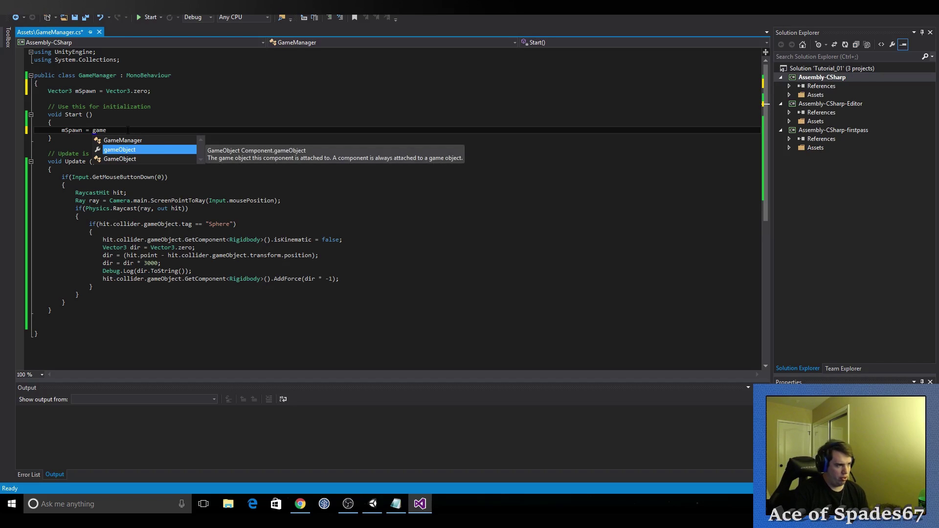
{"action": "key", "text": "Down"}
{"action": "key", "text": "Tab"}
{"action": "type", "text": "."}
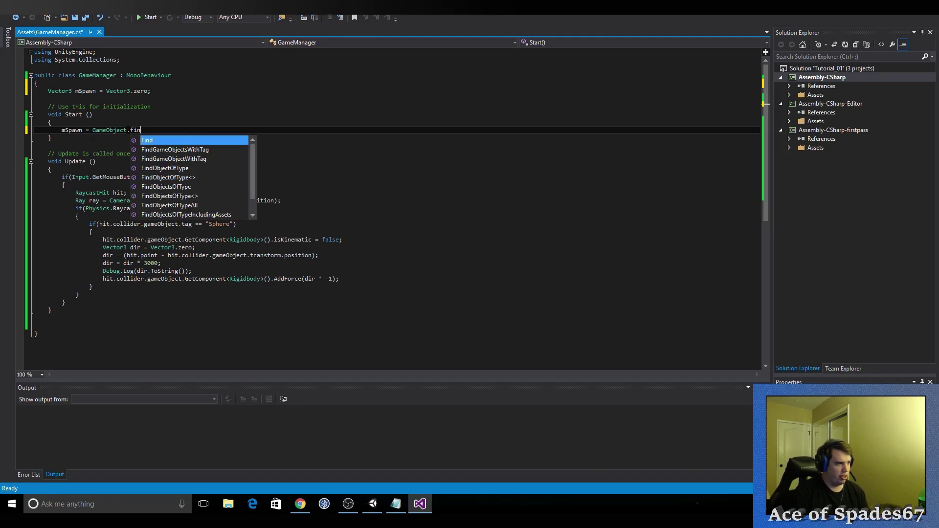
{"action": "key", "text": "Down"}
{"action": "key", "text": "Tab"}
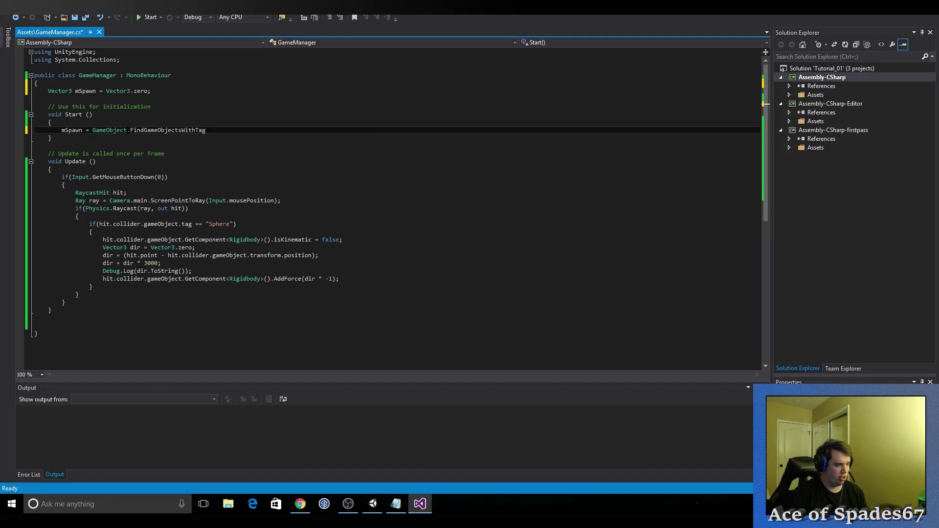
{"action": "type", "text": "("}
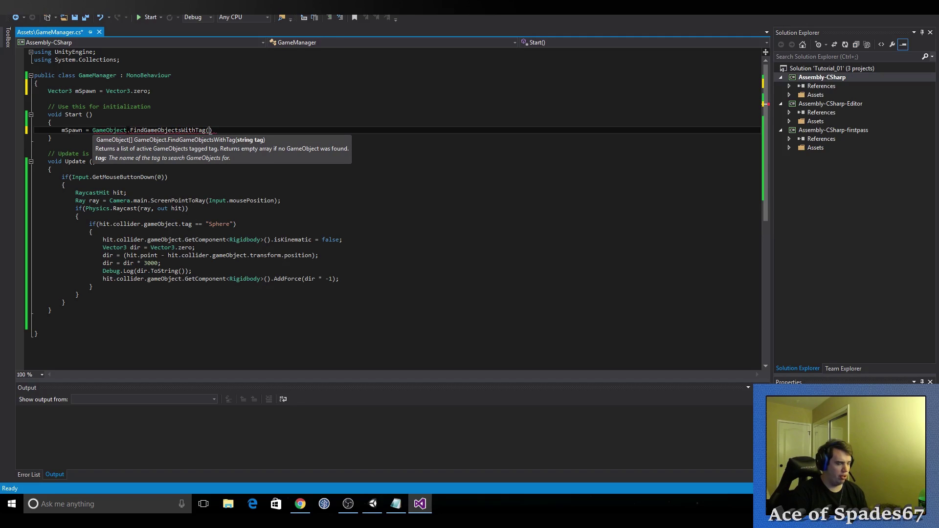
{"action": "type", "text": "\"Sphere\""}
{"action": "type", "text": ");"}
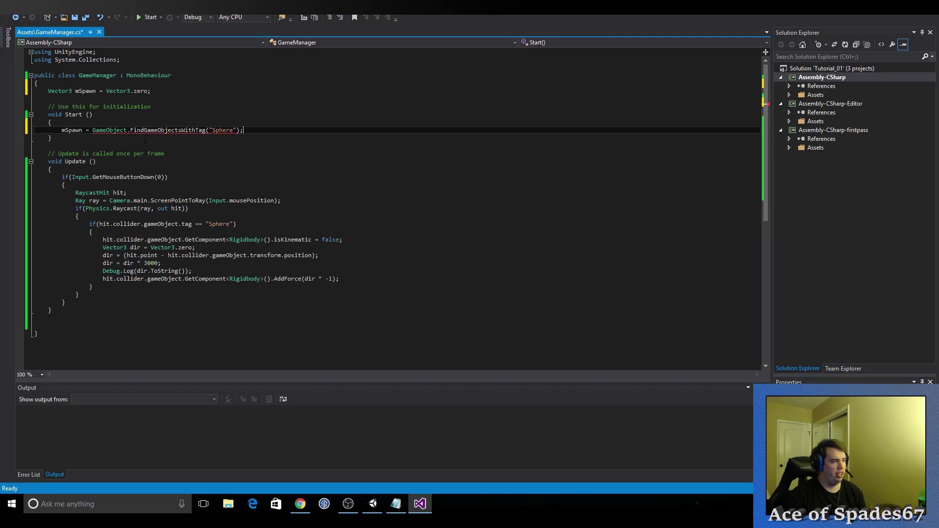
Step: Delete the erroring mSpawn assignment line and save GameManager.cs
{"action": "mouse_move", "coordinate": [134, 132]}
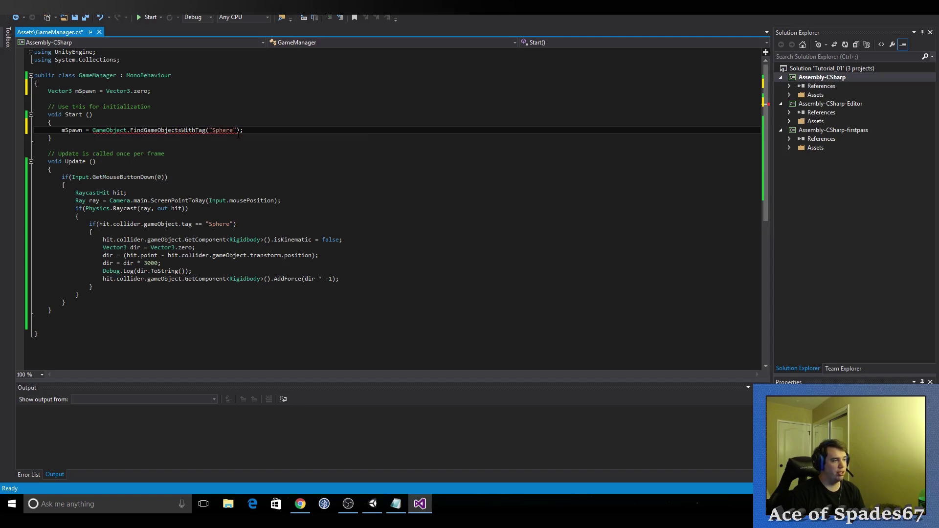
{"action": "mouse_move", "coordinate": [243, 130]}
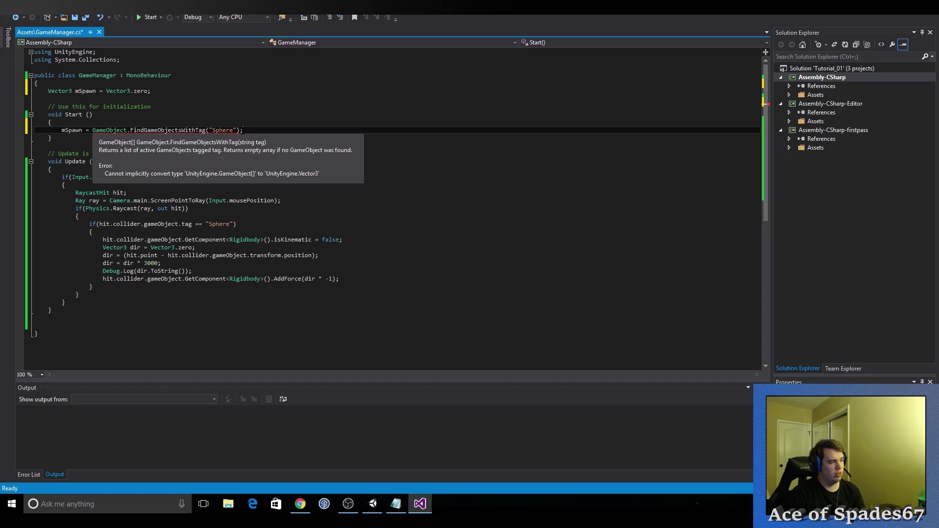
{"action": "left_click_drag", "start_coordinate": [246, 130], "coordinate": [58, 132]}
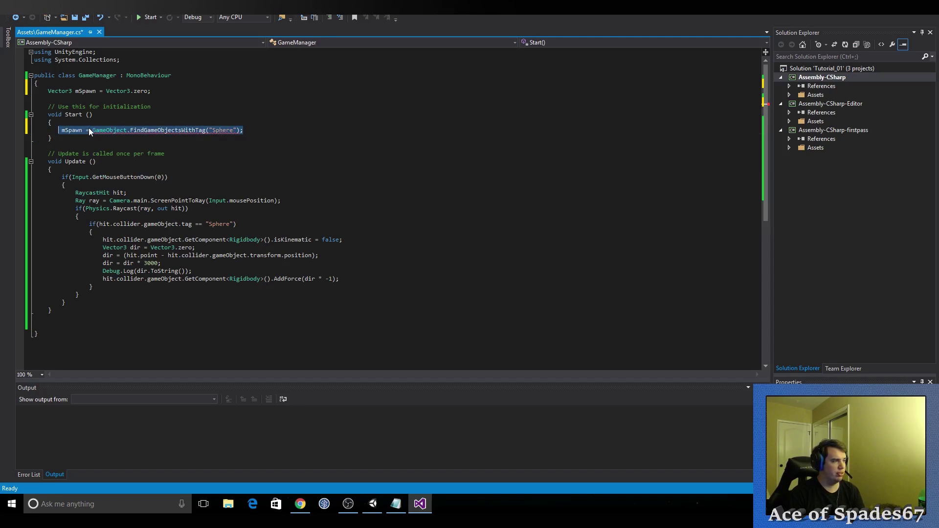
{"action": "key", "text": "Delete"}
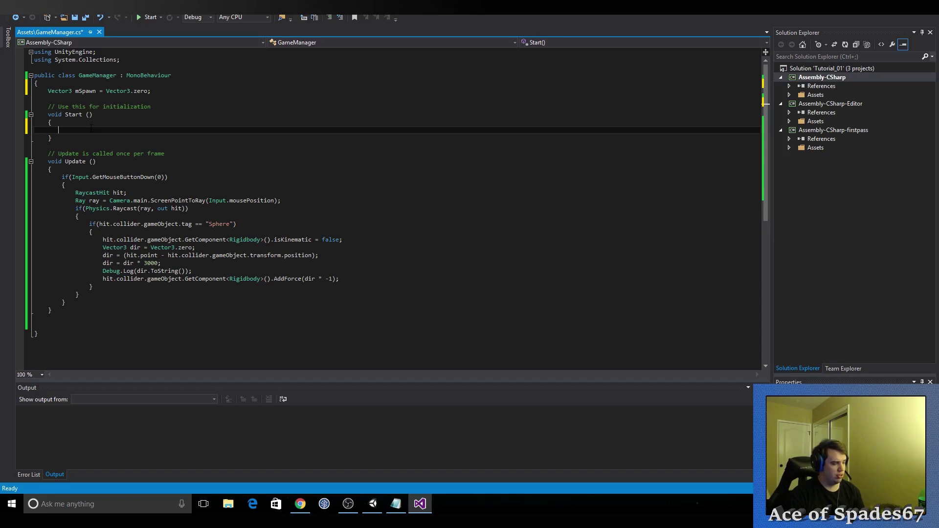
{"action": "key", "text": "ctrl+s"}
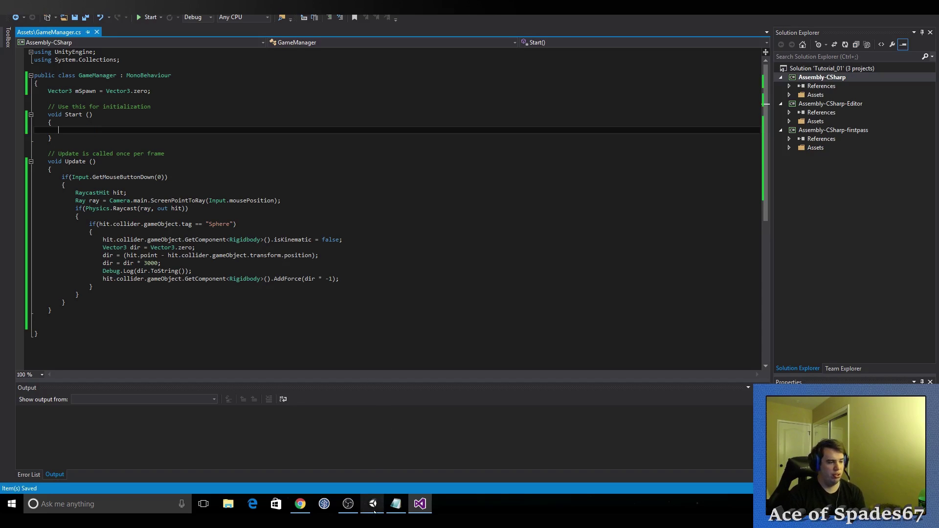
Step: Make mSpawn public and confirm gameManager's Game Manager component shows M Spawn as 0, 0, 0
{"action": "left_click", "coordinate": [373, 503]}
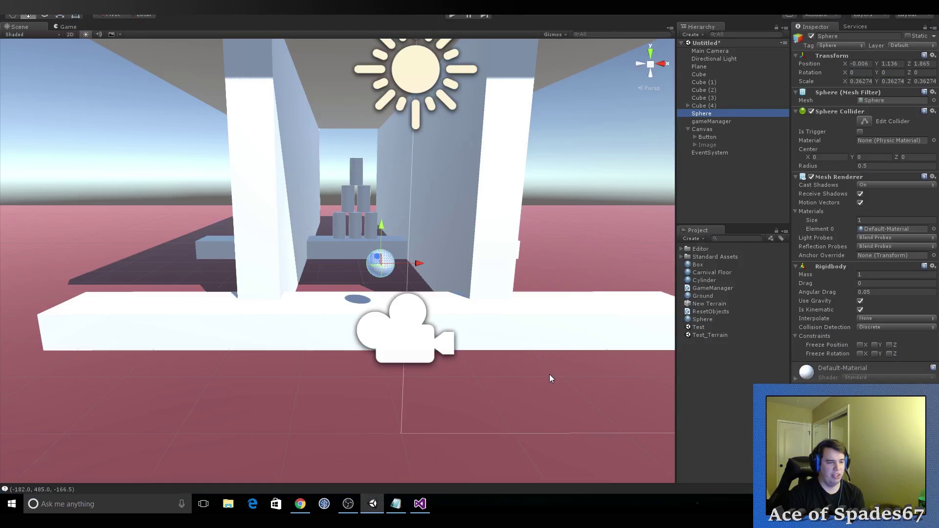
{"action": "left_click", "coordinate": [720, 122]}
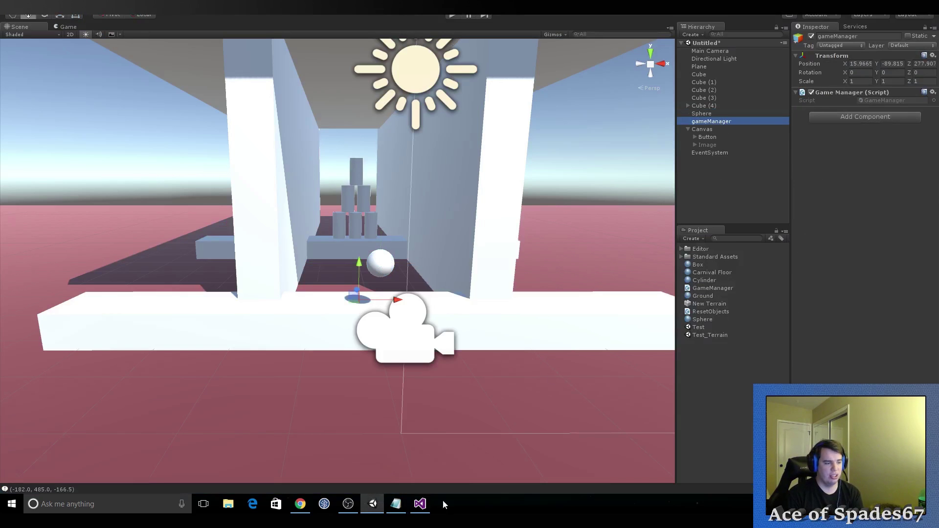
{"action": "left_click", "coordinate": [420, 503]}
{"action": "left_click", "coordinate": [49, 90]}
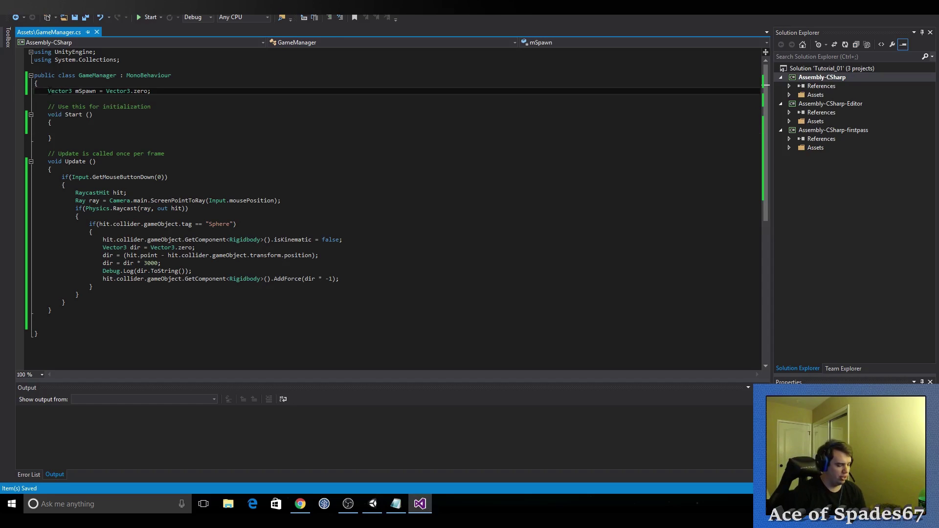
{"action": "type", "text": "public"}
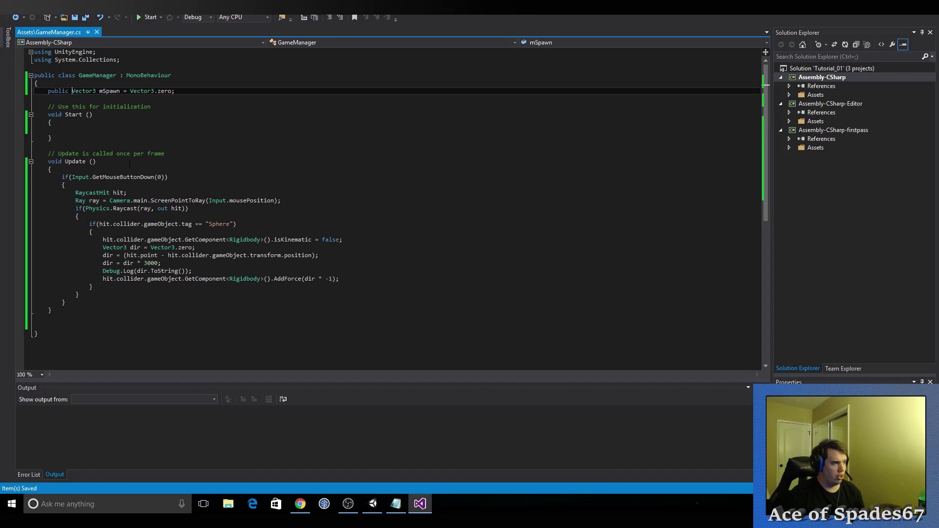
{"action": "left_click", "coordinate": [372, 503]}
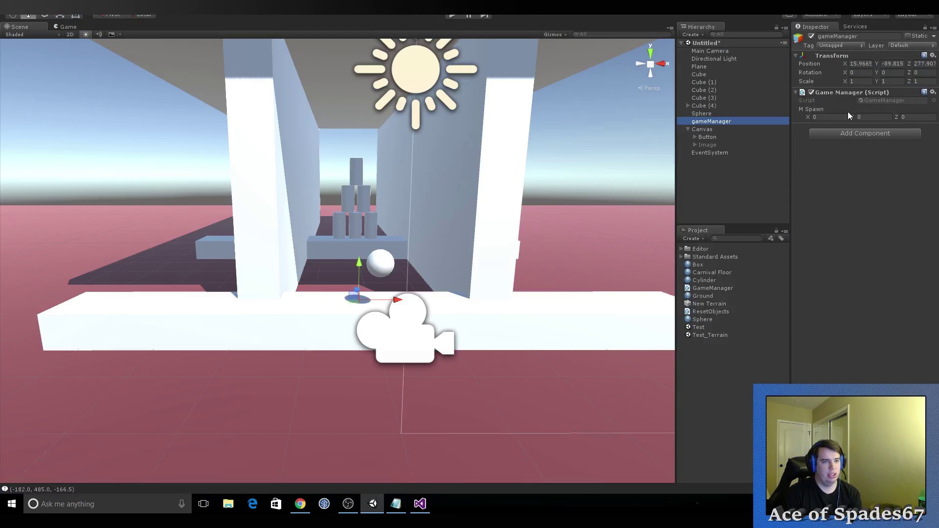
Step: Change the mSpawn field's access modifier from public back to private
{"action": "left_click", "coordinate": [420, 503]}
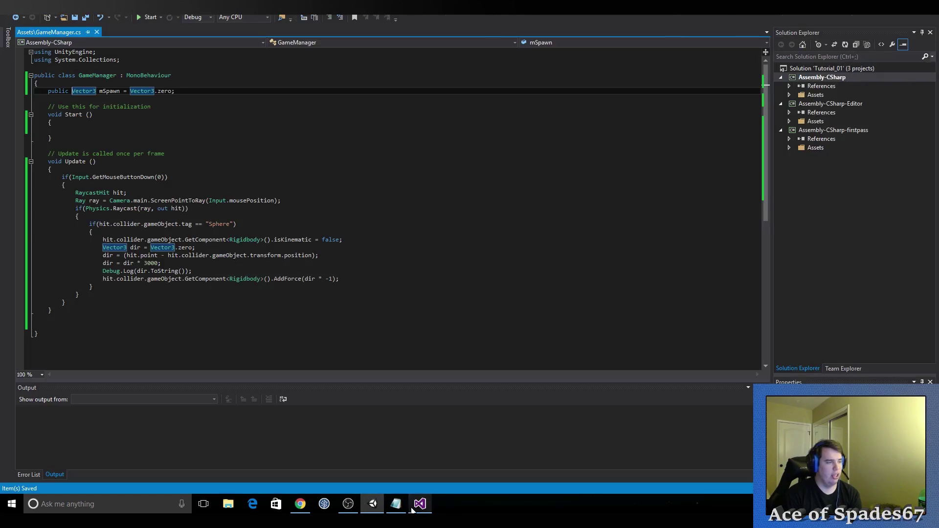
{"action": "double_click", "coordinate": [84, 91]}
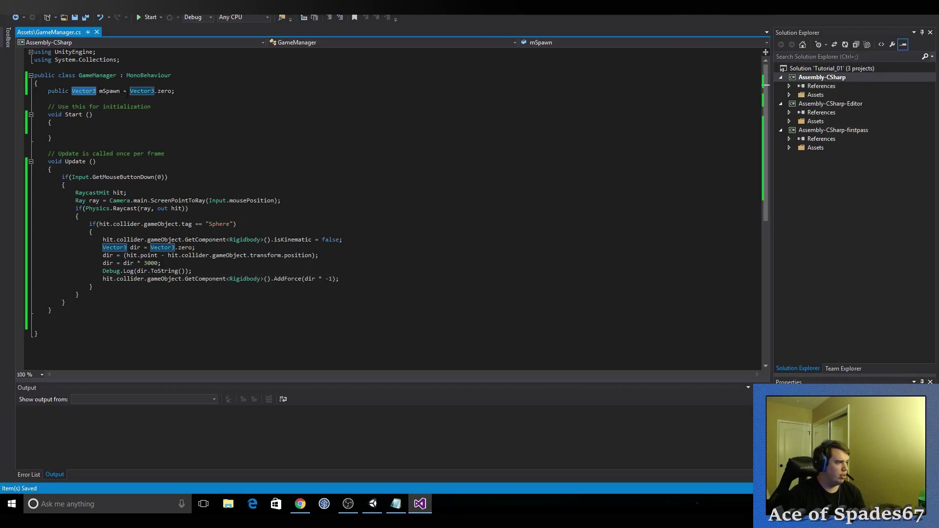
{"action": "double_click", "coordinate": [51, 92]}
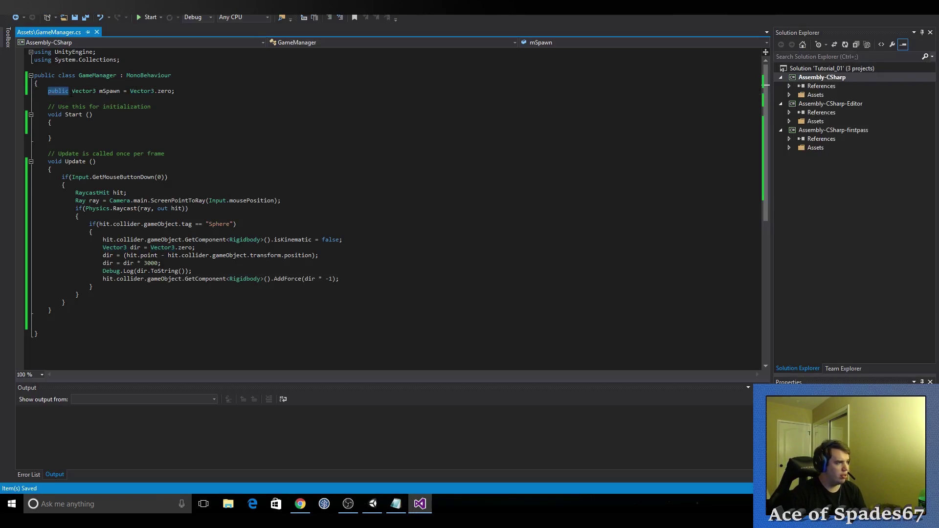
{"action": "type", "text": "private"}
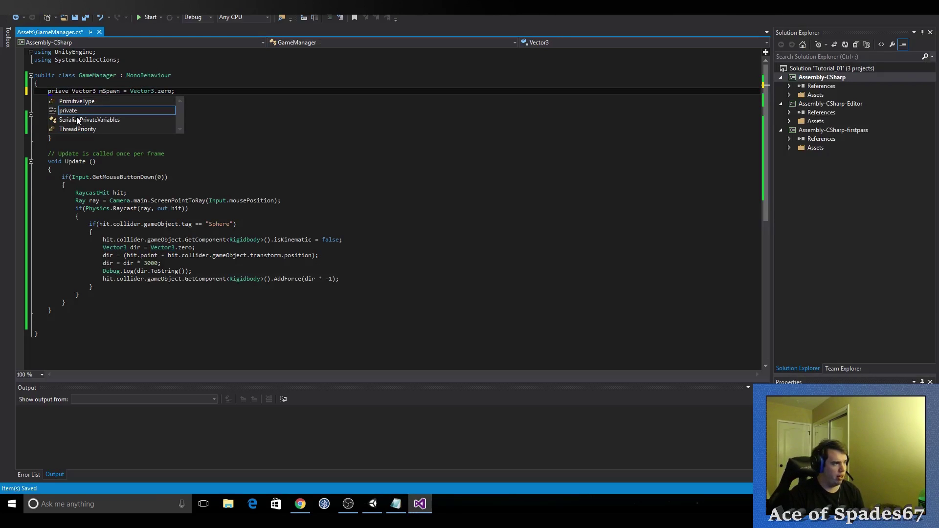
{"action": "key", "text": "Tab"}
Step: Add a `public GameObject mSphere;` field below mSpawn and save GameManager.cs
{"action": "left_click", "coordinate": [173, 91]}
{"action": "key", "text": "Return"}
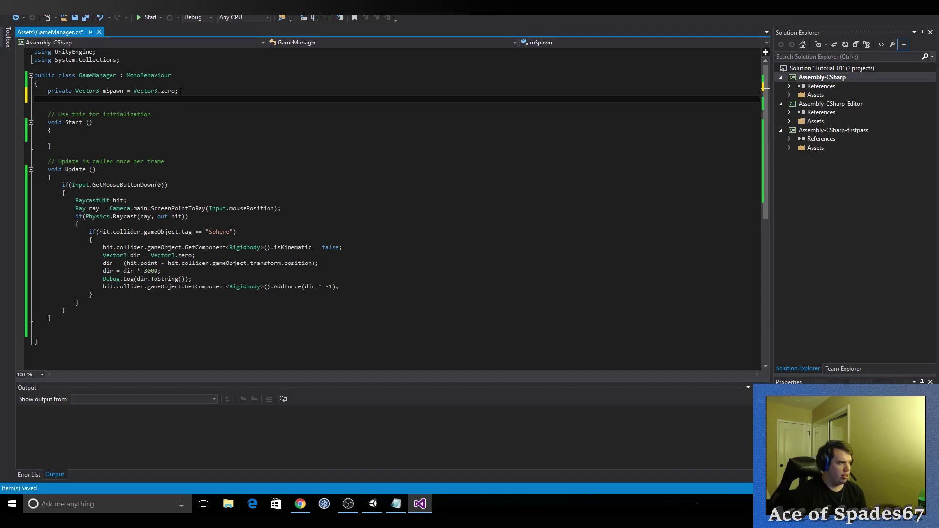
{"action": "type", "text": "public "}
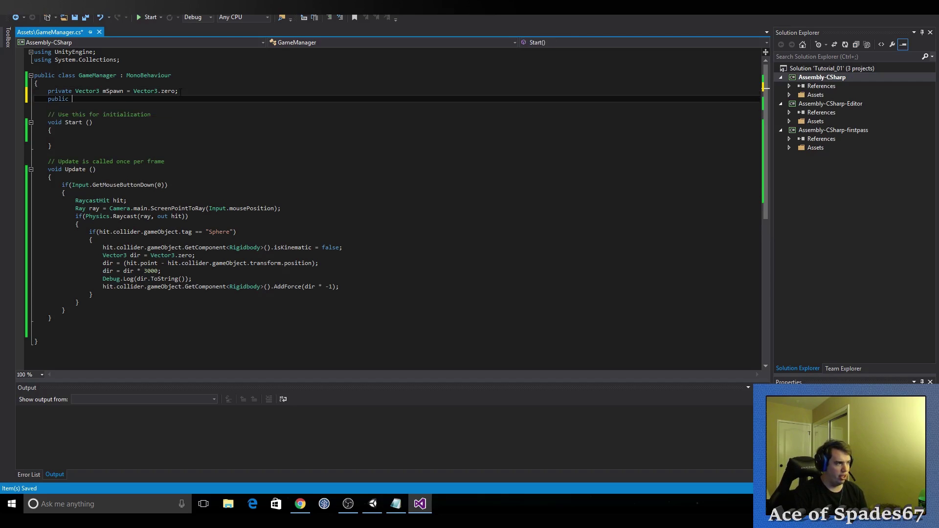
{"action": "type", "text": "Ga"}
{"action": "key", "text": "Tab"}
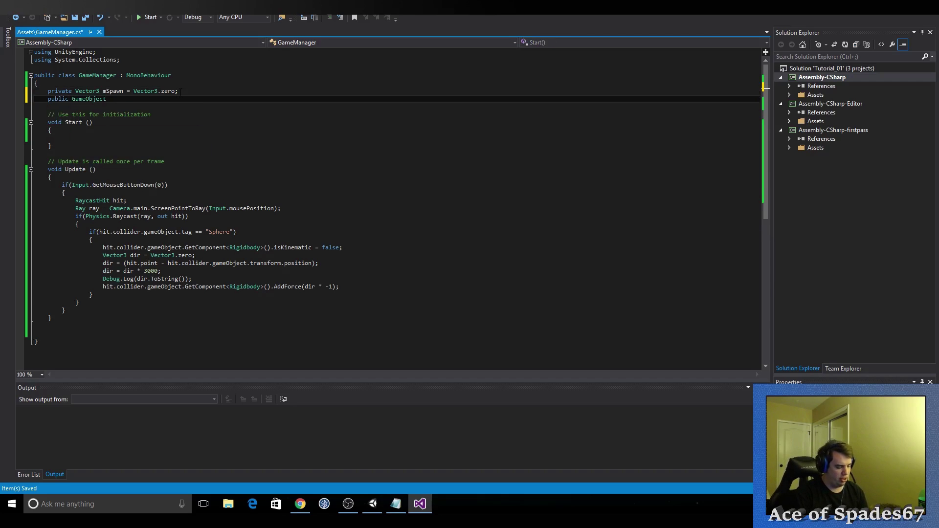
{"action": "type", "text": "Sph"}
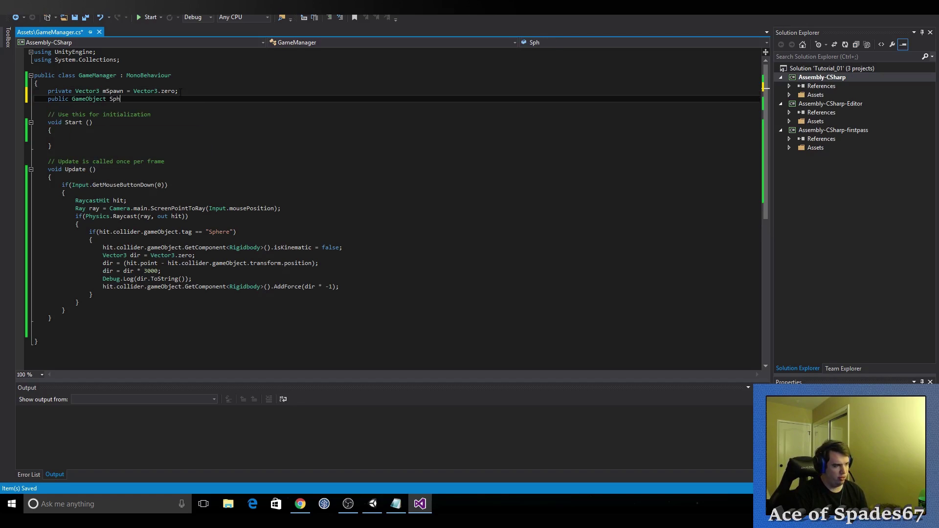
{"action": "key", "text": "BackSpace"}
{"action": "key", "text": "BackSpace"}
{"action": "key", "text": "BackSpace"}
{"action": "type", "text": "mSp"}
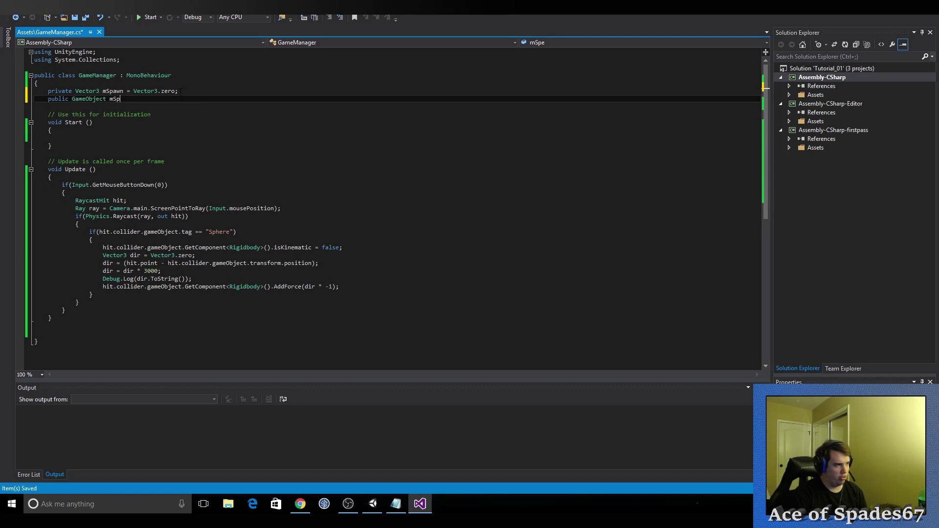
{"action": "type", "text": "here"}
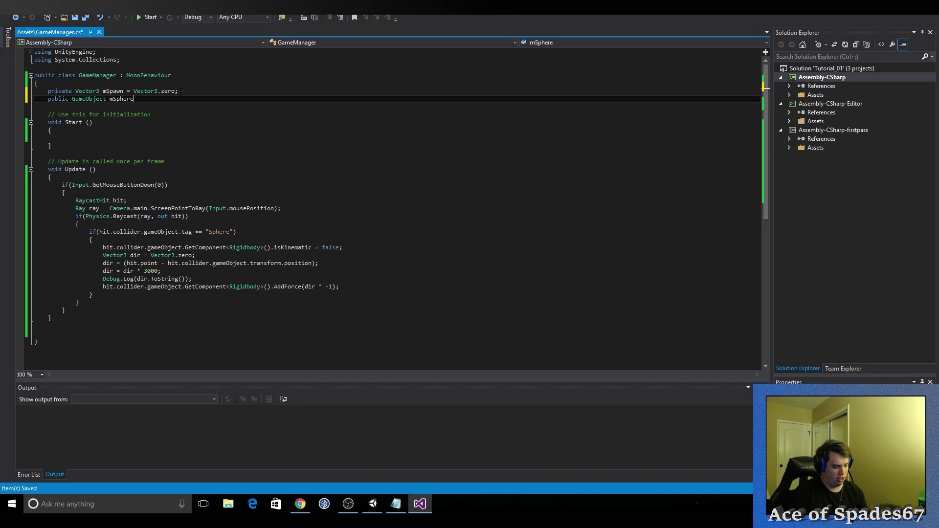
{"action": "type", "text": ";"}
{"action": "key", "text": "ctrl+s"}
Step: In Unity, drag Sphere from the Hierarchy into gameManager's M Sphere slot, then return to Visual Studio
{"action": "left_click", "coordinate": [372, 504]}
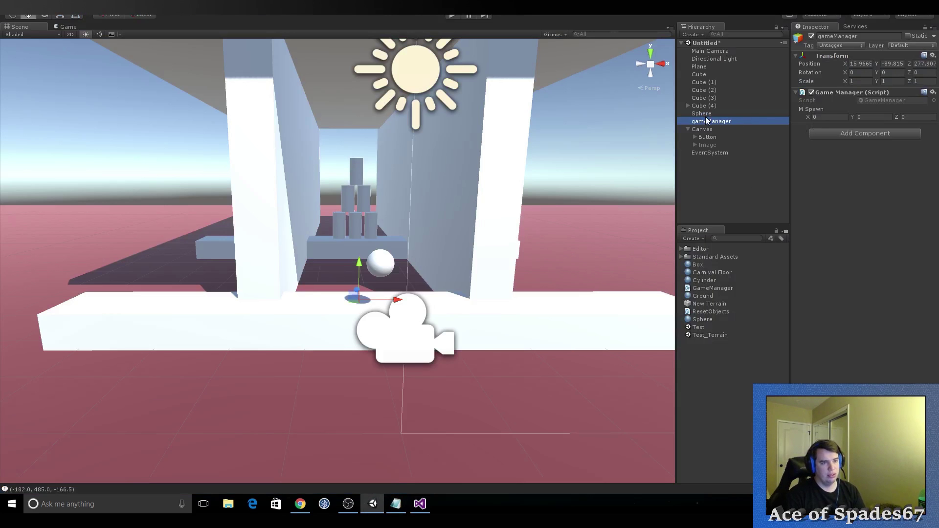
{"action": "left_click_drag", "start_coordinate": [701, 114], "coordinate": [885, 109]}
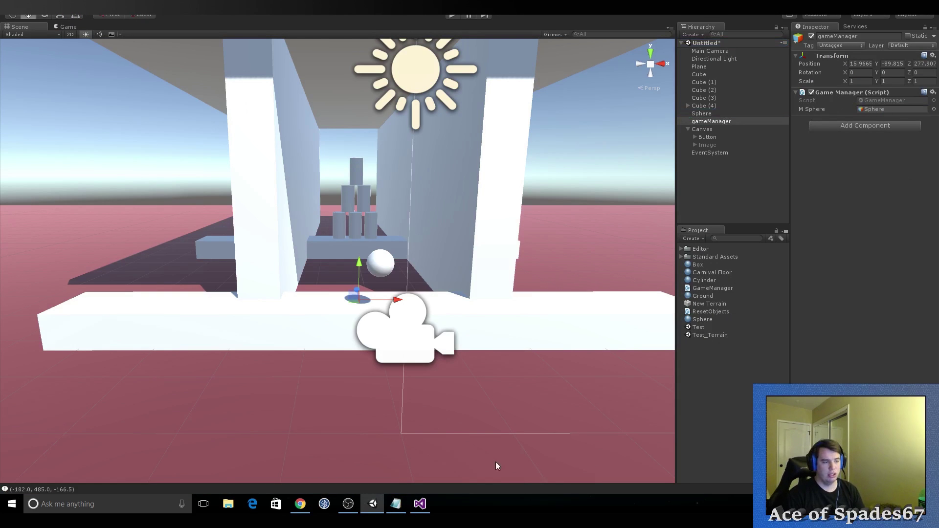
{"action": "left_click", "coordinate": [419, 503]}
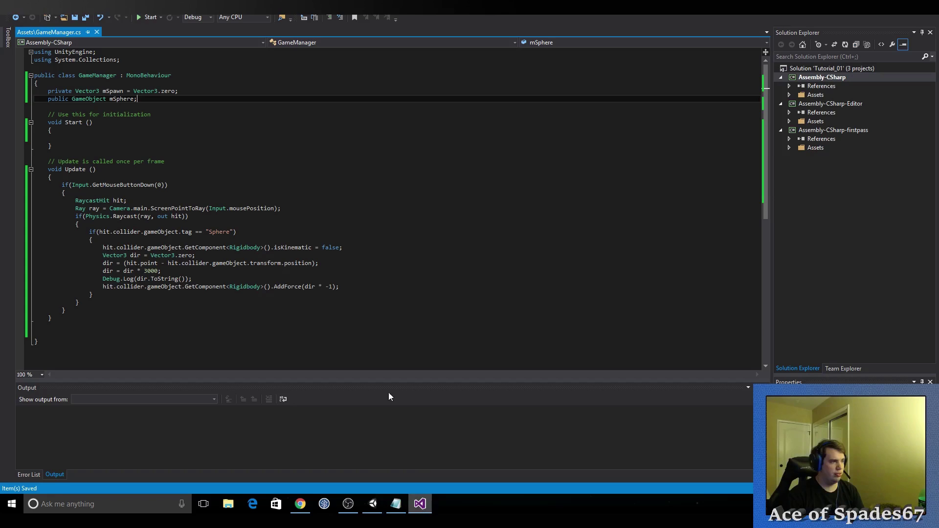
Step: In Start(), store the sphere's position with mSpawn = mSphere.transform.position; and save
{"action": "left_click", "coordinate": [109, 139]}
{"action": "type", "text": "ms"}
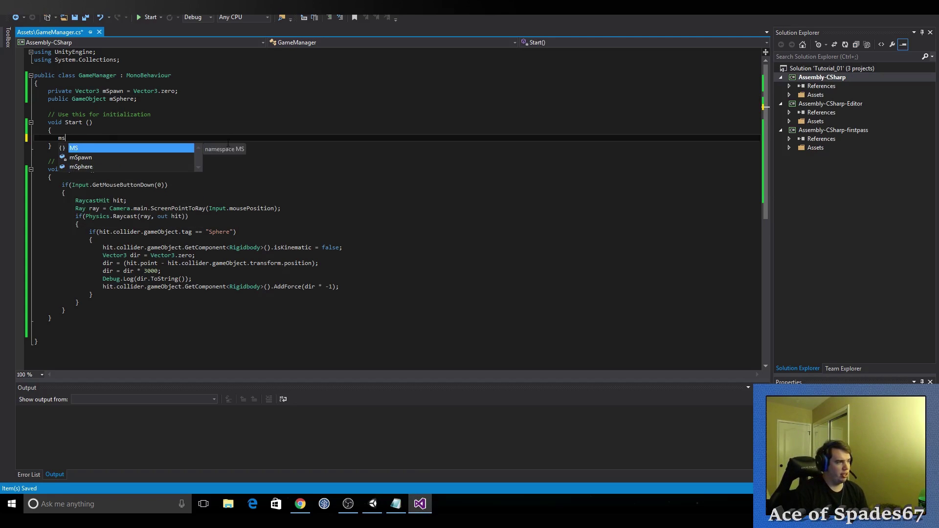
{"action": "key", "text": "Tab"}
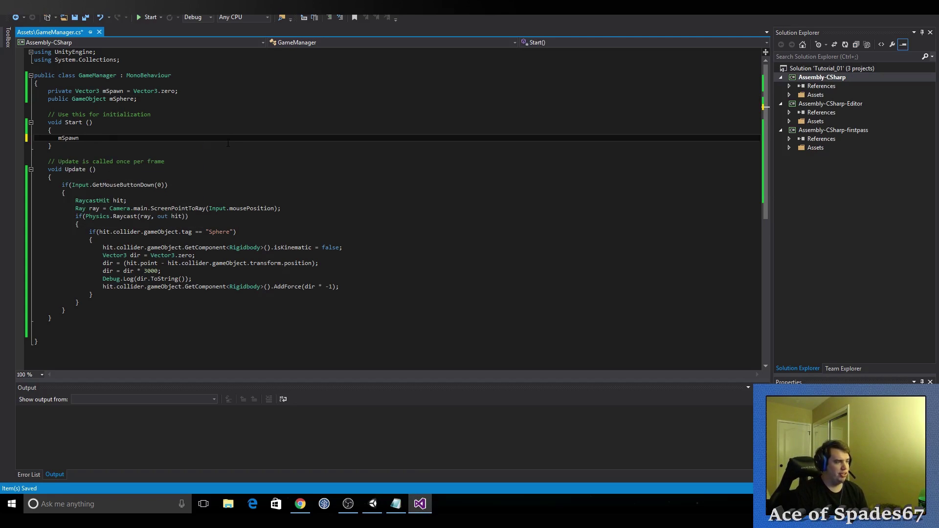
{"action": "type", "text": "= mSph"}
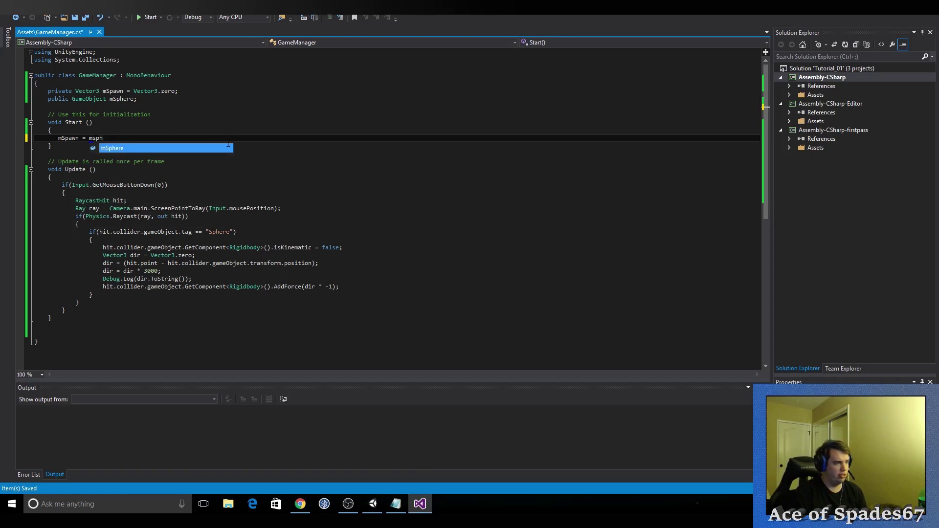
{"action": "key", "text": "Tab"}
{"action": "type", "text": "t"}
{"action": "key", "text": "Tab"}
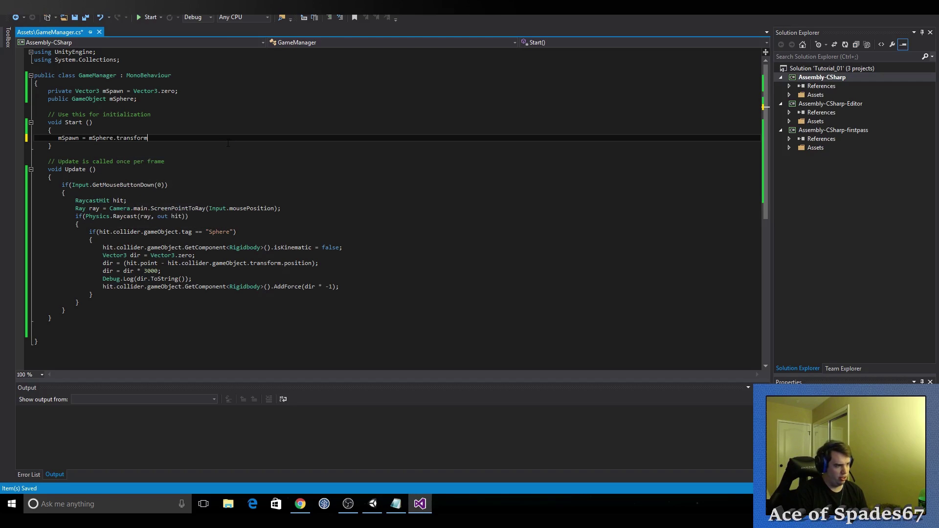
{"action": "type", "text": ".pos"}
{"action": "key", "text": "Tab"}
{"action": "type", "text": ";"}
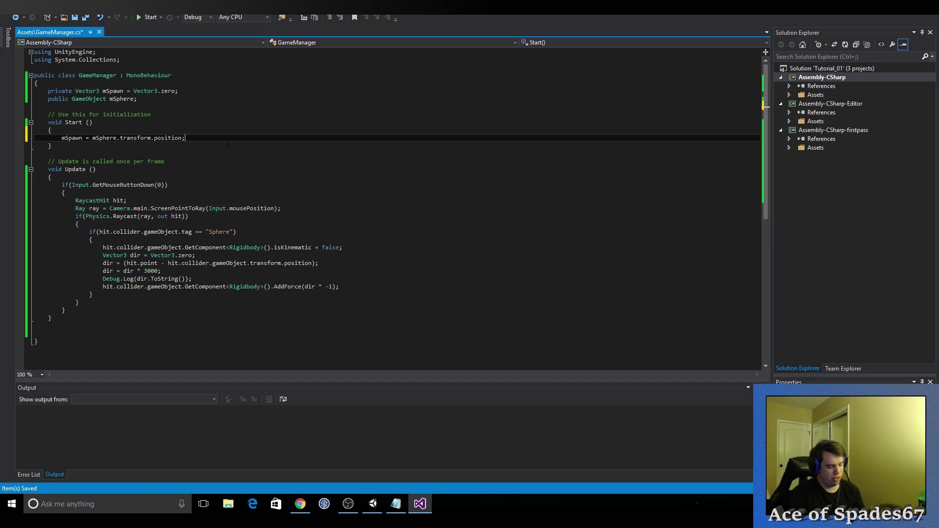
{"action": "key", "text": "ctrl+s"}
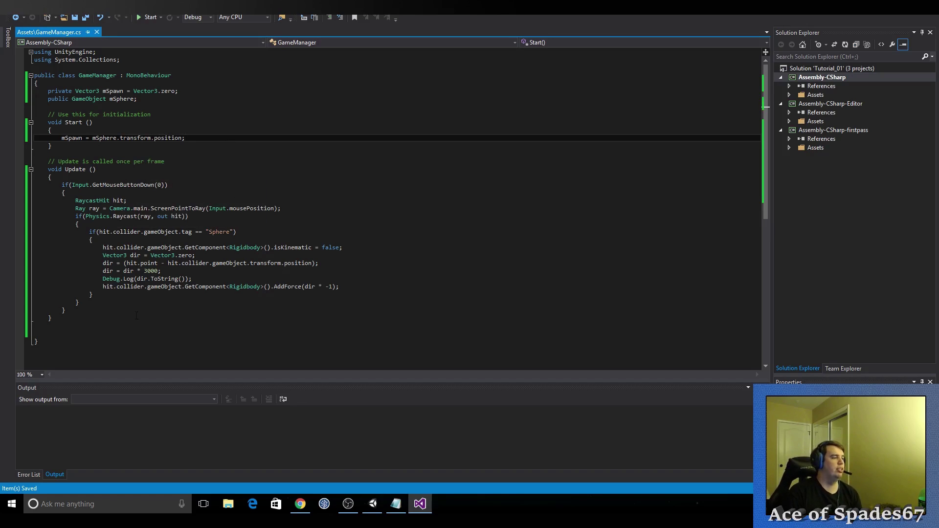
Step: Add an empty void ResetGame() method after Update()
{"action": "left_click", "coordinate": [79, 315]}
{"action": "key", "text": "Return"}
{"action": "key", "text": "Return"}
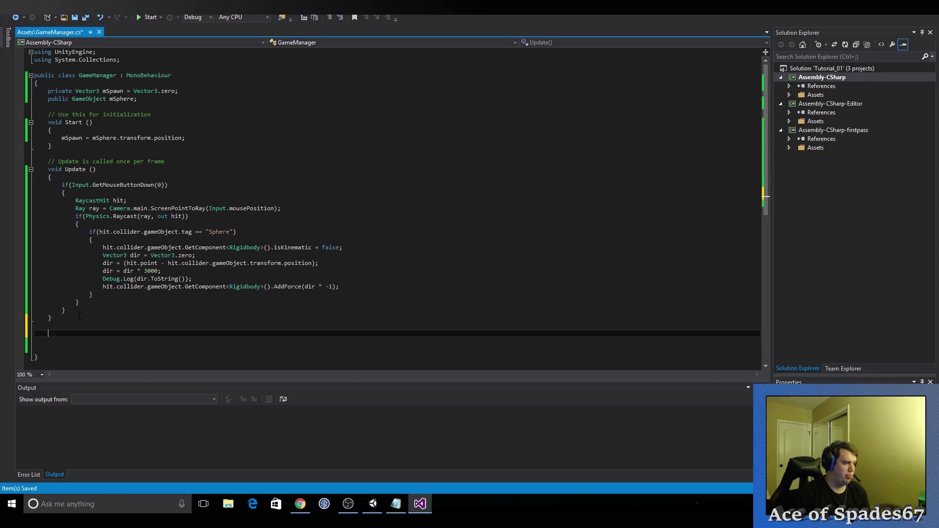
{"action": "type", "text": "void R"}
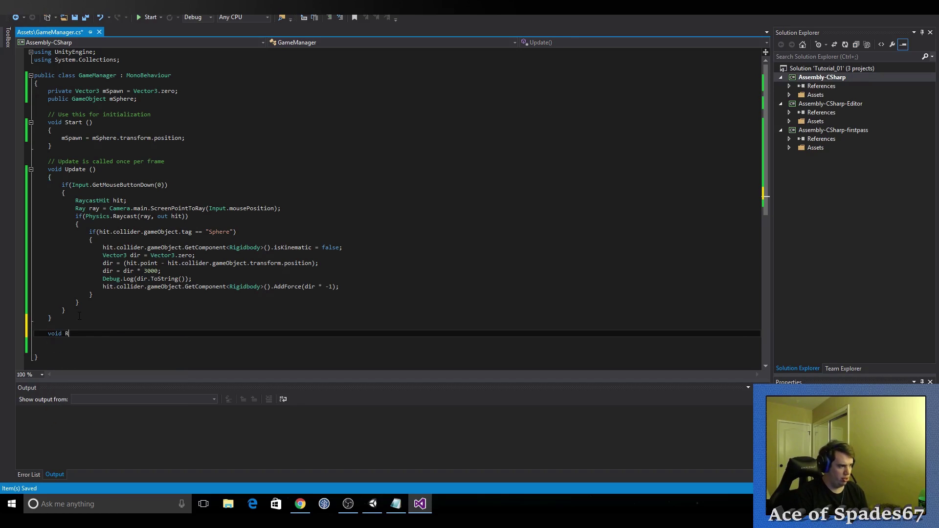
{"action": "type", "text": "eset"}
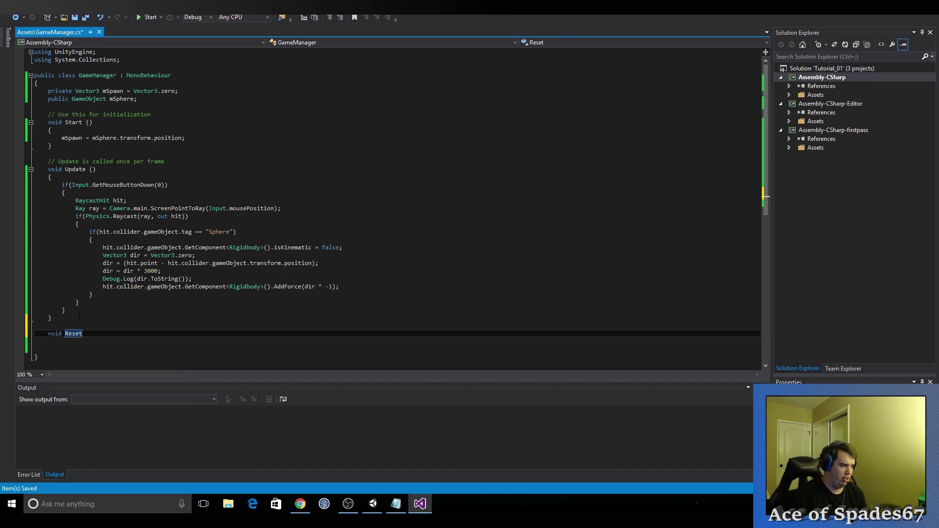
{"action": "type", "text": "Game()"}
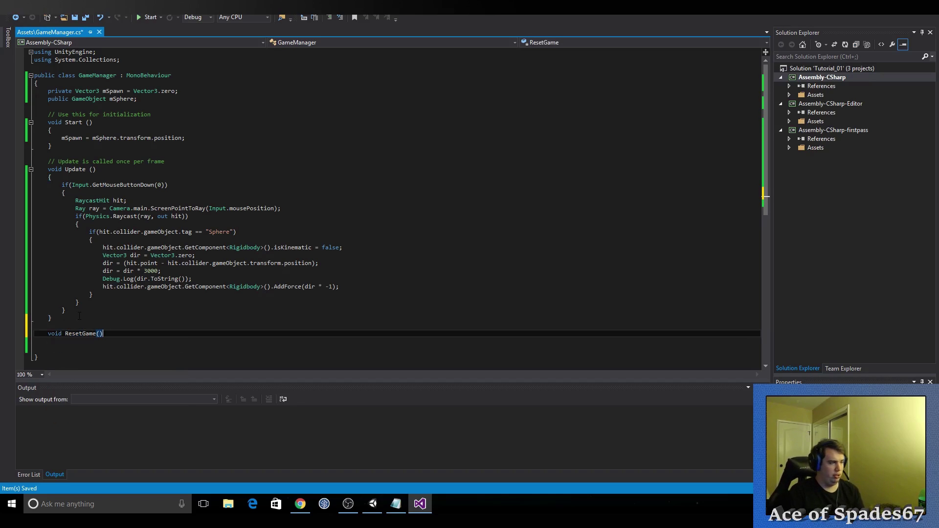
{"action": "key", "text": "Return"}
{"action": "type", "text": "{"}
{"action": "key", "text": "Return"}
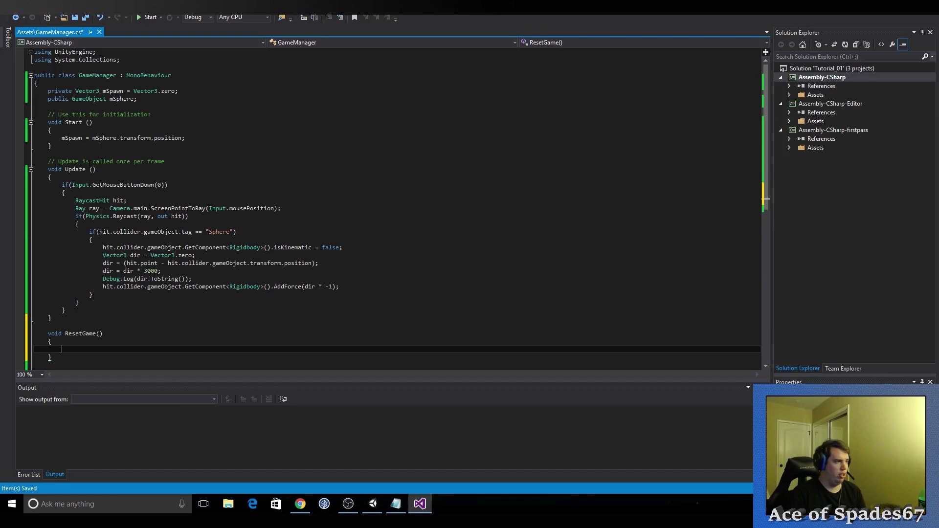
{"action": "left_click", "coordinate": [150, 99]}
{"action": "key", "text": "Return"}
Step: Declare private int mNumofThrows = 3; below the mSphere field and save GameManager.cs
{"action": "type", "text": "p"}
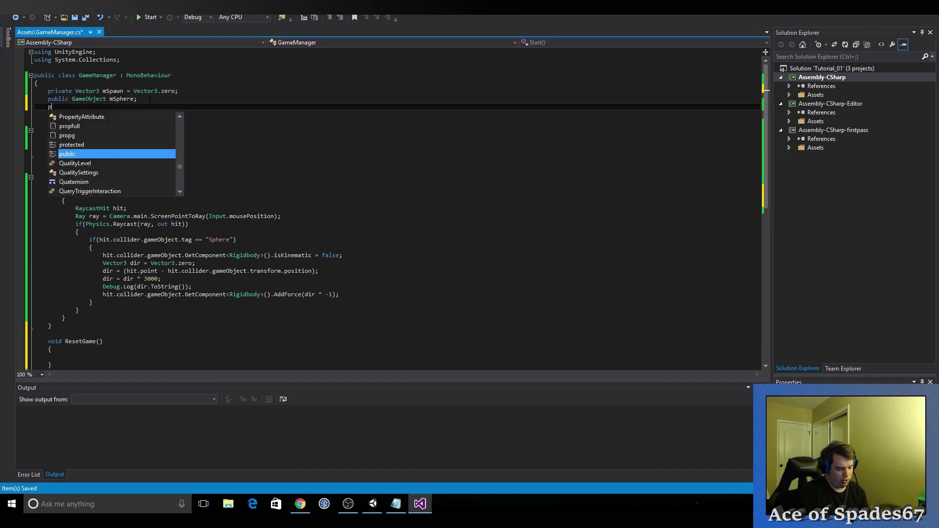
{"action": "type", "text": "rivate i"}
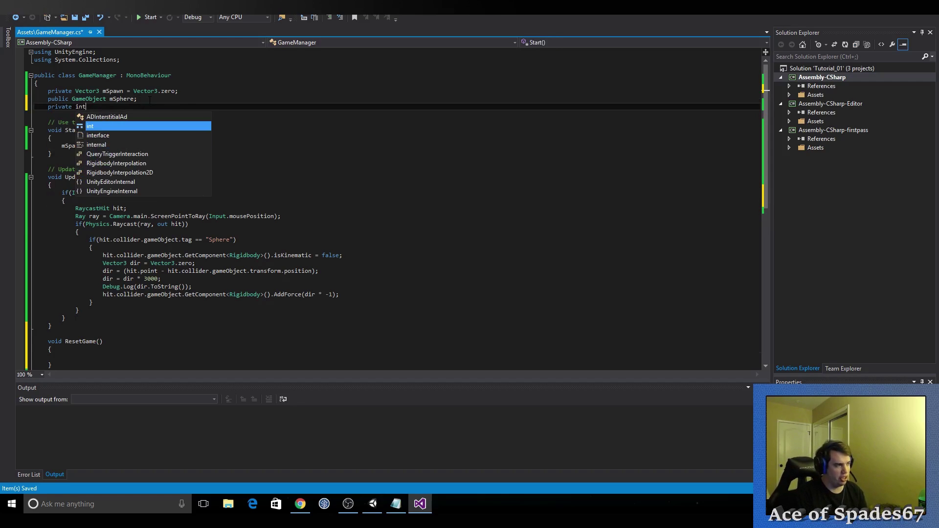
{"action": "type", "text": "nt"}
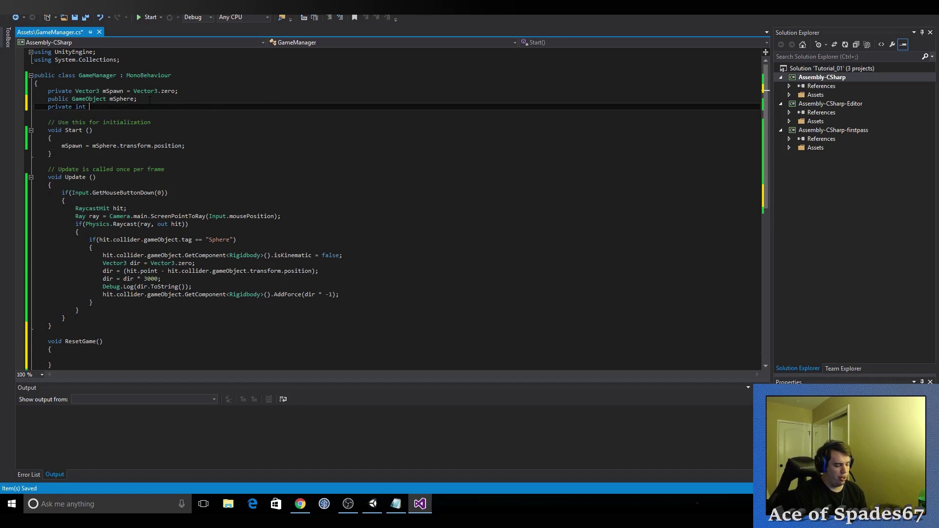
{"action": "type", "text": " m"}
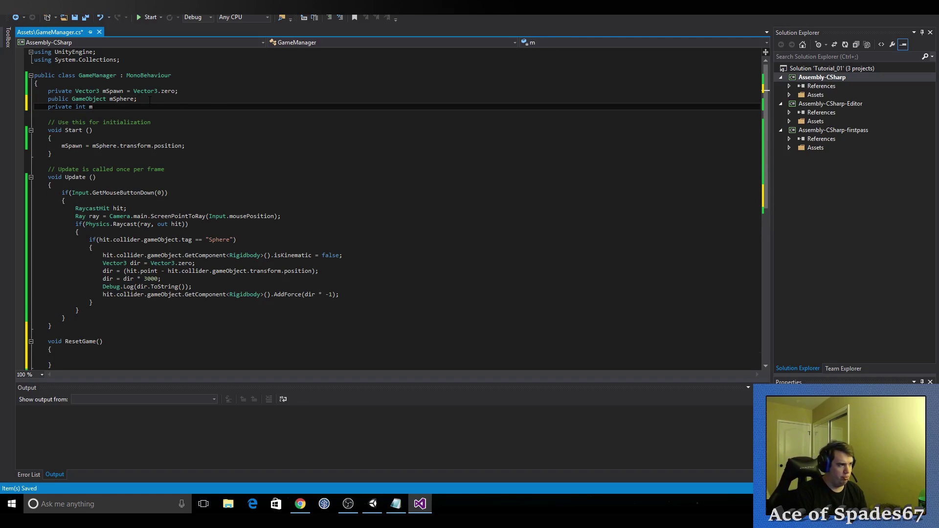
{"action": "type", "text": "Numbero"}
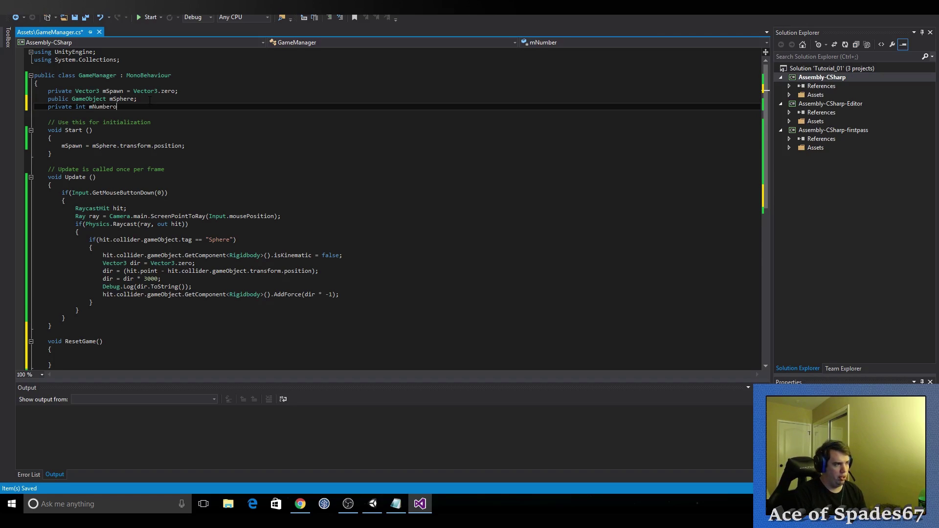
{"action": "type", "text": "f"}
{"action": "key", "text": "BackSpace"}
{"action": "key", "text": "BackSpace"}
{"action": "key", "text": "BackSpace"}
{"action": "key", "text": "BackSpace"}
{"action": "key", "text": "BackSpace"}
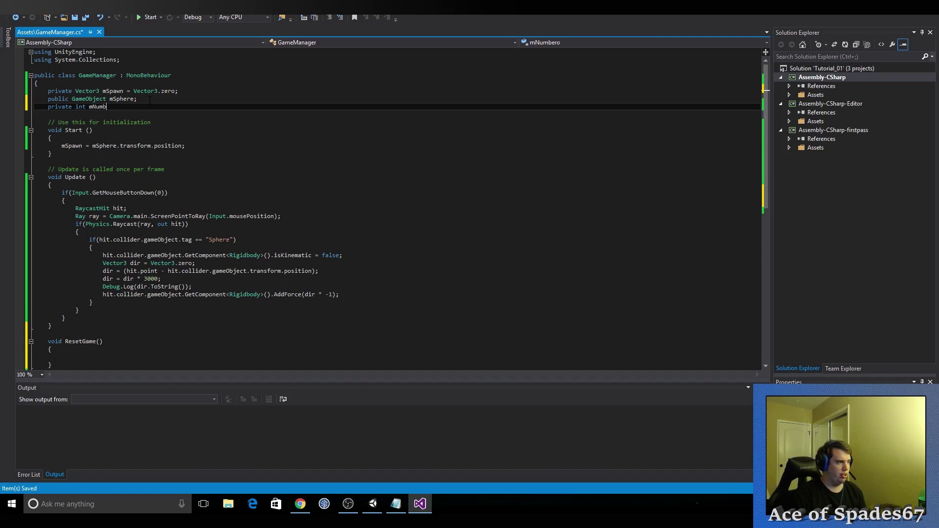
{"action": "type", "text": "ofT"}
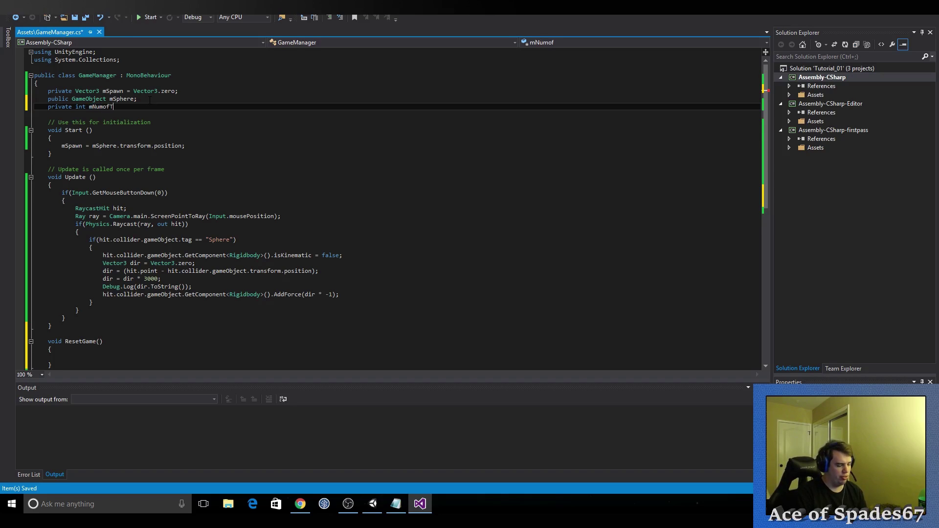
{"action": "type", "text": "hrows"}
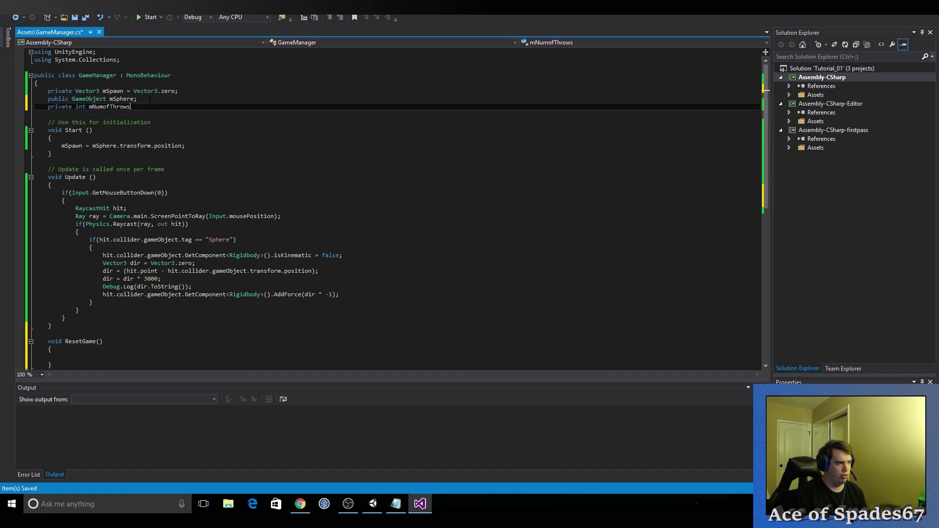
{"action": "type", "text": " = 3;"}
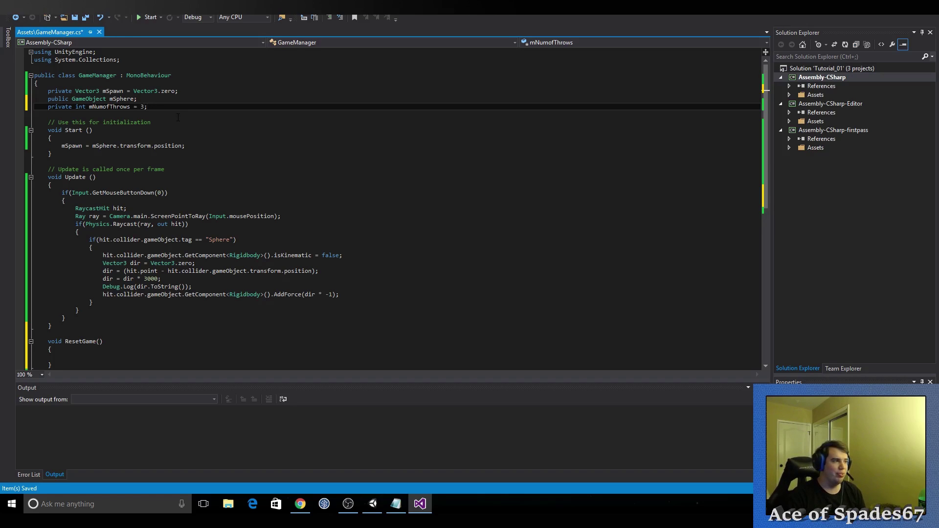
{"action": "key", "text": "ctrl+s"}
{"action": "scroll", "coordinate": [763, 166], "scroll_direction": "down", "scroll_amount": 3}
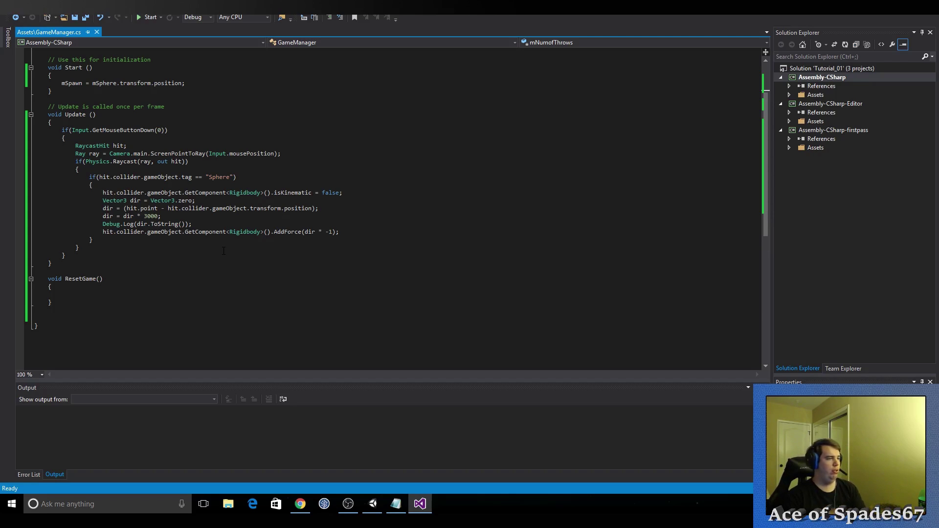
Step: Add && mNumofThrows > 0 to the Sphere-tag throw condition
{"action": "left_click", "coordinate": [235, 177]}
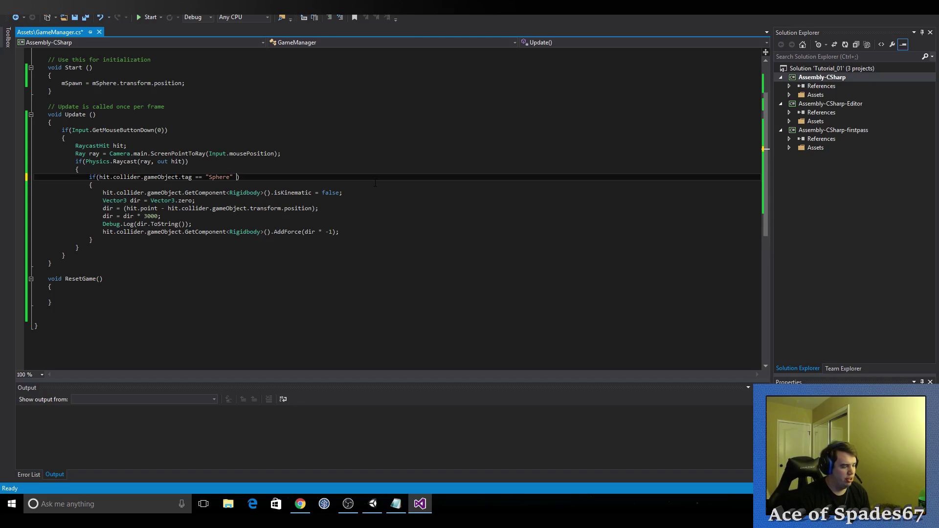
{"action": "type", "text": "&& "}
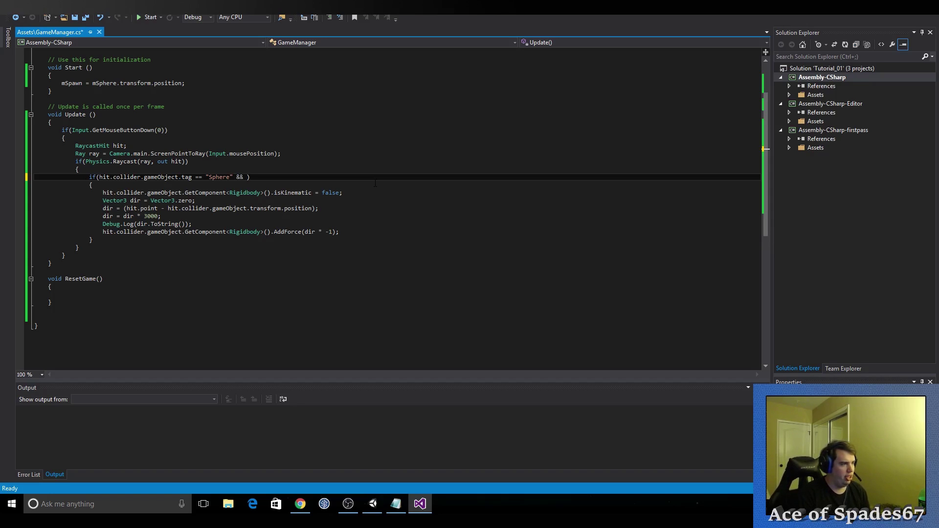
{"action": "type", "text": "m"}
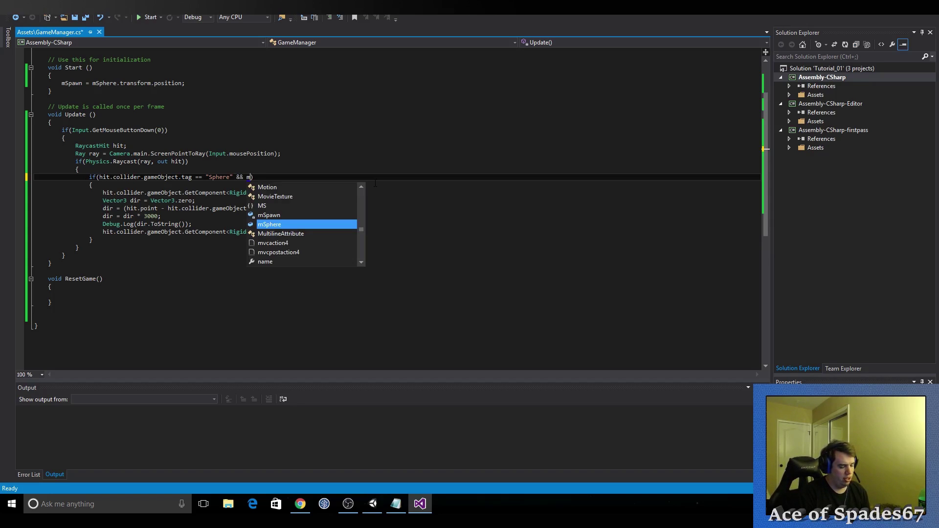
{"action": "type", "text": "N"}
{"action": "key", "text": "Tab"}
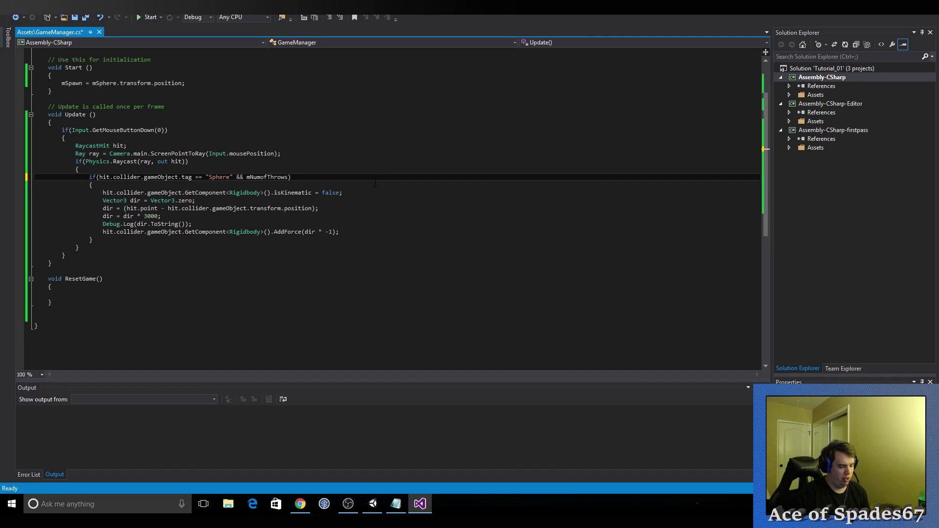
{"action": "type", "text": "0"}
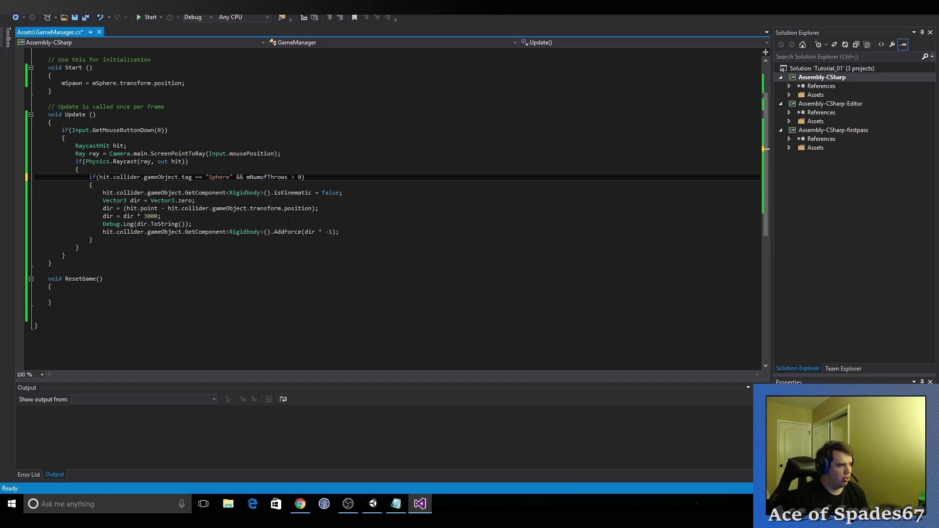
Step: Decrement the throw count with mNumofThrows -= 1; after the AddForce call
{"action": "left_click", "coordinate": [351, 231]}
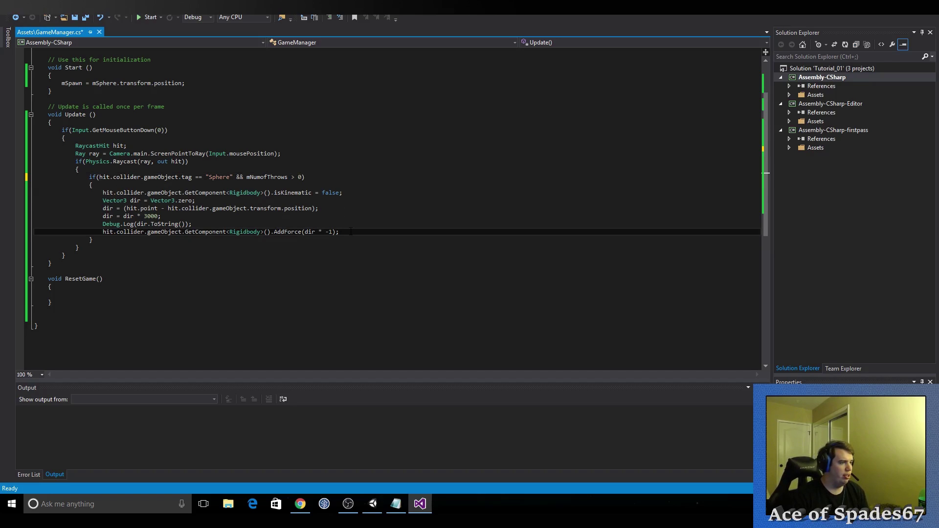
{"action": "key", "text": "Return"}
{"action": "type", "text": "mNu"}
{"action": "key", "text": "Tab"}
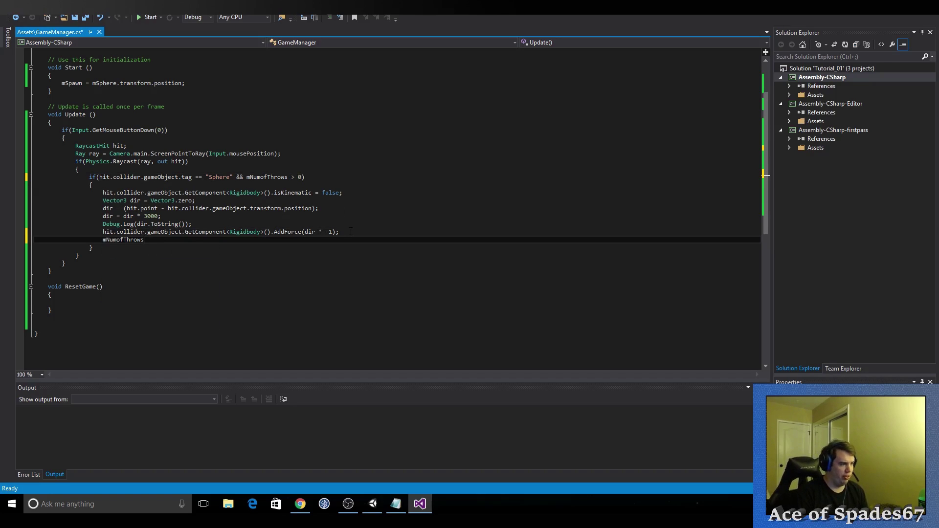
{"action": "type", "text": " -"}
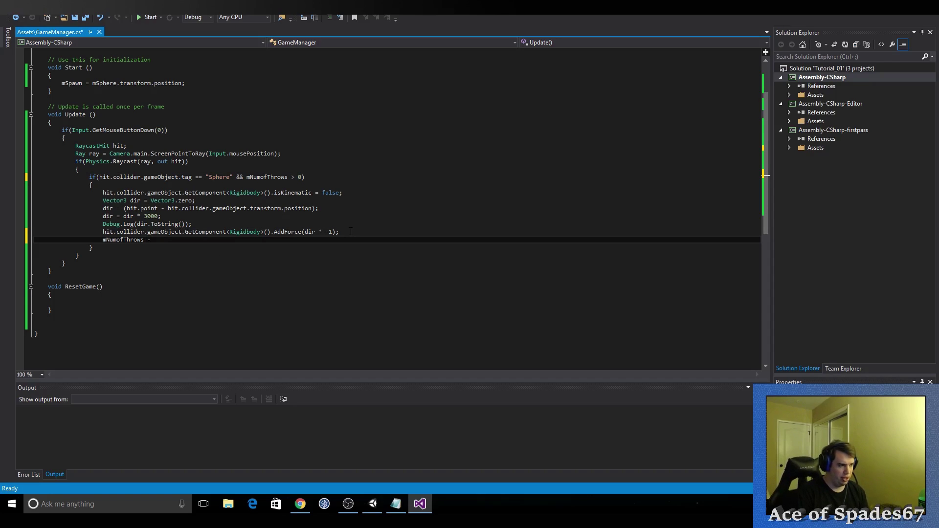
{"action": "type", "text": "= 1;"}
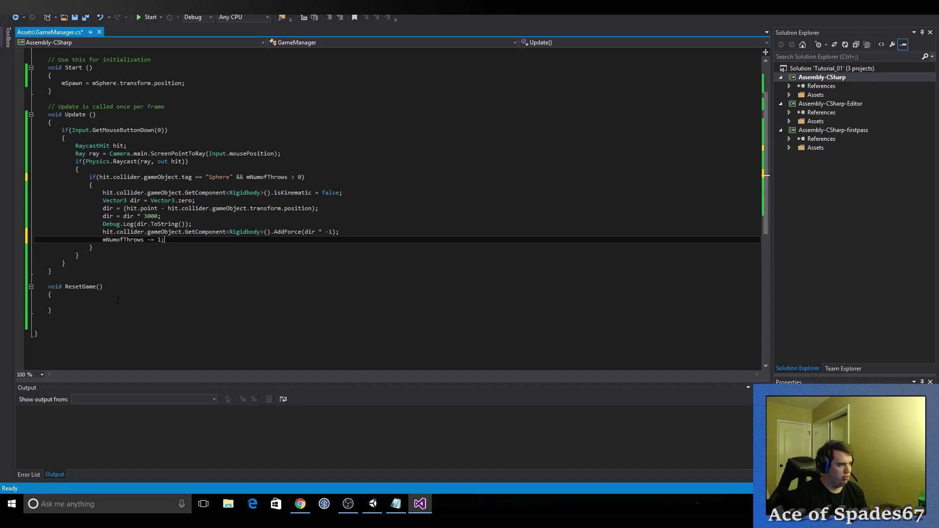
{"action": "left_click", "coordinate": [185, 302]}
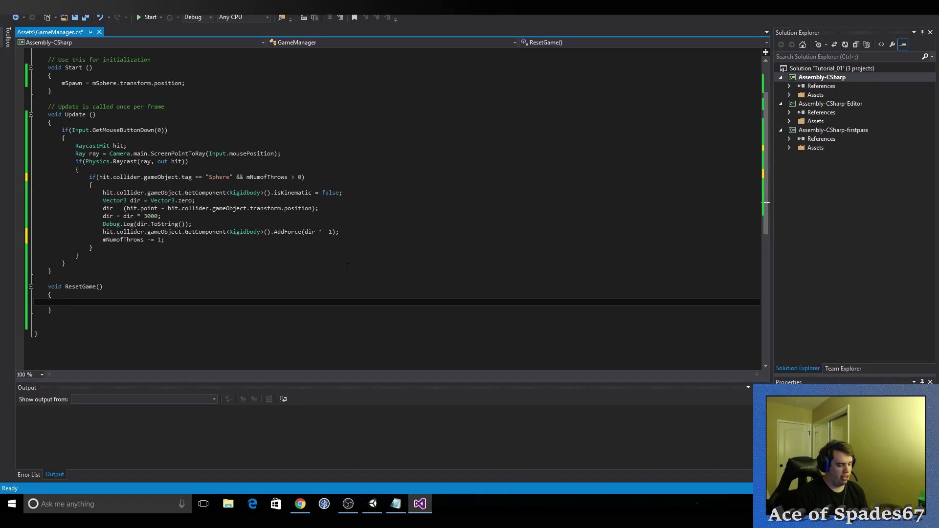
Step: In ResetGame(), move the sphere back with mSphere.transform.position = mSpawn;
{"action": "type", "text": "ms"}
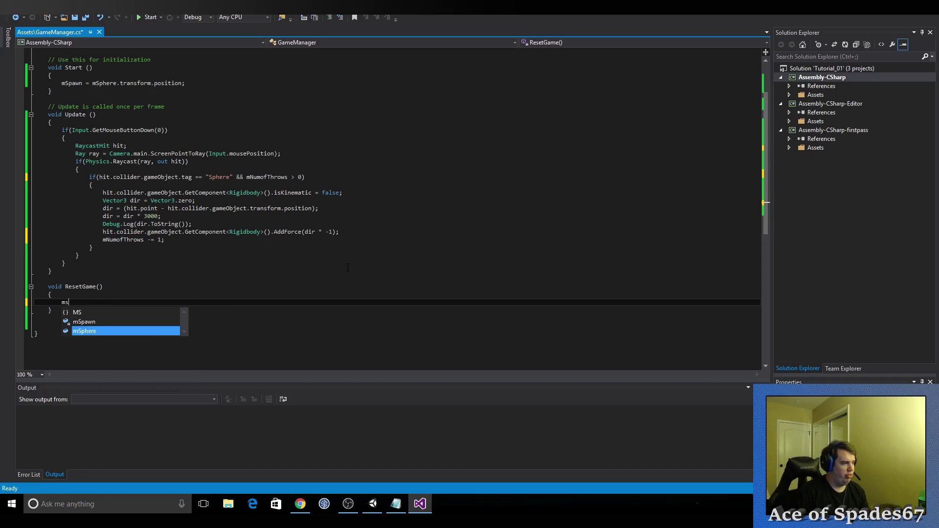
{"action": "key", "text": "Tab"}
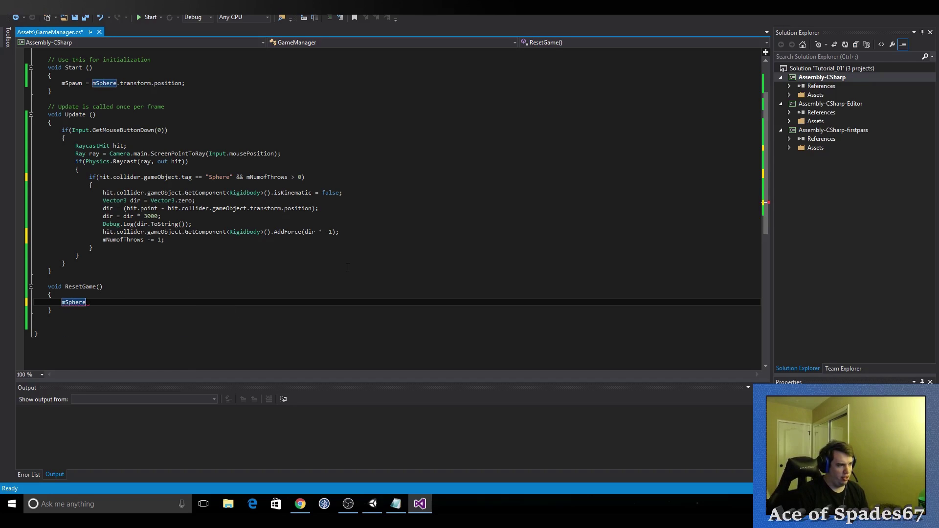
{"action": "type", "text": "."}
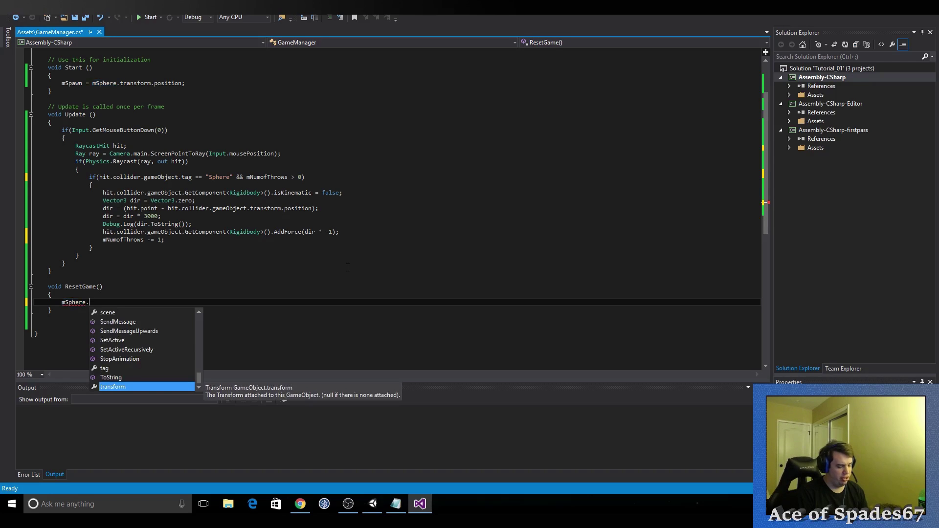
{"action": "type", "text": "is"}
{"action": "key", "text": "BackSpace"}
{"action": "key", "text": "BackSpace"}
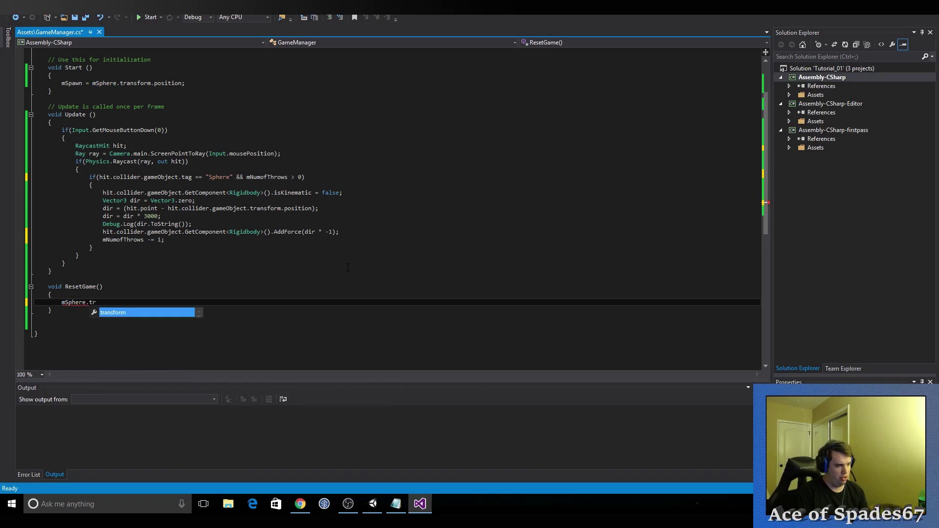
{"action": "type", "text": "transform.position "}
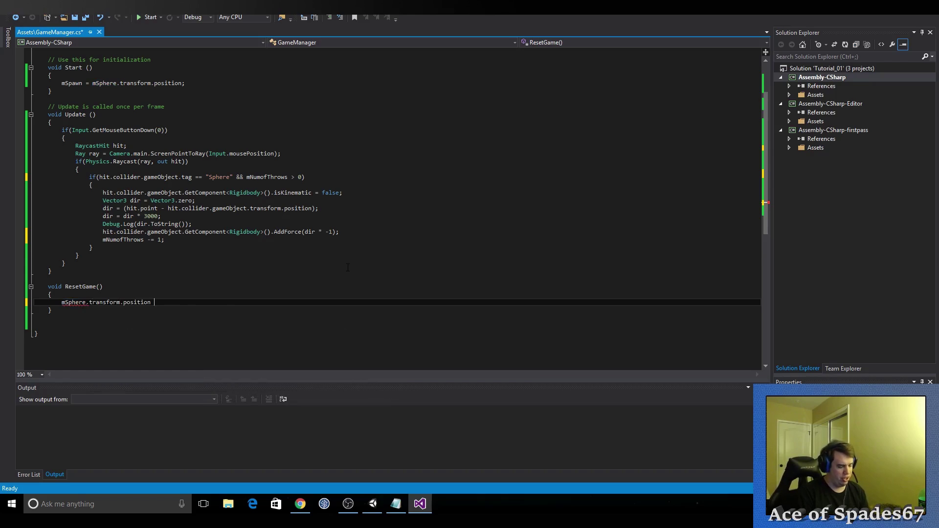
{"action": "type", "text": "= m"}
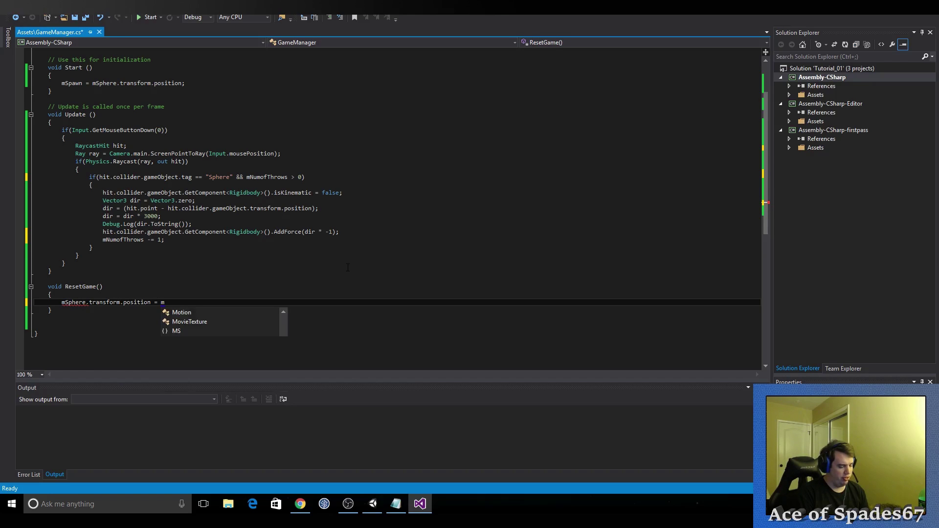
{"action": "type", "text": "Sp"}
{"action": "key", "text": "Tab"}
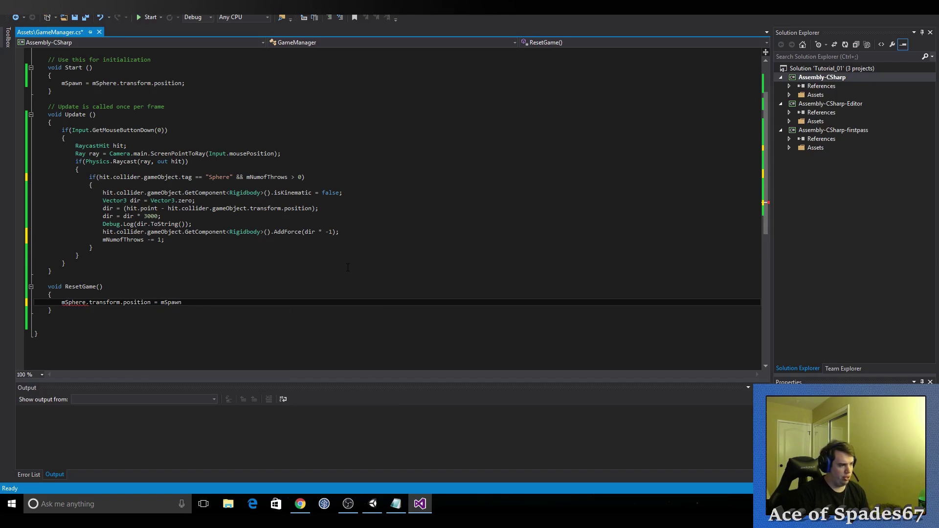
{"action": "type", "text": ";"}
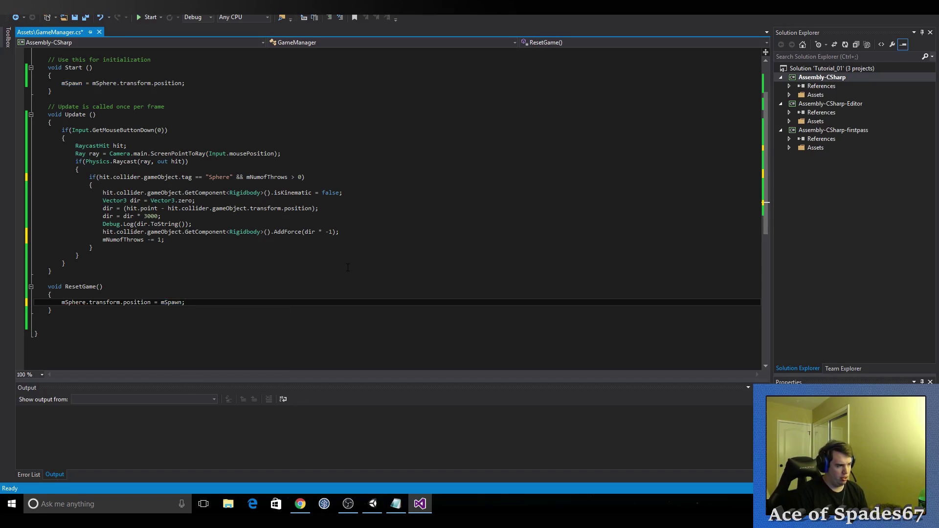
{"action": "key", "text": "Return"}
Step: Set mSphere.GetComponent<Rigidbody>().isKinematic = true; and save GameManager.cs
{"action": "type", "text": "ms"}
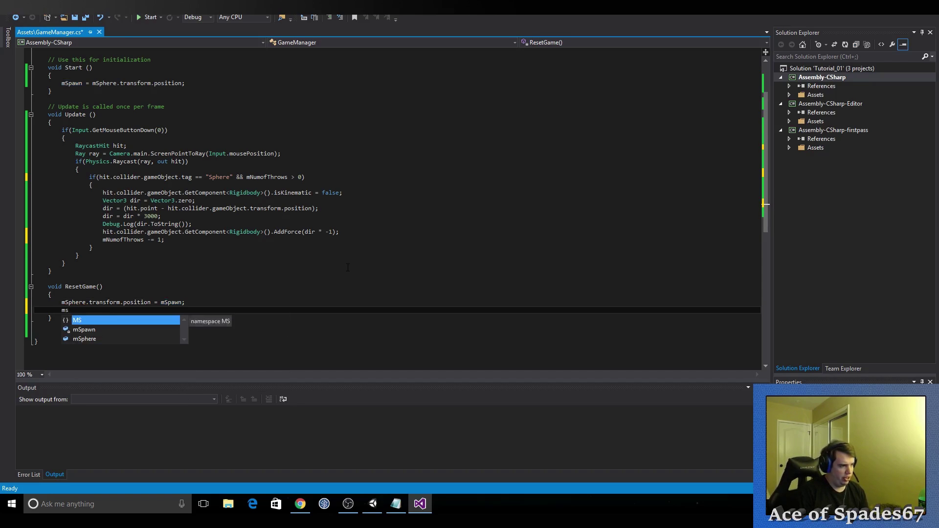
{"action": "key", "text": "Down"}
{"action": "key", "text": "Down"}
{"action": "type", "text": ".getc"}
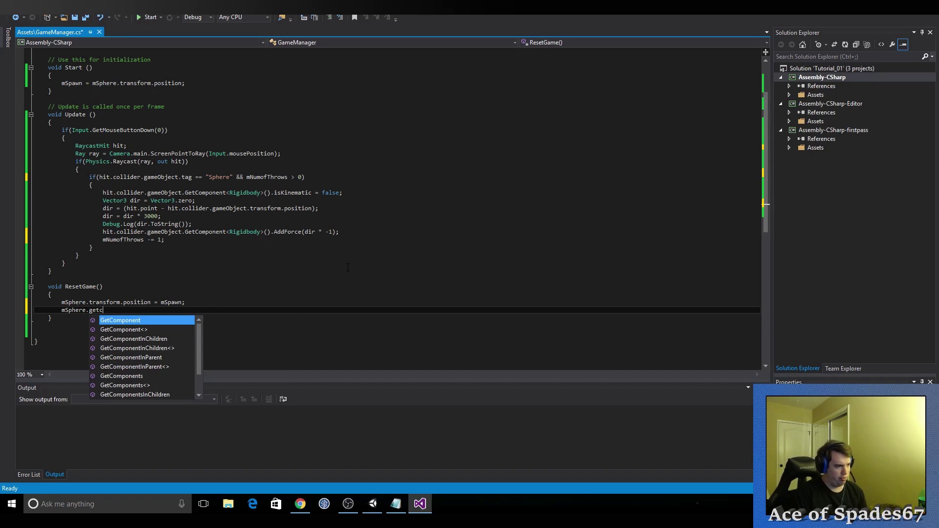
{"action": "key", "text": "Tab"}
{"action": "type", "text": "<r"}
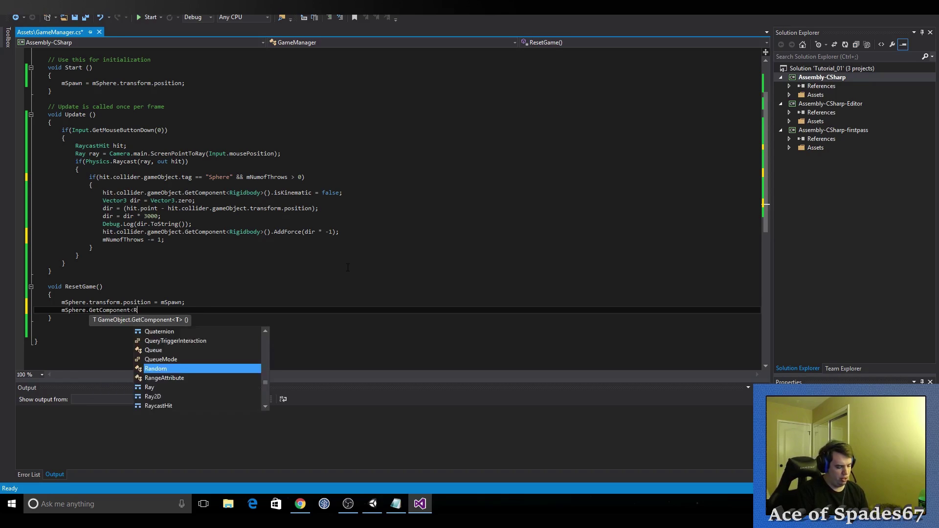
{"action": "type", "text": "igi"}
{"action": "key", "text": "Tab"}
{"action": "type", "text": ">()"}
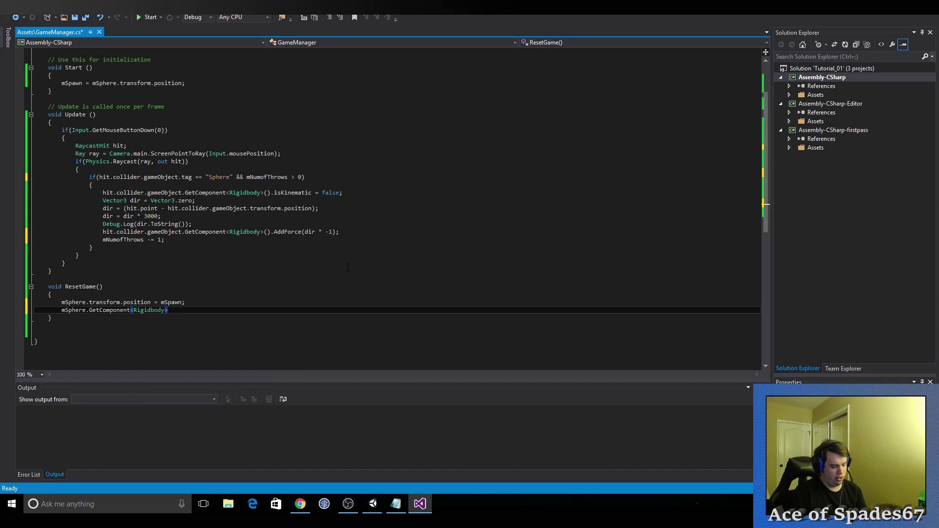
{"action": "type", "text": ".isk"}
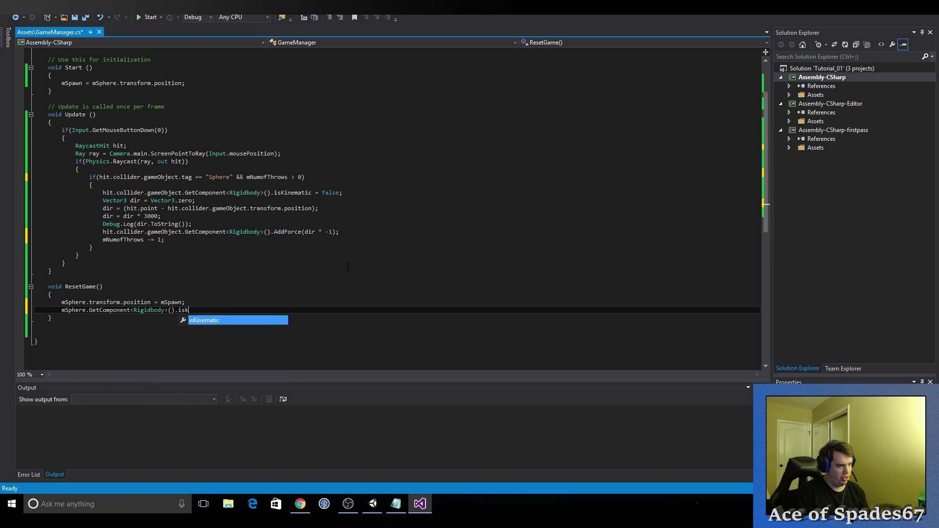
{"action": "key", "text": "Tab"}
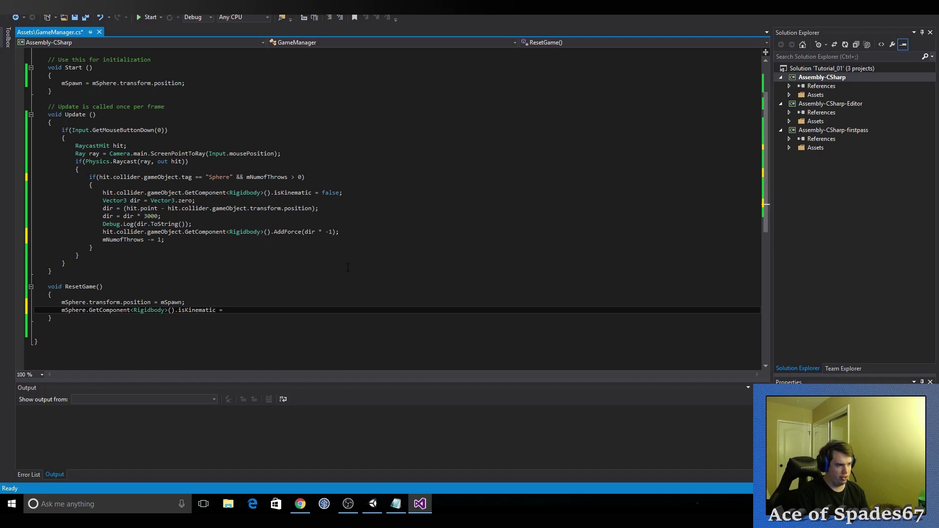
{"action": "type", "text": "true;"}
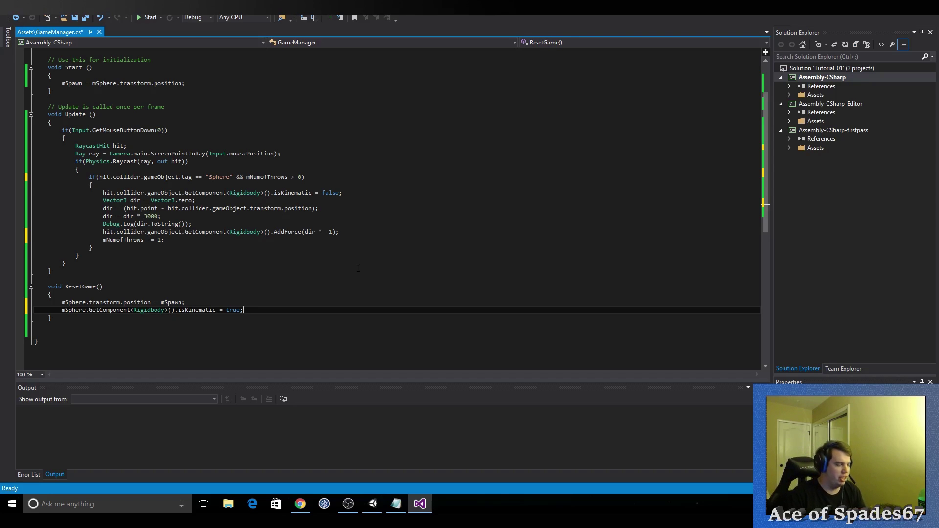
{"action": "key", "text": "ctrl+s"}
{"action": "left_click", "coordinate": [372, 504]}
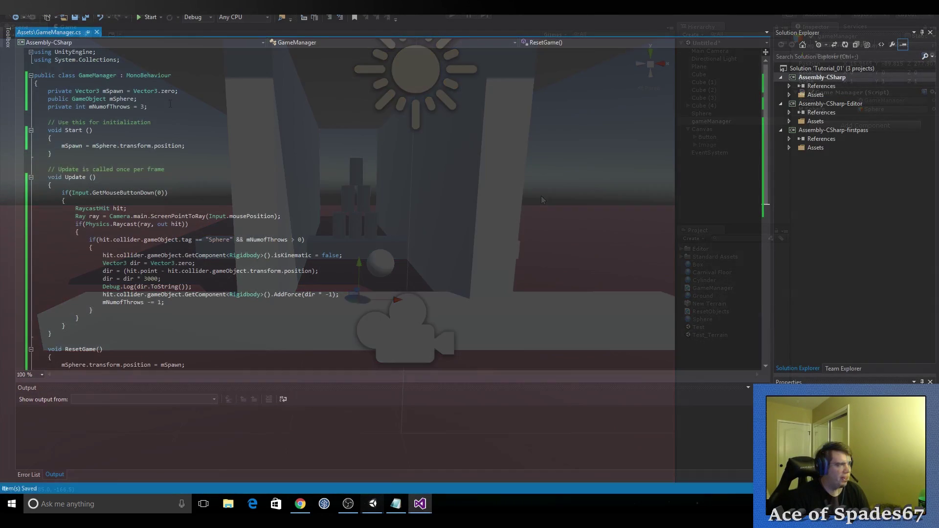
{"action": "key", "text": "Return"}
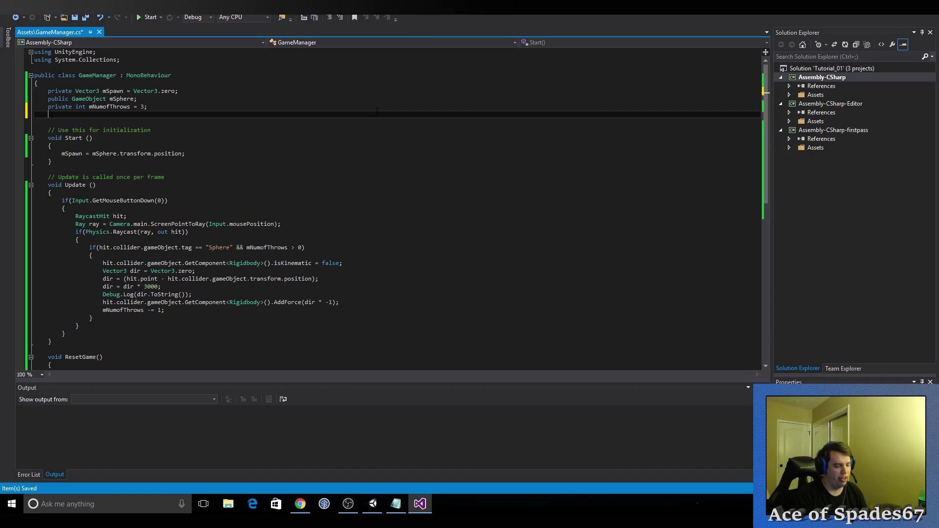
Step: Declare public GameObject[] mCyliners; below mNumofThrows and save the script
{"action": "key", "text": "ctrl+space"}
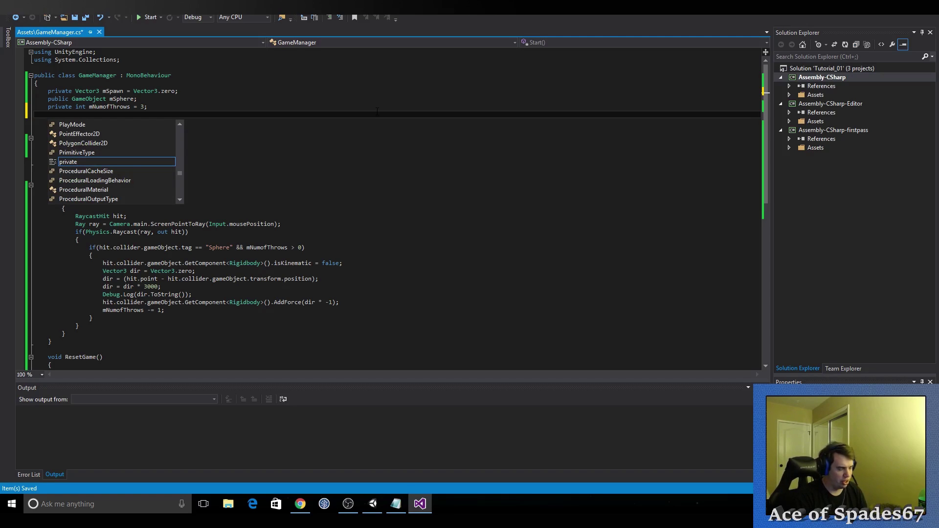
{"action": "type", "text": "public "}
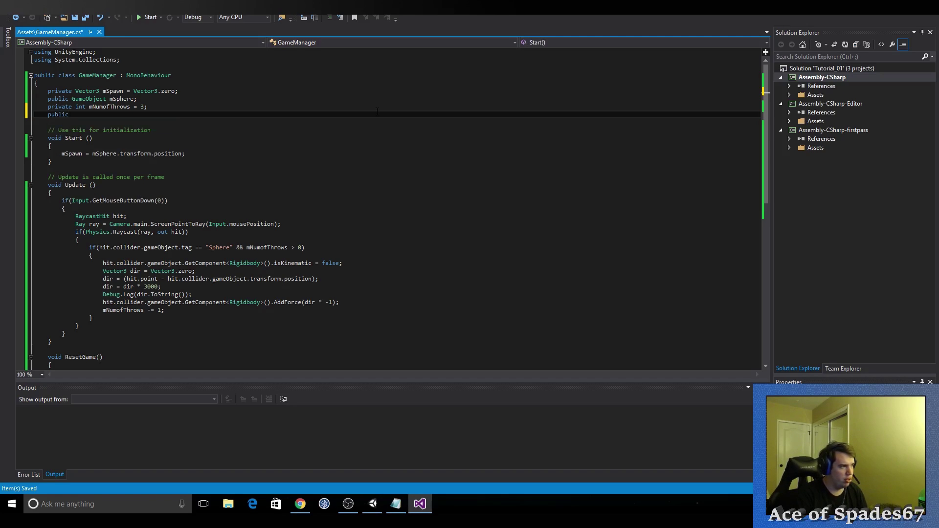
{"action": "type", "text": "Game"}
{"action": "key", "text": "Tab"}
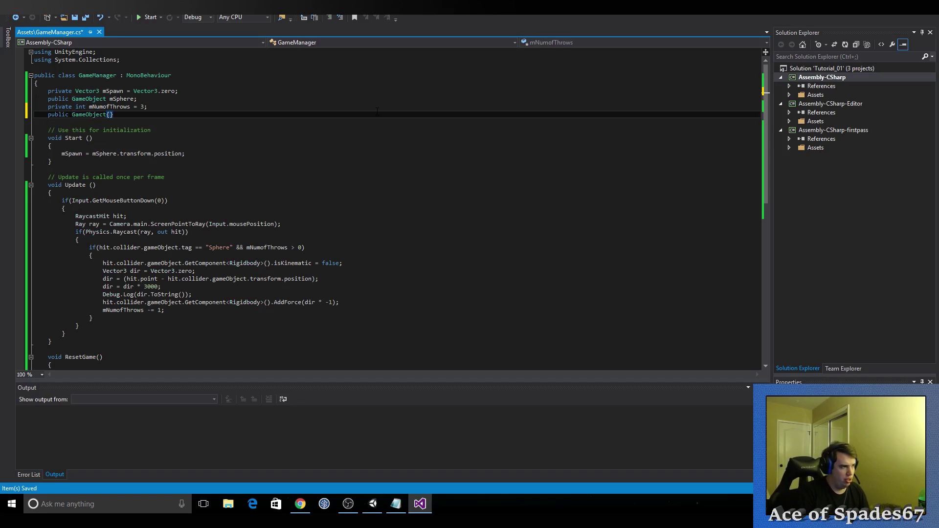
{"action": "type", "text": "[] "}
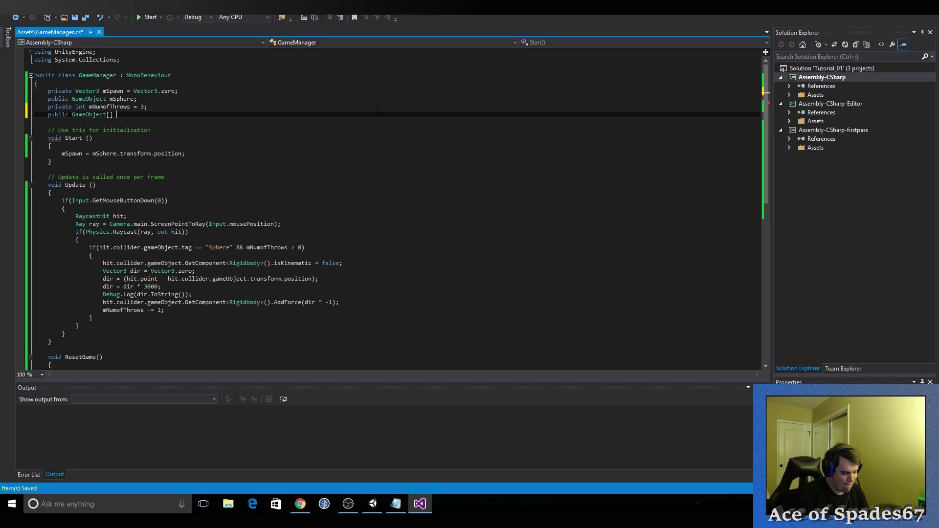
{"action": "type", "text": "m"}
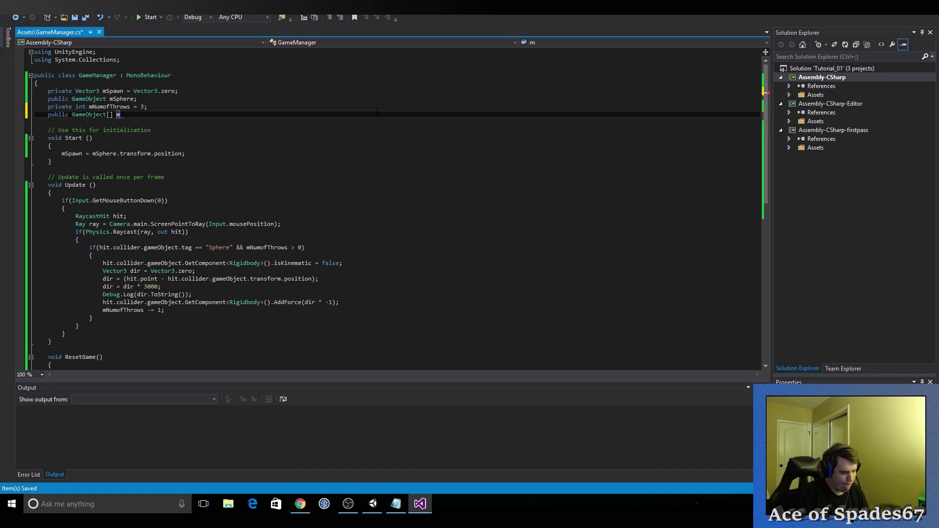
{"action": "type", "text": "C"}
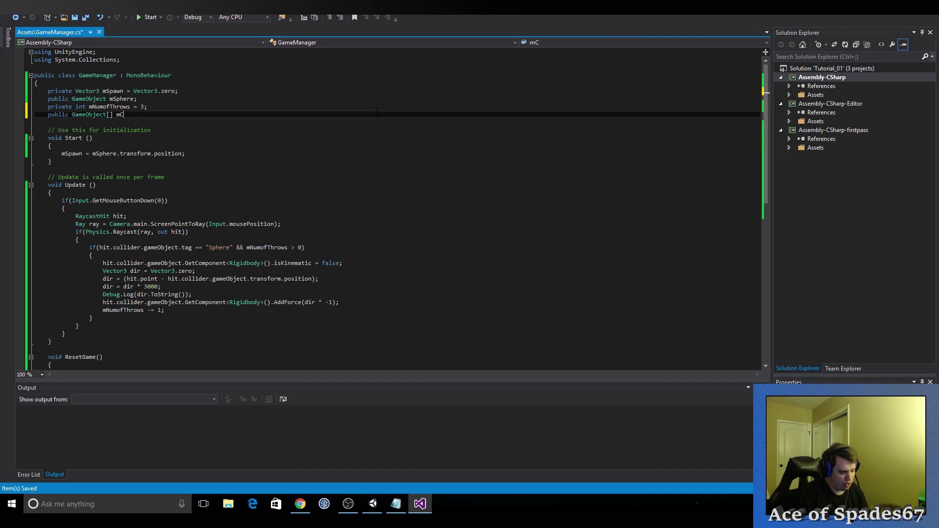
{"action": "type", "text": "yliners"}
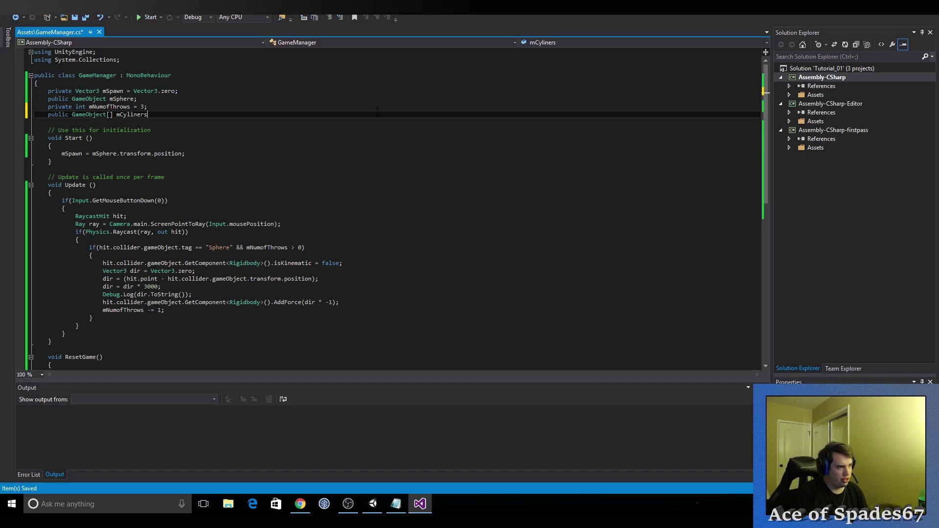
{"action": "type", "text": ";"}
{"action": "key", "text": "ctrl+s"}
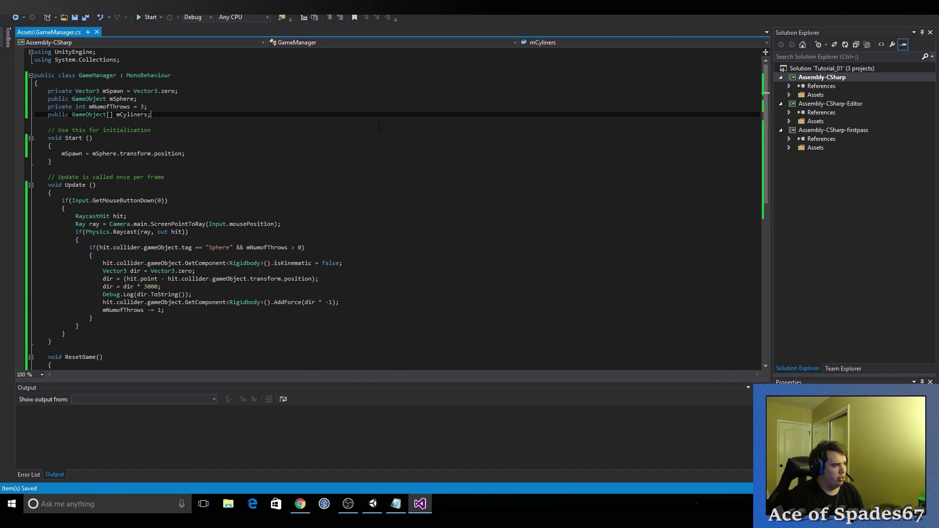
{"action": "left_click", "coordinate": [372, 504]}
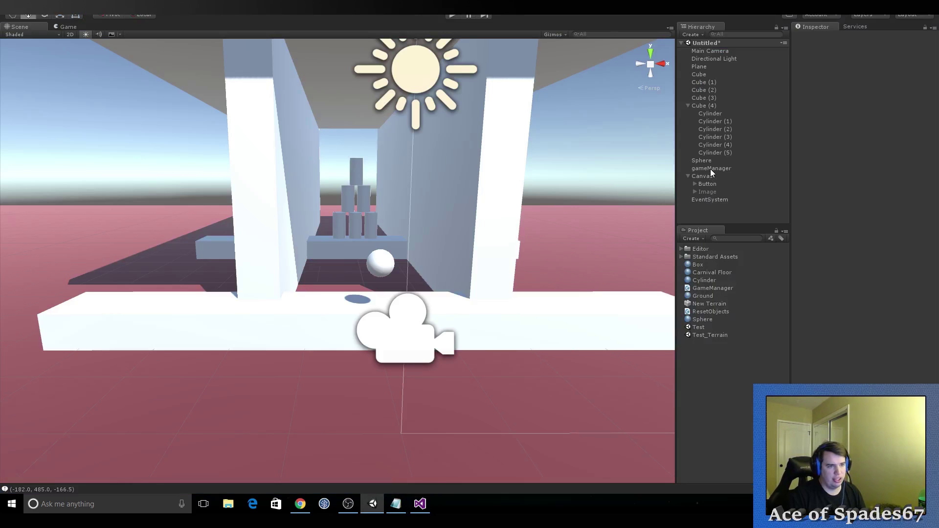
Step: Give gameManager's M Cyliners array size 6 and assign Cylinder and Cylinder (1) to Elements 0–1
{"action": "left_click", "coordinate": [710, 169]}
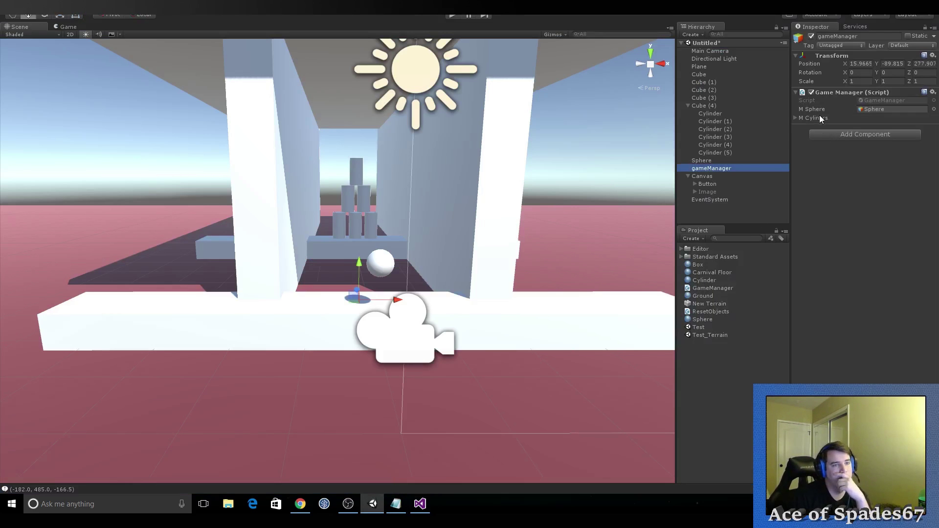
{"action": "left_click", "coordinate": [796, 117]}
{"action": "left_click", "coordinate": [866, 127]}
{"action": "type", "text": "6"}
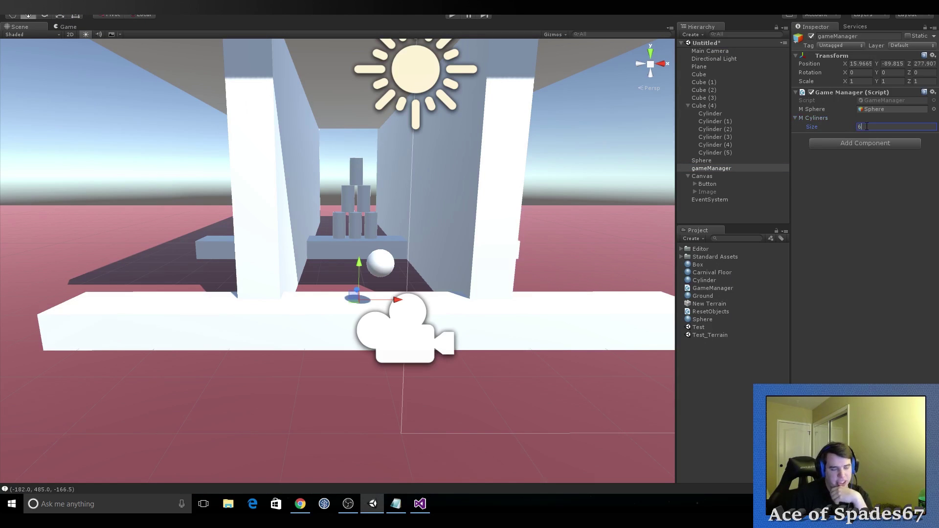
{"action": "key", "text": "Return"}
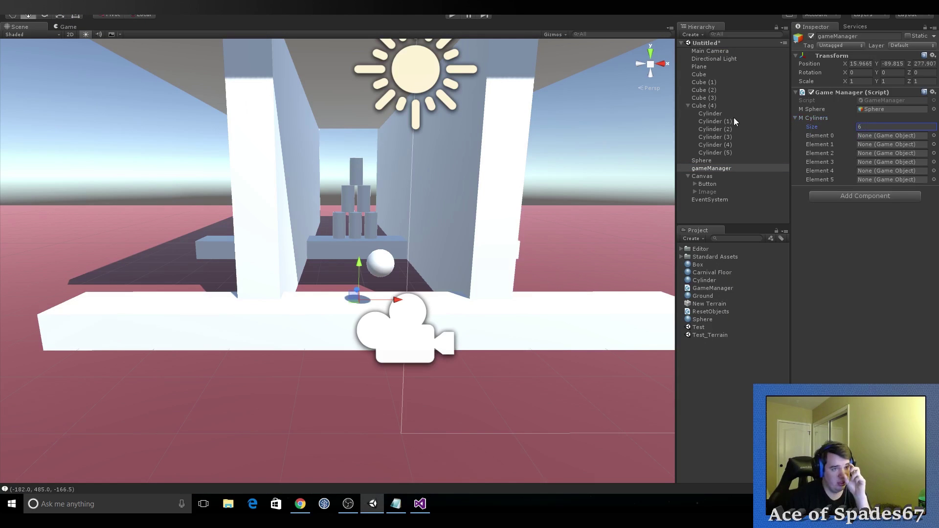
{"action": "left_click_drag", "start_coordinate": [716, 113], "coordinate": [870, 137]}
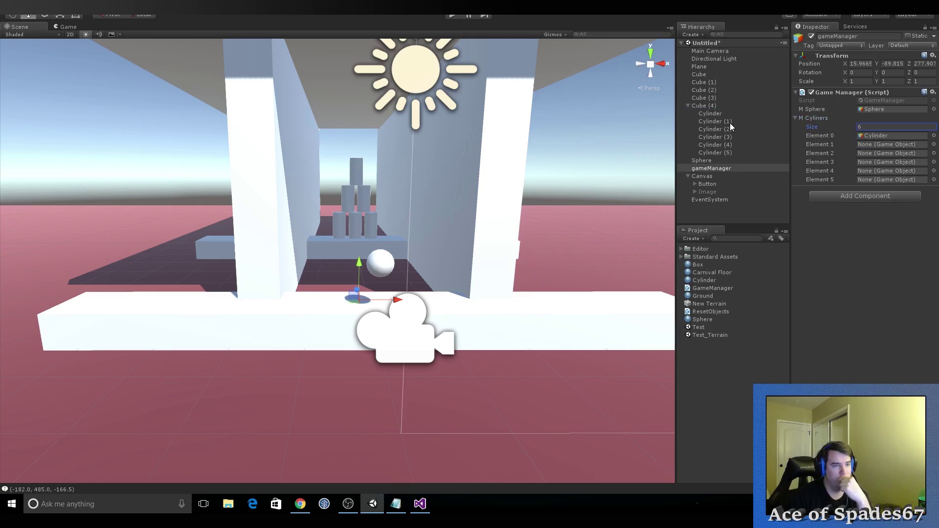
{"action": "left_click_drag", "start_coordinate": [730, 123], "coordinate": [873, 145]}
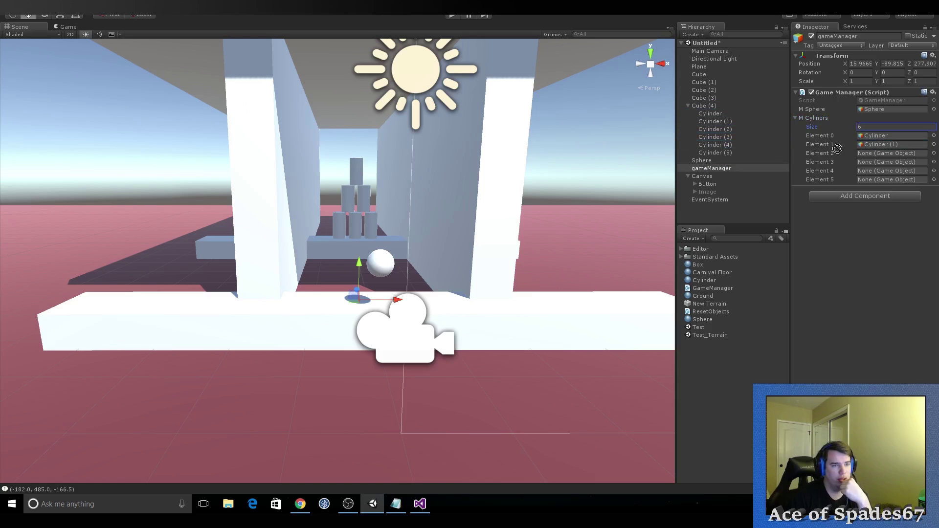
Step: Assign Cylinder (2) through Cylinder (5) to Elements 2–5 of M Cyliners
{"action": "left_click_drag", "start_coordinate": [725, 128], "coordinate": [870, 153]}
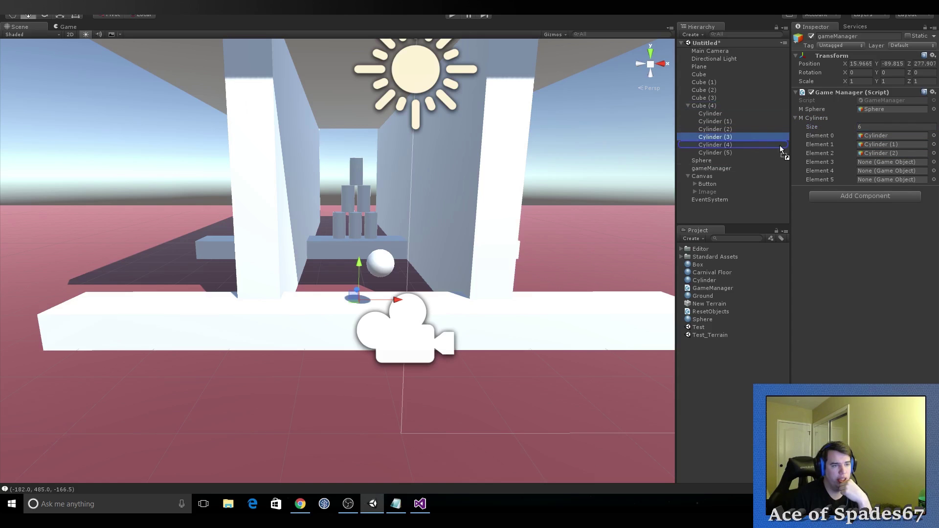
{"action": "left_click_drag", "start_coordinate": [717, 135], "coordinate": [875, 163]}
{"action": "left_click", "coordinate": [728, 145]}
{"action": "left_click_drag", "start_coordinate": [730, 145], "coordinate": [875, 171]}
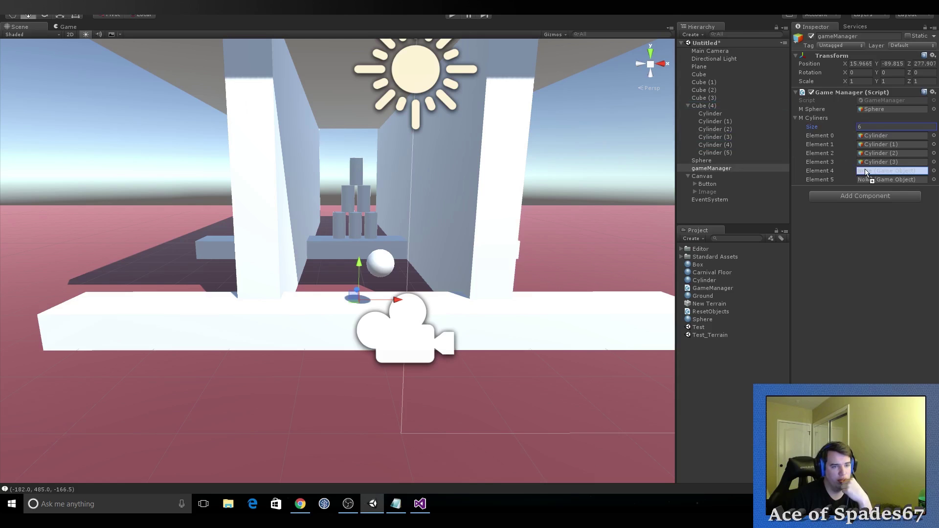
{"action": "left_click_drag", "start_coordinate": [738, 152], "coordinate": [873, 180]}
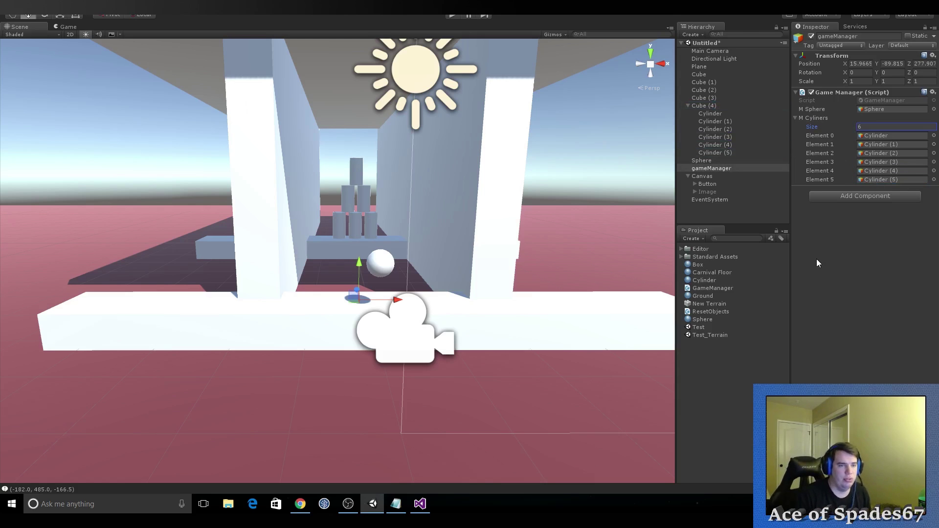
{"action": "left_click", "coordinate": [419, 504]}
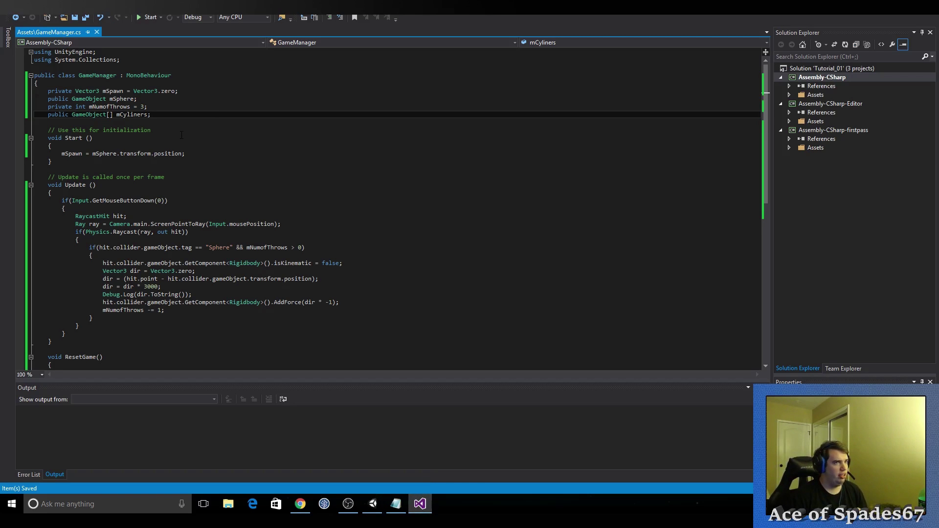
Step: Add private Vector3[] mCylinderPos; under mCyliners, with no initializer or size, and save
{"action": "key", "text": "Return"}
{"action": "type", "text": "private"}
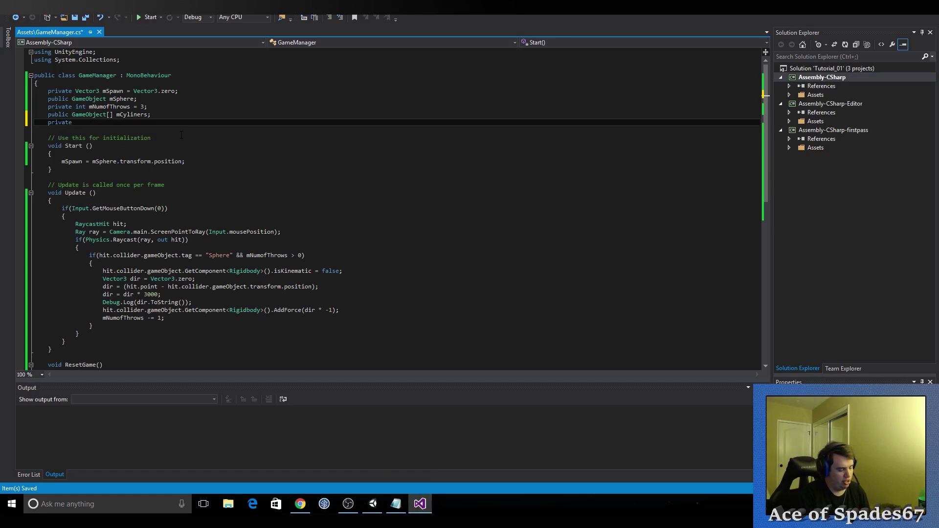
{"action": "type", "text": " vector3[]"}
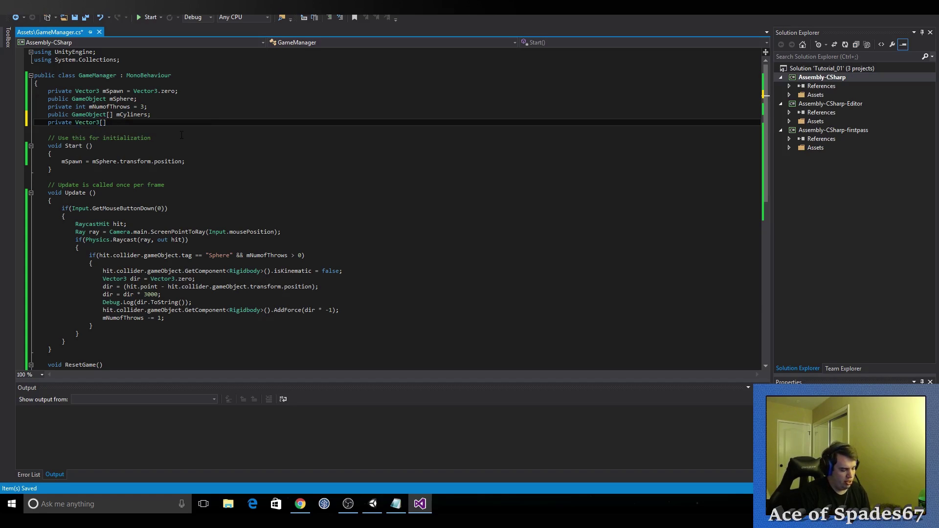
{"action": "type", "text": "mC"}
{"action": "type", "text": "ylin"}
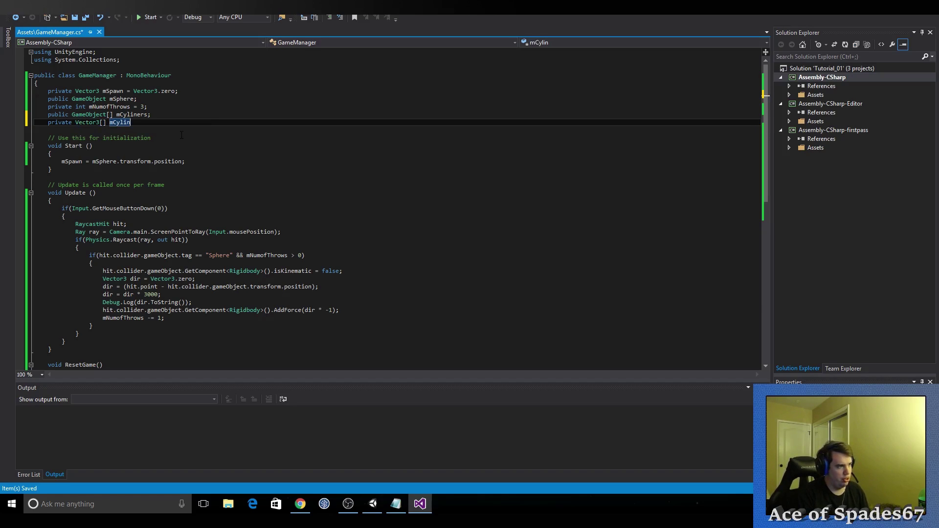
{"action": "type", "text": "derPos"}
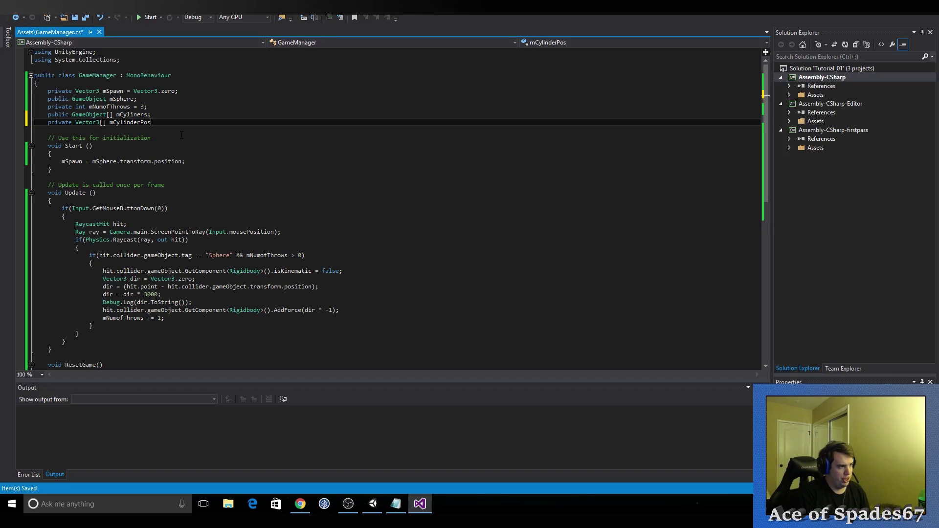
{"action": "type", "text": ";"}
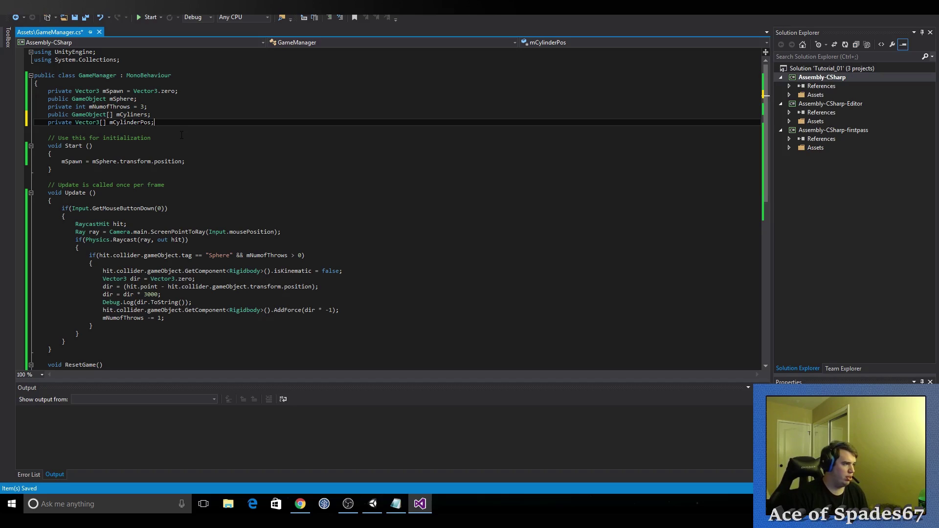
{"action": "key", "text": "Left"}
{"action": "type", "text": "= "}
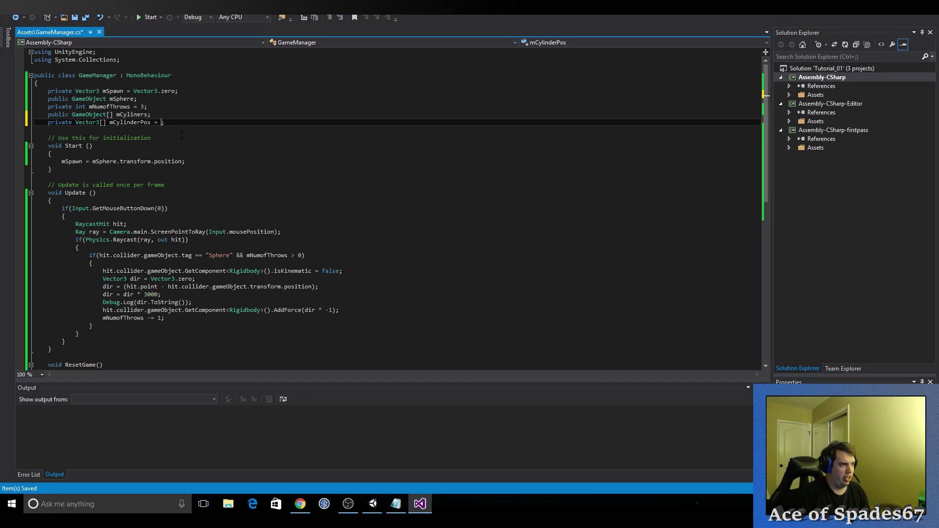
{"action": "type", "text": "new "}
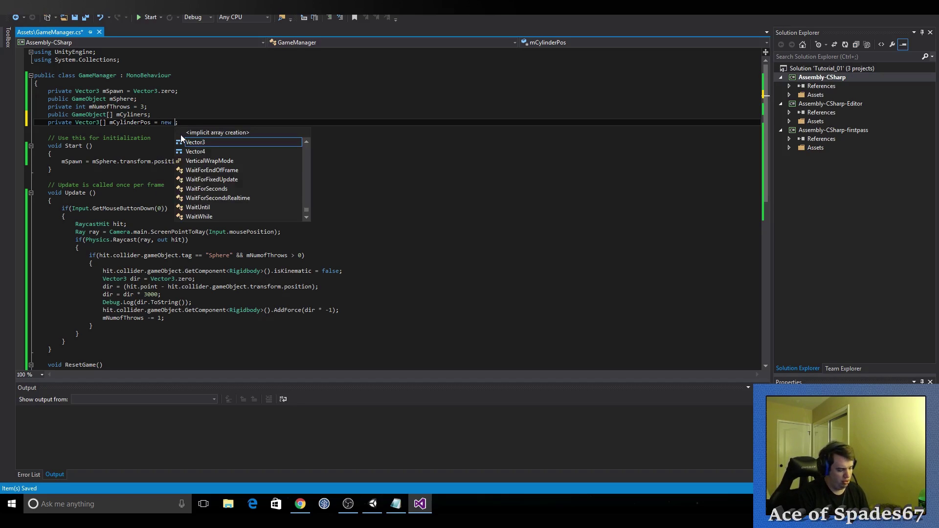
{"action": "type", "text": "Ve"}
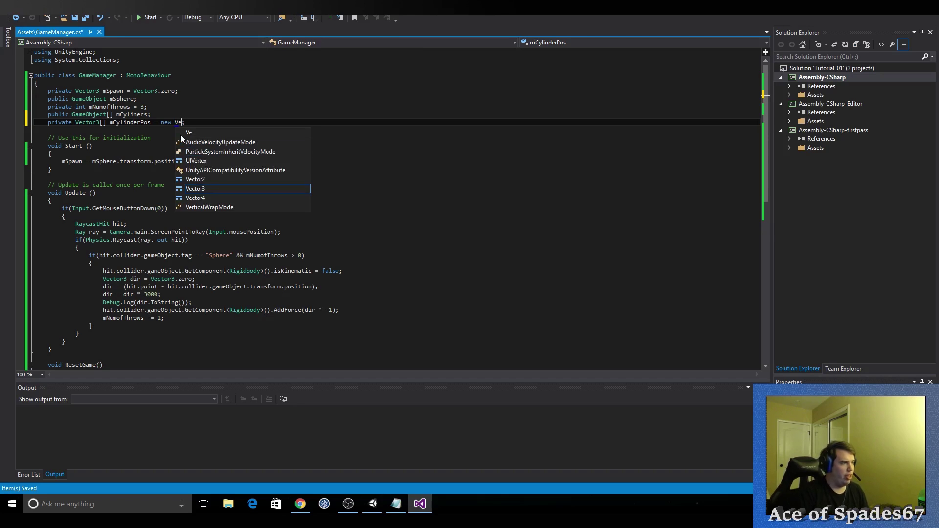
{"action": "key", "text": "BackSpace"}
{"action": "key", "text": "BackSpace"}
{"action": "key", "text": "BackSpace"}
{"action": "key", "text": "ctrl+s"}
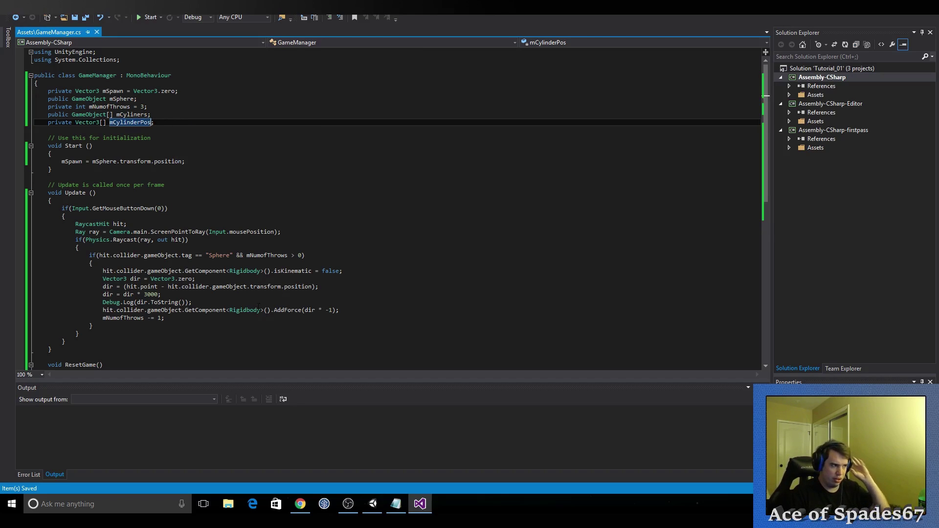
{"action": "key", "text": "ctrl+Left"}
{"action": "key", "text": "ctrl+Left"}
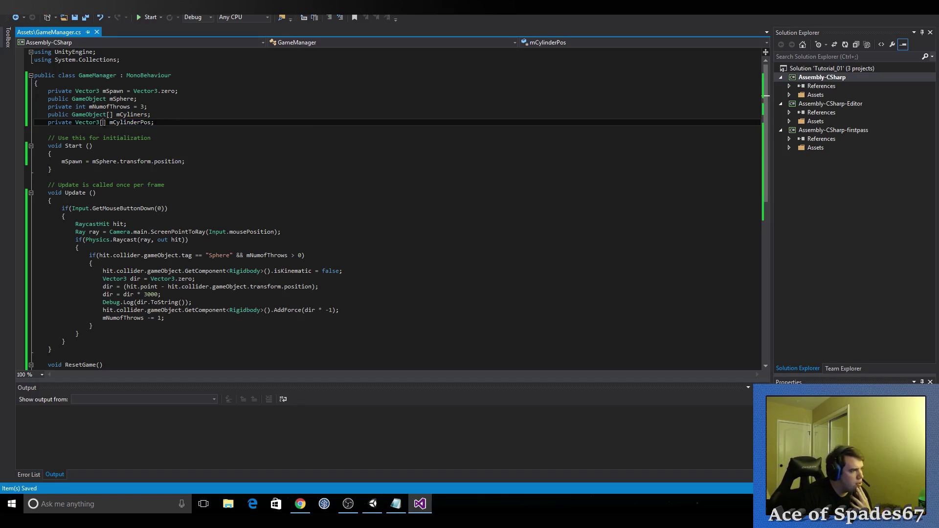
{"action": "type", "text": "6"}
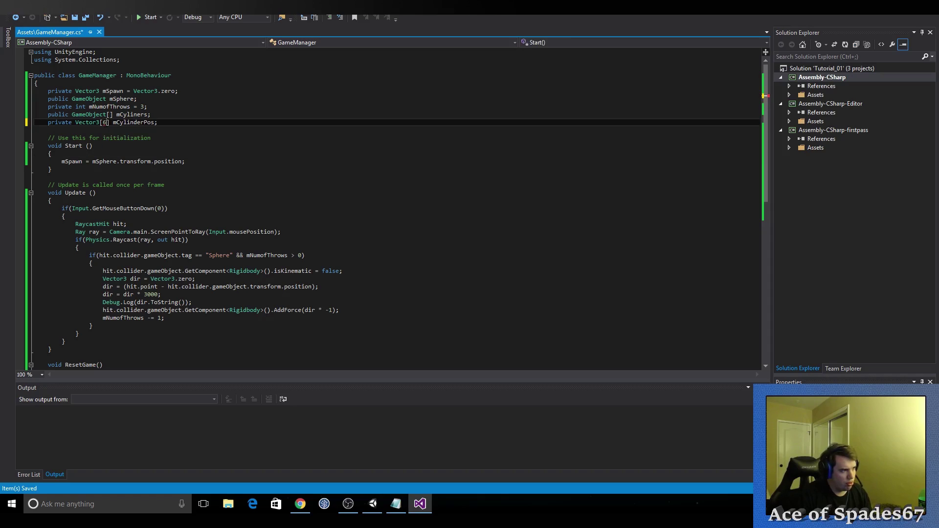
{"action": "key", "text": "BackSpace"}
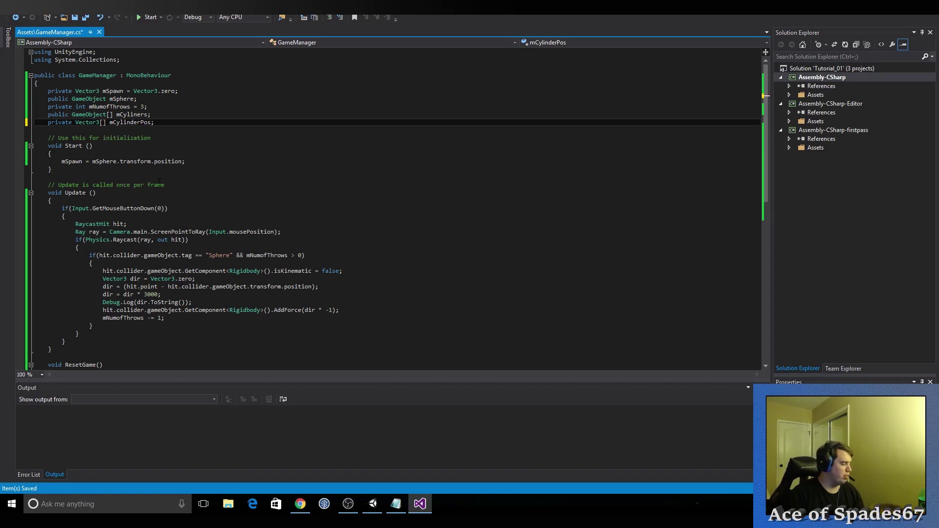
{"action": "left_click", "coordinate": [163, 186]}
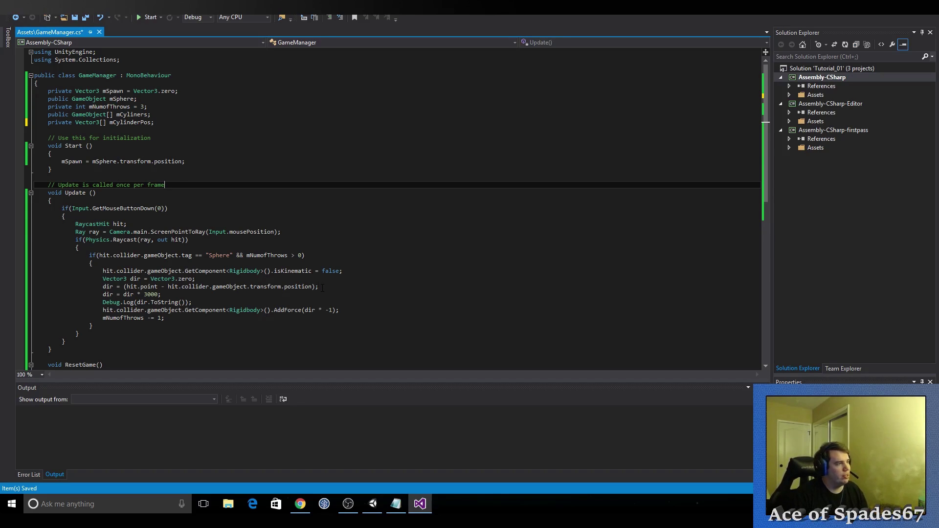
{"action": "left_click", "coordinate": [192, 162]}
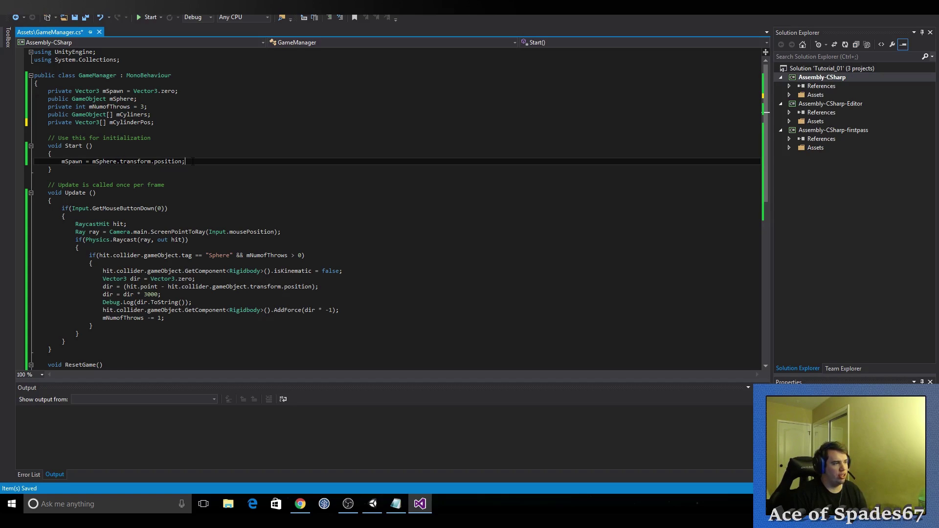
Step: Insert a for loop in Start() that runs i up to mCyliners.Length
{"action": "key", "text": "Return"}
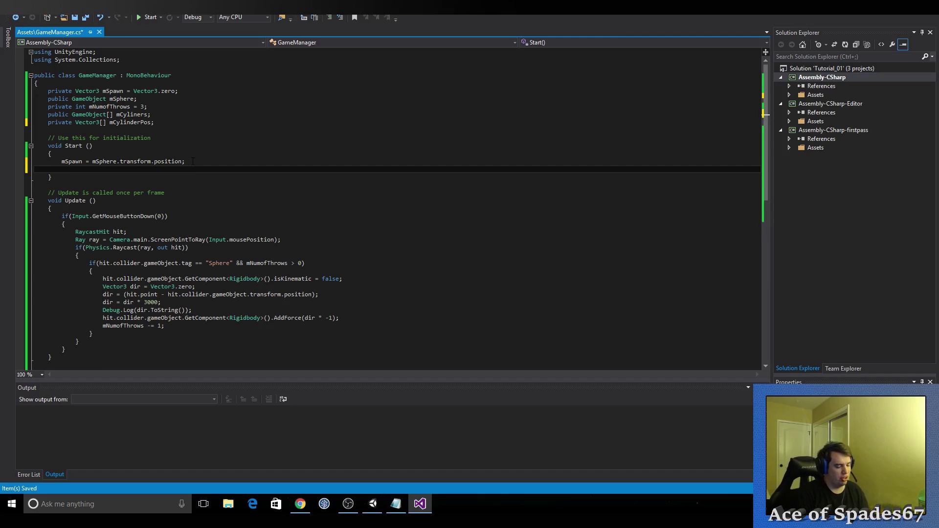
{"action": "type", "text": "for"}
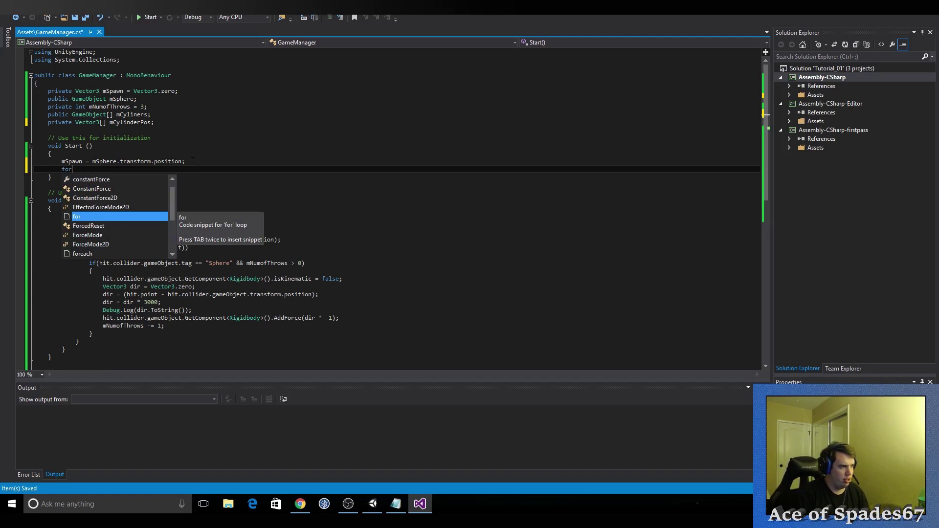
{"action": "type", "text": "each"}
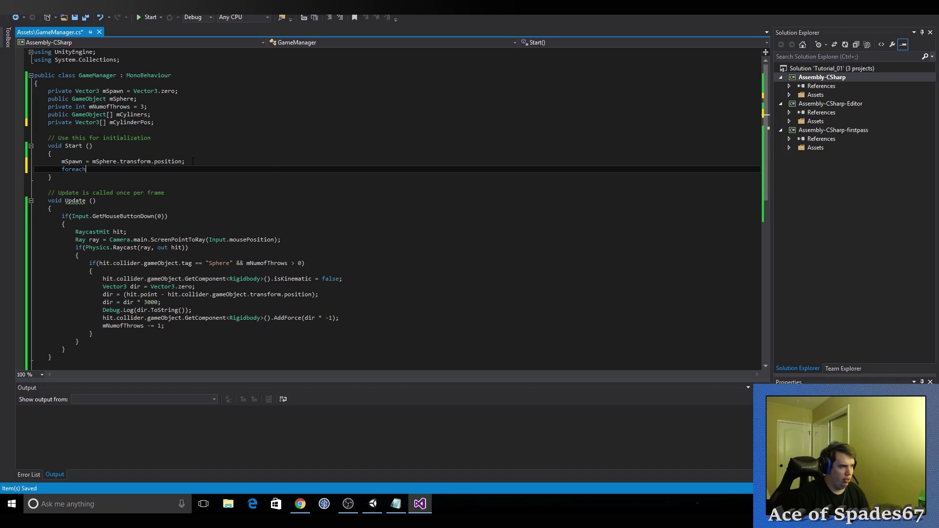
{"action": "key", "text": "BackSpace"}
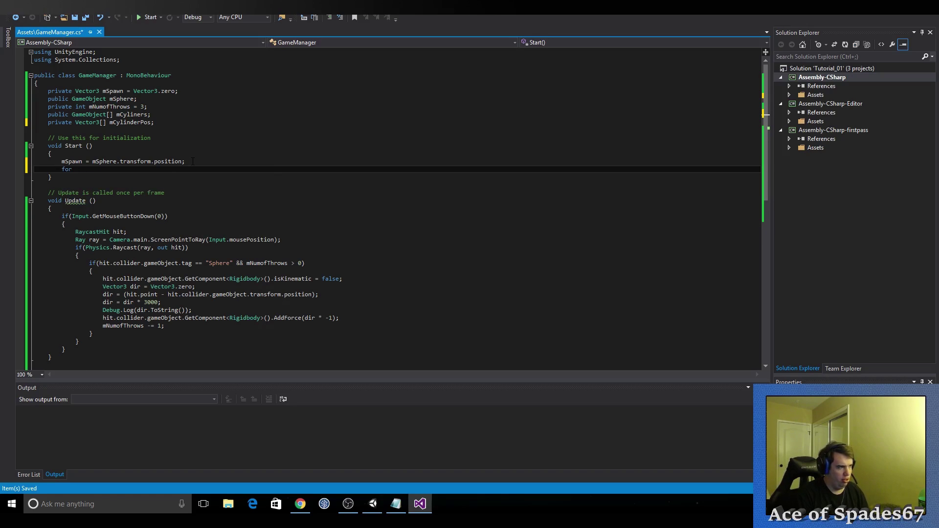
{"action": "type", "text": "("}
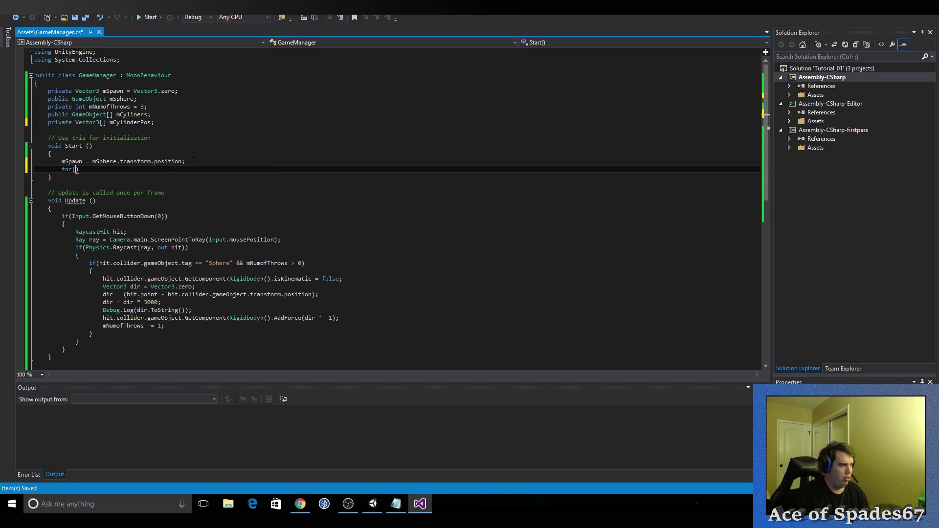
{"action": "key", "text": "BackSpace"}
{"action": "key", "text": "BackSpace"}
{"action": "key", "text": "BackSpace"}
{"action": "key", "text": "BackSpace"}
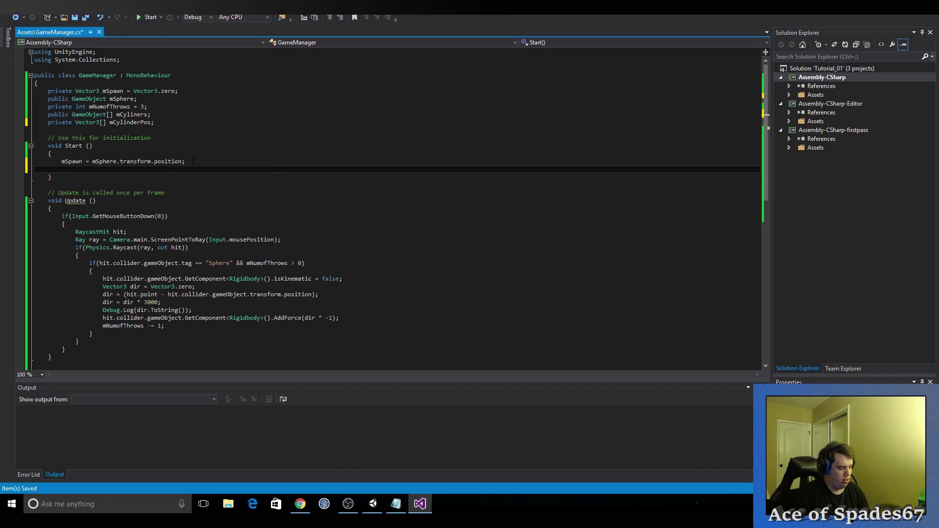
{"action": "type", "text": "for"}
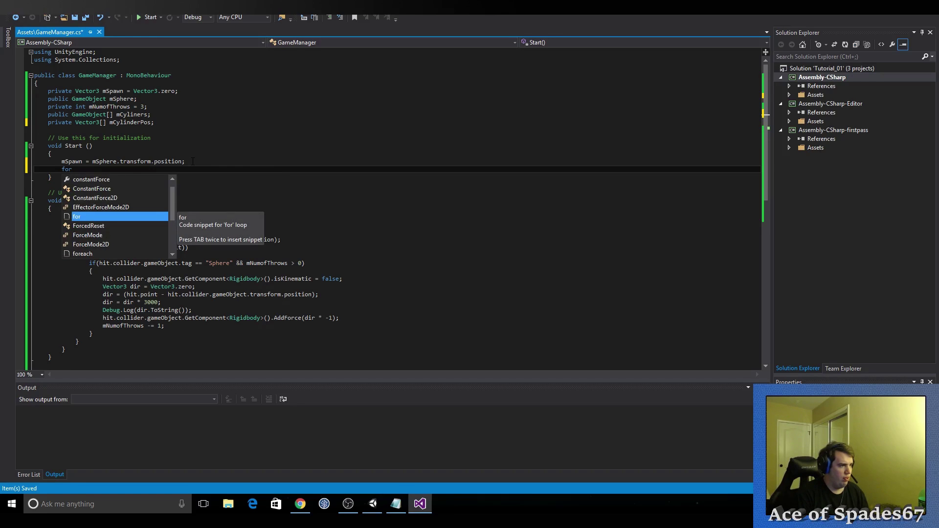
{"action": "key", "text": "Tab"}
{"action": "key", "text": "Tab"}
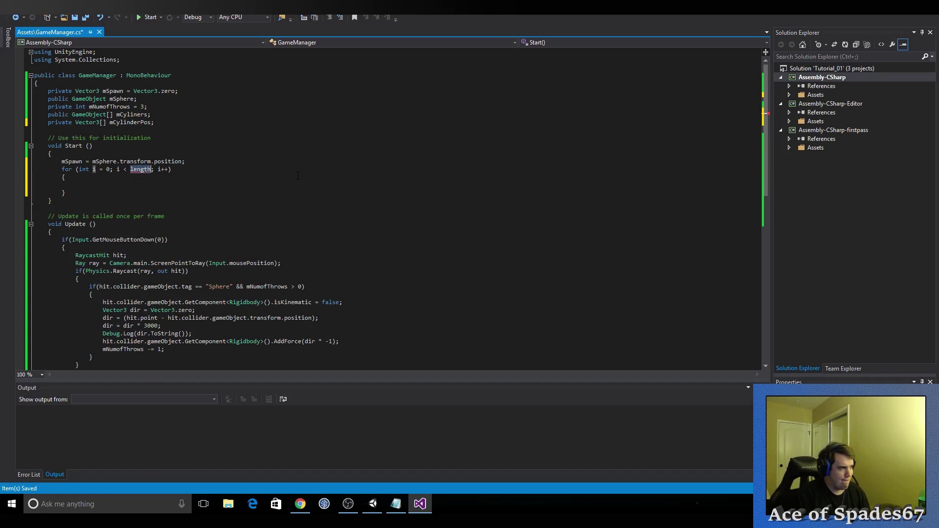
{"action": "type", "text": "mc"}
{"action": "key", "text": "Down"}
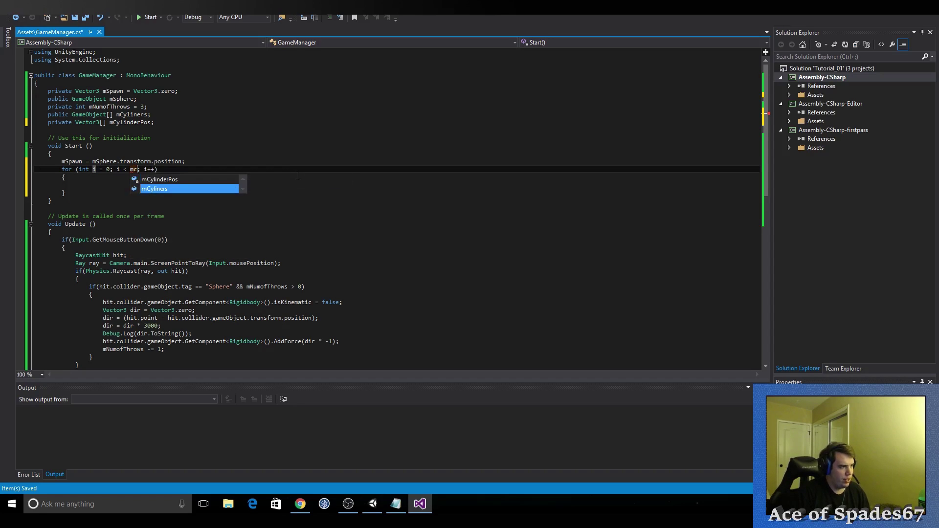
{"action": "key", "text": "Tab"}
{"action": "type", "text": "."}
{"action": "key", "text": "Tab"}
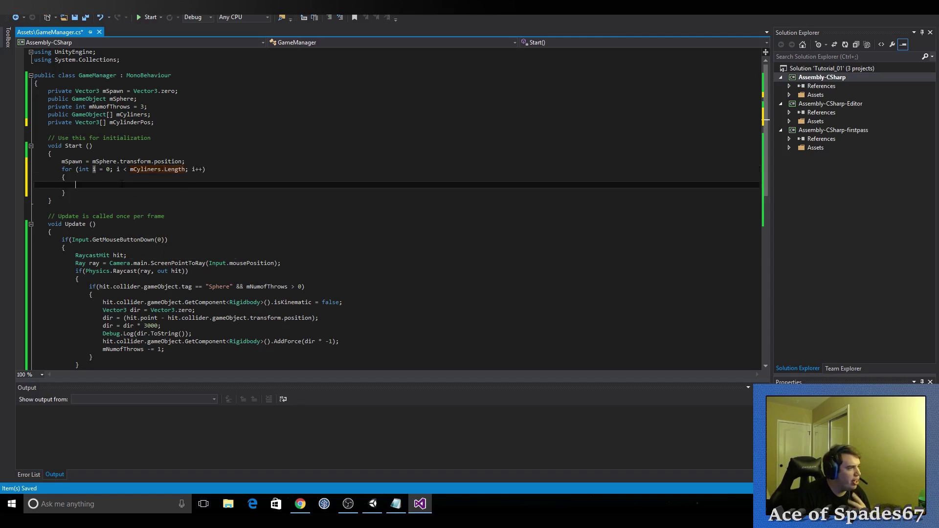
{"action": "key", "text": "Down"}
{"action": "key", "text": "Down"}
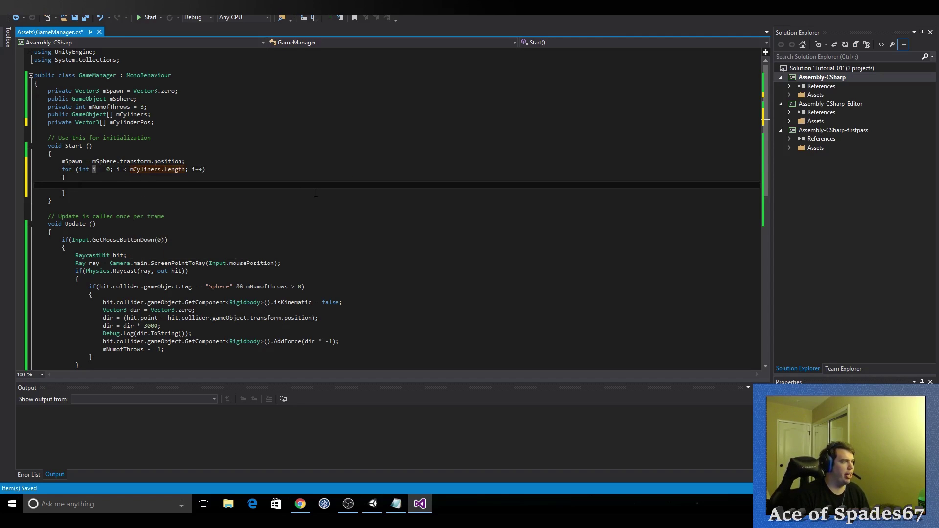
Step: Inside the loop, assign mCylinderPos[i] = mCyliners[i].transform.position;
{"action": "type", "text": "mC"}
{"action": "key", "text": "Tab"}
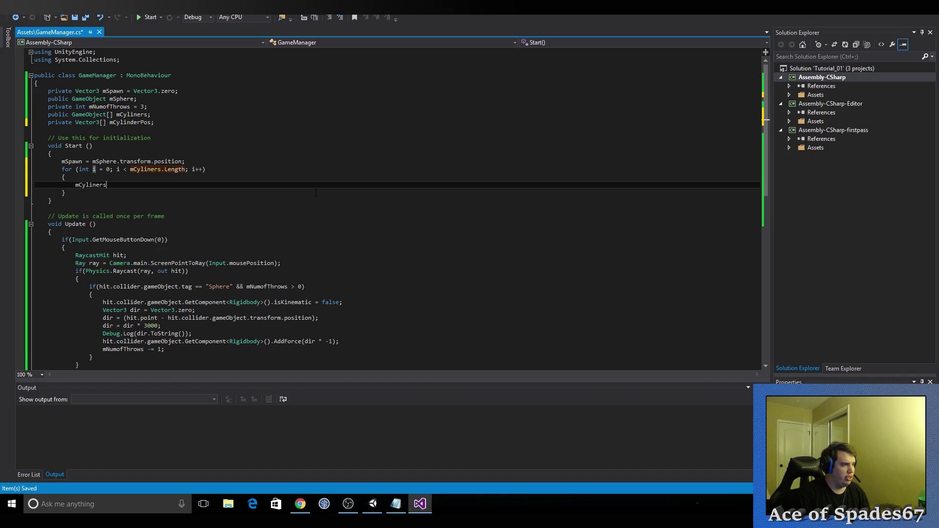
{"action": "type", "text": "[i]"}
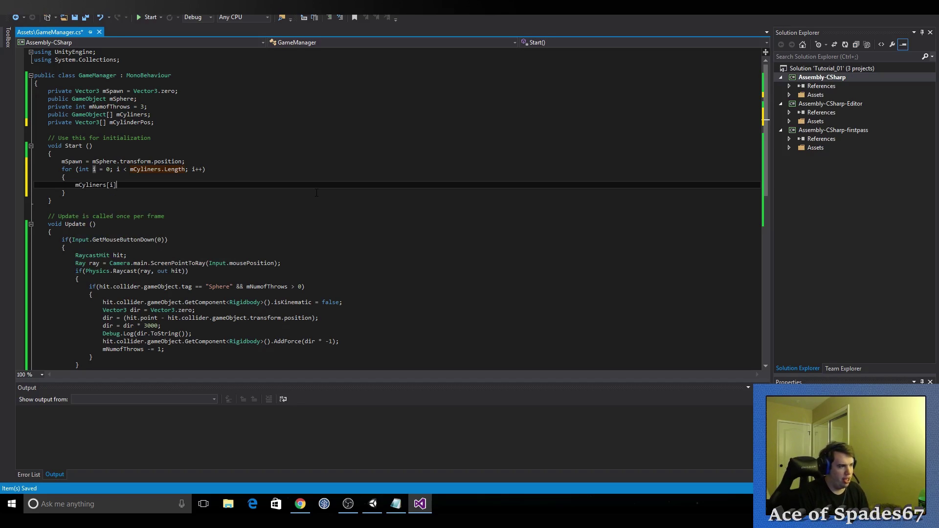
{"action": "type", "text": "."}
{"action": "key", "text": "BackSpace"}
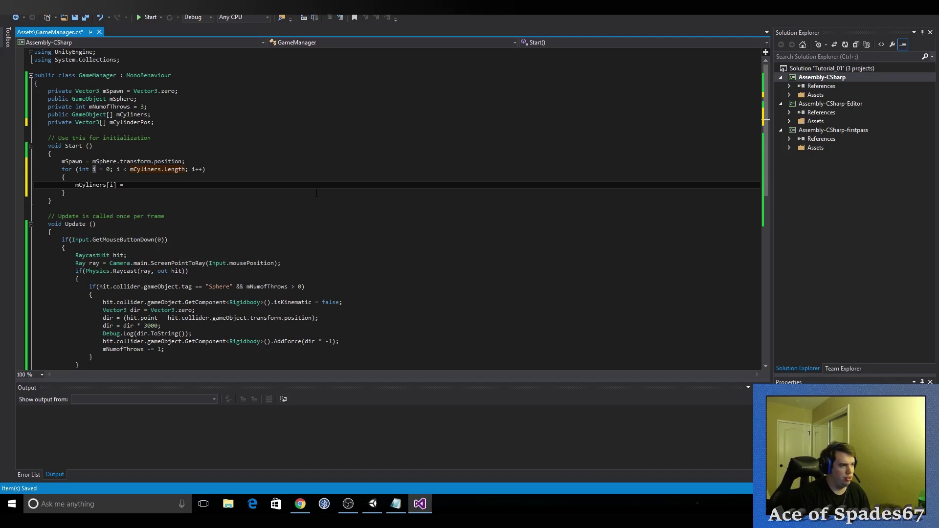
{"action": "key", "text": "BackSpace"}
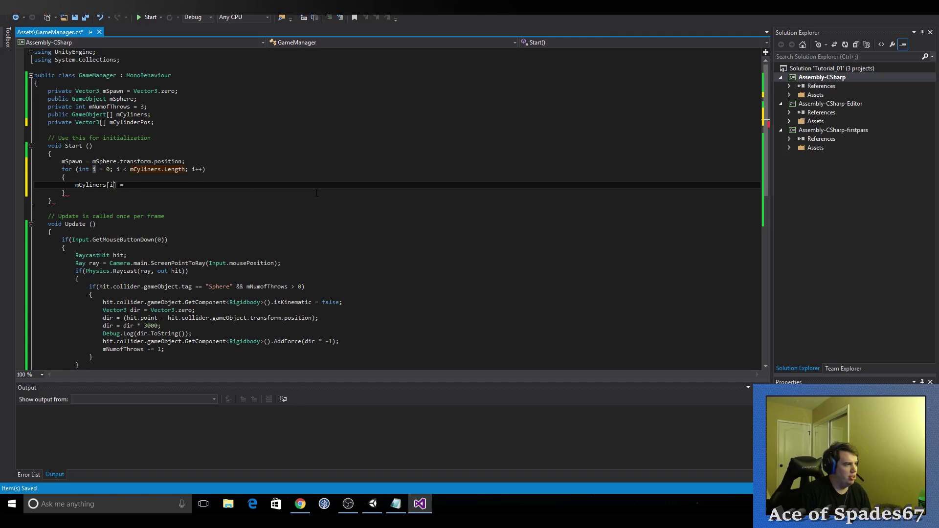
{"action": "key", "text": "BackSpace"}
{"action": "key", "text": "BackSpace"}
{"action": "key", "text": "BackSpace"}
{"action": "key", "text": "BackSpace"}
{"action": "key", "text": "BackSpace"}
{"action": "key", "text": "BackSpace"}
{"action": "key", "text": "BackSpace"}
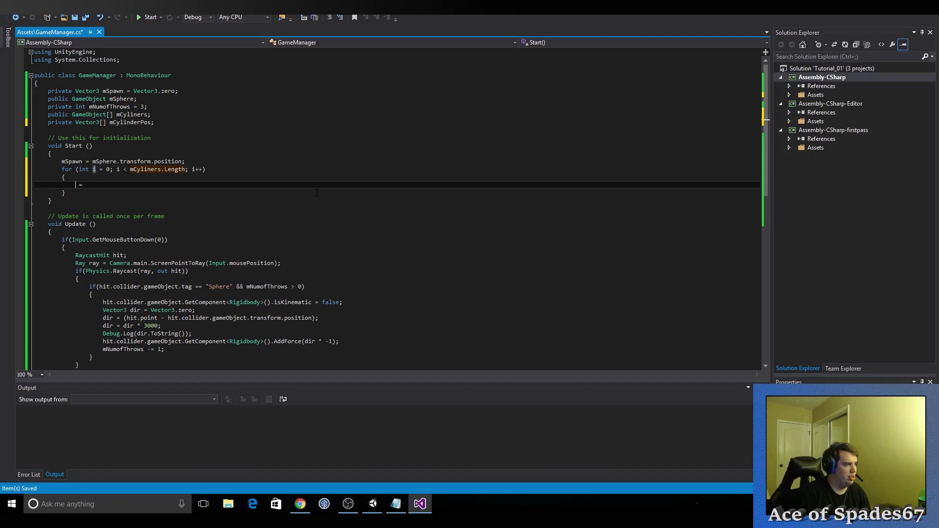
{"action": "type", "text": "mc"}
{"action": "key", "text": "Up"}
{"action": "key", "text": "Tab"}
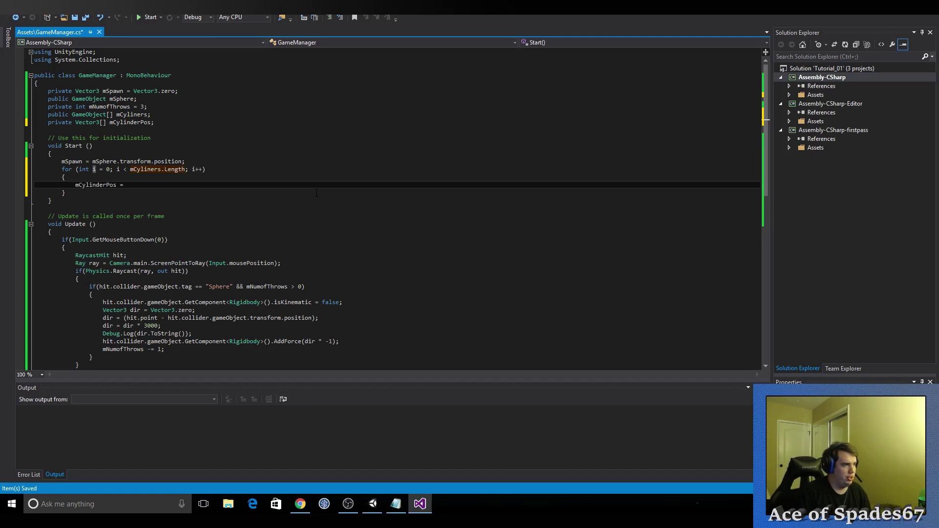
{"action": "type", "text": "["}
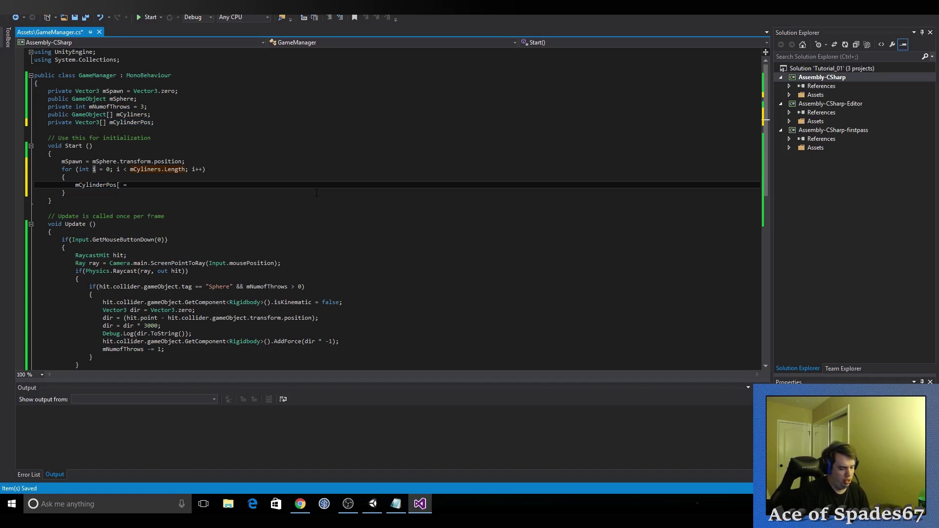
{"action": "type", "text": "i]"}
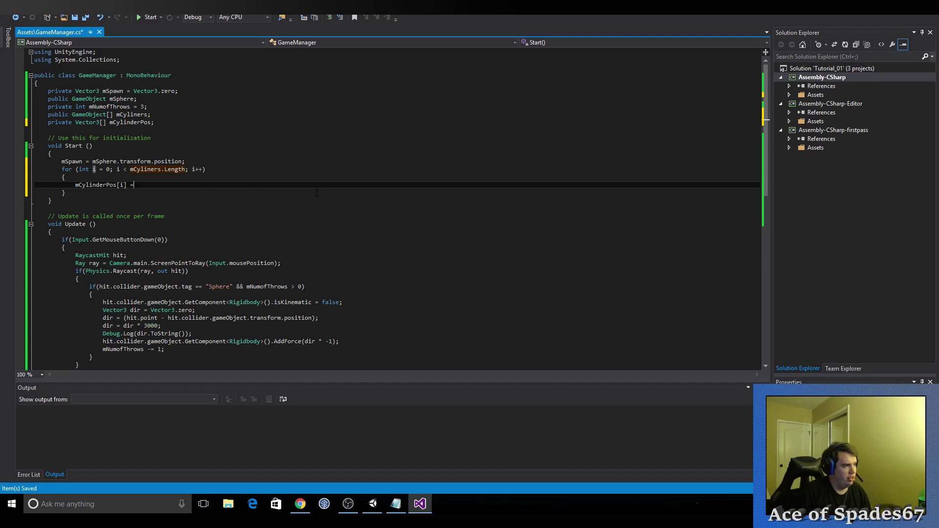
{"action": "type", "text": " = mC"}
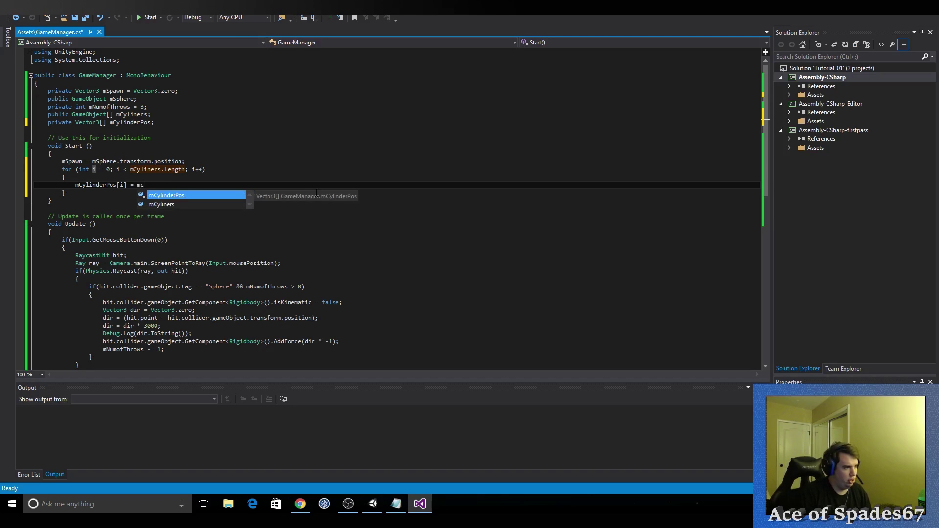
{"action": "key", "text": "Down"}
{"action": "key", "text": "Tab"}
{"action": "type", "text": "[i"}
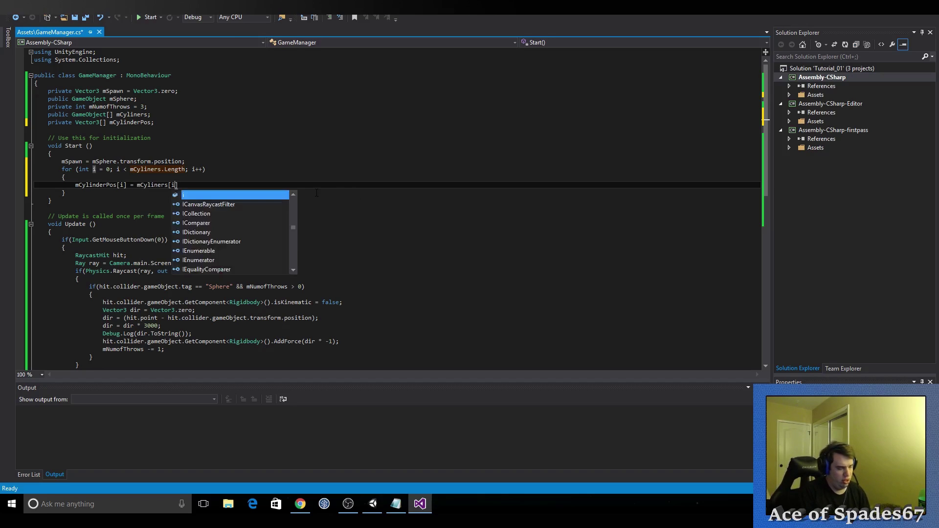
{"action": "type", "text": "].t"}
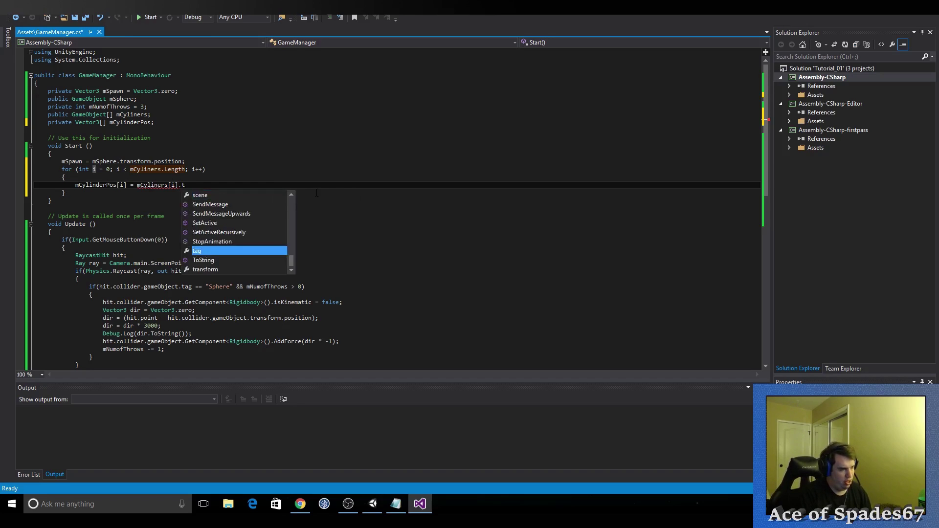
{"action": "key", "text": "Tab"}
{"action": "type", "text": "pos"}
{"action": "key", "text": "Tab"}
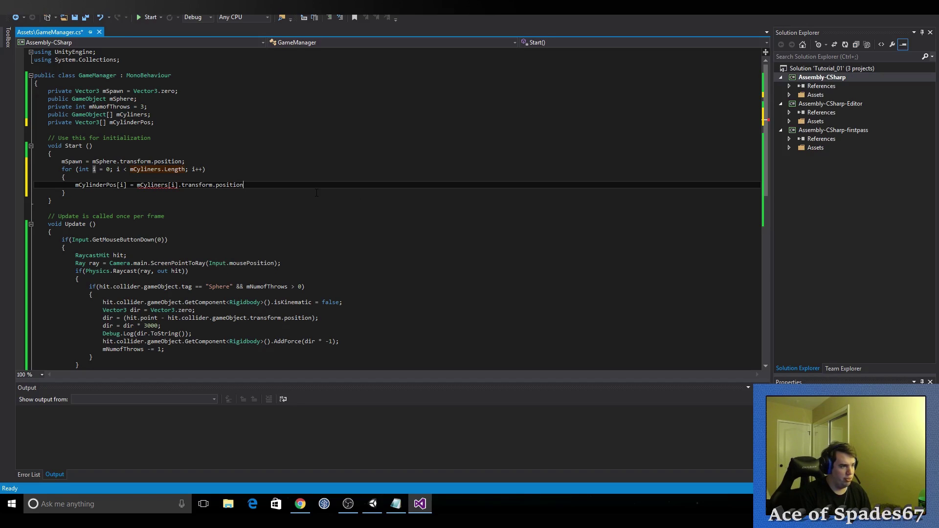
{"action": "type", "text": ";"}
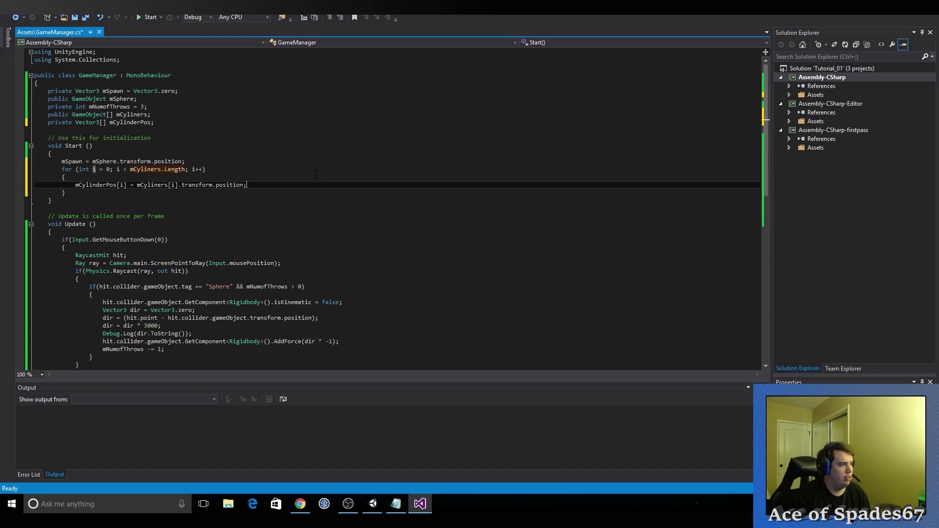
Step: Change mCylinderPos from private to public and save GameManager.cs
{"action": "double_click", "coordinate": [60, 123]}
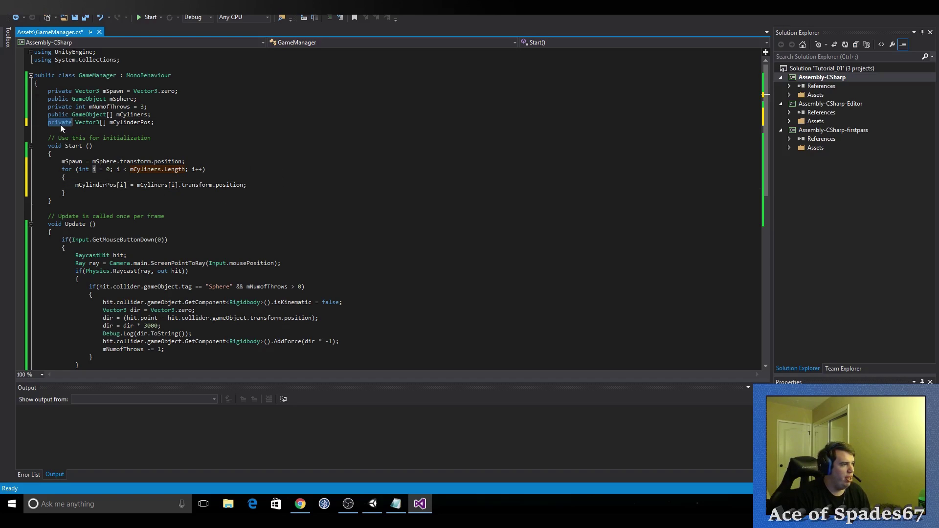
{"action": "type", "text": "pu"}
{"action": "key", "text": "Tab"}
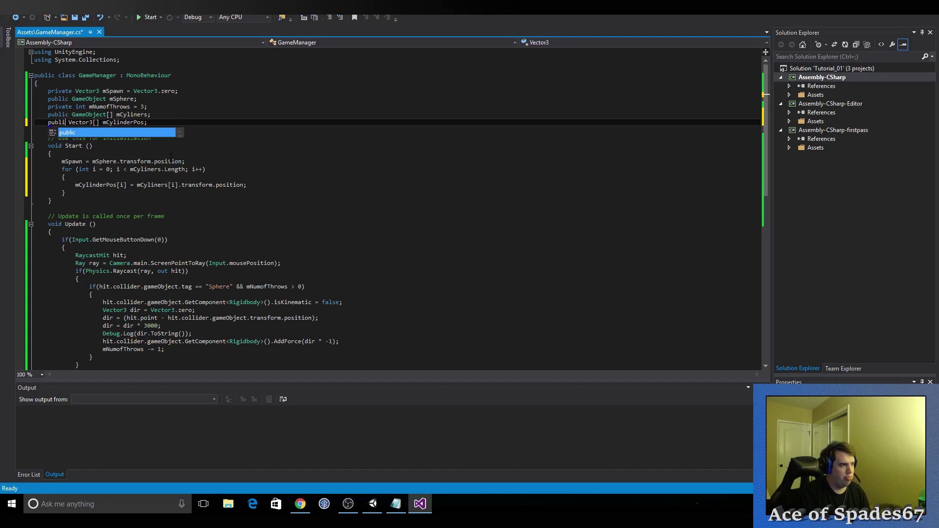
{"action": "left_click", "coordinate": [188, 169]}
{"action": "key", "text": "ctrl+s"}
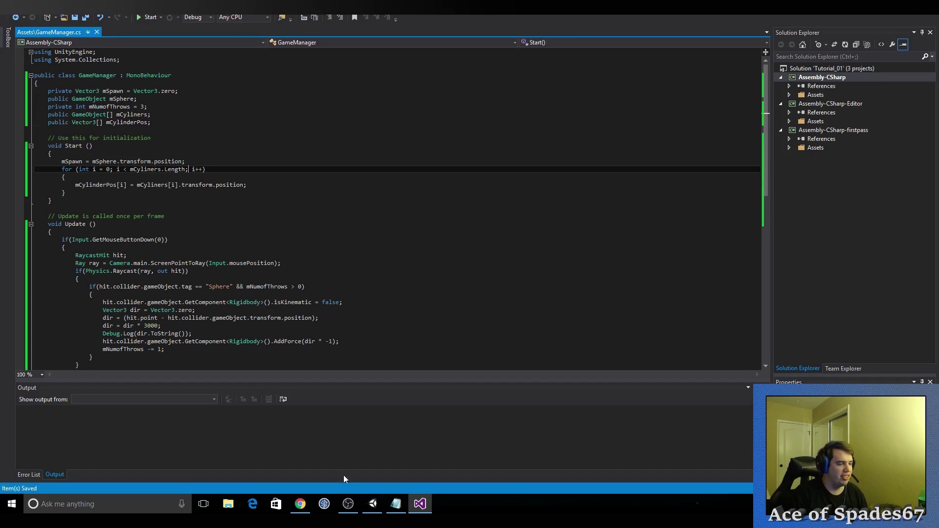
Step: In Unity, set gameManager's Cylinder Pos array size to 6 outside Play mode
{"action": "left_click", "coordinate": [372, 503]}
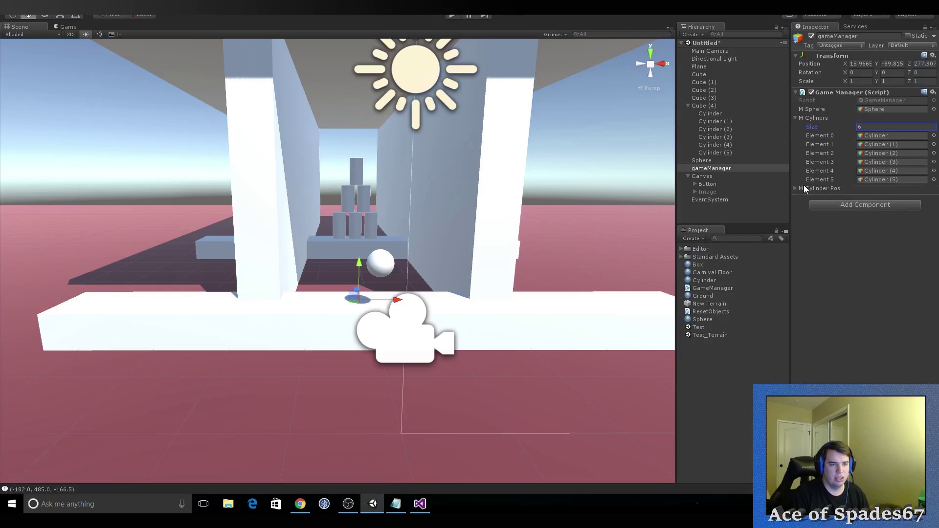
{"action": "left_click", "coordinate": [797, 187]}
{"action": "left_click", "coordinate": [458, 18]}
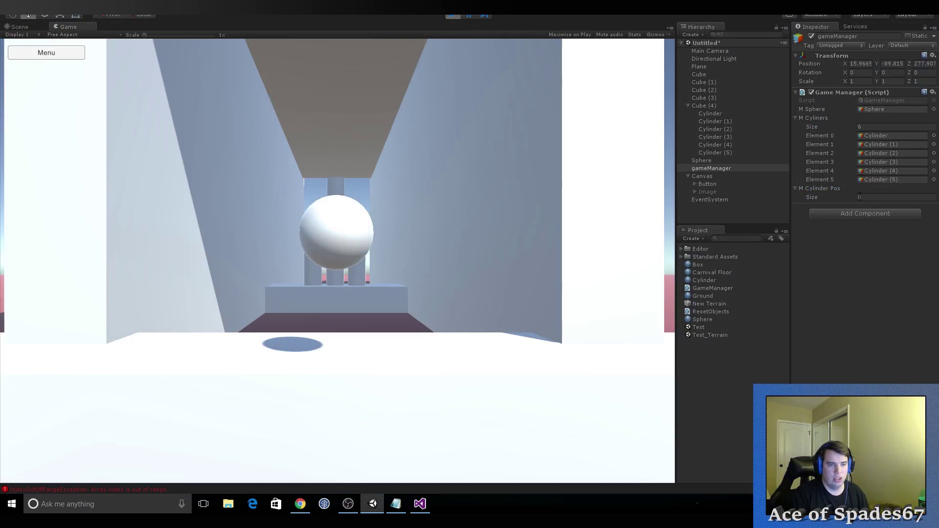
{"action": "left_click", "coordinate": [871, 198]}
{"action": "type", "text": "6"}
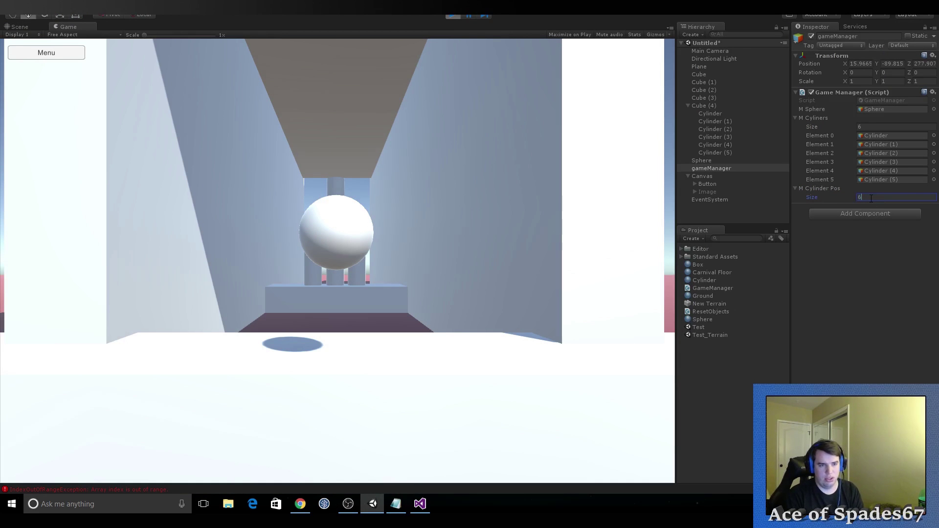
{"action": "key", "text": "Return"}
{"action": "left_click", "coordinate": [452, 15]}
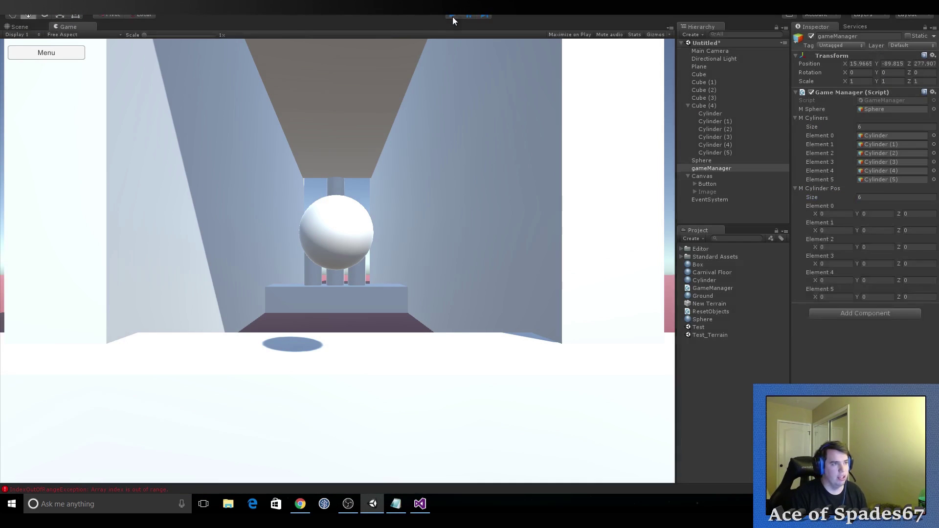
{"action": "left_click", "coordinate": [873, 196]}
{"action": "type", "text": "6"}
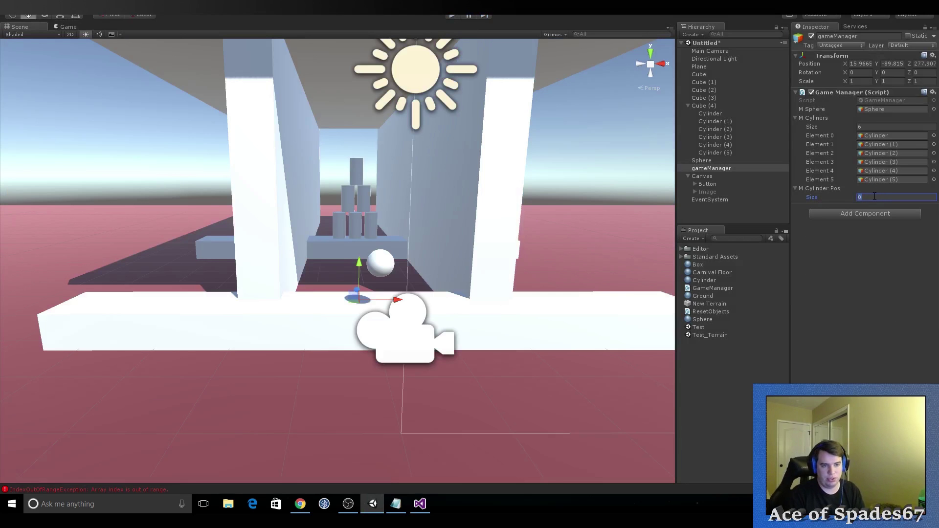
{"action": "key", "text": "Return"}
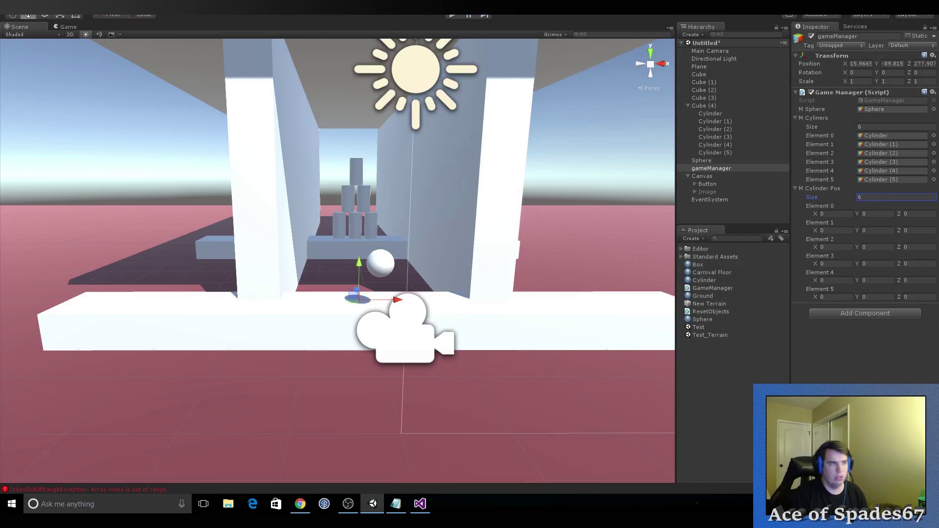
Step: Playtest to check that Cylinder Pos fills with the cylinders' positions, then stop and return to Visual Studio
{"action": "left_click", "coordinate": [452, 16]}
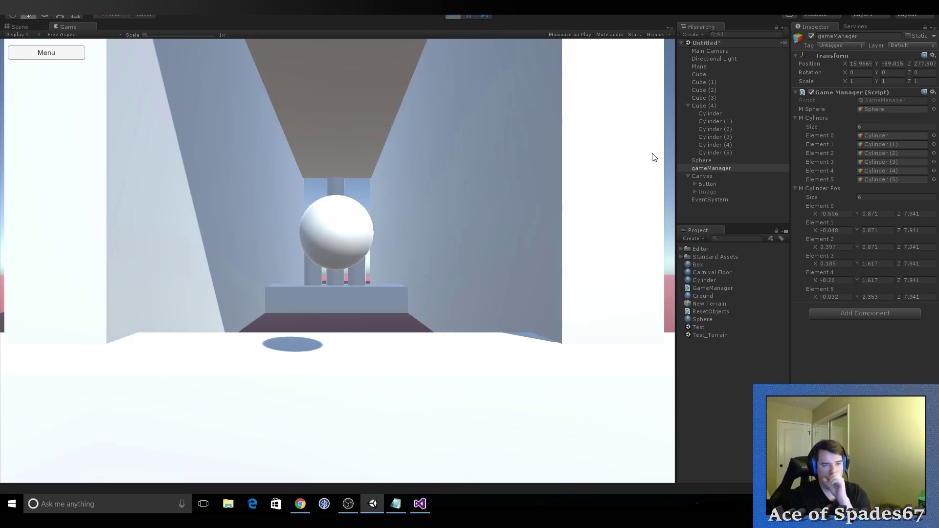
{"action": "left_click", "coordinate": [716, 114]}
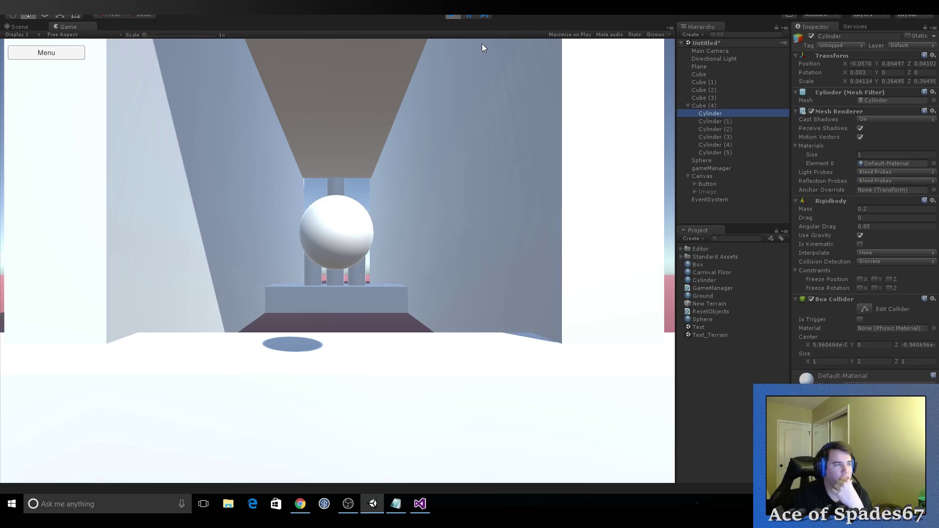
{"action": "left_click", "coordinate": [714, 166]}
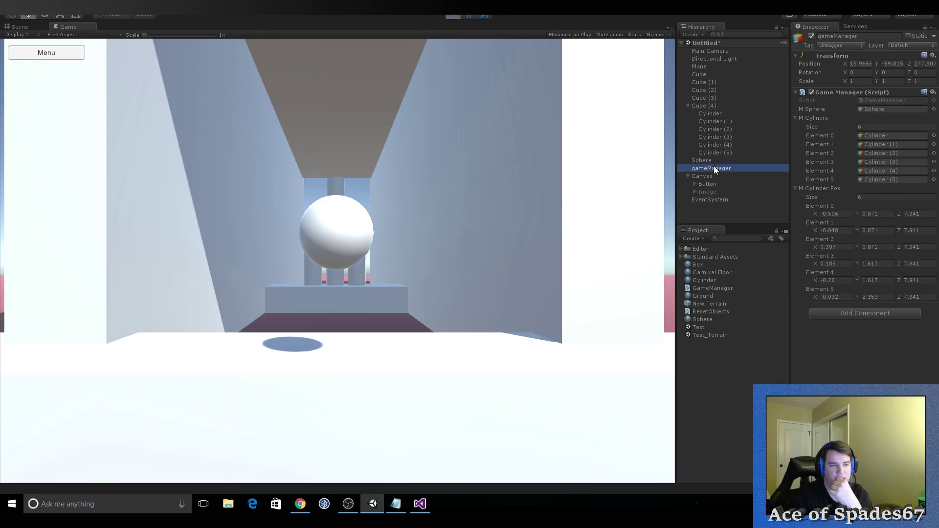
{"action": "left_click", "coordinate": [708, 114]}
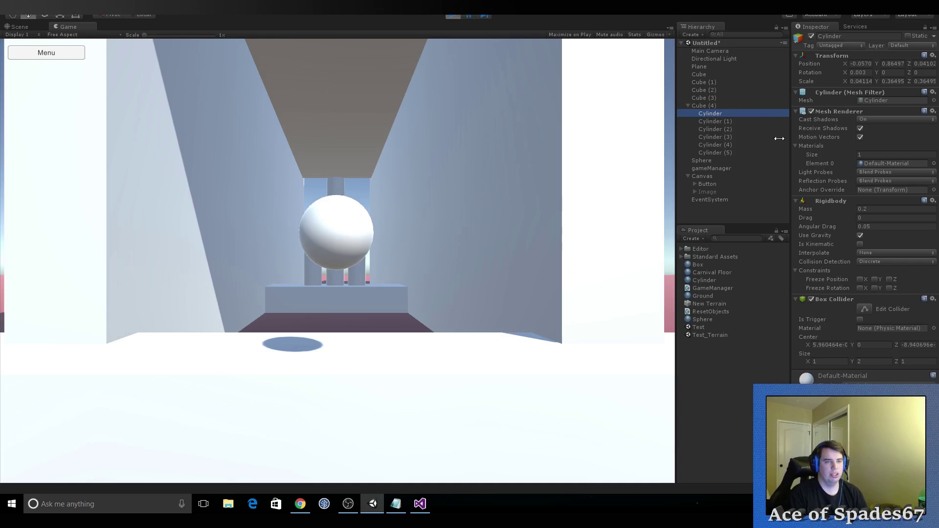
{"action": "left_click", "coordinate": [452, 16]}
{"action": "left_click", "coordinate": [420, 504]}
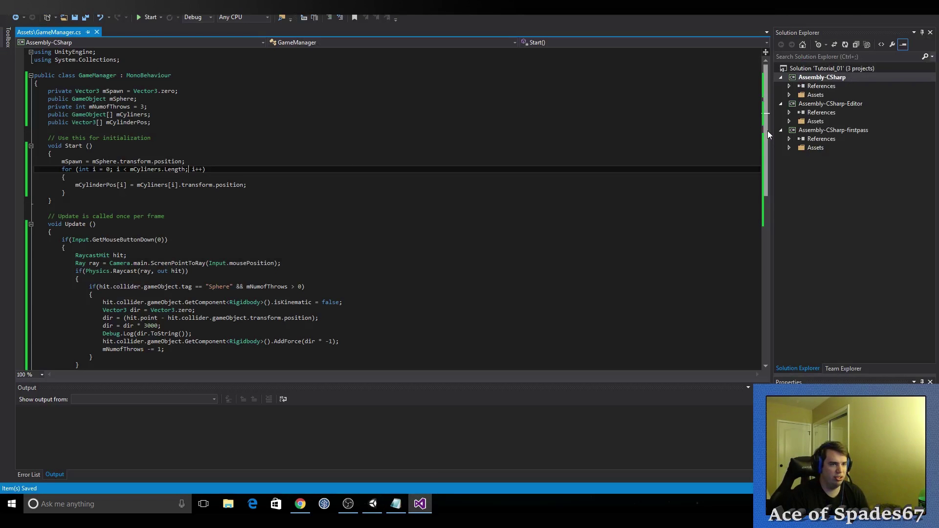
Step: Add a for loop over mCyliners.Length below the isKinematic line in ResetGame
{"action": "scroll", "coordinate": [767, 143], "scroll_direction": "down", "scroll_amount": 1}
{"action": "scroll", "coordinate": [767, 144], "scroll_direction": "down", "scroll_amount": 4}
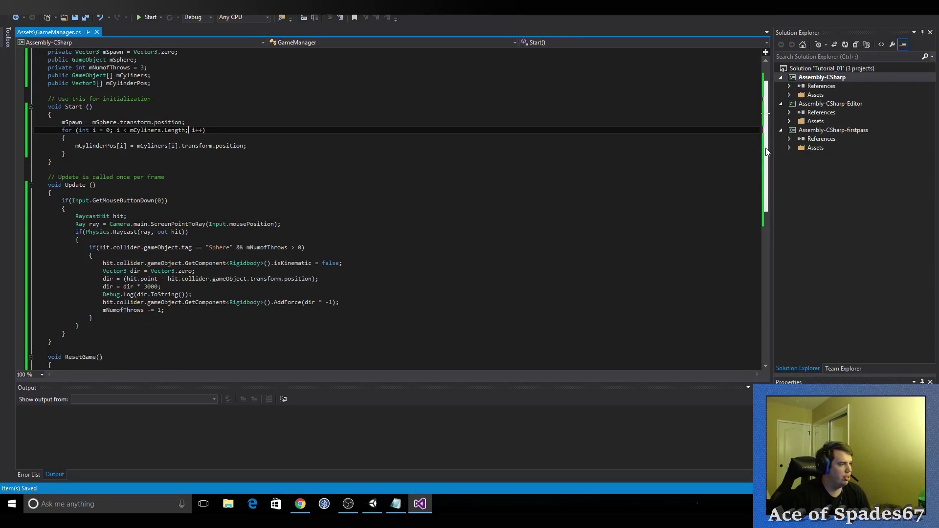
{"action": "left_click", "coordinate": [260, 309]}
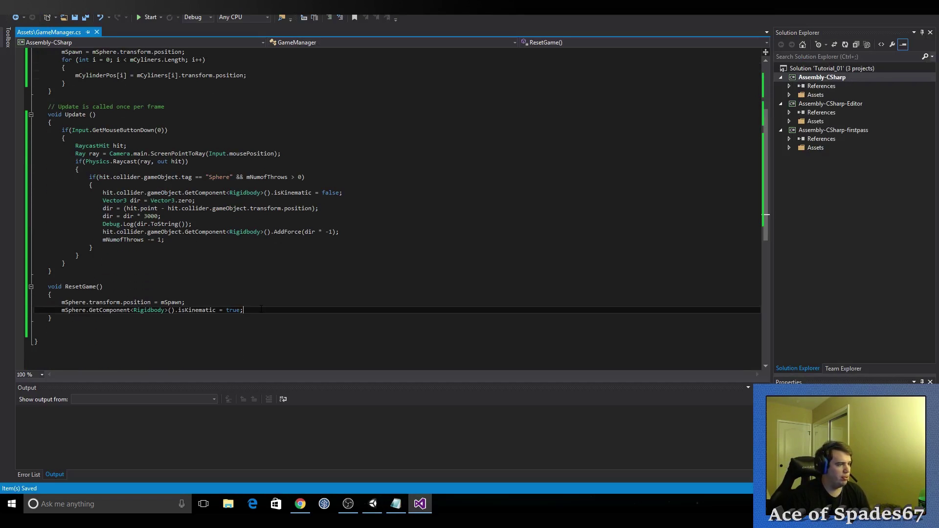
{"action": "key", "text": "Return"}
{"action": "type", "text": "for"}
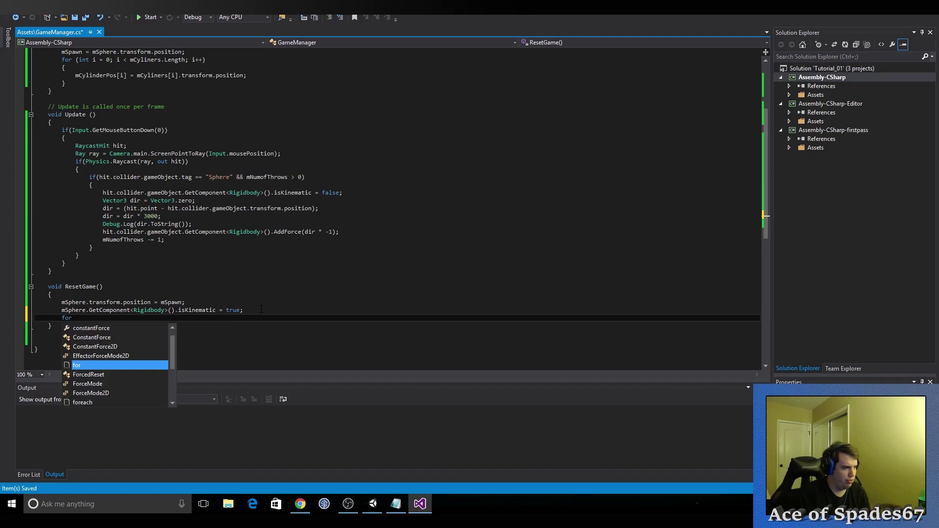
{"action": "key", "text": "Tab"}
{"action": "key", "text": "Tab"}
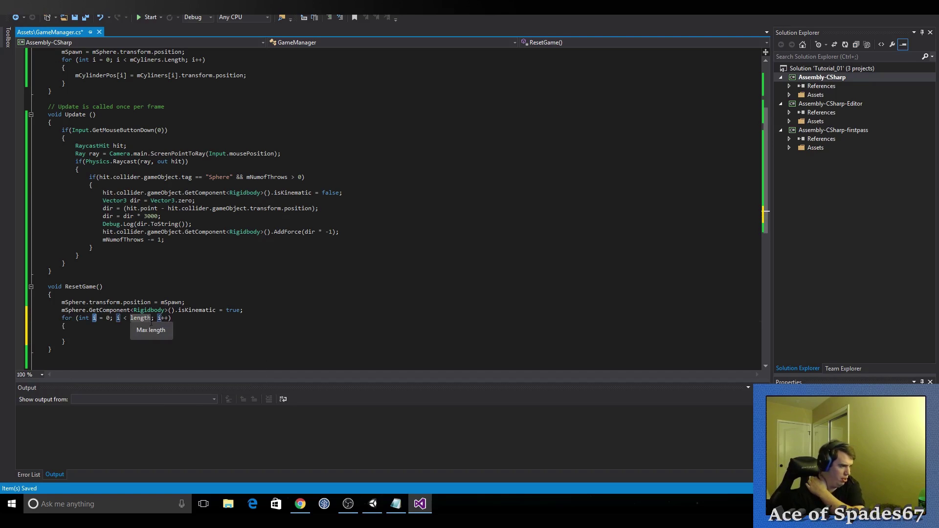
{"action": "key", "text": "Tab"}
{"action": "type", "text": "mc"}
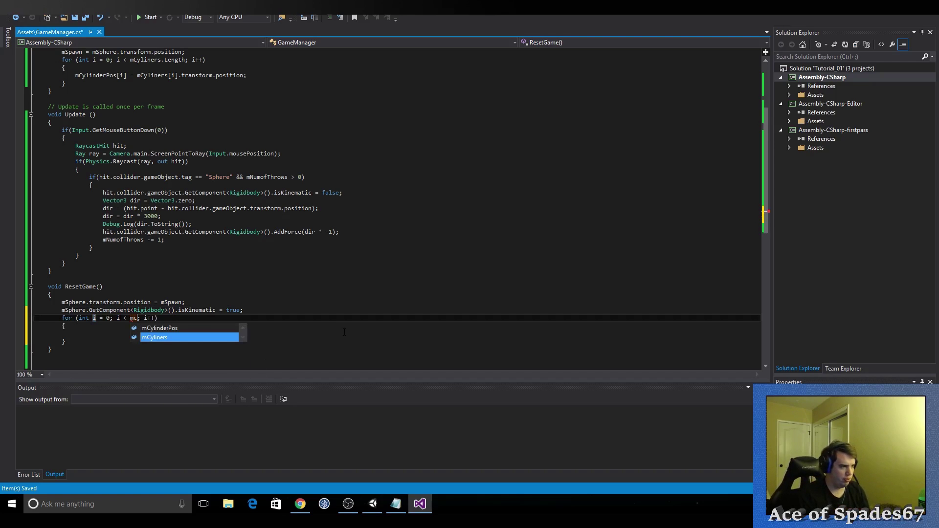
{"action": "key", "text": "Tab"}
{"action": "type", "text": ".le"}
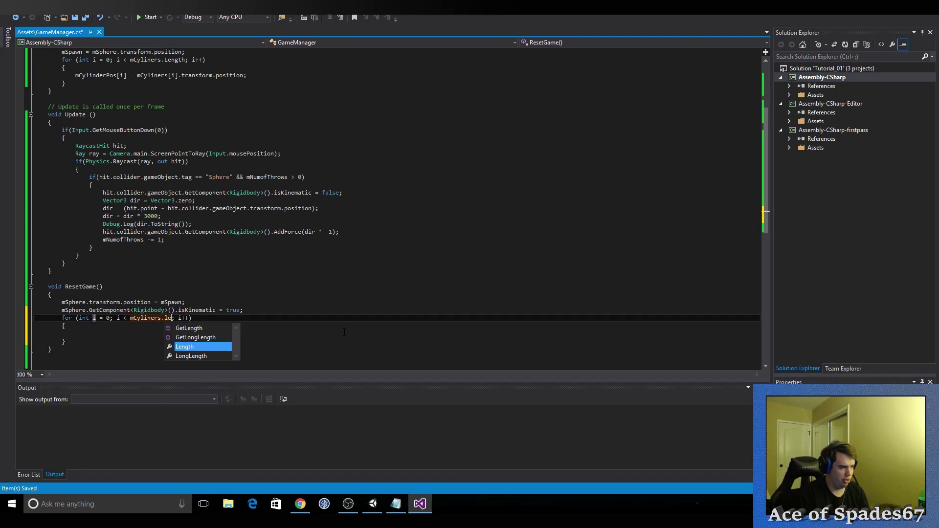
{"action": "key", "text": "Tab"}
{"action": "key", "text": "Return"}
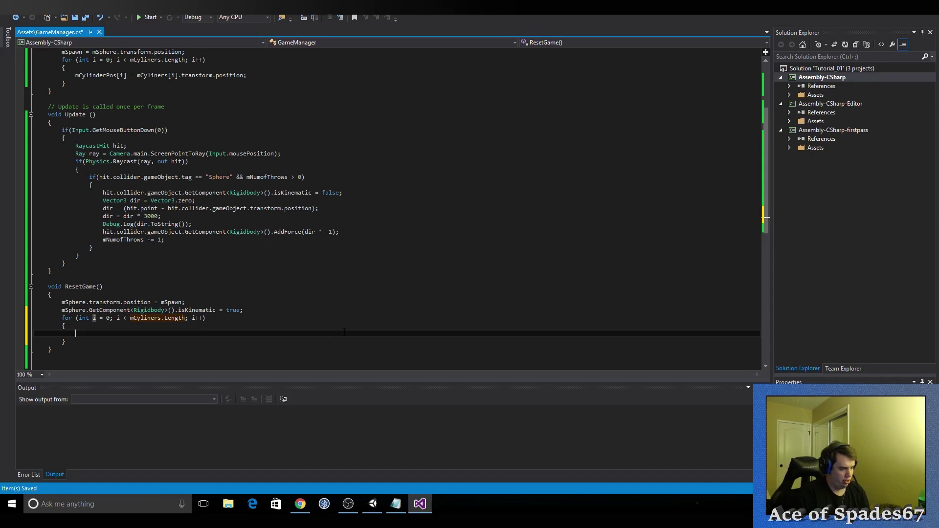
Step: Write the loop body mCyliners[i].transform.position = mCylinderPos[i]; using IntelliSense
{"action": "type", "text": "m"}
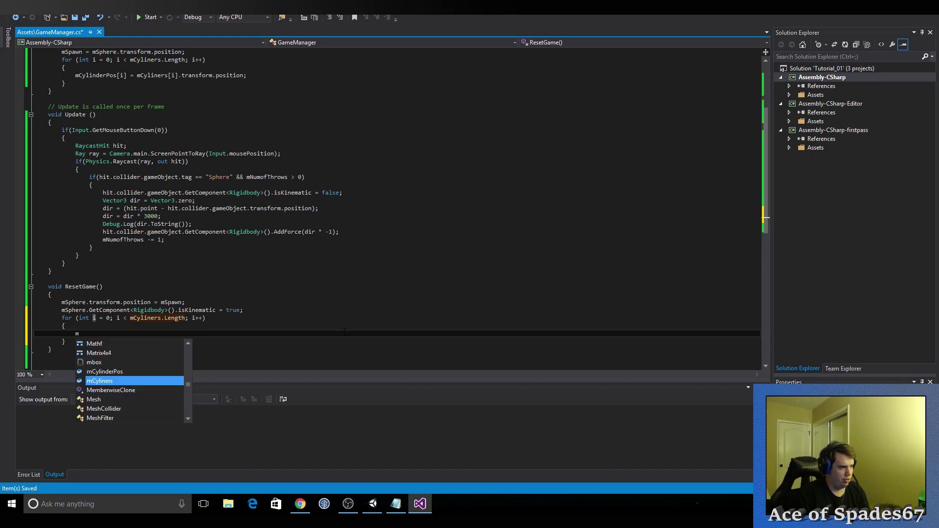
{"action": "type", "text": "c"}
{"action": "key", "text": "Tab"}
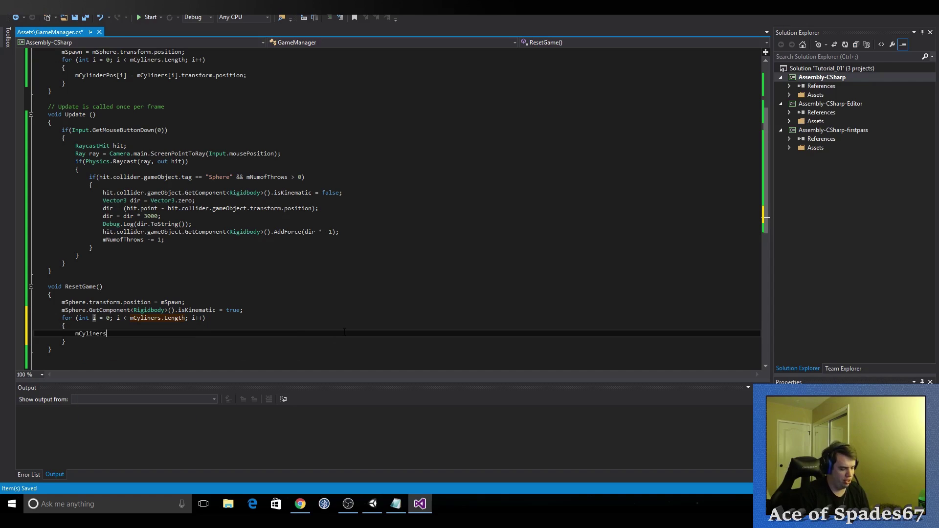
{"action": "type", "text": "[i"}
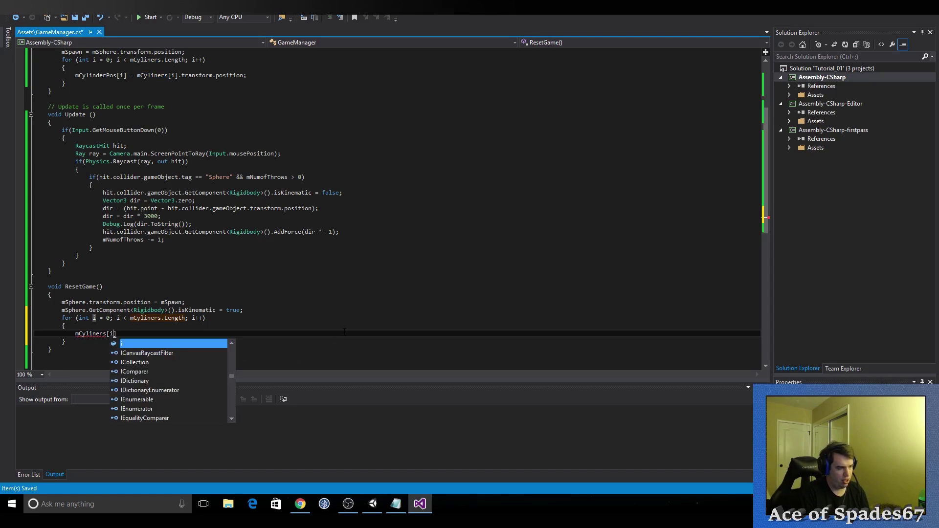
{"action": "type", "text": "].tr"}
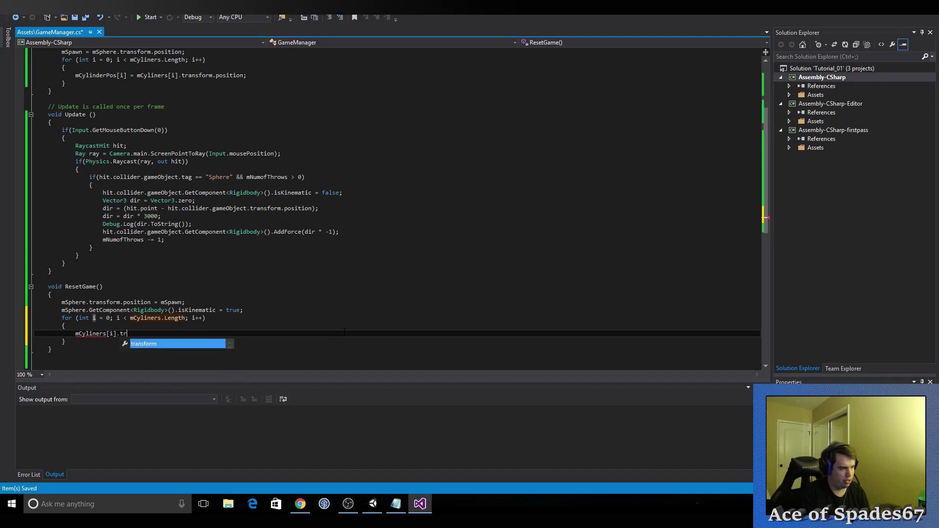
{"action": "key", "text": "Tab"}
{"action": "type", "text": ".p"}
{"action": "key", "text": "Tab"}
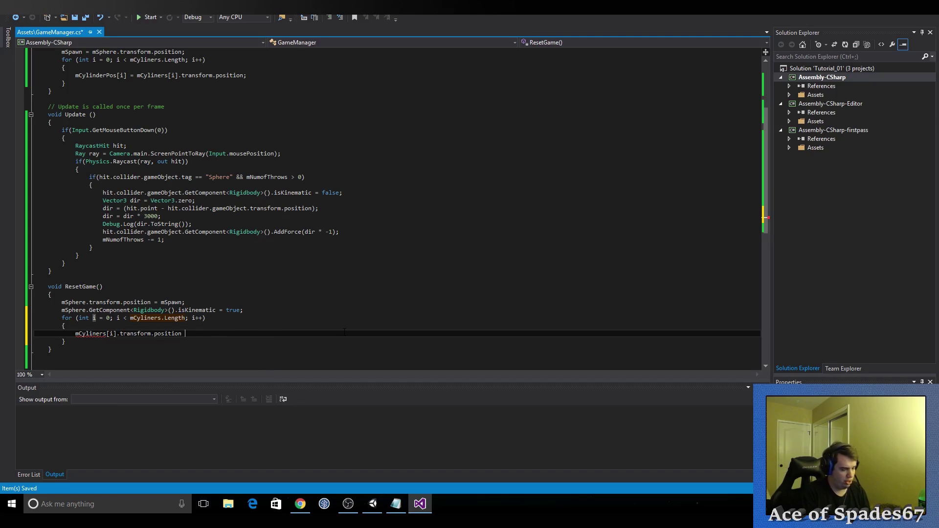
{"action": "type", "text": "mCy"}
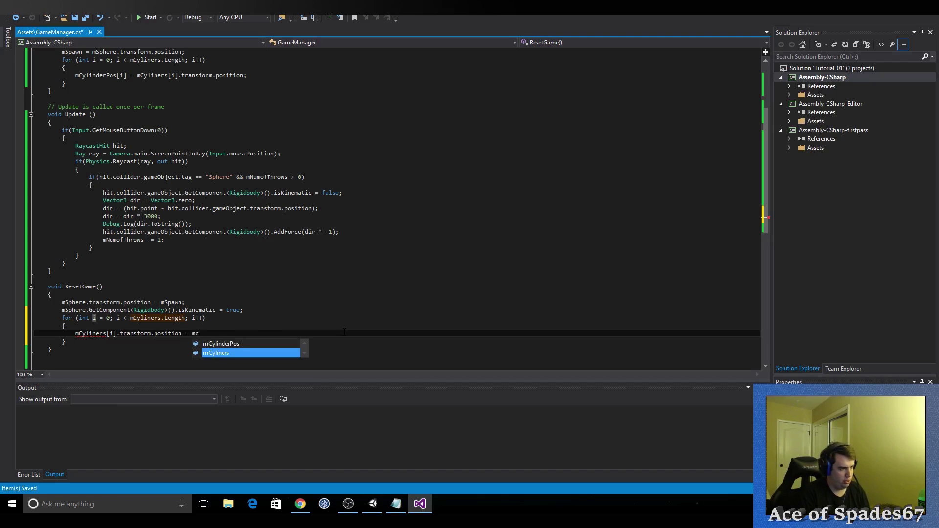
{"action": "key", "text": "Up"}
{"action": "key", "text": "Tab"}
{"action": "type", "text": "["}
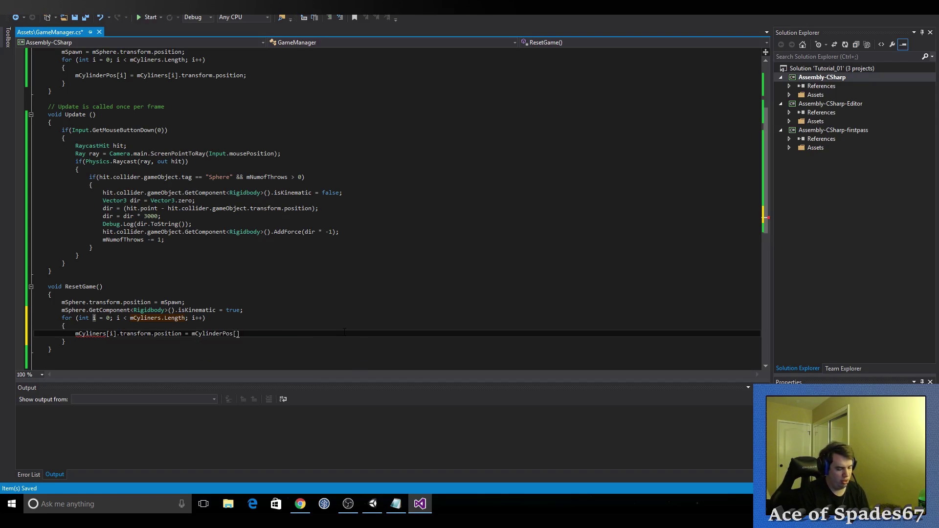
{"action": "type", "text": "i];"}
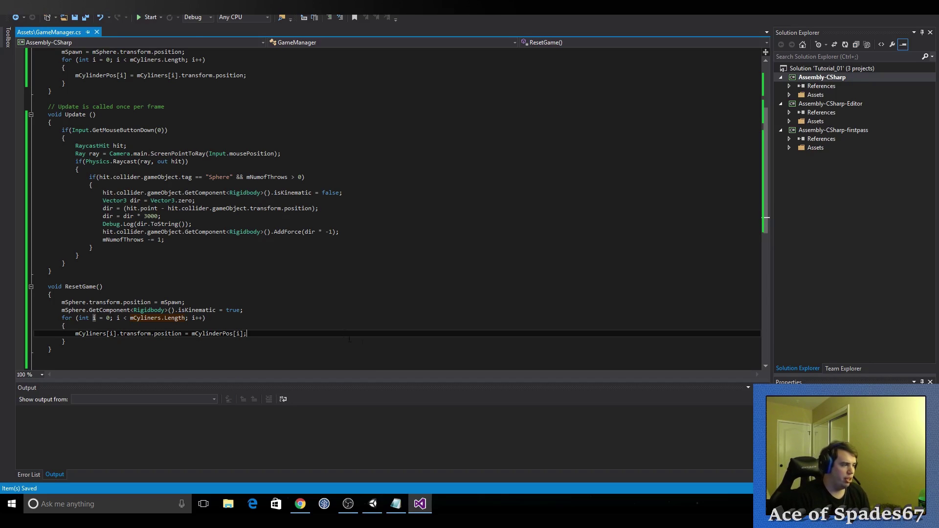
Step: Back in Unity, expand Image to show its buttons, bring the menu canvas into view, and select Image
{"action": "left_click", "coordinate": [372, 503]}
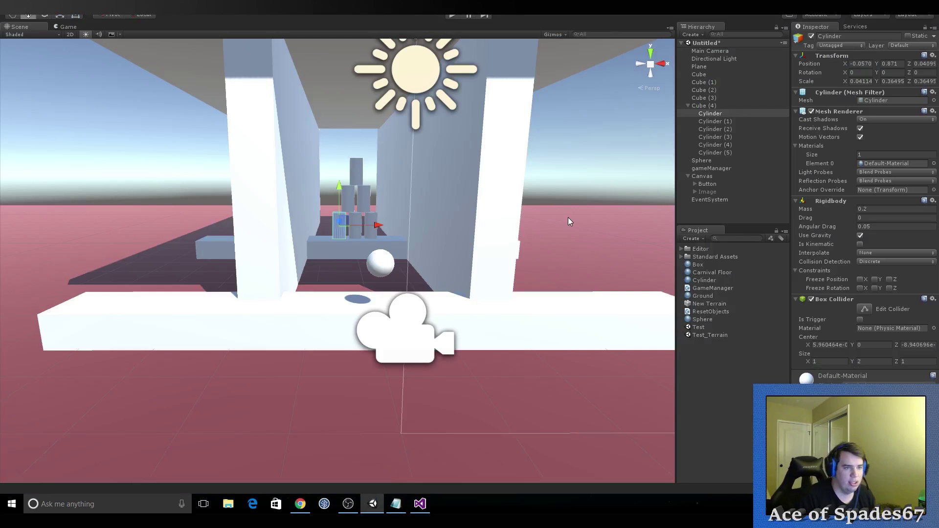
{"action": "left_click", "coordinate": [694, 191]}
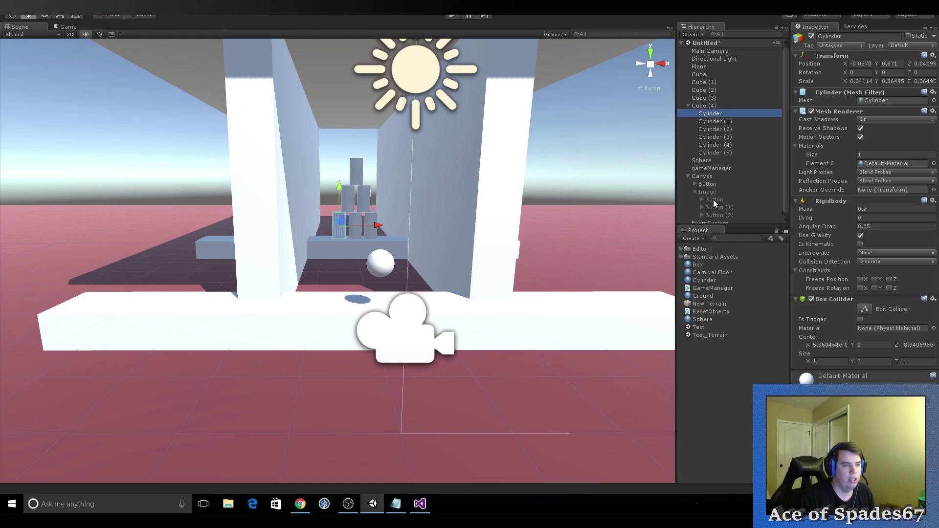
{"action": "double_click", "coordinate": [712, 200]}
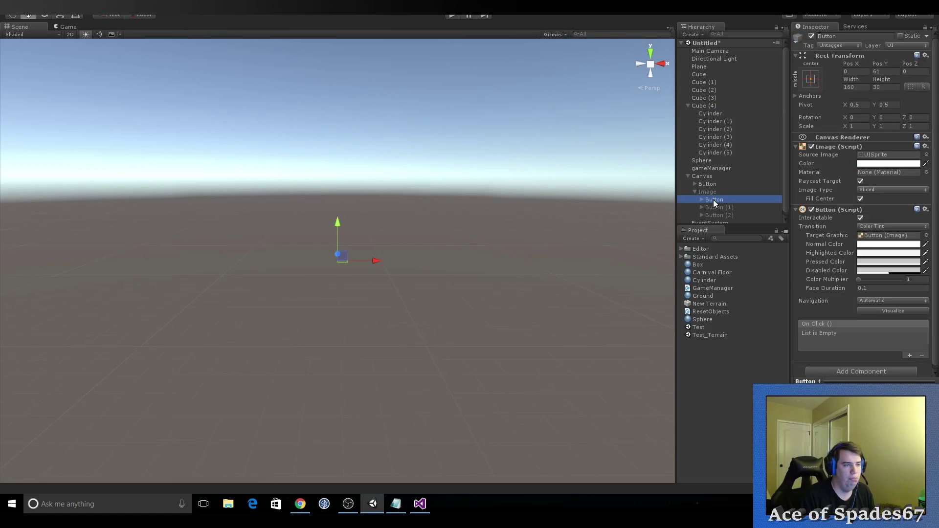
{"action": "mouse_move", "coordinate": [467, 240]}
{"action": "right_mouse_down"}
{"action": "mouse_move", "coordinate": [396, 178]}
{"action": "mouse_move", "coordinate": [457, 201]}
{"action": "mouse_move", "coordinate": [468, 225]}
{"action": "mouse_move", "coordinate": [469, 215]}
{"action": "right_mouse_up"}
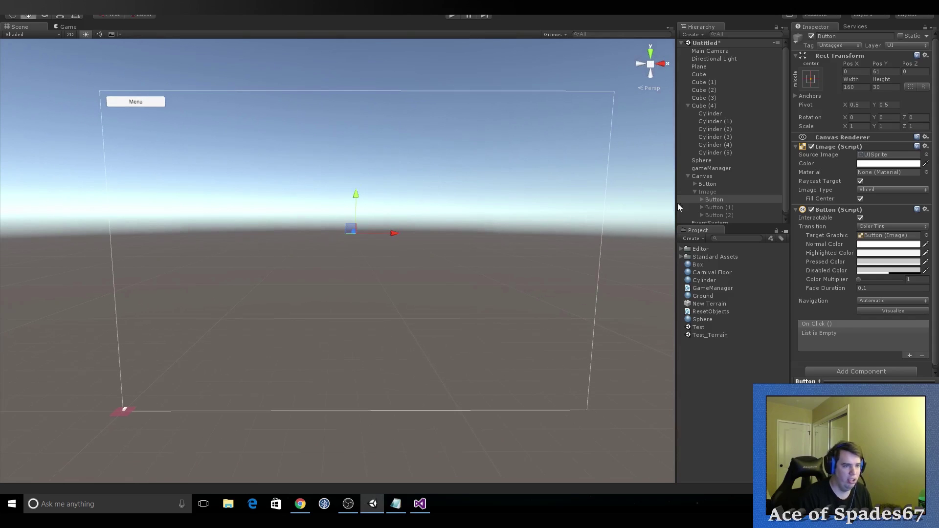
{"action": "left_click", "coordinate": [719, 192]}
Step: Activate the Image panel and rename its first button to Reset
{"action": "left_click", "coordinate": [810, 37]}
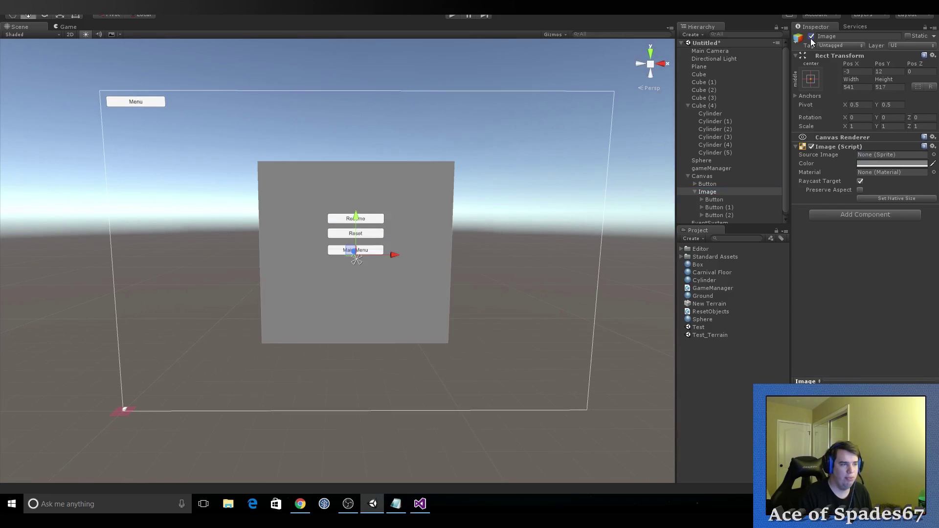
{"action": "left_click", "coordinate": [714, 200]}
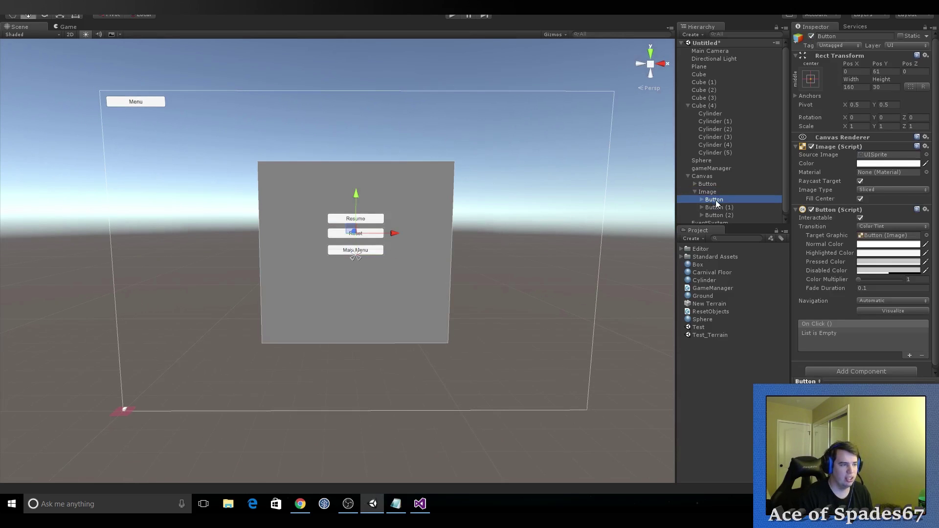
{"action": "left_click", "coordinate": [714, 200]}
{"action": "type", "text": "Re"}
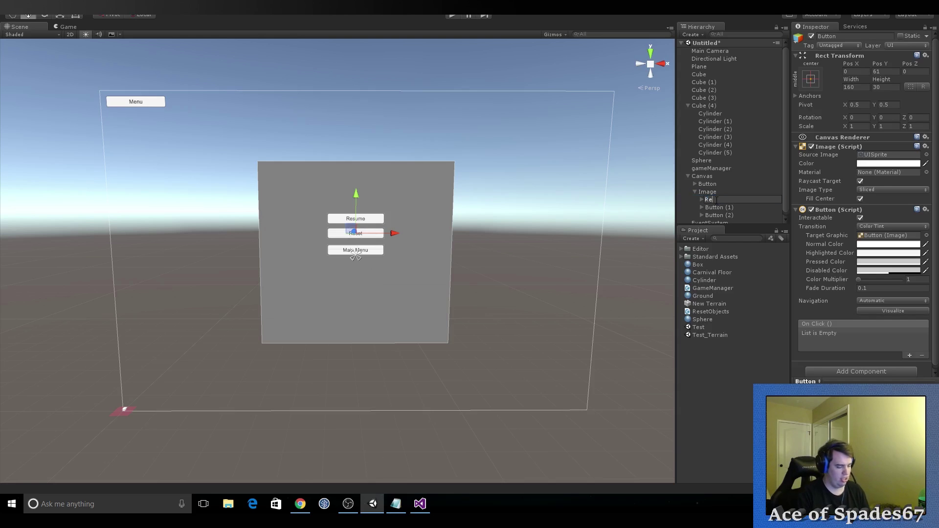
{"action": "type", "text": "set"}
{"action": "key", "text": "Return"}
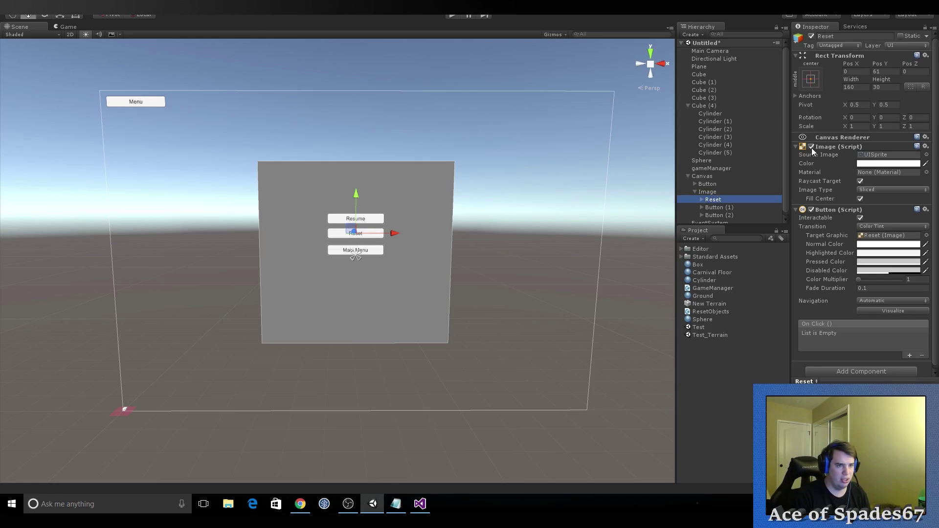
{"action": "left_click", "coordinate": [811, 39]}
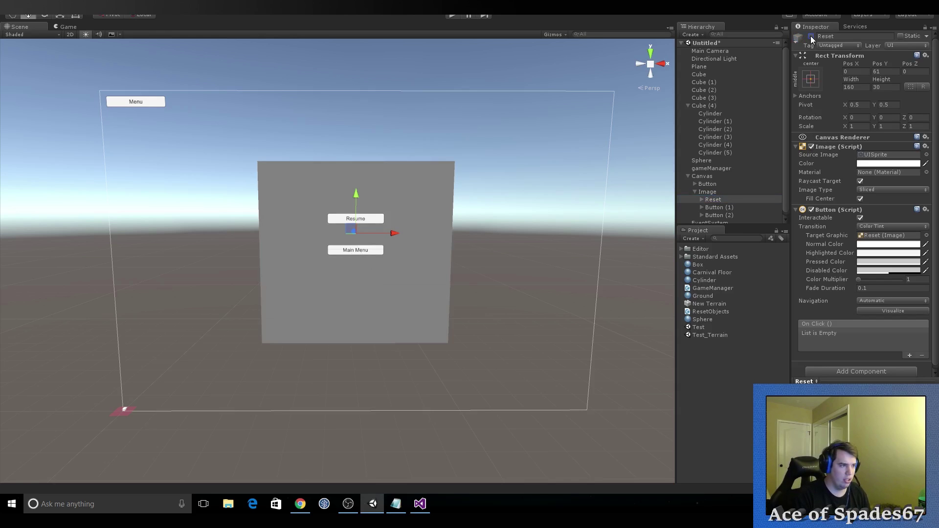
Step: Rename Button (1) to Resume and Button (2) to MainMenu
{"action": "left_click", "coordinate": [722, 209]}
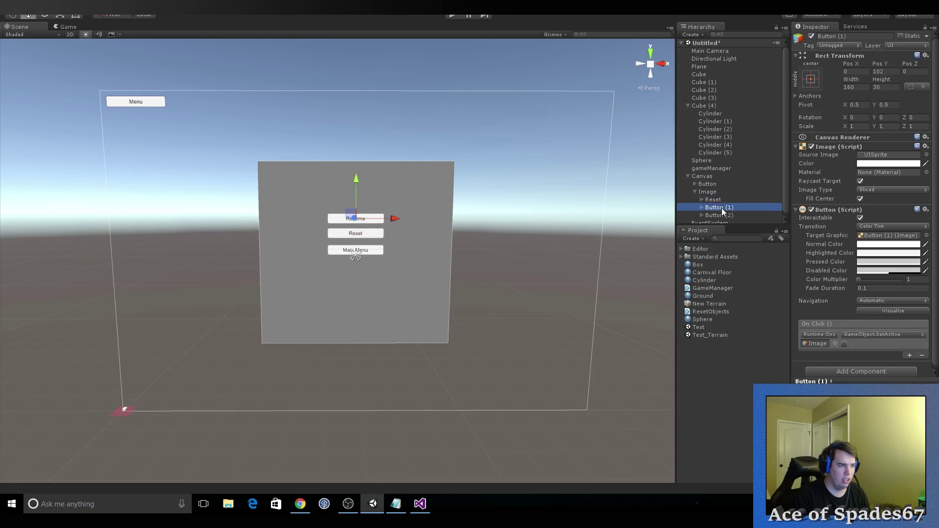
{"action": "key", "text": "F2"}
{"action": "type", "text": "Resum"}
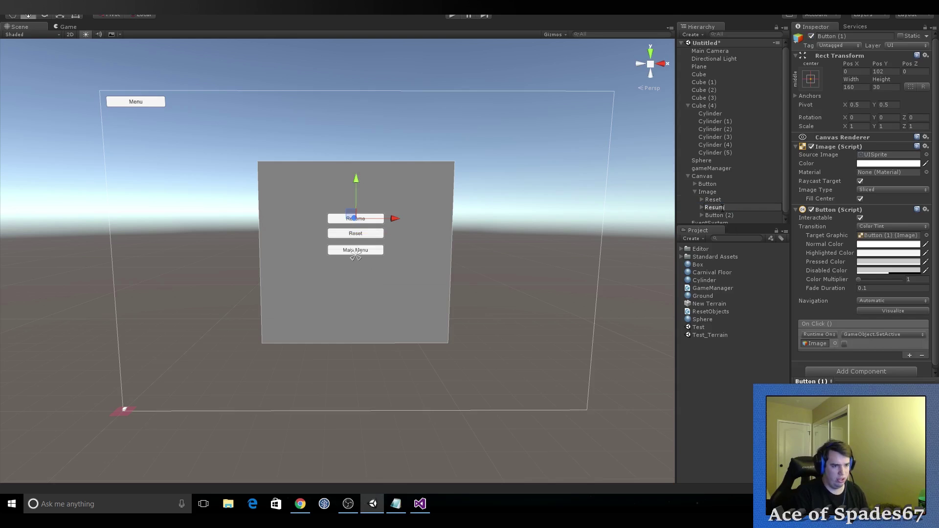
{"action": "type", "text": "e"}
{"action": "key", "text": "Return"}
{"action": "left_click", "coordinate": [720, 216]}
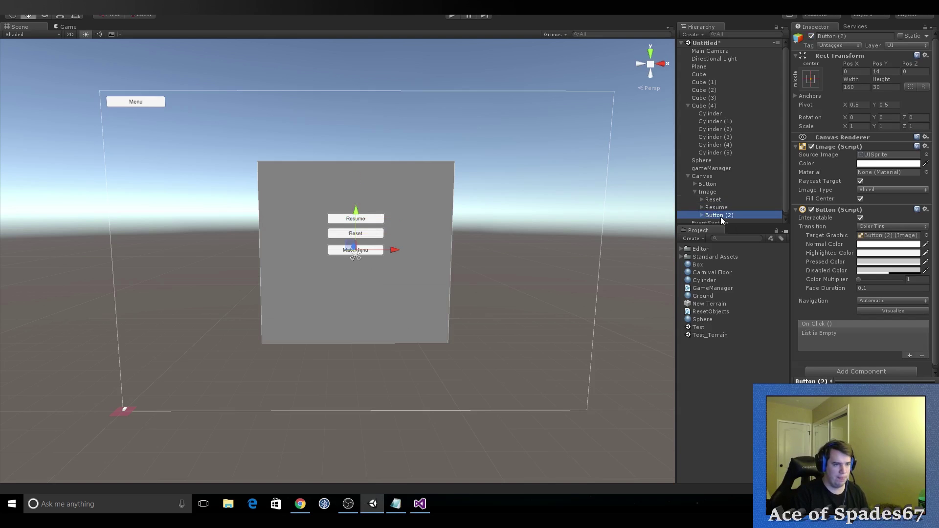
{"action": "key", "text": "F2"}
{"action": "type", "text": "MainMenu"}
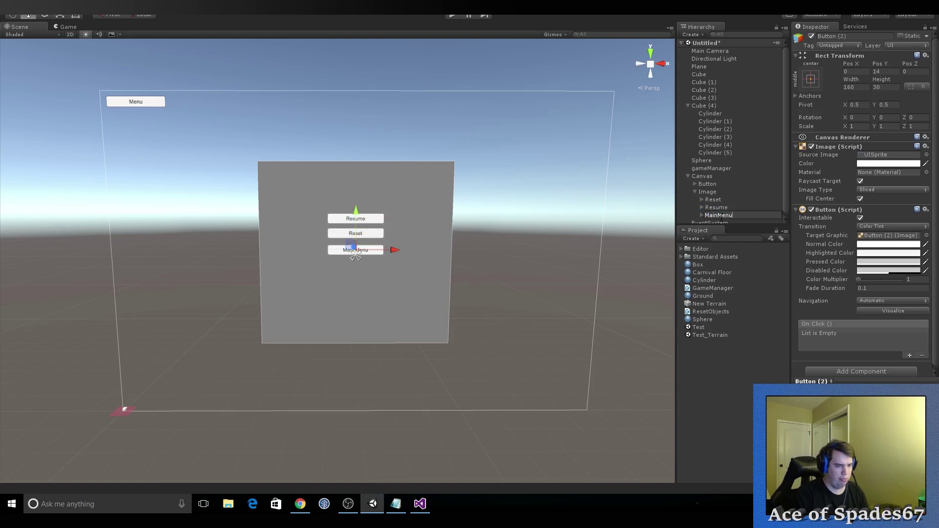
{"action": "key", "text": "Return"}
Step: Rename the canvas-level Button to Menu, then select the Image panel
{"action": "left_click", "coordinate": [706, 185]}
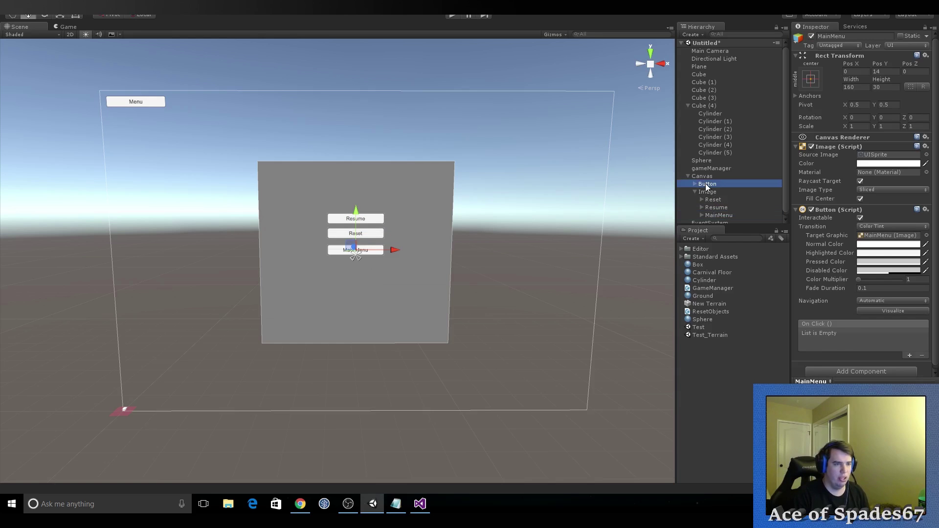
{"action": "key", "text": "F2"}
{"action": "type", "text": "M"}
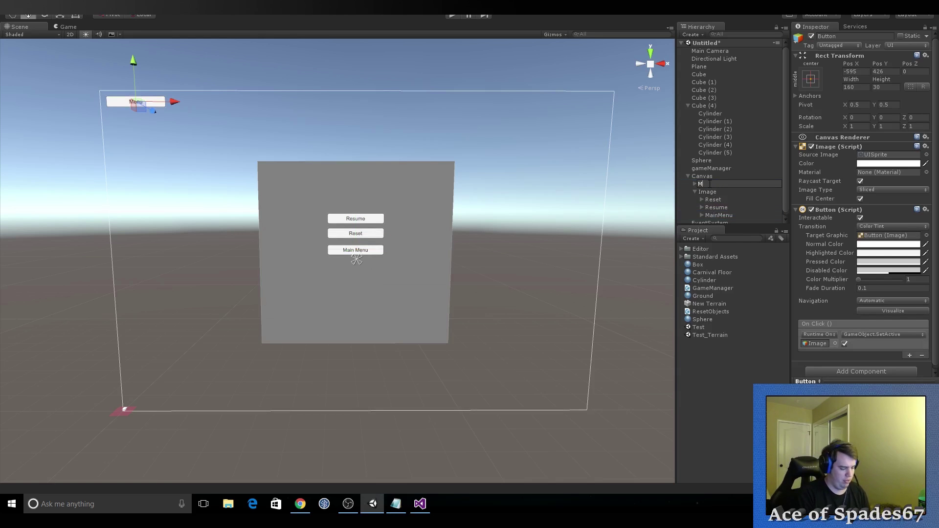
{"action": "type", "text": "enu"}
{"action": "key", "text": "Return"}
{"action": "left_click", "coordinate": [707, 191]}
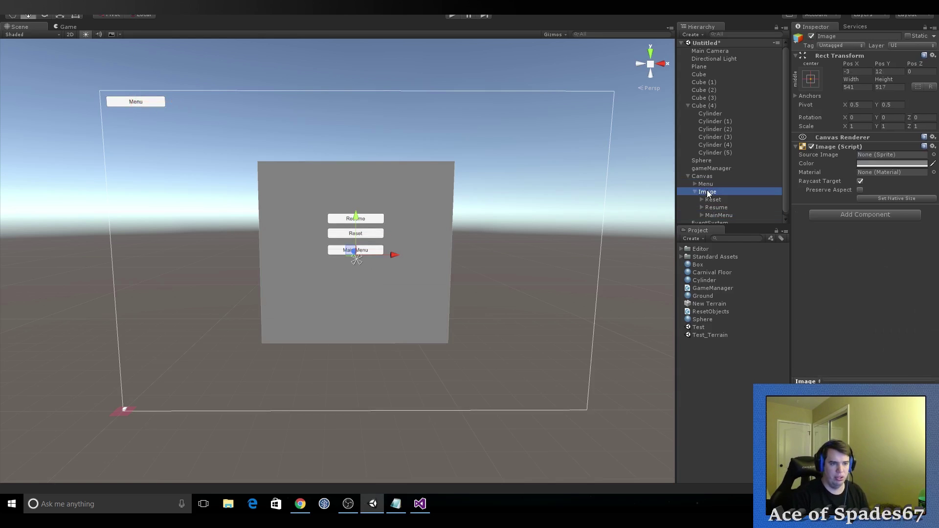
Step: Add a gameManager click action to the Reset button, finding ResetGame missing from the function list
{"action": "left_click", "coordinate": [811, 37]}
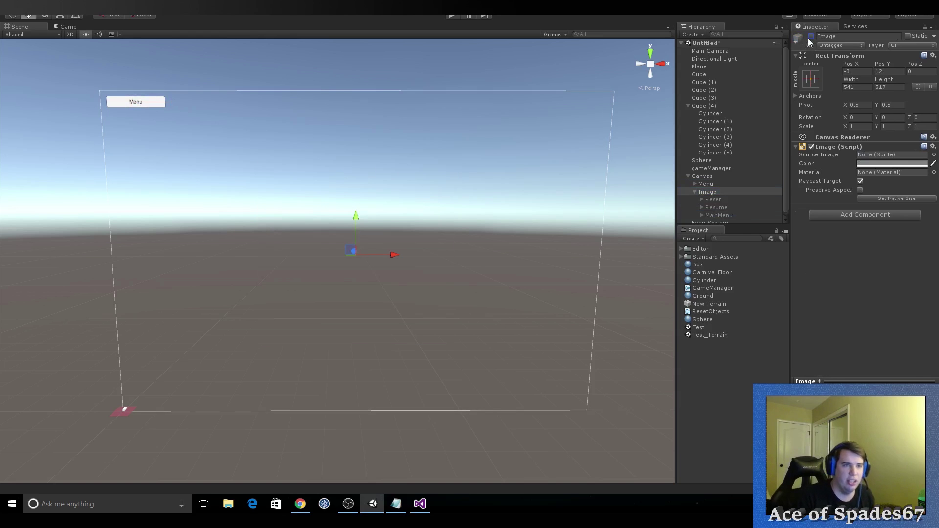
{"action": "left_click", "coordinate": [811, 37]}
{"action": "left_click", "coordinate": [717, 208]}
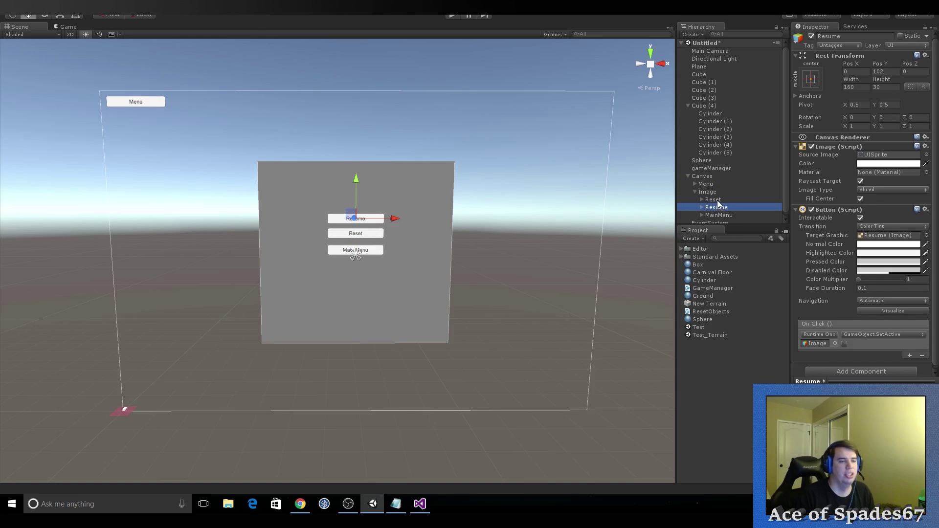
{"action": "left_click", "coordinate": [715, 200]}
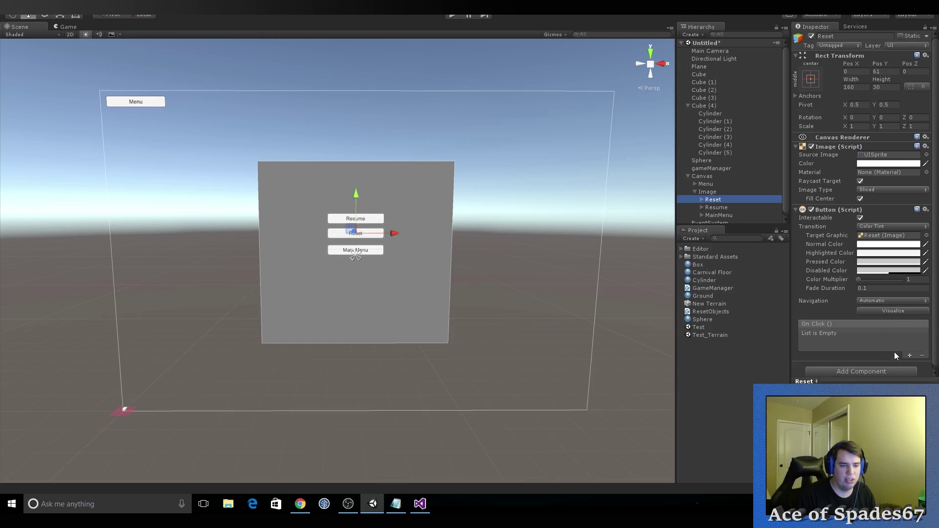
{"action": "left_click", "coordinate": [909, 355]}
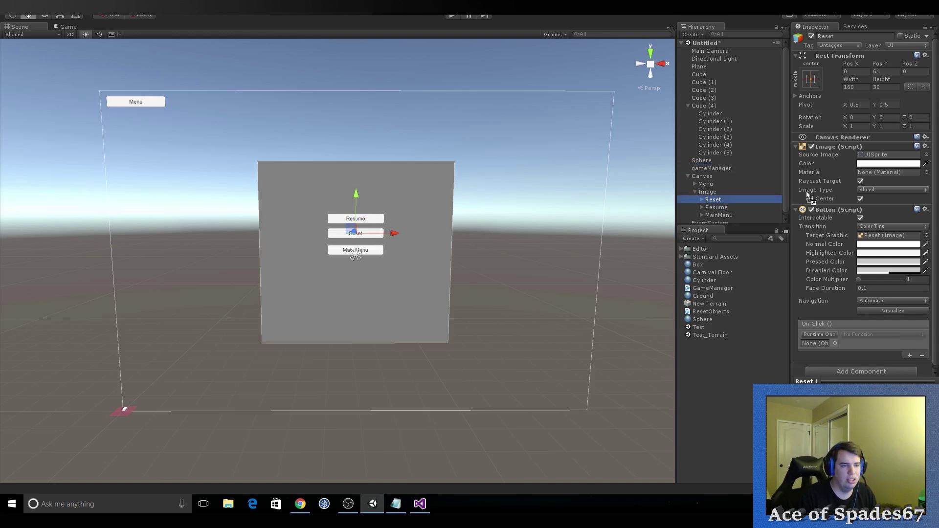
{"action": "left_click_drag", "start_coordinate": [807, 195], "coordinate": [819, 343]}
{"action": "left_click", "coordinate": [869, 335]}
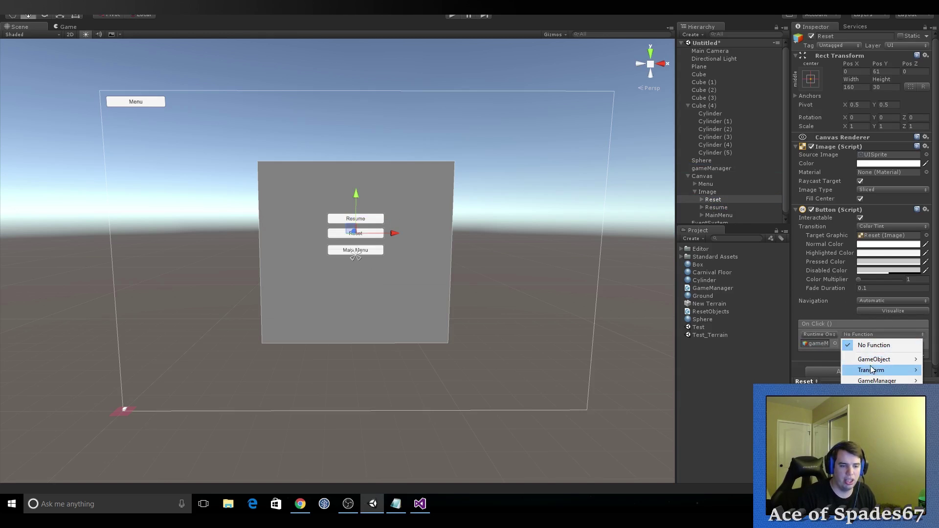
{"action": "mouse_move", "coordinate": [876, 381]}
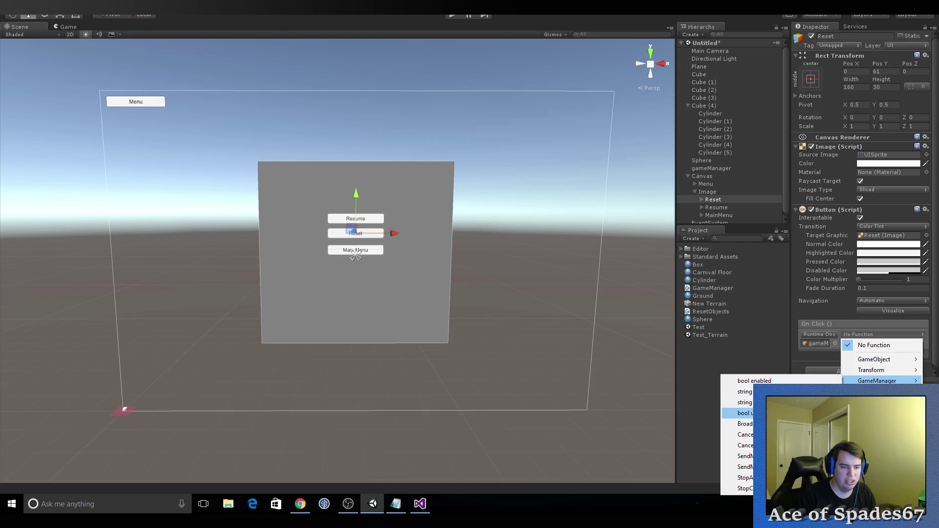
{"action": "mouse_move", "coordinate": [864, 364]}
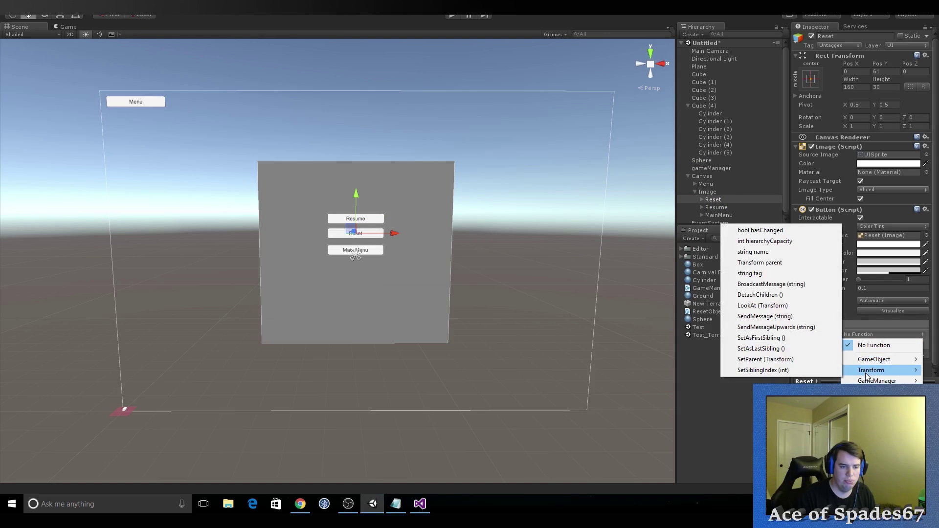
{"action": "left_click", "coordinate": [729, 418]}
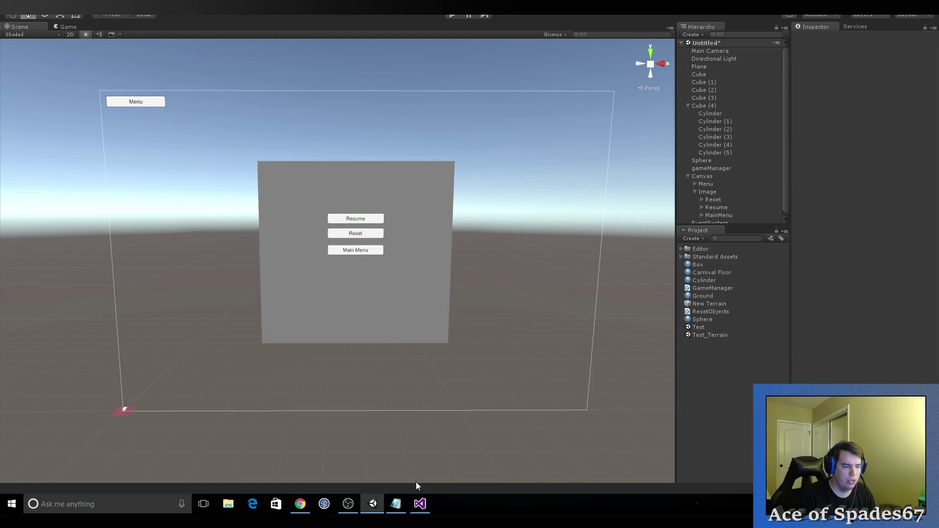
Step: Declare ResetGame public in GameManager.cs, save, and return to Unity
{"action": "left_click", "coordinate": [420, 501]}
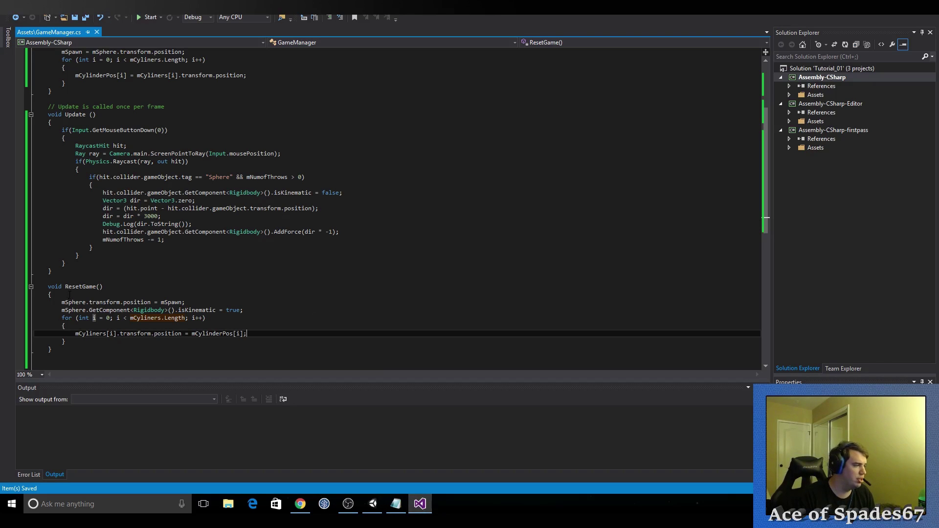
{"action": "left_click", "coordinate": [48, 286]}
{"action": "type", "text": "public"}
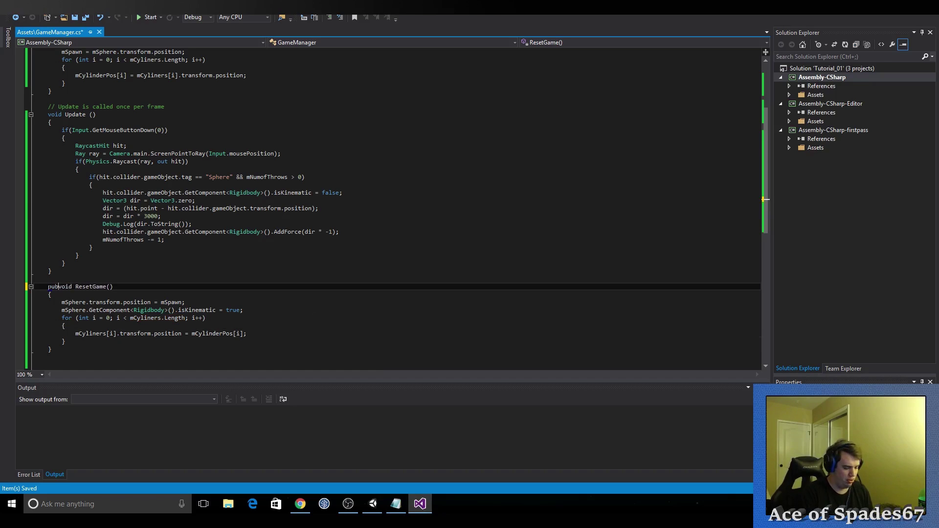
{"action": "key", "text": "ctrl+s"}
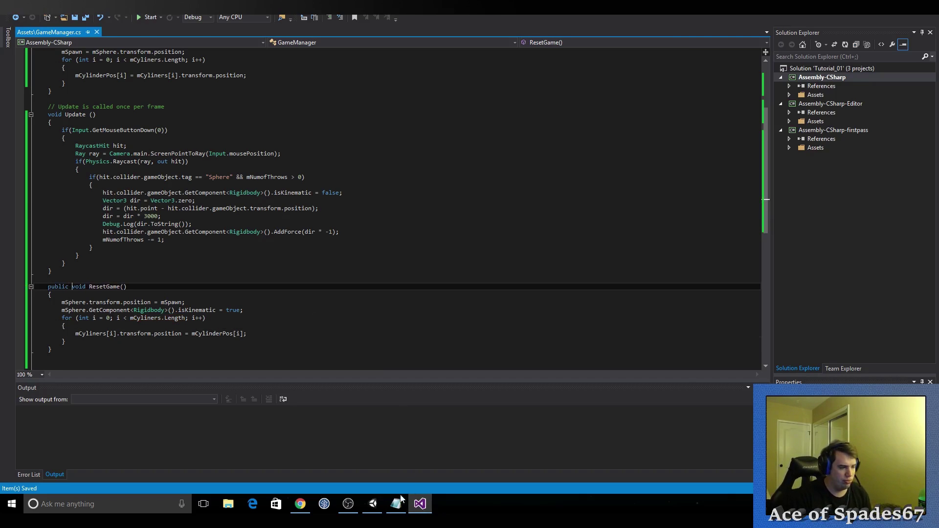
{"action": "left_click", "coordinate": [373, 503]}
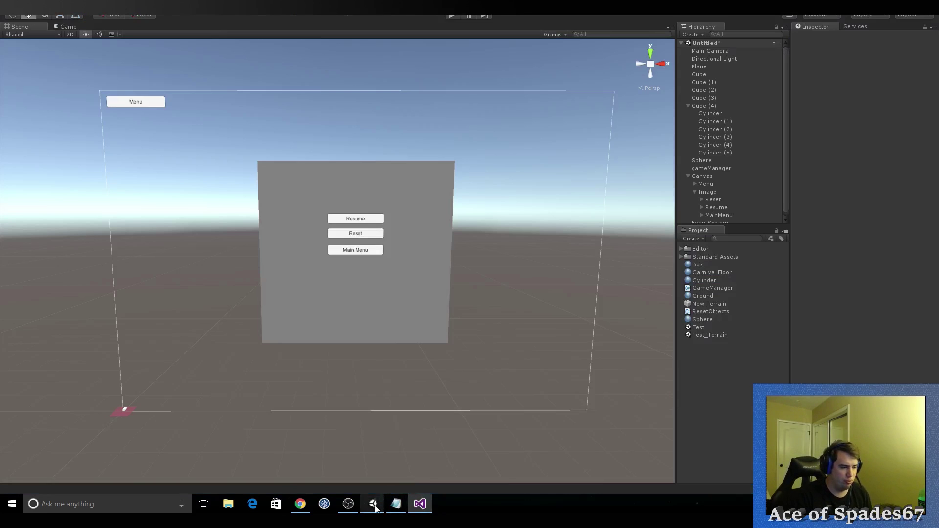
Step: Set the Reset button's On Click function to GameManager.ResetGame, then deactivate the Image panel
{"action": "left_click", "coordinate": [714, 198]}
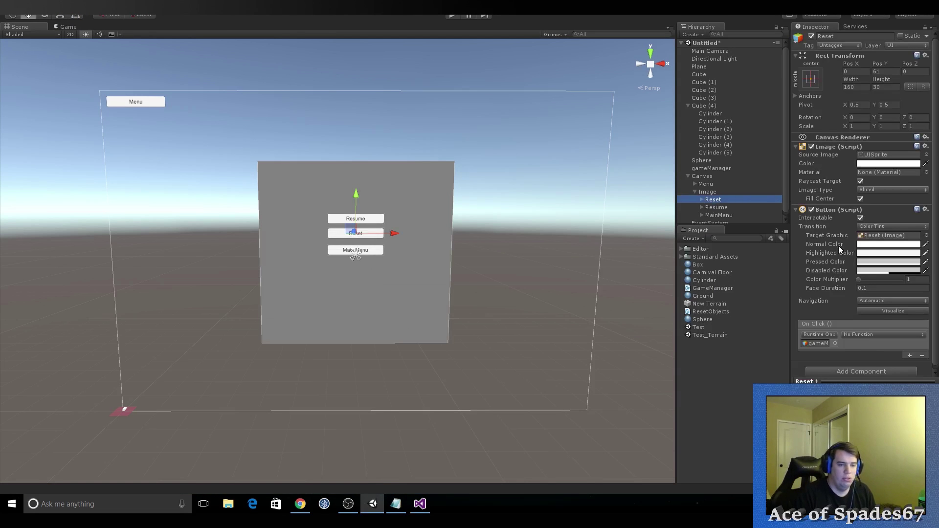
{"action": "left_click", "coordinate": [879, 335]}
{"action": "mouse_move", "coordinate": [881, 363]}
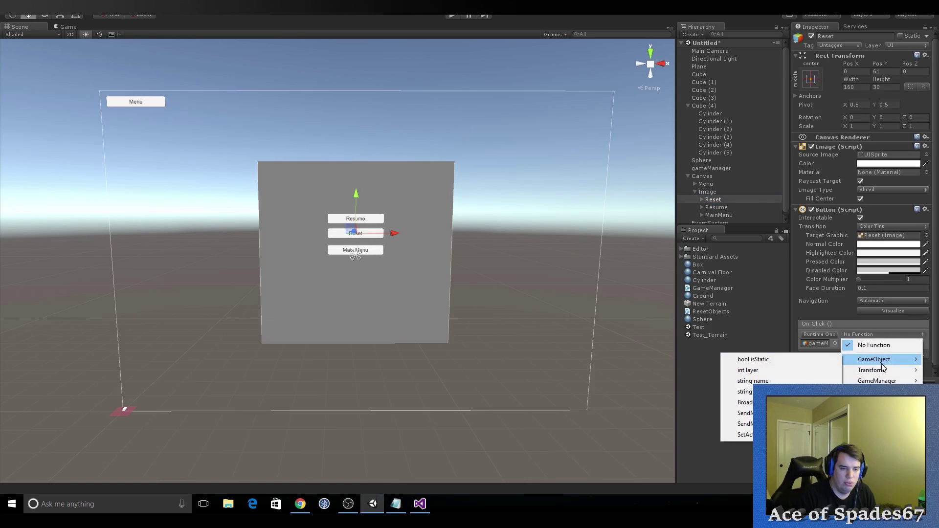
{"action": "mouse_move", "coordinate": [878, 381]}
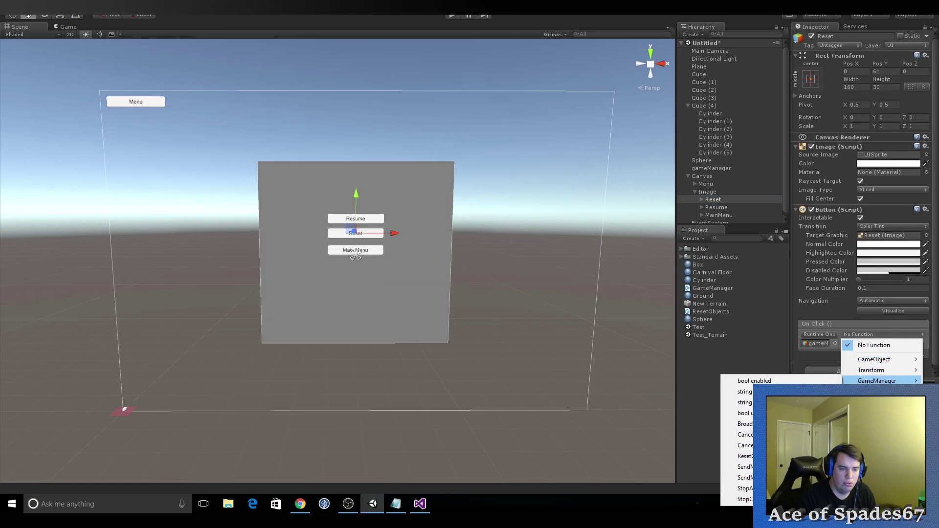
{"action": "left_click", "coordinate": [782, 456]}
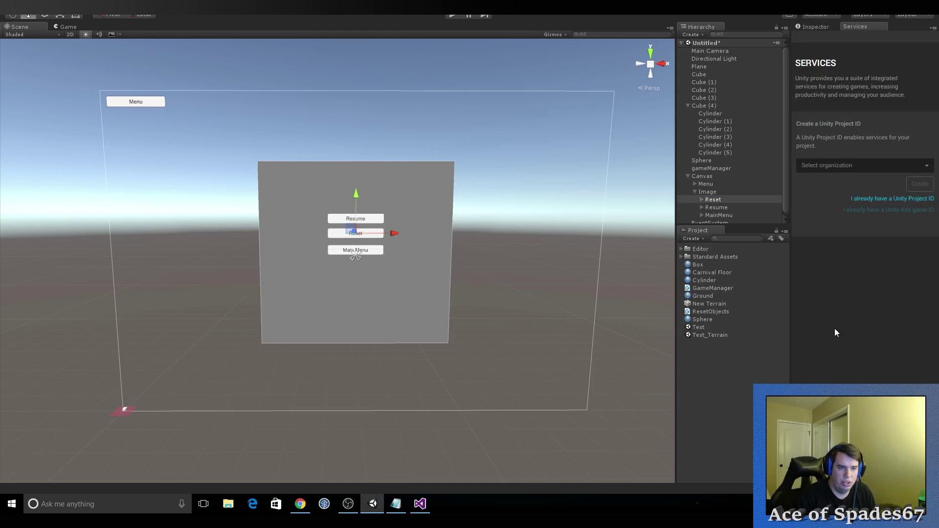
{"action": "left_click", "coordinate": [812, 27]}
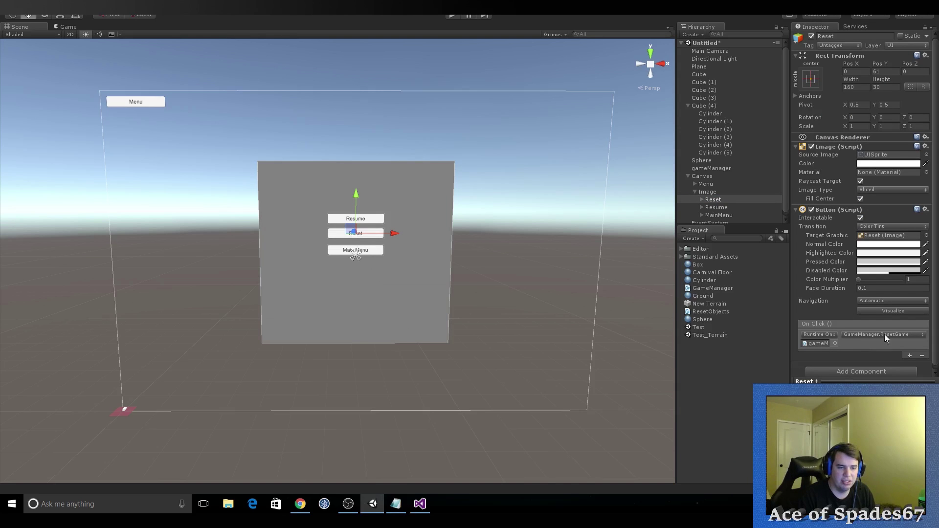
{"action": "left_click", "coordinate": [714, 192]}
{"action": "left_click", "coordinate": [811, 36]}
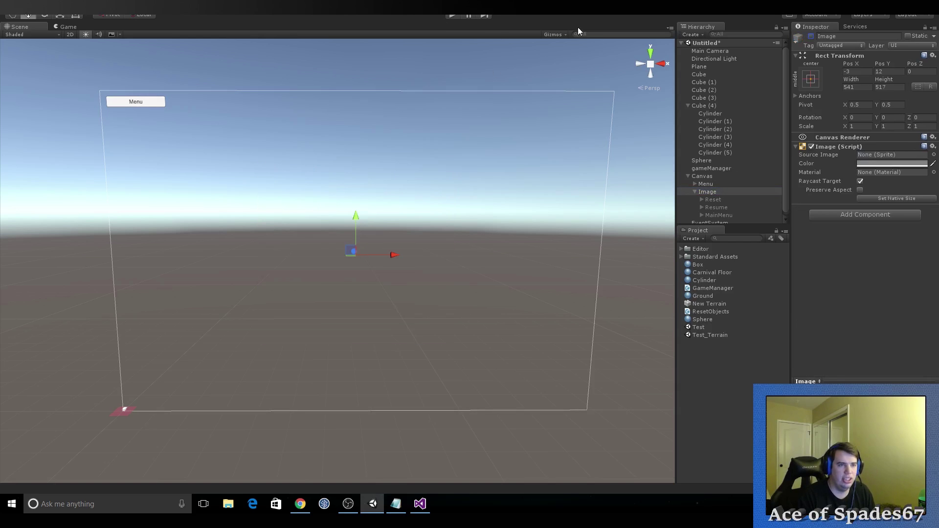
Step: Playtest by opening the in-game Menu and pressing Reset, then stop play and switch to Visual Studio
{"action": "left_click", "coordinate": [452, 16]}
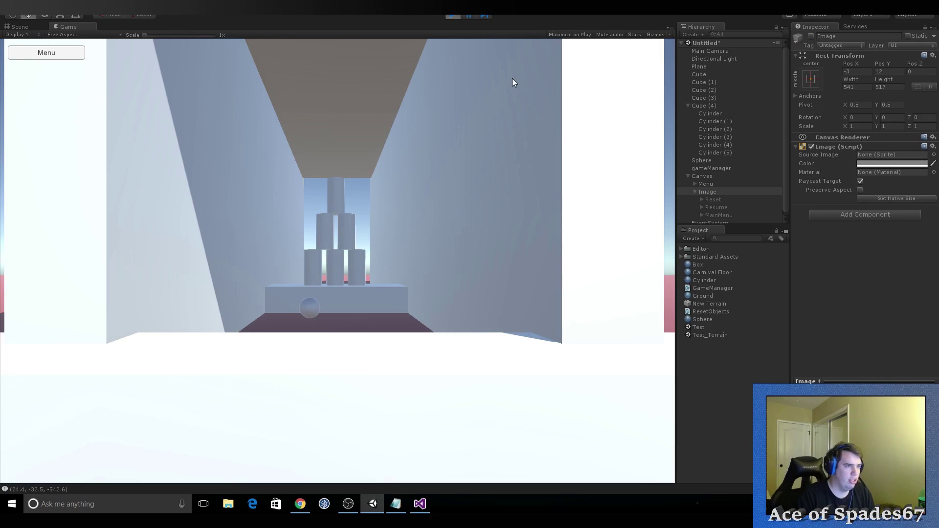
{"action": "left_click", "coordinate": [22, 53]}
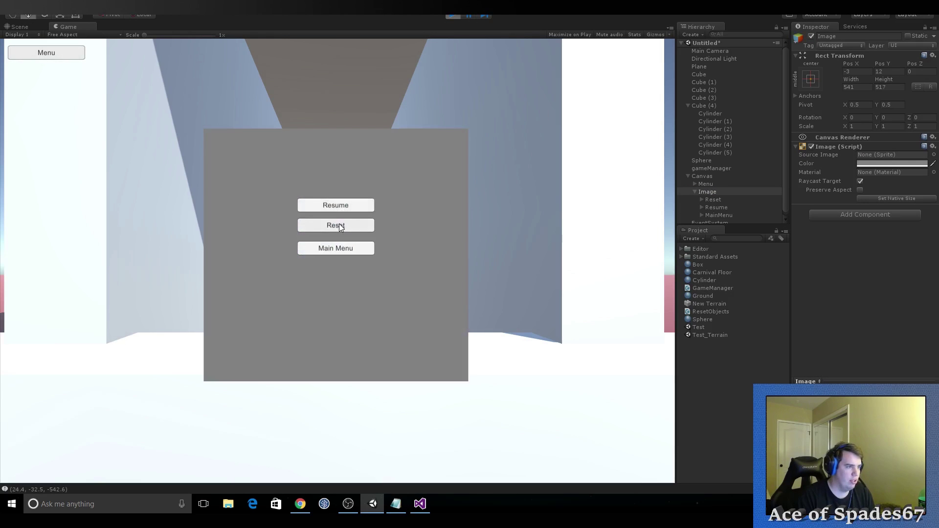
{"action": "left_click", "coordinate": [318, 208]}
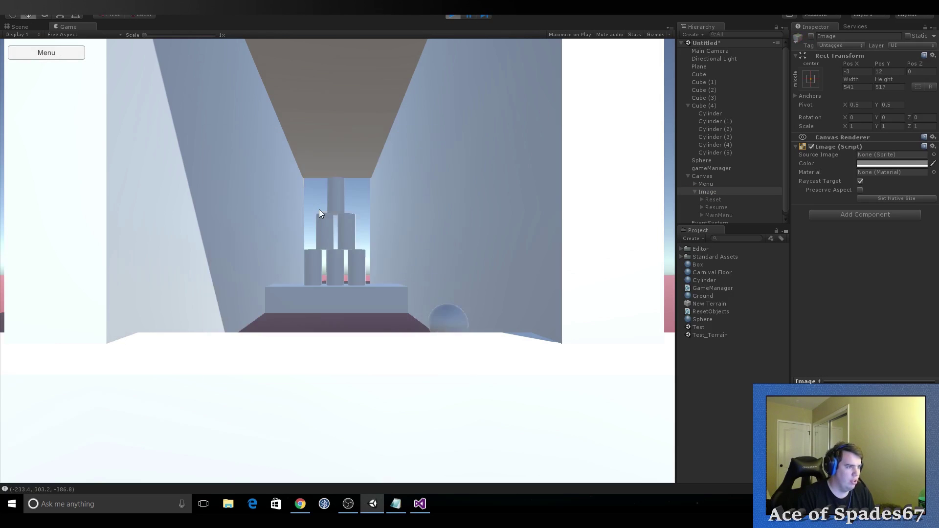
{"action": "left_click", "coordinate": [456, 15]}
{"action": "left_click", "coordinate": [420, 504]}
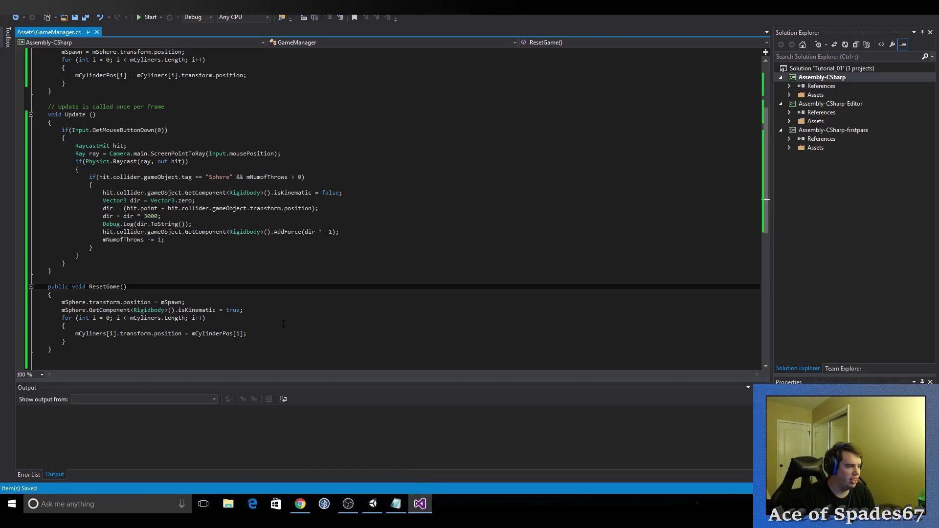
Step: In Unity, reactivate the Image panel and select the Reset button
{"action": "left_click", "coordinate": [373, 503]}
{"action": "left_click", "coordinate": [715, 200]}
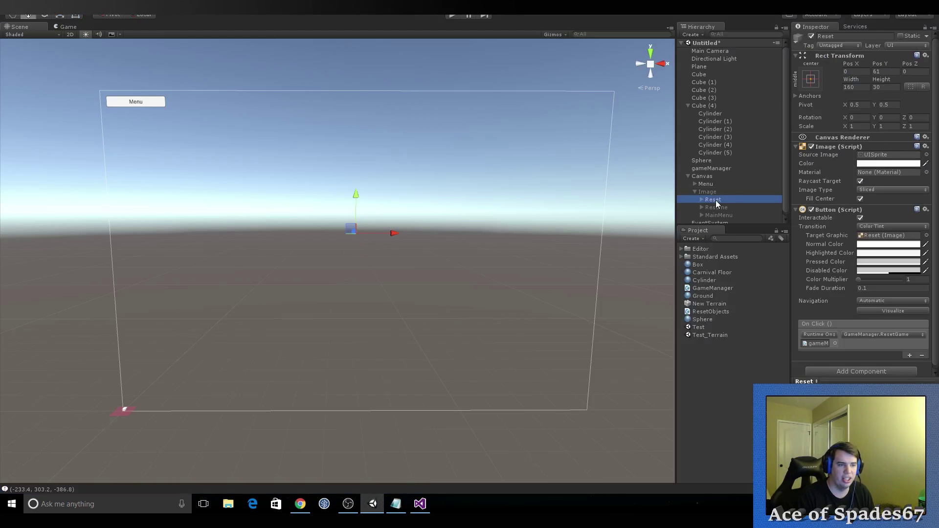
{"action": "left_click", "coordinate": [714, 192]}
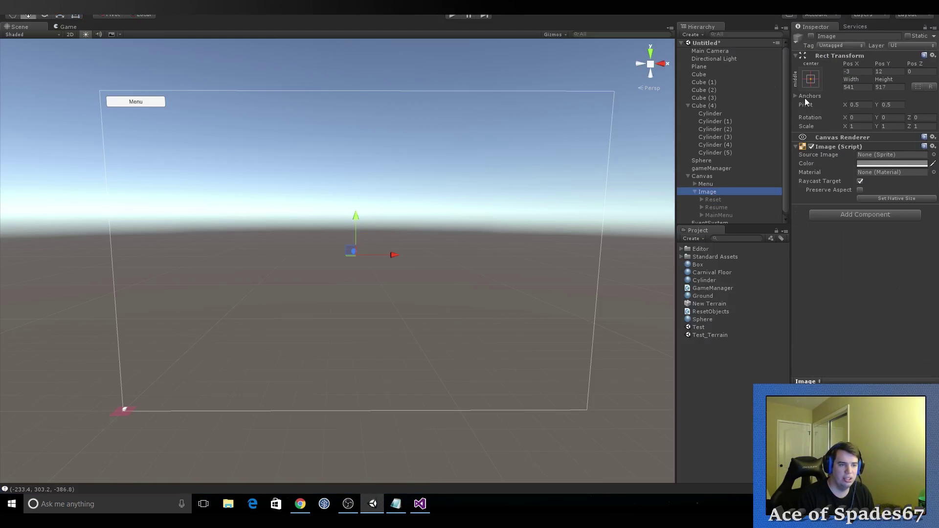
{"action": "left_click", "coordinate": [812, 37]}
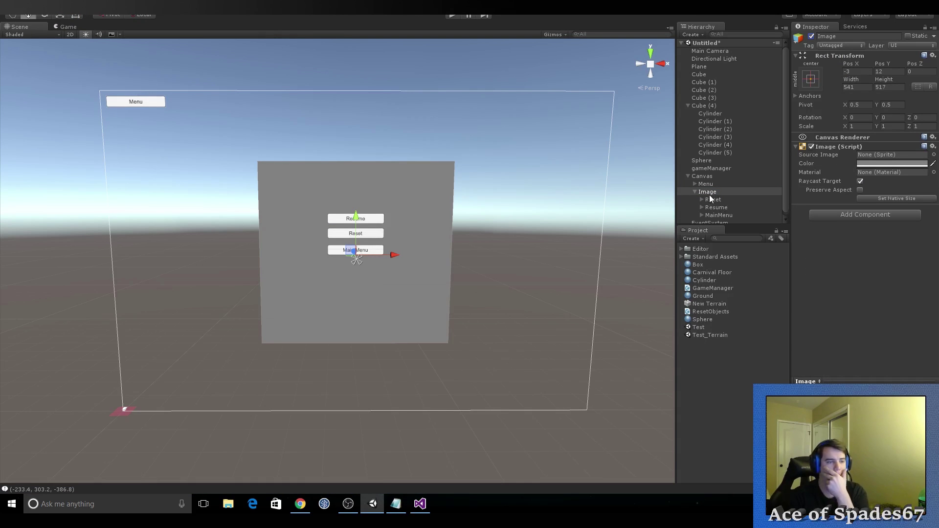
{"action": "left_click", "coordinate": [722, 201]}
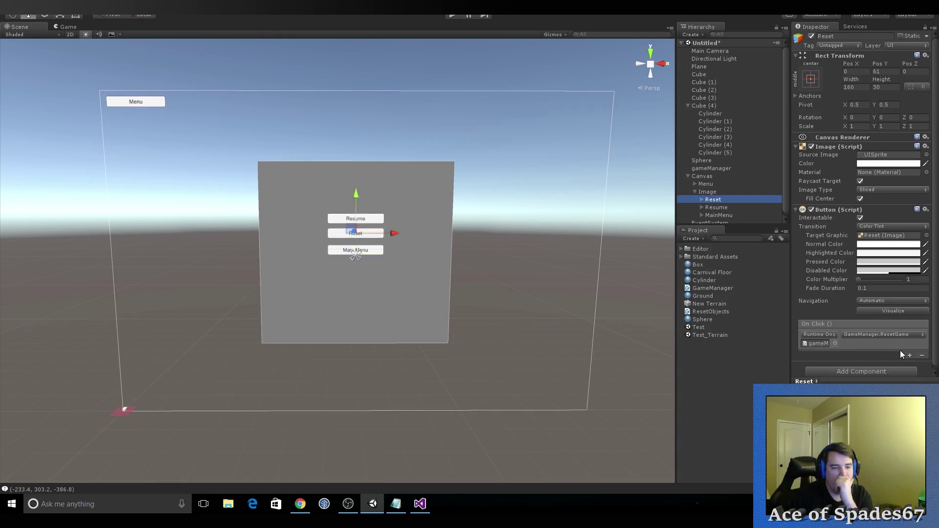
Step: Add a second Reset click action calling GameObject.SetActive on the Image panel
{"action": "left_click", "coordinate": [908, 355]}
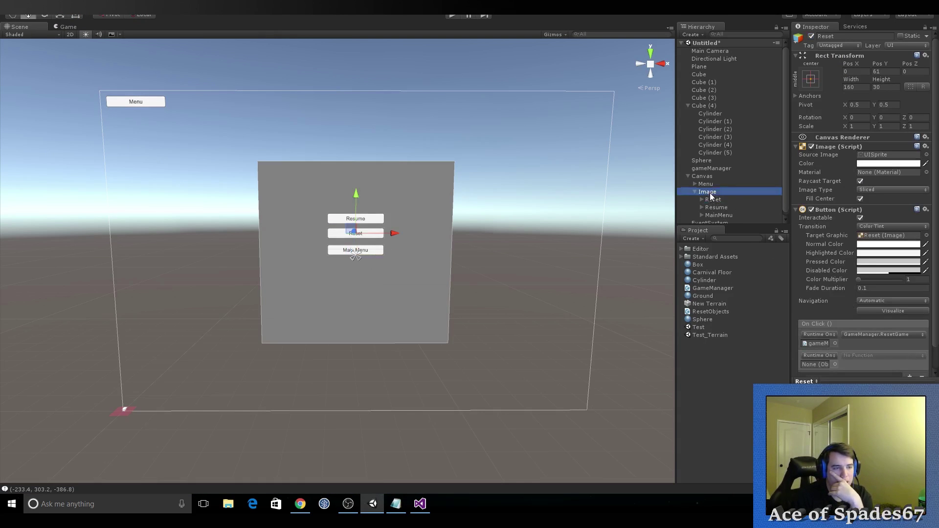
{"action": "left_click_drag", "start_coordinate": [707, 191], "coordinate": [818, 365]}
{"action": "left_click", "coordinate": [852, 356]}
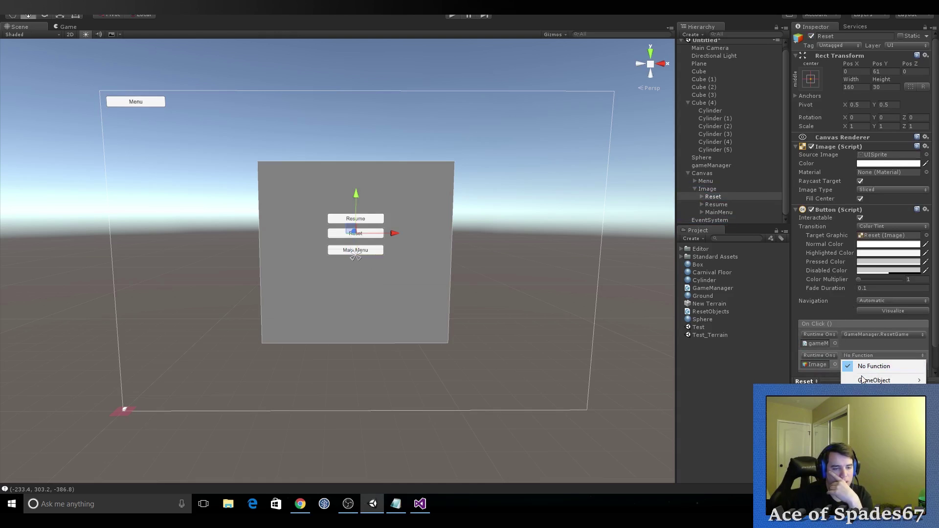
{"action": "mouse_move", "coordinate": [875, 380]}
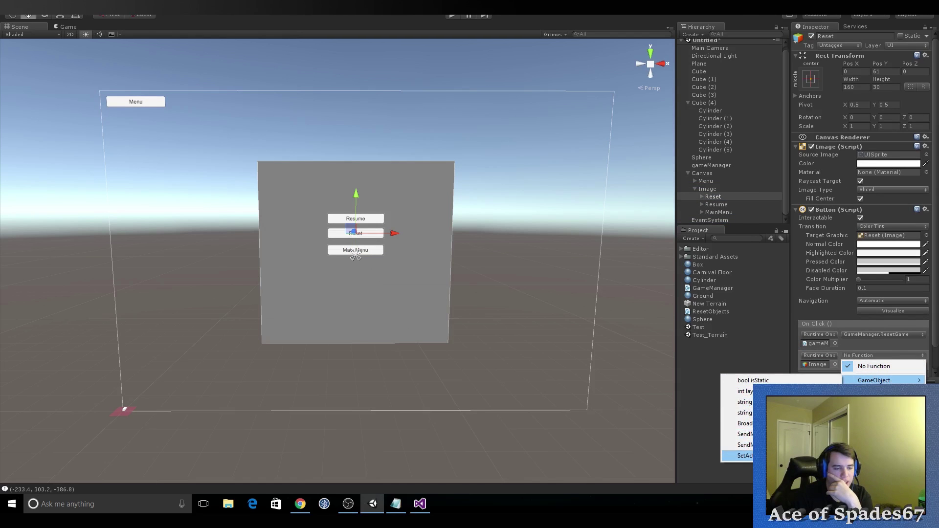
{"action": "left_click", "coordinate": [744, 455]}
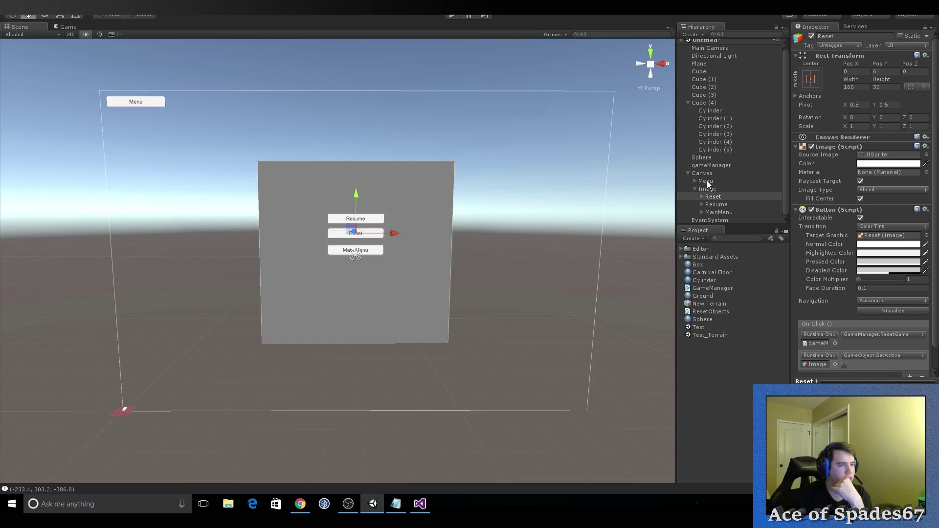
{"action": "left_click", "coordinate": [707, 188]}
{"action": "left_click", "coordinate": [811, 36]}
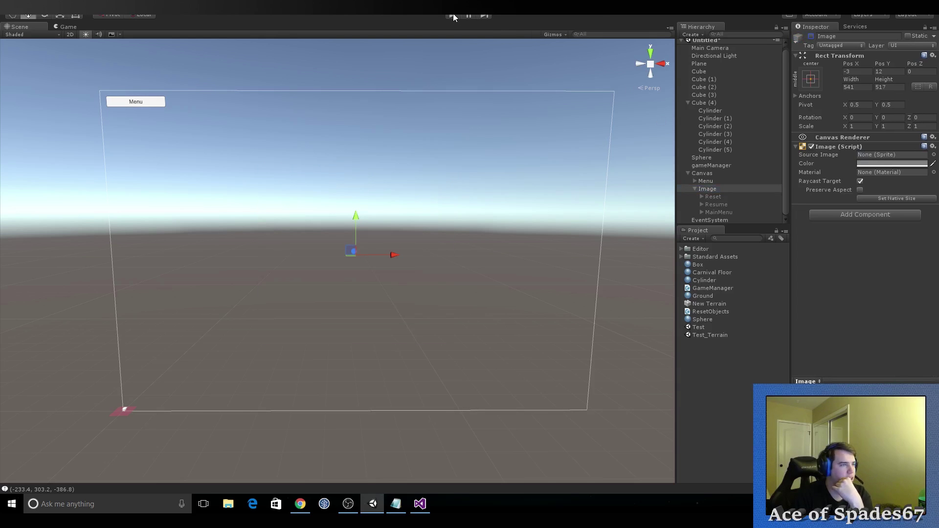
{"action": "left_click", "coordinate": [811, 36]}
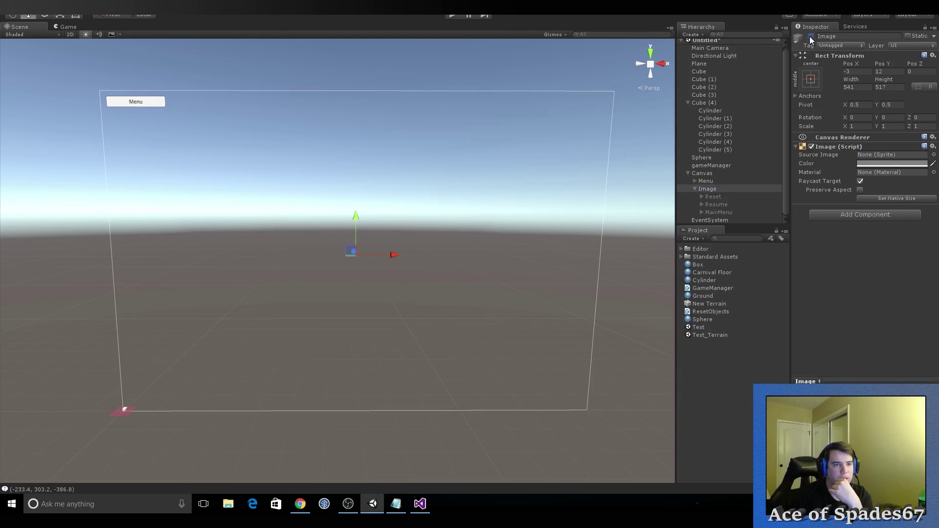
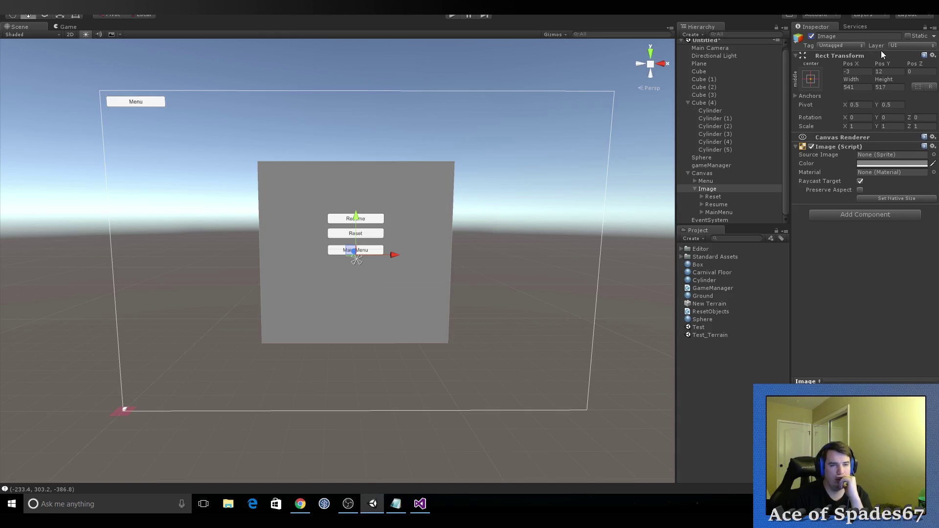
Step: Start Play mode in Unity and throw the ball at the cylinders
{"action": "key", "text": "alt+Tab"}
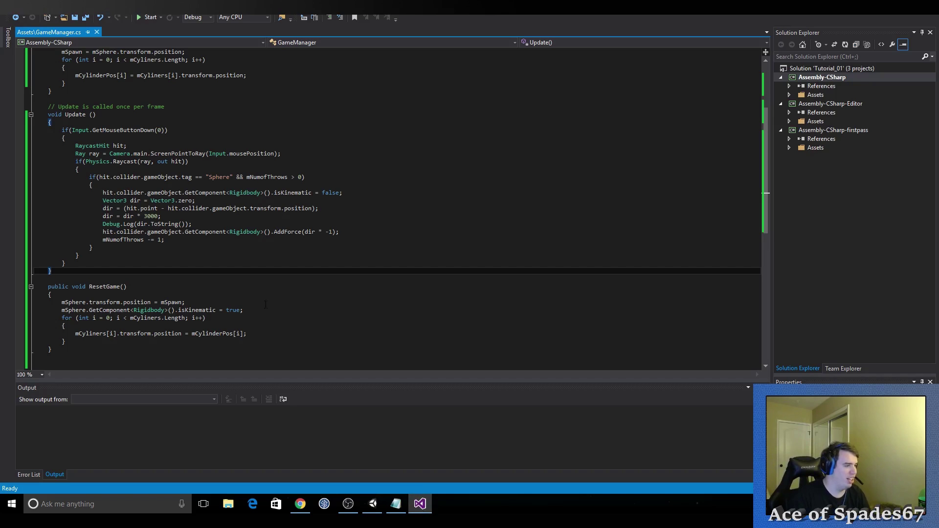
{"action": "left_click", "coordinate": [378, 505]}
{"action": "left_click", "coordinate": [453, 17]}
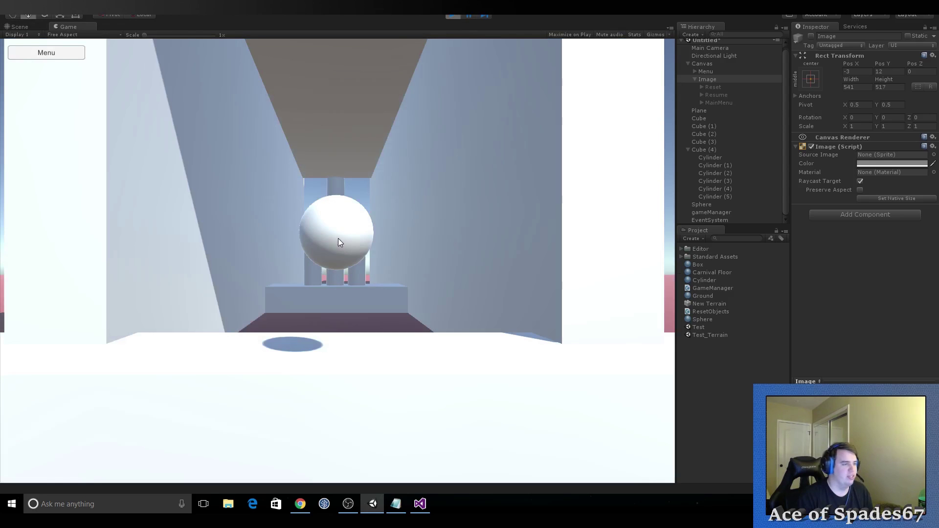
{"action": "left_click", "coordinate": [338, 240]}
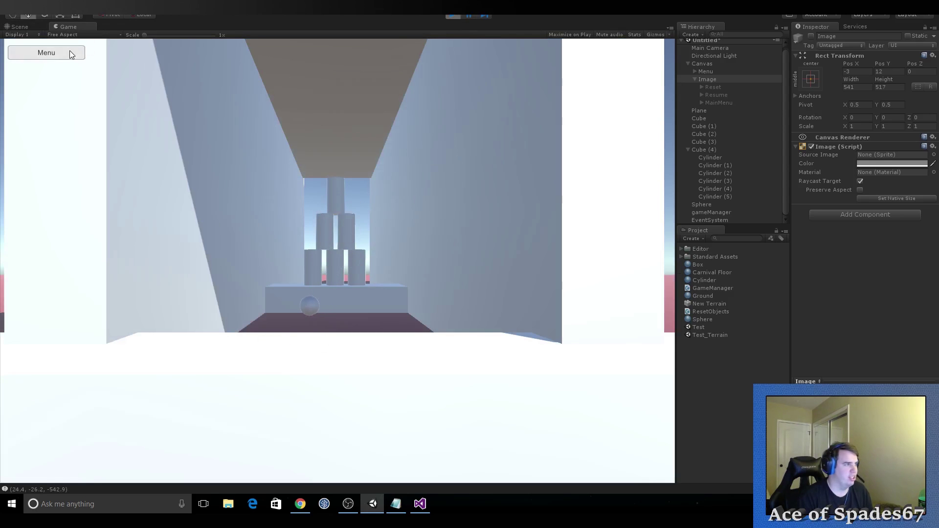
Step: Reset the ball from the in-game Menu, throw it again, then stop Play mode
{"action": "left_click", "coordinate": [71, 54]}
{"action": "left_click", "coordinate": [349, 227]}
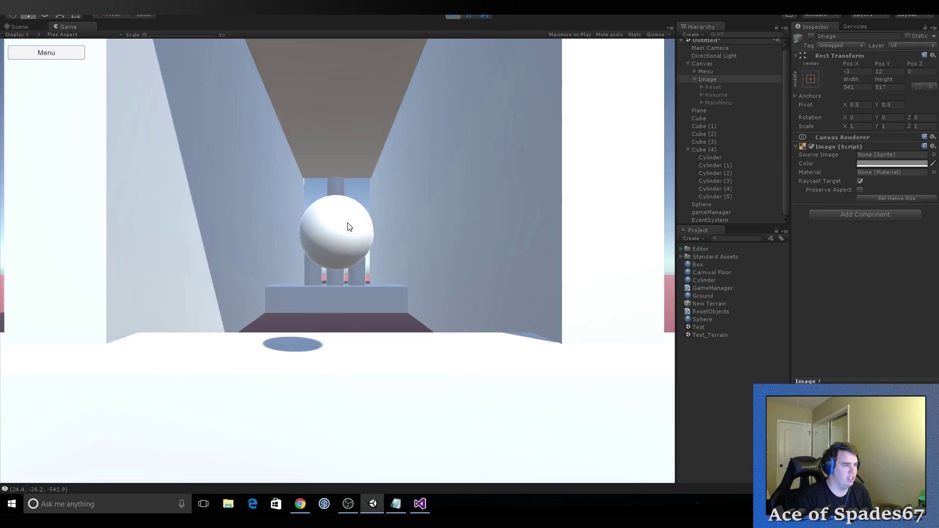
{"action": "left_click", "coordinate": [336, 252]}
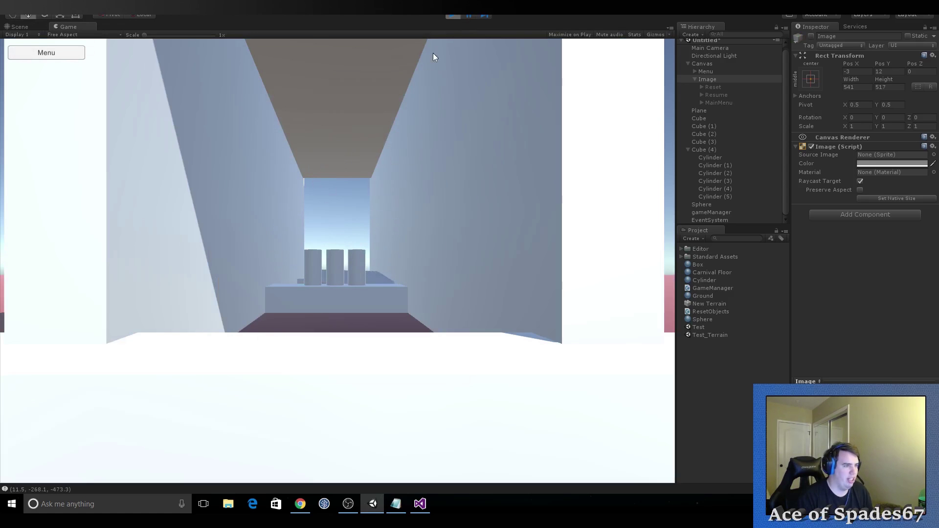
{"action": "left_click", "coordinate": [453, 15]}
{"action": "left_click", "coordinate": [420, 504]}
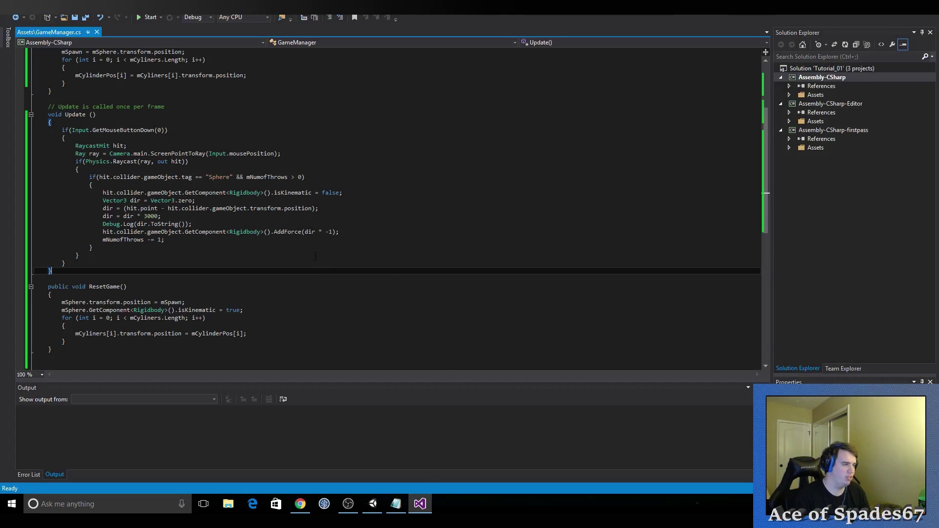
Step: Insert an empty if (mNumofThrows > 0) { } block right after 'mNumofThrows -= 1;'
{"action": "left_click", "coordinate": [189, 239]}
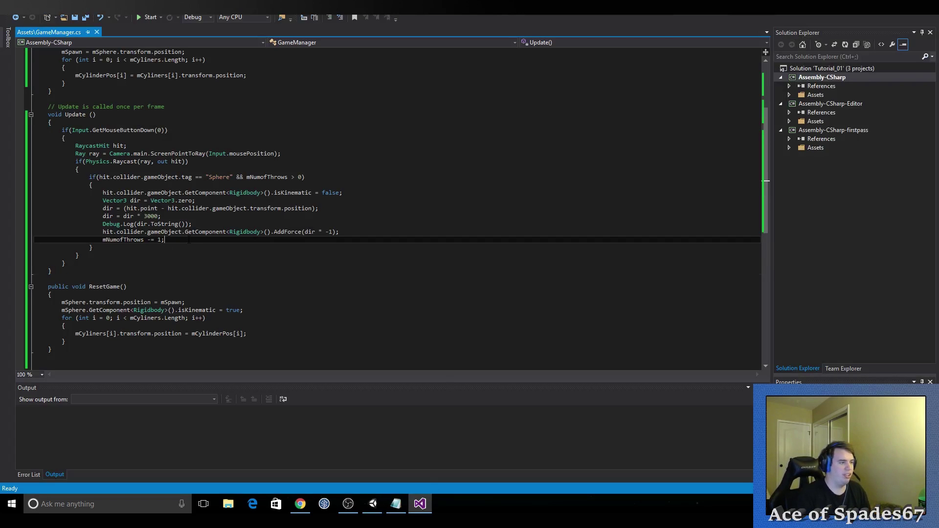
{"action": "key", "text": "Return"}
{"action": "type", "text": "if("}
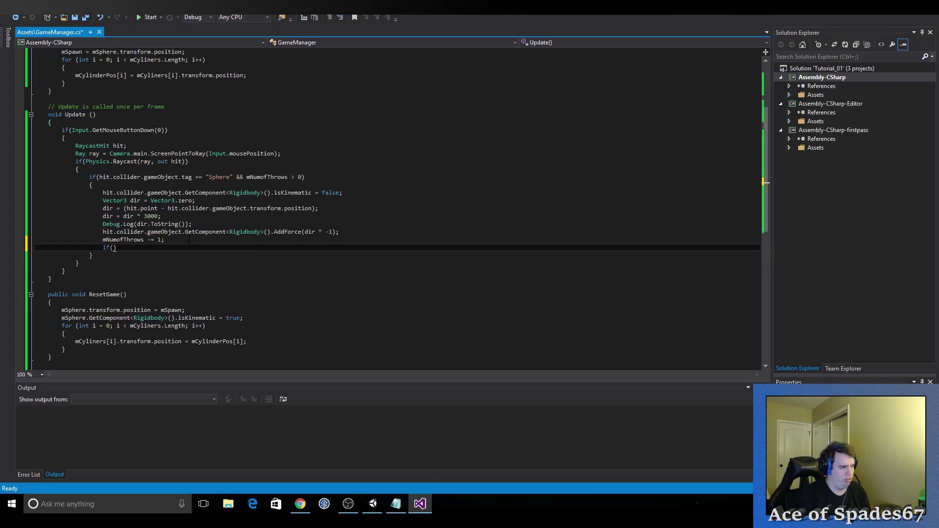
{"action": "type", "text": "mnu"}
{"action": "key", "text": "Tab"}
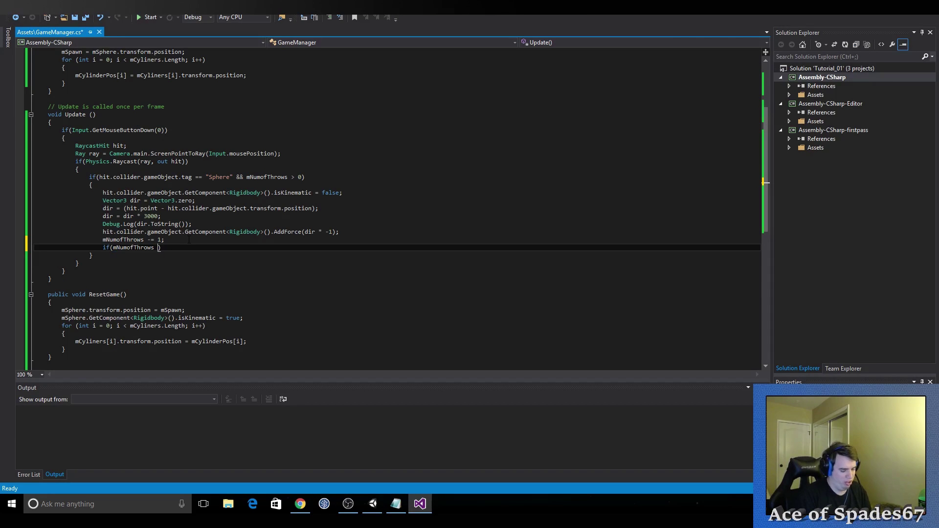
{"action": "type", "text": "> -"}
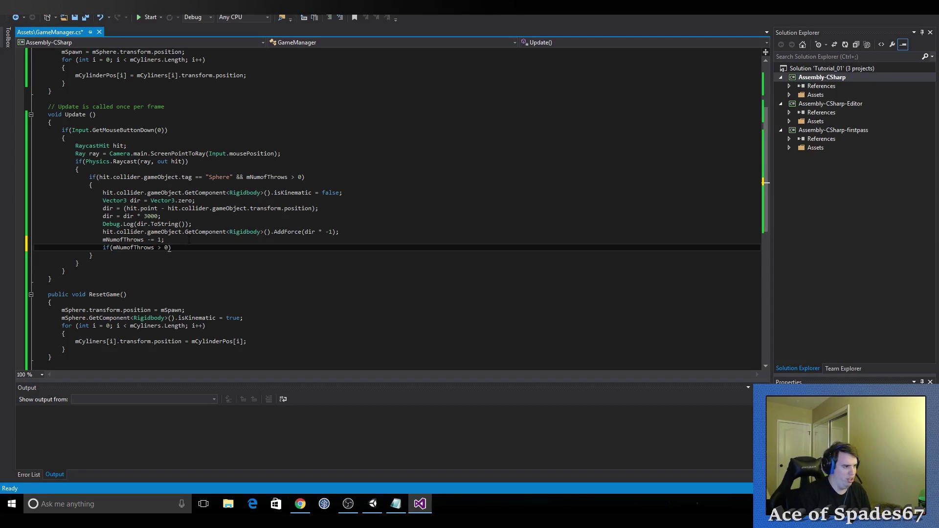
{"action": "key", "text": "Return"}
{"action": "type", "text": "p"}
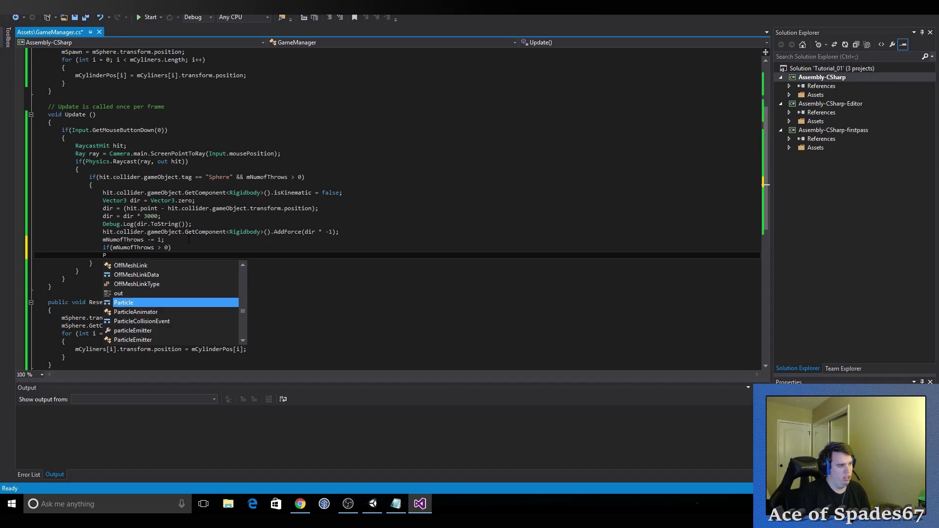
{"action": "key", "text": "BackSpace"}
{"action": "type", "text": "{"}
{"action": "key", "text": "Return"}
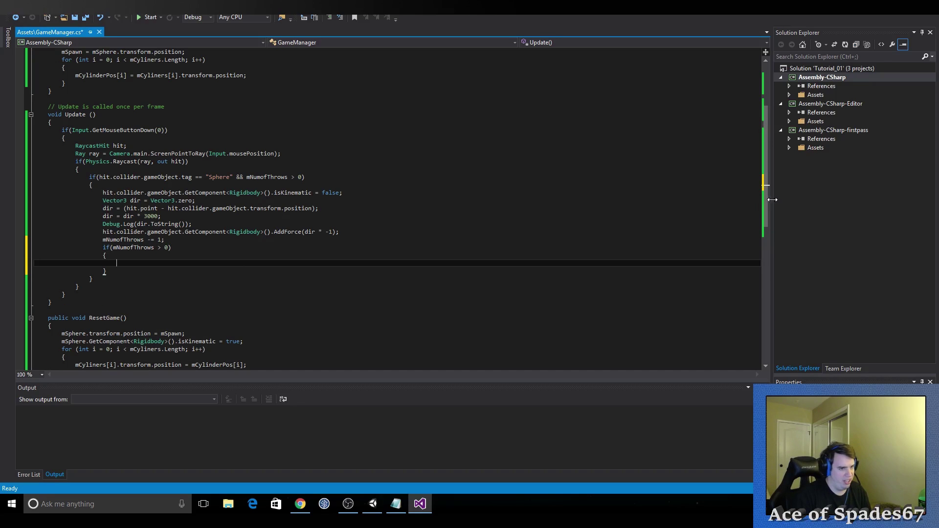
{"action": "scroll", "coordinate": [765, 227], "scroll_direction": "down", "scroll_amount": 3}
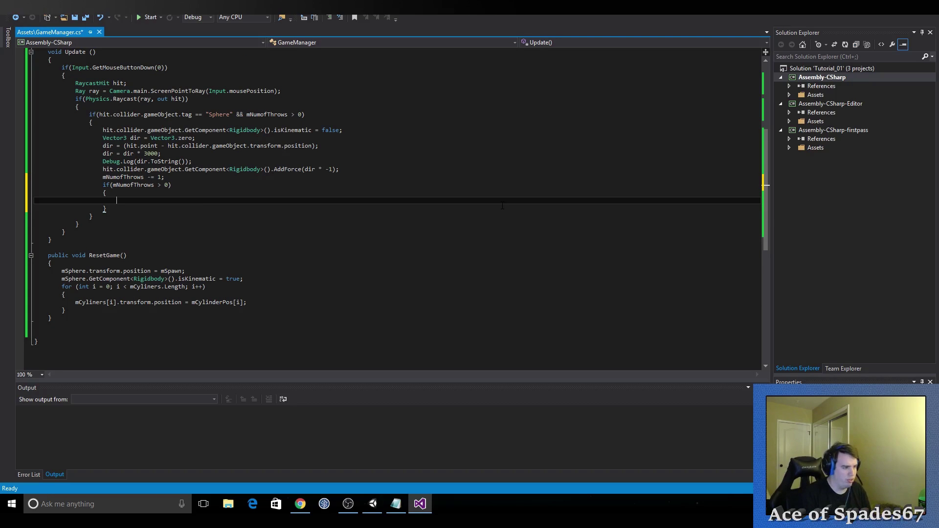
Step: Paste 'mSphere.transform.position = mSpawn;' from ResetGame into the new if block
{"action": "left_click", "coordinate": [59, 271]}
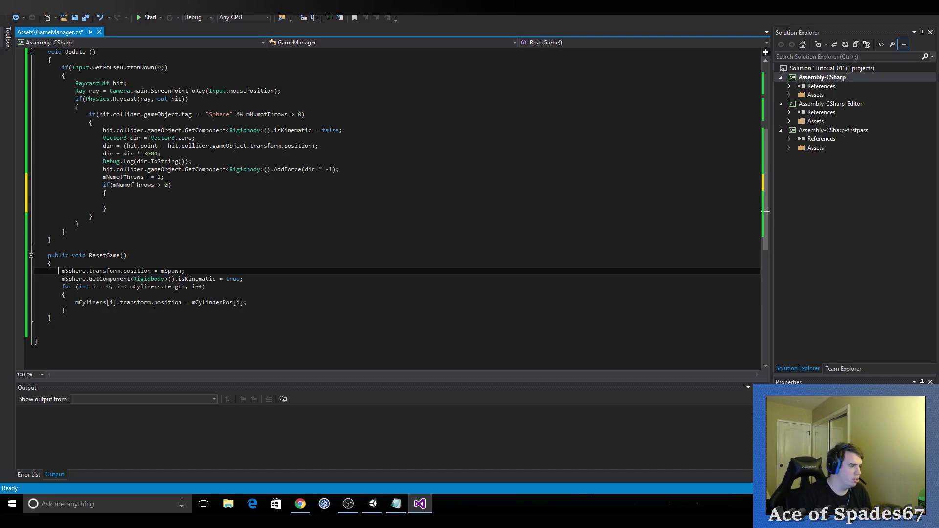
{"action": "left_click_drag", "start_coordinate": [59, 270], "coordinate": [185, 271]}
{"action": "key", "text": "ctrl+c"}
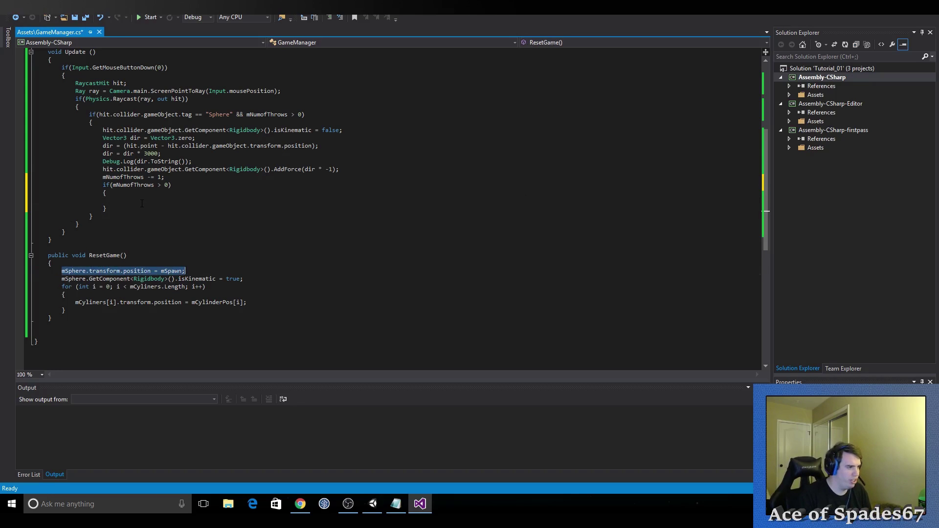
{"action": "left_click", "coordinate": [141, 203]}
{"action": "key", "text": "ctrl+v"}
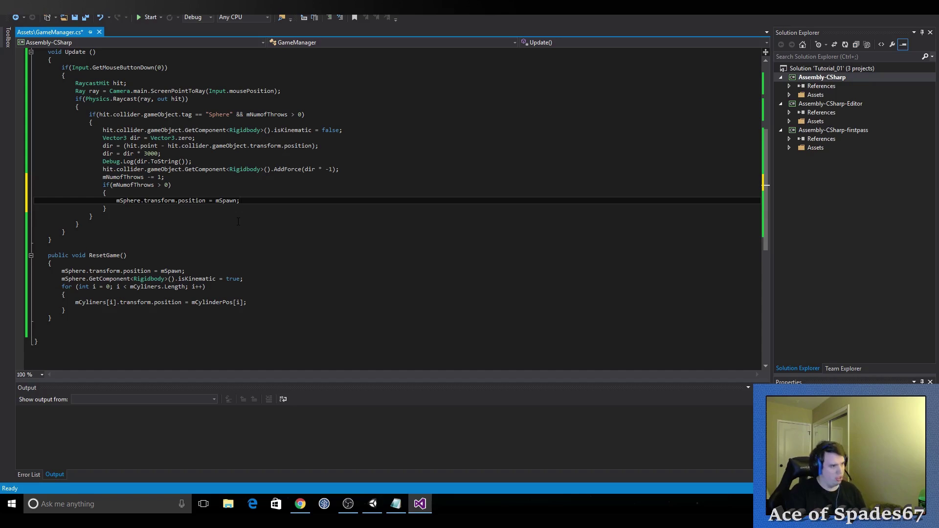
Step: Add an else branch containing Debug.Log("You Win");
{"action": "left_click", "coordinate": [167, 211]}
{"action": "key", "text": "Return"}
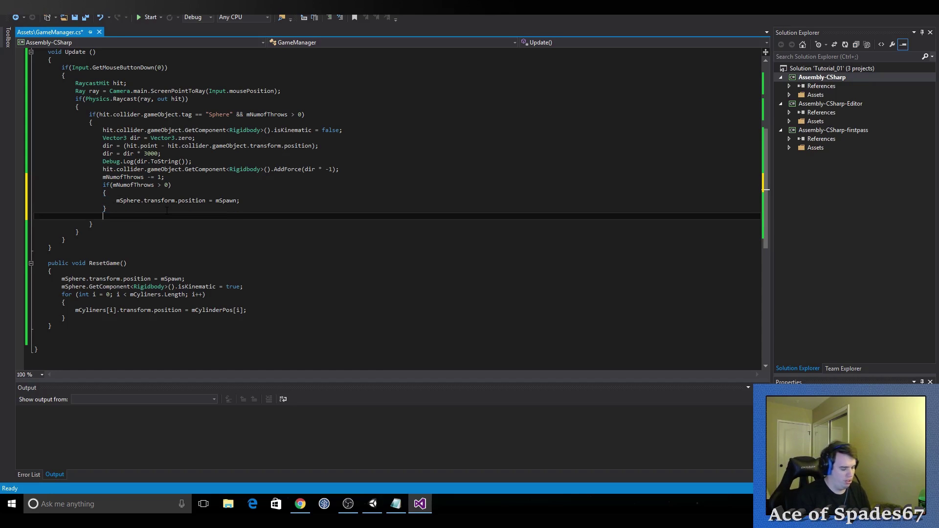
{"action": "type", "text": "else"}
{"action": "key", "text": "Return"}
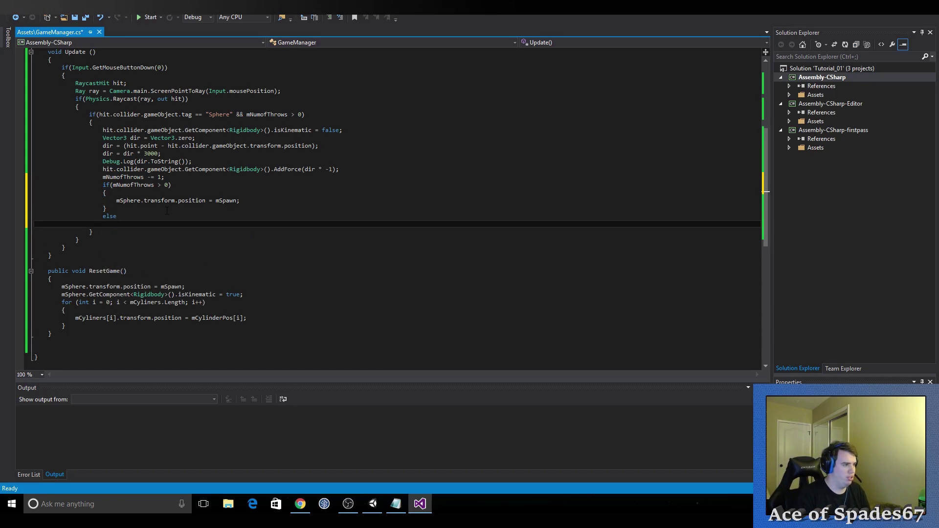
{"action": "type", "text": "{}"}
{"action": "key", "text": "Return"}
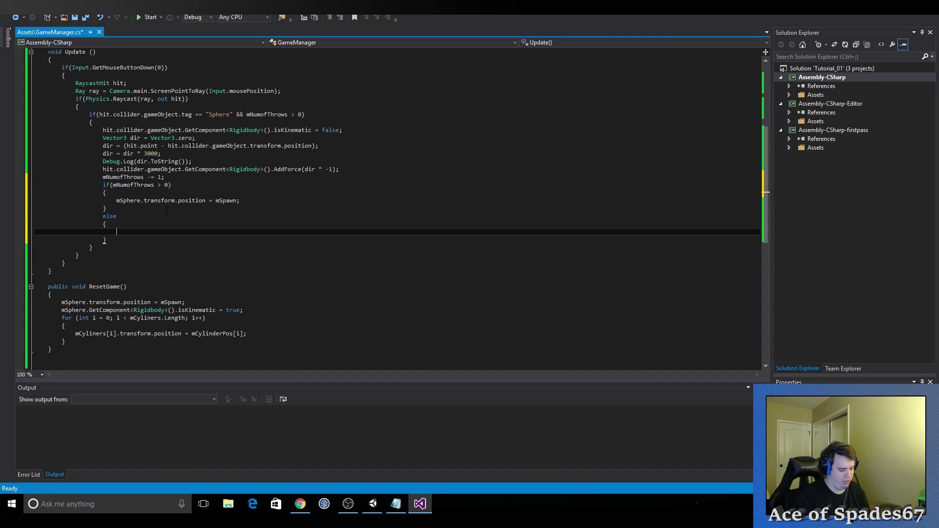
{"action": "type", "text": "Debug."}
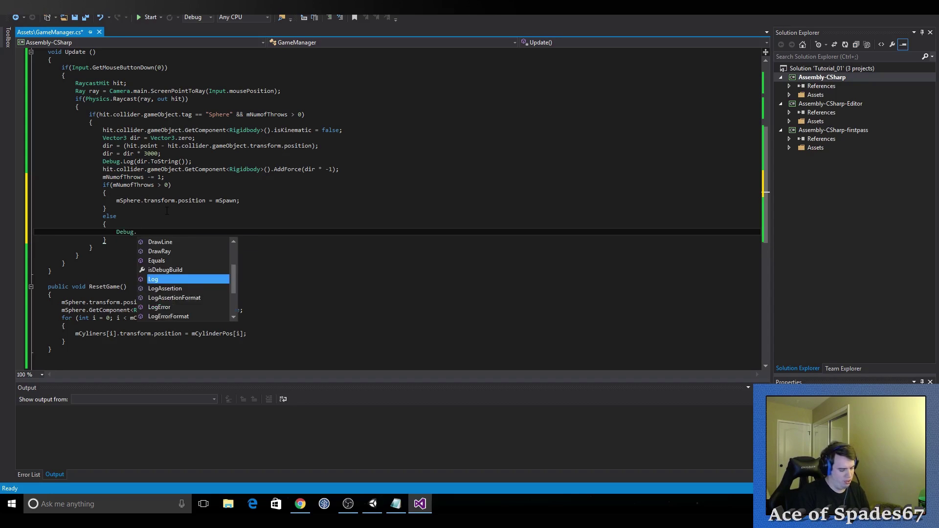
{"action": "key", "text": "Down"}
{"action": "key", "text": "Down"}
{"action": "key", "text": "Down"}
{"action": "key", "text": "BackSpace"}
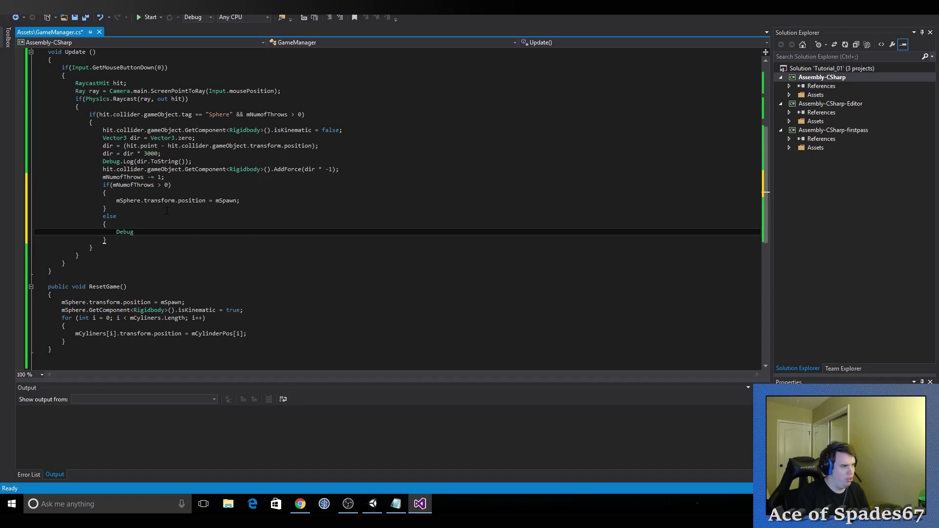
{"action": "key", "text": "BackSpace"}
{"action": "key", "text": "BackSpace"}
{"action": "key", "text": "BackSpace"}
{"action": "type", "text": "D"}
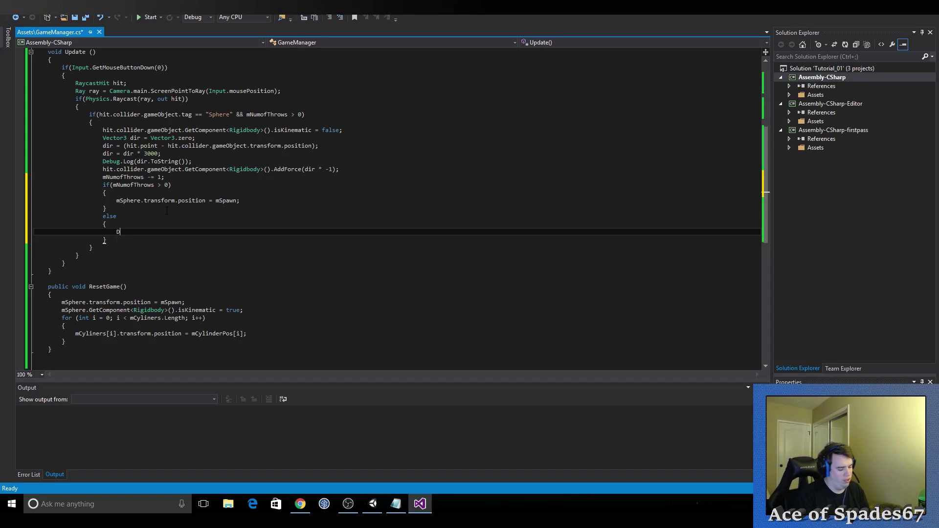
{"action": "type", "text": "ebug>l"}
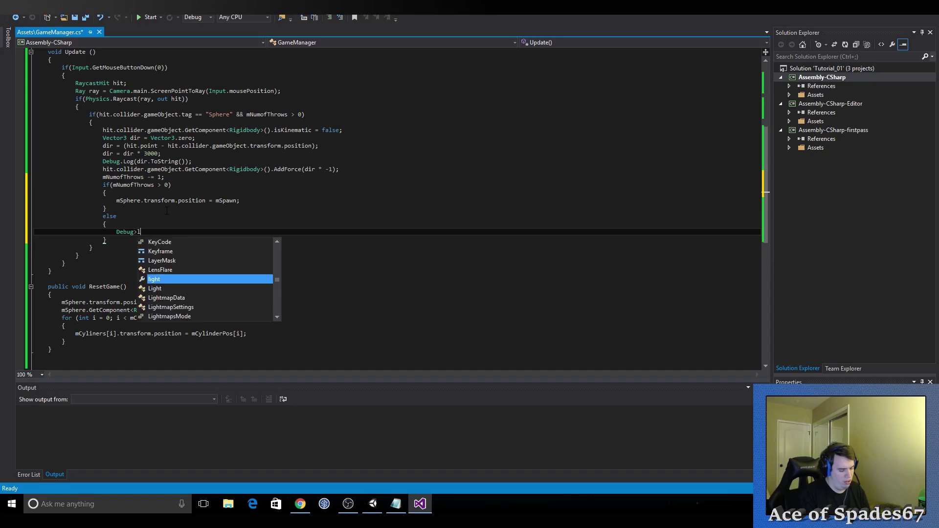
{"action": "type", "text": "og"}
{"action": "key", "text": "Down"}
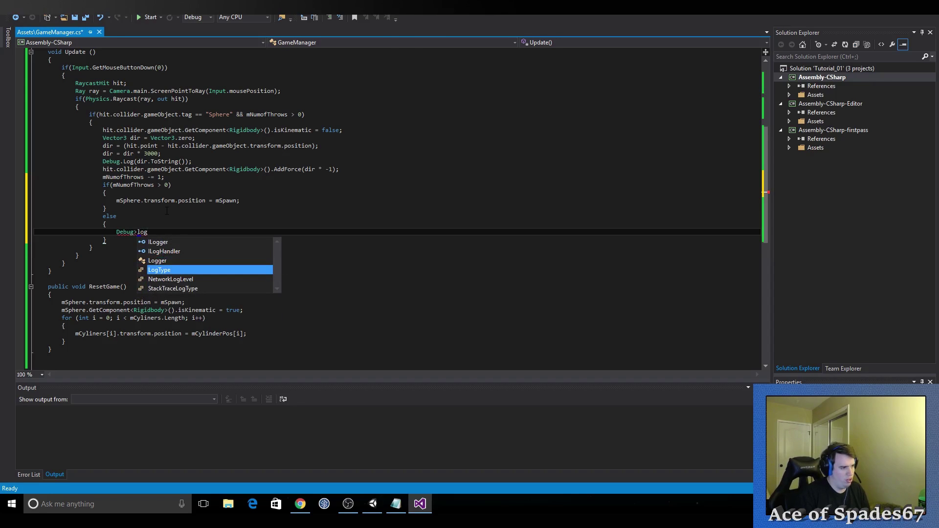
{"action": "key", "text": "Down"}
{"action": "key", "text": "Down"}
{"action": "key", "text": "Up"}
{"action": "key", "text": "Up"}
{"action": "key", "text": "Up"}
{"action": "key", "text": "Up"}
{"action": "key", "text": "BackSpace"}
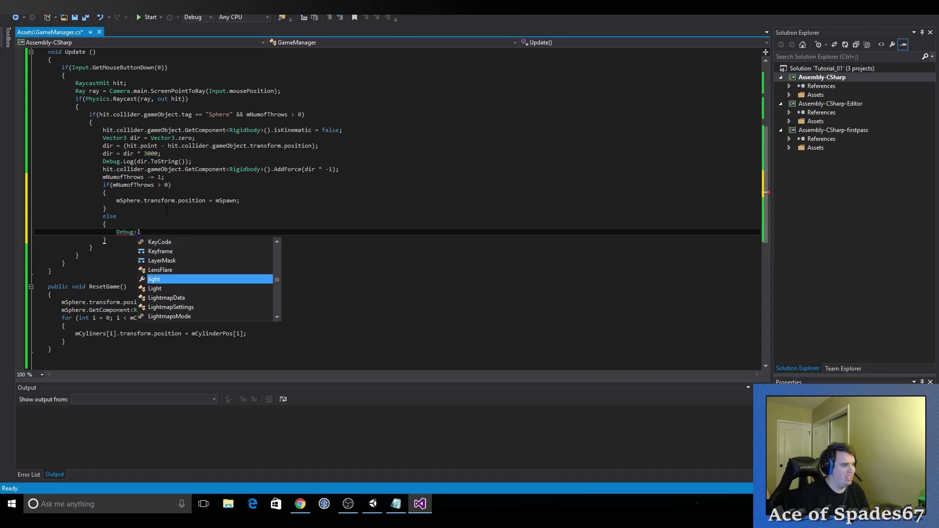
{"action": "key", "text": "BackSpace"}
{"action": "key", "text": "BackSpace"}
{"action": "type", "text": ".Lo"}
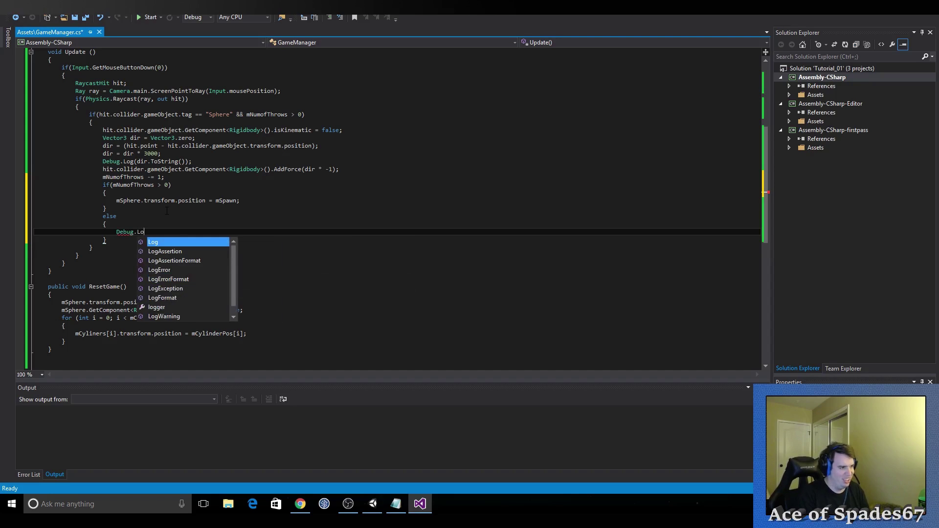
{"action": "type", "text": "g"}
{"action": "key", "text": "Escape"}
{"action": "type", "text": "(\""}
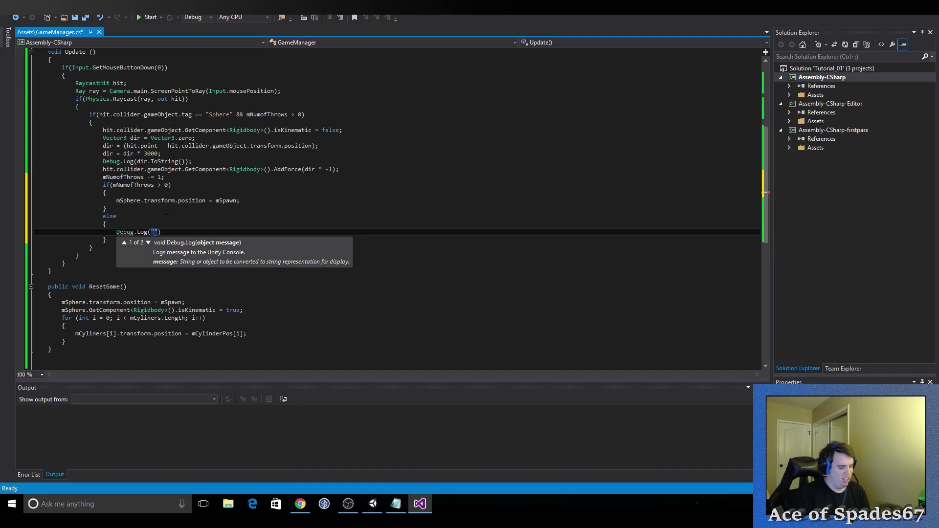
{"action": "type", "text": "You Win"}
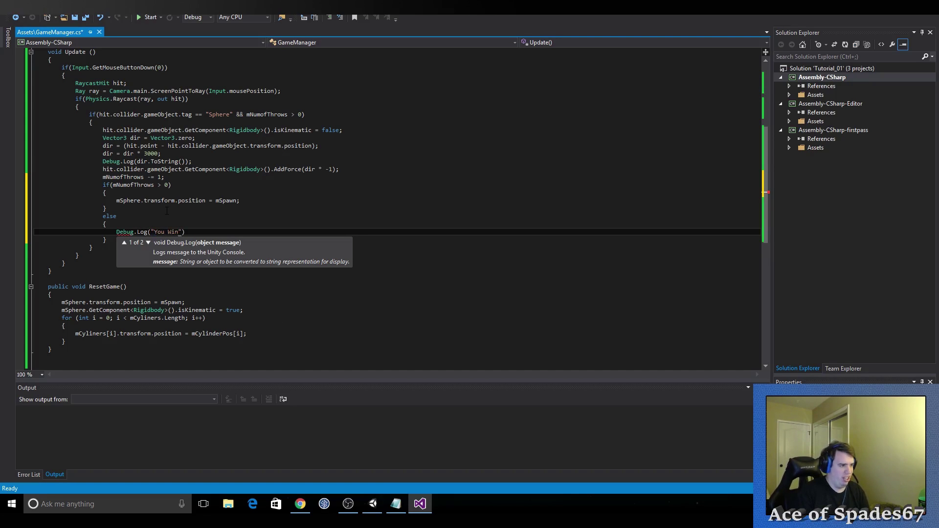
{"action": "type", "text": "\");"}
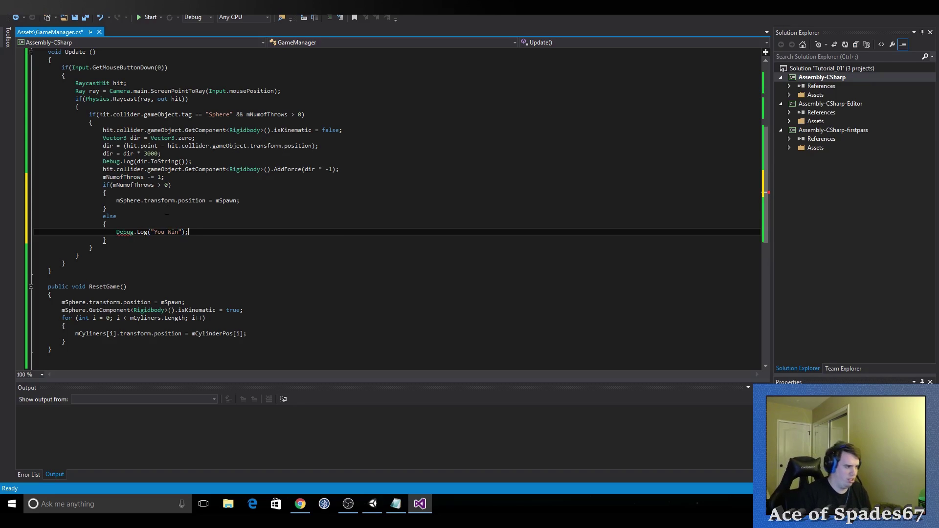
Step: Add a blank line above the You Win log in the else block and save GameManager.cs
{"action": "left_click_drag", "start_coordinate": [188, 231], "coordinate": [117, 233]}
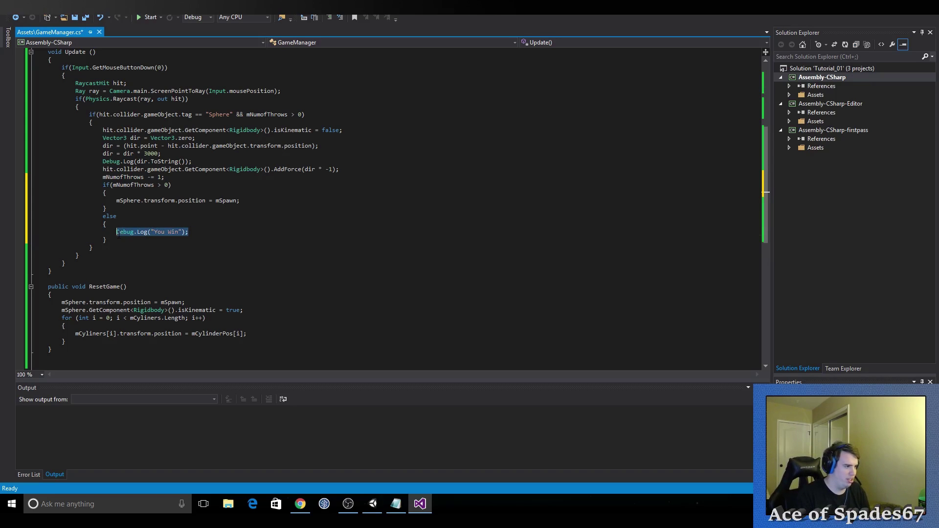
{"action": "left_click", "coordinate": [124, 222]}
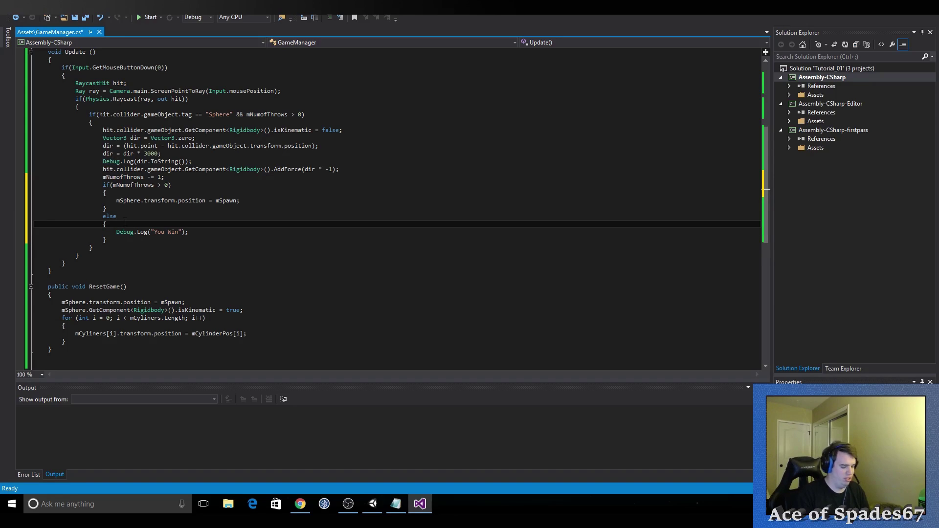
{"action": "key", "text": "Return"}
{"action": "type", "text": "if"}
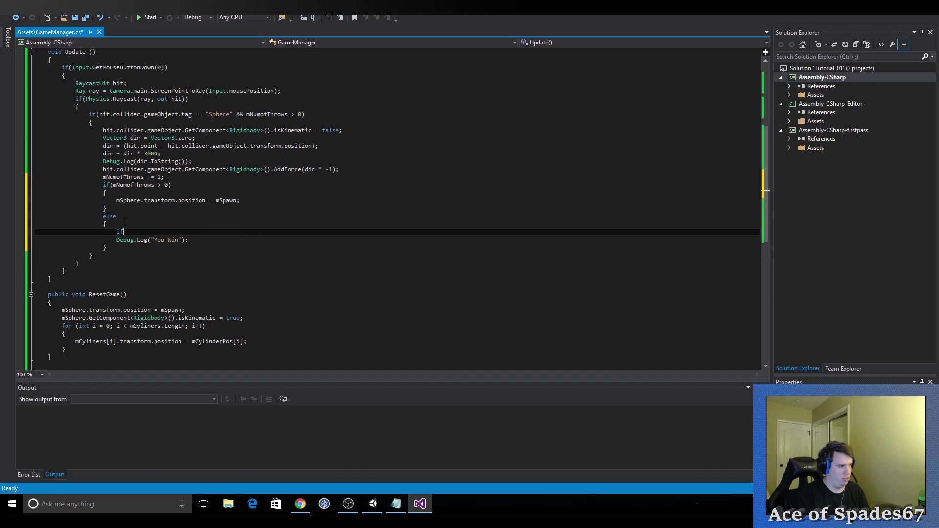
{"action": "type", "text": "()("}
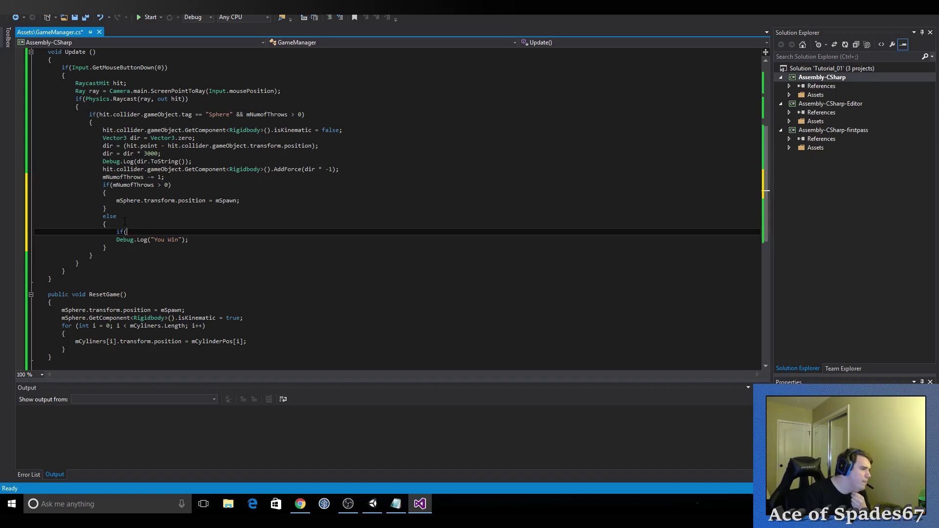
{"action": "key", "text": "BackSpace"}
{"action": "key", "text": "BackSpace"}
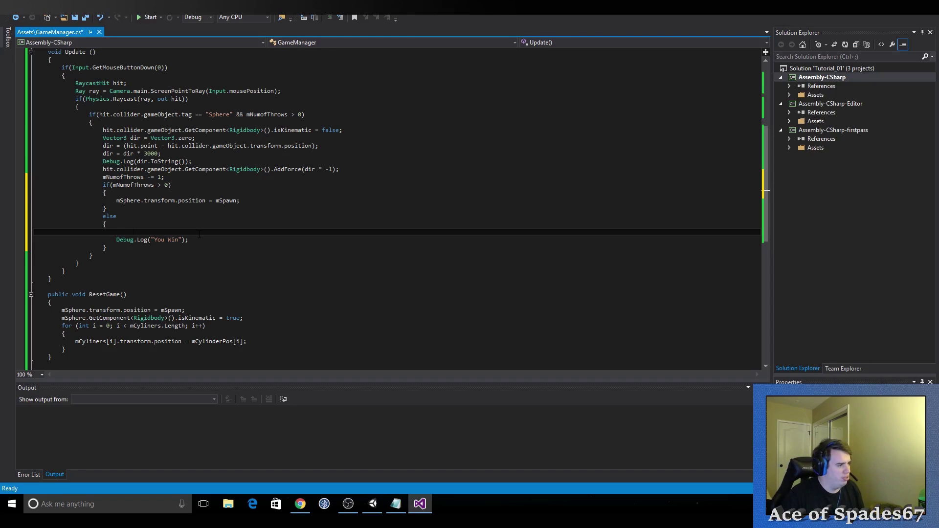
{"action": "key", "text": "ctrl+s"}
{"action": "left_click", "coordinate": [374, 504]}
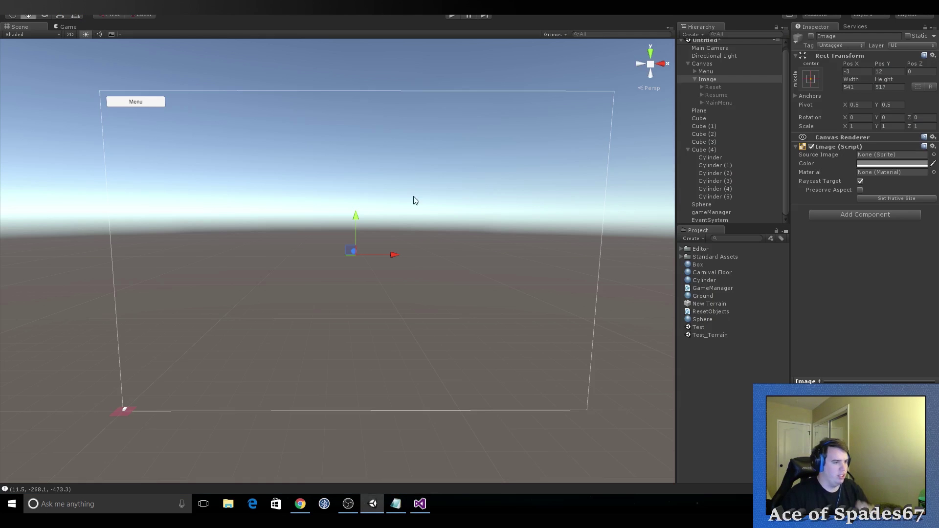
{"action": "left_click", "coordinate": [421, 505]}
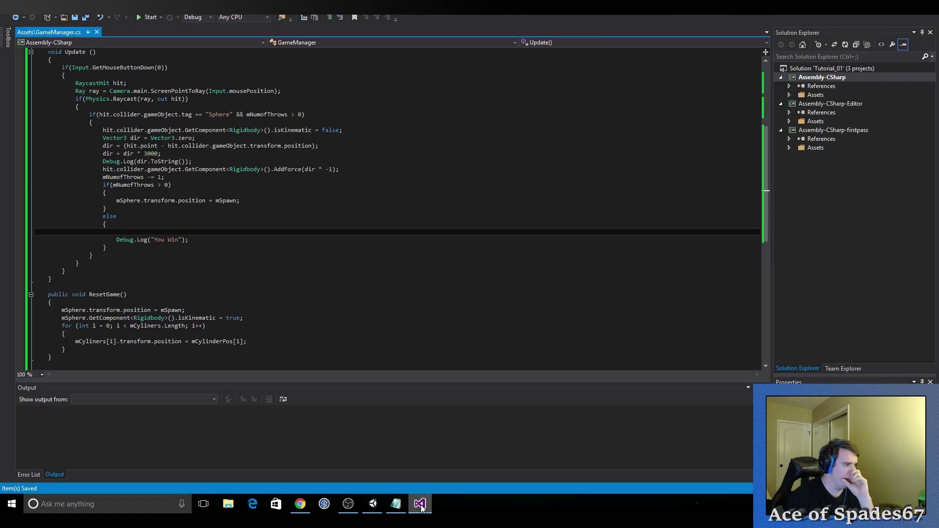
{"action": "left_click", "coordinate": [379, 503]}
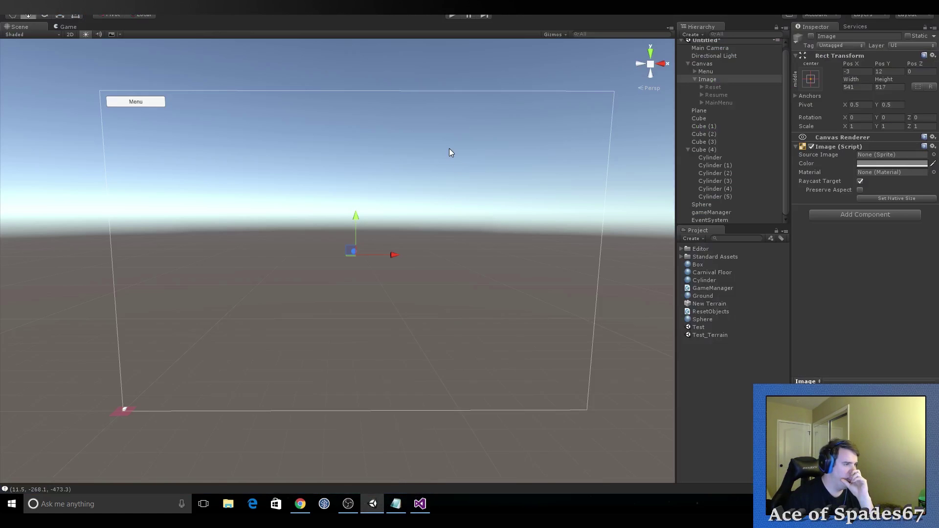
{"action": "left_click", "coordinate": [452, 16]}
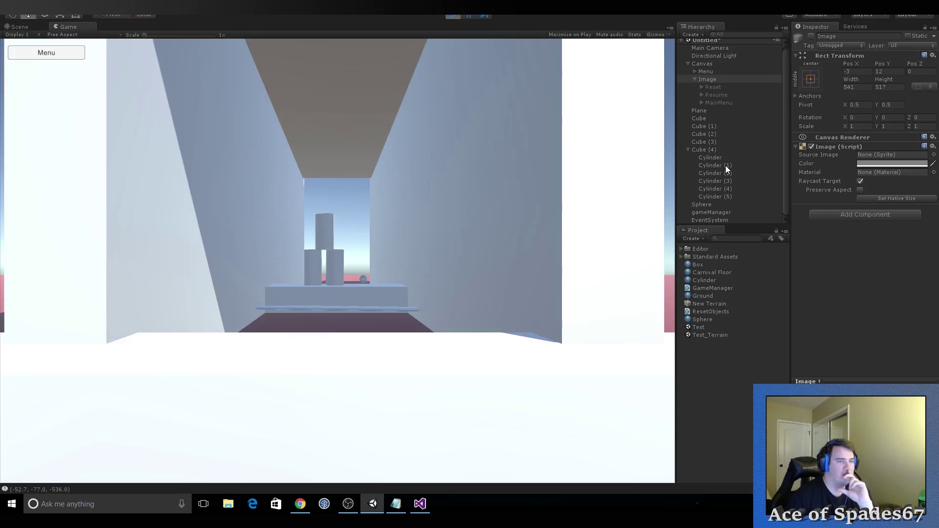
{"action": "left_click", "coordinate": [712, 212]}
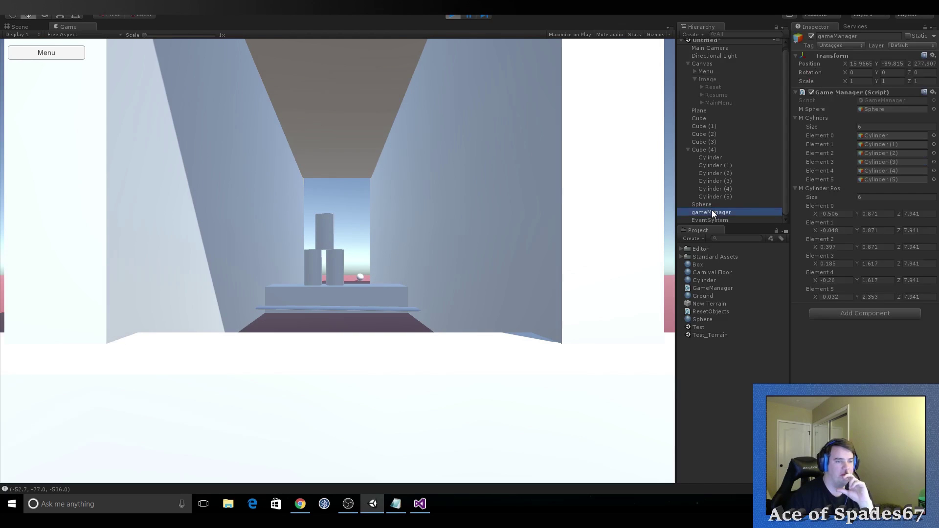
{"action": "left_click", "coordinate": [795, 188]}
{"action": "left_click", "coordinate": [795, 118]}
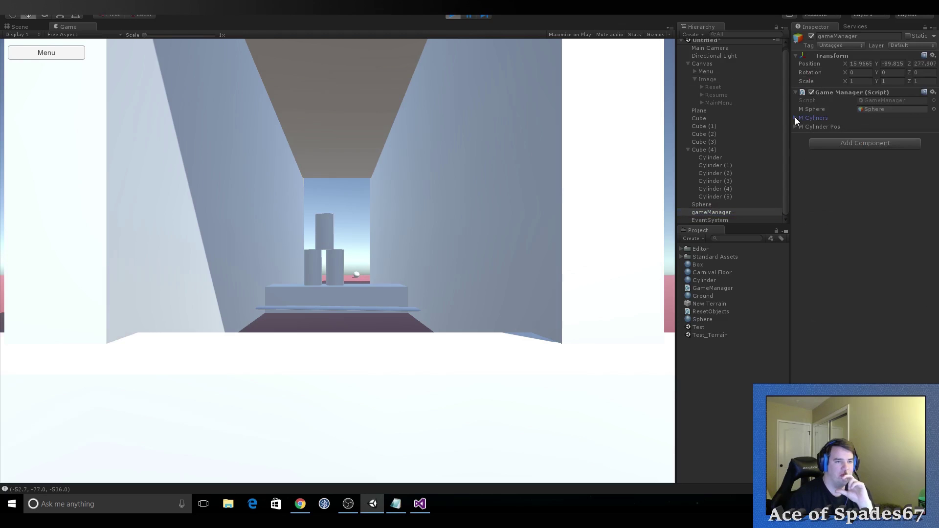
{"action": "left_click", "coordinate": [456, 17]}
{"action": "left_click", "coordinate": [420, 504]}
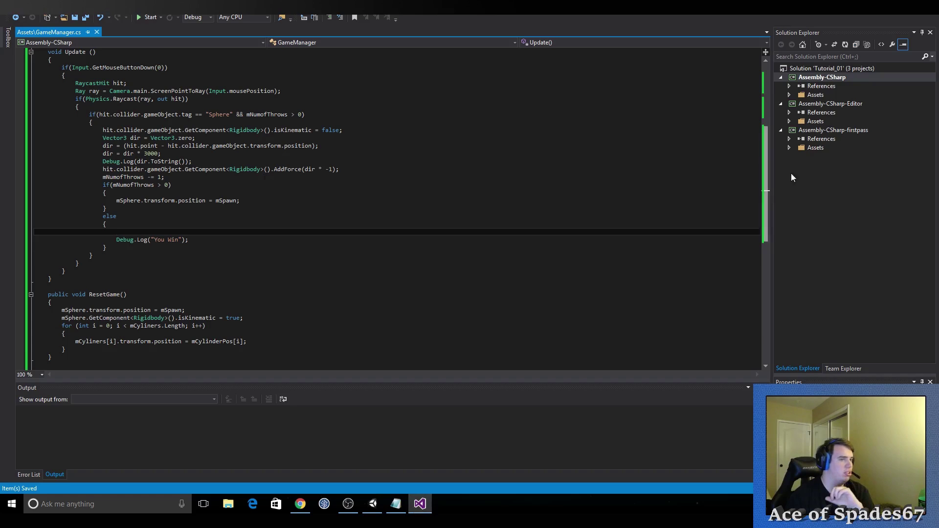
Step: Change the mNumofThrows and mSpawn fields from private to public and save
{"action": "scroll", "coordinate": [770, 174], "scroll_direction": "up", "scroll_amount": 7}
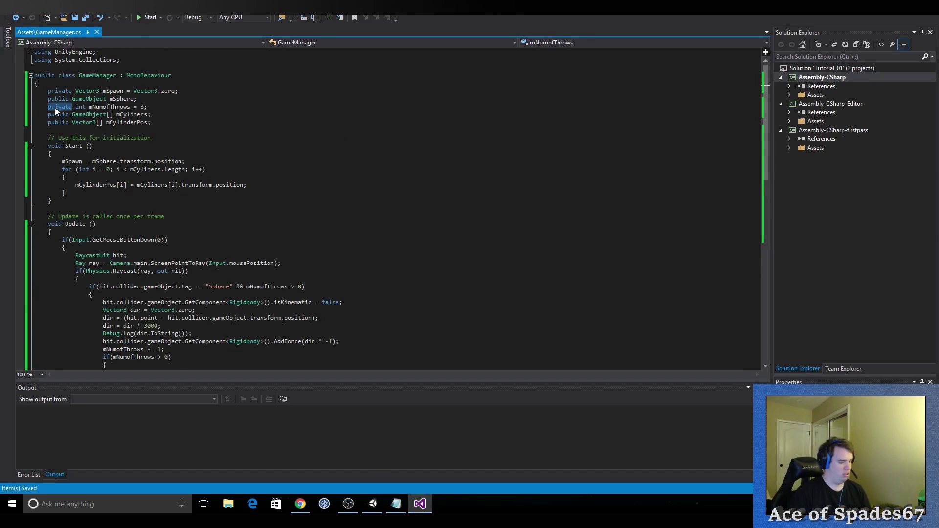
{"action": "type", "text": "public"}
{"action": "key", "text": "Escape"}
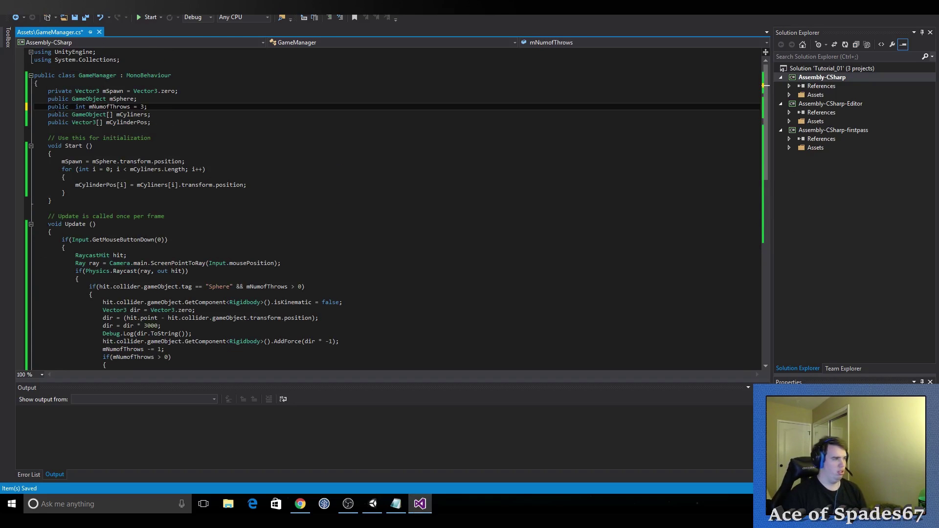
{"action": "key", "text": "ctrl+s"}
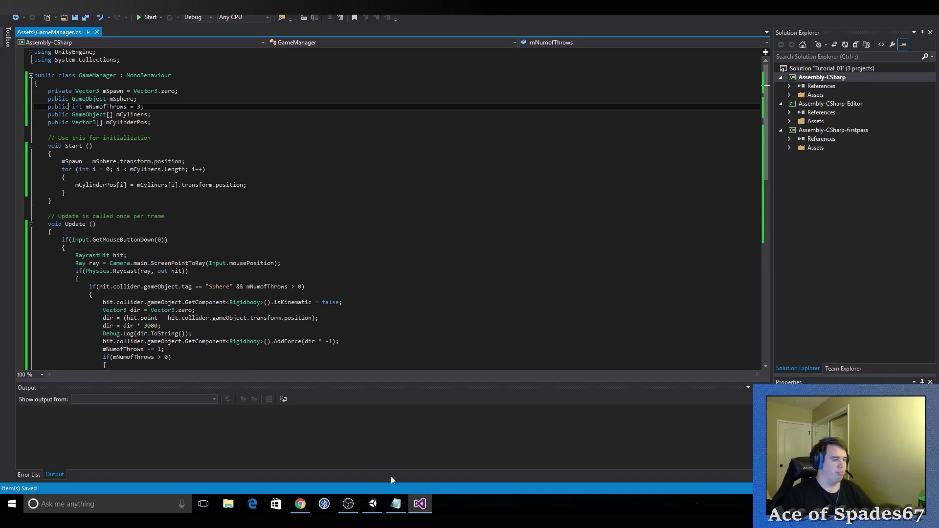
Step: Play-test a throw in Unity, checking Numof Throws drops from 3 to 2
{"action": "left_click", "coordinate": [373, 504]}
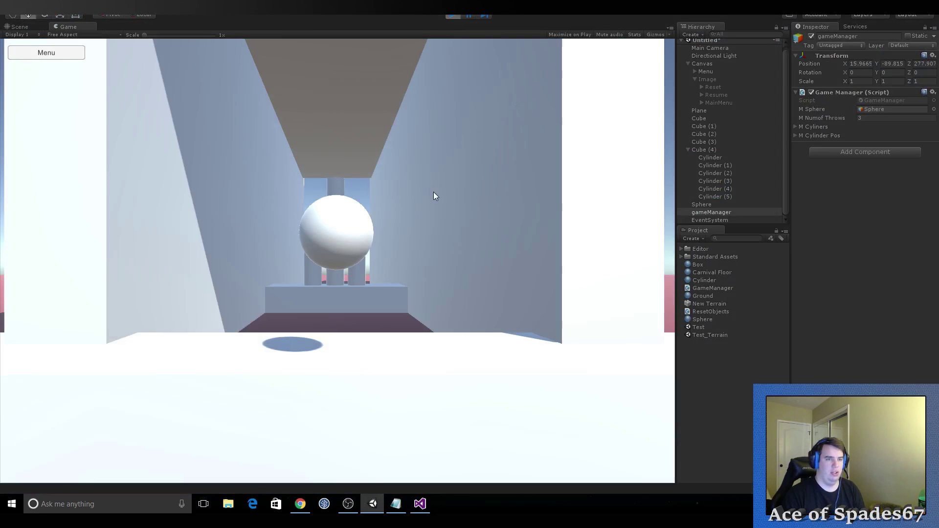
{"action": "left_click", "coordinate": [341, 241]}
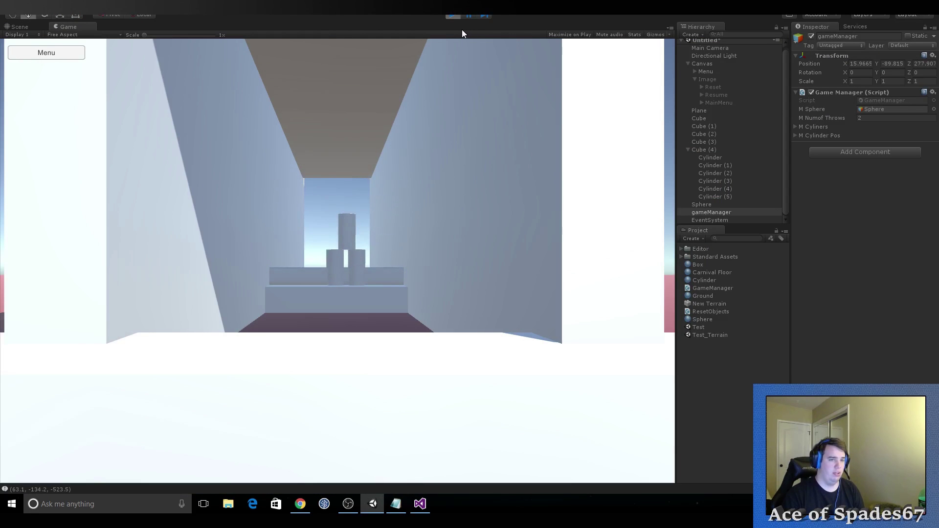
{"action": "left_click", "coordinate": [455, 16]}
{"action": "key", "text": "alt+Tab"}
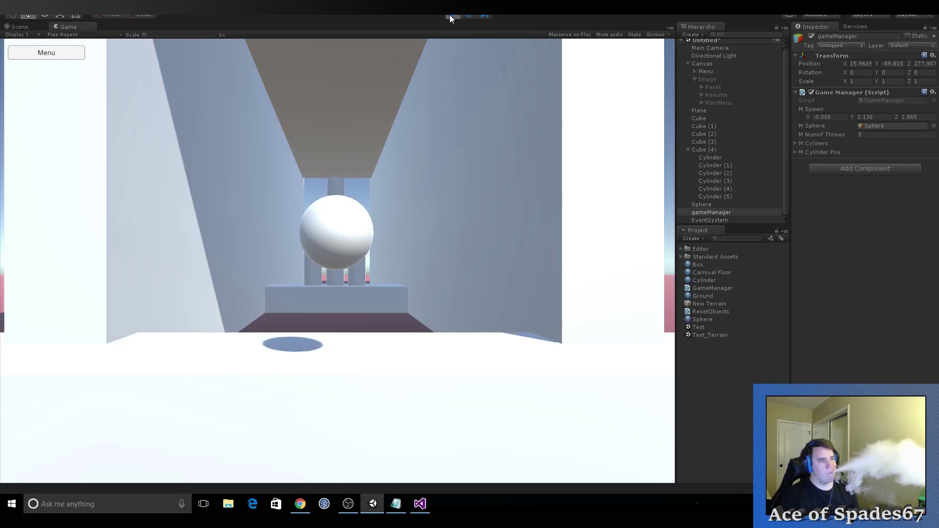
{"action": "left_click", "coordinate": [450, 14]}
{"action": "left_click", "coordinate": [450, 14]}
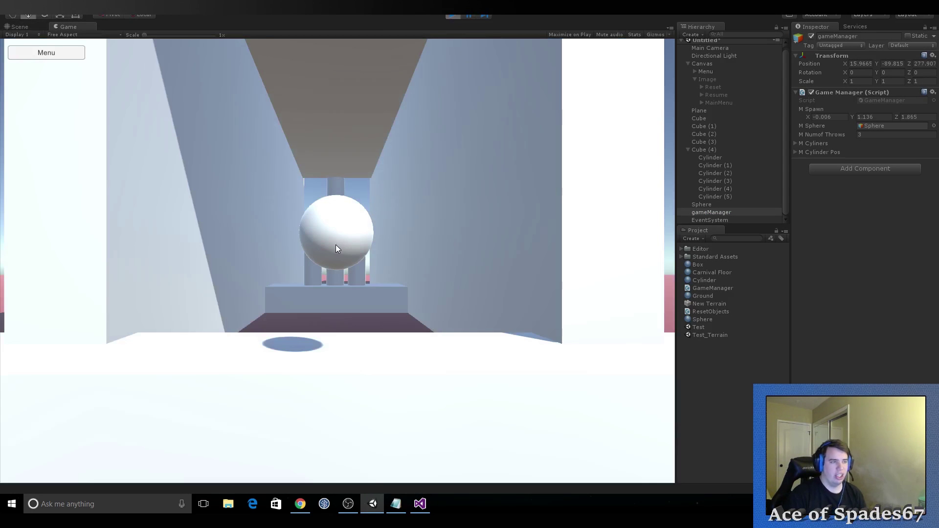
{"action": "left_click", "coordinate": [334, 243]}
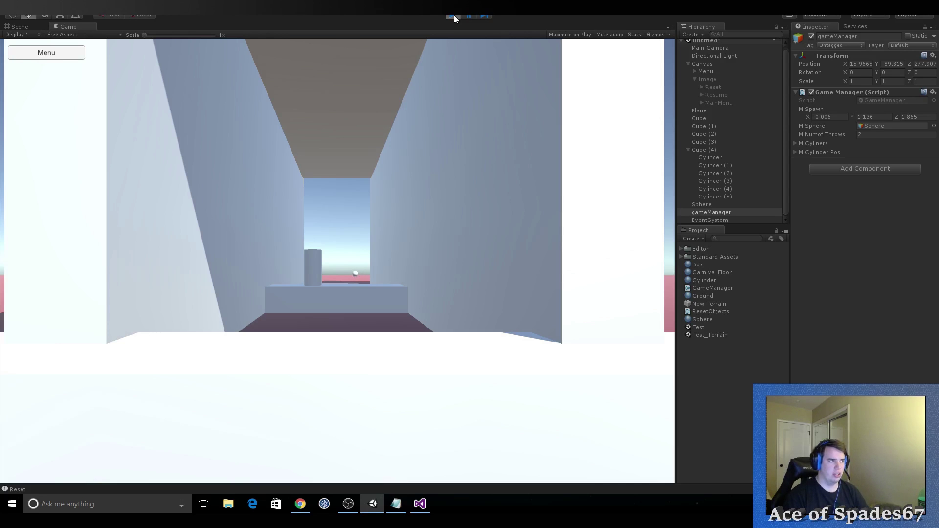
{"action": "left_click", "coordinate": [454, 15]}
{"action": "left_click", "coordinate": [419, 504]}
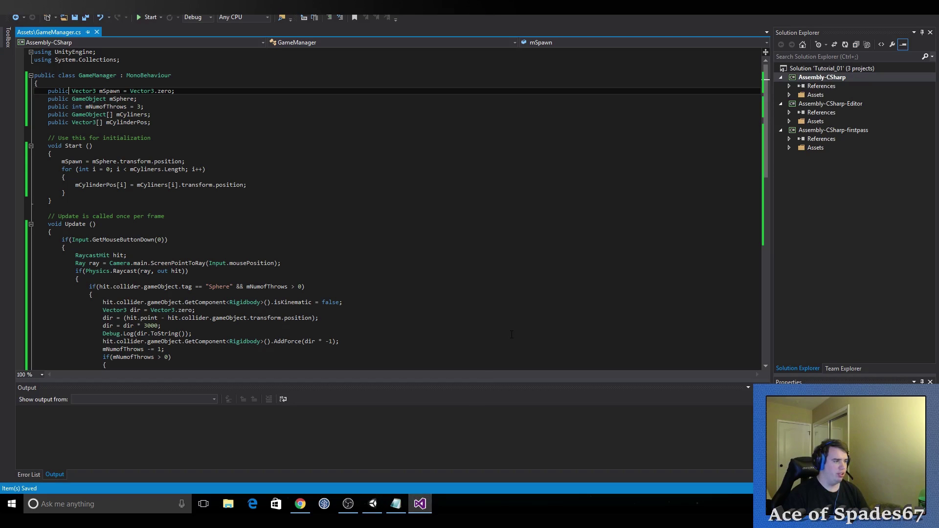
Step: Declare an empty private IEnumerator ThrowAgain() method above ResetGame
{"action": "left_click_drag", "start_coordinate": [762, 160], "coordinate": [764, 243]}
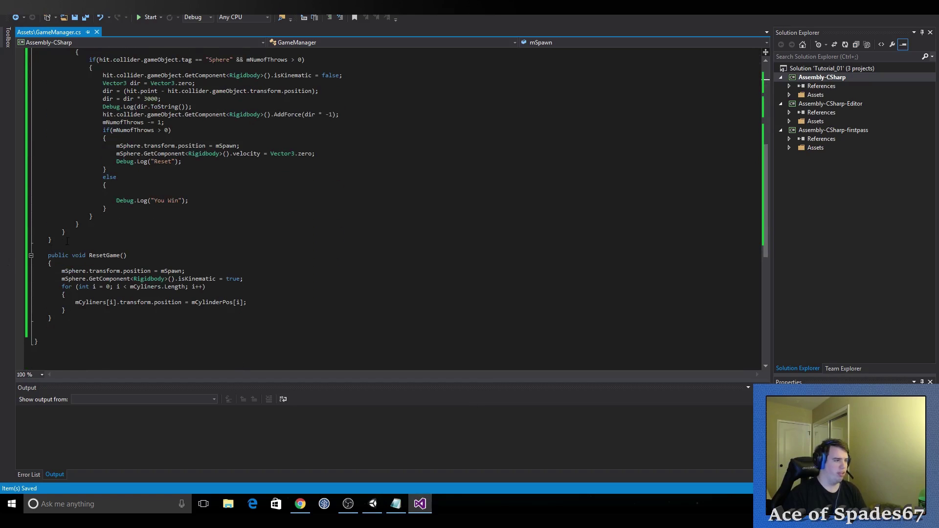
{"action": "left_click", "coordinate": [68, 239]}
{"action": "key", "text": "Return"}
{"action": "key", "text": "Return"}
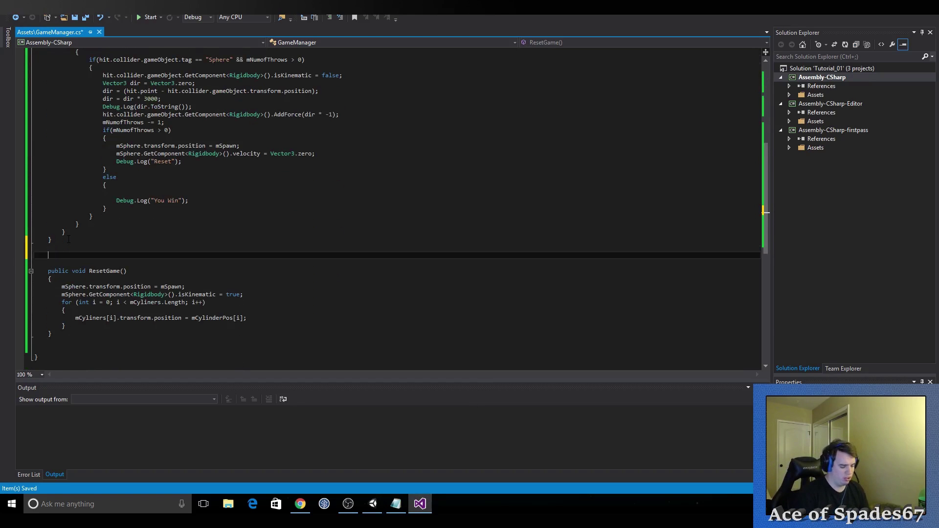
{"action": "type", "text": "priave"}
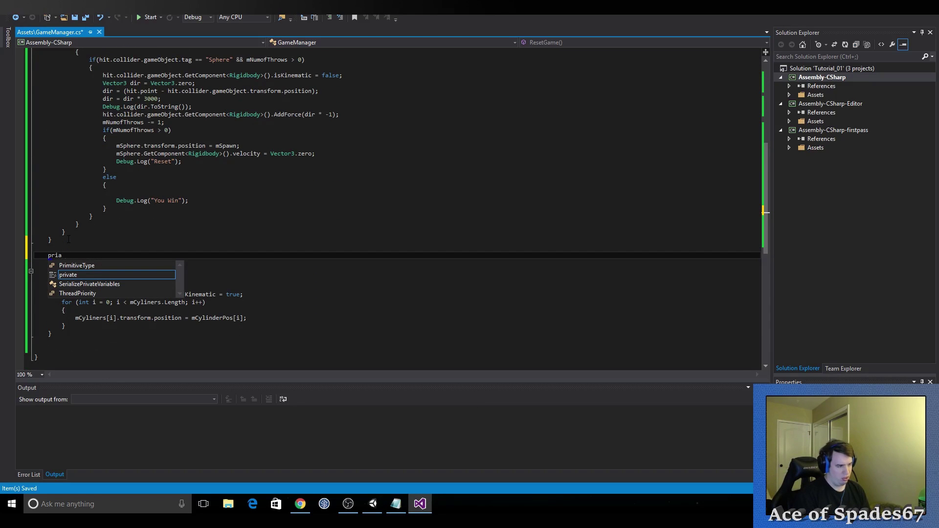
{"action": "key", "text": "Return"}
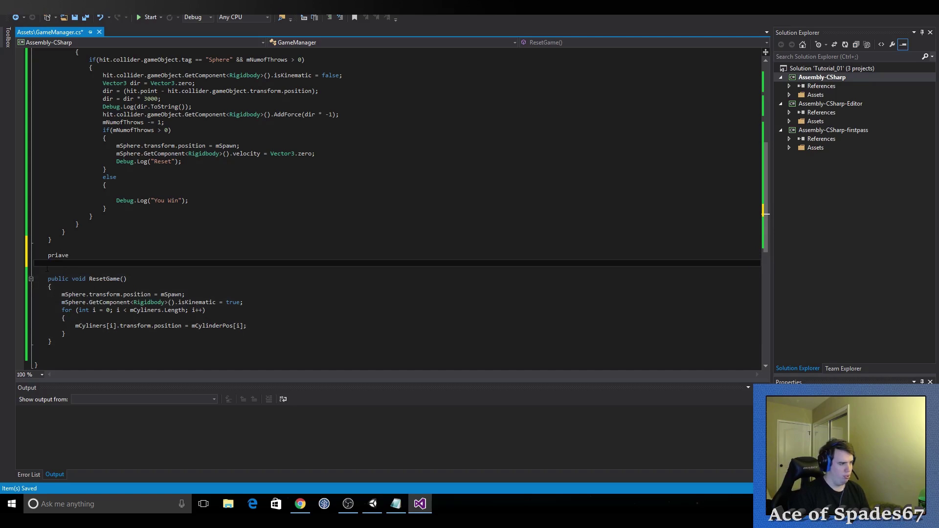
{"action": "key", "text": "Up"}
{"action": "key", "text": "End"}
{"action": "key", "text": "BackSpace"}
{"action": "key", "text": "BackSpace"}
{"action": "key", "text": "BackSpace"}
{"action": "type", "text": "v"}
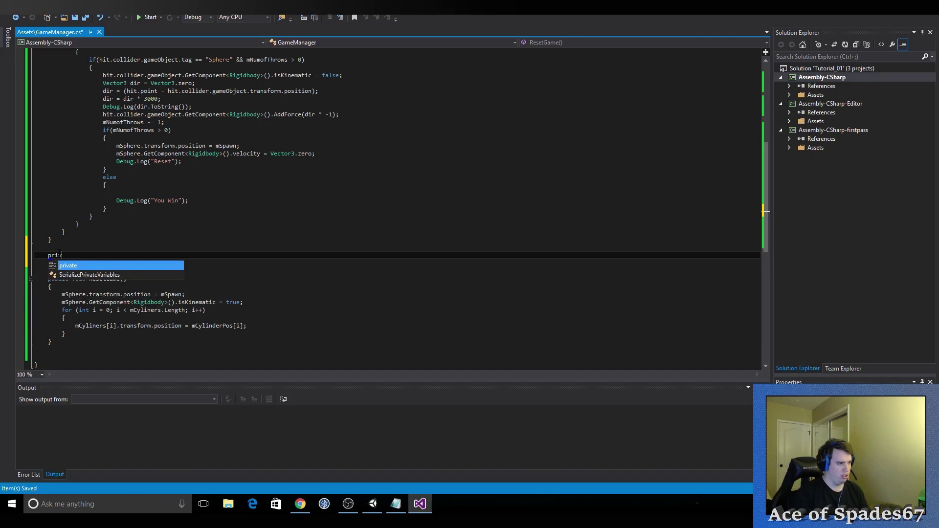
{"action": "key", "text": "Tab"}
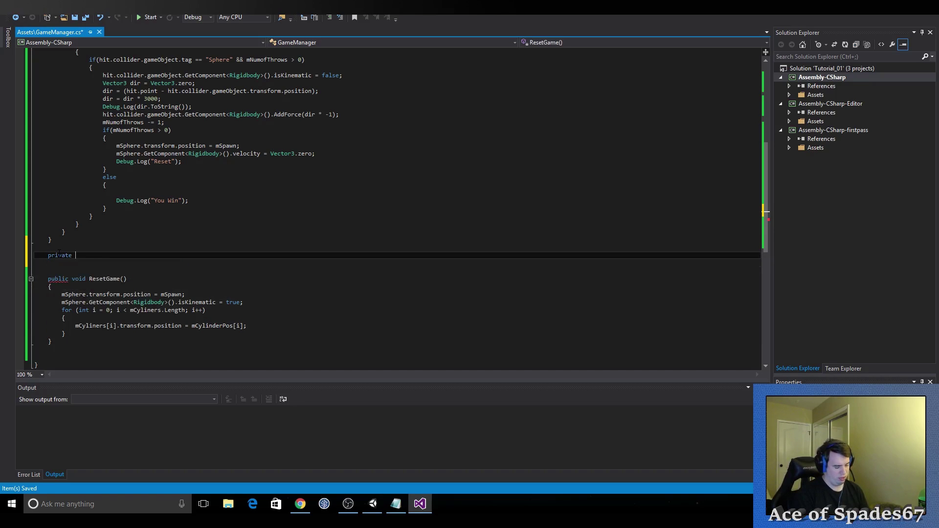
{"action": "type", "text": "ien"}
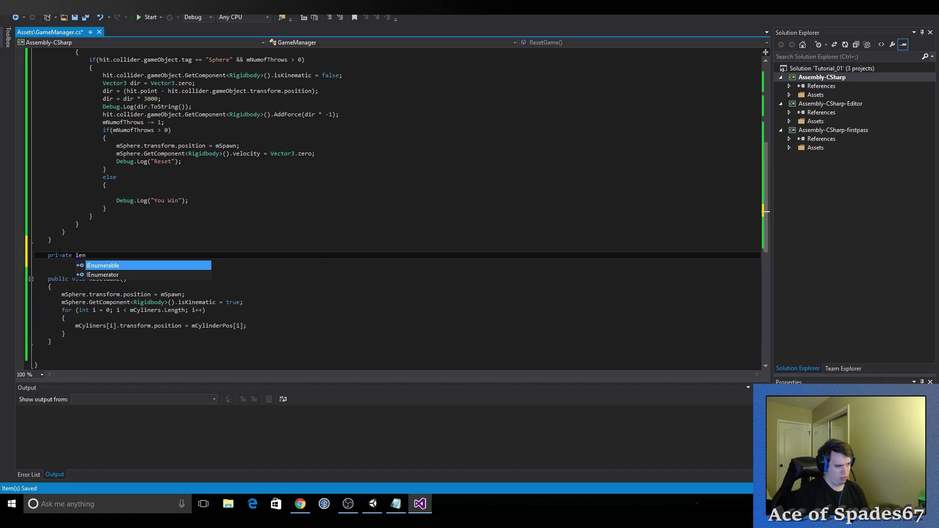
{"action": "key", "text": "Down"}
{"action": "key", "text": "Tab"}
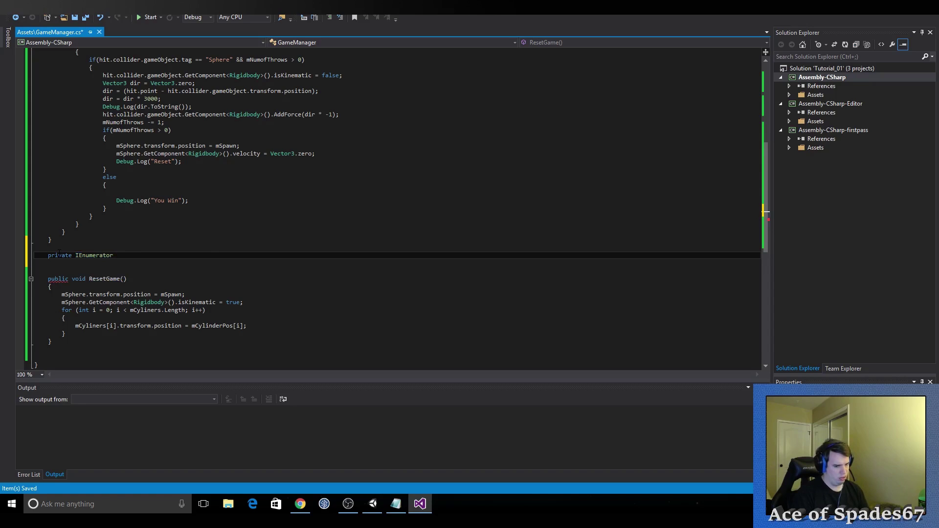
{"action": "type", "text": "Th"}
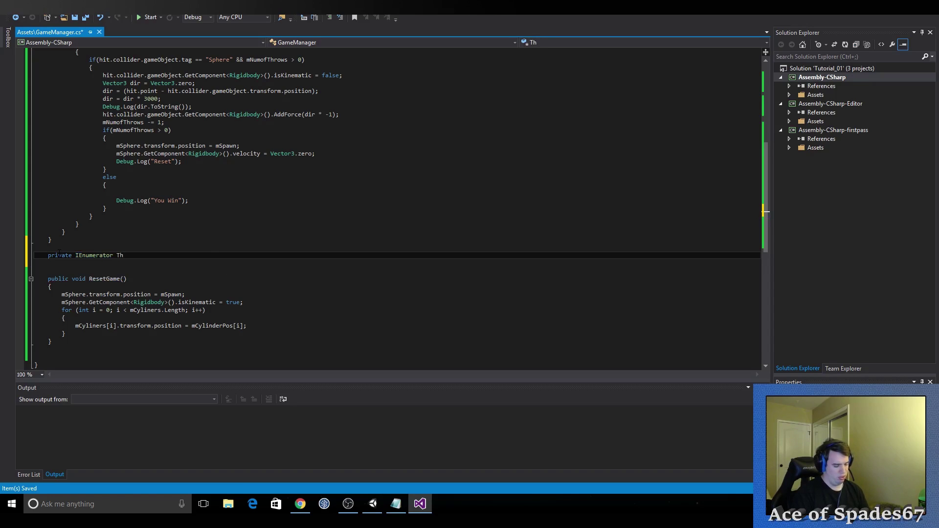
{"action": "type", "text": "rowAgain"}
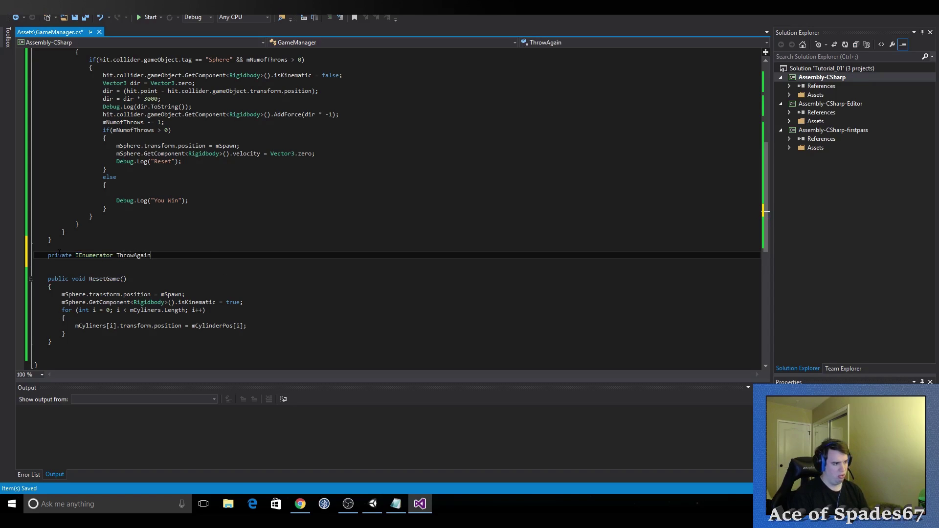
{"action": "type", "text": "()"}
{"action": "key", "text": "Return"}
{"action": "type", "text": "{"}
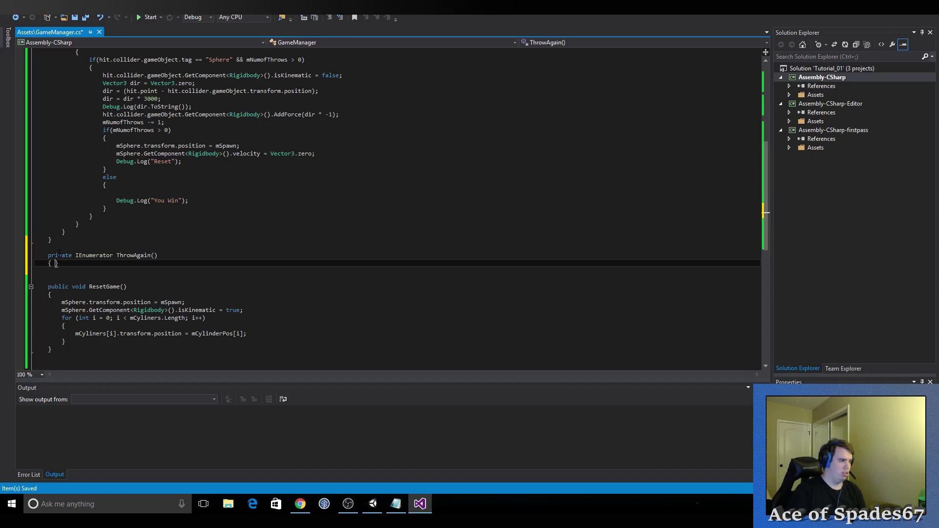
{"action": "key", "text": "Return"}
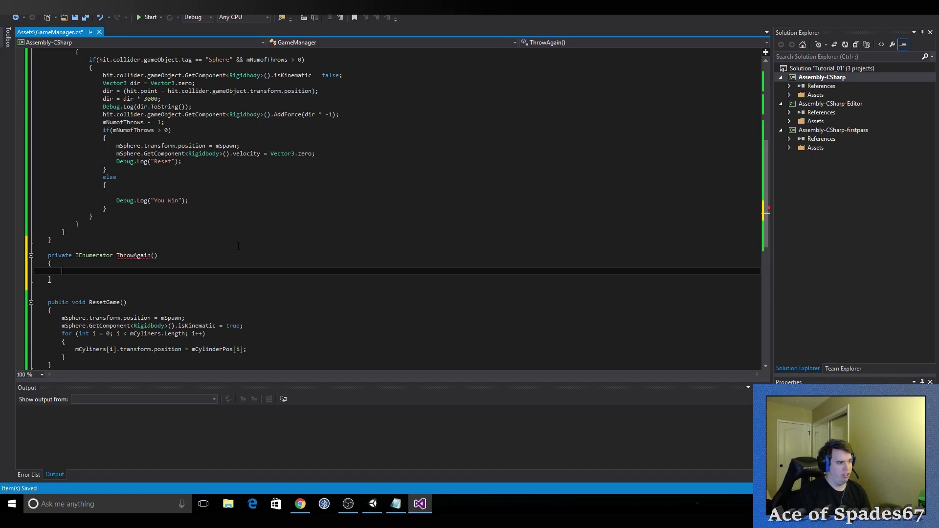
Step: Add 'yield return new WaitForSeconds(3.0f);' as ThrowAgain's first line
{"action": "type", "text": "yield "}
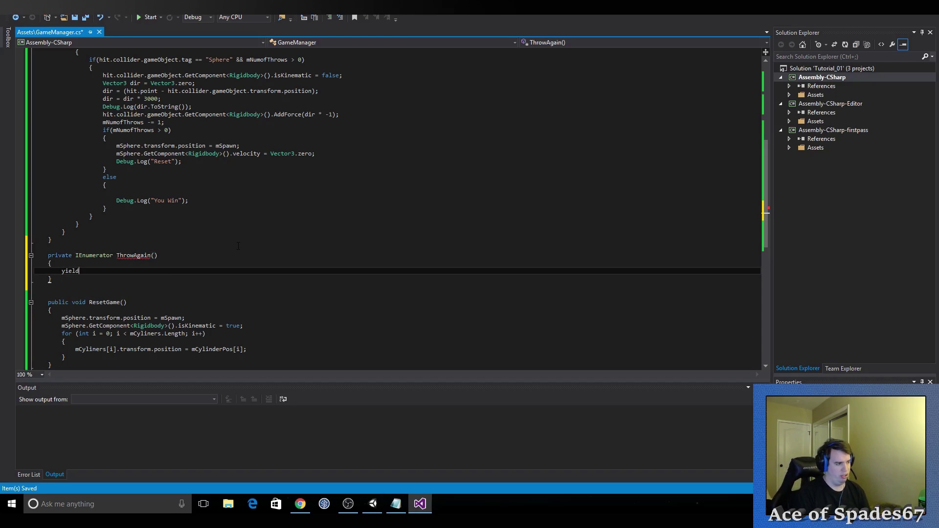
{"action": "type", "text": "return new "}
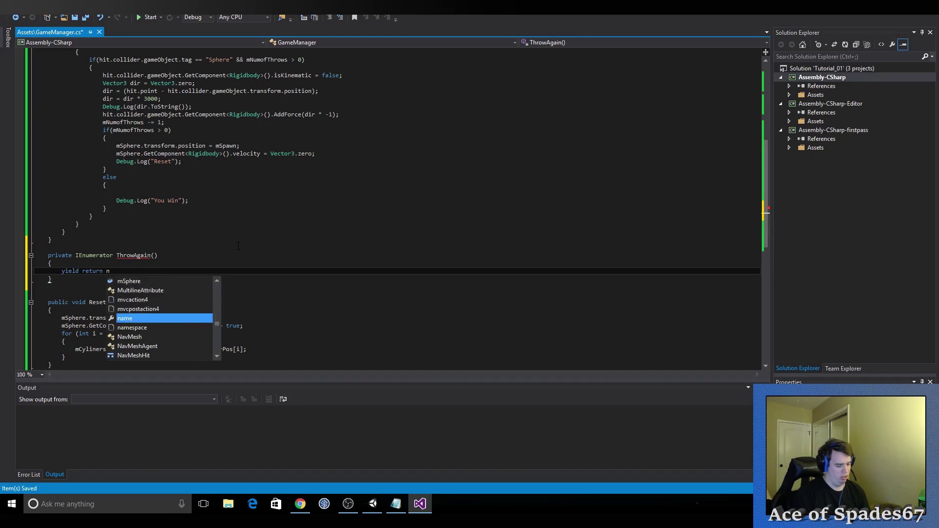
{"action": "type", "text": "wai"}
{"action": "key", "text": "Down"}
{"action": "key", "text": "Down"}
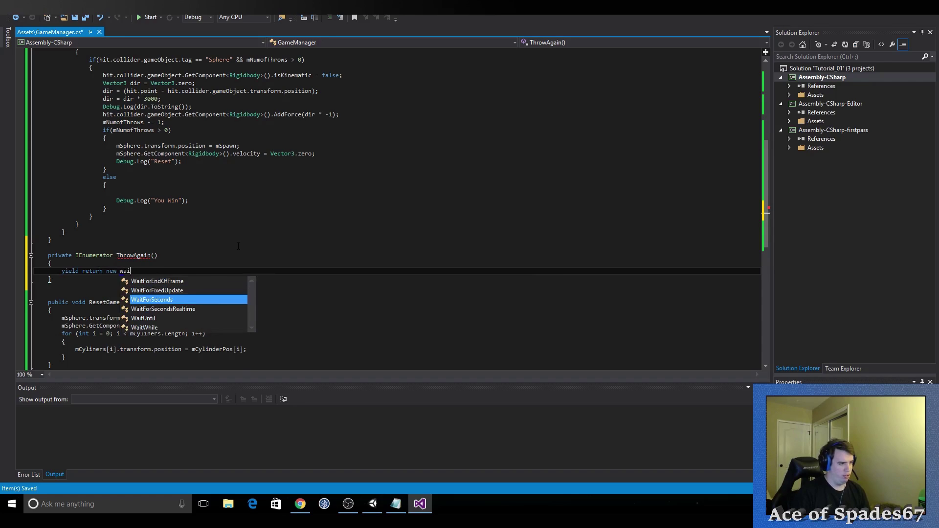
{"action": "key", "text": "Tab"}
{"action": "type", "text": "("}
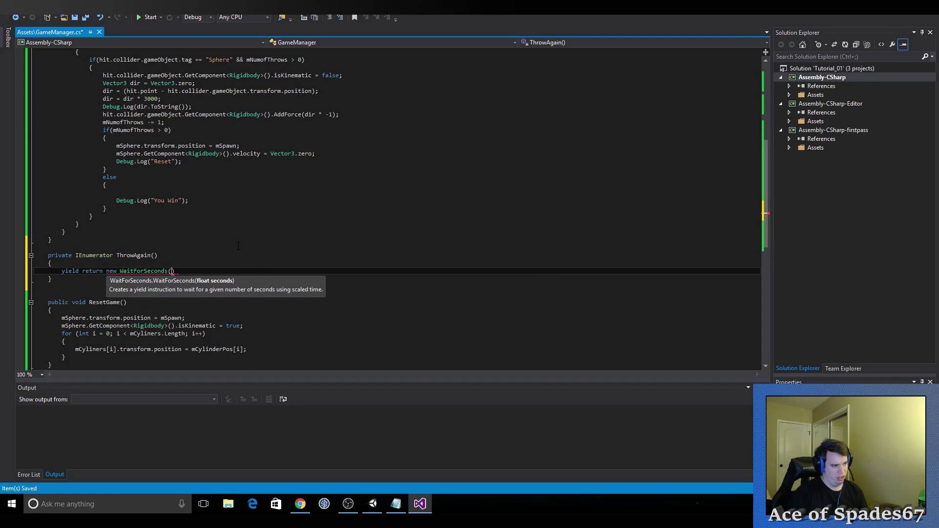
{"action": "type", "text": "3.0f"}
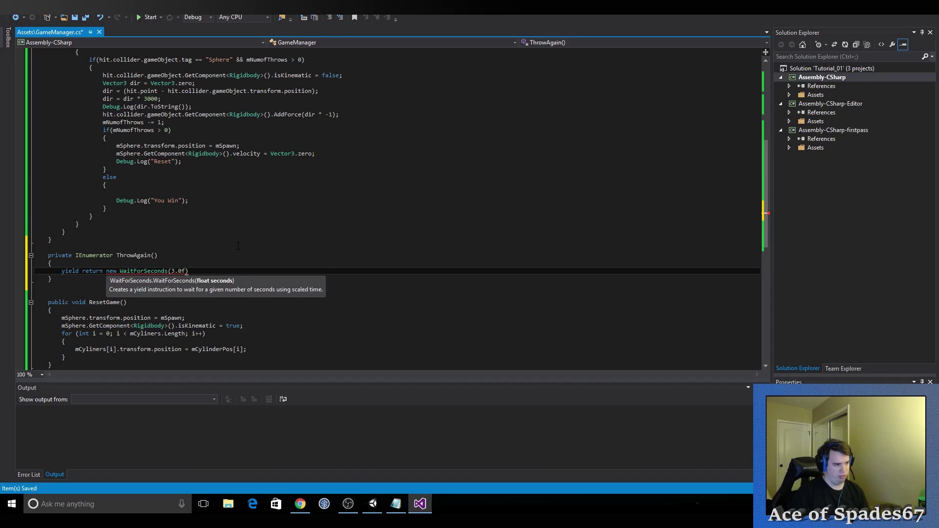
{"action": "type", "text": ");"}
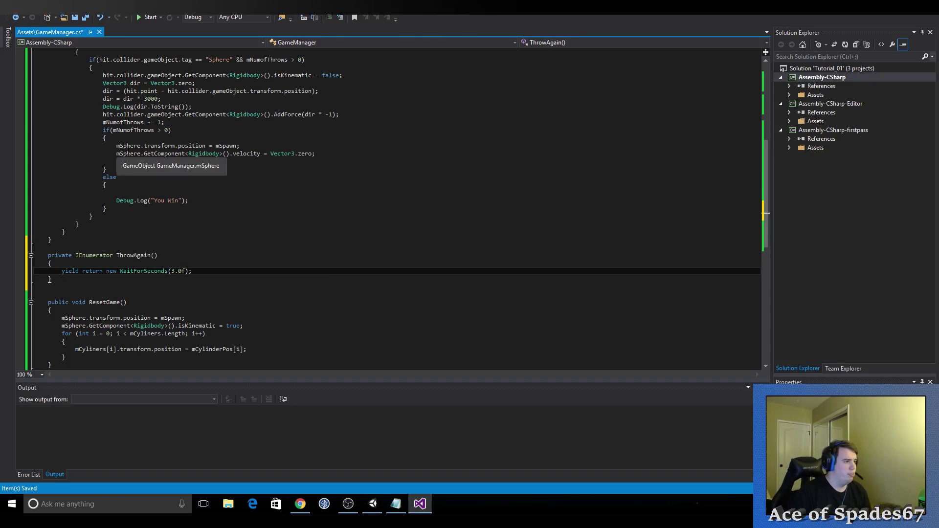
Step: Copy the sphere position and velocity reset lines into ThrowAgain below the wait
{"action": "left_click_drag", "start_coordinate": [116, 146], "coordinate": [316, 154]}
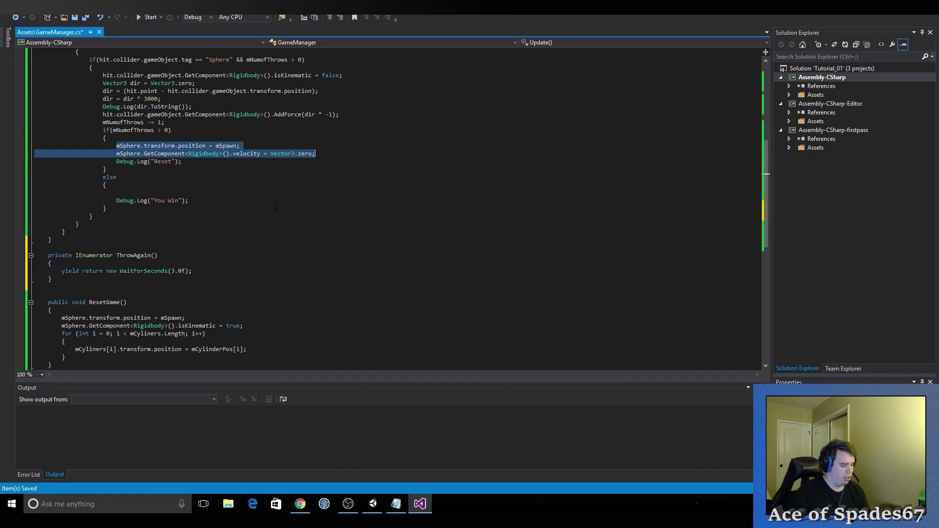
{"action": "key", "text": "ctrl+c"}
{"action": "left_click", "coordinate": [212, 271]}
{"action": "key", "text": "Return"}
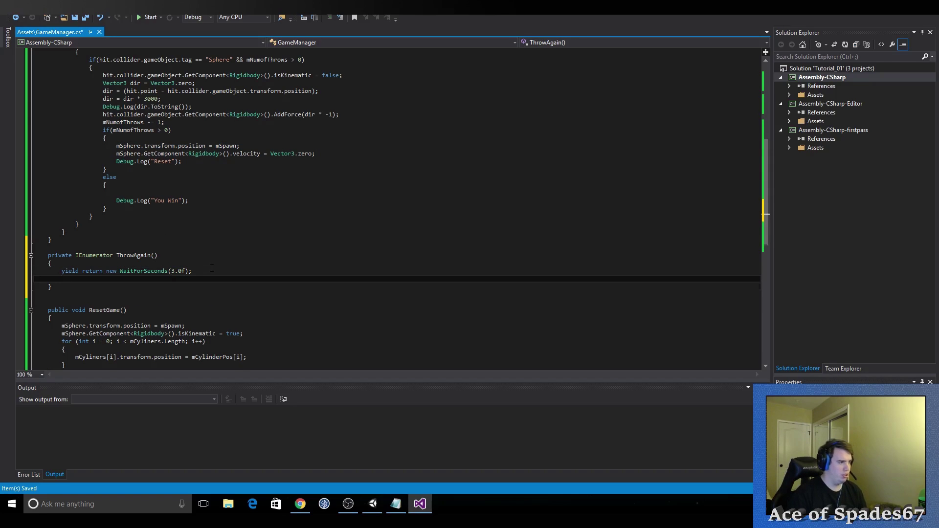
{"action": "key", "text": "ctrl+v"}
Step: Replace the throw check's two sphere reset lines with StartCoroutine("ThrowAgain"); and save
{"action": "left_click", "coordinate": [372, 503]}
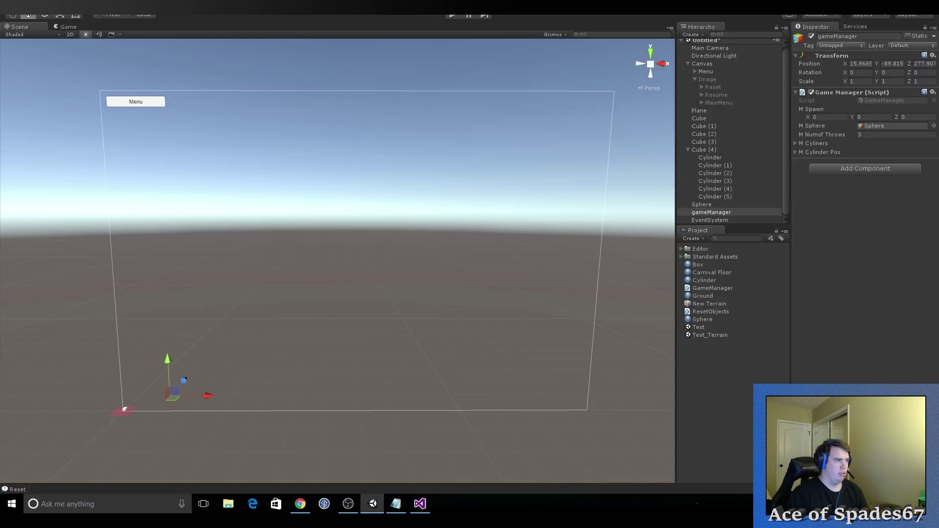
{"action": "left_click", "coordinate": [420, 504]}
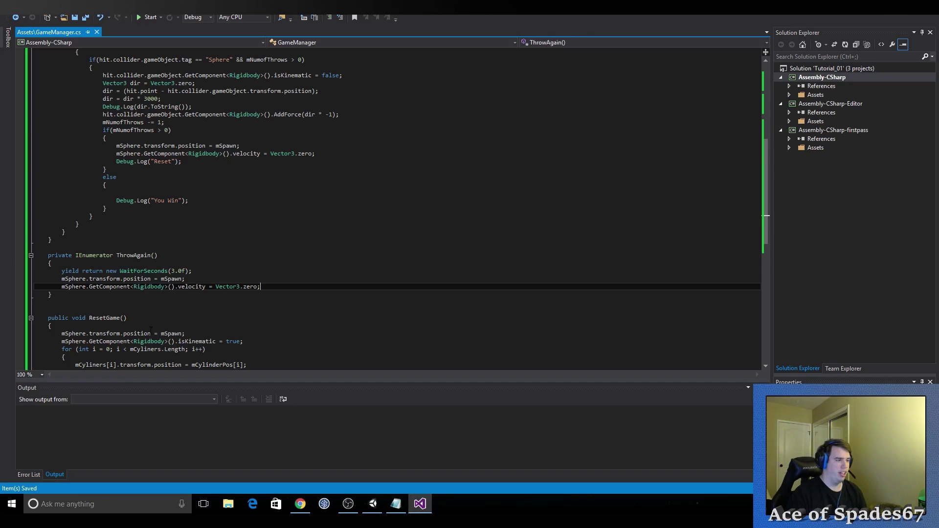
{"action": "left_click_drag", "start_coordinate": [321, 154], "coordinate": [118, 145]}
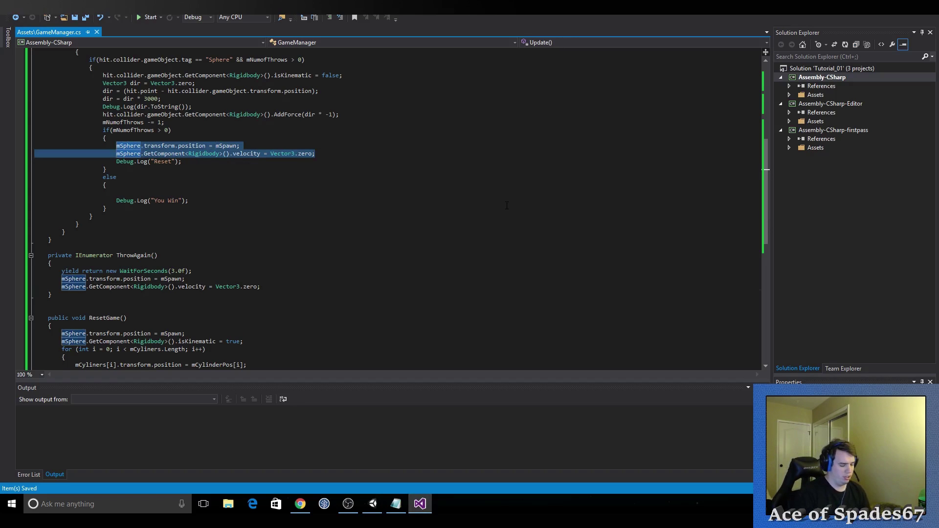
{"action": "type", "text": "StartCoroutine"}
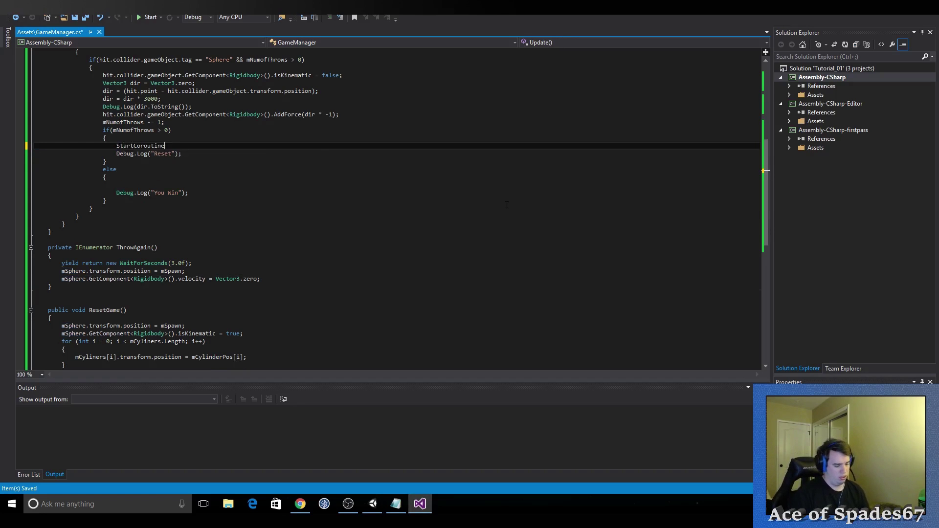
{"action": "type", "text": "(\""}
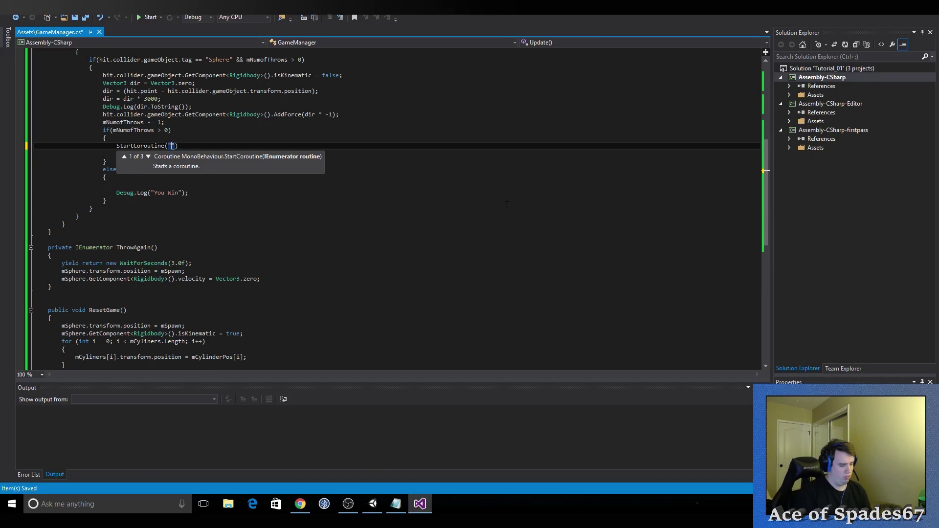
{"action": "type", "text": "ThrowAga"}
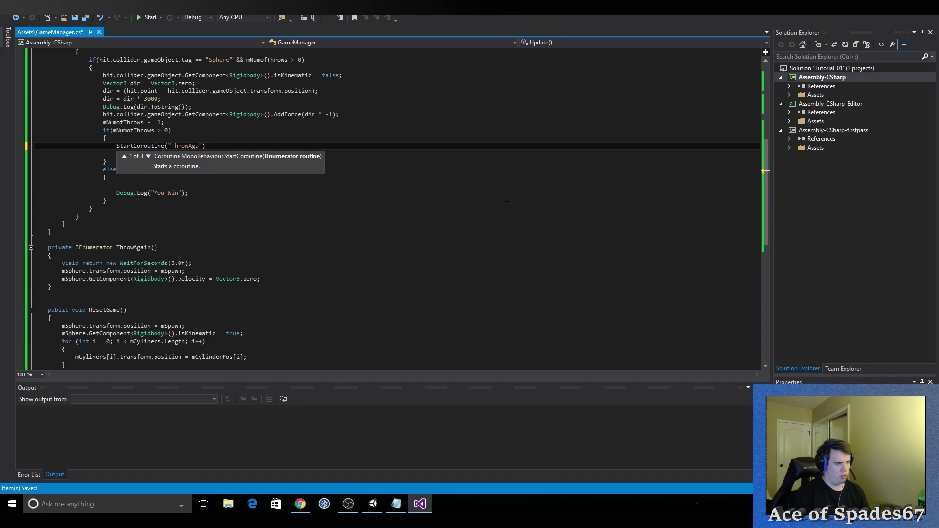
{"action": "type", "text": "in\""}
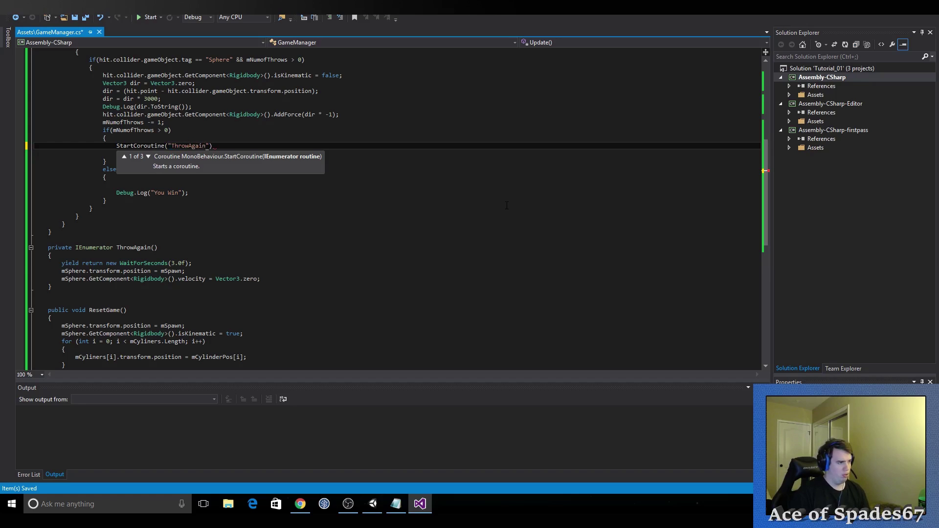
{"action": "type", "text": ");"}
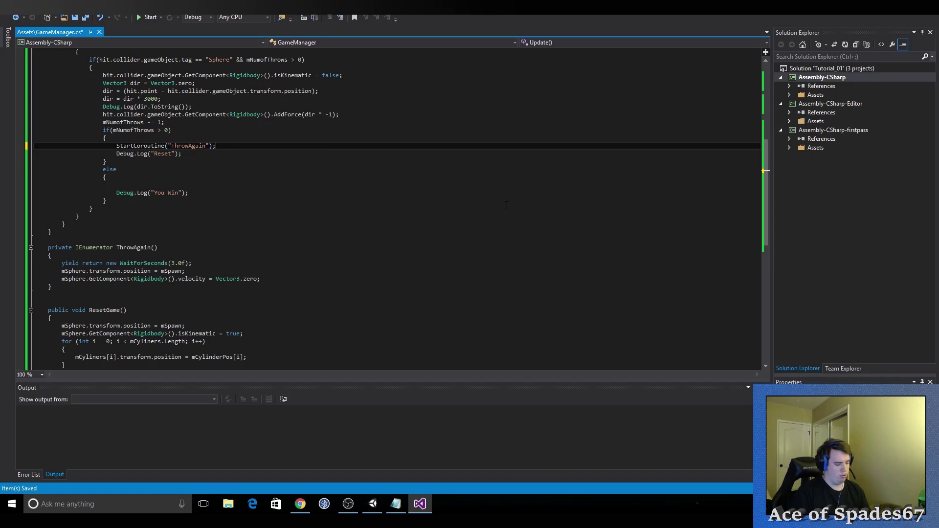
{"action": "key", "text": "ctrl+s"}
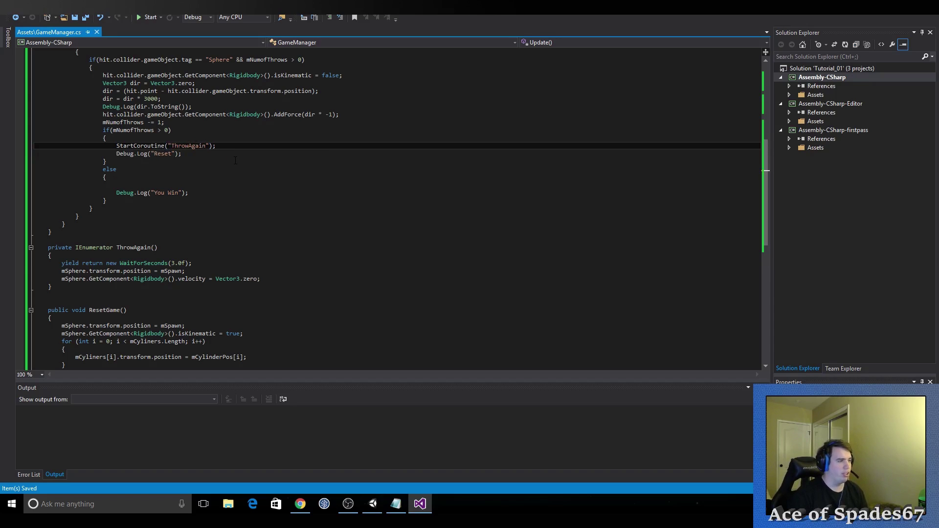
{"action": "left_click", "coordinate": [372, 504]}
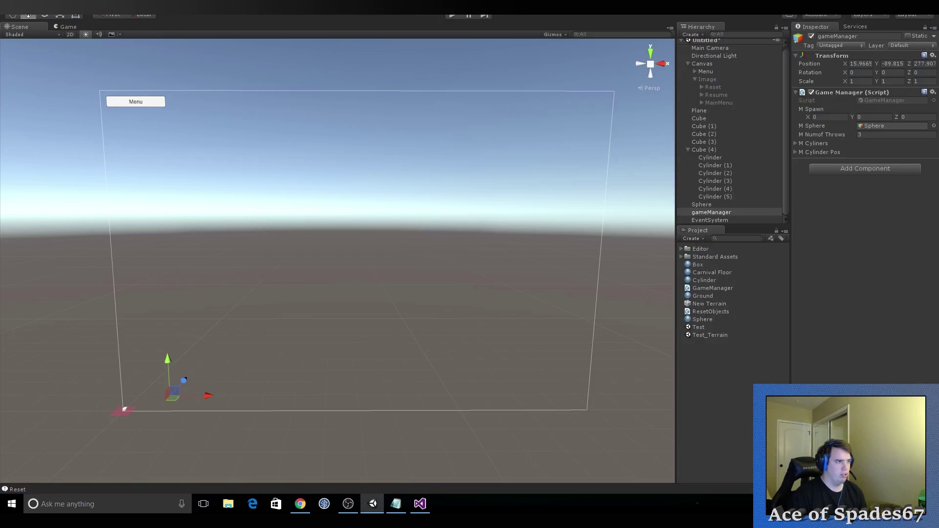
Step: Play-test one throw, confirming Numof Throws falls to 2 and the sphere respawns
{"action": "left_click", "coordinate": [447, 17]}
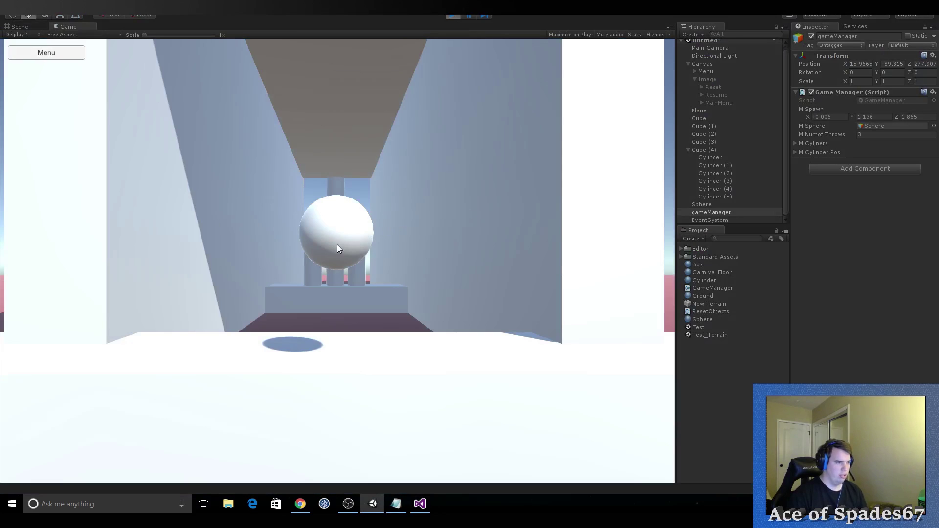
{"action": "left_click", "coordinate": [336, 244]}
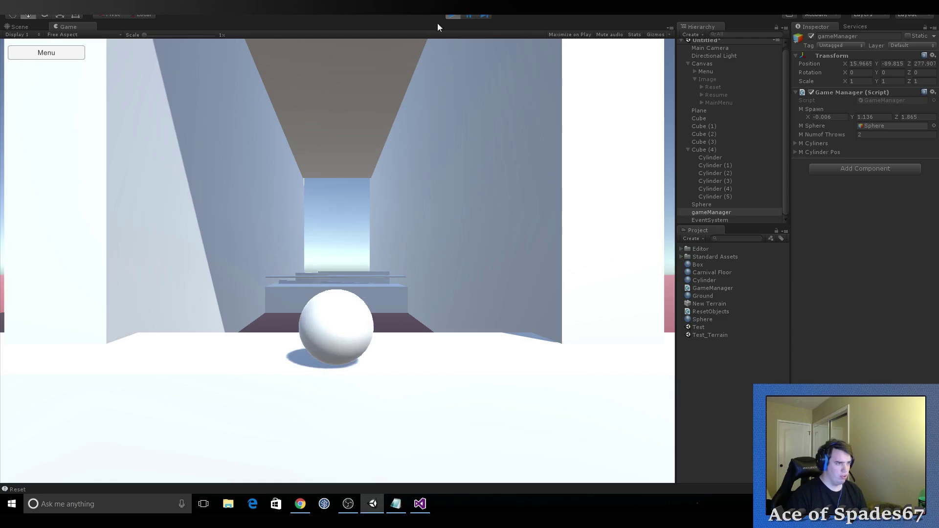
{"action": "left_click", "coordinate": [452, 15]}
{"action": "left_click", "coordinate": [420, 504]}
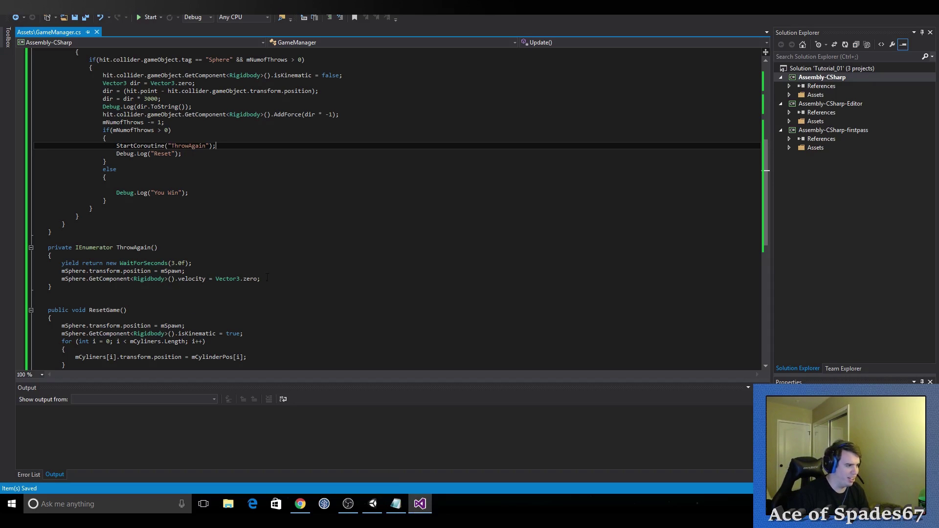
Step: Add 'mSphere.GetComponent<Rigidbody>().isKinematic = true;' after ThrowAgain's wait line and save
{"action": "left_click", "coordinate": [216, 264]}
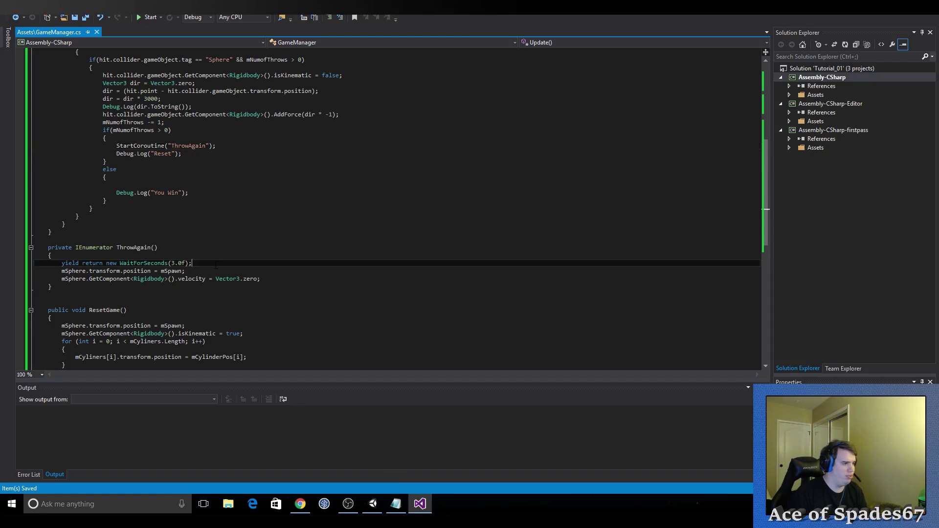
{"action": "key", "text": "Return"}
{"action": "type", "text": "mSph"}
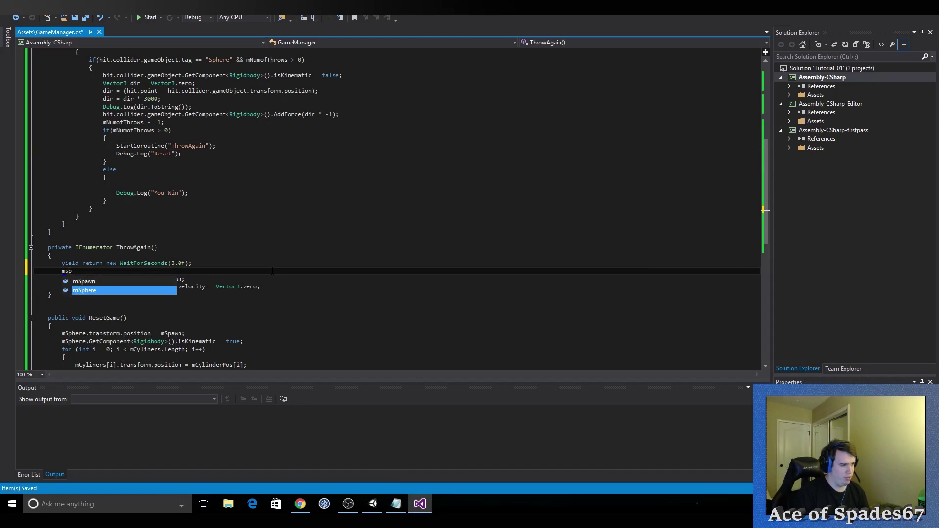
{"action": "type", "text": "ere.get"}
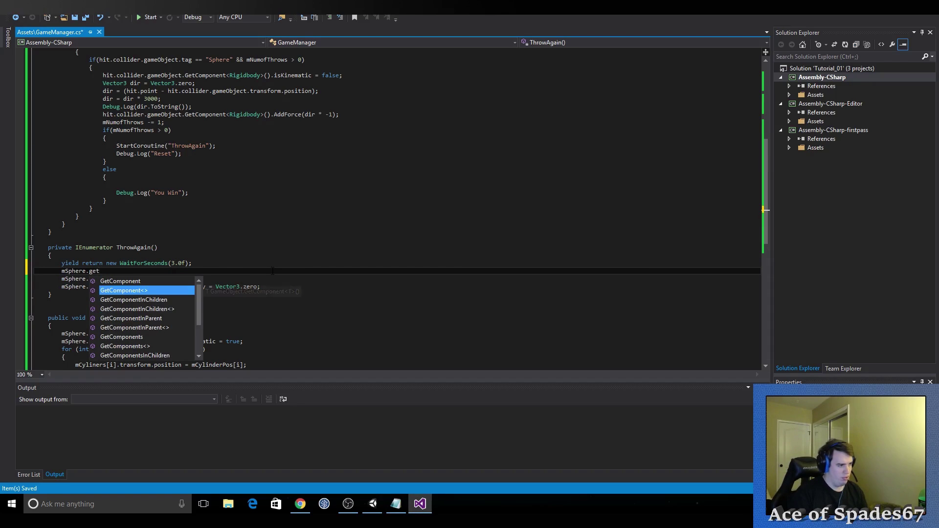
{"action": "type", "text": "<"}
{"action": "type", "text": "Ri>"}
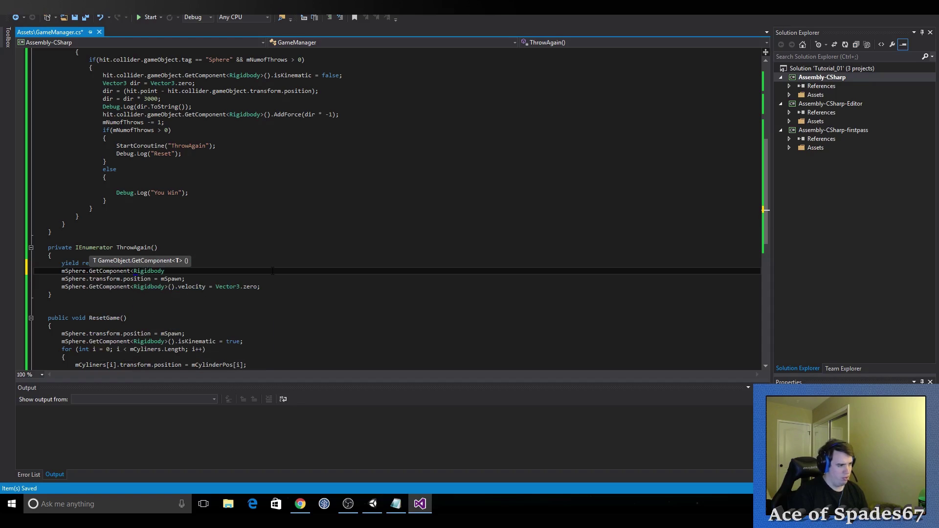
{"action": "type", "text": "()."}
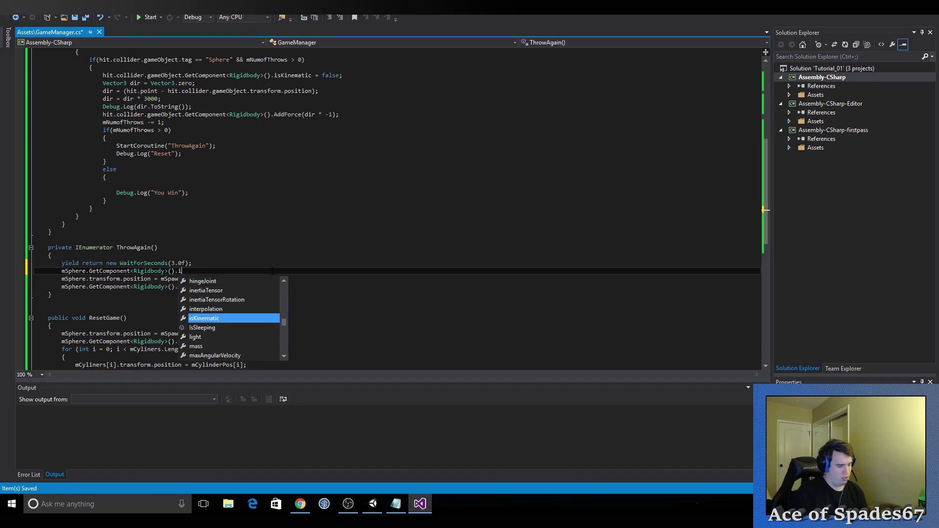
{"action": "type", "text": "isK"}
{"action": "key", "text": "Tab"}
{"action": "type", "text": "t"}
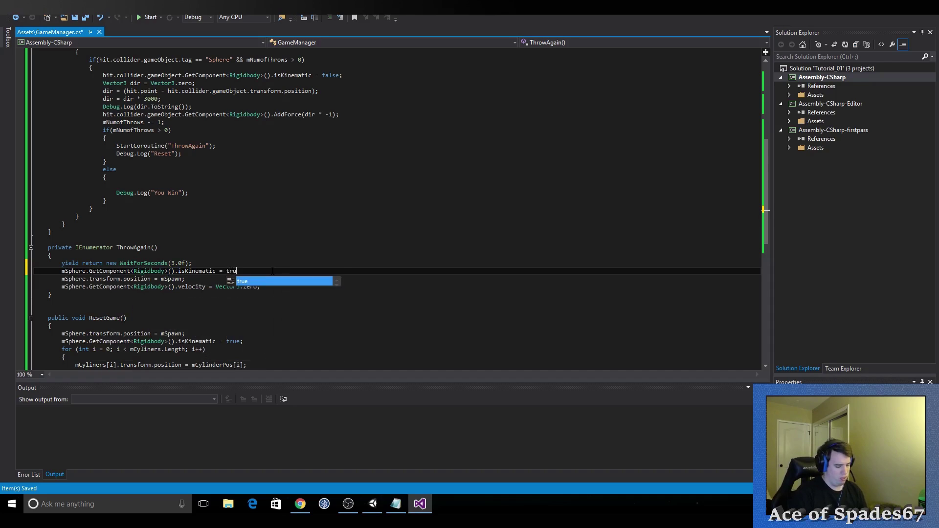
{"action": "type", "text": "rue;"}
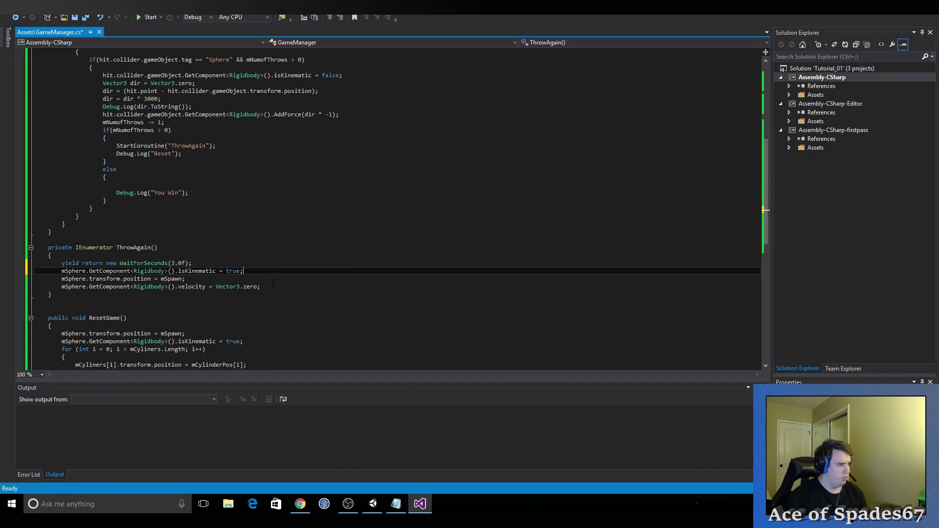
{"action": "key", "text": "ctrl+s"}
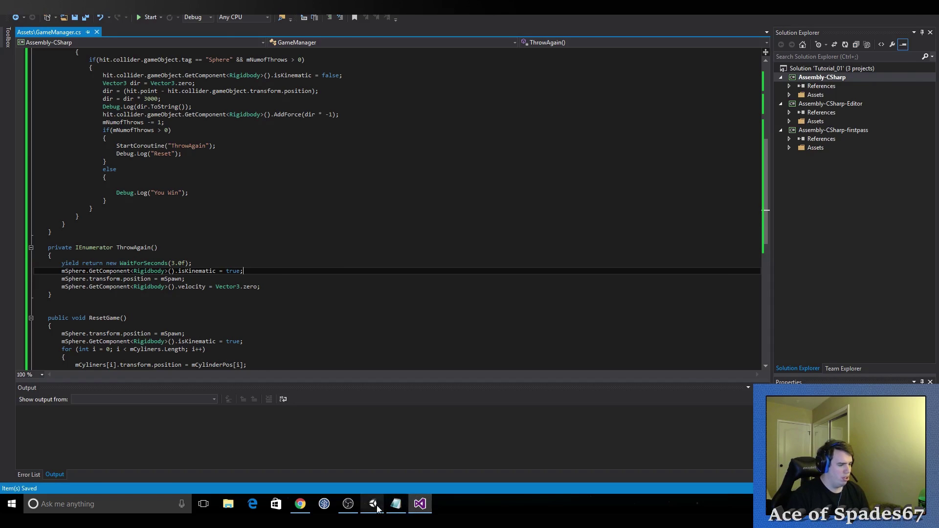
{"action": "left_click", "coordinate": [373, 504]}
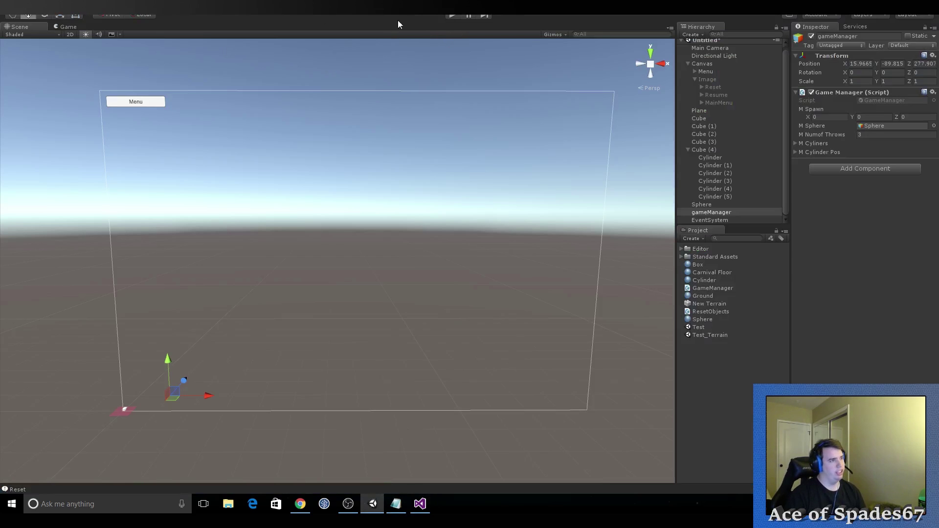
Step: Play through all three throws until Numof Throws hits 0 and You Win is logged
{"action": "left_click", "coordinate": [452, 15]}
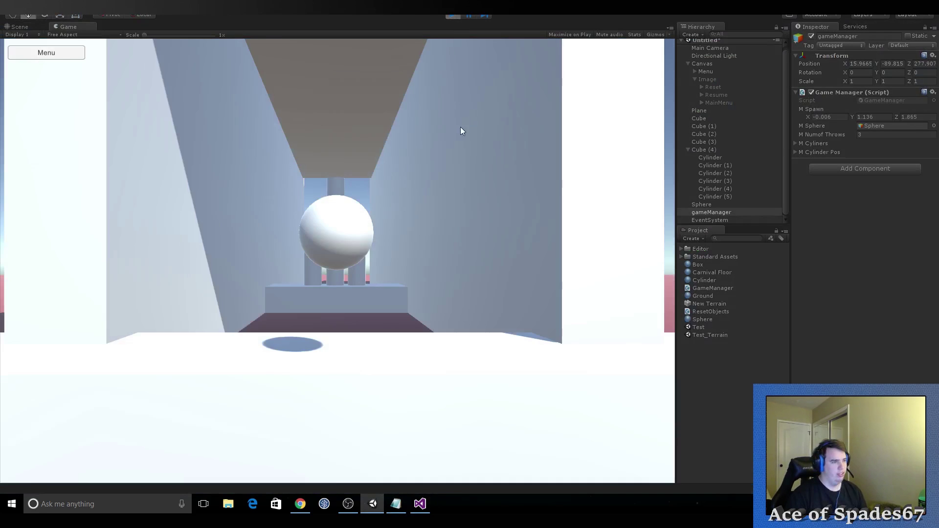
{"action": "left_click", "coordinate": [335, 242]}
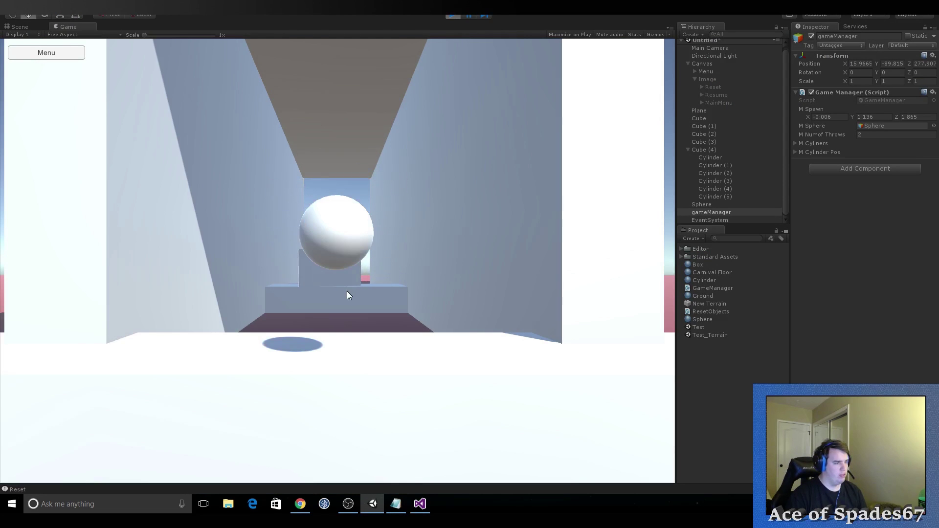
{"action": "left_click", "coordinate": [337, 246]}
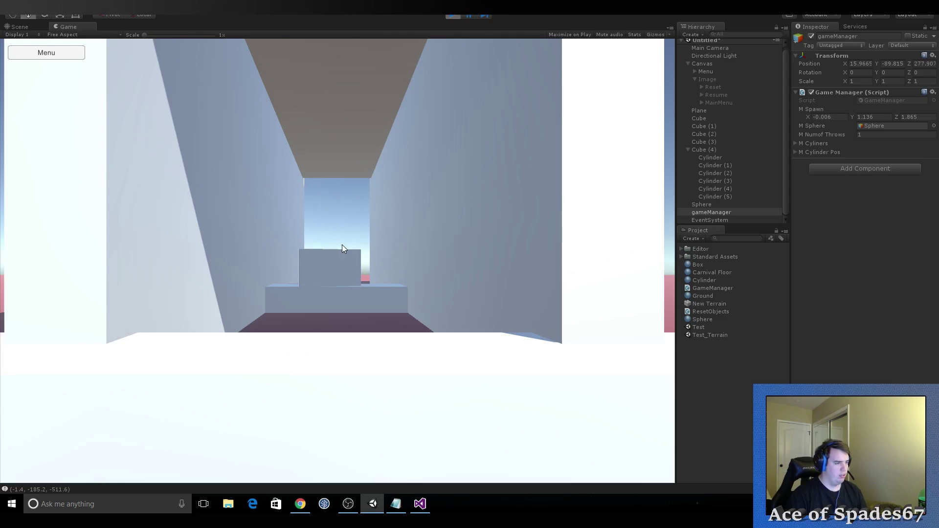
{"action": "left_click", "coordinate": [342, 246]}
{"action": "left_click", "coordinate": [455, 15]}
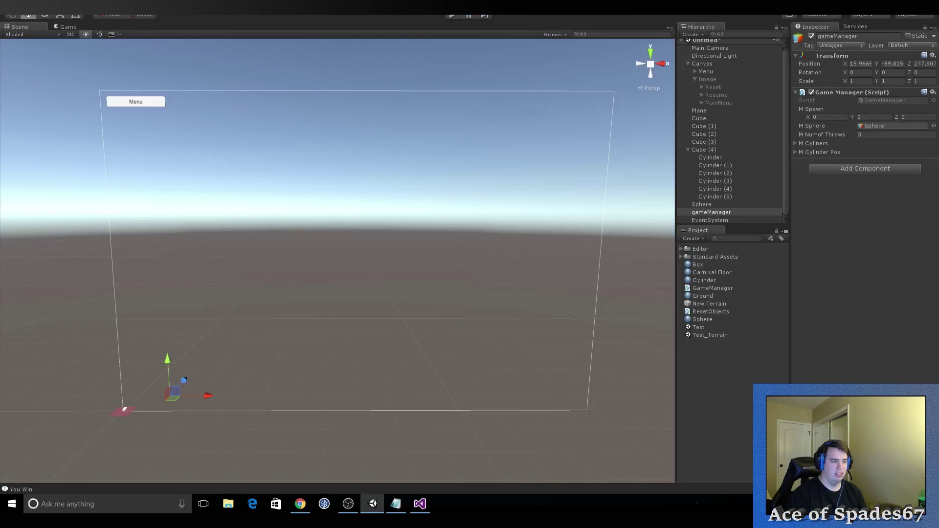
{"action": "left_click", "coordinate": [420, 504]}
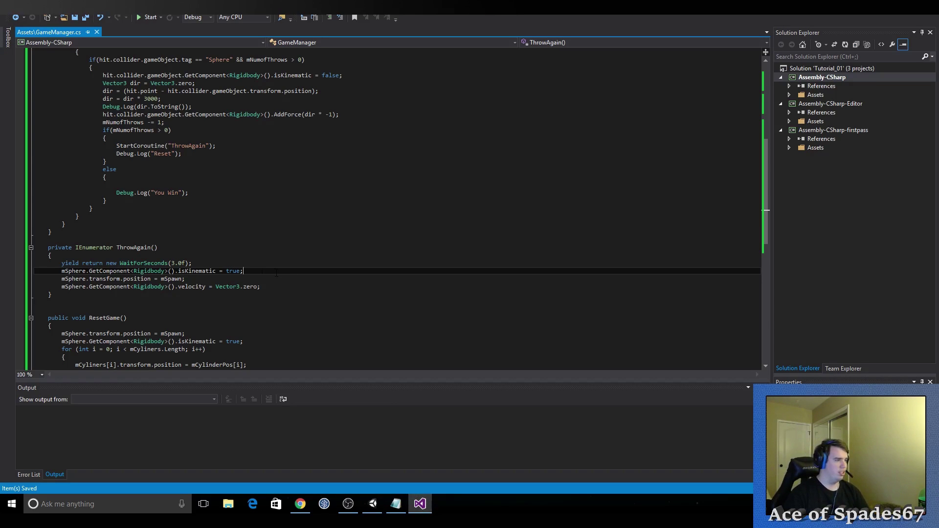
Step: Delete the Debug.Log("Reset") and Debug.Log("You Win") lines, leaving the else block empty
{"action": "left_click_drag", "start_coordinate": [203, 158], "coordinate": [218, 148]}
{"action": "left_click", "coordinate": [204, 154]}
{"action": "key", "text": "Delete"}
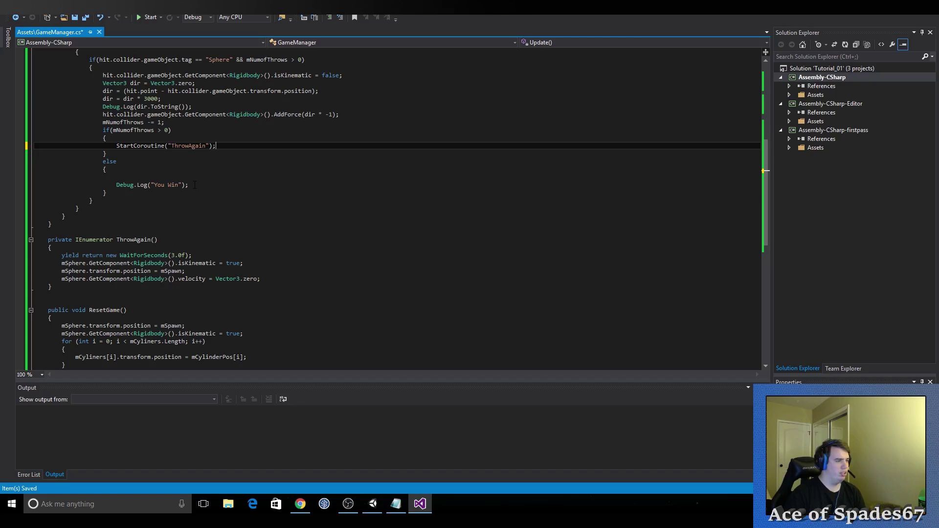
{"action": "left_click_drag", "start_coordinate": [194, 185], "coordinate": [184, 175]}
{"action": "key", "text": "Delete"}
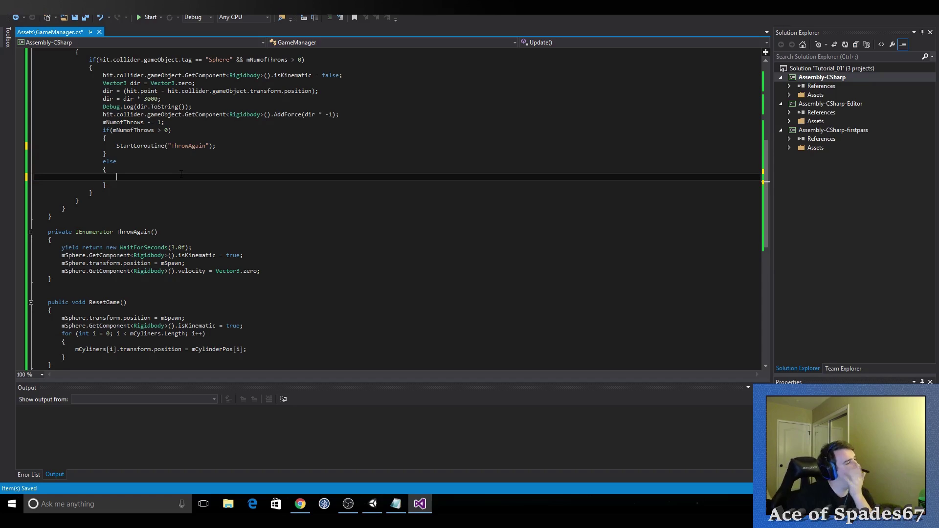
Step: Add a new private CheckWin() method with an empty body below Update
{"action": "left_click", "coordinate": [101, 216]}
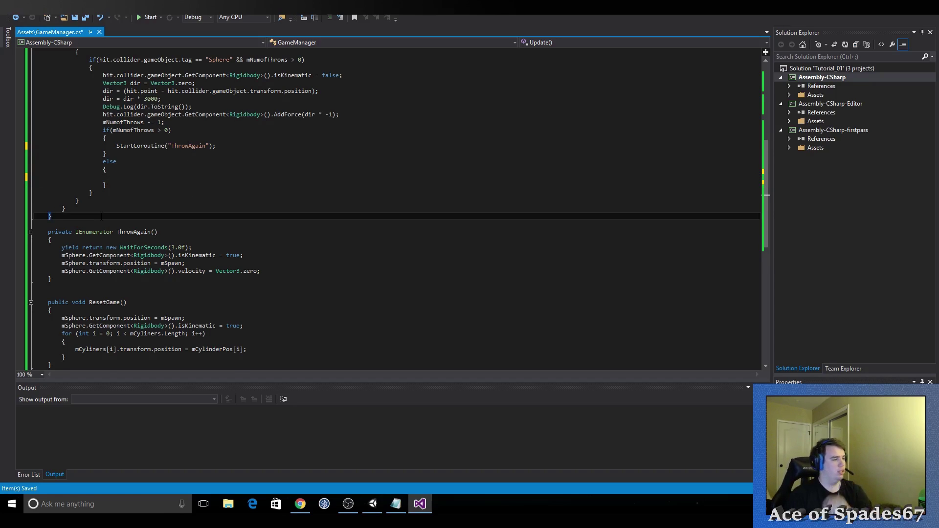
{"action": "key", "text": "Return"}
{"action": "key", "text": "Return"}
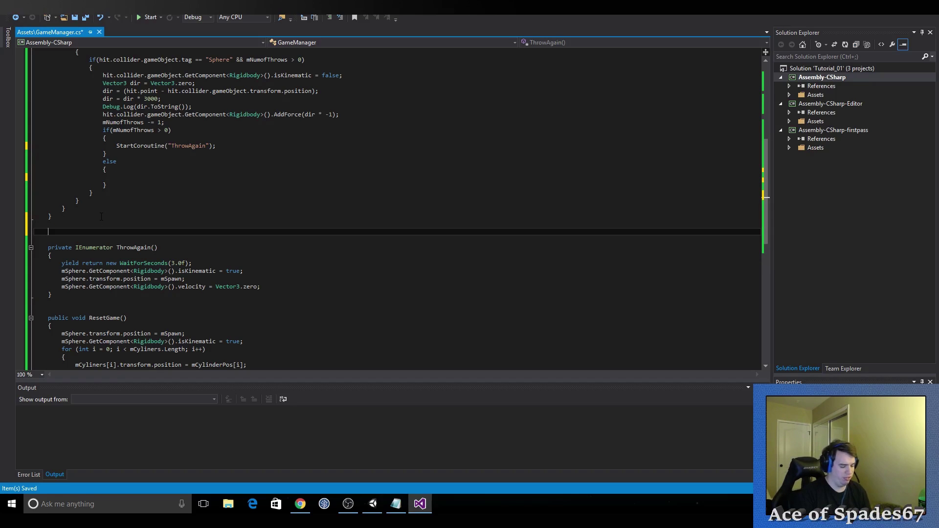
{"action": "type", "text": "private "}
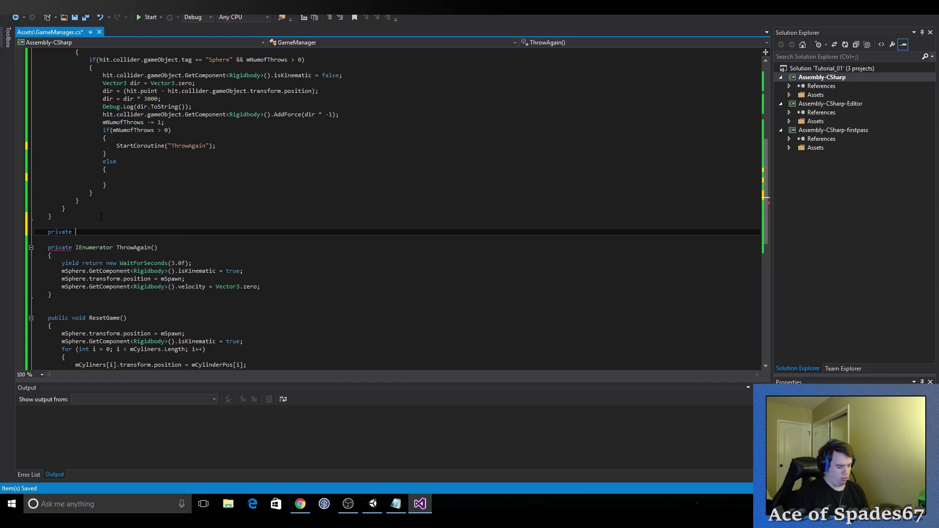
{"action": "type", "text": "CheckWin()"}
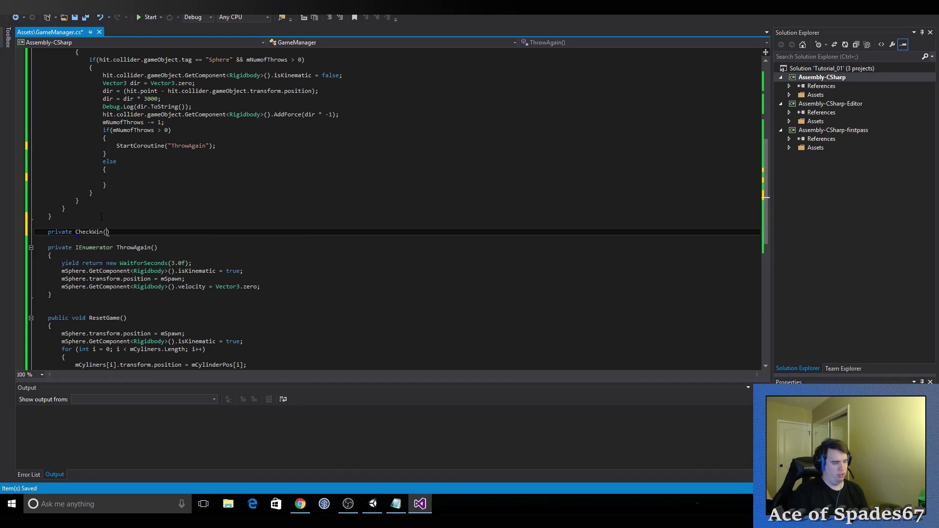
{"action": "key", "text": "Return"}
{"action": "type", "text": "{"}
{"action": "key", "text": "Return"}
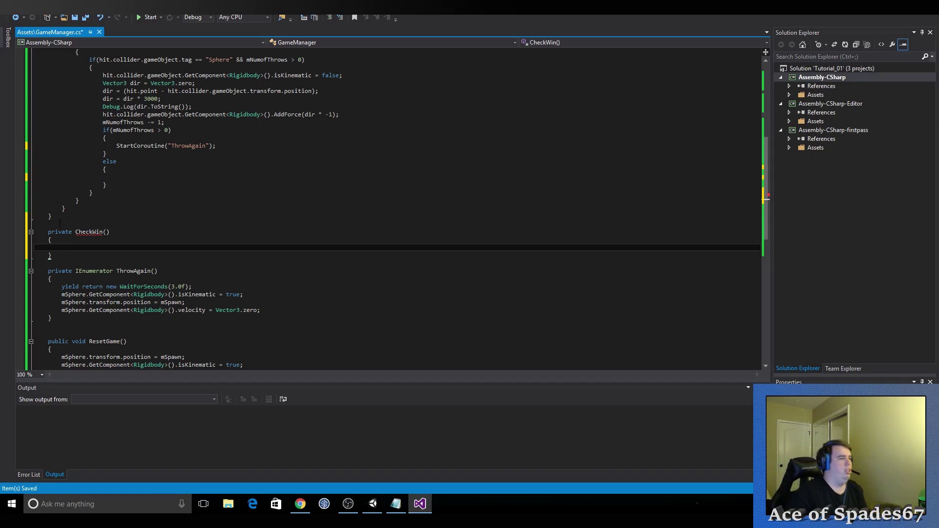
Step: Give CheckWin a bool return type and make its body return false
{"action": "left_click", "coordinate": [75, 232]}
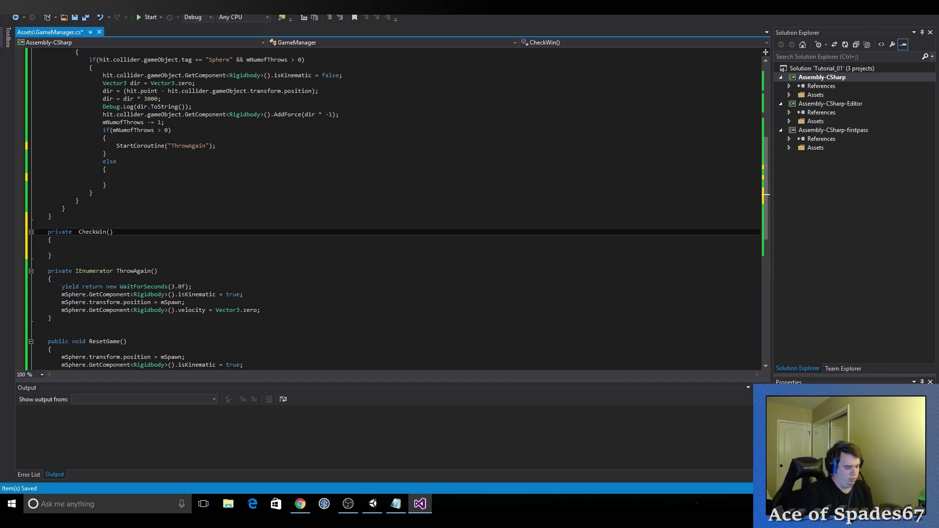
{"action": "type", "text": "bo"}
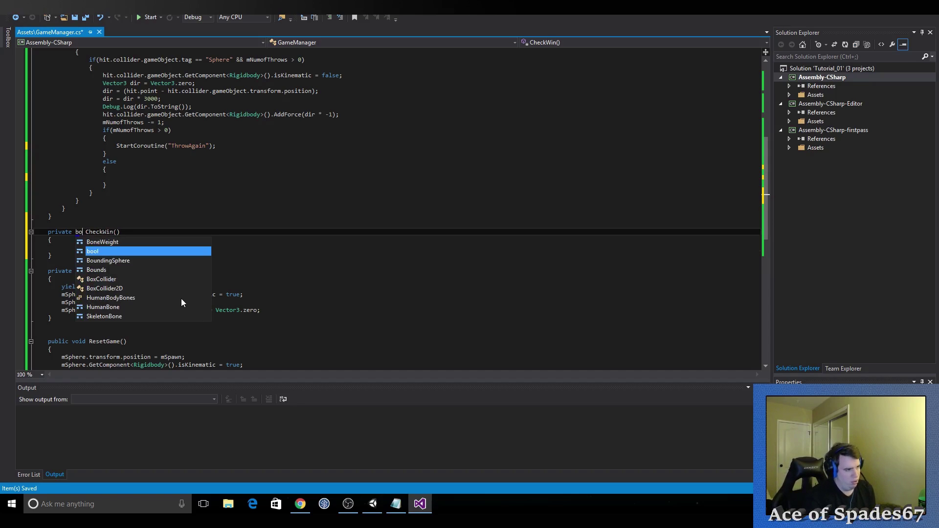
{"action": "type", "text": "ol"}
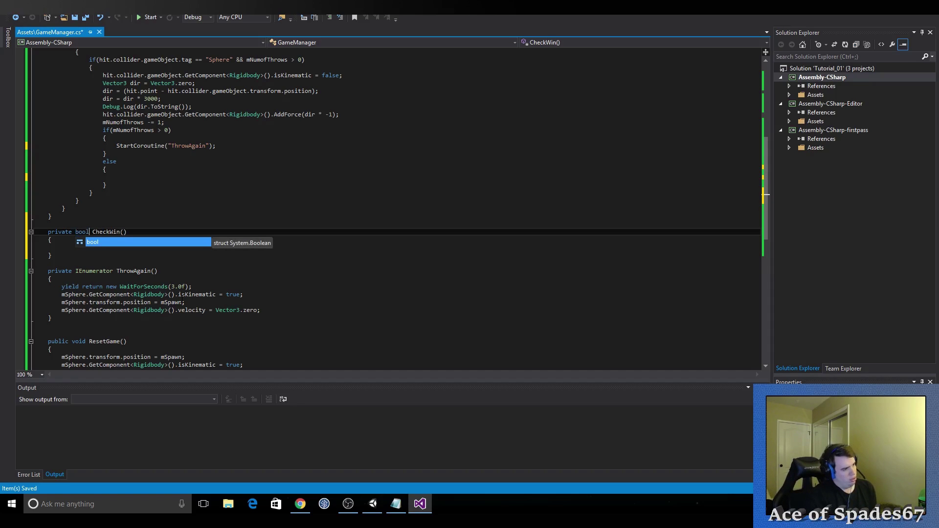
{"action": "left_click", "coordinate": [71, 252]}
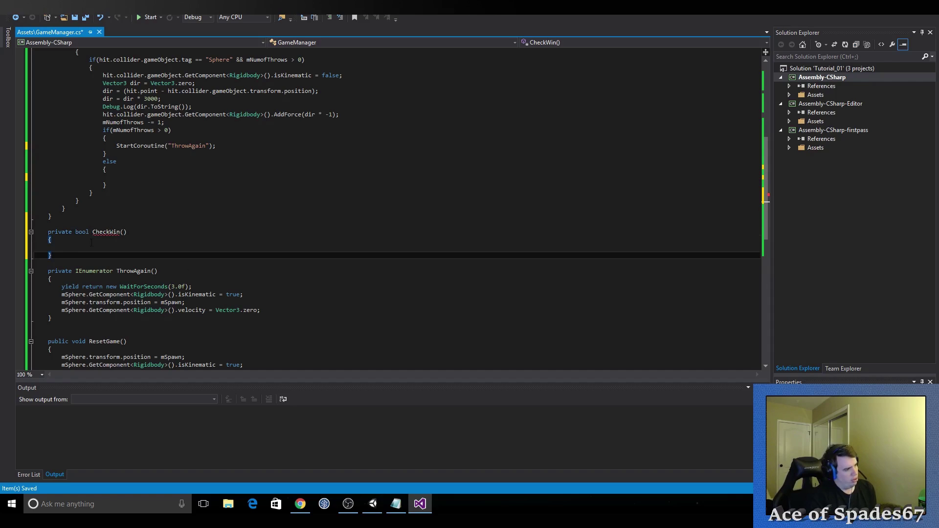
{"action": "mouse_move", "coordinate": [102, 238]}
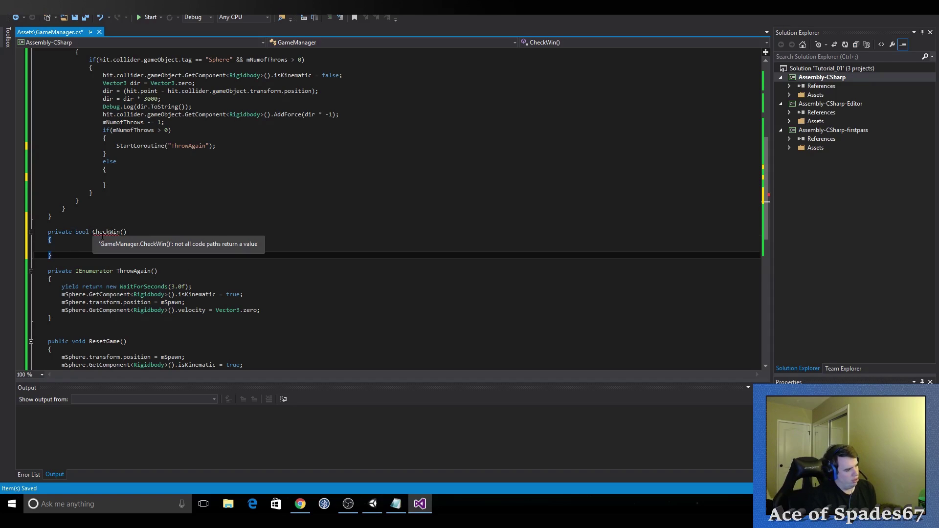
{"action": "left_click", "coordinate": [96, 246]}
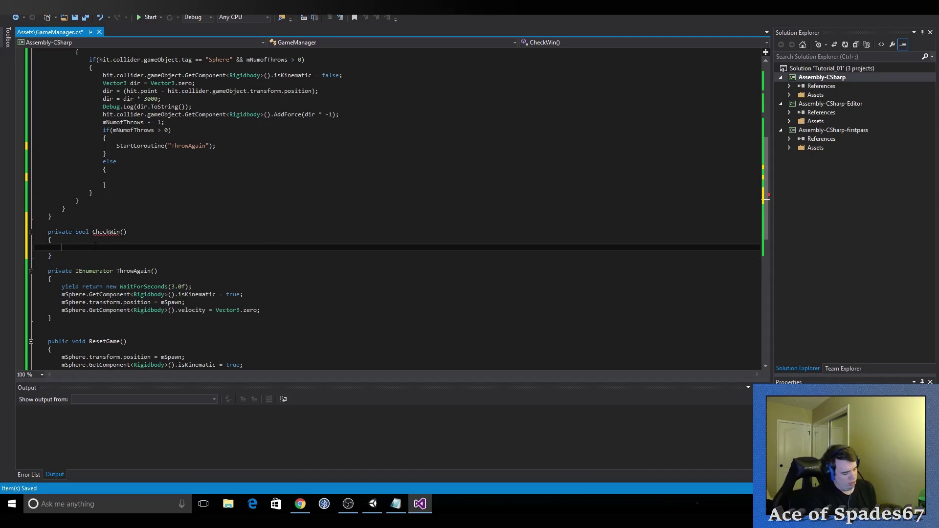
{"action": "type", "text": "return false"}
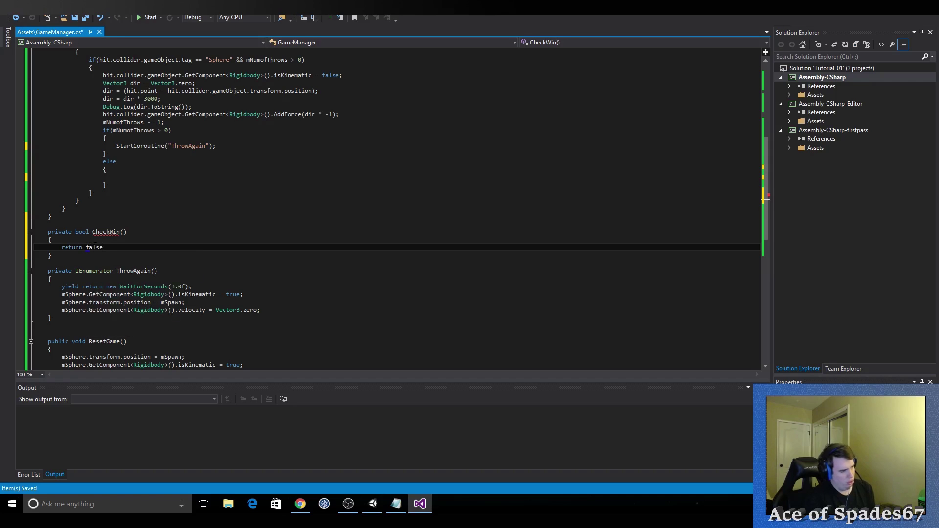
{"action": "type", "text": ";"}
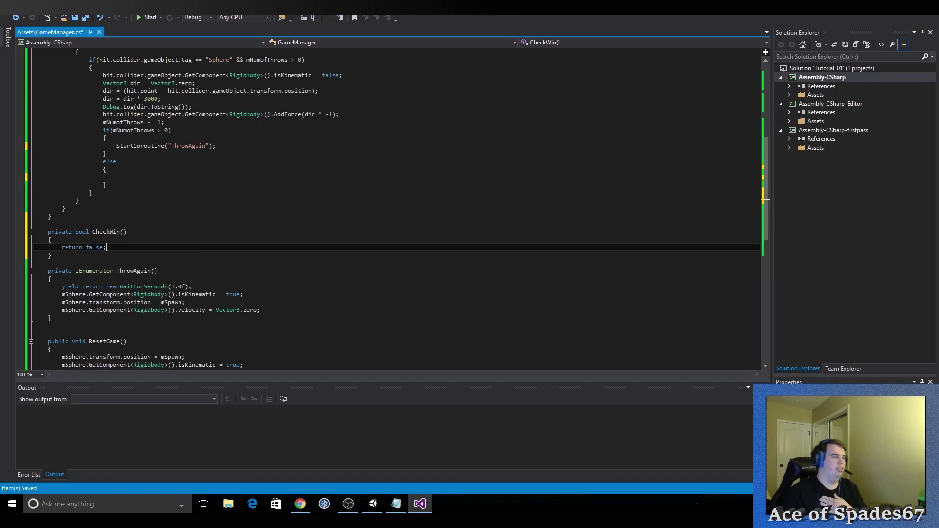
{"action": "left_click", "coordinate": [232, 239]}
{"action": "key", "text": "Return"}
Step: Add a for loop in CheckWin running over mCyliners.Length
{"action": "type", "text": "f"}
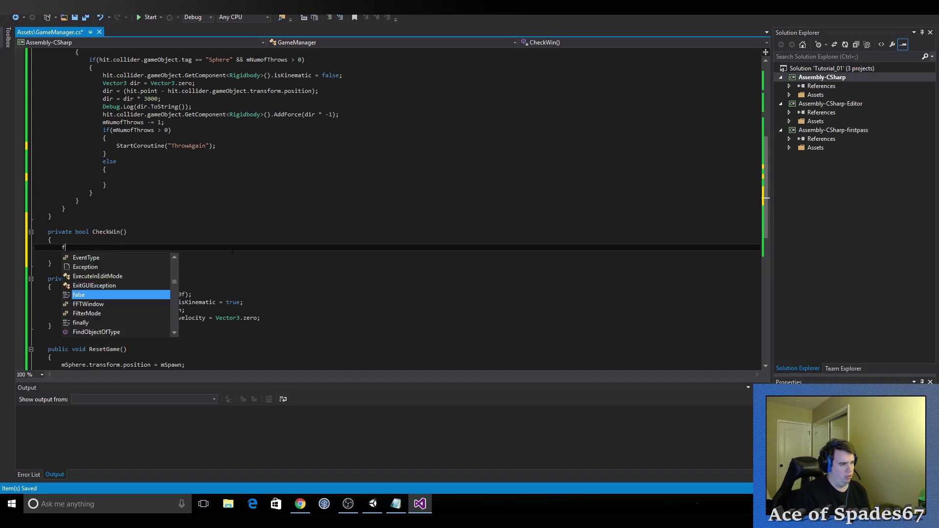
{"action": "type", "text": "or"}
{"action": "key", "text": "Tab"}
{"action": "key", "text": "Tab"}
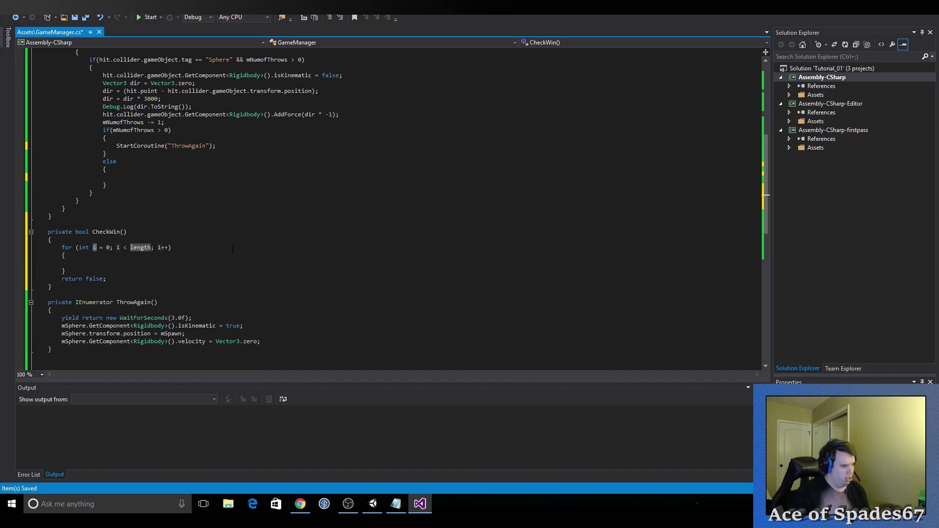
{"action": "key", "text": "Tab"}
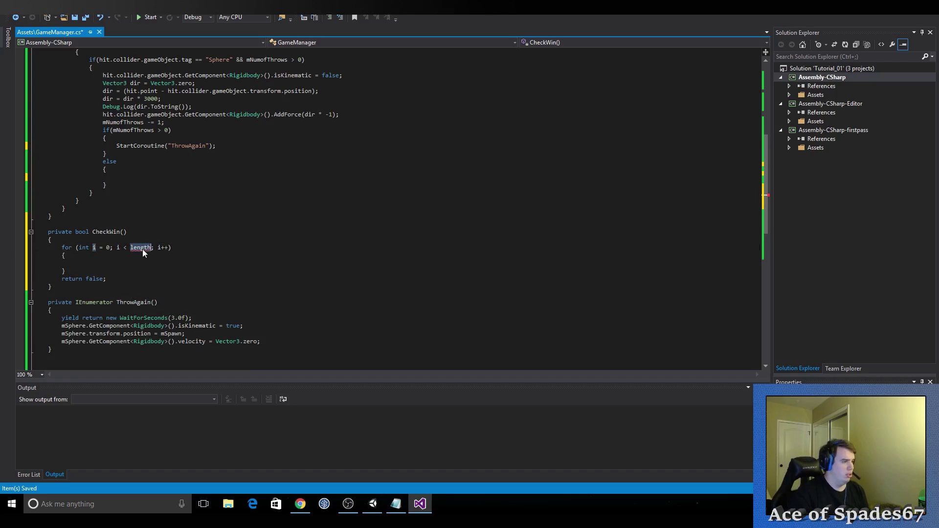
{"action": "type", "text": "cy"}
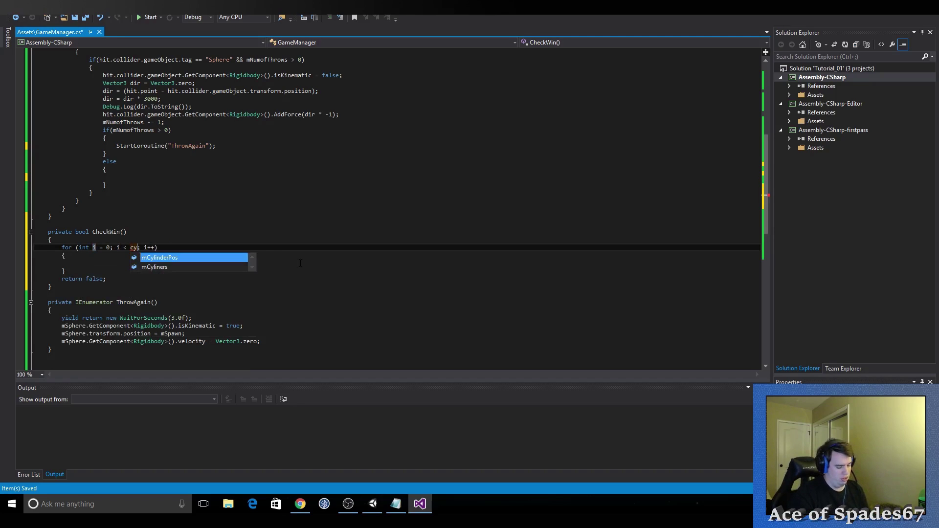
{"action": "type", "text": "l"}
{"action": "key", "text": "Tab"}
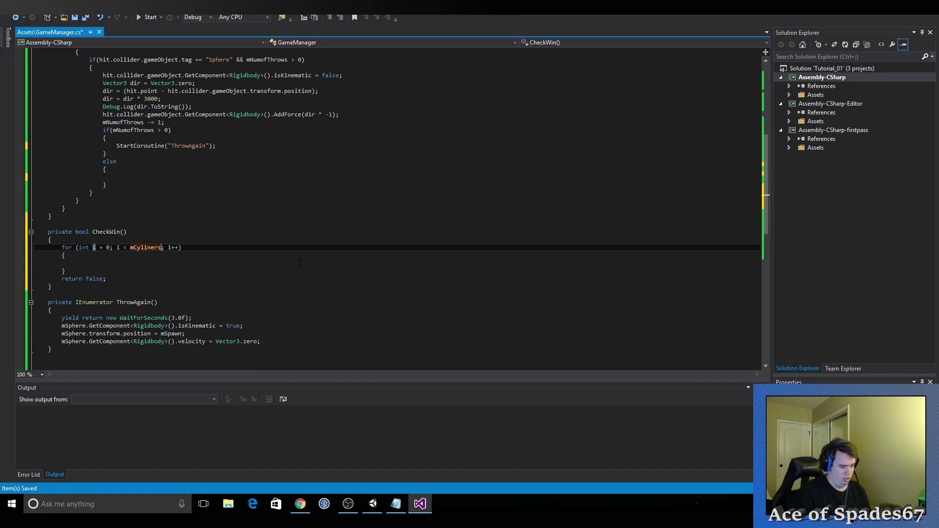
{"action": "type", "text": ".l"}
{"action": "key", "text": "Tab"}
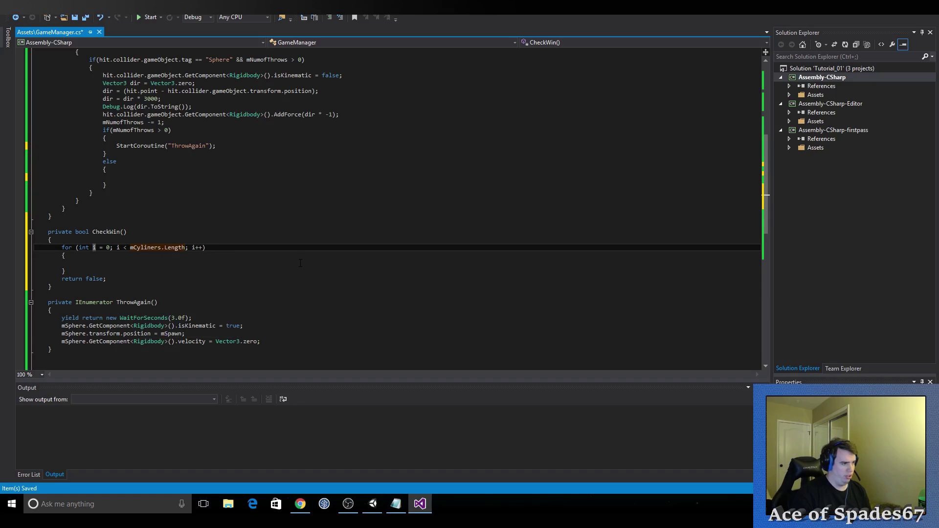
{"action": "left_click", "coordinate": [146, 263]}
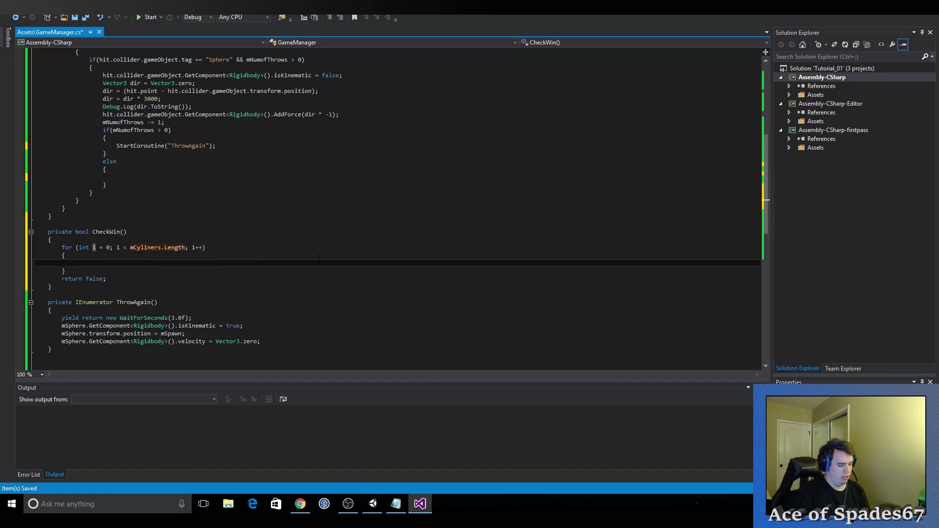
Step: Inside the loop, write if (mCyliners[i].transform.position != mCylinderPos[i])
{"action": "type", "text": "if("}
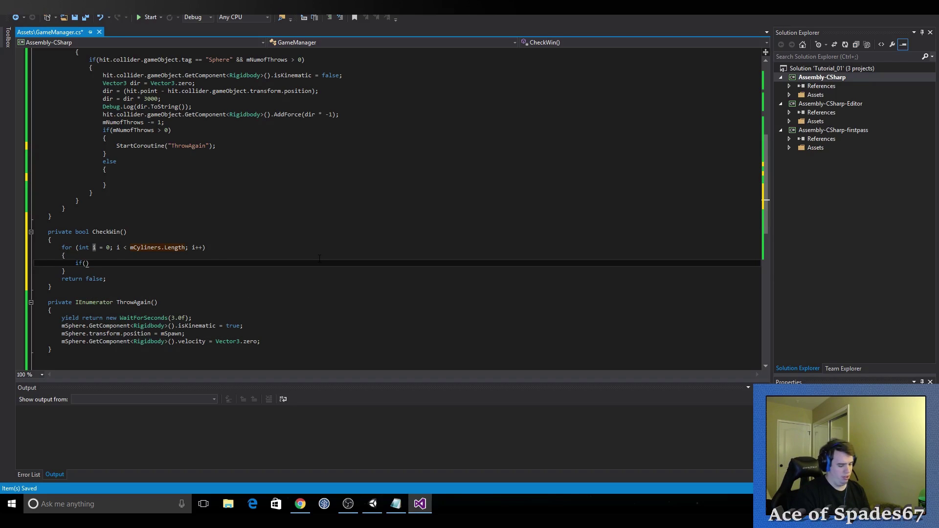
{"action": "type", "text": "mc"}
{"action": "key", "text": "Up"}
{"action": "type", "text": "["}
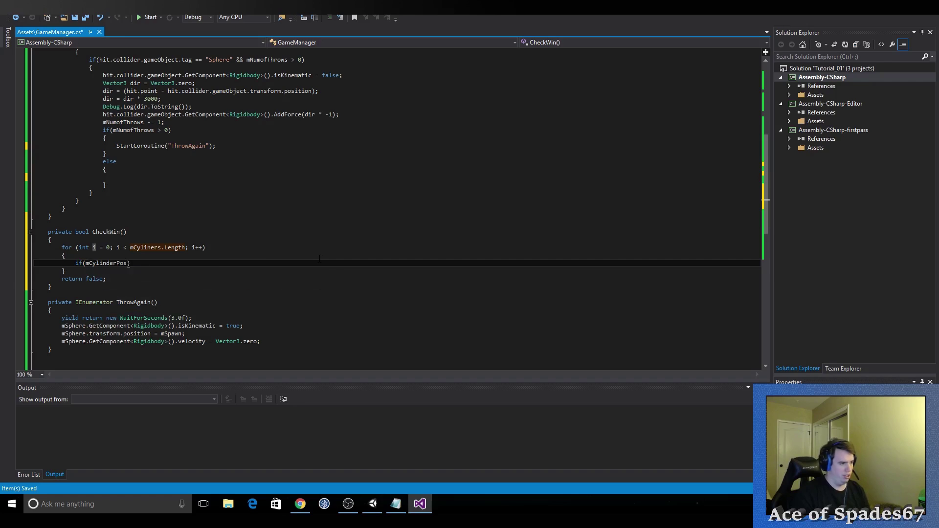
{"action": "type", "text": "i"}
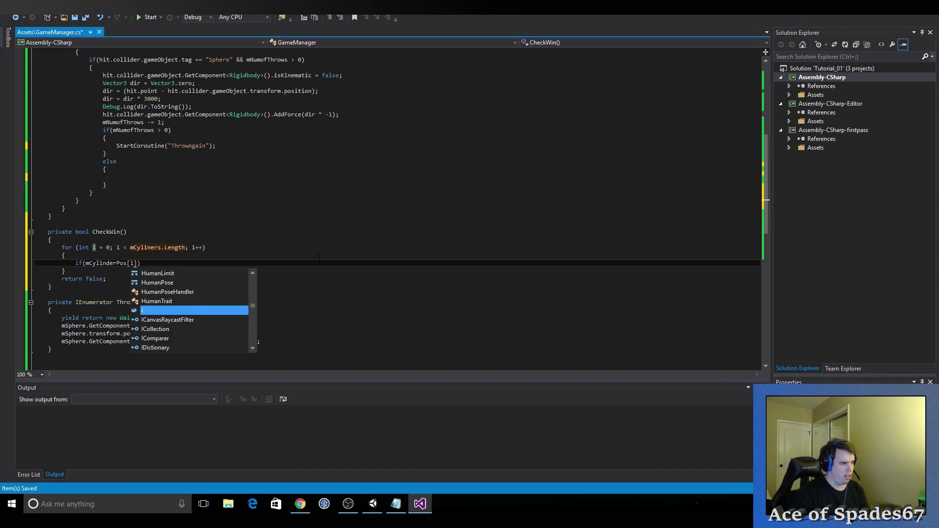
{"action": "type", "text": "]"}
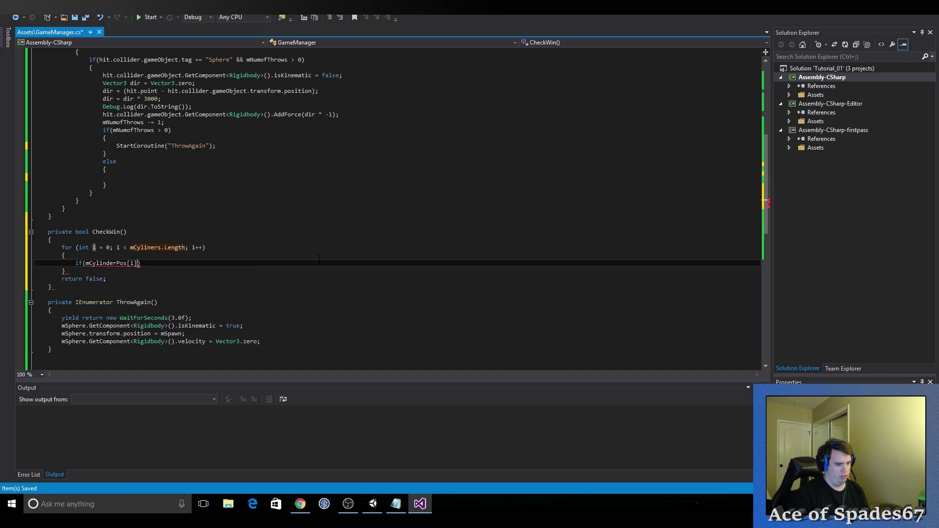
{"action": "type", "text": " !"}
{"action": "type", "text": "= m"}
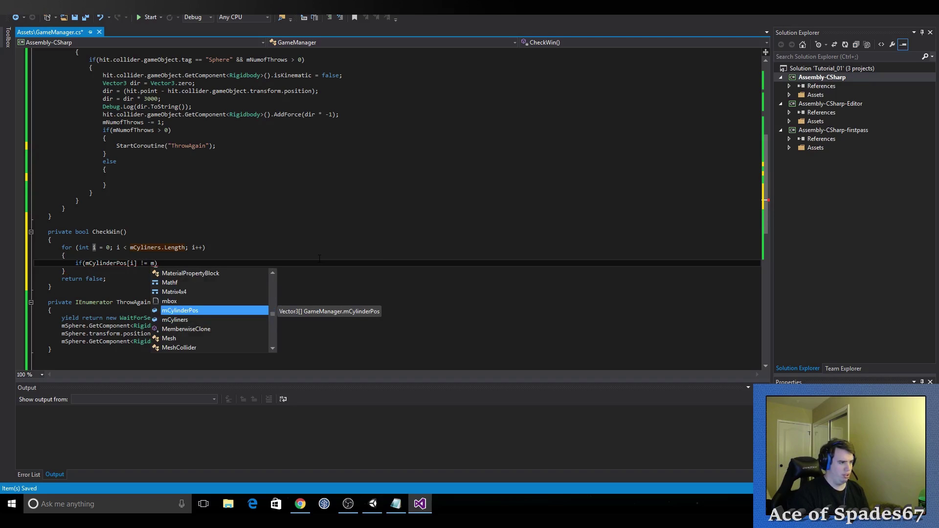
{"action": "type", "text": "[i"}
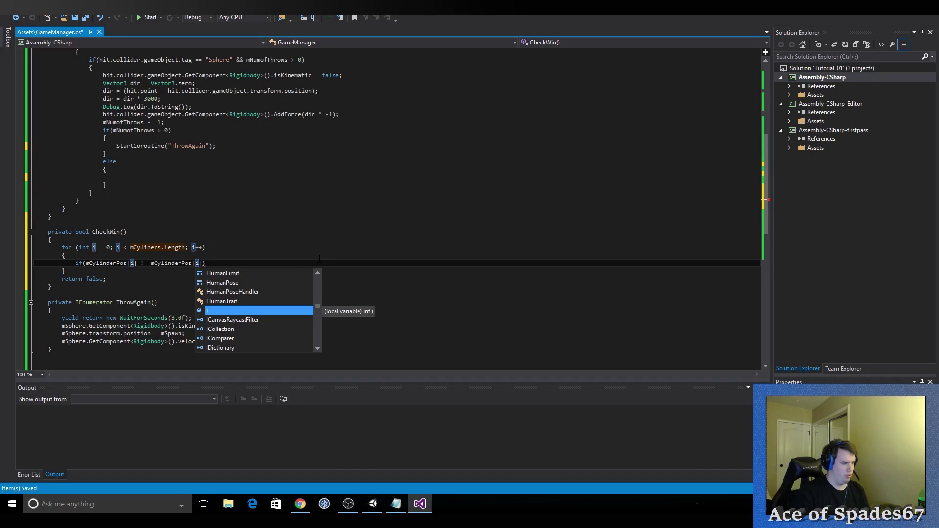
{"action": "key", "text": "Escape"}
{"action": "key", "text": "ctrl+Left"}
{"action": "key", "text": "ctrl+Left"}
{"action": "key", "text": "ctrl+Left"}
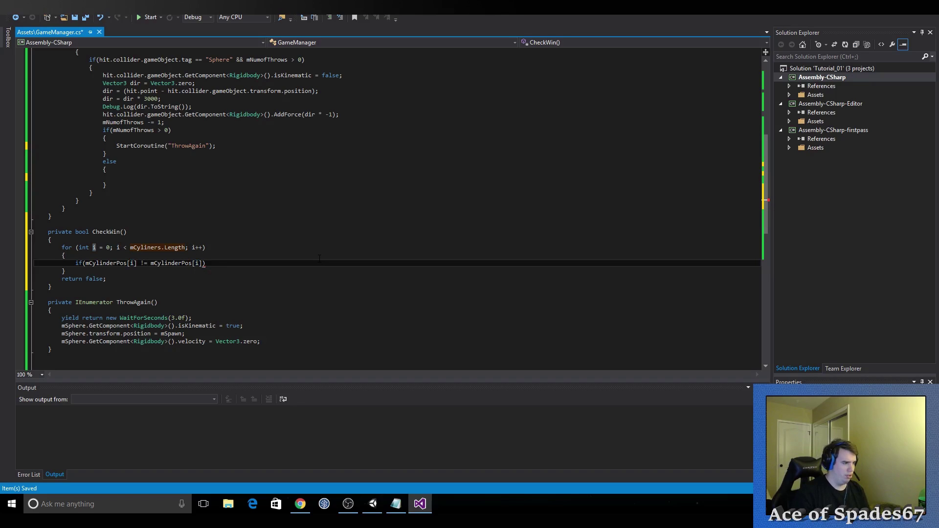
{"action": "key", "text": "BackSpace"}
{"action": "key", "text": "BackSpace"}
{"action": "key", "text": "BackSpace"}
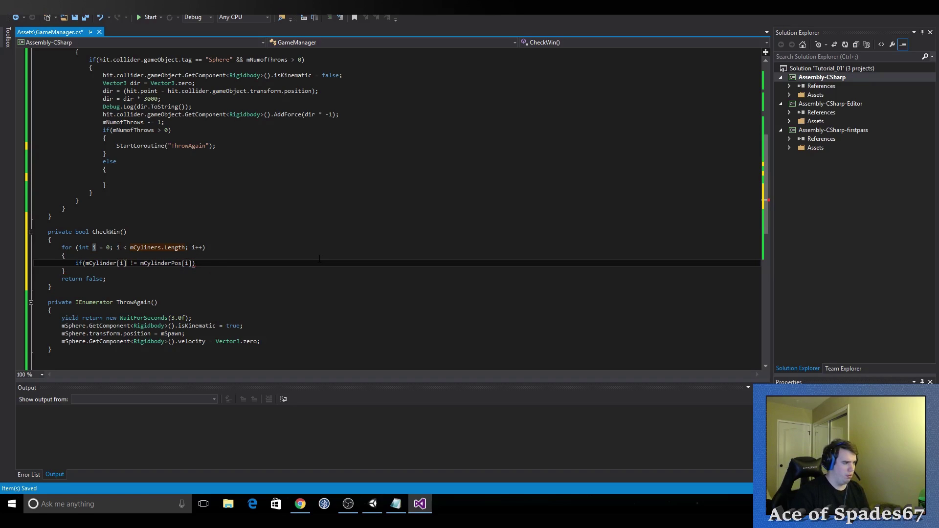
{"action": "type", "text": ".tr"}
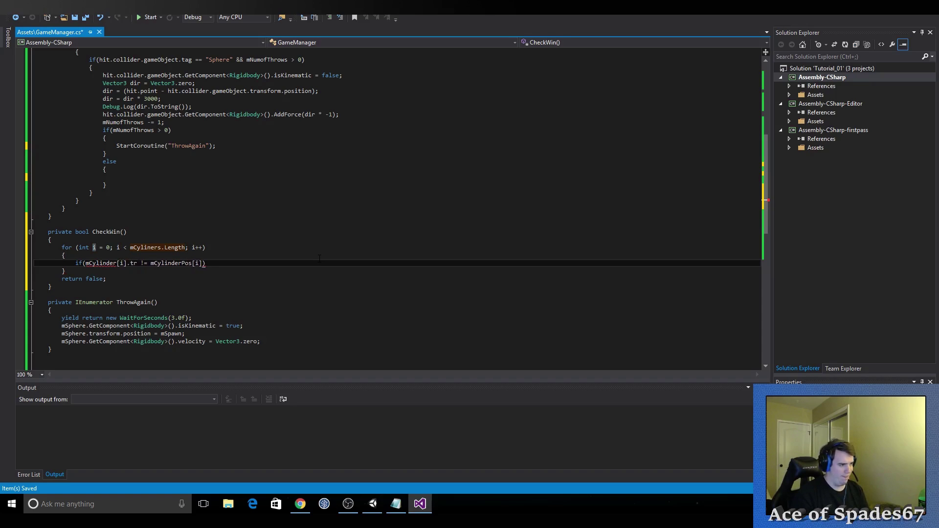
{"action": "key", "text": "BackSpace"}
{"action": "key", "text": "BackSpace"}
{"action": "key", "text": "BackSpace"}
{"action": "key", "text": "BackSpace"}
{"action": "key", "text": "BackSpace"}
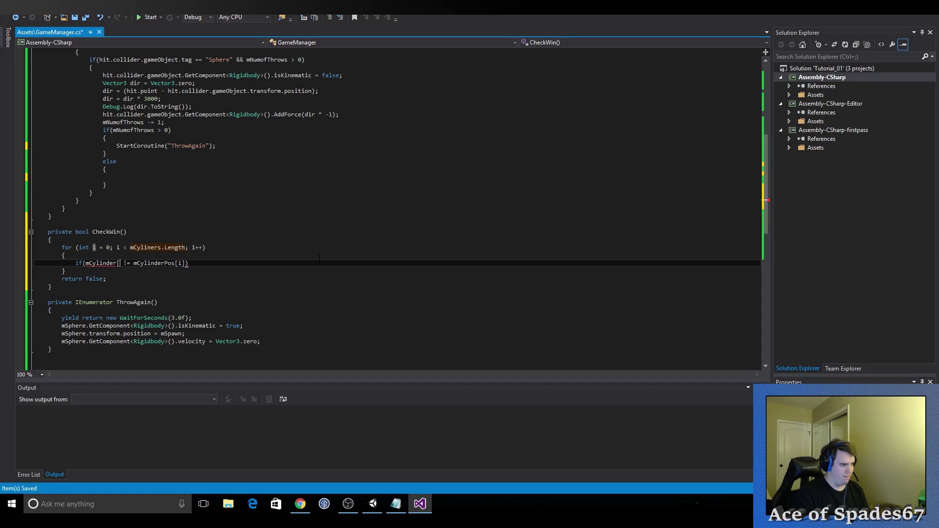
{"action": "key", "text": "BackSpace"}
{"action": "key", "text": "BackSpace"}
{"action": "key", "text": "BackSpace"}
{"action": "key", "text": "BackSpace"}
{"action": "key", "text": "BackSpace"}
{"action": "key", "text": "BackSpace"}
{"action": "key", "text": "BackSpace"}
{"action": "key", "text": "BackSpace"}
{"action": "key", "text": "BackSpace"}
{"action": "key", "text": "BackSpace"}
{"action": "type", "text": "mc"}
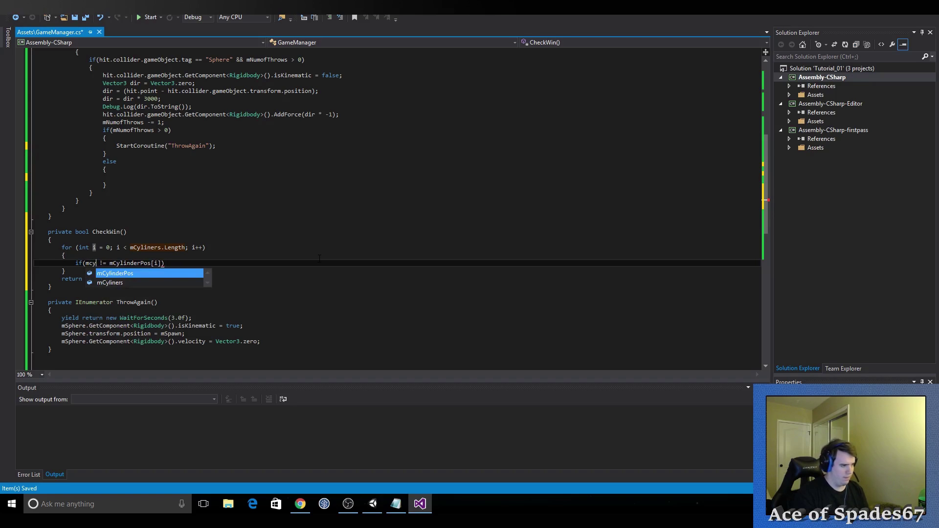
{"action": "key", "text": "Down"}
{"action": "key", "text": "Tab"}
{"action": "type", "text": "["}
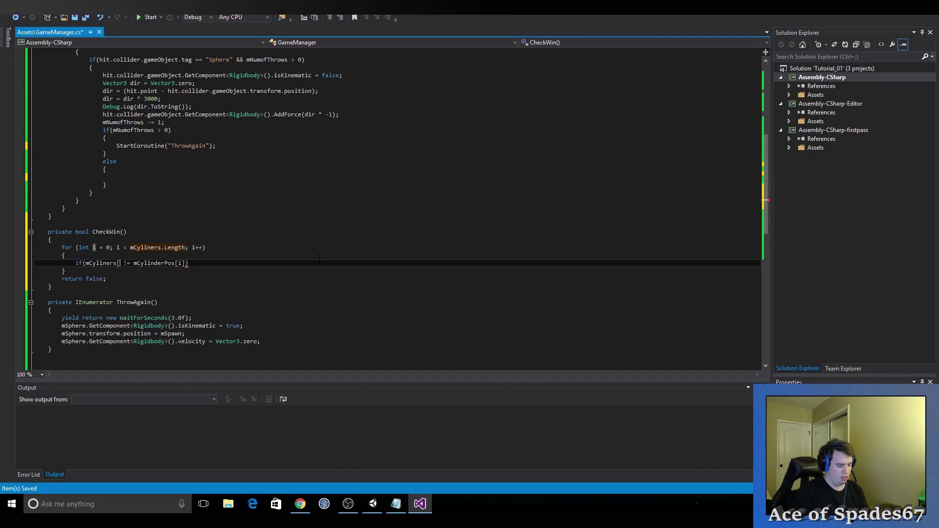
{"action": "type", "text": "i].tr"}
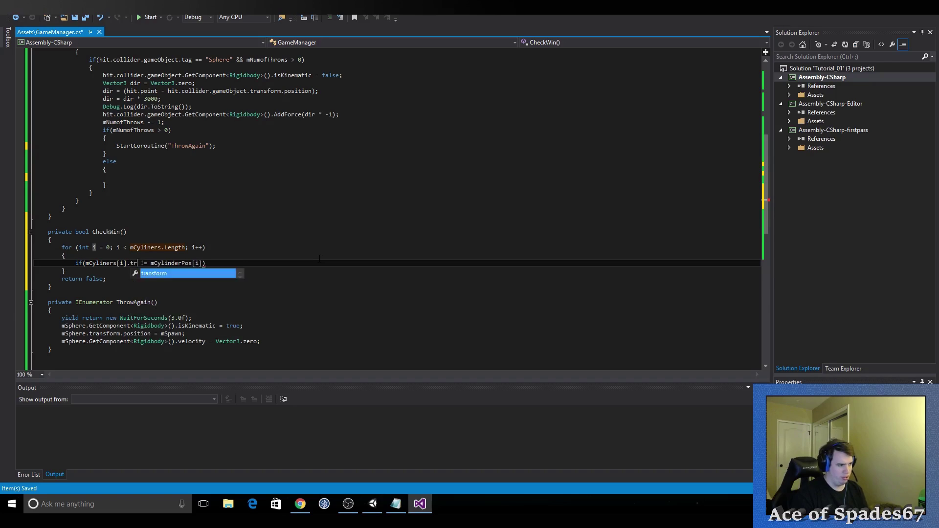
{"action": "key", "text": "Tab"}
{"action": "type", "text": ".pos"}
{"action": "key", "text": "Tab"}
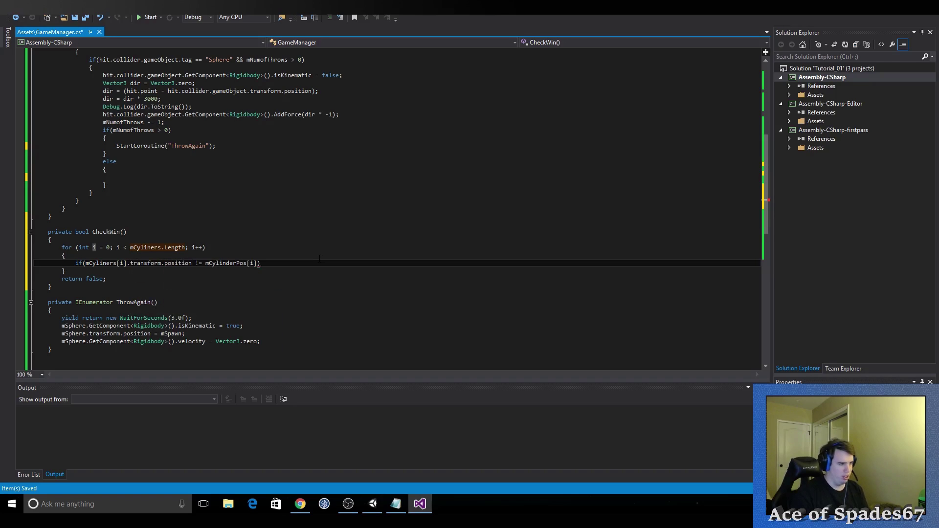
{"action": "left_click", "coordinate": [263, 265]}
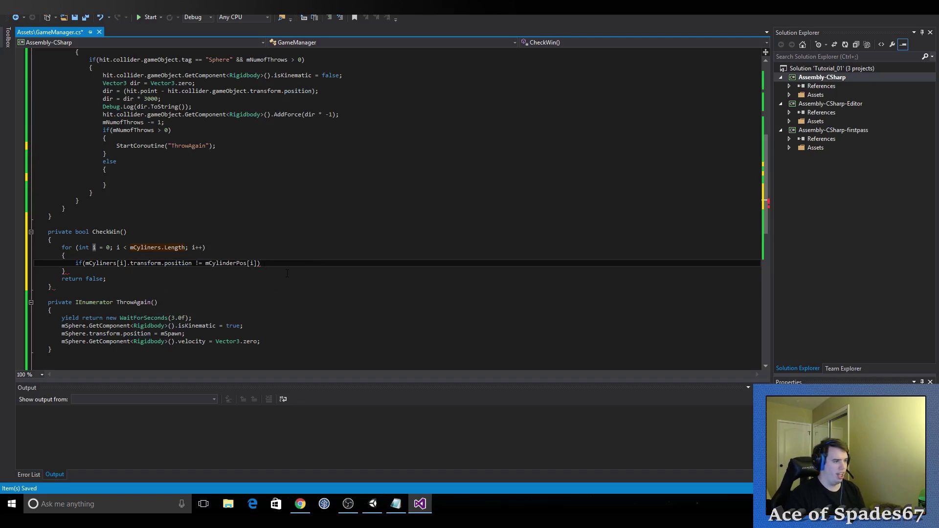
{"action": "key", "text": "Return"}
Step: Brace the if, declare an int temp counter at CheckWin's top, and increment temp inside the if
{"action": "type", "text": "{"}
{"action": "key", "text": "Return"}
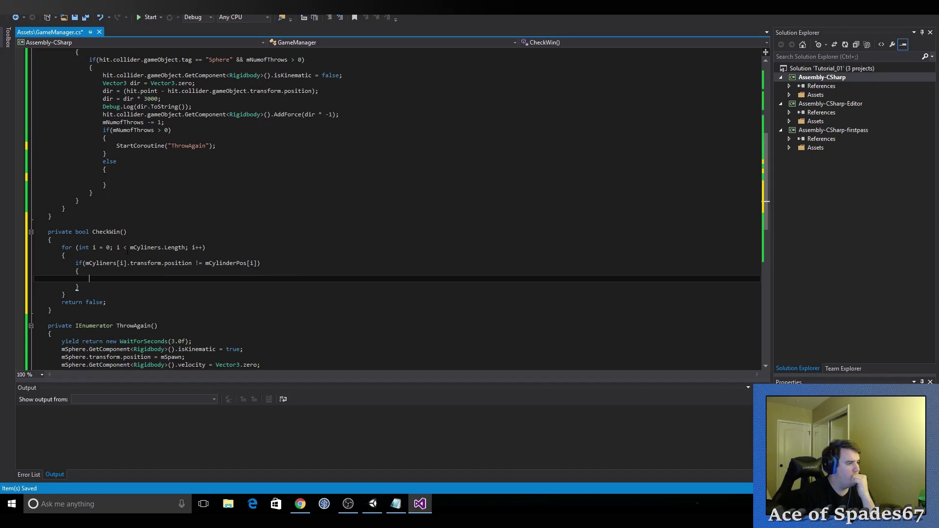
{"action": "left_click", "coordinate": [112, 240]}
{"action": "key", "text": "Return"}
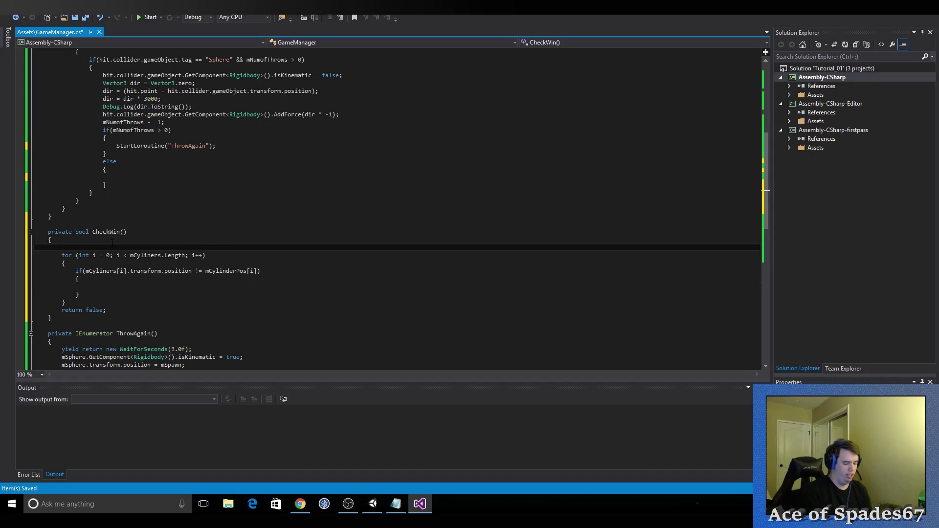
{"action": "type", "text": "int"}
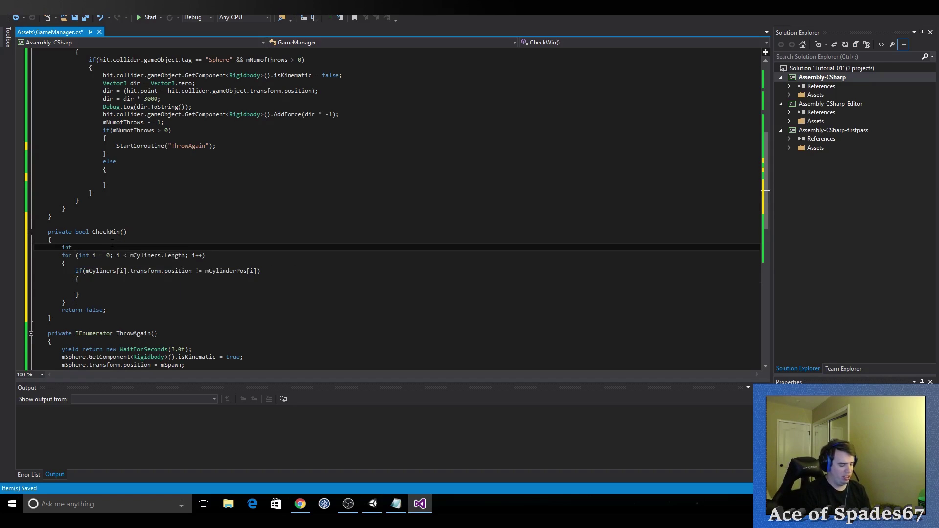
{"action": "type", "text": " tm"}
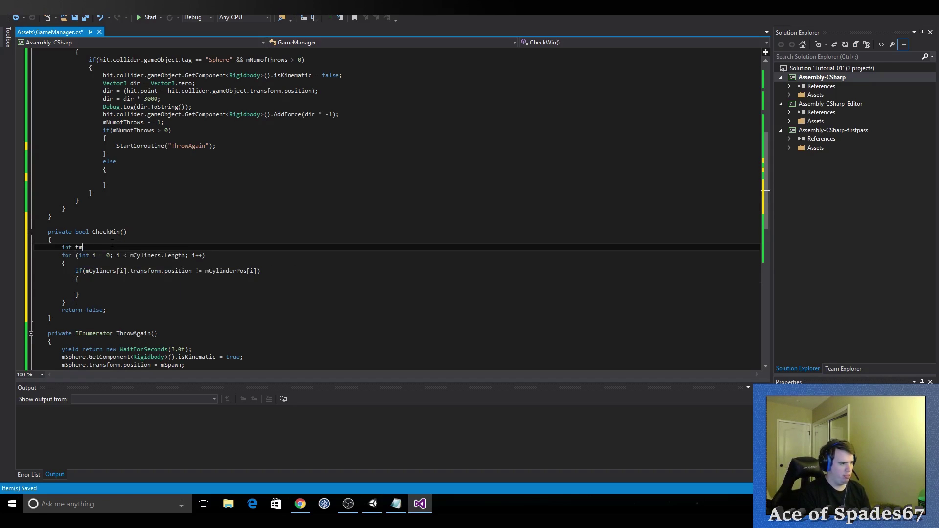
{"action": "key", "text": "BackSpace"}
{"action": "type", "text": "emp = 0;"}
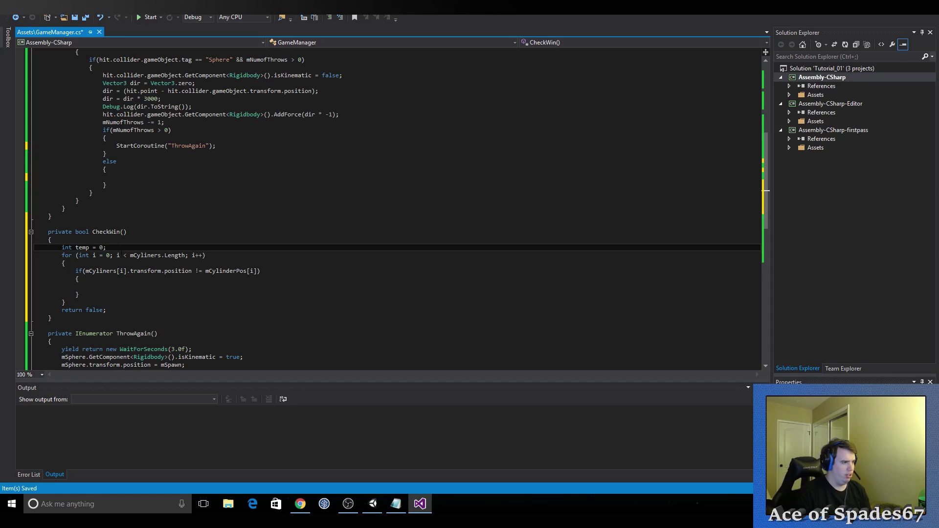
{"action": "left_click", "coordinate": [144, 287]}
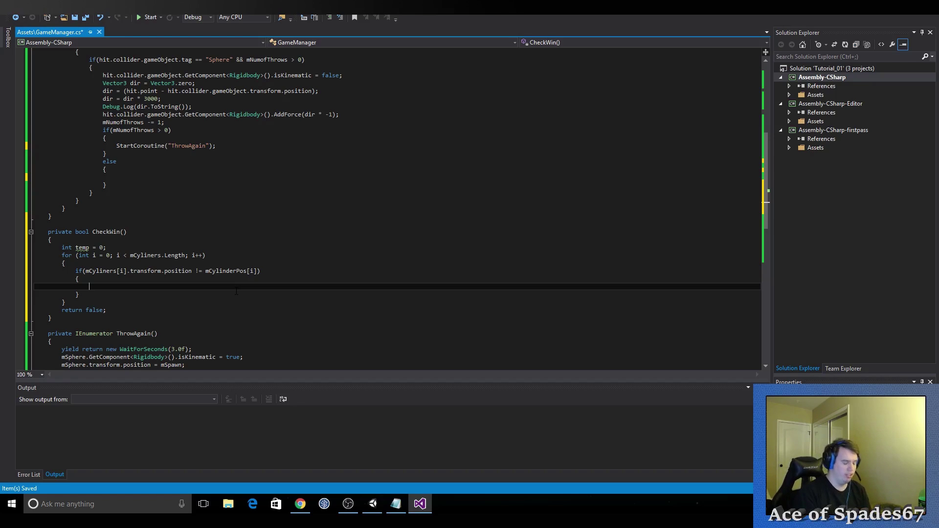
{"action": "type", "text": "temp"}
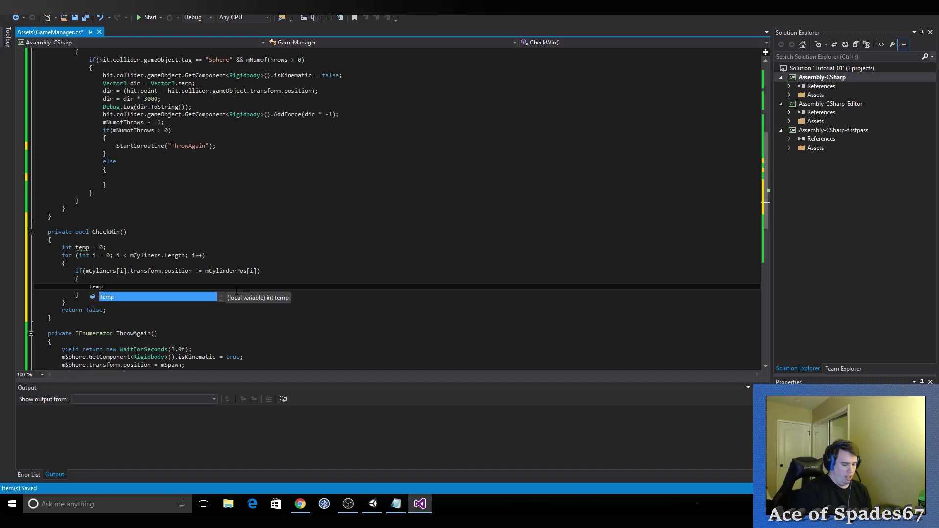
{"action": "type", "text": " ++"}
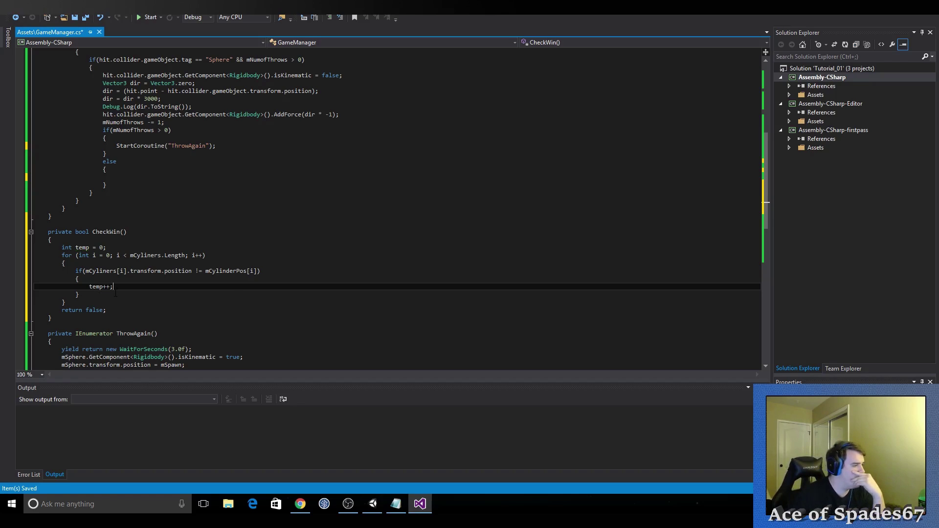
Step: After the loop, add if (temp == 6) return true;
{"action": "left_click", "coordinate": [92, 302]}
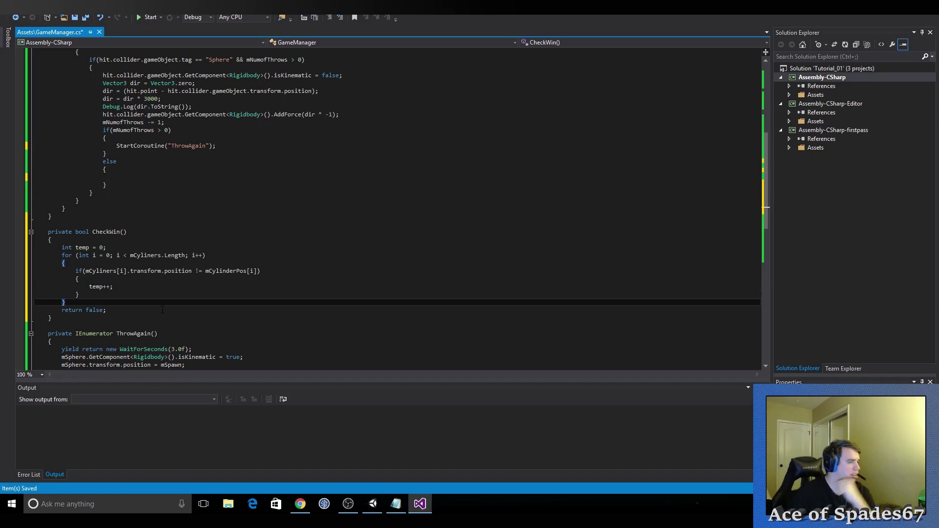
{"action": "key", "text": "Return"}
{"action": "key", "text": "Return"}
{"action": "type", "text": "if("}
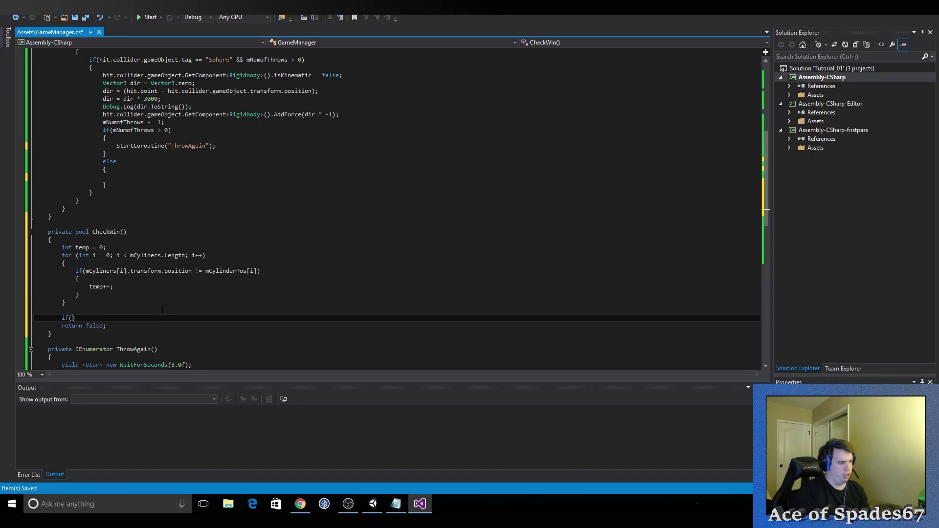
{"action": "type", "text": "temp"}
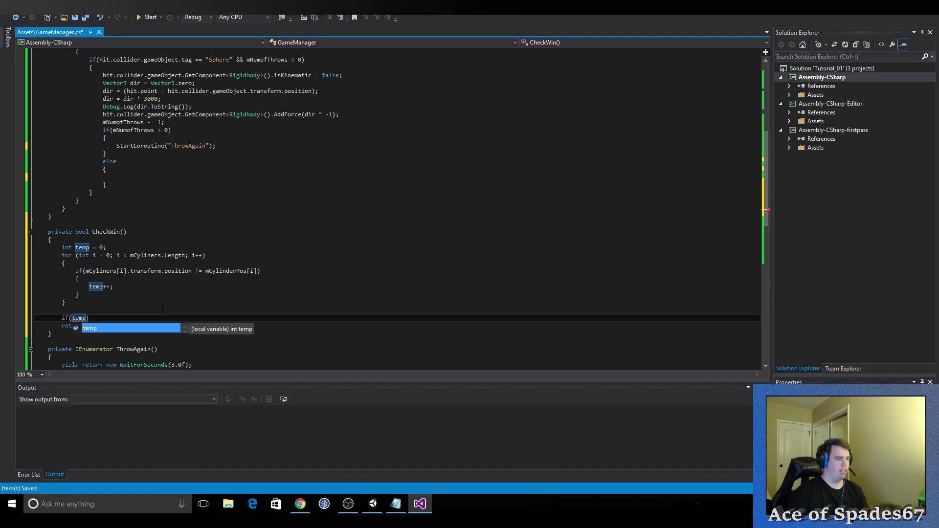
{"action": "type", "text": "== 6"}
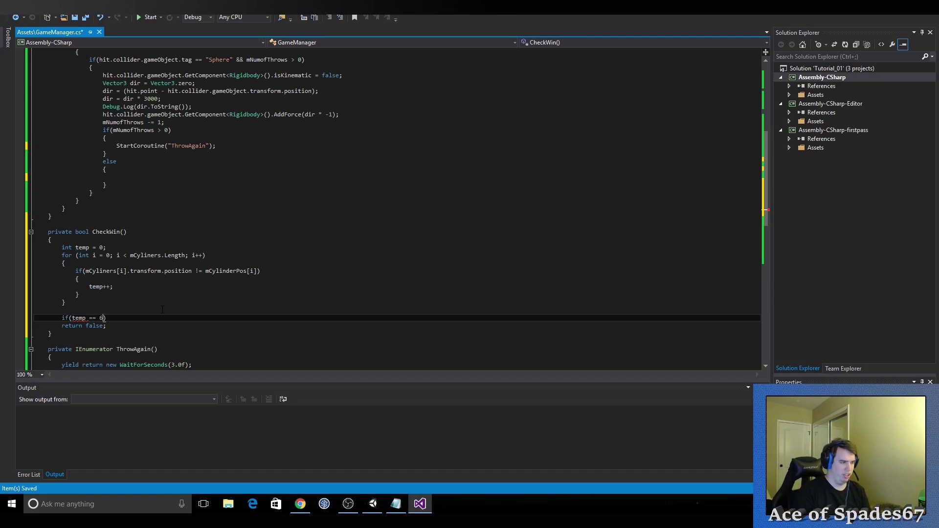
{"action": "key", "text": "Right"}
{"action": "key", "text": "Return"}
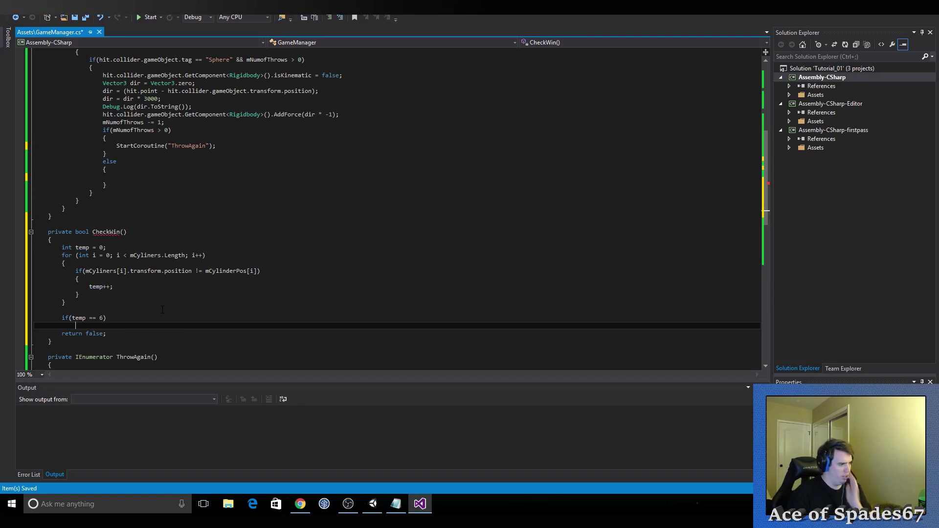
{"action": "type", "text": "return "}
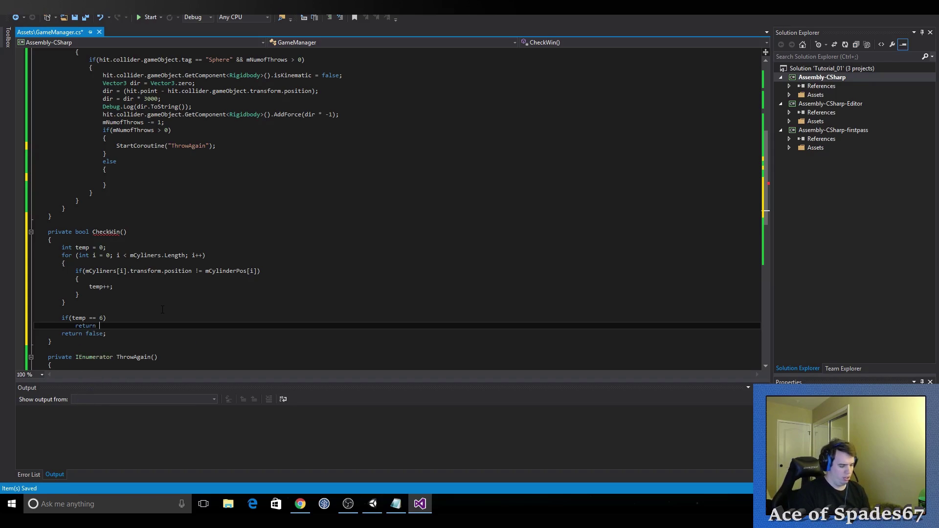
{"action": "type", "text": "true;"}
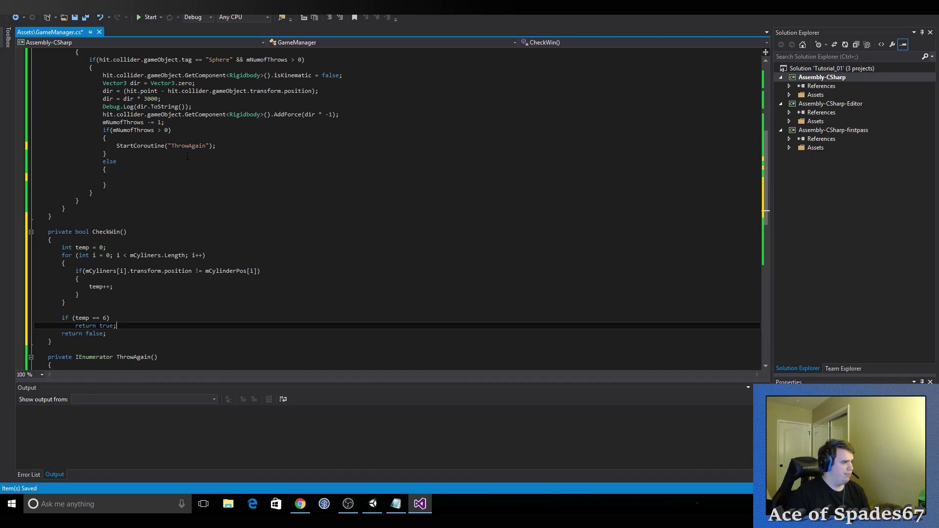
Step: In the throws-remaining branch, add an if (CheckWin()) block logging "You Win"
{"action": "left_click", "coordinate": [206, 139]}
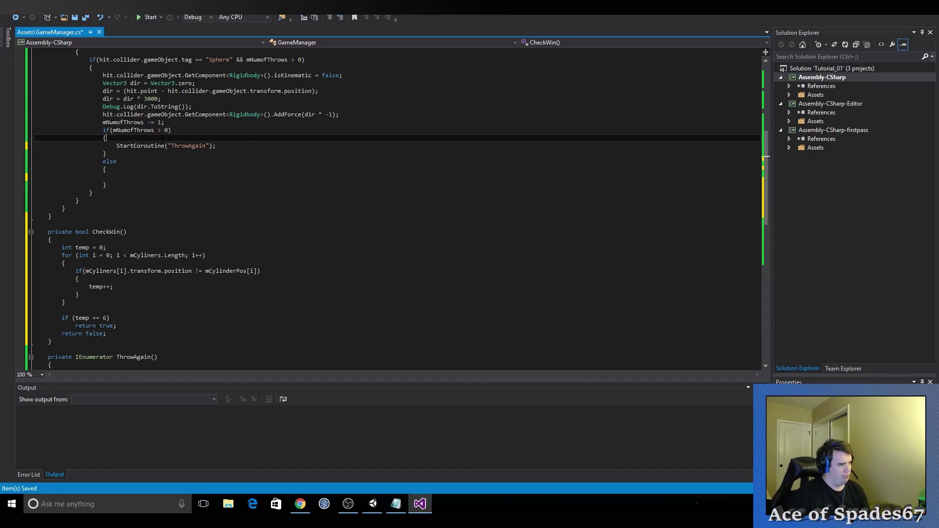
{"action": "key", "text": "Return"}
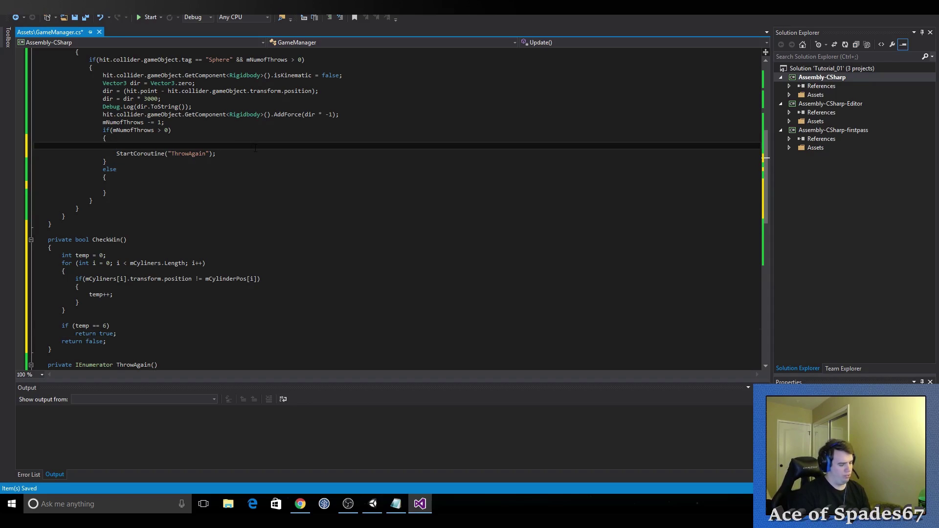
{"action": "type", "text": "if()"}
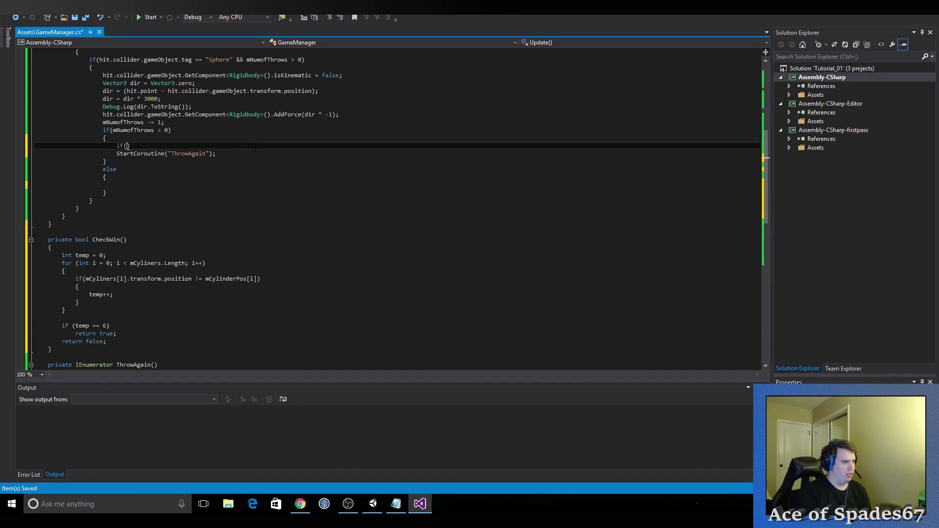
{"action": "type", "text": "CheckWin"}
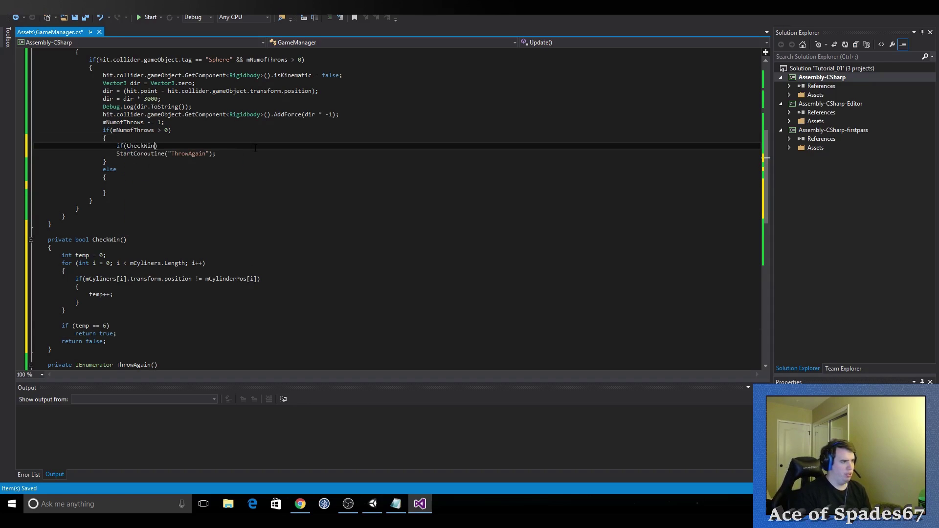
{"action": "key", "text": "End"}
{"action": "key", "text": "Return"}
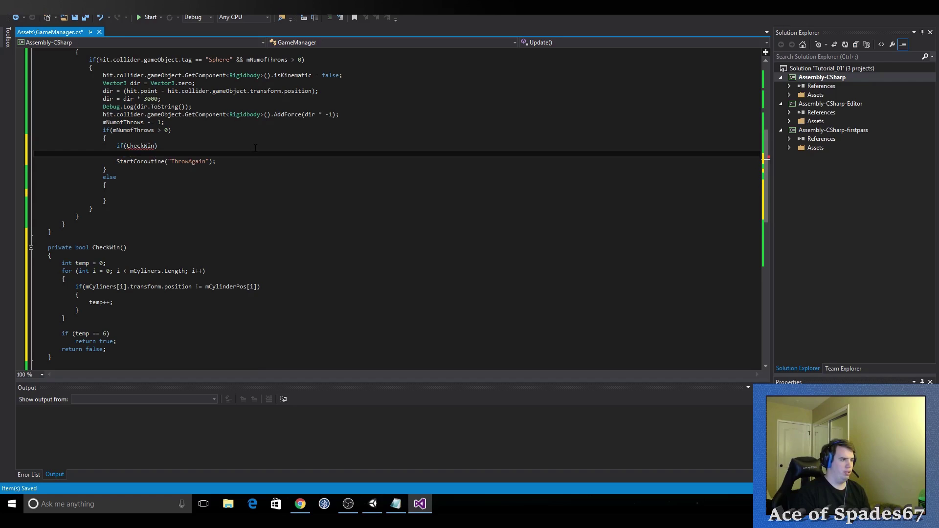
{"action": "left_click", "coordinate": [154, 146]}
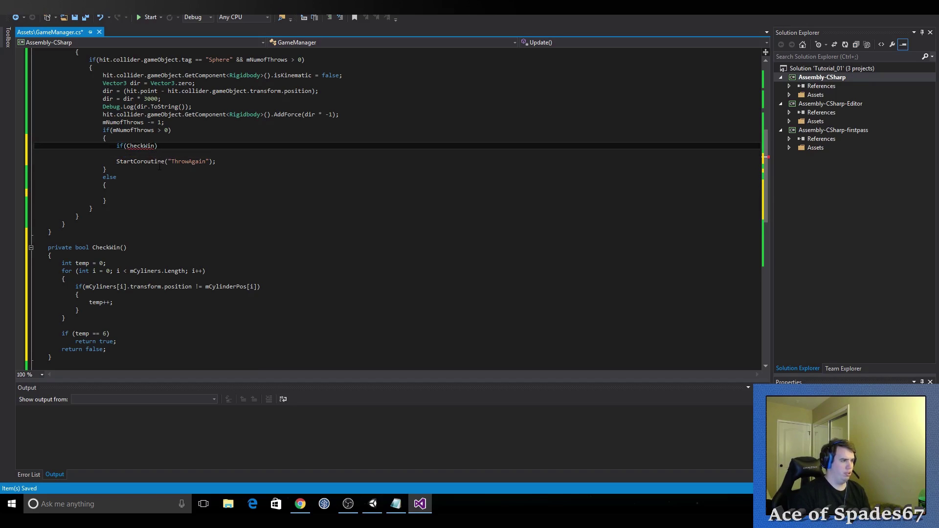
{"action": "type", "text": "()"}
{"action": "key", "text": "Down"}
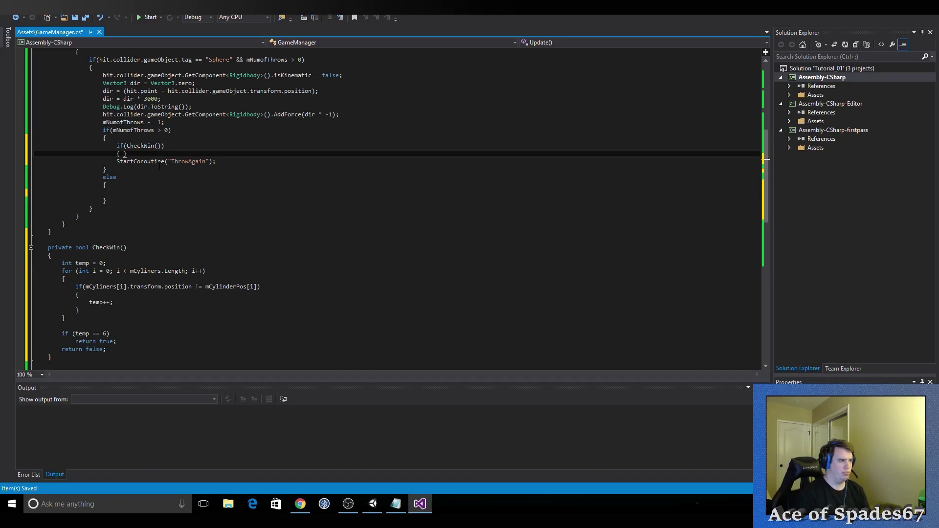
{"action": "key", "text": "Return"}
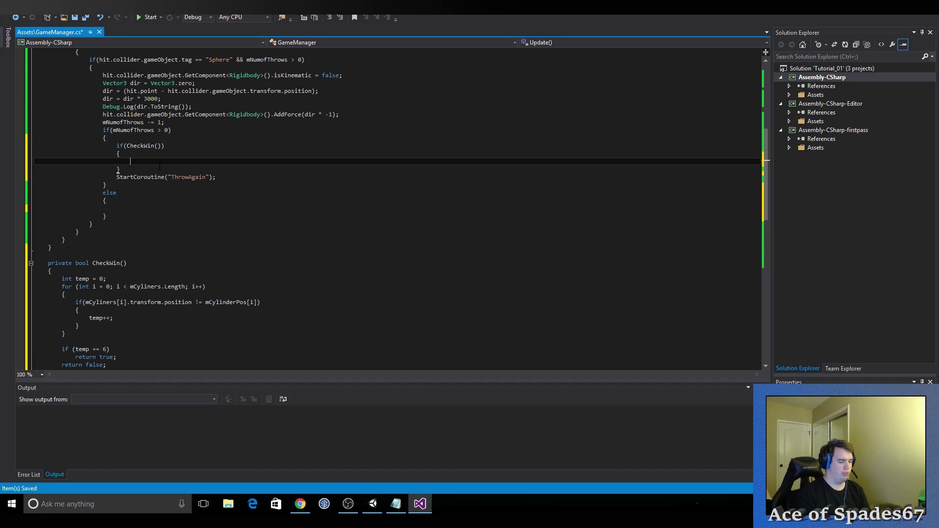
{"action": "type", "text": "Debug."}
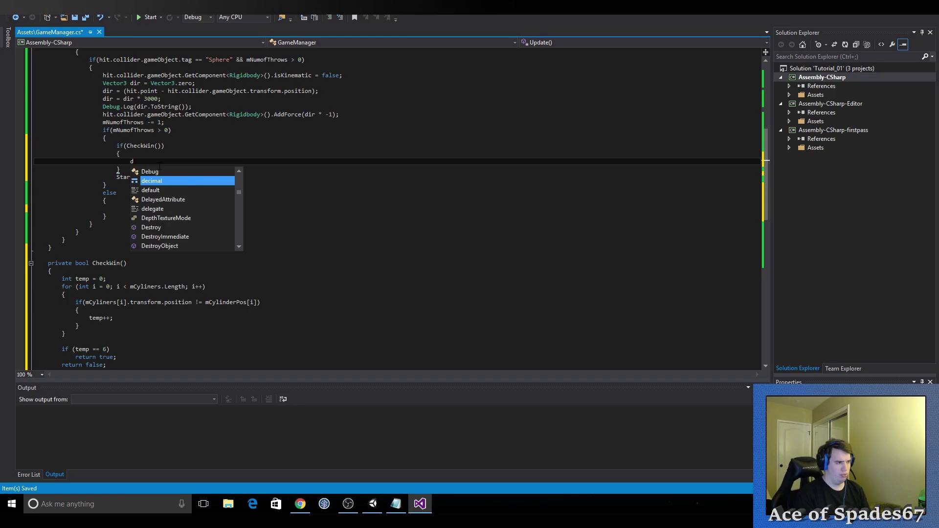
{"action": "type", "text": "L"}
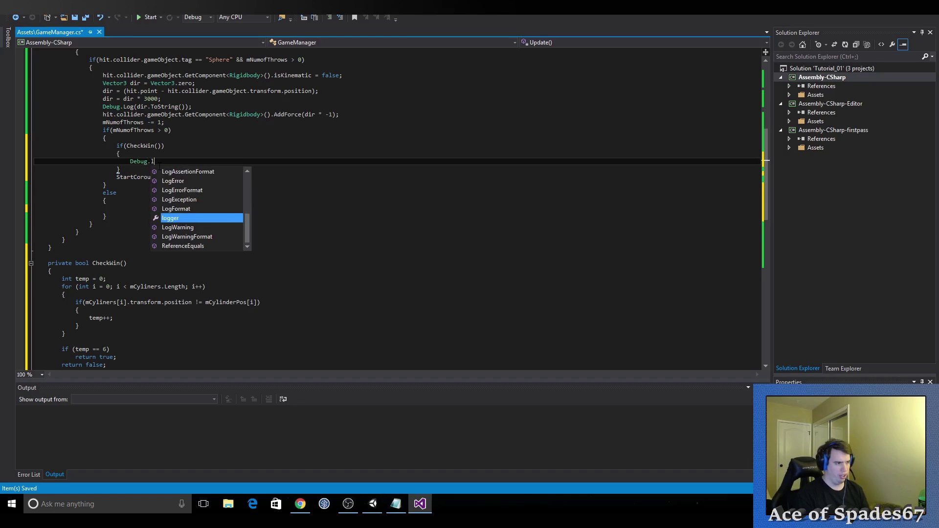
{"action": "type", "text": "og"}
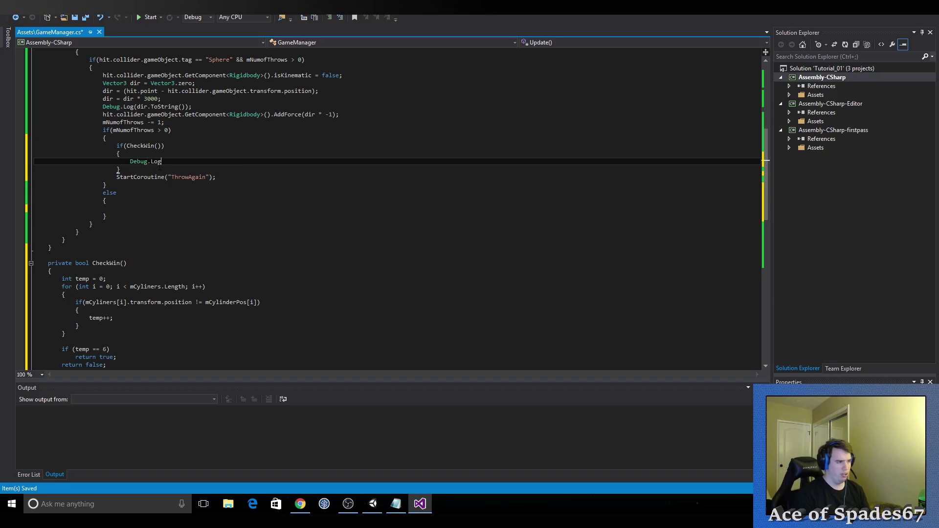
{"action": "type", "text": "(\"Y\"ou"}
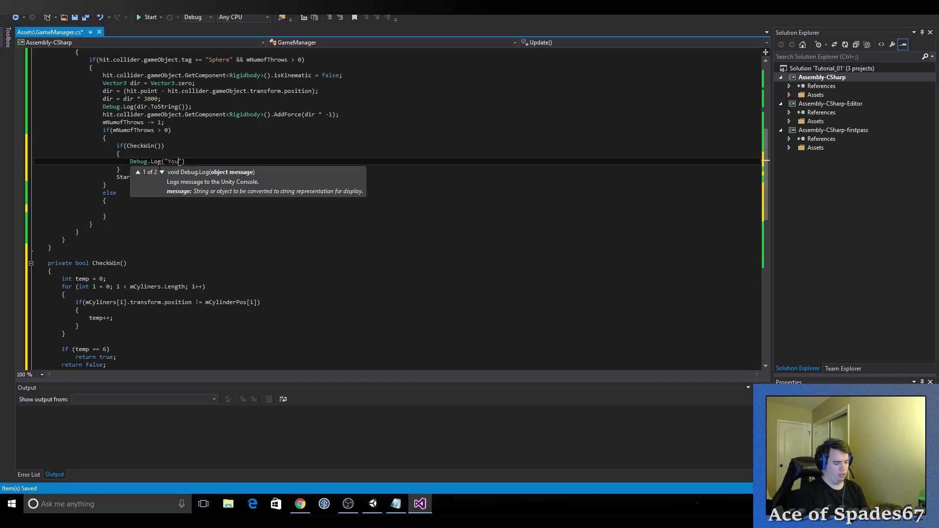
{"action": "type", "text": " Win"}
{"action": "type", "text": ")"}
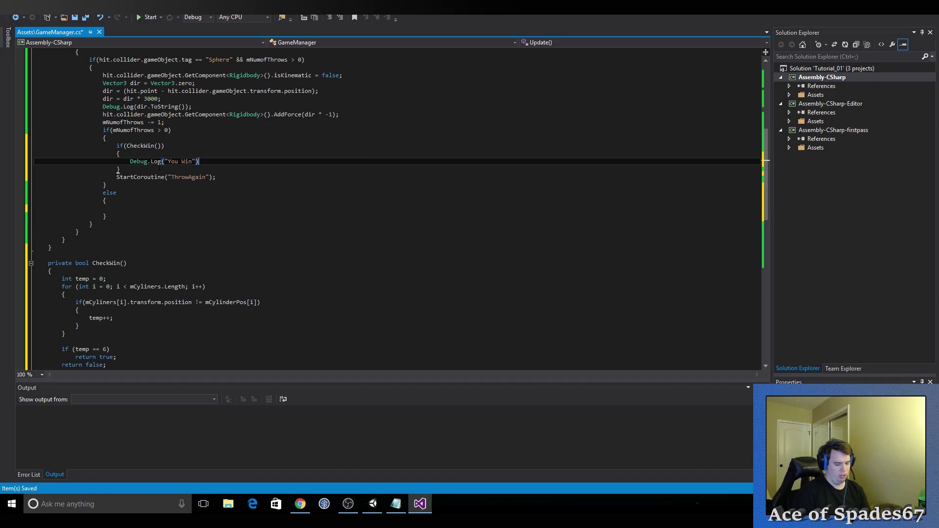
{"action": "type", "text": ";"}
Step: Follow the You Win log with return; in place of break;
{"action": "left_click", "coordinate": [155, 169]}
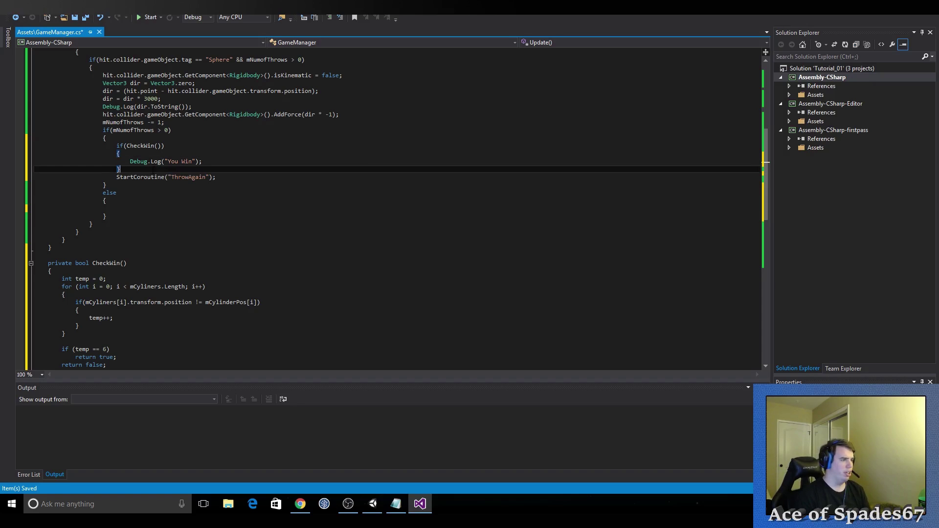
{"action": "left_click", "coordinate": [213, 161]}
{"action": "key", "text": "Return"}
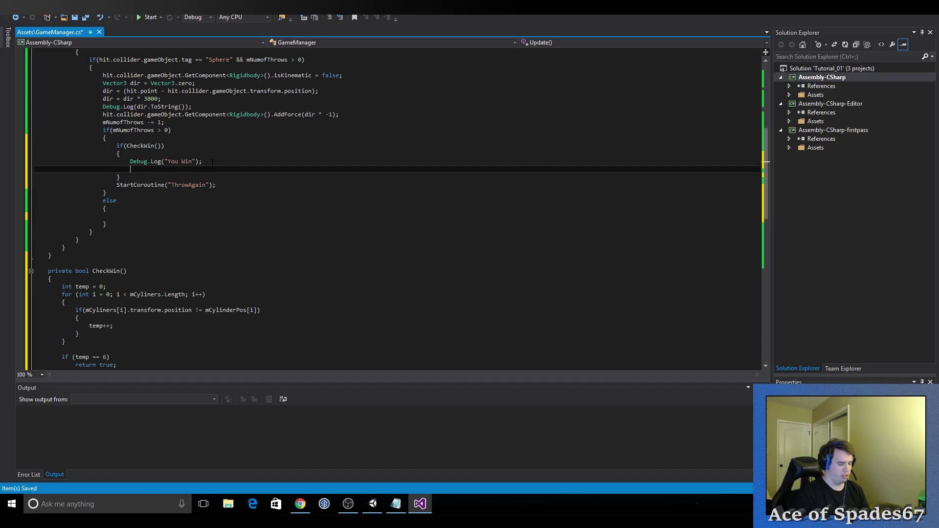
{"action": "type", "text": "Bbreak"}
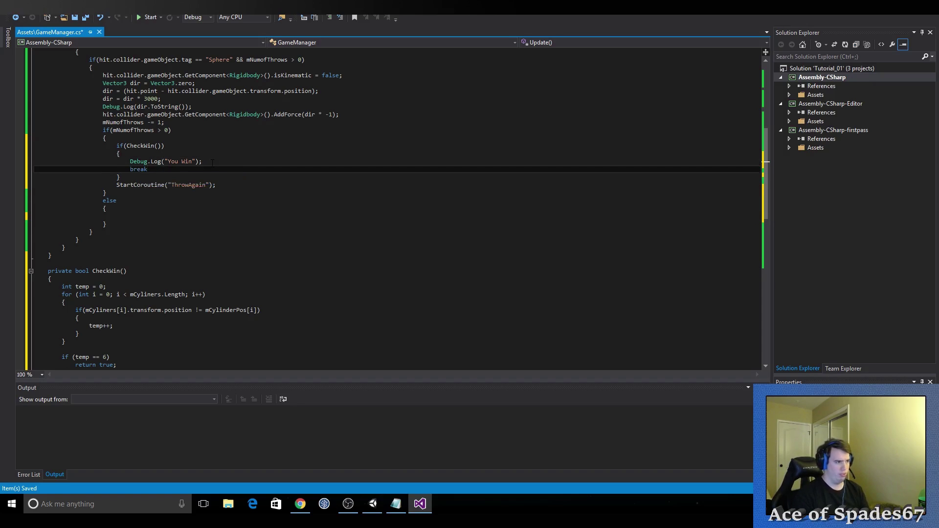
{"action": "type", "text": ";"}
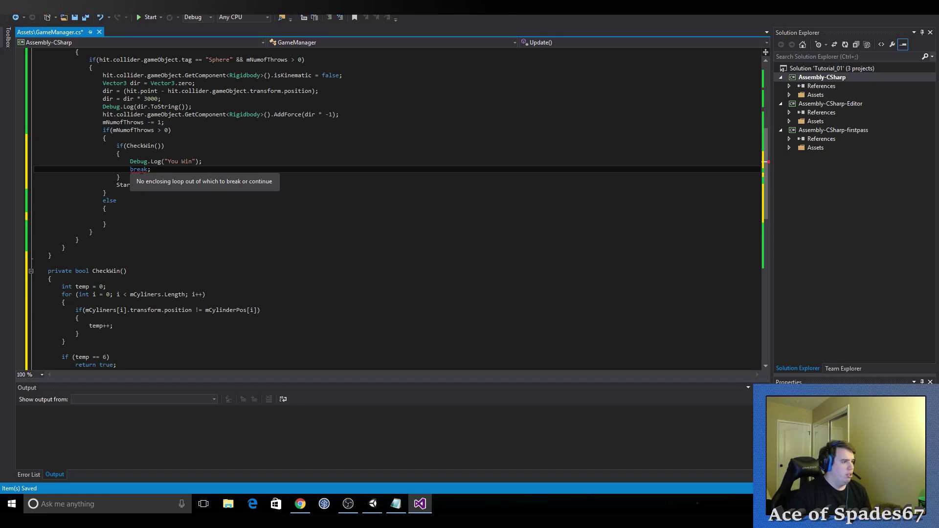
{"action": "mouse_move", "coordinate": [139, 170]}
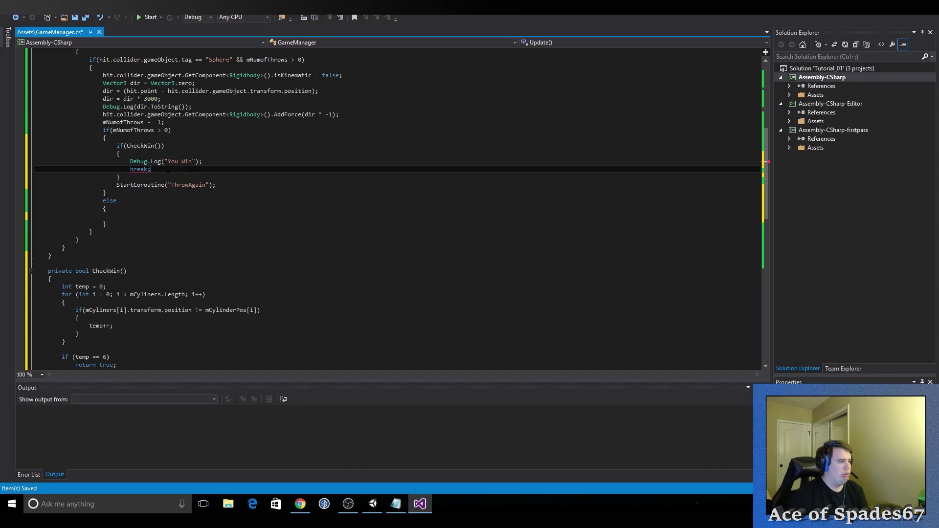
{"action": "key", "text": "BackSpace"}
{"action": "key", "text": "BackSpace"}
{"action": "key", "text": "BackSpace"}
{"action": "key", "text": "BackSpace"}
{"action": "type", "text": "re"}
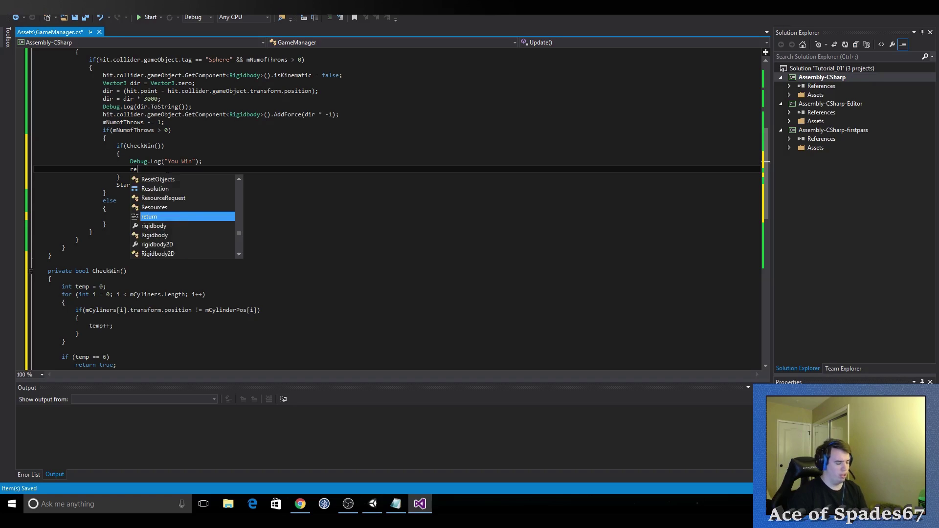
{"action": "type", "text": "turn;"}
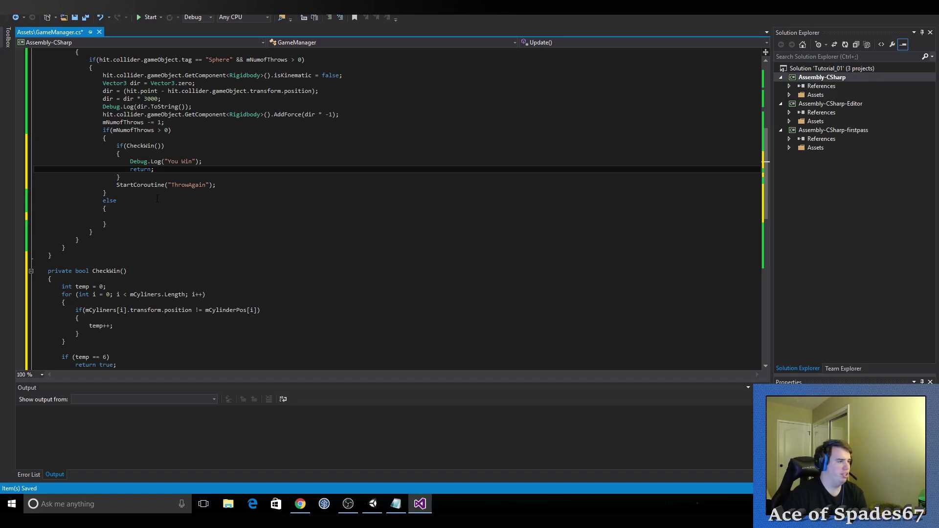
Step: In the empty else block, add if (CheckWin()) with the pasted You Win log and return
{"action": "left_click", "coordinate": [149, 215]}
{"action": "type", "text": "i"}
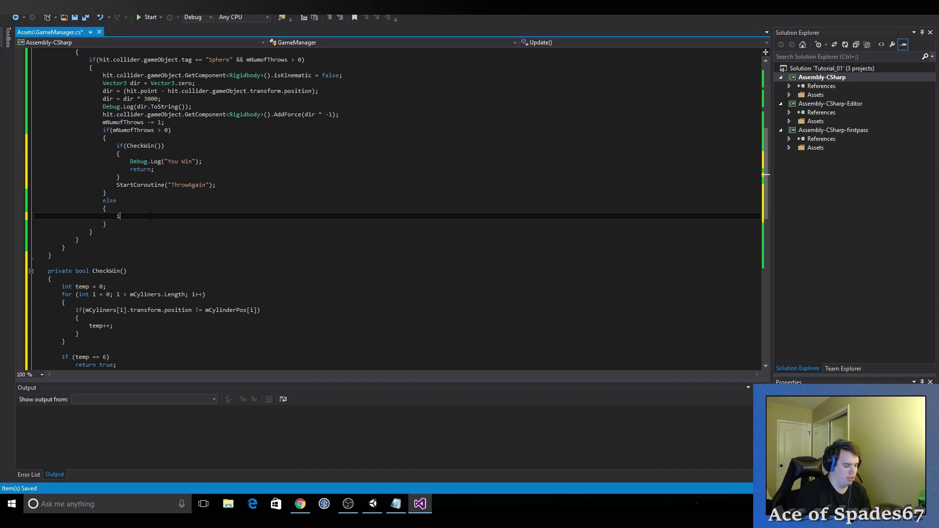
{"action": "type", "text": "f(che"}
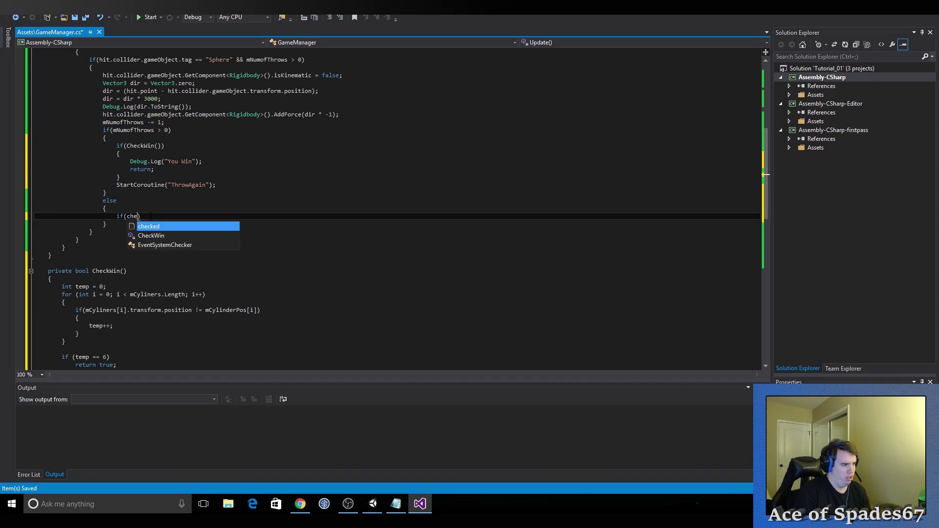
{"action": "key", "text": "Down"}
{"action": "type", "text": "())"}
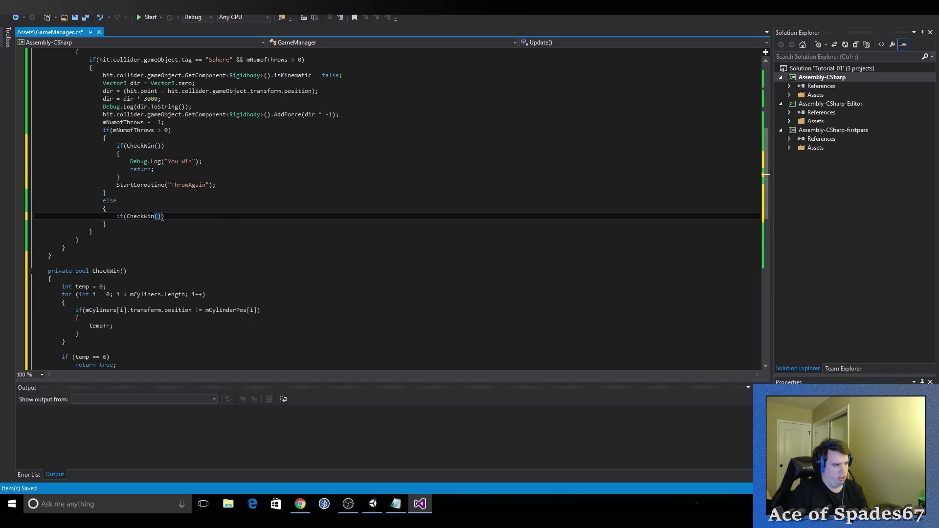
{"action": "key", "text": "Return"}
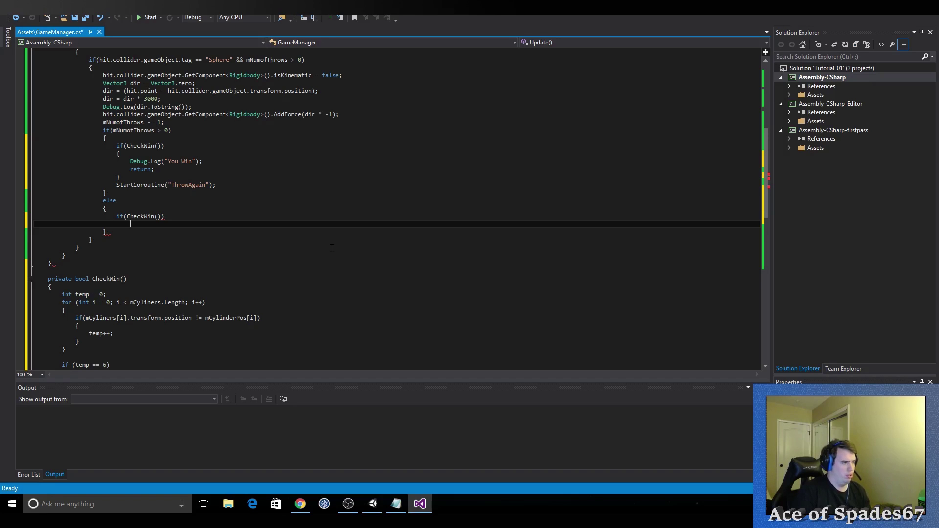
{"action": "left_click_drag", "start_coordinate": [154, 169], "coordinate": [116, 155]}
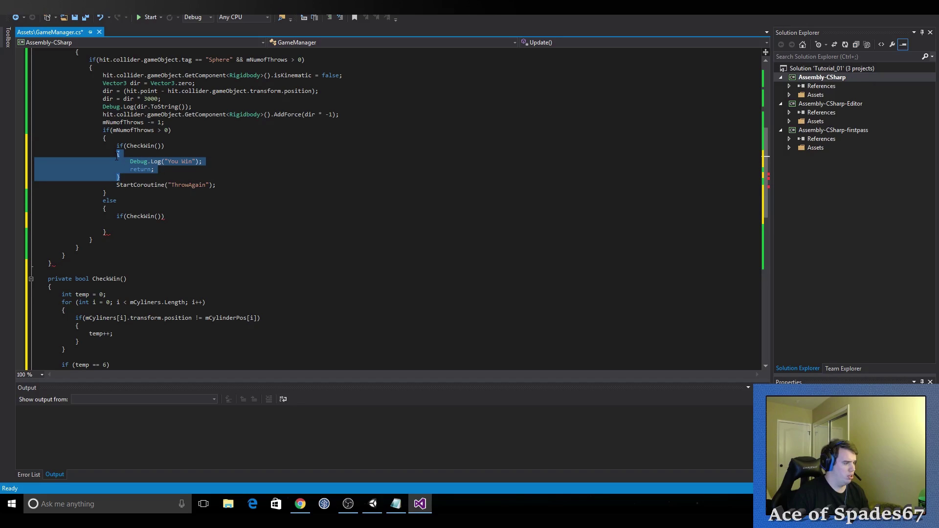
{"action": "left_click", "coordinate": [127, 223]}
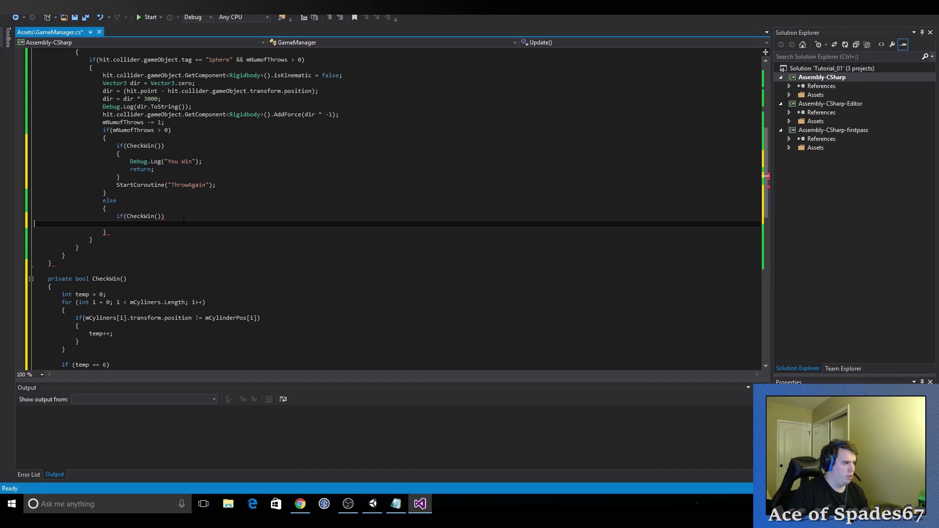
{"action": "left_click", "coordinate": [184, 215]}
{"action": "left_click", "coordinate": [183, 221]}
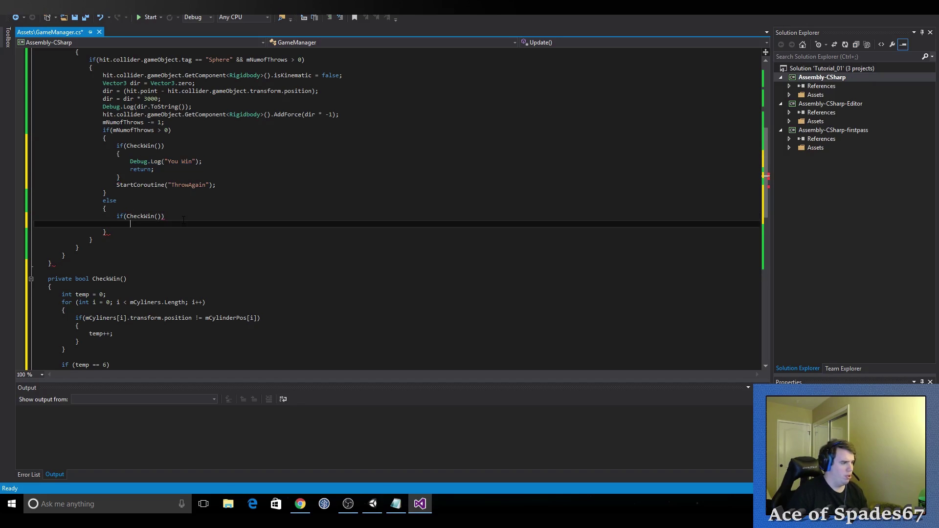
{"action": "key", "text": "ctrl+v"}
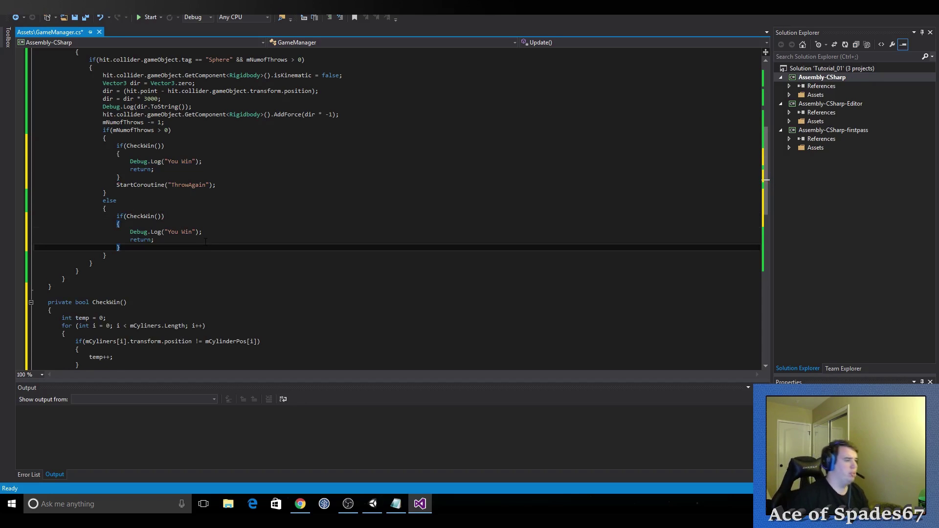
{"action": "key", "text": "Return"}
Step: Add an else (!CheckWin()) branch that logs "You Lose" and returns
{"action": "type", "text": "el"}
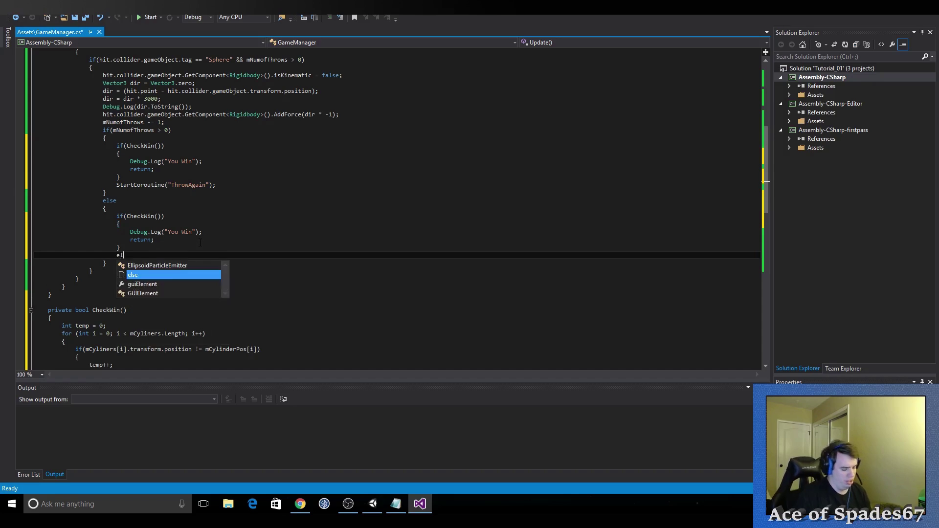
{"action": "type", "text": "se"}
{"action": "key", "text": "Escape"}
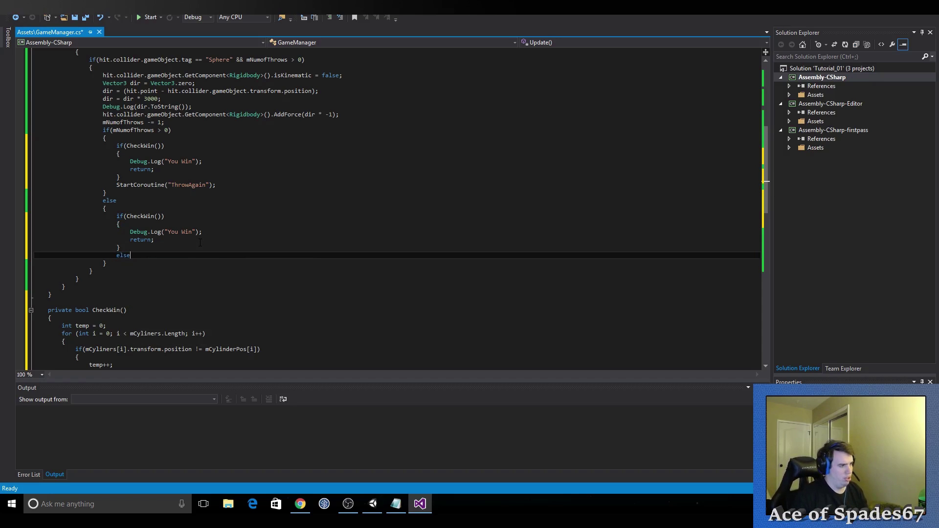
{"action": "type", "text": "(!"}
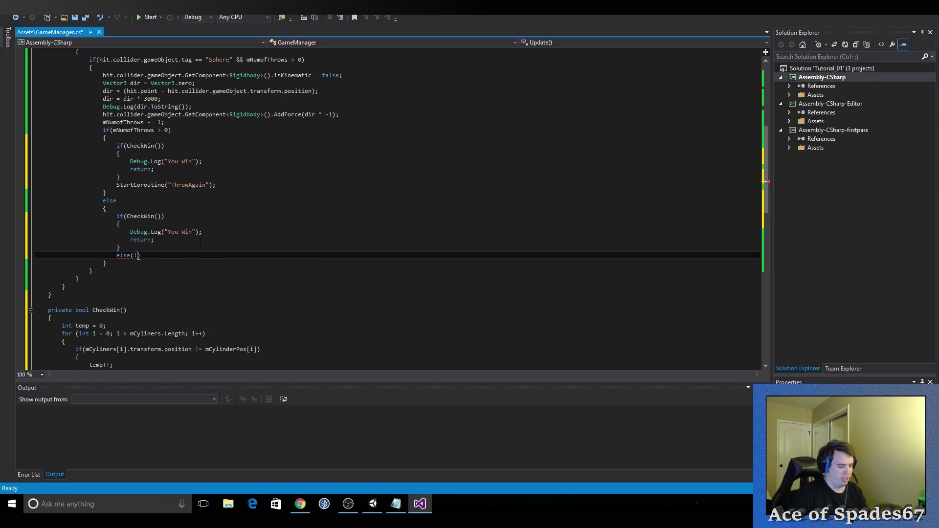
{"action": "type", "text": "Che"}
{"action": "key", "text": "Tab"}
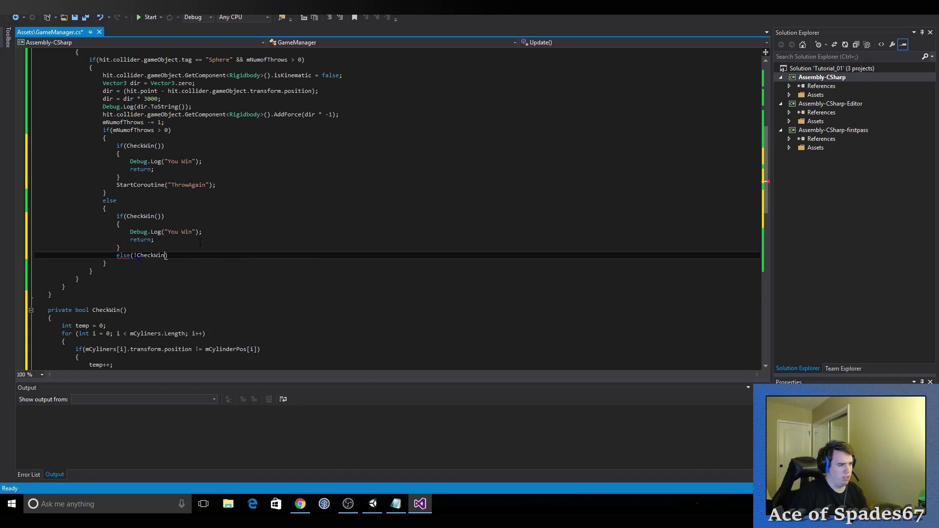
{"action": "type", "text": "()"}
{"action": "key", "text": "Return"}
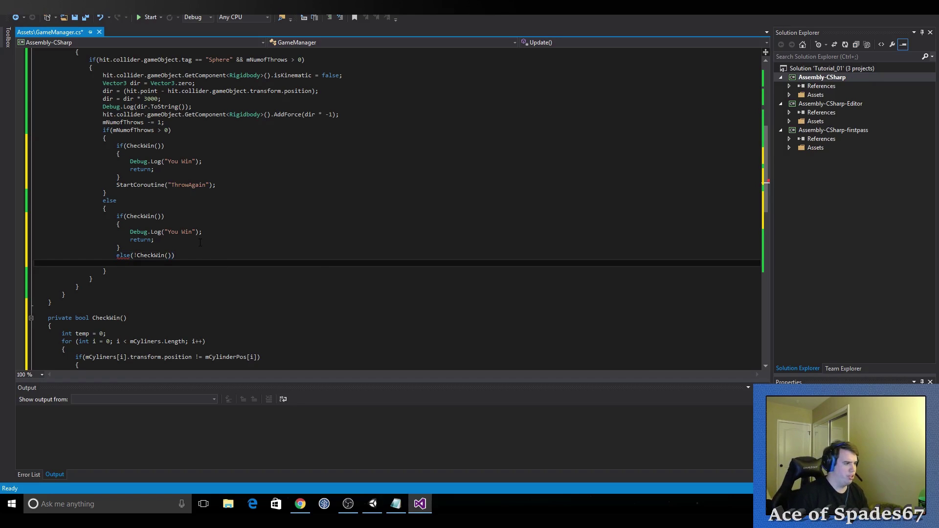
{"action": "type", "text": "{"}
{"action": "key", "text": "Return"}
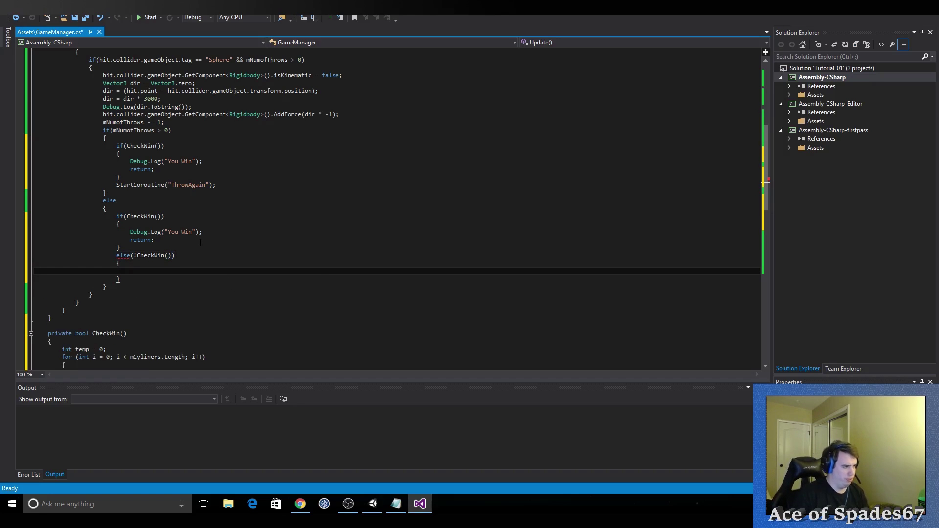
{"action": "type", "text": "Debug"}
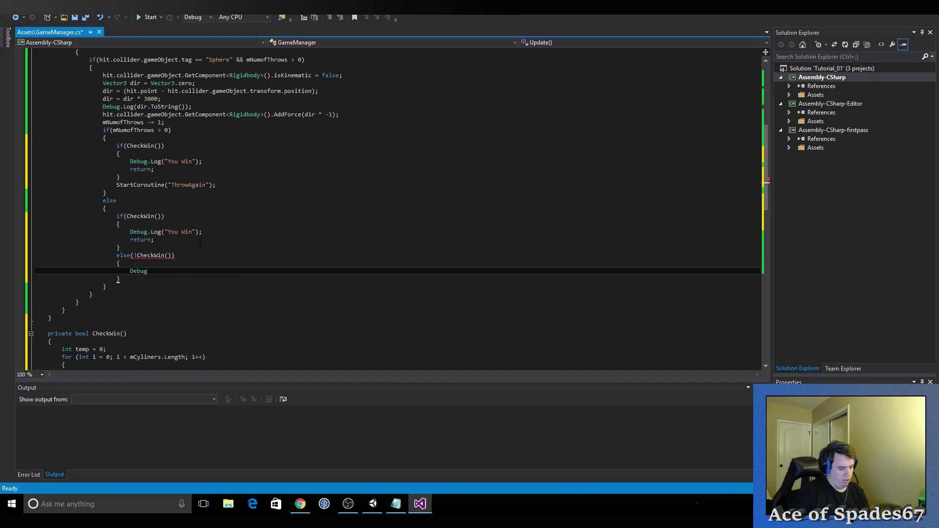
{"action": "type", "text": ">Logger\"You"}
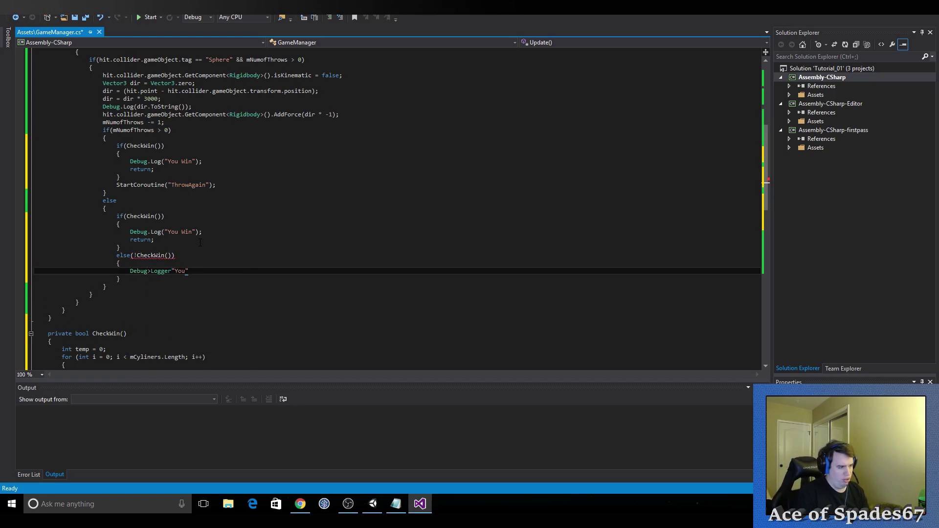
{"action": "key", "text": "BackSpace"}
{"action": "key", "text": "BackSpace"}
{"action": "key", "text": "BackSpace"}
{"action": "key", "text": "BackSpace"}
{"action": "key", "text": "BackSpace"}
{"action": "key", "text": "BackSpace"}
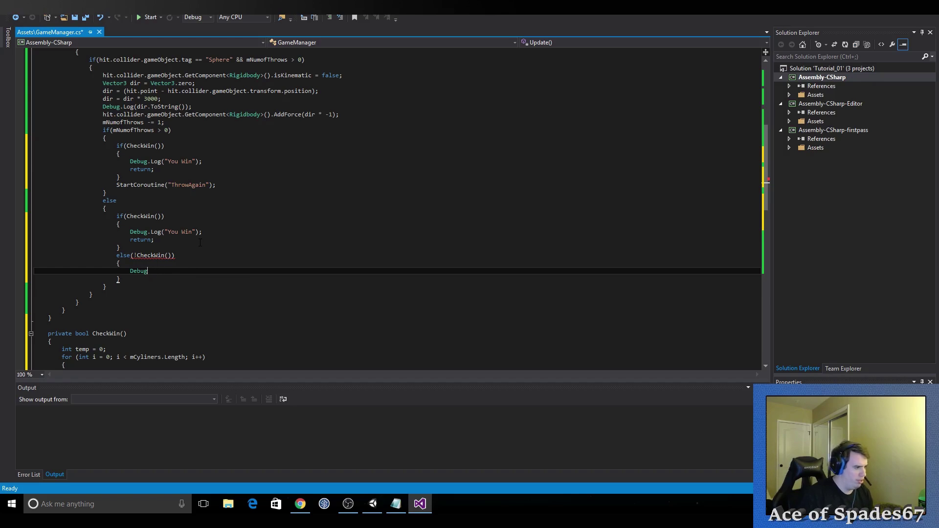
{"action": "type", "text": ".Log"}
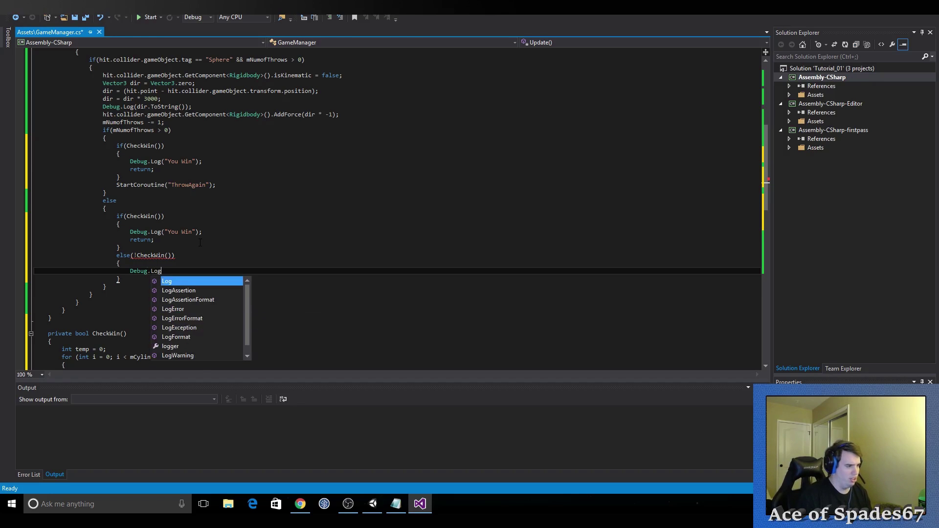
{"action": "key", "text": "Escape"}
{"action": "type", "text": "("}
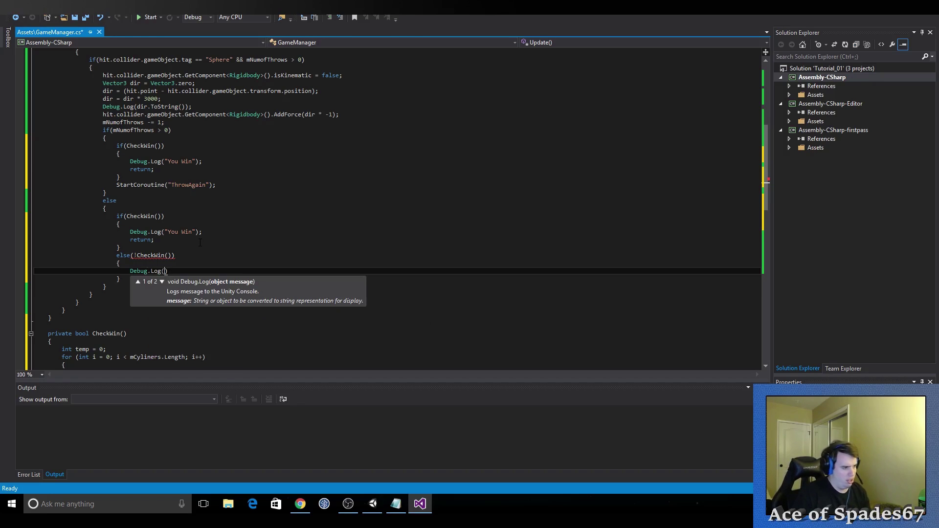
{"action": "type", "text": "\"You "}
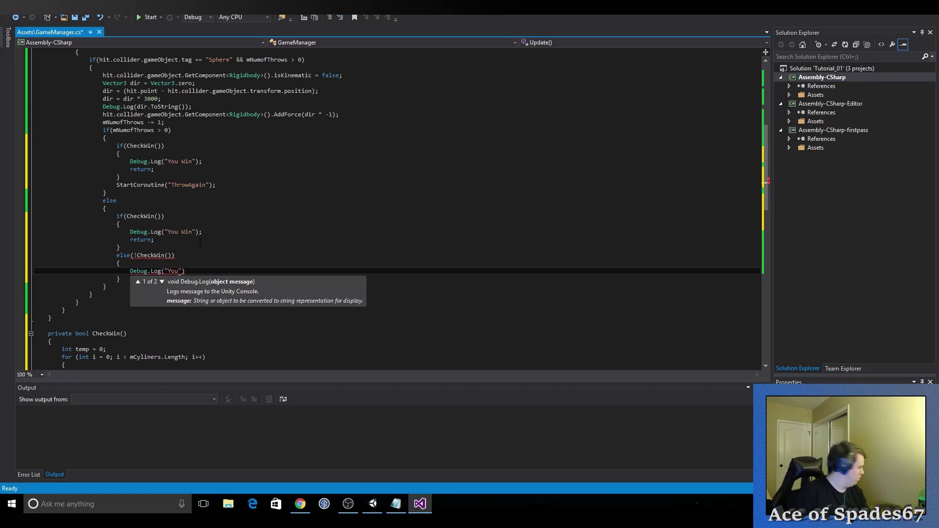
{"action": "type", "text": "Lose\""}
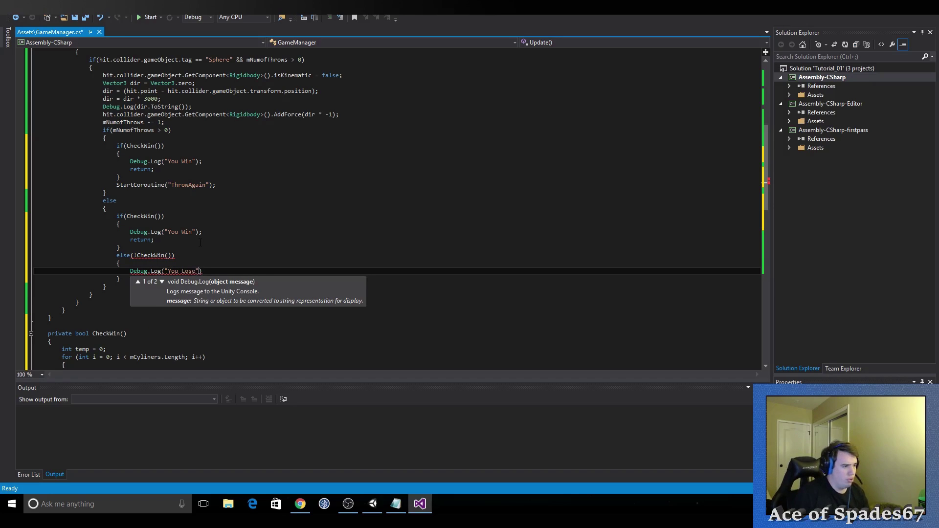
{"action": "type", "text": ");"}
{"action": "key", "text": "Return"}
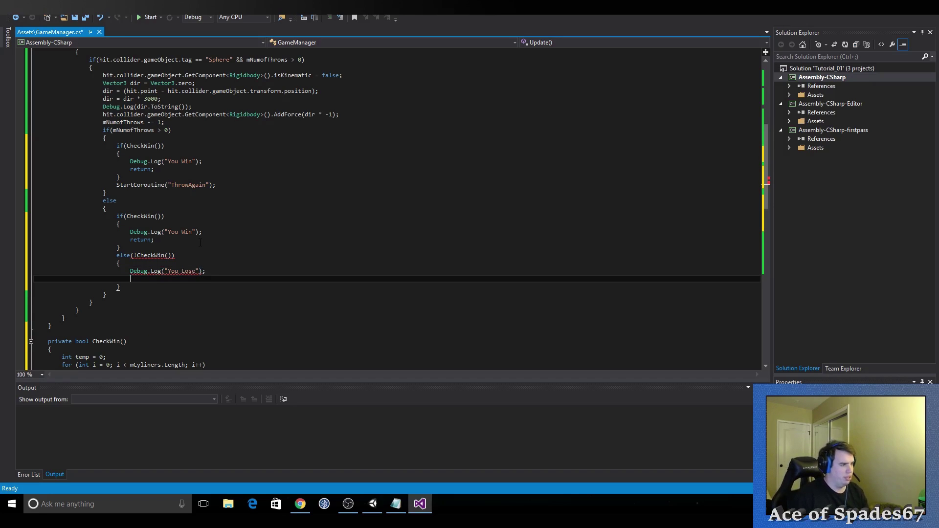
{"action": "type", "text": "return"}
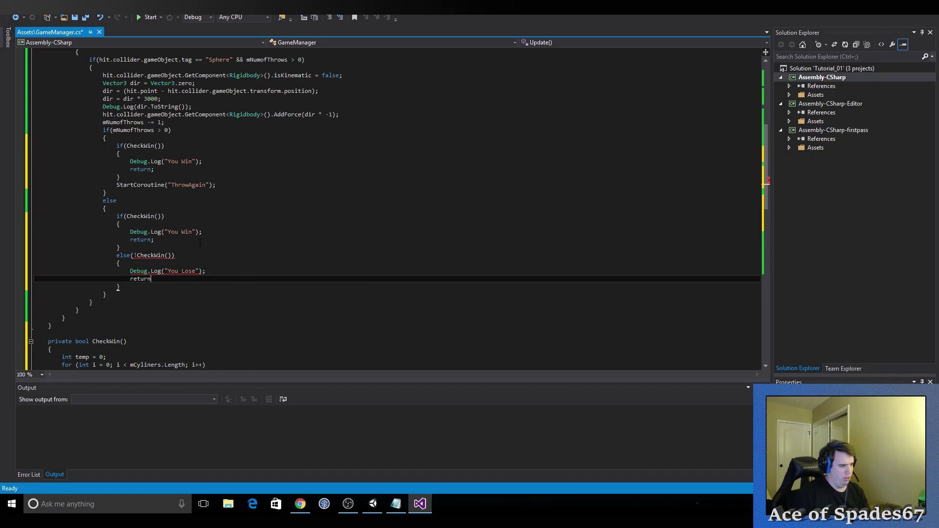
{"action": "type", "text": ";"}
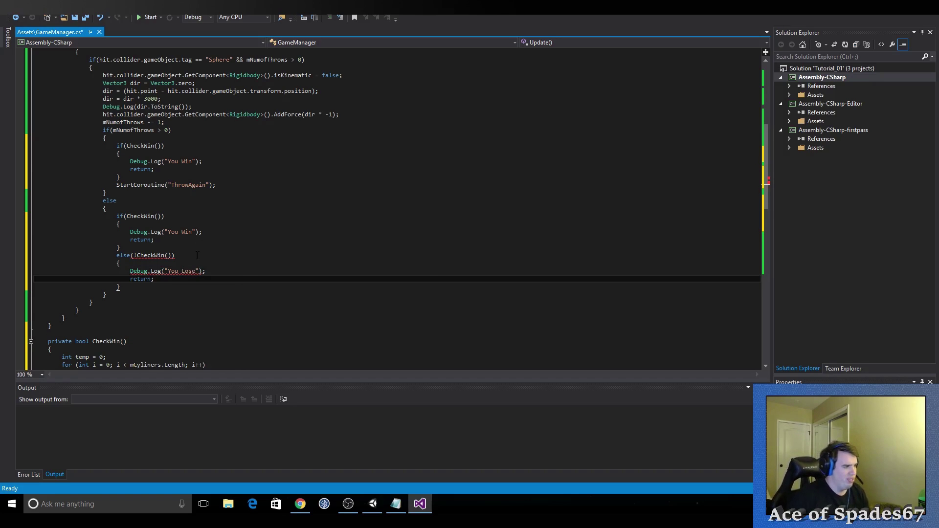
{"action": "mouse_move", "coordinate": [155, 255]}
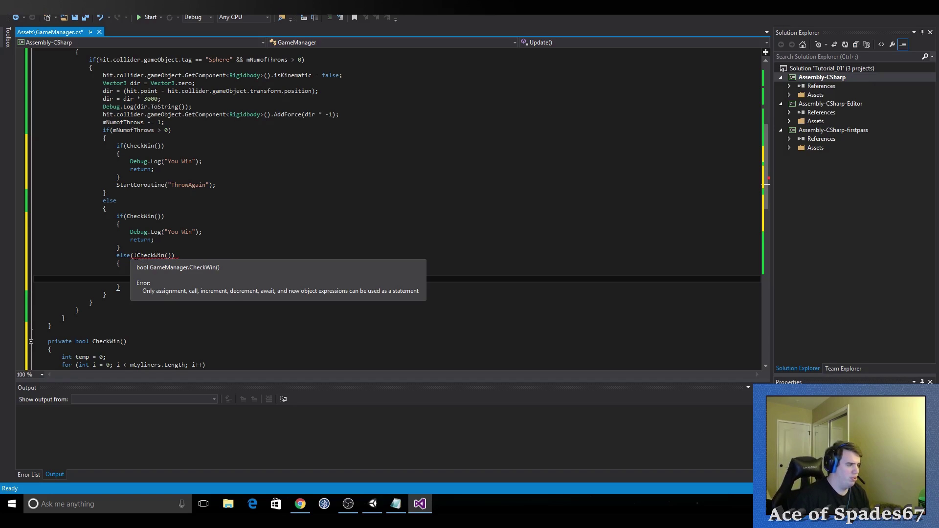
Step: Try a CheckWin() != true comparison in the else condition, then clear it and save
{"action": "left_click", "coordinate": [132, 254]}
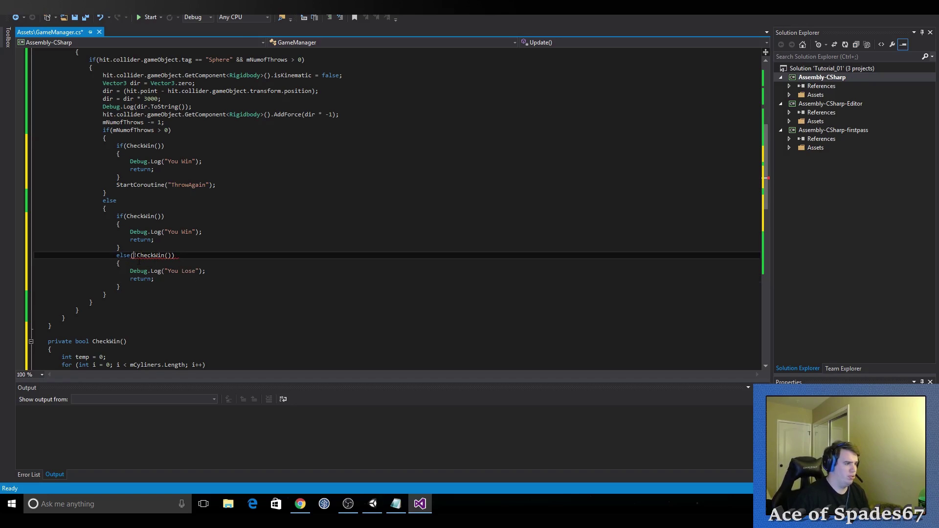
{"action": "key", "text": "BackSpace"}
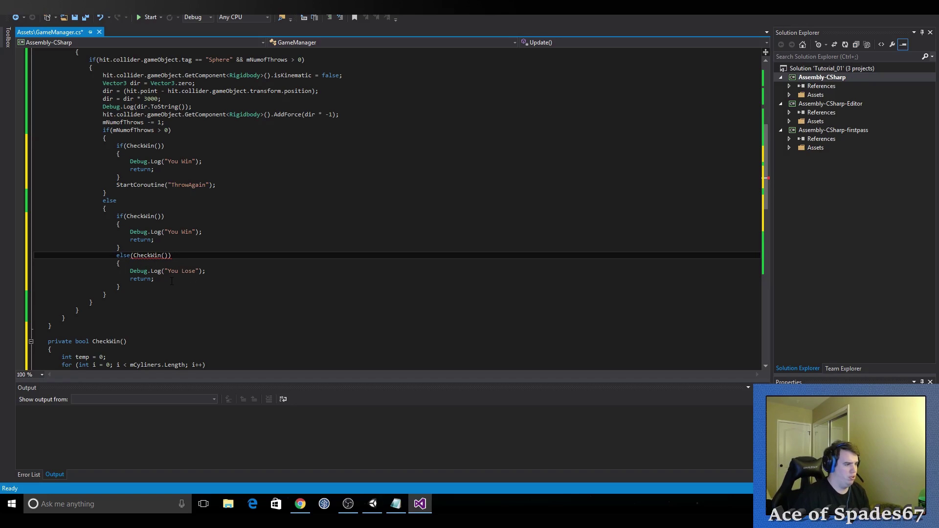
{"action": "key", "text": "Right"}
{"action": "key", "text": "Right"}
{"action": "key", "text": "Right"}
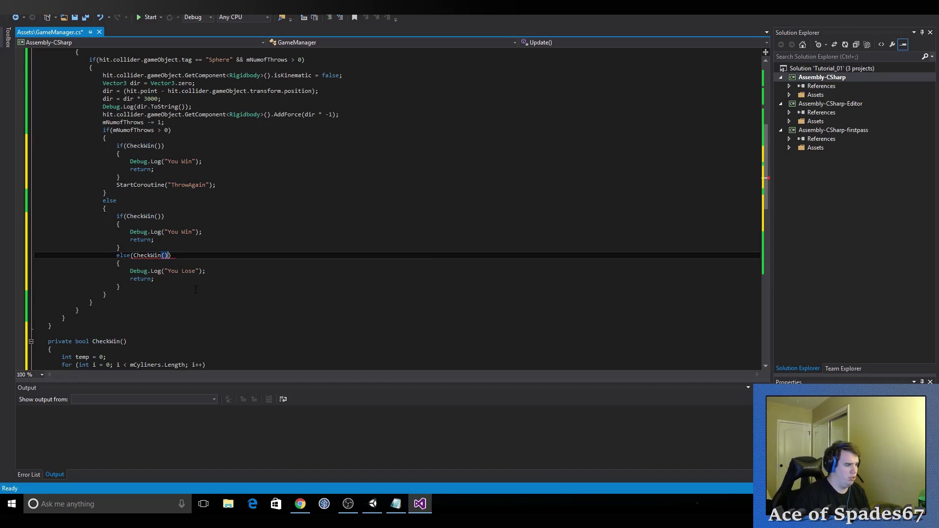
{"action": "type", "text": "!"}
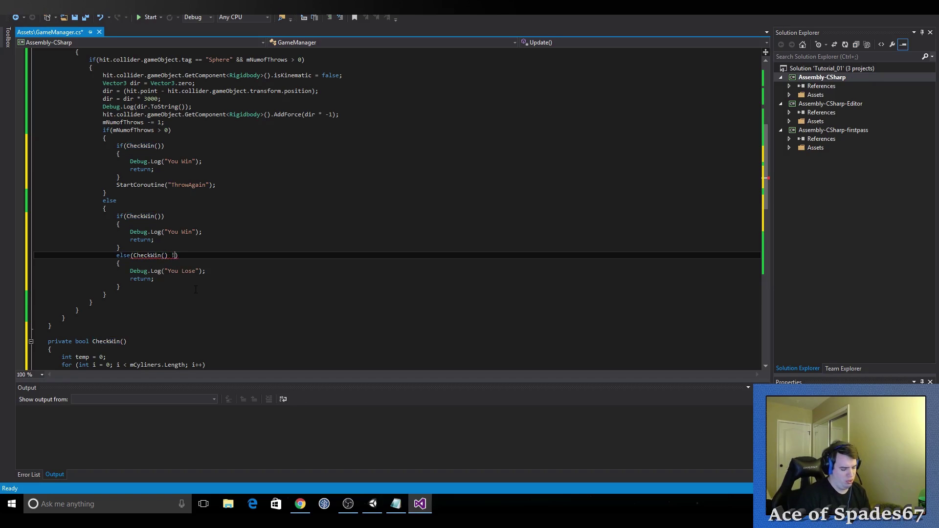
{"action": "type", "text": "= ture"}
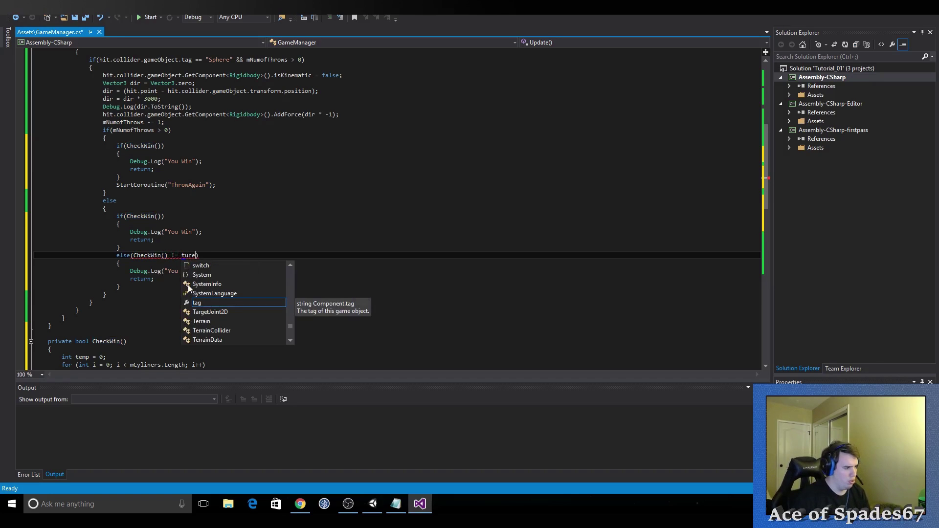
{"action": "key", "text": "BackSpace"}
{"action": "key", "text": "BackSpace"}
{"action": "key", "text": "BackSpace"}
{"action": "type", "text": "rue"}
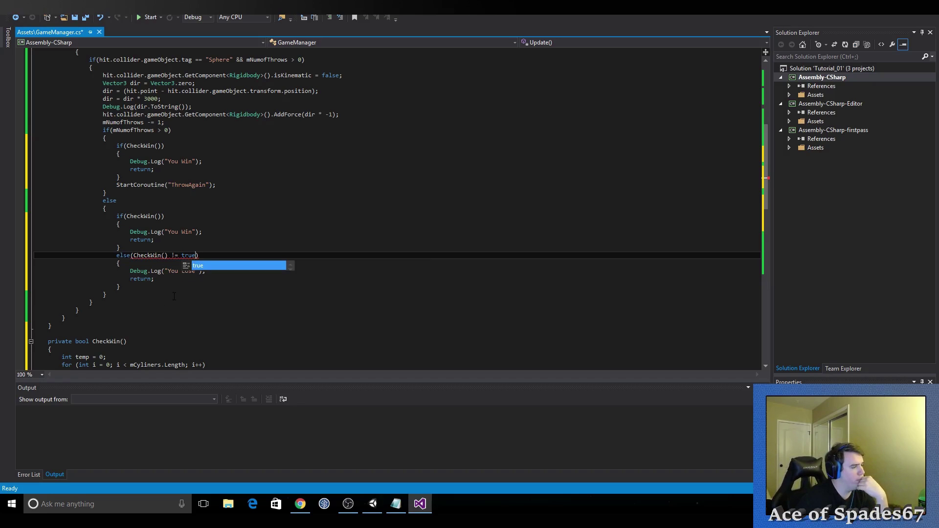
{"action": "key", "text": "Escape"}
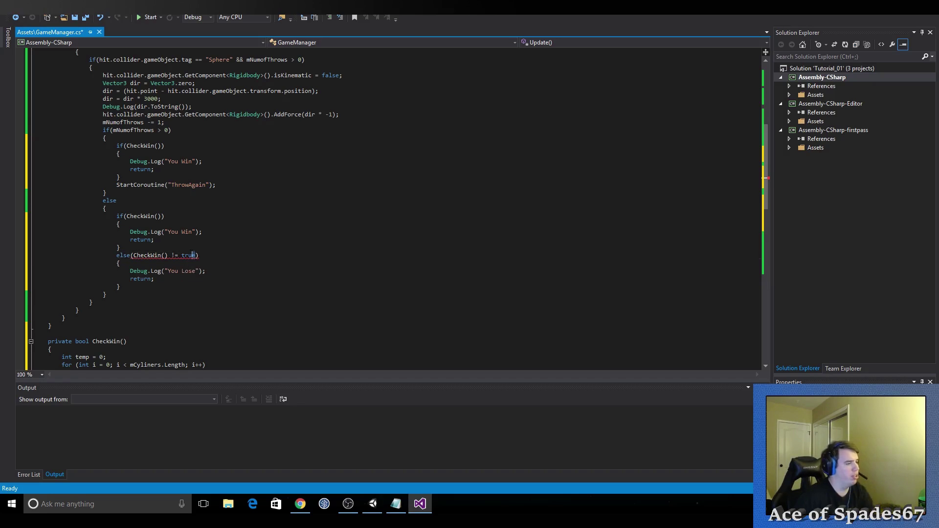
{"action": "key", "text": "BackSpace"}
{"action": "key", "text": "BackSpace"}
{"action": "key", "text": "BackSpace"}
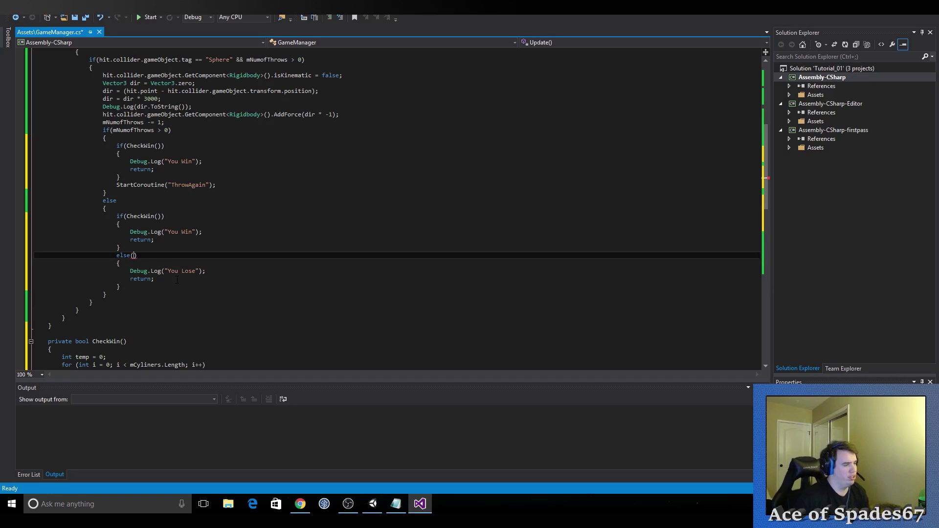
{"action": "key", "text": "ctrl+s"}
Step: Rewrite the lose branch as else if (!CheckWin()) and save GameManager.cs
{"action": "key", "text": "BackSpace"}
{"action": "key", "text": "Delete"}
{"action": "left_click", "coordinate": [170, 279]}
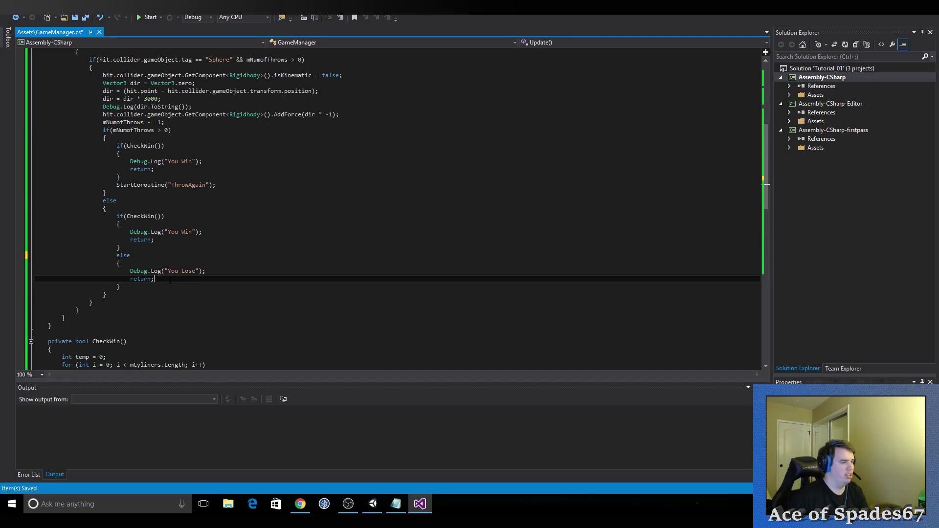
{"action": "left_click", "coordinate": [152, 254]}
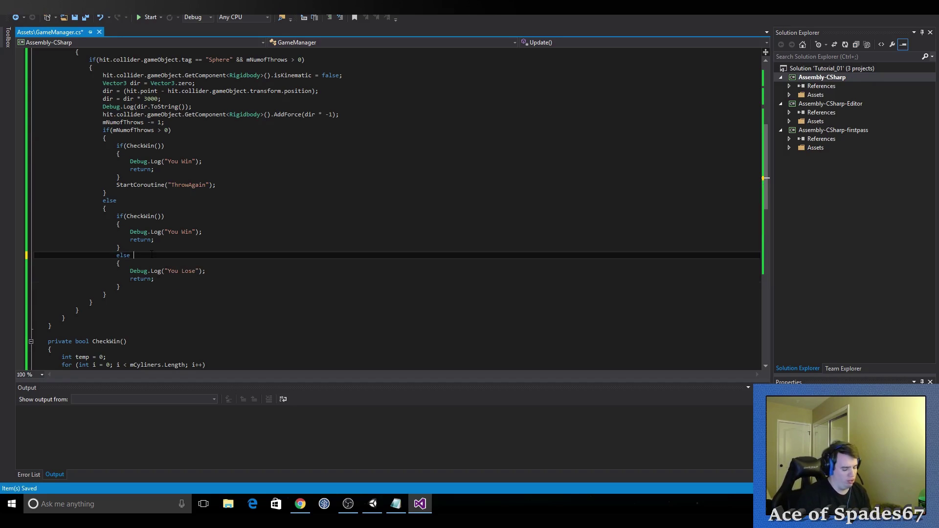
{"action": "type", "text": "if"}
{"action": "key", "text": "Escape"}
{"action": "type", "text": "("}
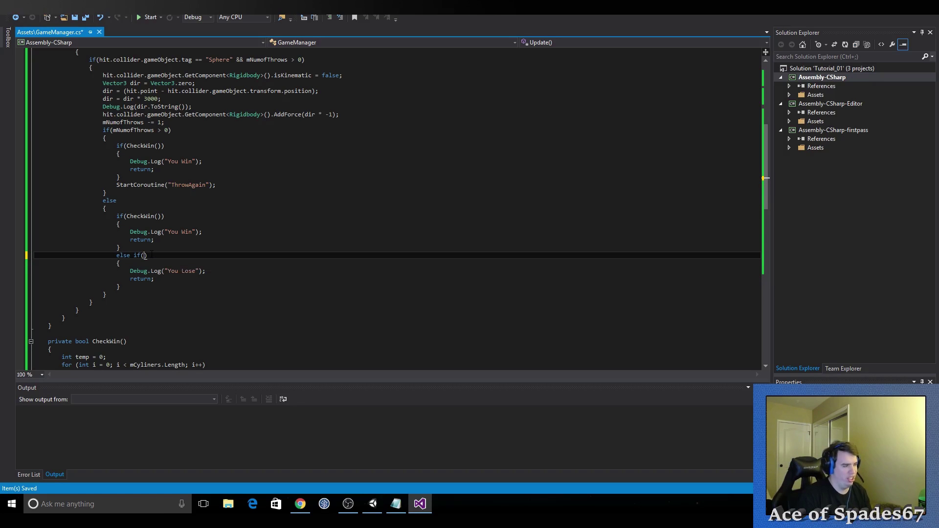
{"action": "type", "text": "!"}
{"action": "key", "text": "Escape"}
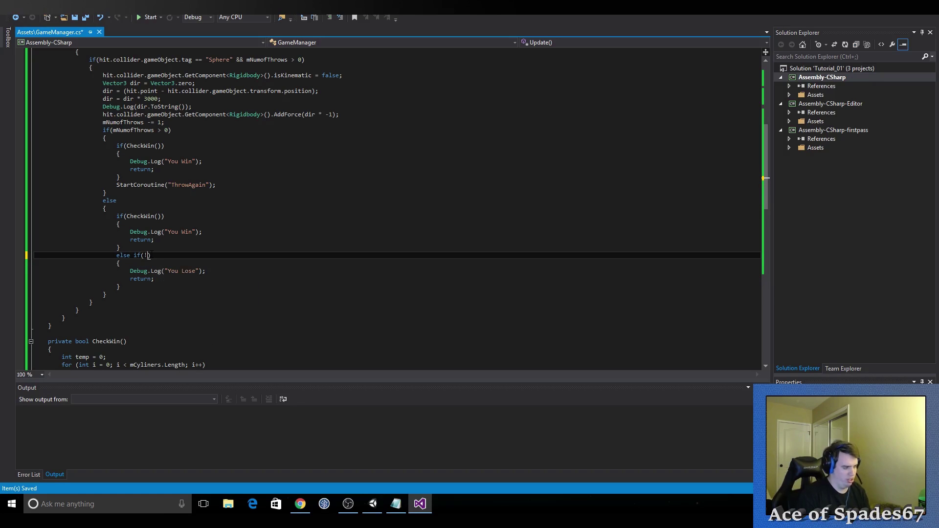
{"action": "type", "text": "Che"}
{"action": "key", "text": "Tab"}
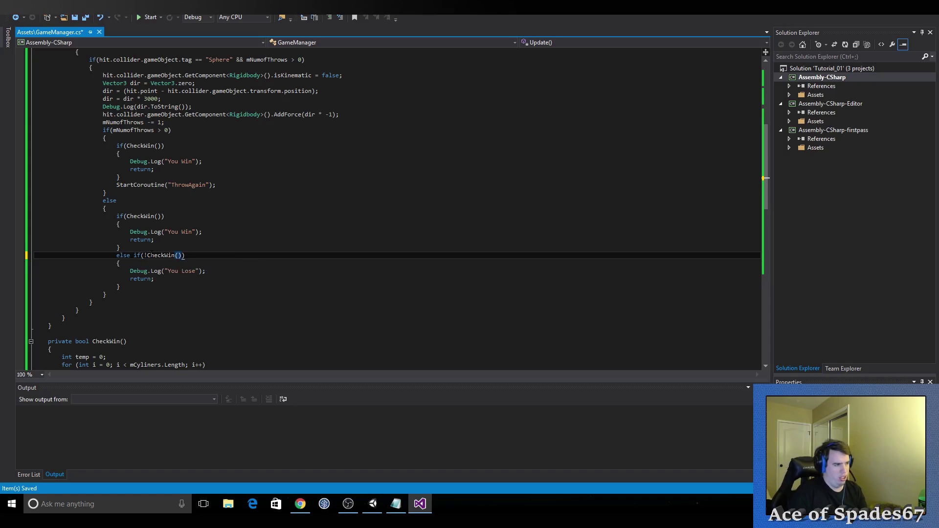
{"action": "type", "text": "()"}
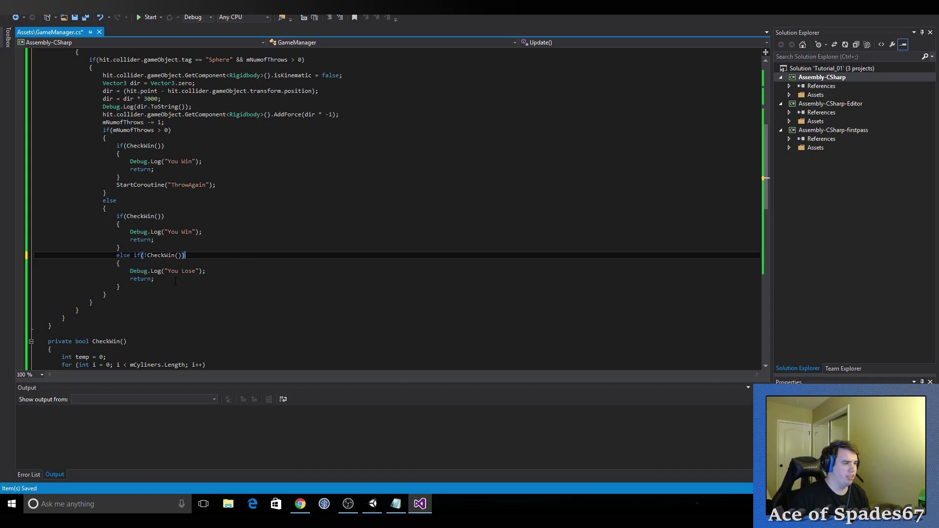
{"action": "key", "text": "ctrl+s"}
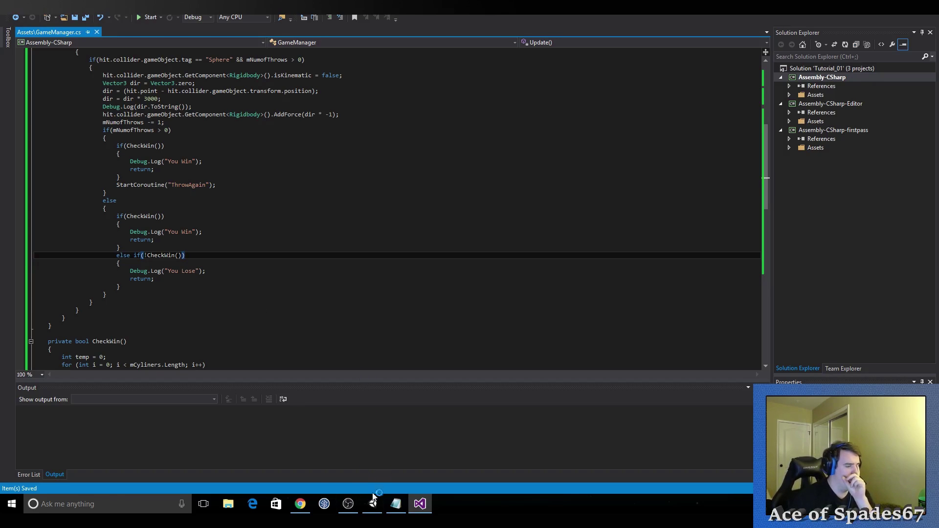
{"action": "mouse_move", "coordinate": [374, 496]}
{"action": "left_click", "coordinate": [374, 474]}
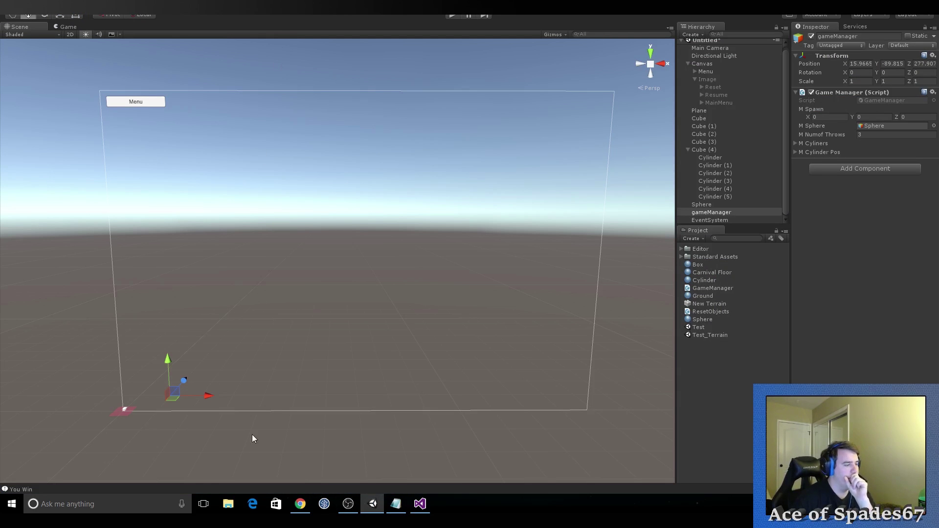
{"action": "left_click", "coordinate": [418, 504]}
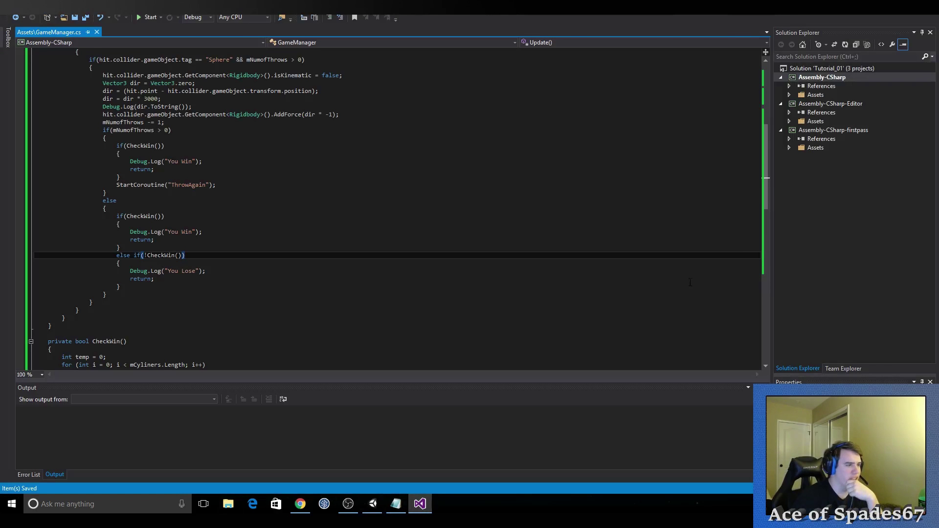
{"action": "mouse_move", "coordinate": [764, 200]}
{"action": "left_mouse_down"}
{"action": "mouse_move", "coordinate": [758, 124]}
{"action": "mouse_move", "coordinate": [756, 248]}
{"action": "mouse_move", "coordinate": [766, 197]}
{"action": "left_mouse_up"}
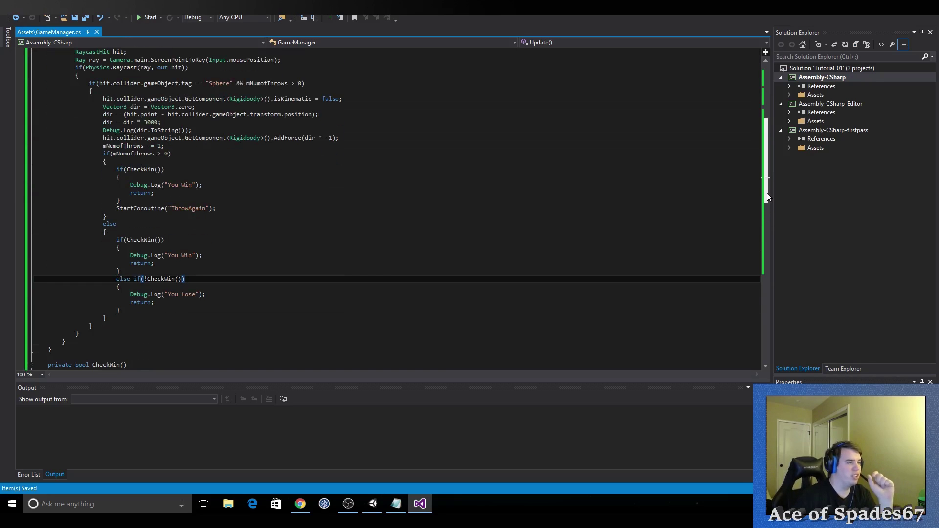
{"action": "mouse_move", "coordinate": [766, 196]}
{"action": "left_mouse_down"}
{"action": "mouse_move", "coordinate": [766, 182]}
{"action": "mouse_move", "coordinate": [756, 254]}
{"action": "left_mouse_up"}
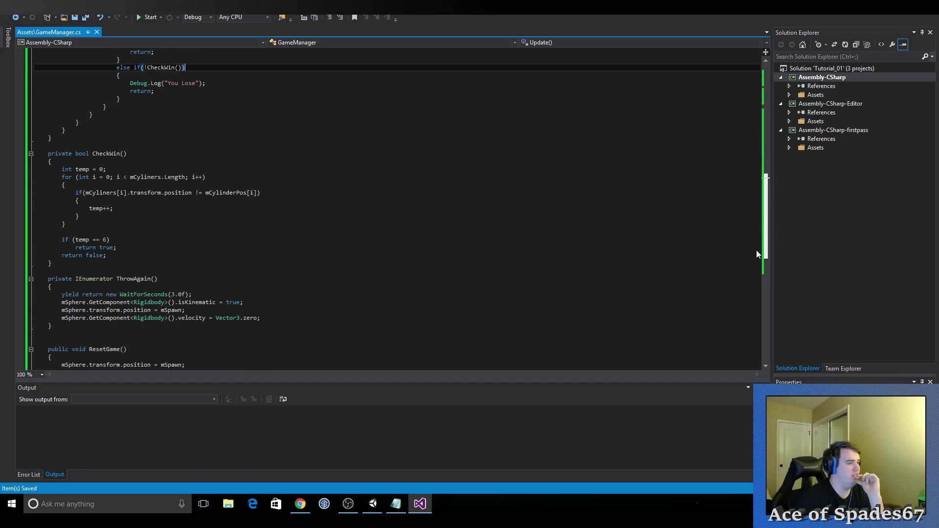
{"action": "left_click_drag", "start_coordinate": [756, 254], "coordinate": [744, 157]}
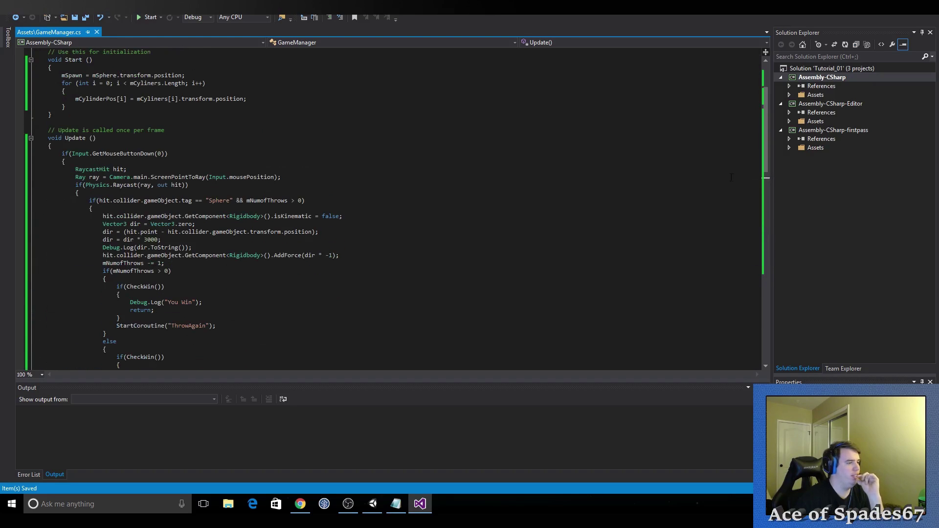
Step: Play-test one throw at the cylinders in Unity, stop play mode, and return to Visual Studio
{"action": "left_click", "coordinate": [373, 504]}
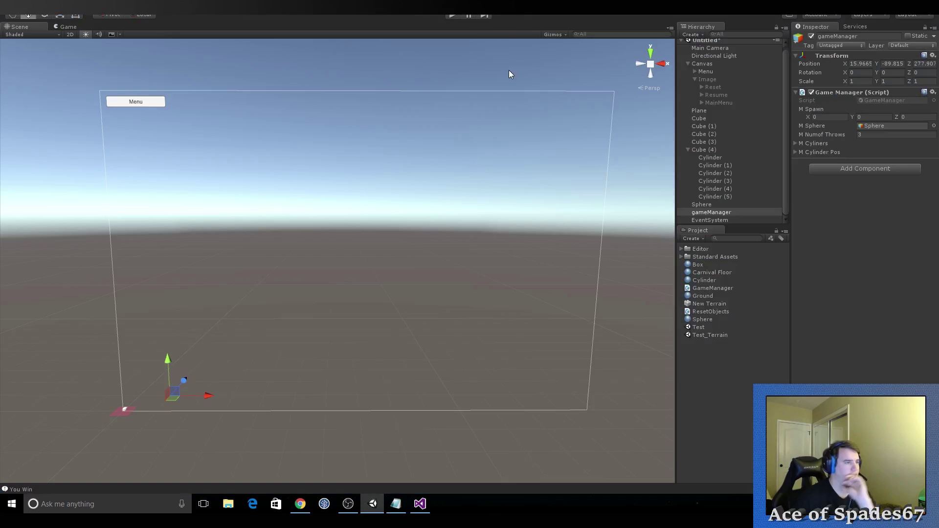
{"action": "left_click", "coordinate": [455, 15]}
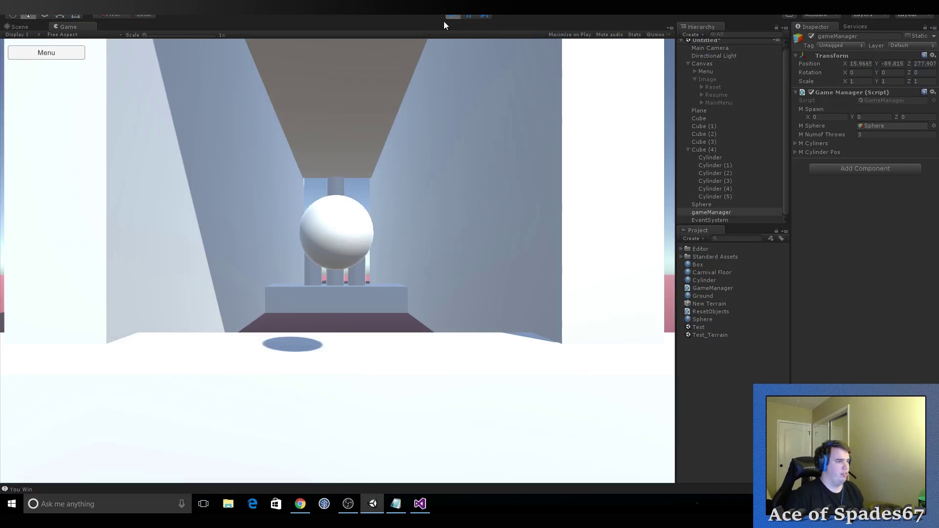
{"action": "left_click", "coordinate": [357, 232]}
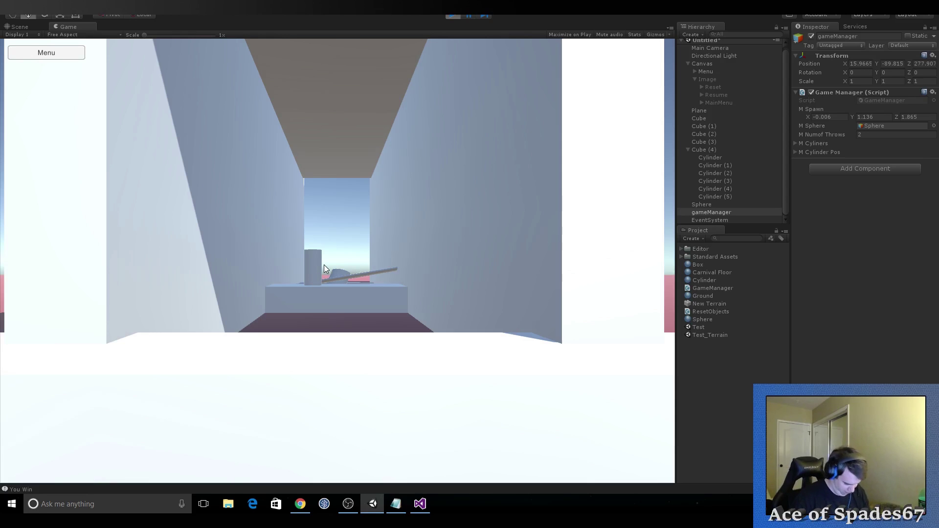
{"action": "left_click", "coordinate": [453, 16]}
{"action": "left_click", "coordinate": [419, 502]}
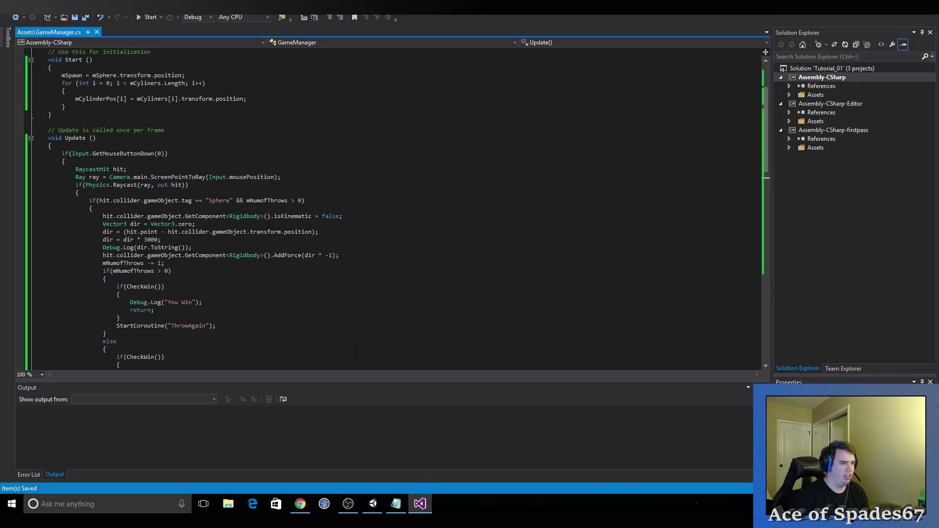
Step: Change CheckWin's comparison to position.y < mCylinderPos[i].y and save GameManager.cs
{"action": "scroll", "coordinate": [766, 147], "scroll_direction": "down", "scroll_amount": 2}
{"action": "scroll", "coordinate": [768, 185], "scroll_direction": "down", "scroll_amount": 5}
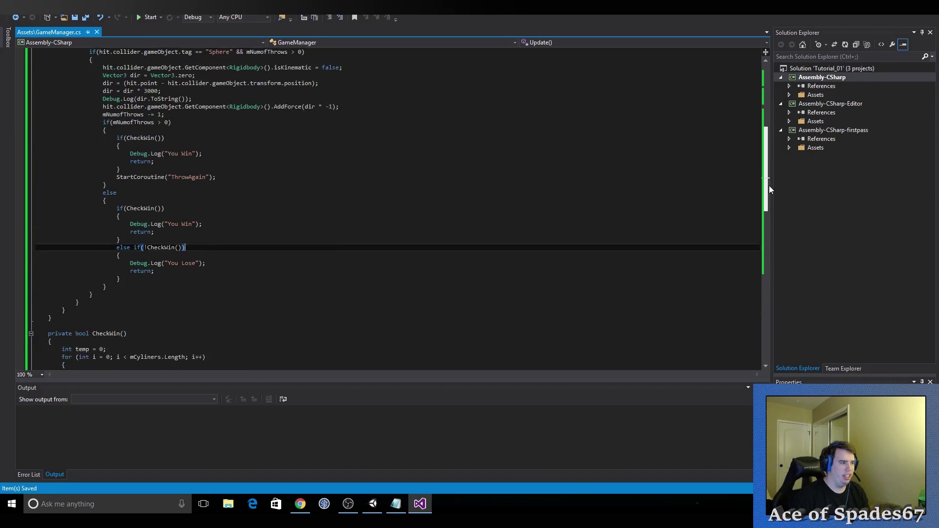
{"action": "scroll", "coordinate": [766, 206], "scroll_direction": "down", "scroll_amount": 5}
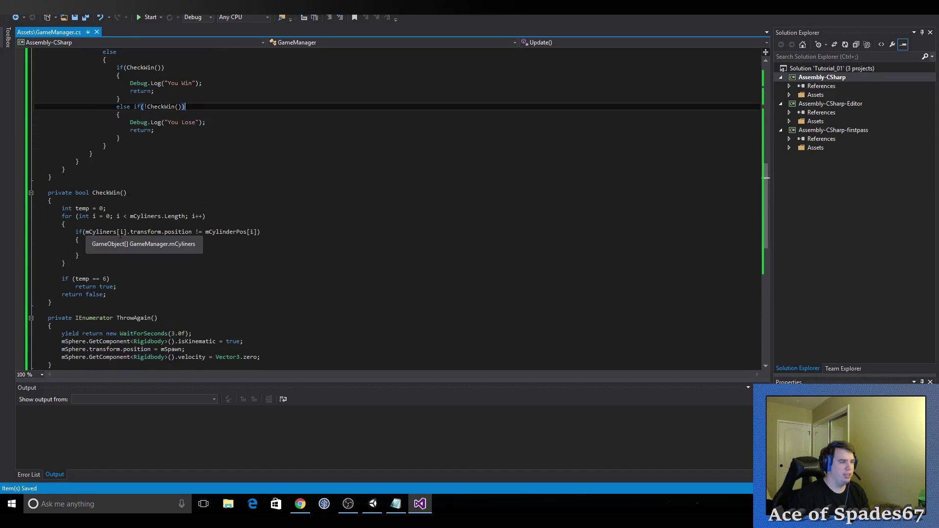
{"action": "left_click", "coordinate": [193, 232]}
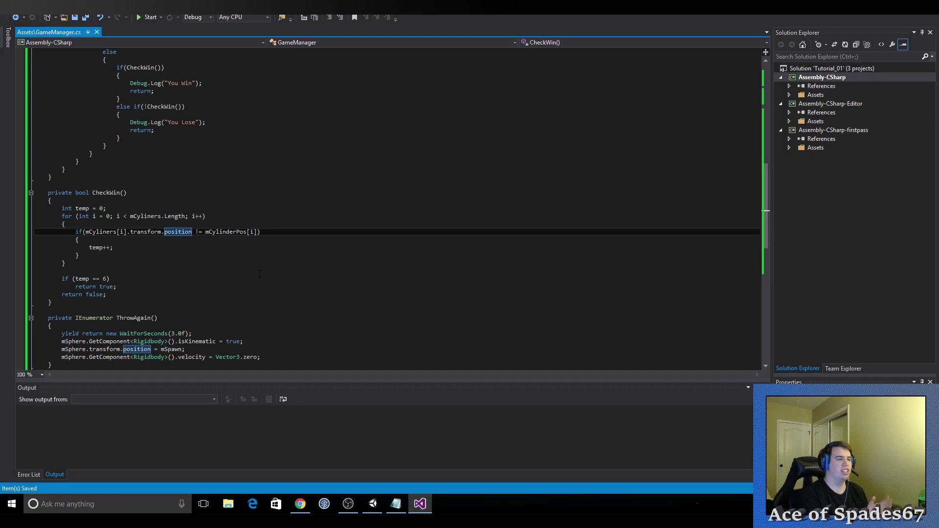
{"action": "type", "text": ".y"}
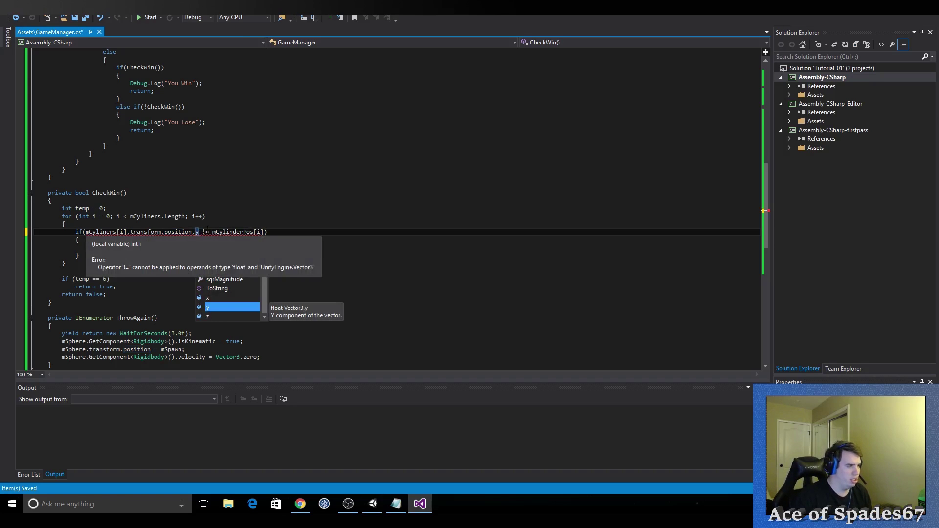
{"action": "left_click", "coordinate": [205, 230]}
{"action": "key", "text": "Delete"}
{"action": "key", "text": "BackSpace"}
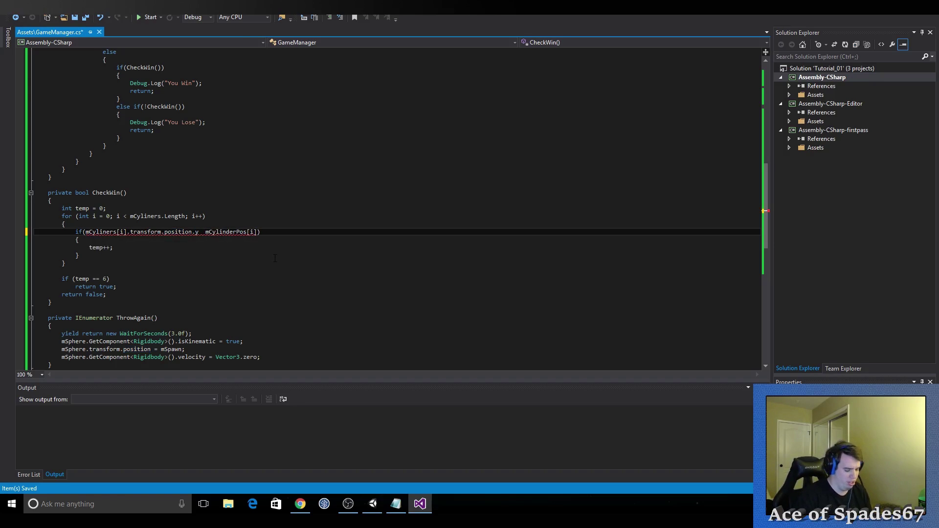
{"action": "type", "text": "<"}
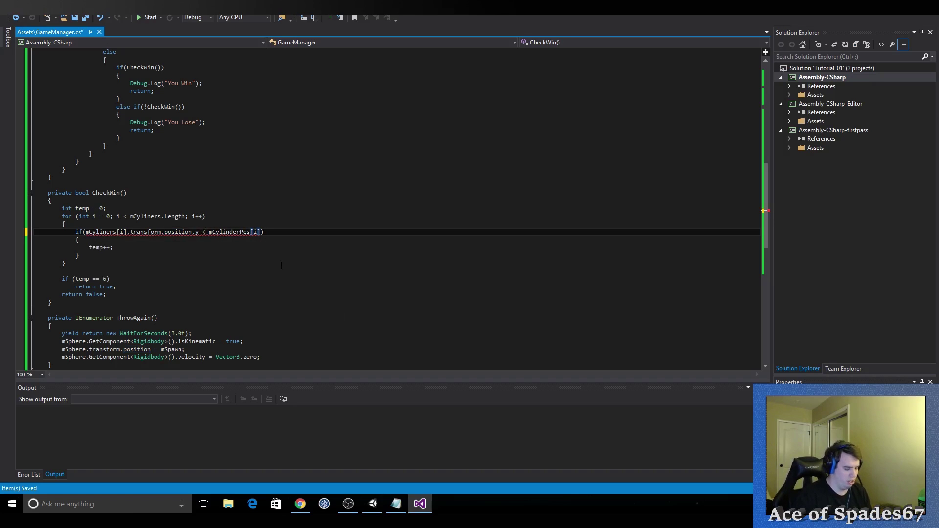
{"action": "type", "text": ".y"}
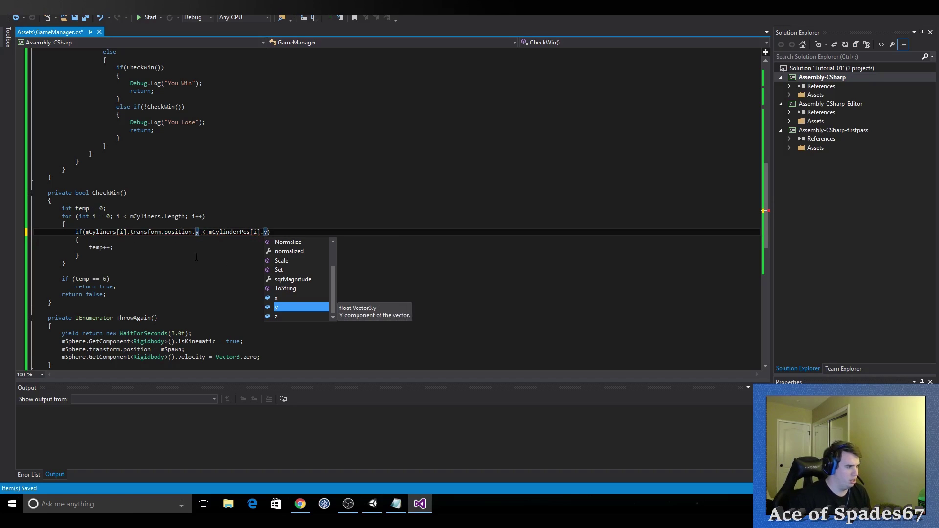
{"action": "key", "text": "ctrl+s"}
Step: Play-test one ball throw at the cylinders in Unity, then return to GameManager.cs
{"action": "left_click", "coordinate": [373, 504]}
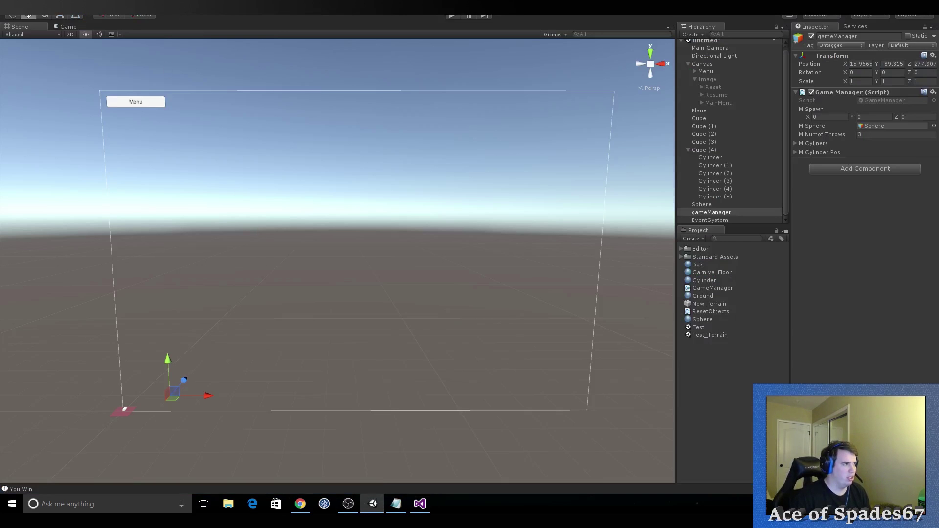
{"action": "left_click", "coordinate": [450, 16]}
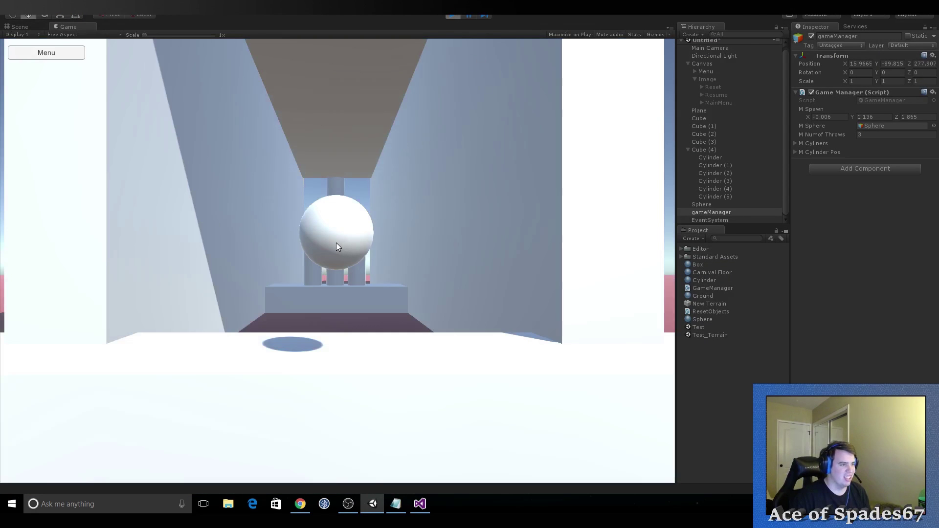
{"action": "left_click", "coordinate": [336, 242]}
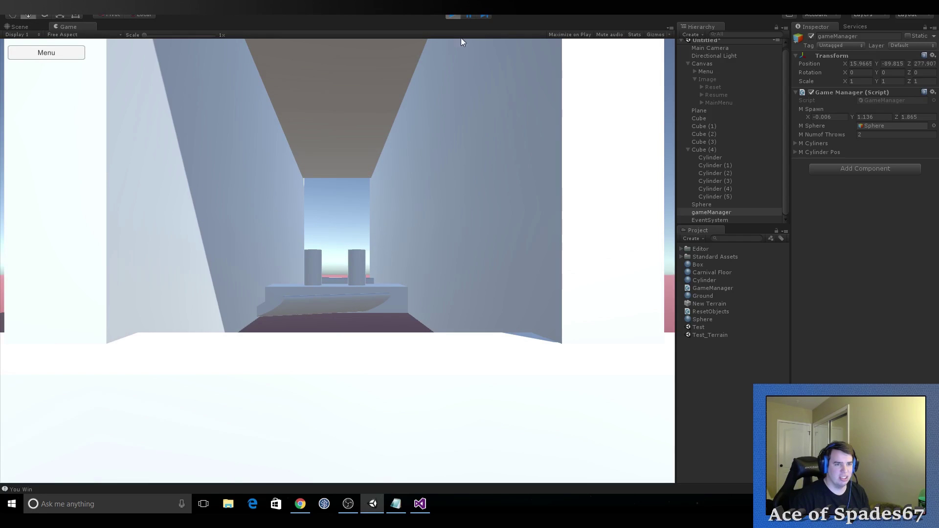
{"action": "left_click", "coordinate": [451, 15]}
{"action": "key", "text": "alt+Tab"}
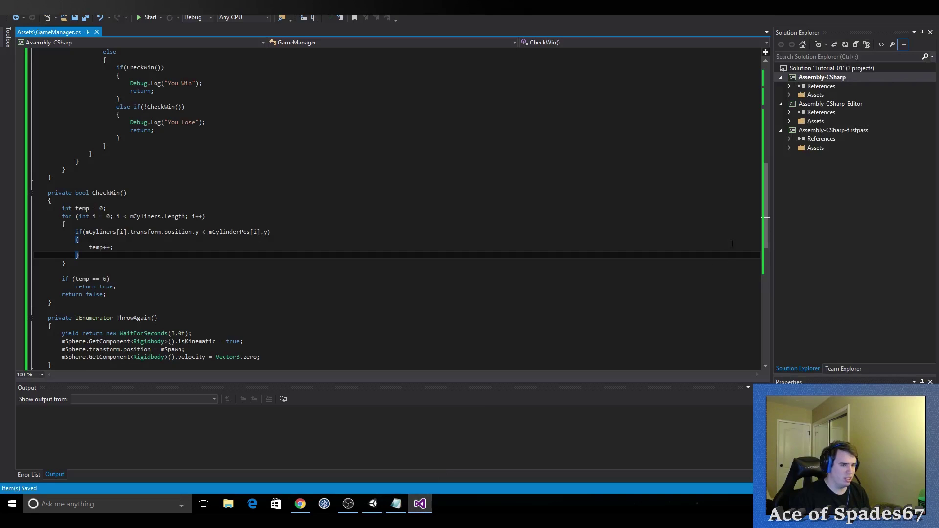
{"action": "scroll", "coordinate": [732, 243], "scroll_direction": "down", "scroll_amount": 6}
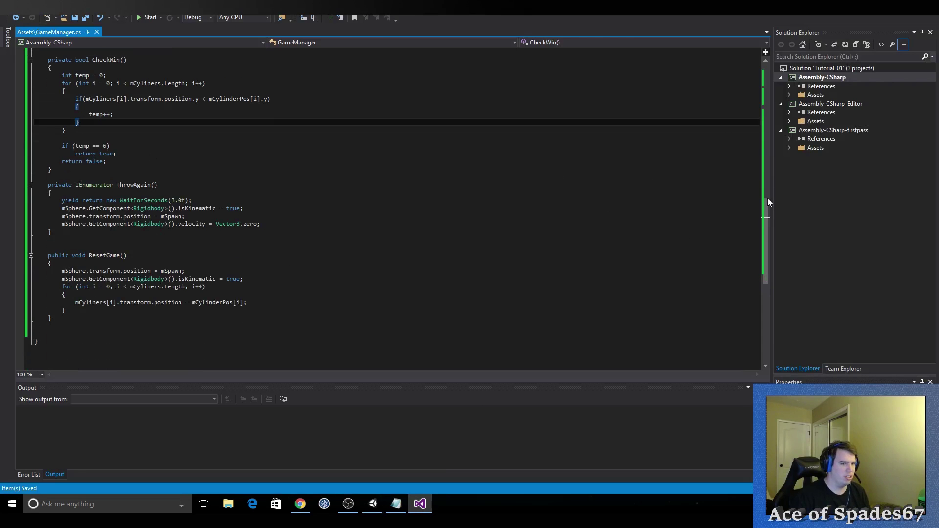
Step: Wrap the return true under if (temp == 6) in curly braces
{"action": "left_click_drag", "start_coordinate": [767, 201], "coordinate": [767, 189]}
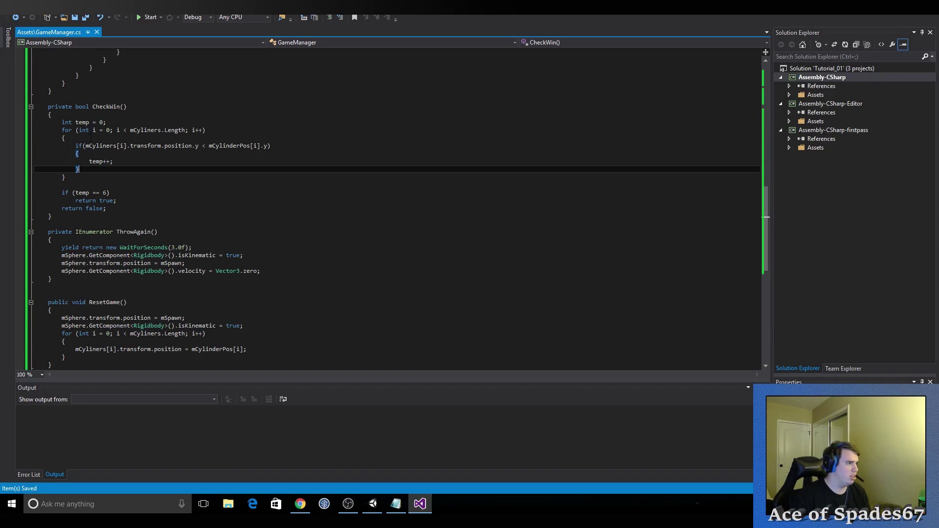
{"action": "left_click", "coordinate": [174, 185]}
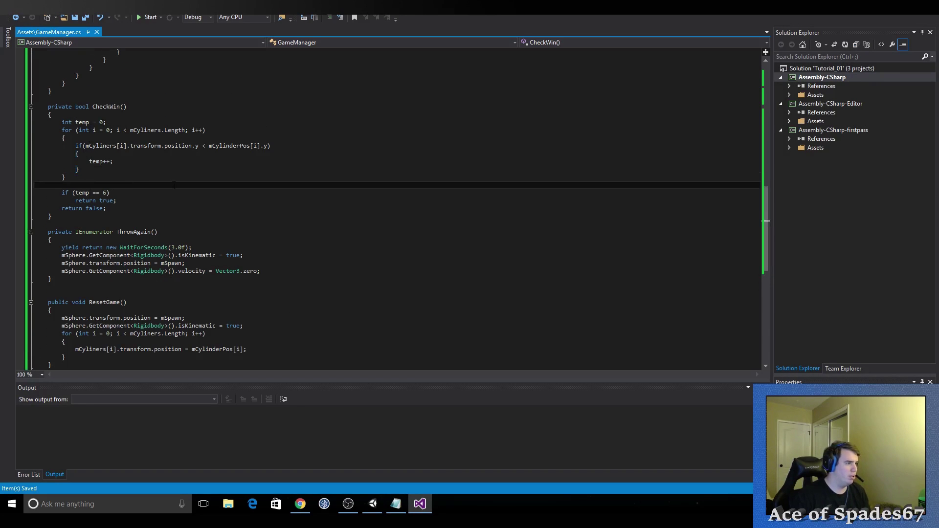
{"action": "left_click", "coordinate": [122, 195]}
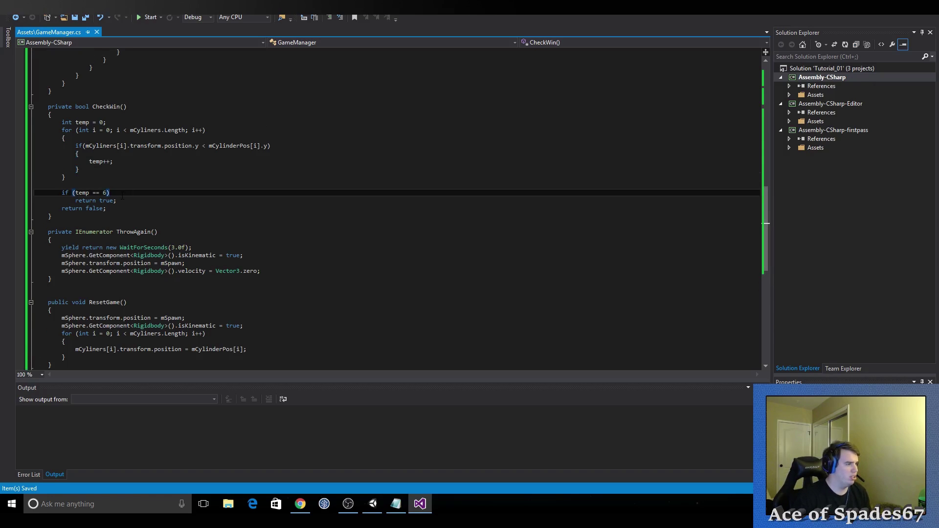
{"action": "key", "text": "Return"}
{"action": "type", "text": "{"}
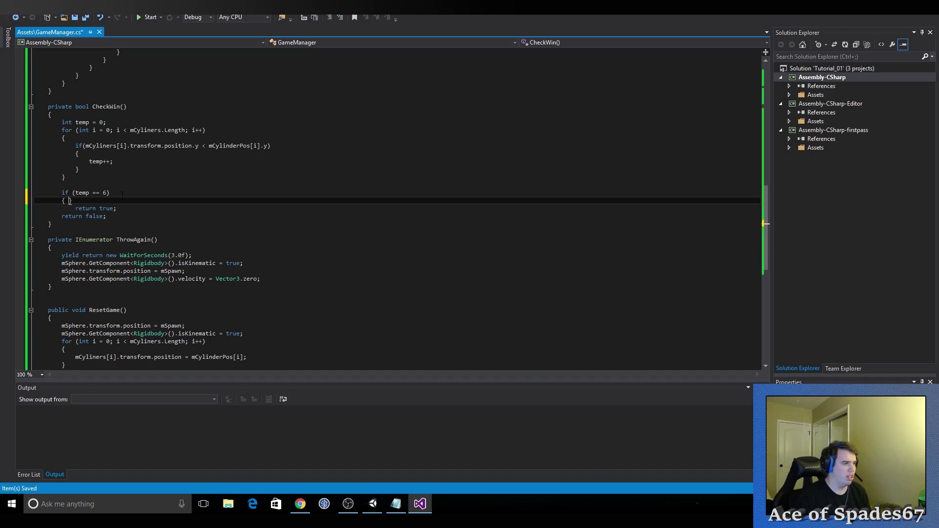
{"action": "key", "text": "Delete"}
{"action": "left_click", "coordinate": [124, 210]}
{"action": "key", "text": "Return"}
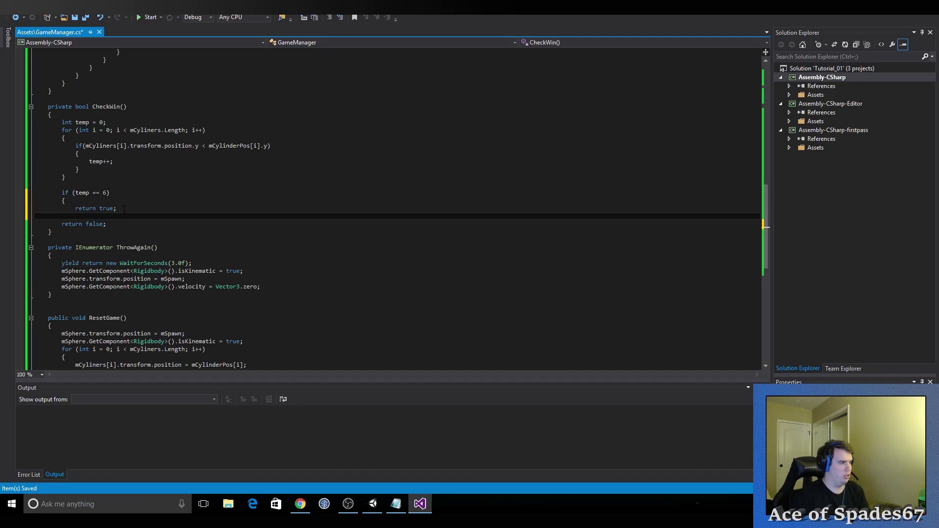
{"action": "type", "text": "}"}
Step: Add Debug.Log(temp); at the top of the if block and save GameManager.cs
{"action": "left_click", "coordinate": [120, 204]}
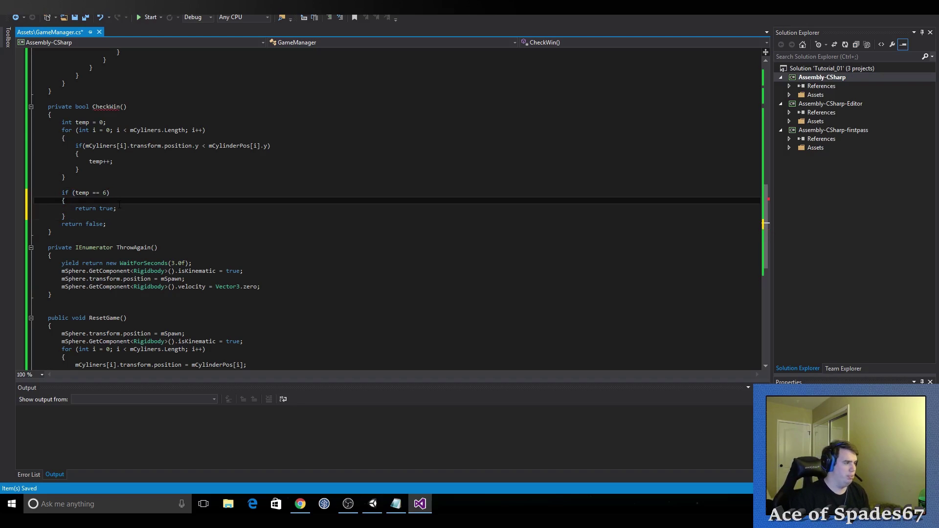
{"action": "key", "text": "Return"}
{"action": "type", "text": "De"}
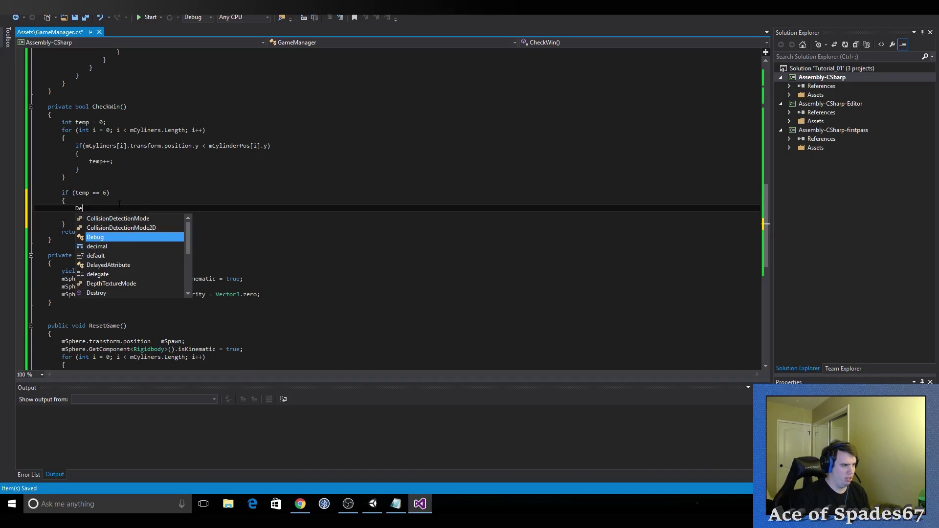
{"action": "key", "text": "Tab"}
{"action": "type", "text": "."}
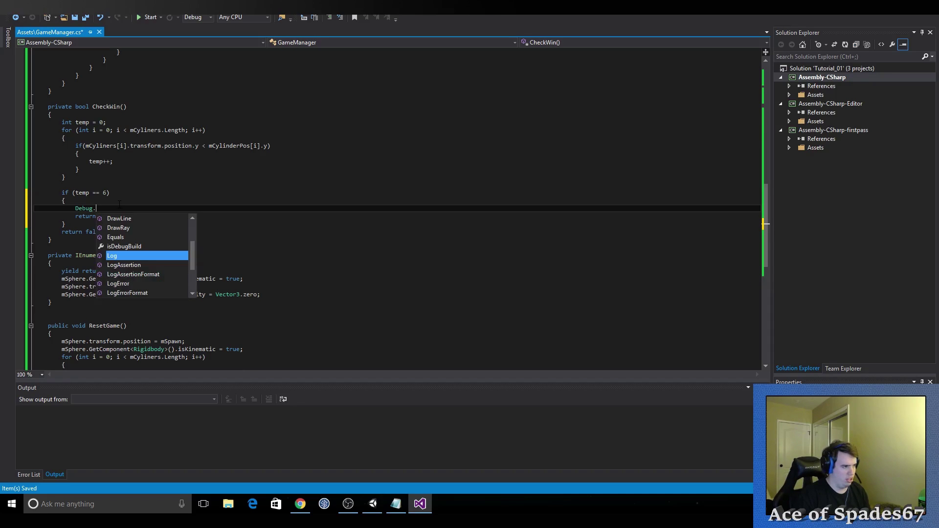
{"action": "type", "text": "Lo"}
{"action": "key", "text": "Tab"}
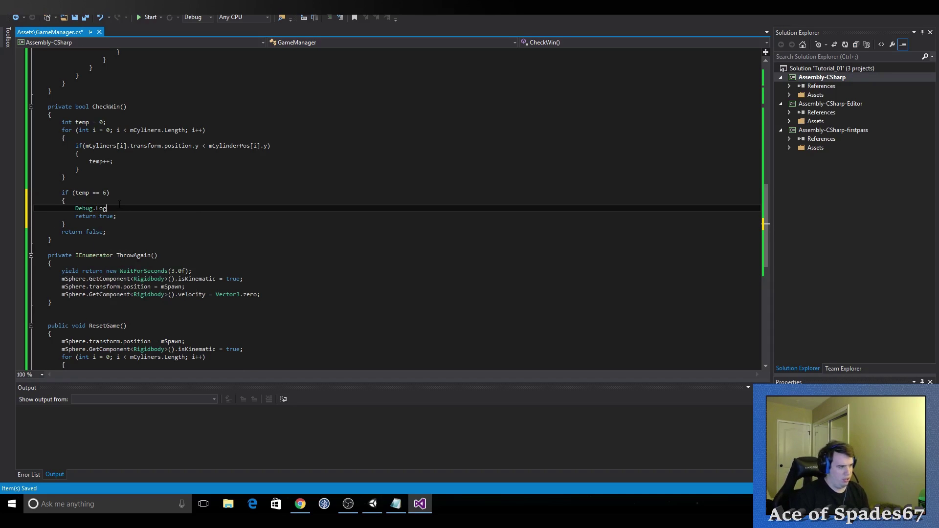
{"action": "type", "text": "("}
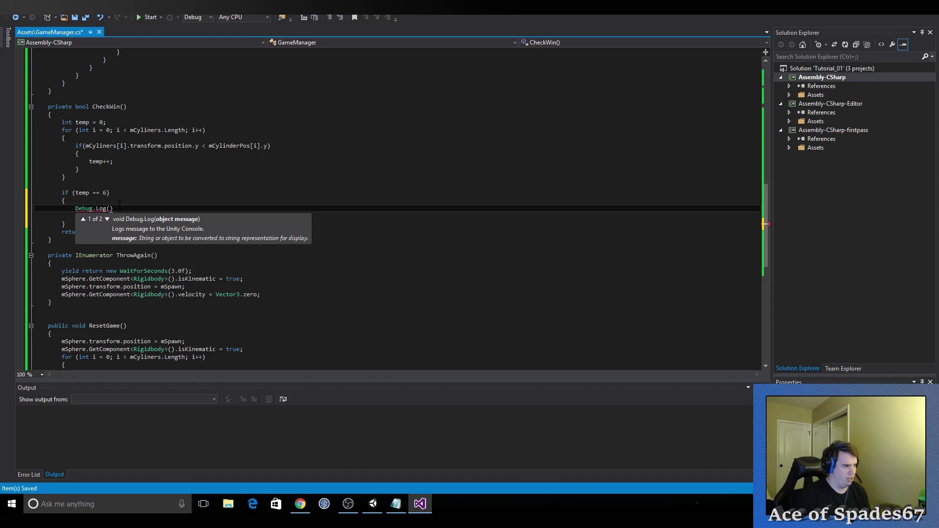
{"action": "type", "text": "temp"}
{"action": "key", "text": "Tab"}
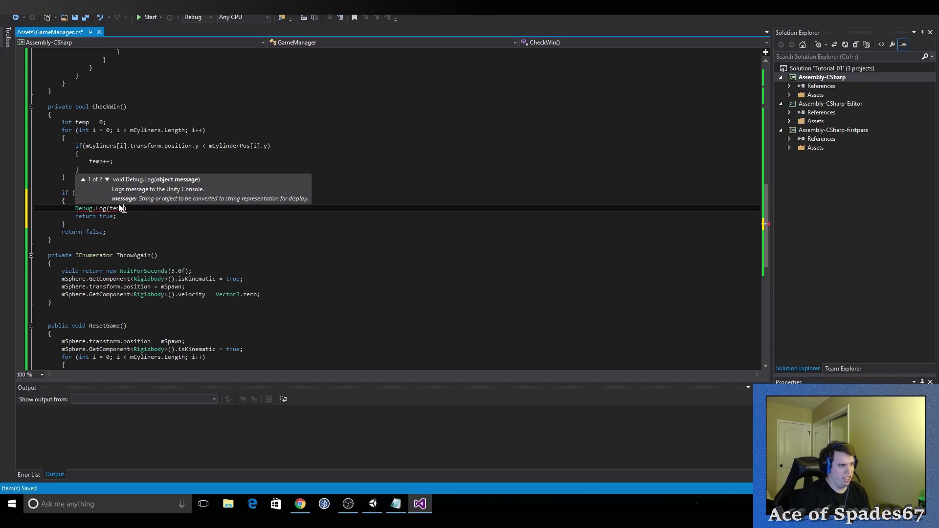
{"action": "key", "text": "End"}
{"action": "type", "text": ";"}
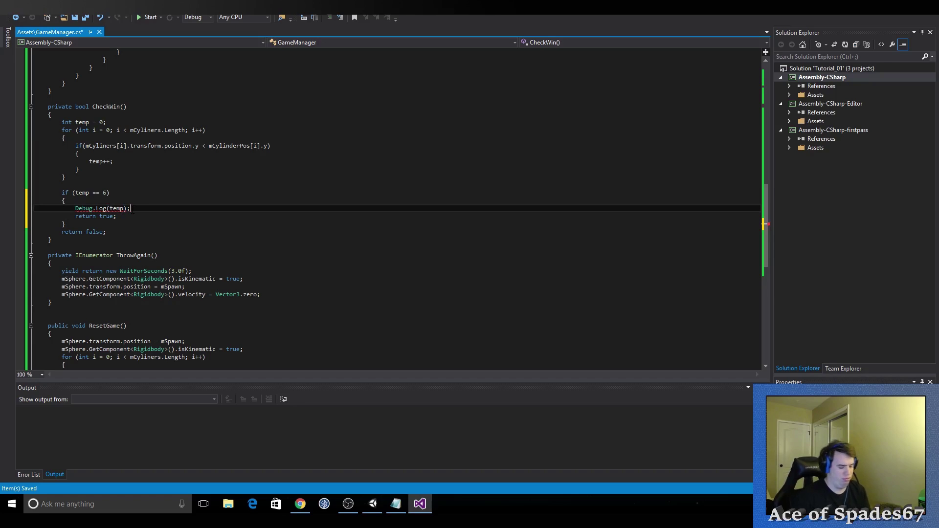
{"action": "key", "text": "ctrl+s"}
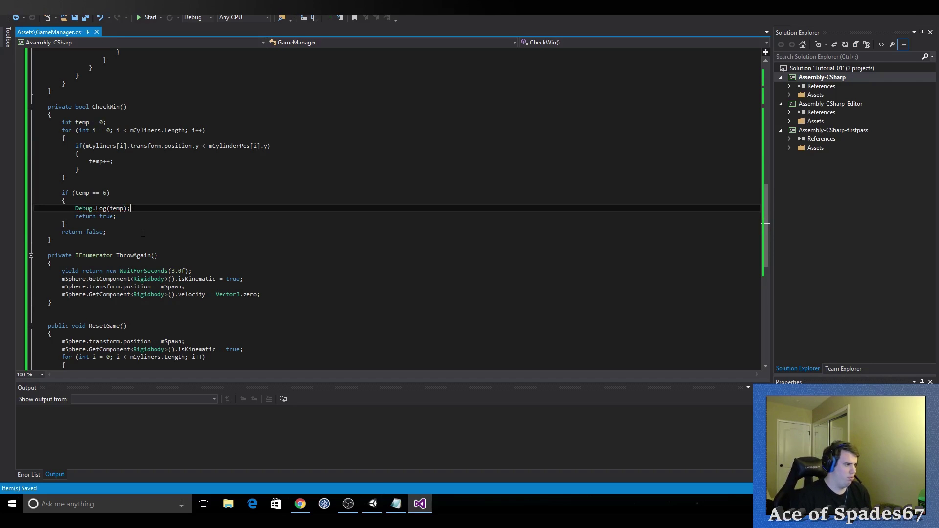
Step: Delete the Debug.Log(temp) line, restore it with undo, and go back to Unity
{"action": "left_click", "coordinate": [372, 504]}
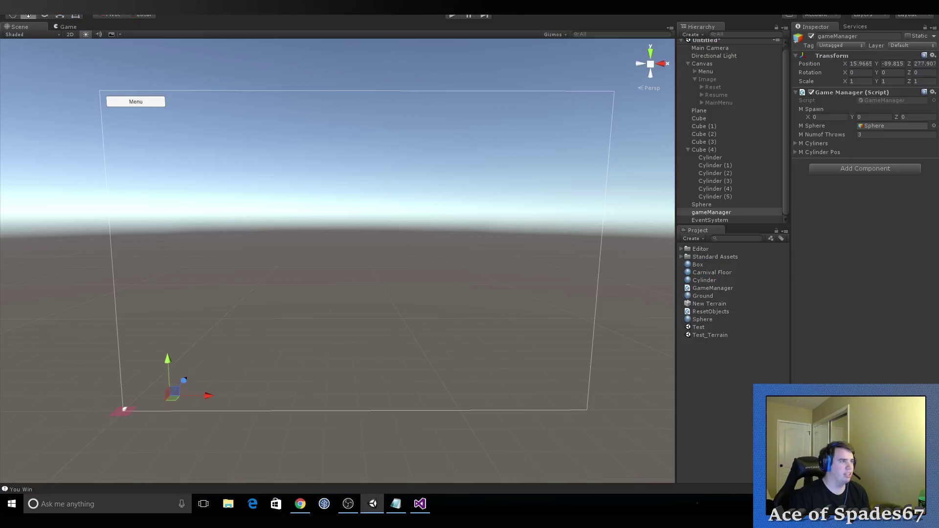
{"action": "left_click", "coordinate": [419, 504]}
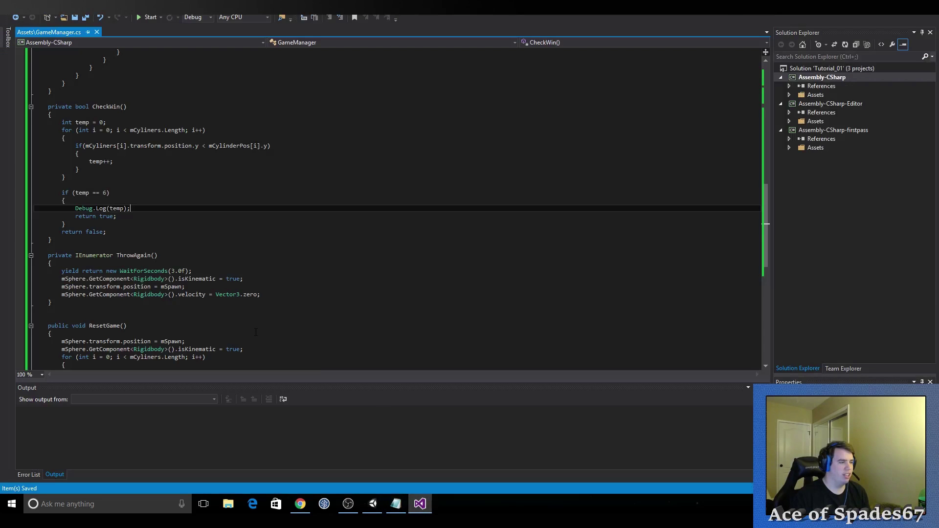
{"action": "key", "text": "shift+Home"}
{"action": "key", "text": "shift+Up"}
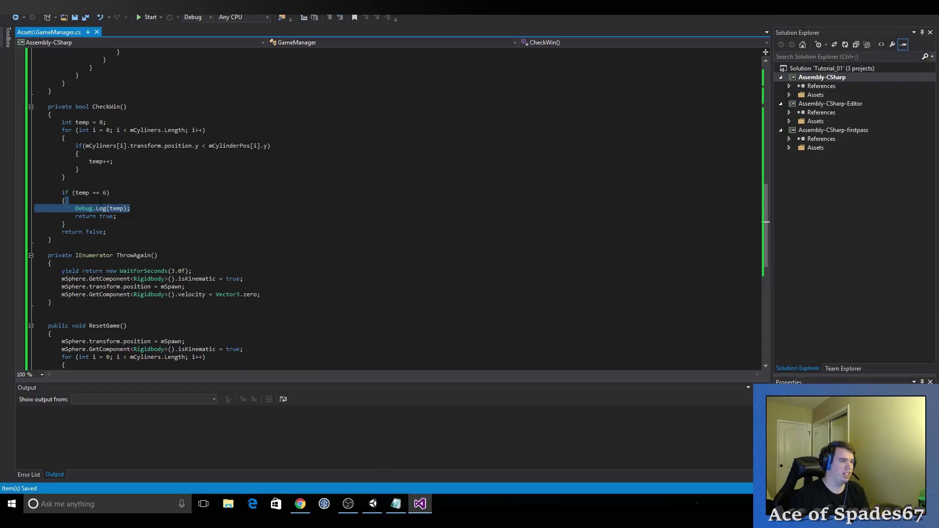
{"action": "key", "text": "BackSpace"}
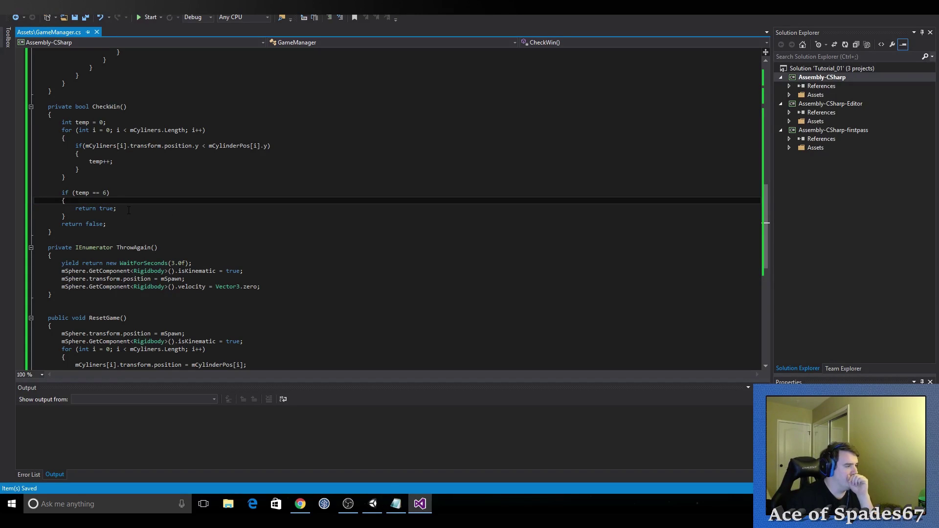
{"action": "key", "text": "ctrl+z"}
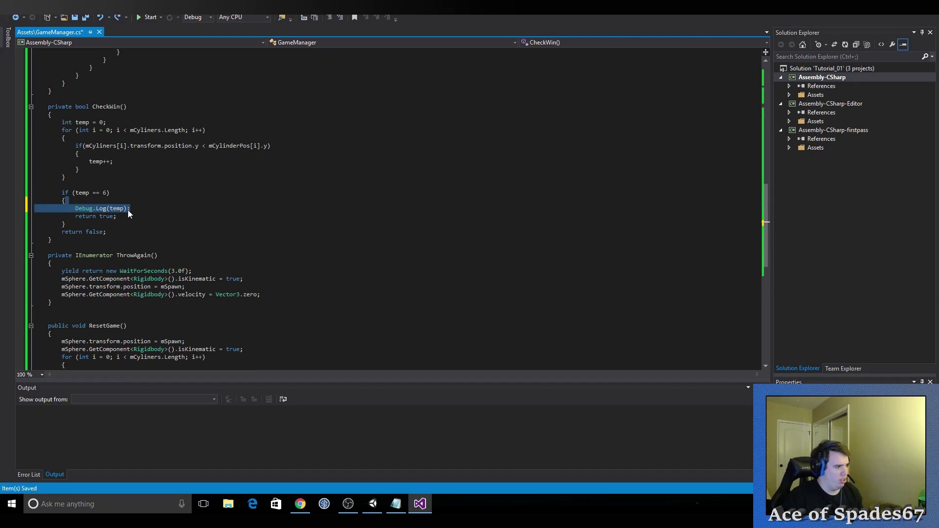
{"action": "left_click", "coordinate": [373, 504]}
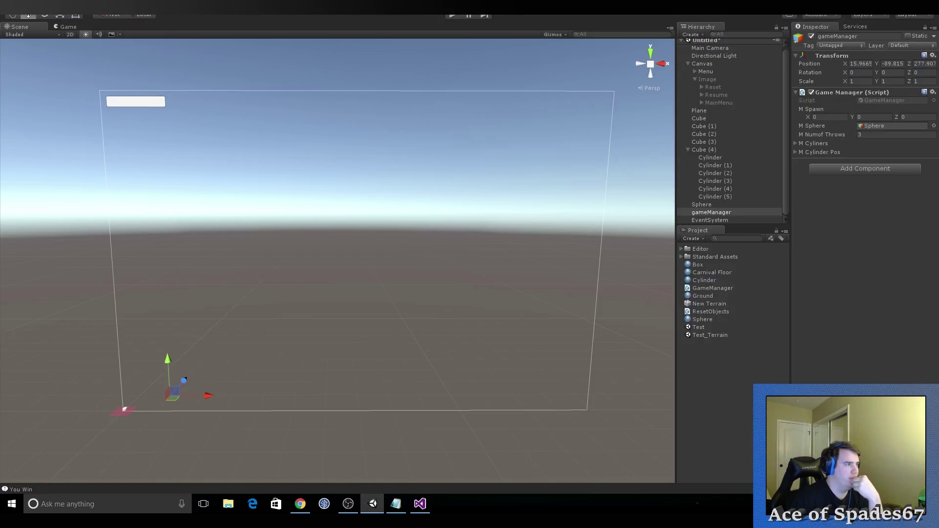
Step: Play-test one throw, confirm 'You Win' in the Console, then stop and return to the script
{"action": "left_click", "coordinate": [456, 15]}
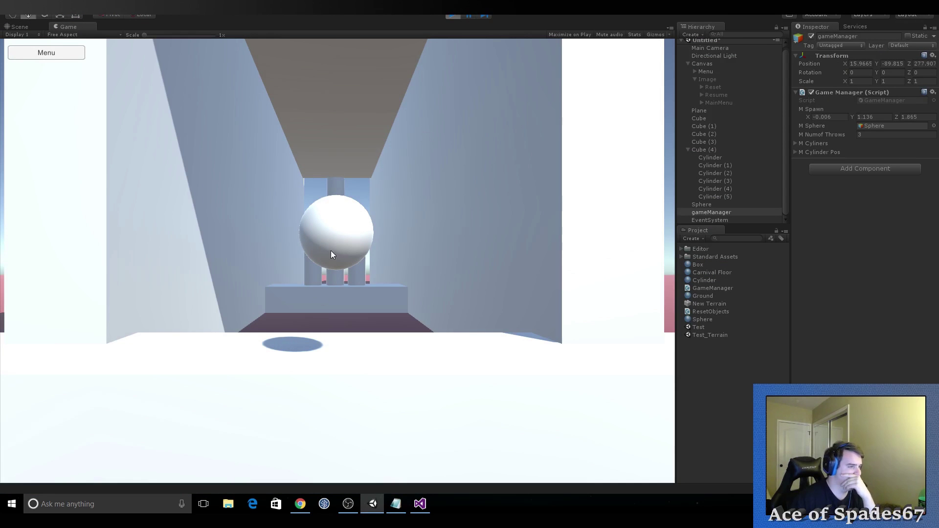
{"action": "left_click", "coordinate": [334, 248]}
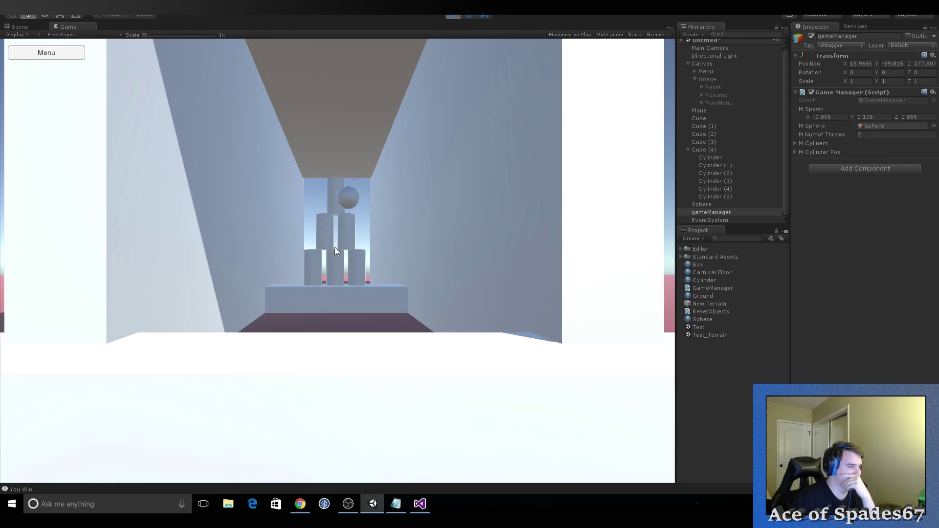
{"action": "left_click", "coordinate": [189, 488]}
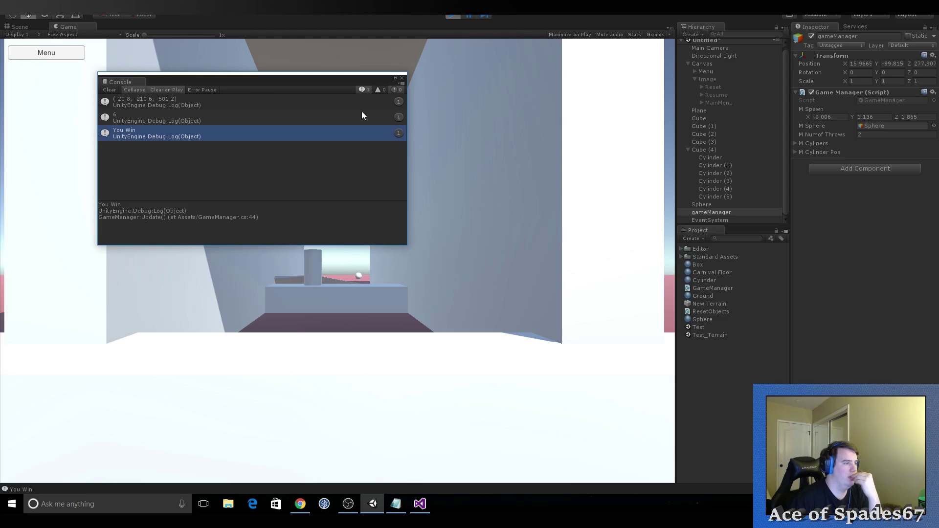
{"action": "left_click", "coordinate": [402, 79]}
{"action": "left_click", "coordinate": [453, 15]}
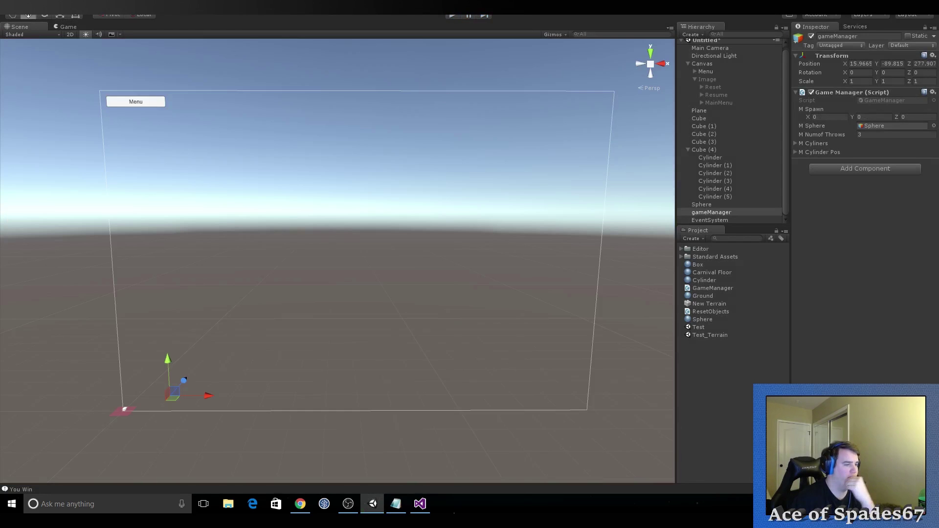
{"action": "left_click", "coordinate": [419, 504]}
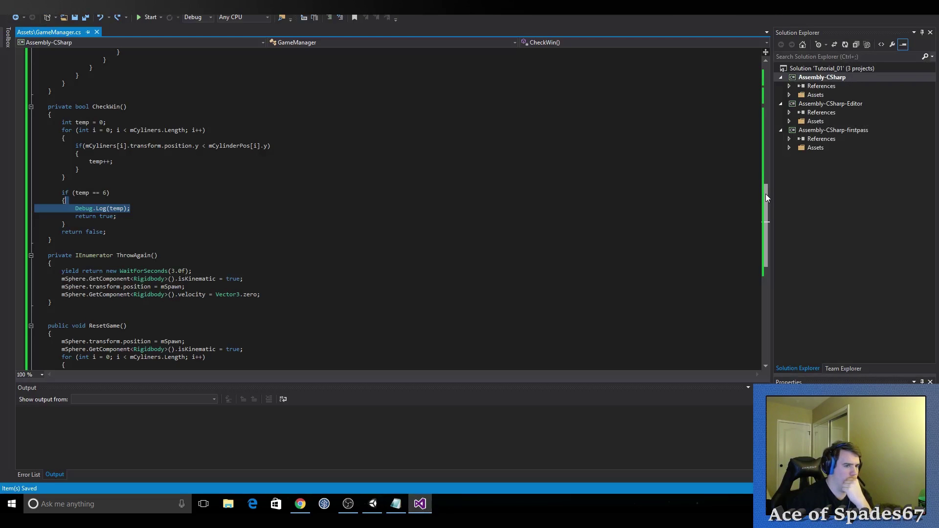
Step: Look over the 'You Win' log and if (CheckWin()) check in Update
{"action": "left_click_drag", "start_coordinate": [765, 209], "coordinate": [763, 158]}
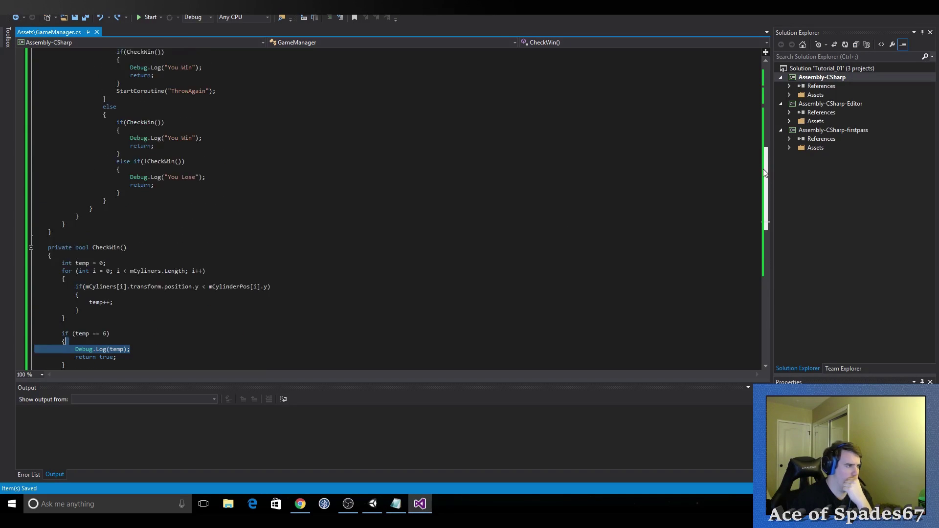
{"action": "left_click", "coordinate": [130, 193]}
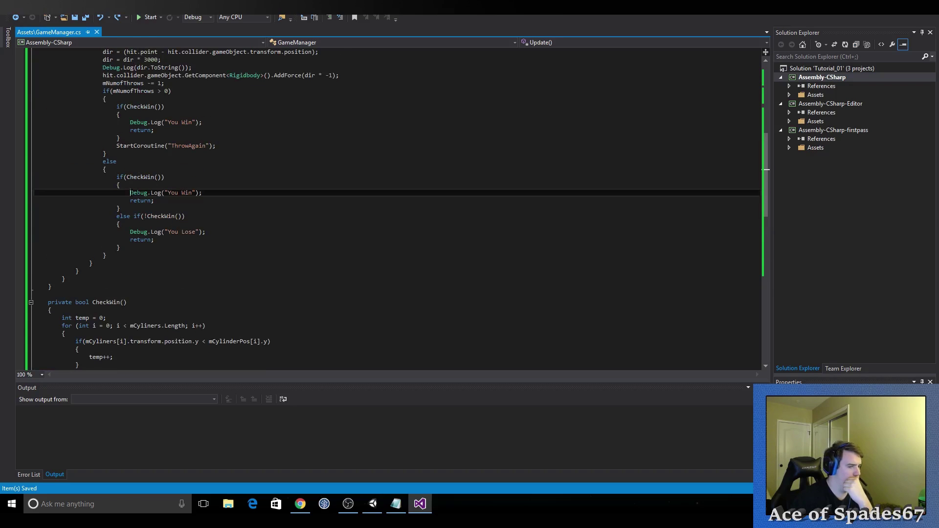
{"action": "key", "text": "ctrl+shift+Up"}
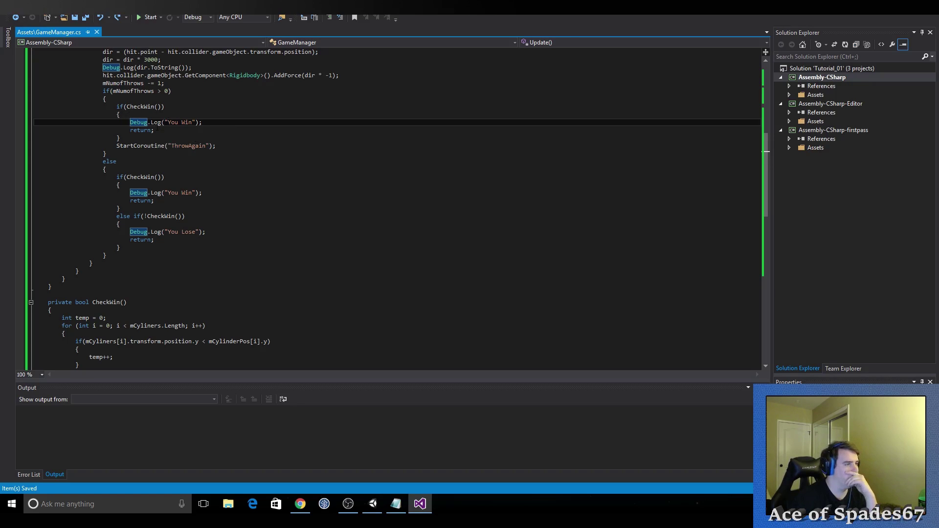
{"action": "mouse_move", "coordinate": [157, 117]}
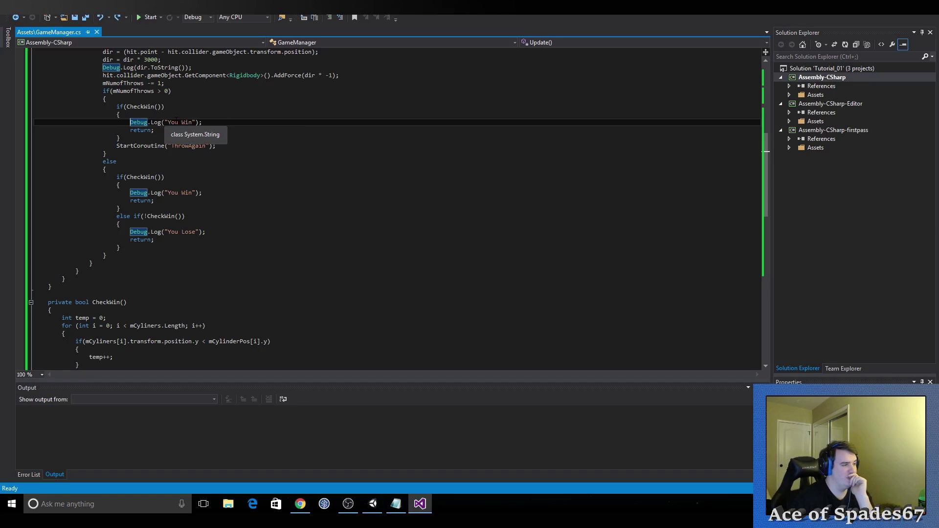
{"action": "key", "text": "Up"}
{"action": "key", "text": "Up"}
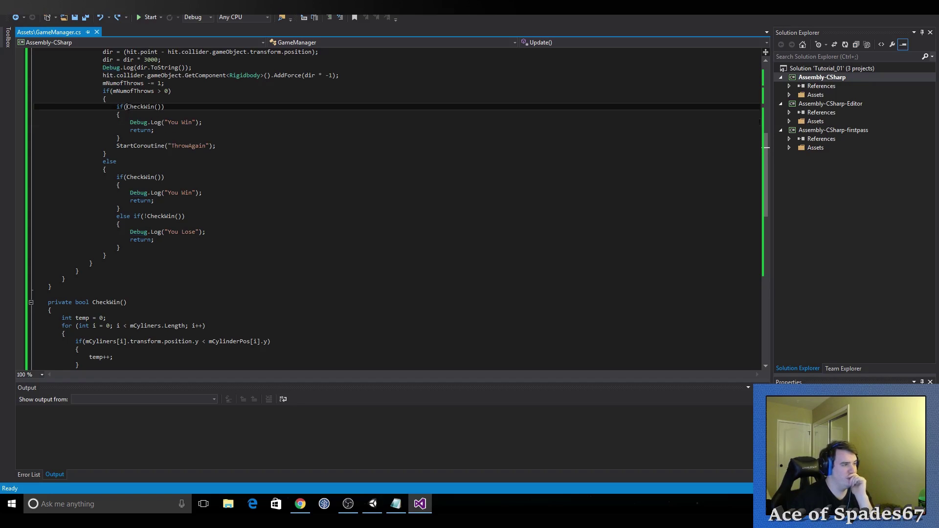
{"action": "left_click", "coordinate": [187, 133]}
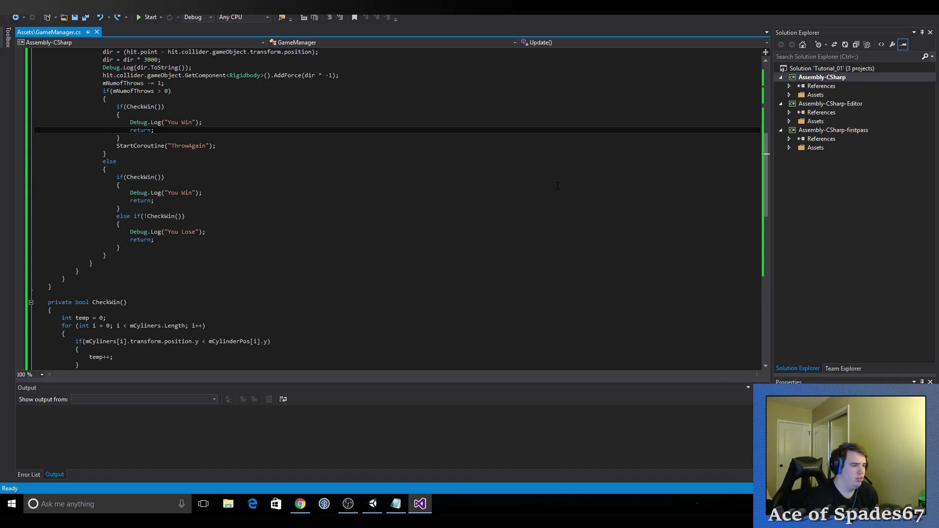
Step: Change the win check to temp == 7, save, and switch back to Unity
{"action": "scroll", "coordinate": [166, 232], "scroll_direction": "down", "scroll_amount": 2}
{"action": "scroll", "coordinate": [166, 232], "scroll_direction": "down", "scroll_amount": 4}
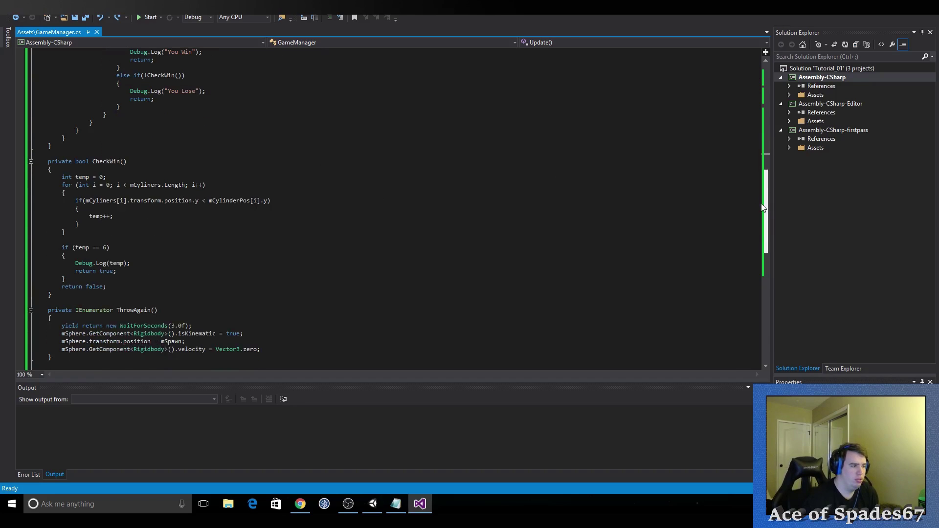
{"action": "left_click", "coordinate": [108, 248]}
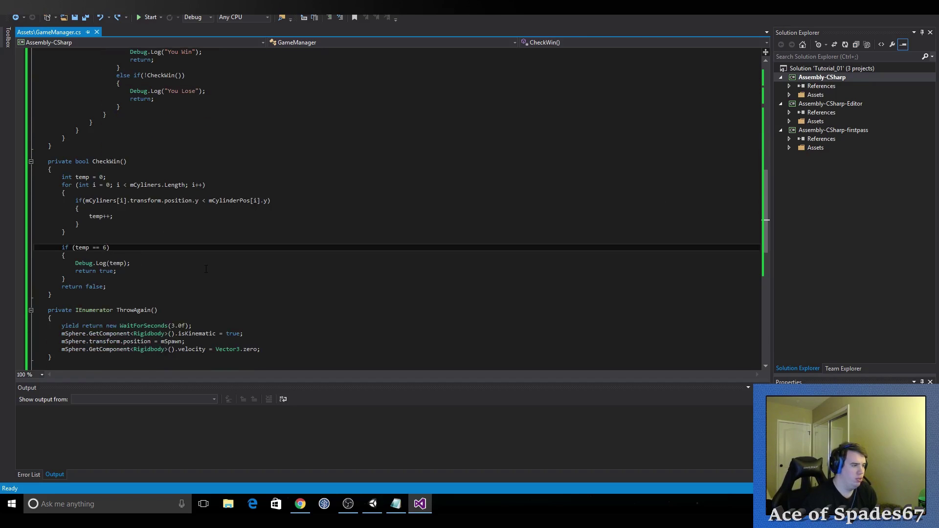
{"action": "key", "text": "BackSpace"}
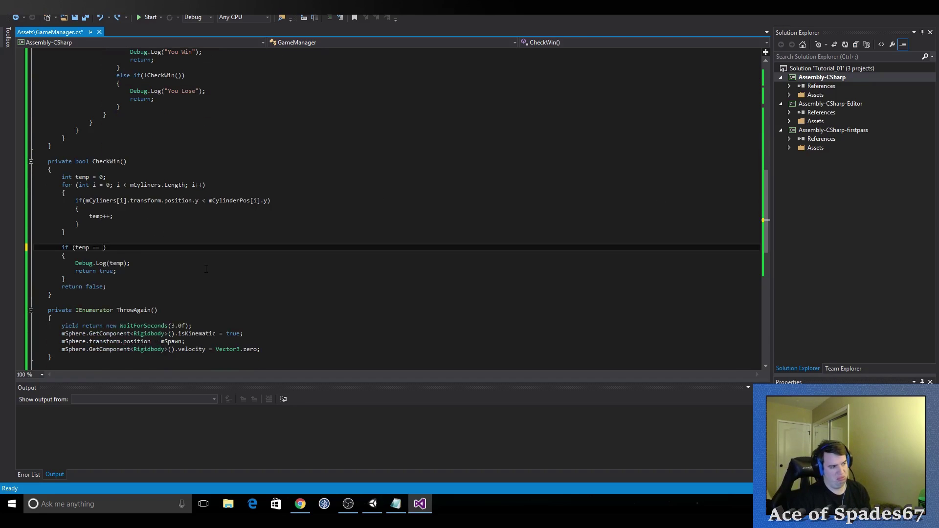
{"action": "type", "text": "7"}
{"action": "key", "text": "ctrl+s"}
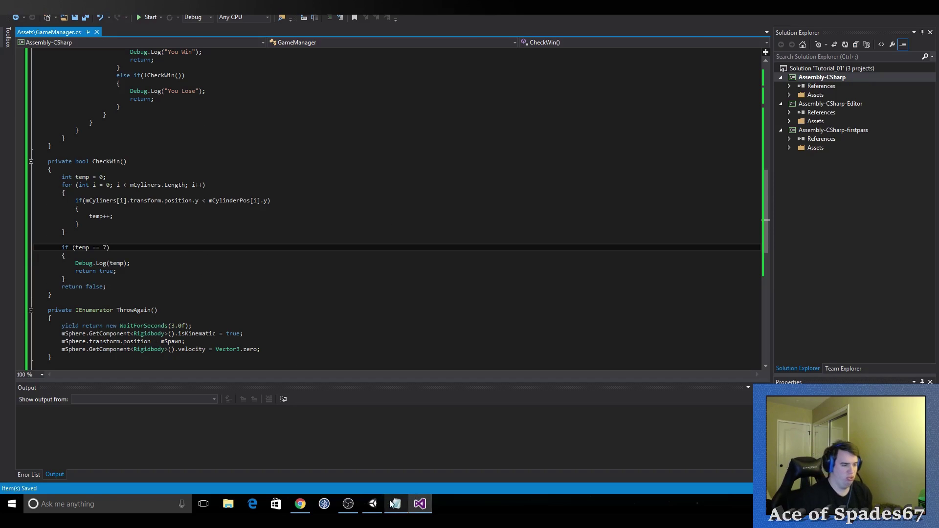
{"action": "key", "text": "alt+Tab"}
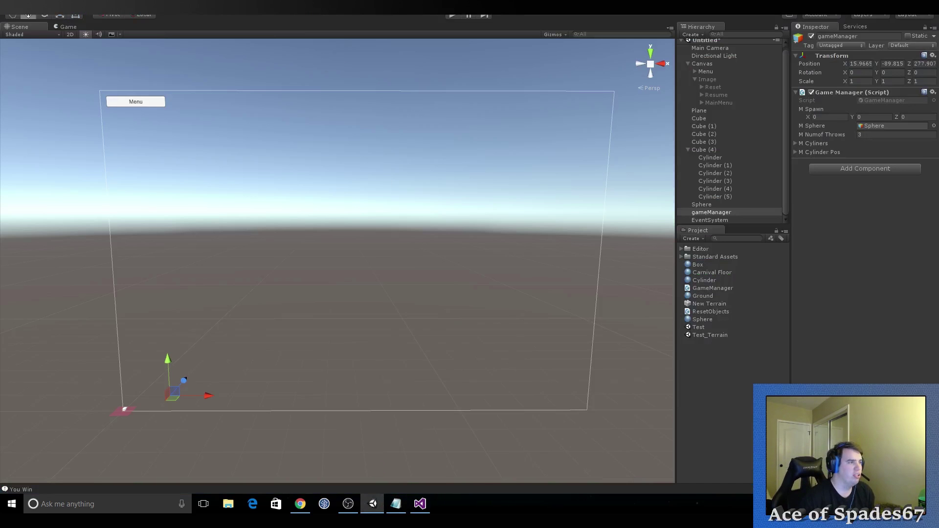
Step: Play the game using all three throws at the cylinders, then stop it
{"action": "left_click", "coordinate": [452, 15]}
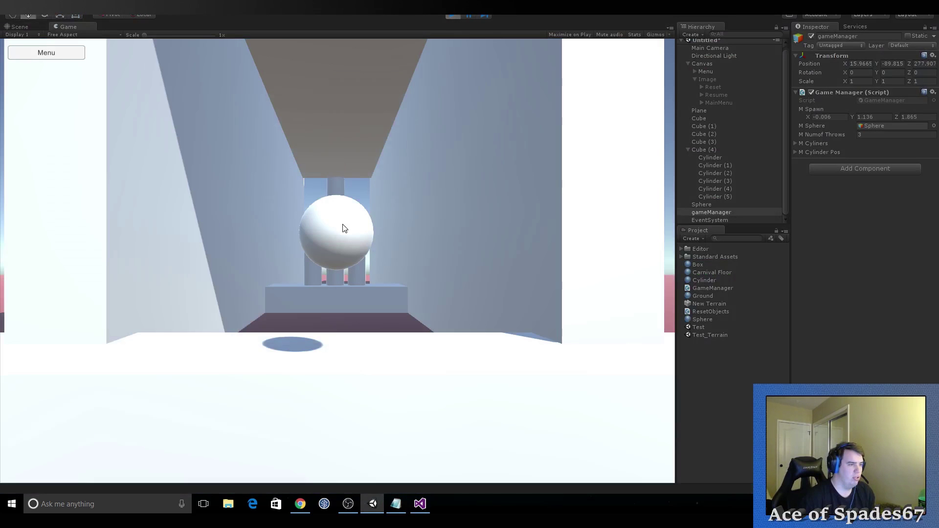
{"action": "left_click", "coordinate": [338, 236]}
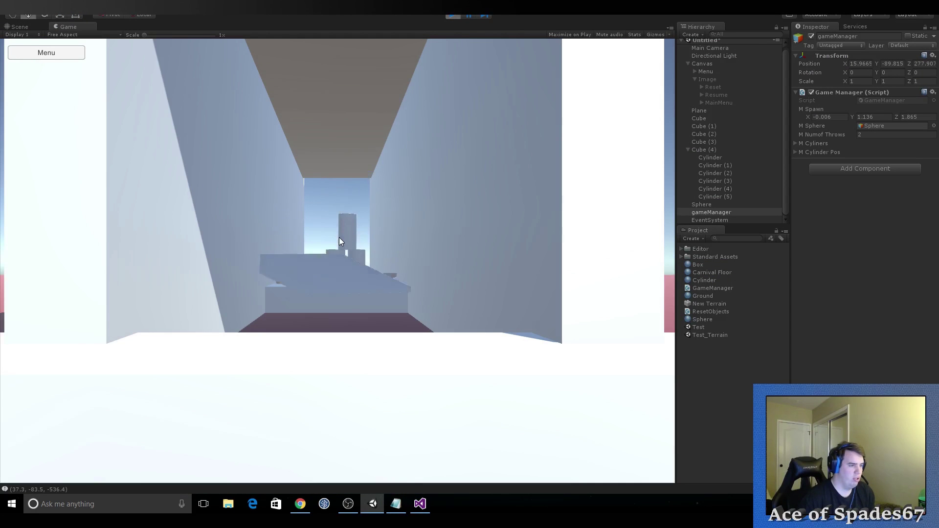
{"action": "left_click", "coordinate": [339, 237]}
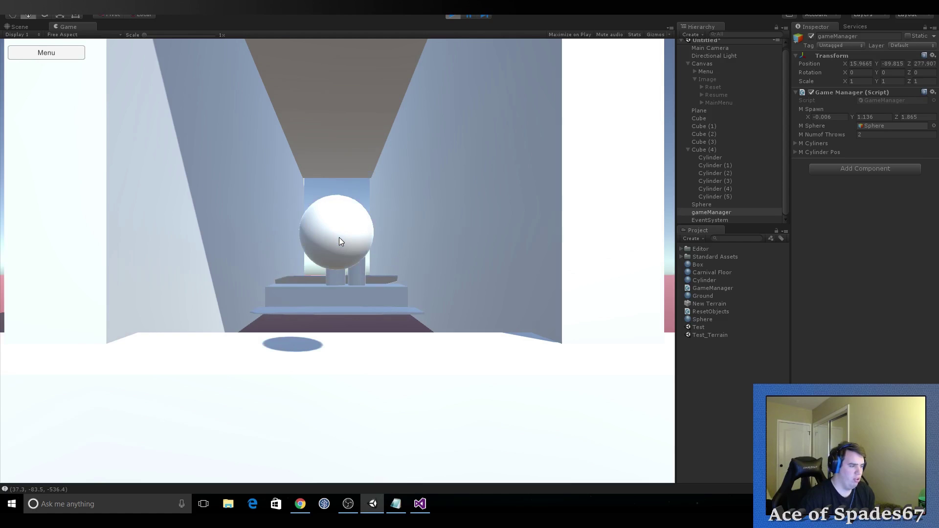
{"action": "left_click", "coordinate": [334, 242]}
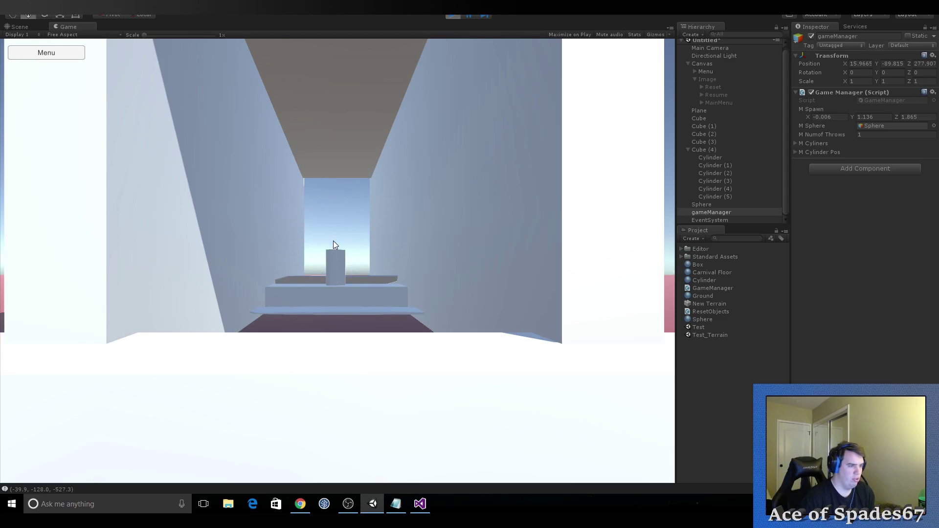
{"action": "left_click", "coordinate": [334, 240]}
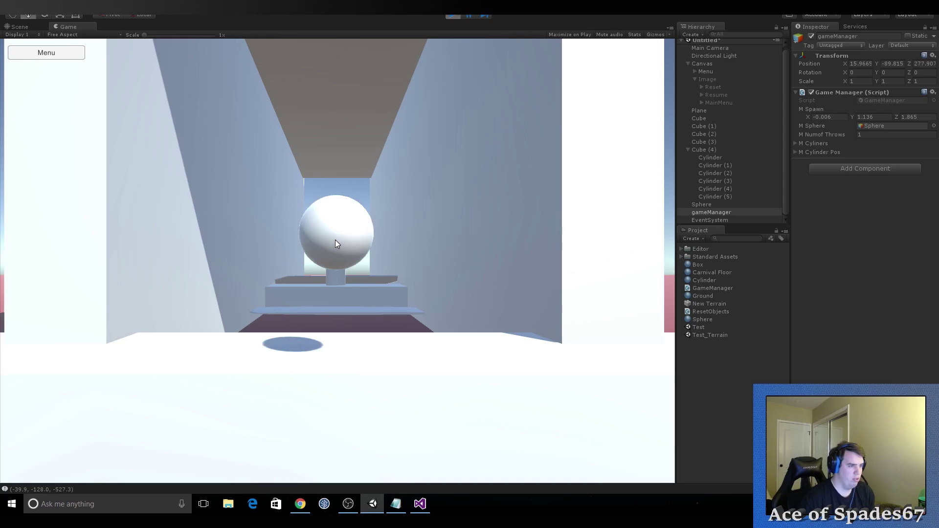
{"action": "left_click", "coordinate": [336, 240]}
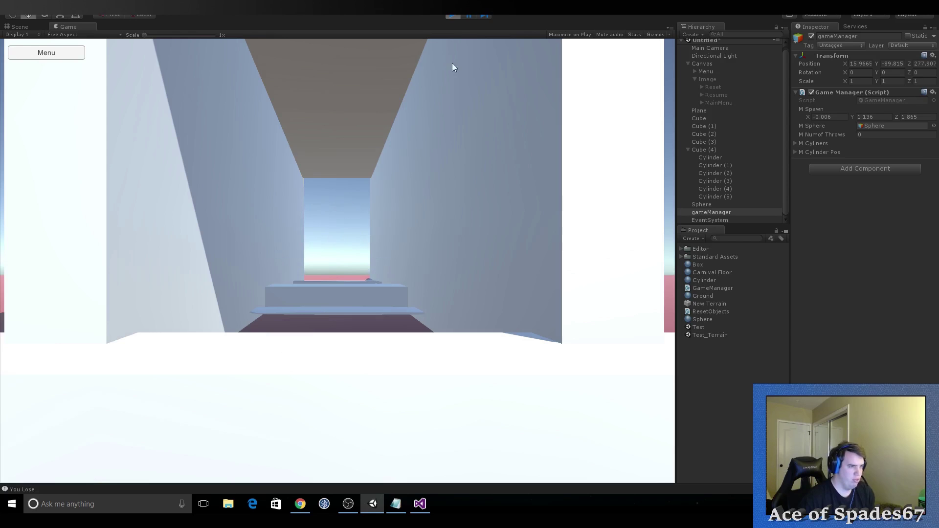
{"action": "left_click", "coordinate": [456, 17]}
Step: In GameManager.cs, change CheckWin's condition back to temp == 6
{"action": "left_click", "coordinate": [419, 504]}
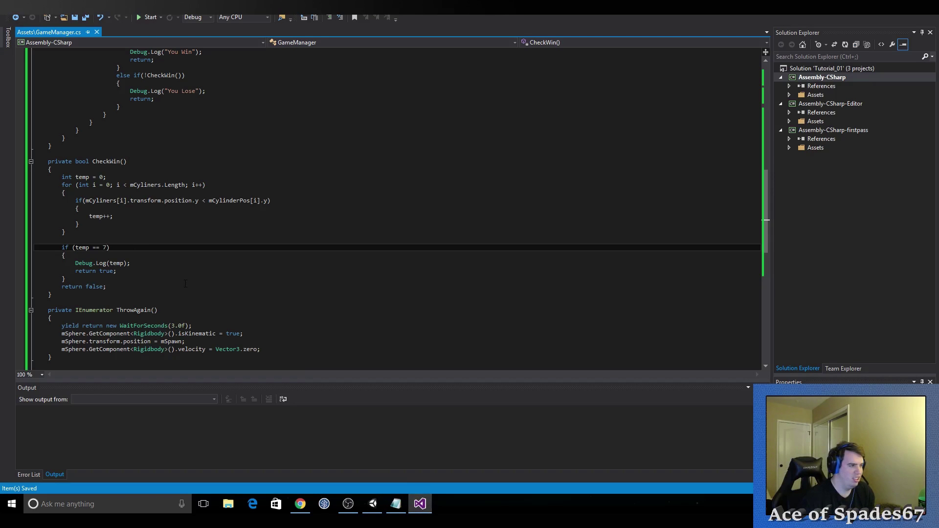
{"action": "key", "text": "BackSpace"}
{"action": "type", "text": "6"}
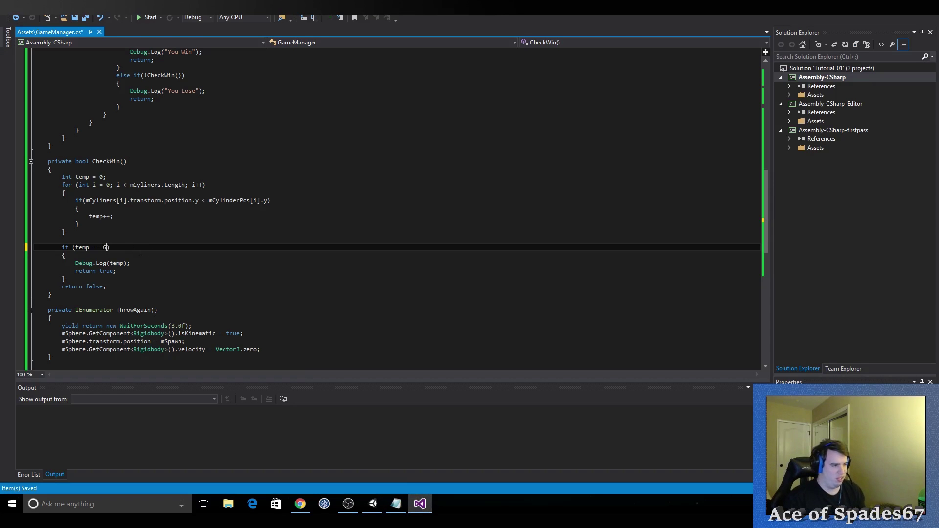
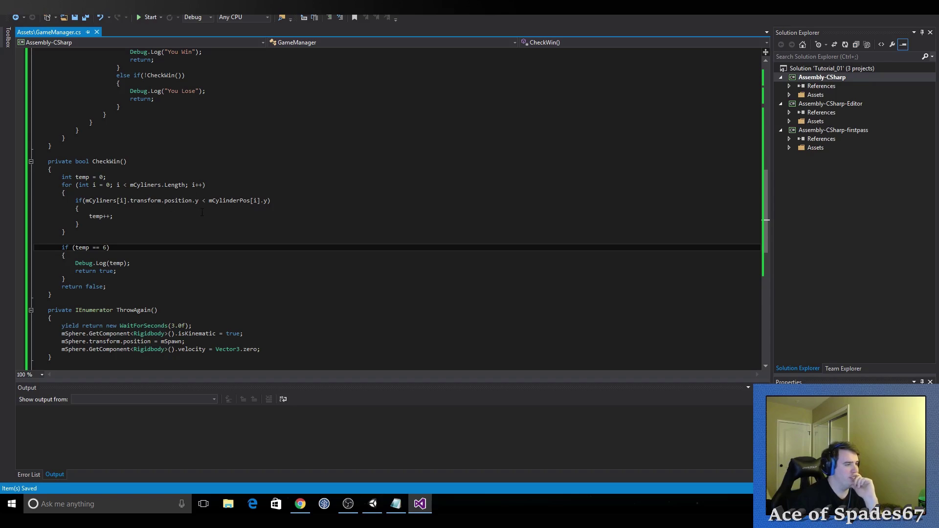
Step: Make CheckWin compare each cylinder's height against mCylinderPos[i].y - 0.5f and save GameManager.cs
{"action": "left_click", "coordinate": [269, 202]}
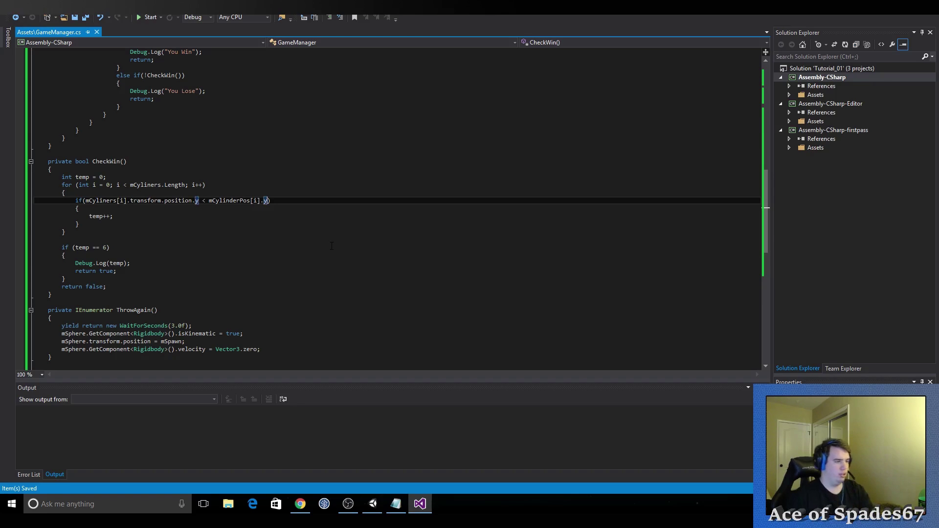
{"action": "type", "text": "+"}
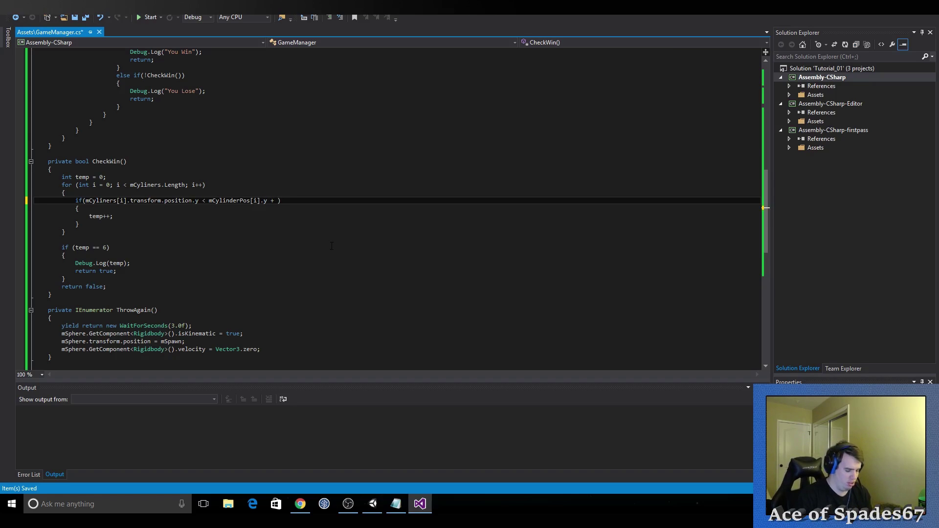
{"action": "type", "text": " 0.5f"}
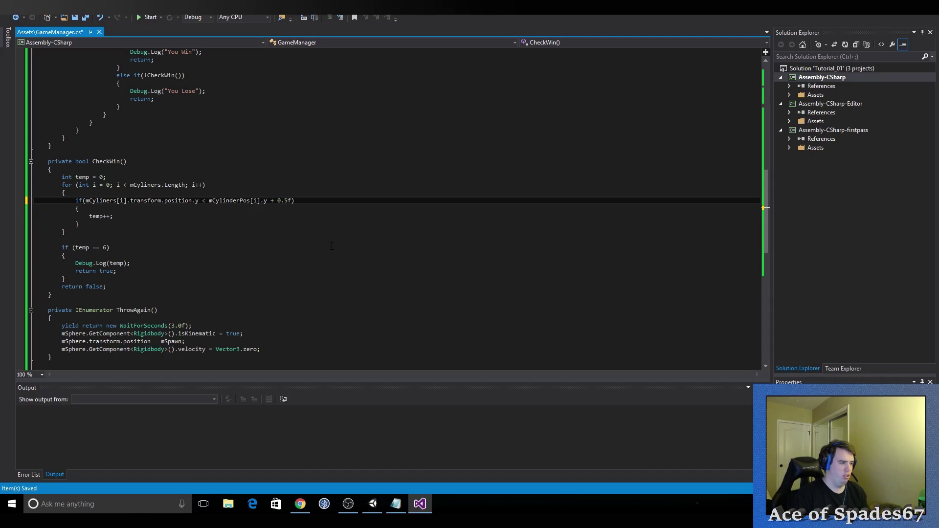
{"action": "key", "text": "ctrl+s"}
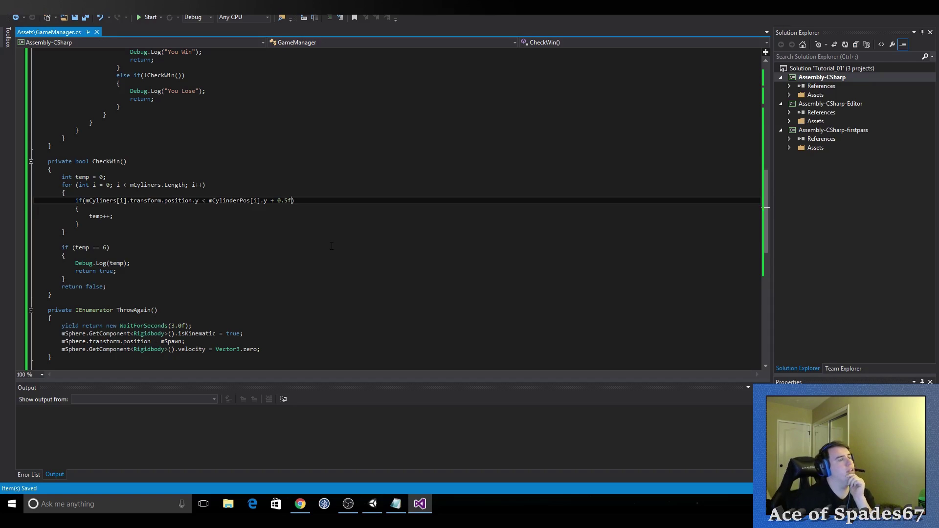
{"action": "left_click", "coordinate": [274, 201]}
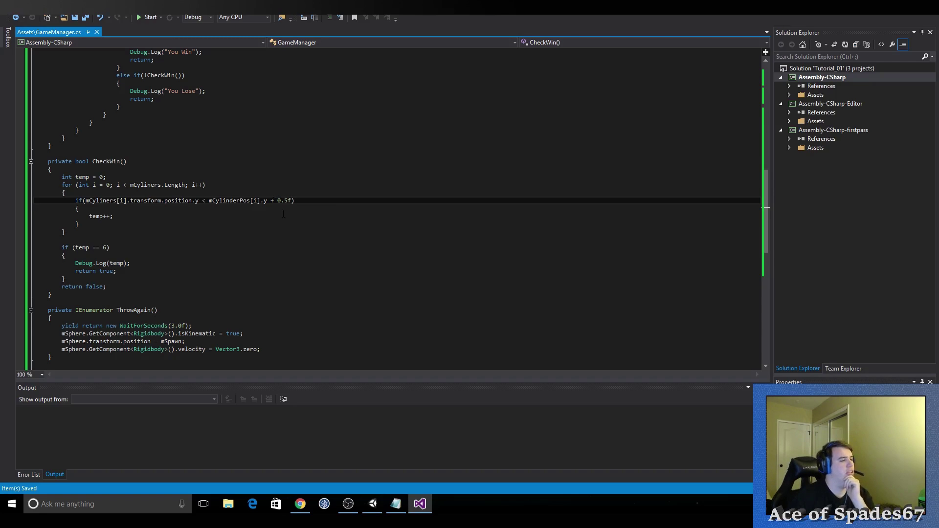
{"action": "key", "text": "BackSpace"}
{"action": "type", "text": "-"}
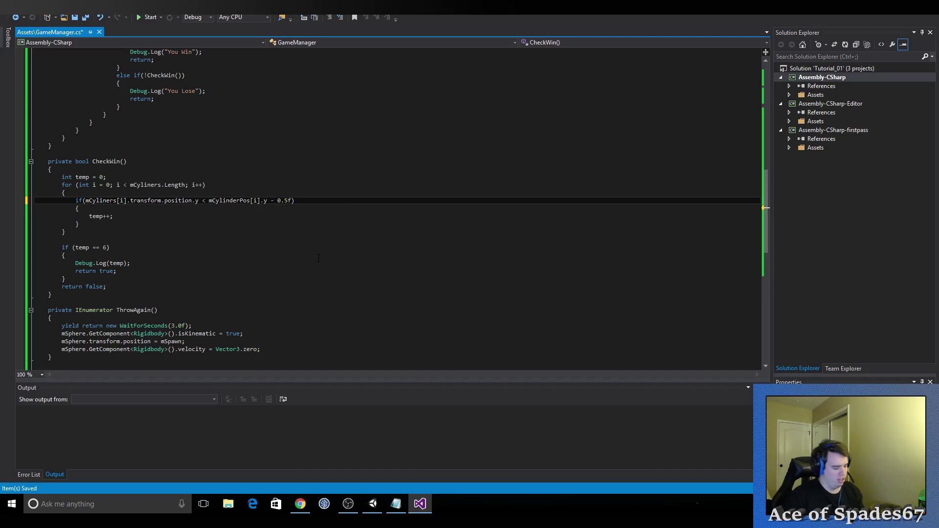
{"action": "key", "text": "ctrl+s"}
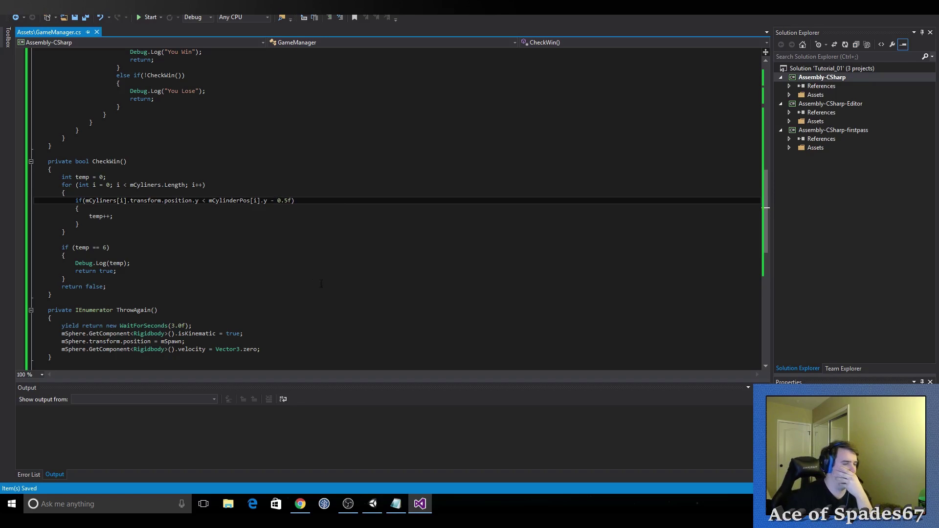
{"action": "left_click", "coordinate": [372, 503]}
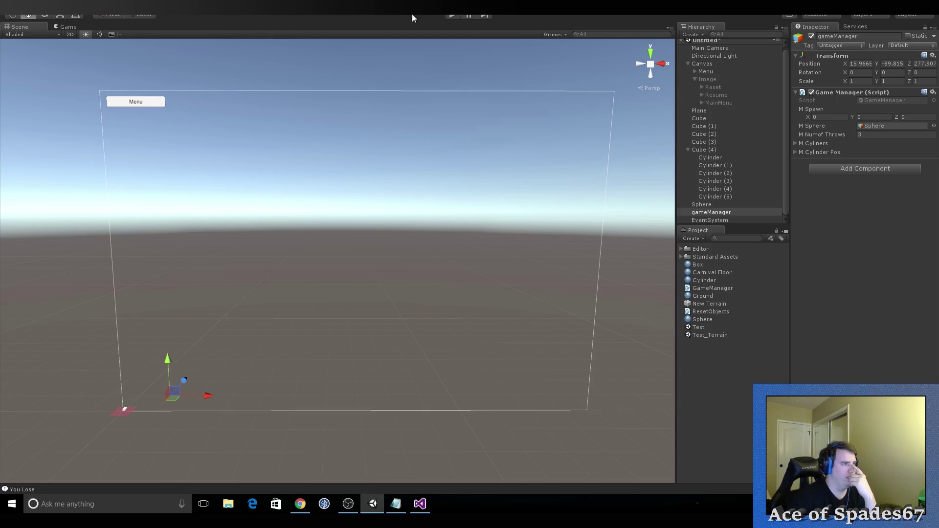
Step: Playtest the game by throwing all three balls at the cylinders, then stop play mode
{"action": "left_click", "coordinate": [451, 17]}
{"action": "key", "text": "ctrl+p"}
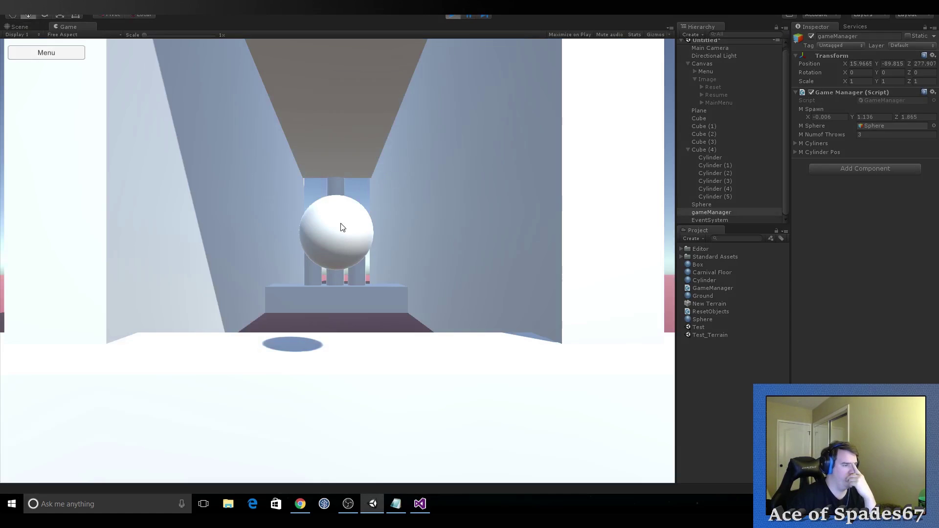
{"action": "left_click", "coordinate": [337, 243]}
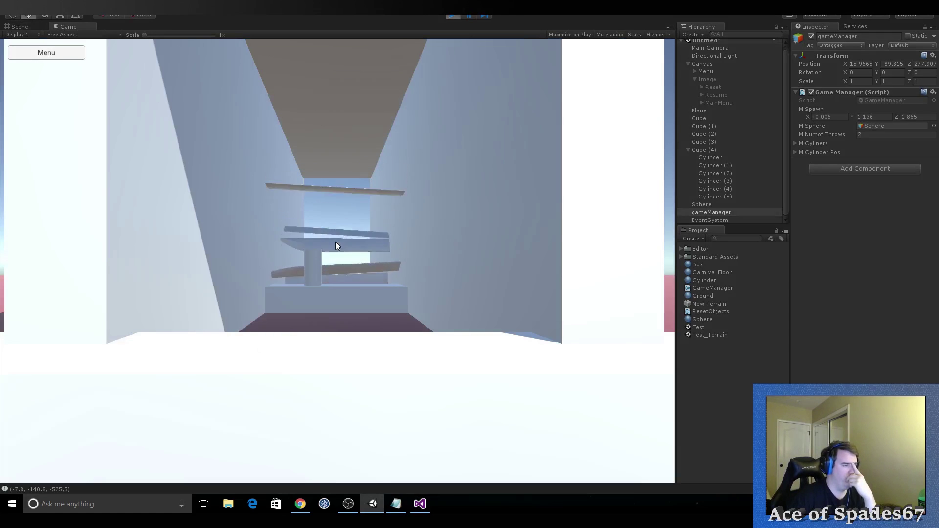
{"action": "left_click", "coordinate": [336, 245]}
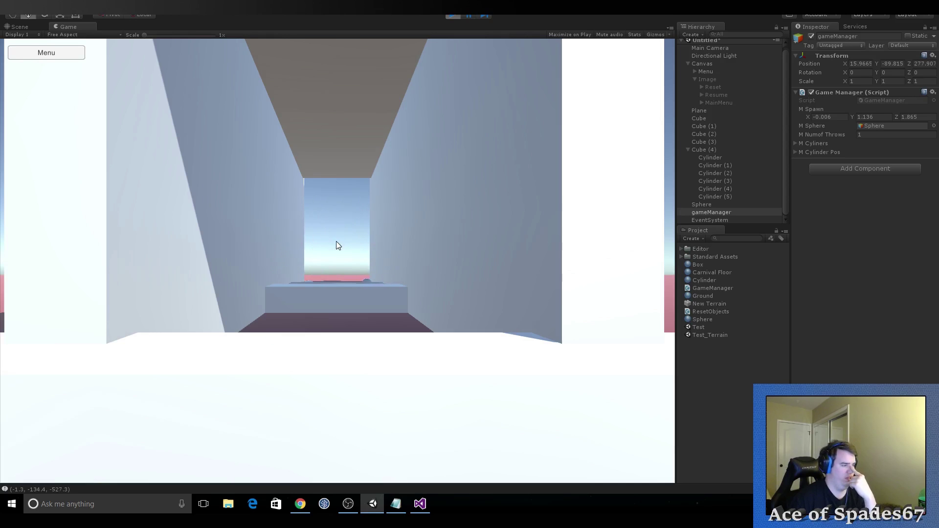
{"action": "left_click", "coordinate": [336, 245]}
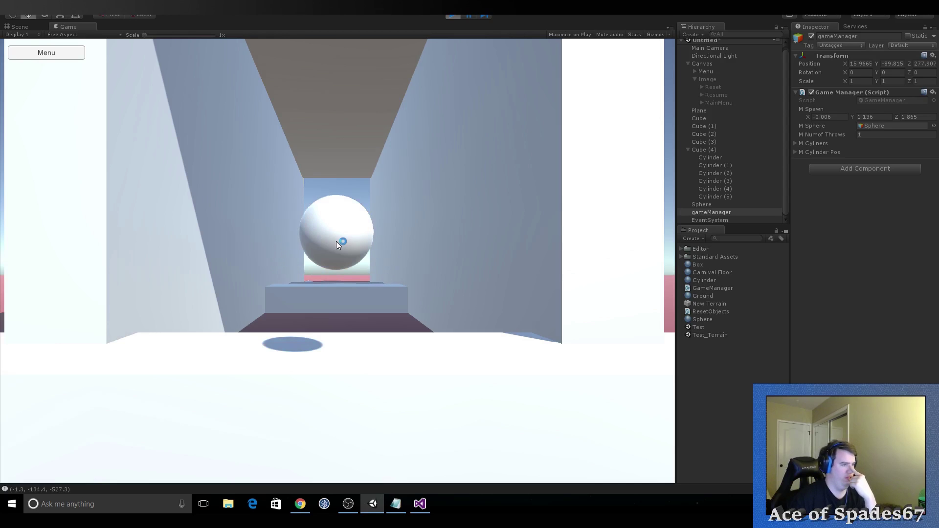
{"action": "left_click", "coordinate": [458, 16]}
Step: Change the CheckWin height offset in GameManager.cs from 0.5f to 0.2f
{"action": "left_click", "coordinate": [420, 503]}
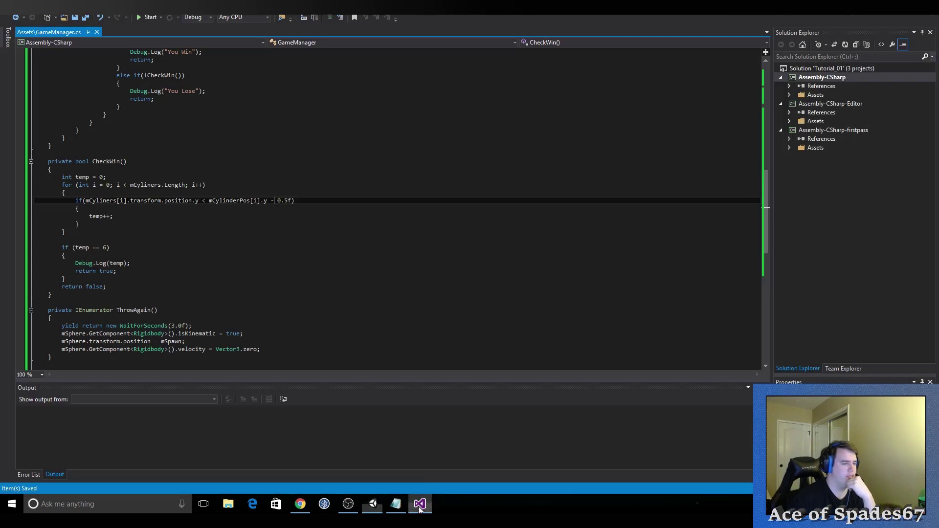
{"action": "left_click", "coordinate": [288, 200]}
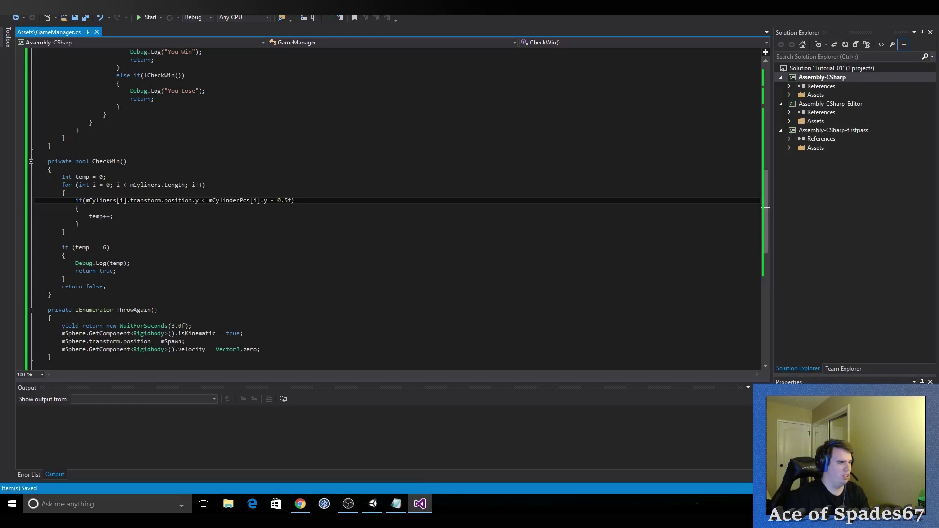
{"action": "key", "text": "BackSpace"}
{"action": "type", "text": "2"}
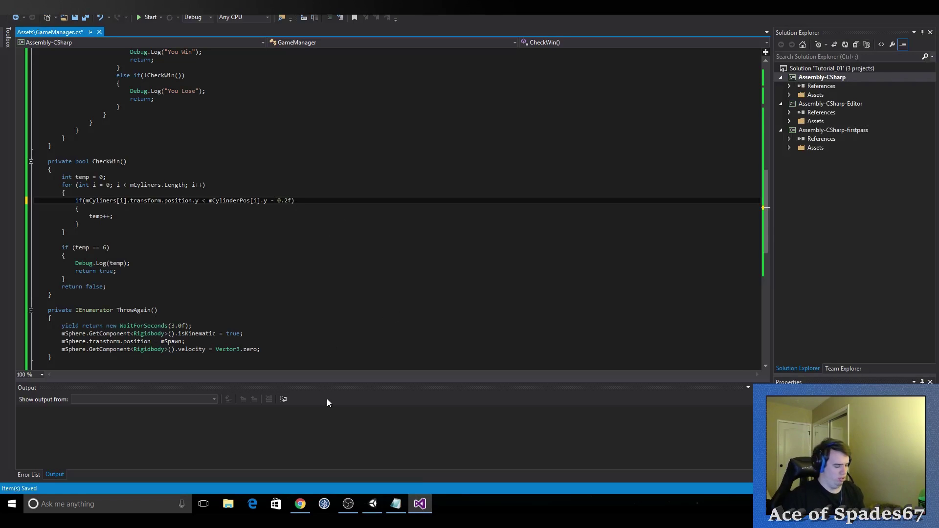
{"action": "left_click", "coordinate": [372, 504]}
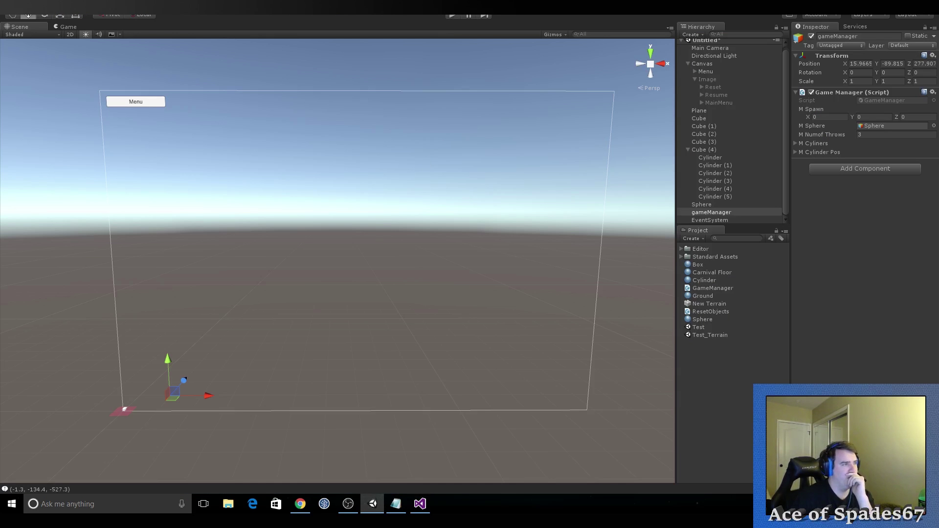
Step: Throw all three balls, reset the round from the in-game Menu, then stop play mode
{"action": "left_click", "coordinate": [455, 15]}
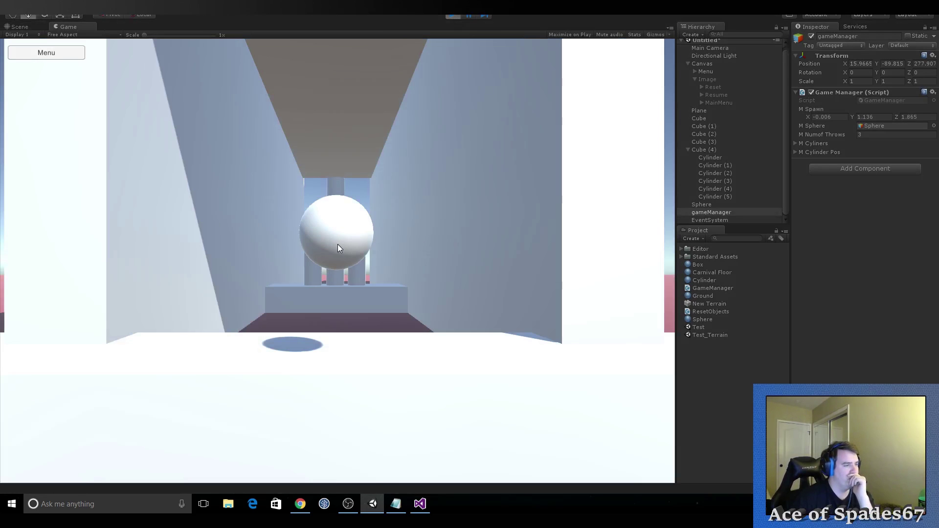
{"action": "left_click", "coordinate": [338, 248]}
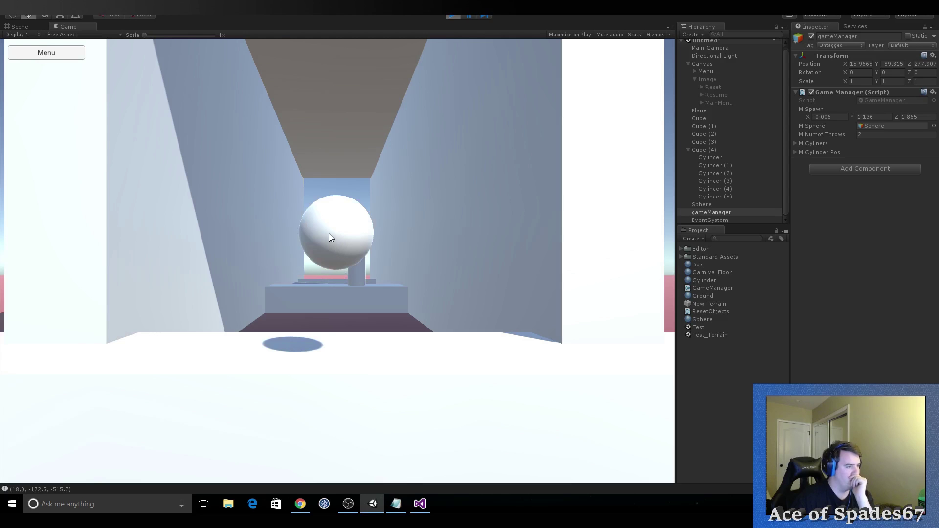
{"action": "left_click", "coordinate": [328, 234]}
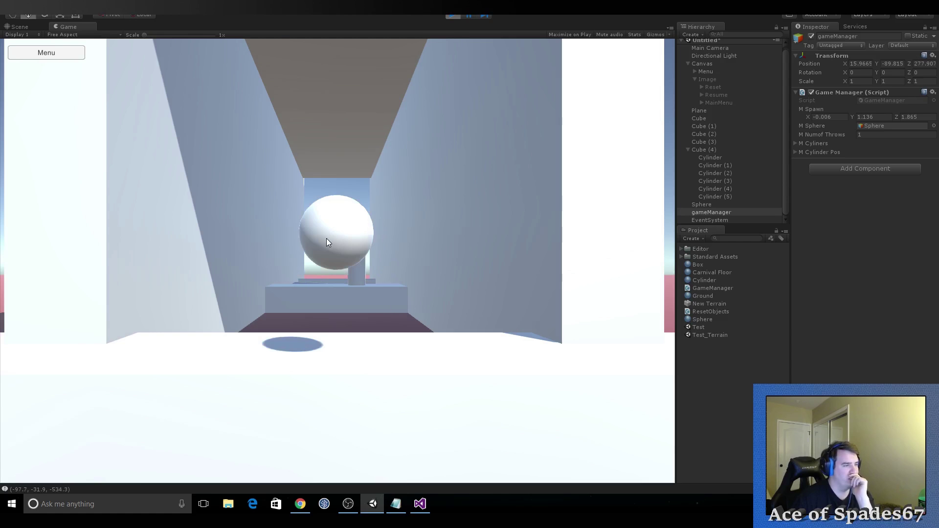
{"action": "left_click", "coordinate": [326, 240]}
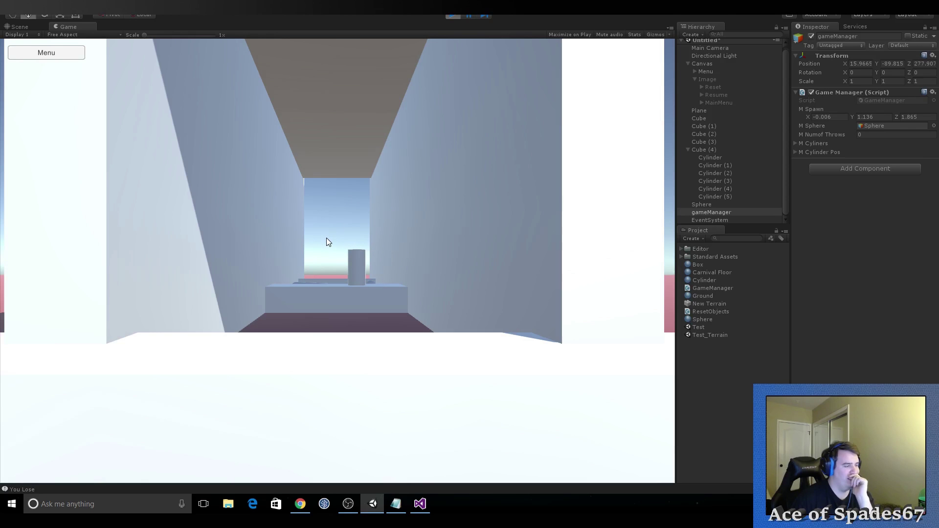
{"action": "left_click", "coordinate": [37, 54]}
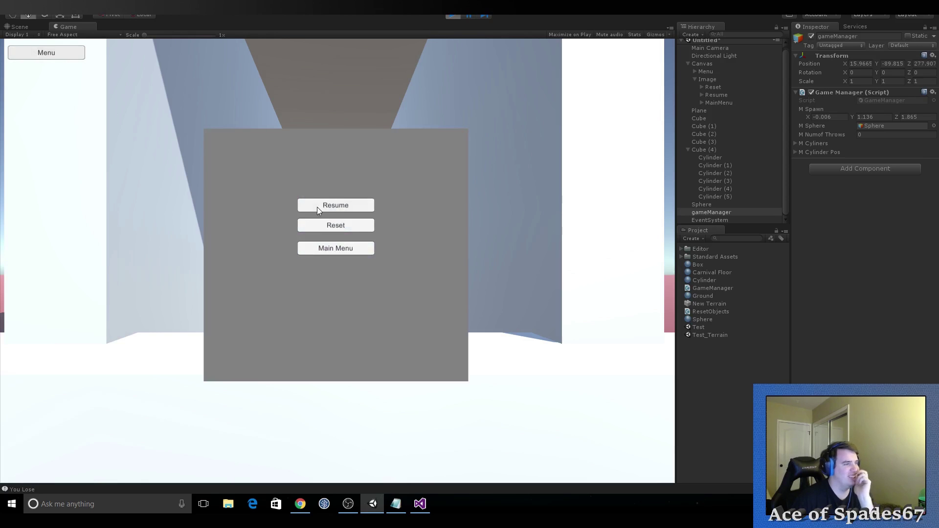
{"action": "left_click", "coordinate": [332, 225]}
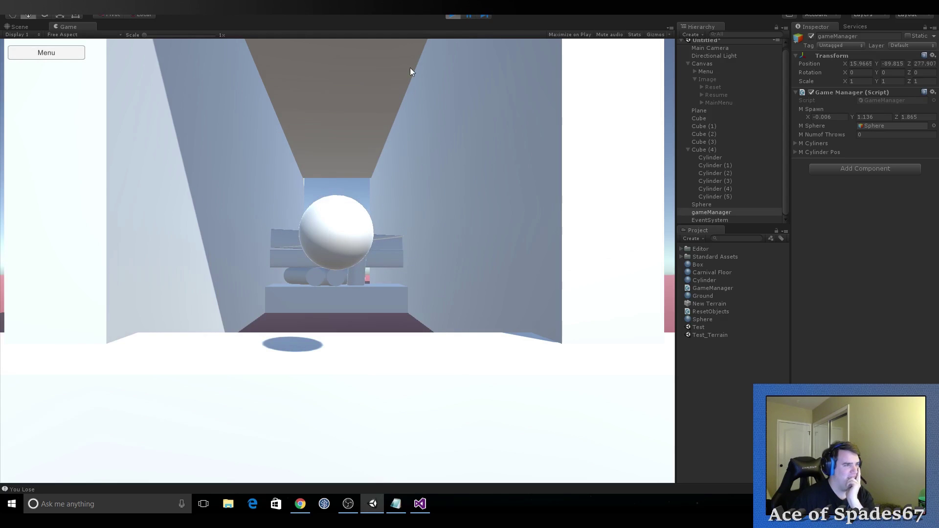
{"action": "left_click", "coordinate": [454, 16]}
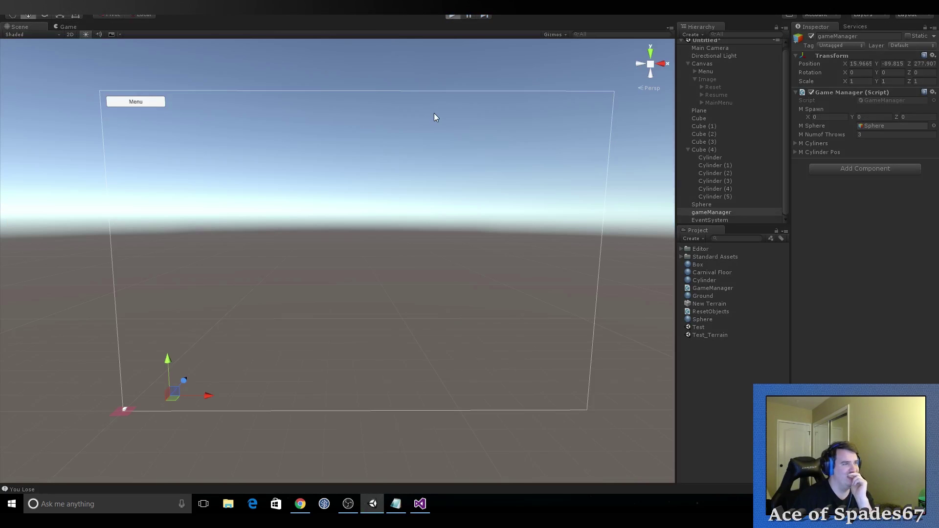
Step: Play a round of three throws at the cylinders and stop play mode
{"action": "key", "text": "ctrl+p"}
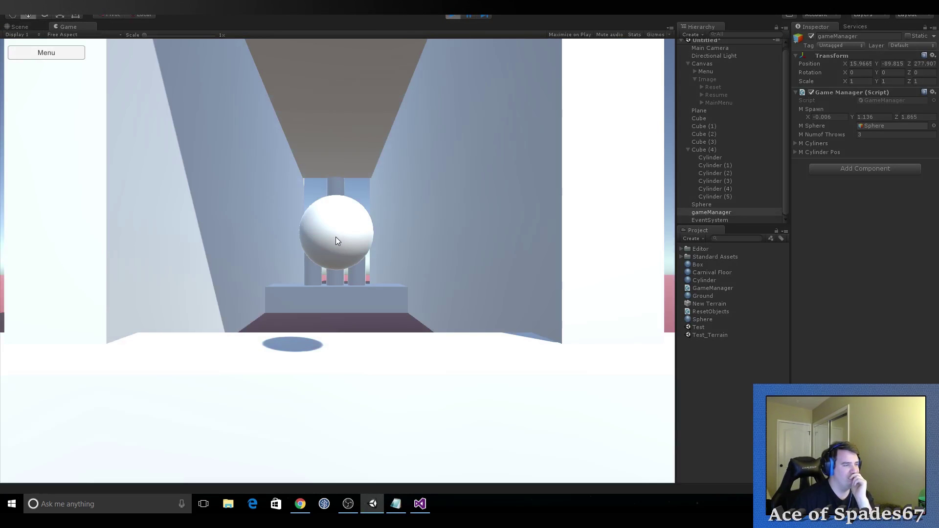
{"action": "left_click", "coordinate": [337, 240]}
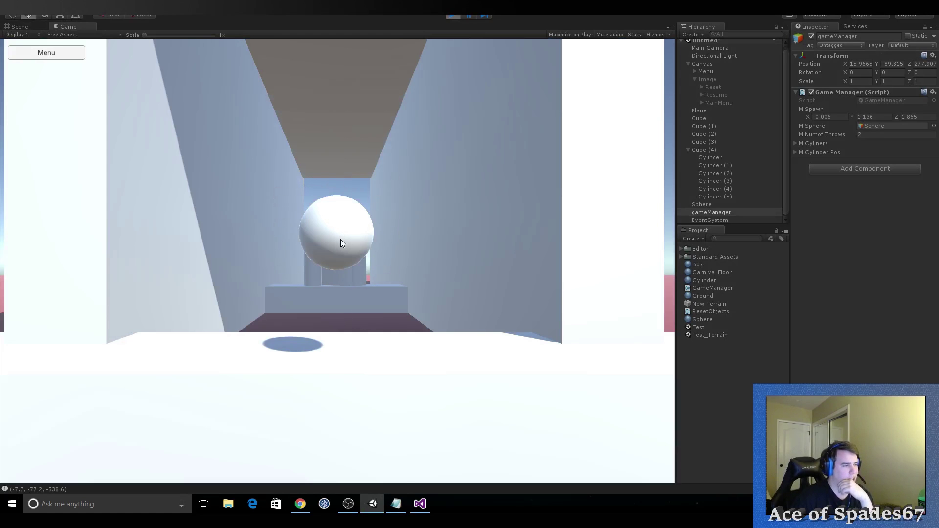
{"action": "left_click", "coordinate": [342, 242]}
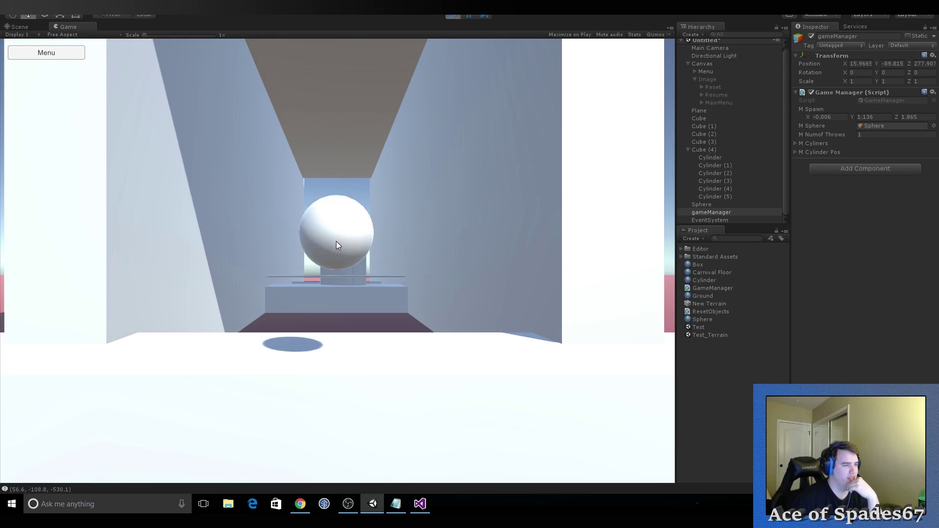
{"action": "left_click", "coordinate": [337, 244]}
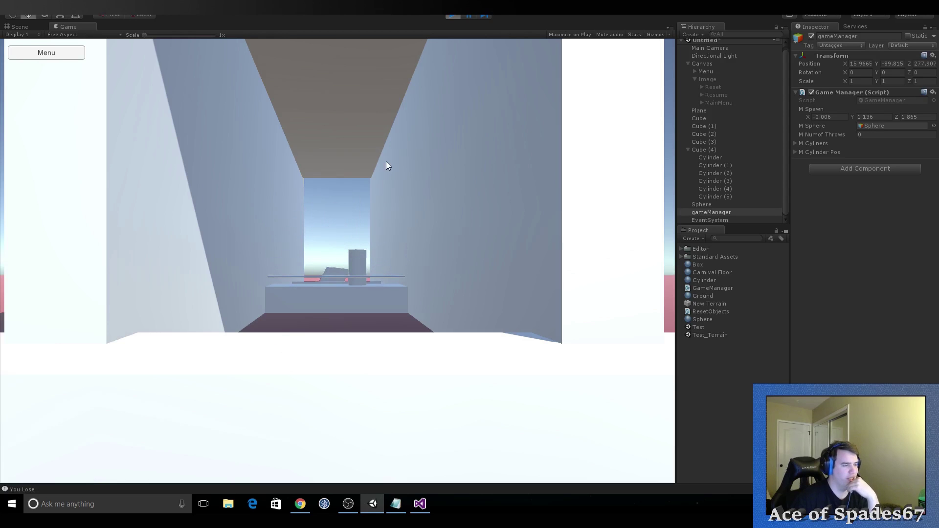
{"action": "left_click", "coordinate": [451, 16]}
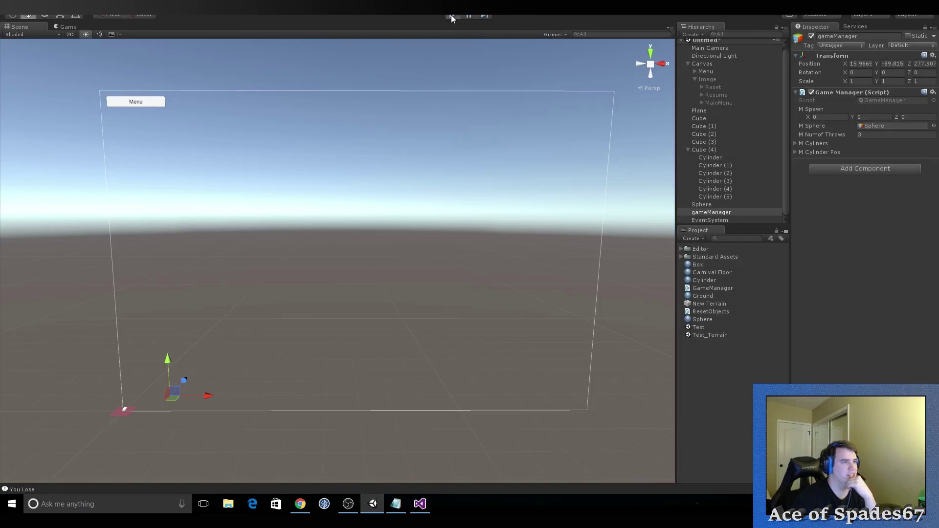
Step: Replay three throws, read the You Lose message in the Console, then stop play
{"action": "left_click", "coordinate": [451, 16]}
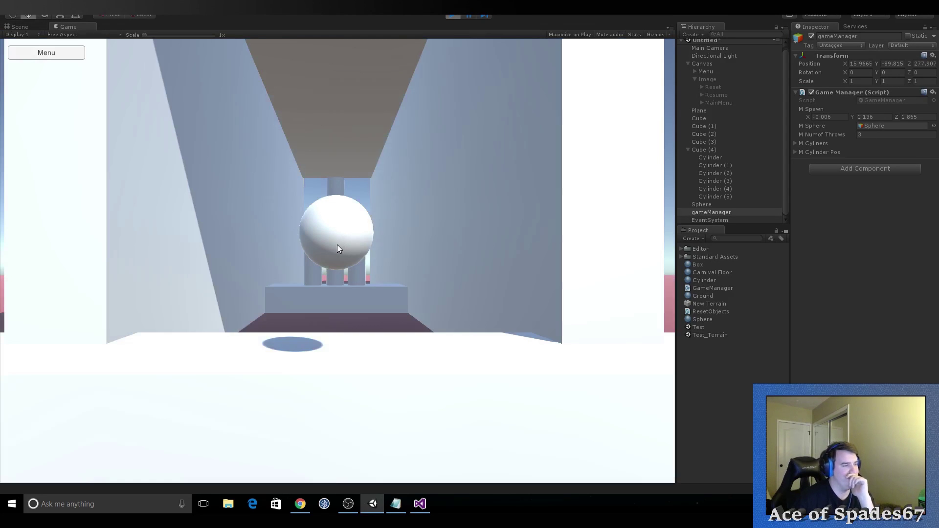
{"action": "left_click", "coordinate": [337, 248]}
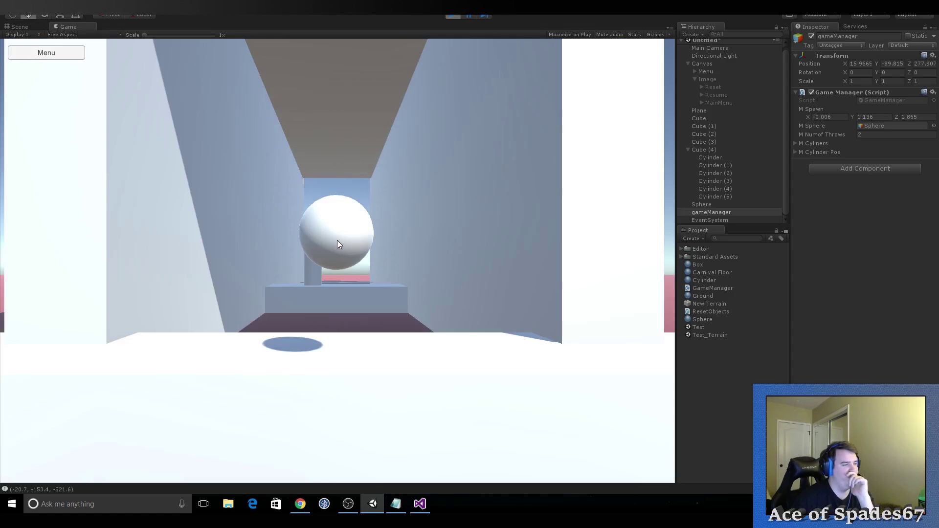
{"action": "left_click", "coordinate": [337, 245]}
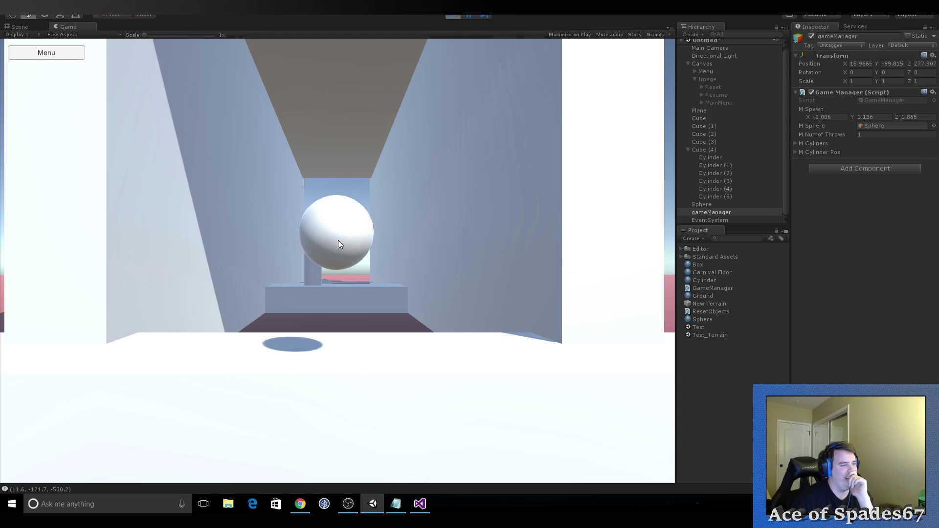
{"action": "left_click", "coordinate": [340, 245]}
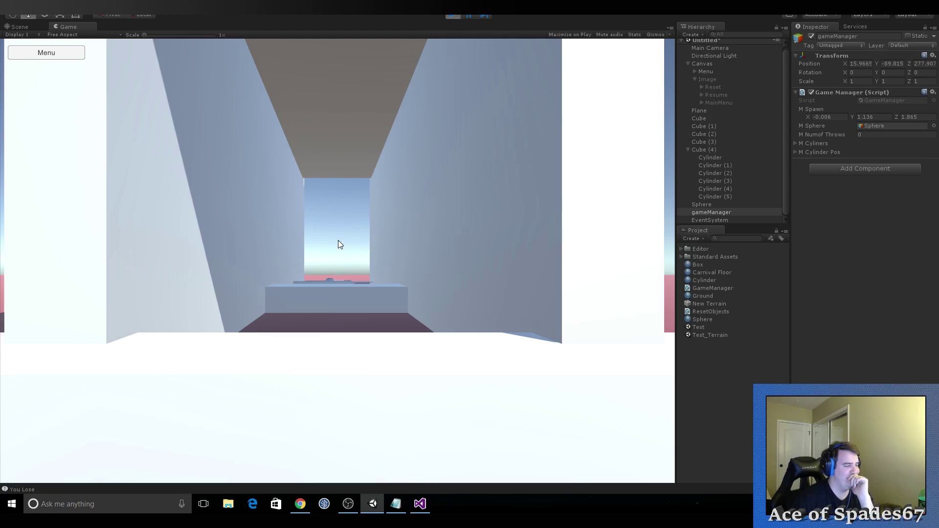
{"action": "left_click", "coordinate": [134, 486]}
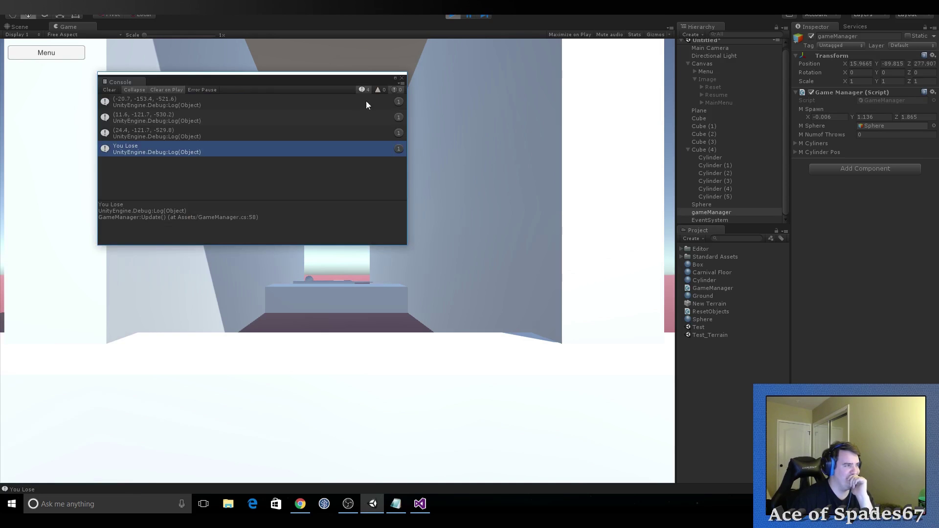
{"action": "left_click", "coordinate": [402, 78]}
{"action": "left_click", "coordinate": [453, 17]}
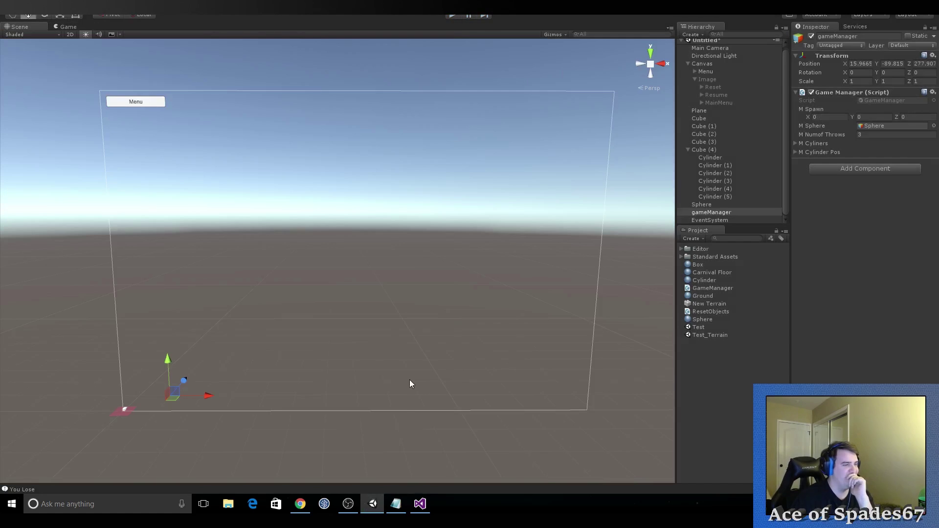
Step: Change the CheckWin threshold from 0.2f to 0.1f and save GameManager.cs
{"action": "left_click", "coordinate": [419, 503]}
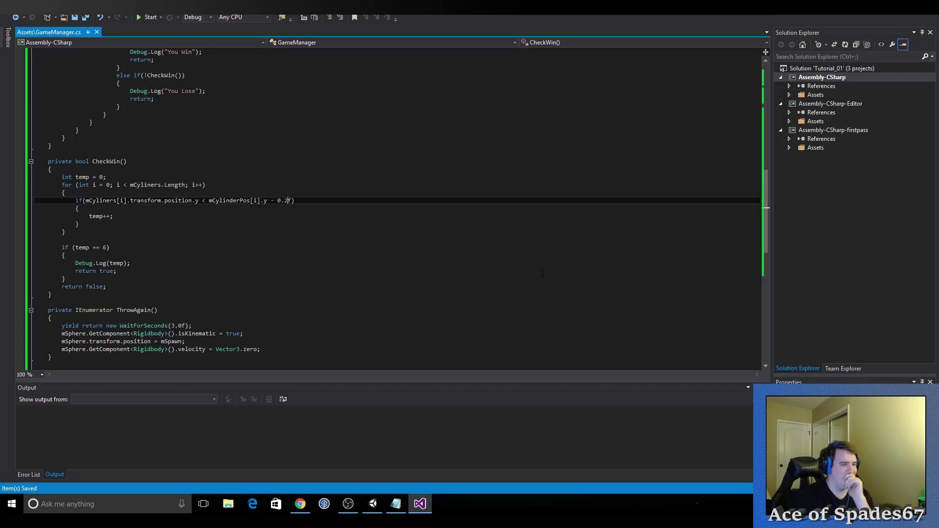
{"action": "left_click", "coordinate": [286, 200]}
{"action": "key", "text": "BackSpace"}
{"action": "type", "text": "1"}
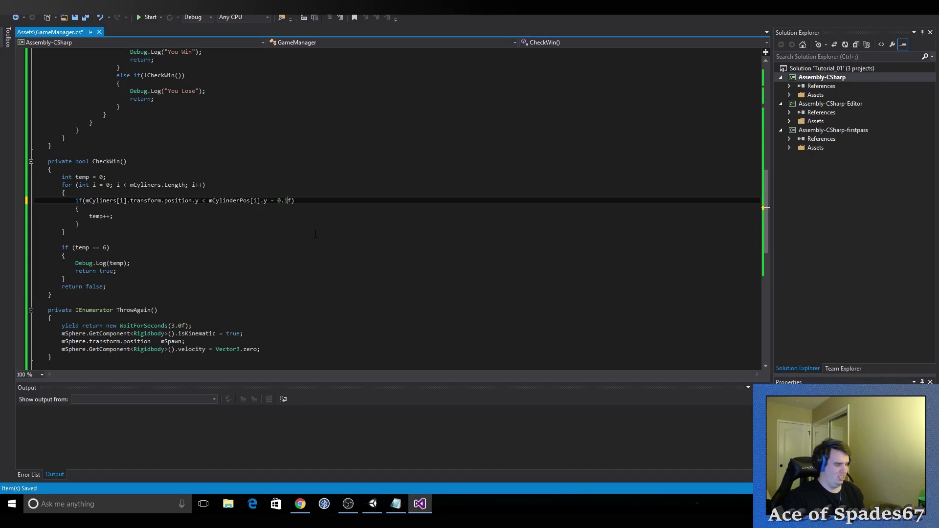
{"action": "key", "text": "ctrl+s"}
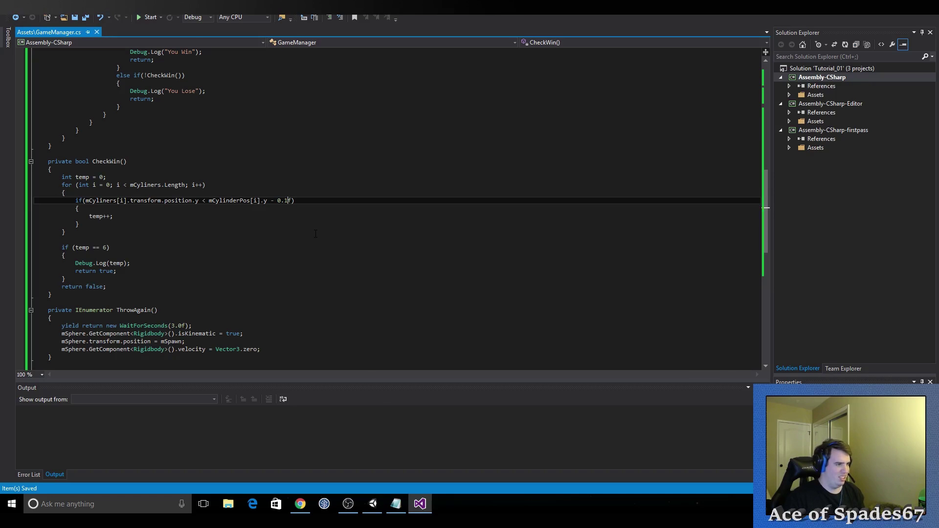
{"action": "left_click", "coordinate": [372, 503]}
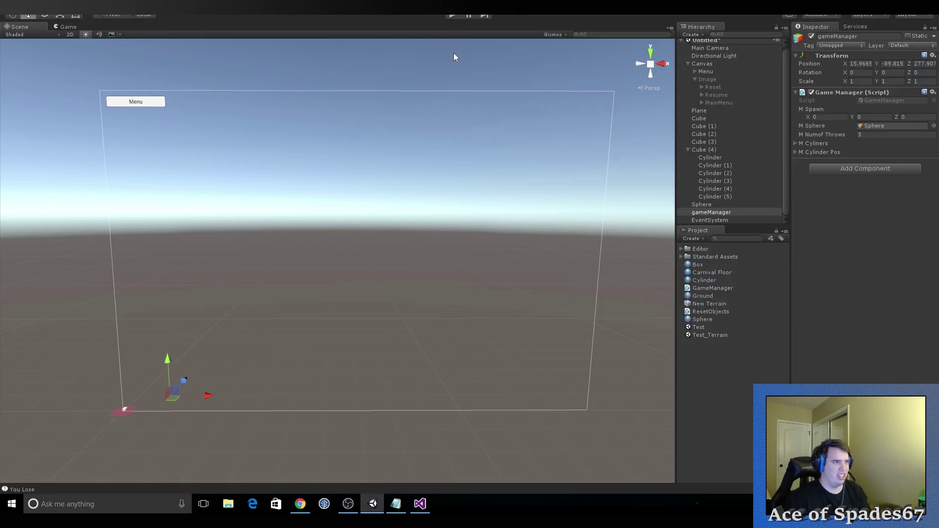
Step: Test the 0.1f threshold with three throws ending in You Lose, then start play again
{"action": "left_click", "coordinate": [452, 18]}
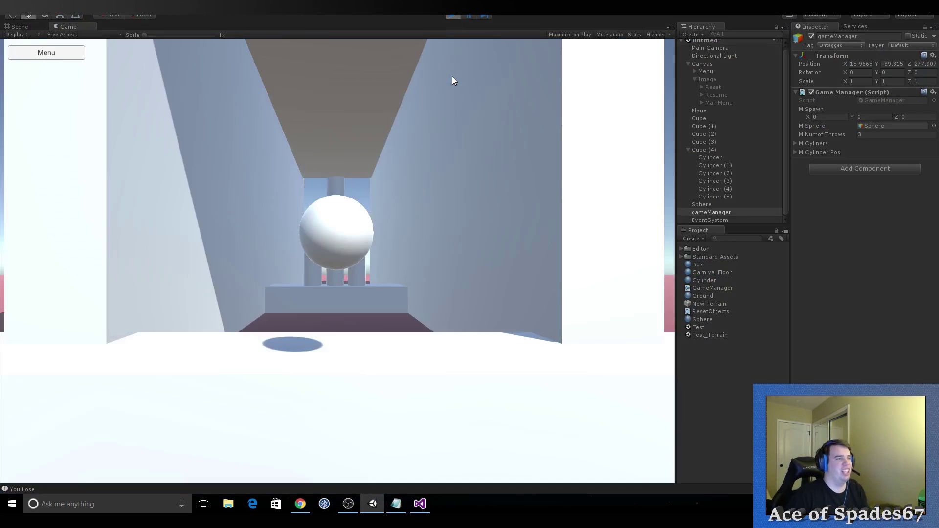
{"action": "left_click", "coordinate": [336, 248]}
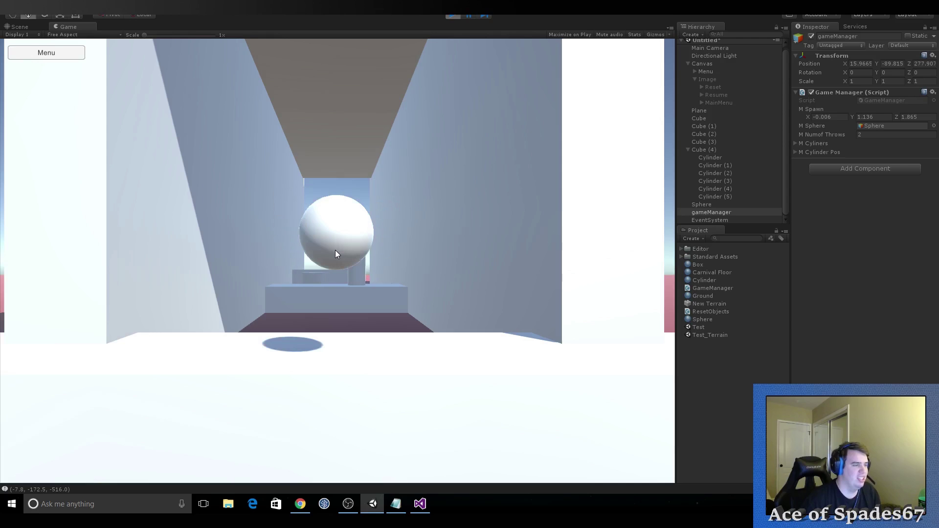
{"action": "left_click", "coordinate": [332, 251]}
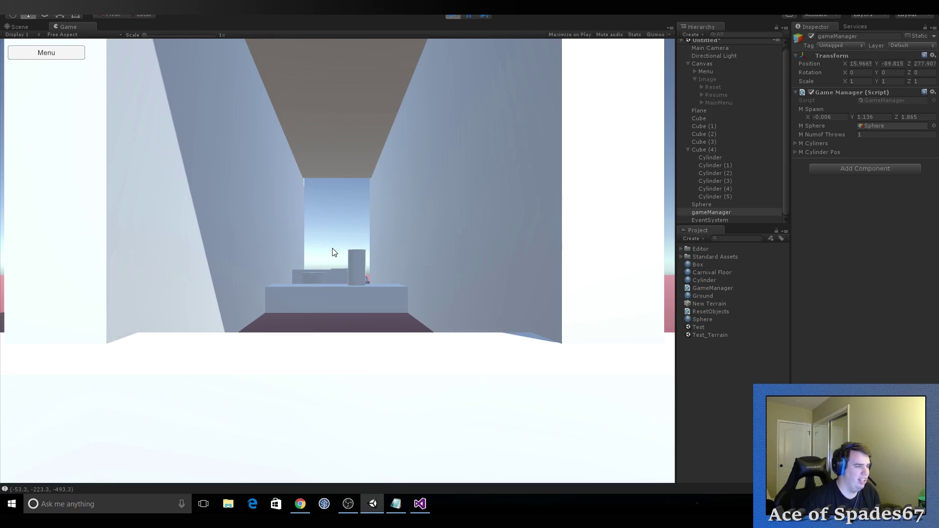
{"action": "left_click", "coordinate": [331, 249]}
{"action": "left_click", "coordinate": [452, 15]}
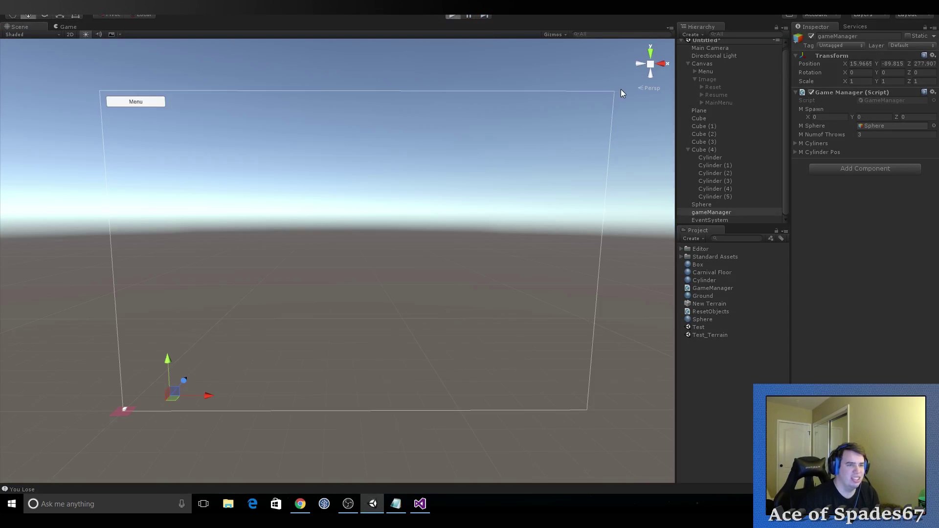
{"action": "key", "text": "ctrl+p"}
Step: Frame Cylinder (1) in the Scene view, then stop play mode
{"action": "left_click", "coordinate": [26, 29]}
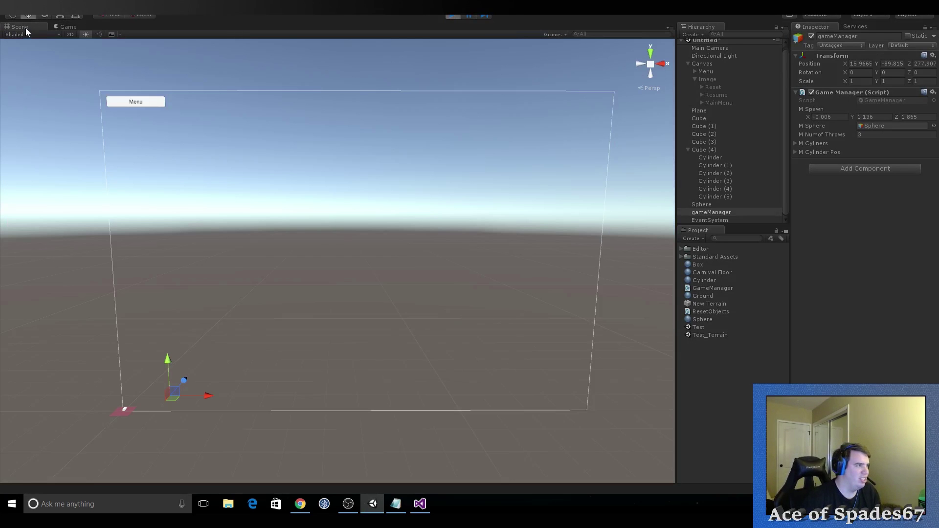
{"action": "double_click", "coordinate": [710, 165]}
{"action": "scroll", "coordinate": [475, 225], "scroll_direction": "down", "scroll_amount": 5}
{"action": "scroll", "coordinate": [475, 225], "scroll_direction": "down", "scroll_amount": 2}
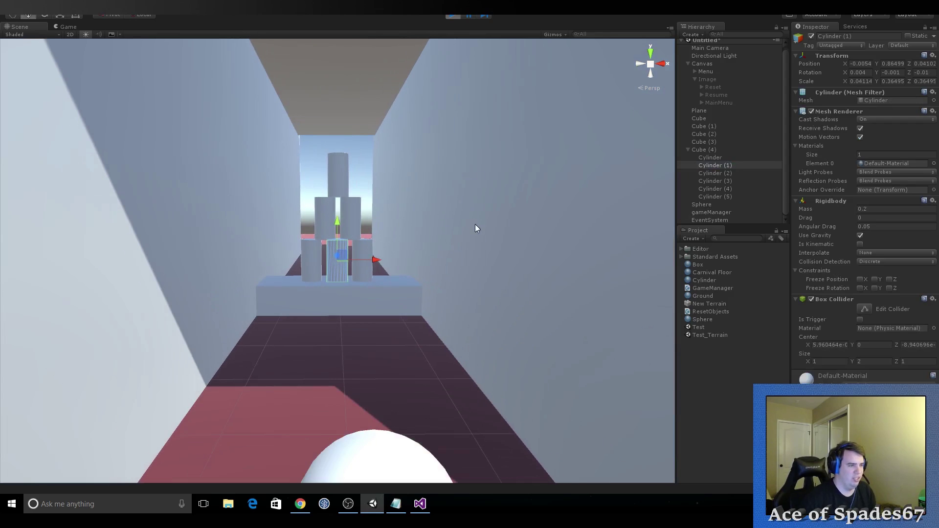
{"action": "left_click", "coordinate": [451, 16]}
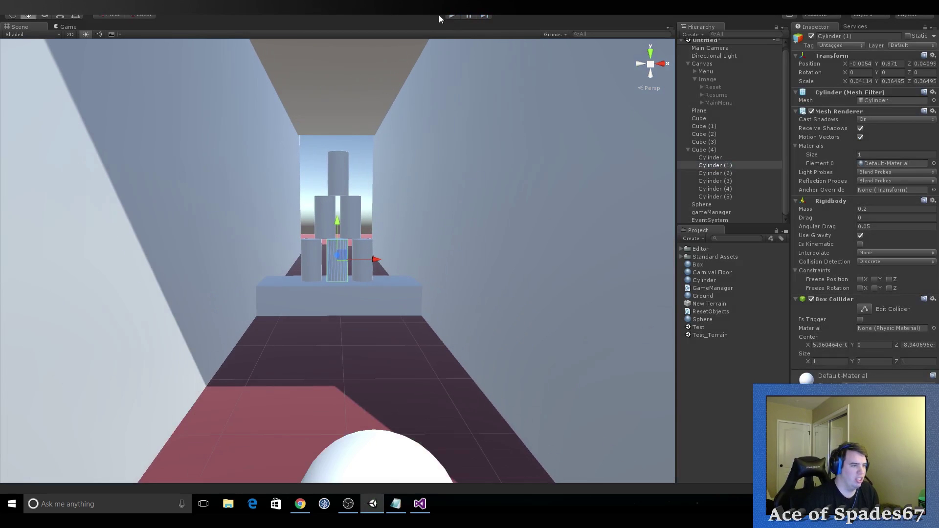
Step: Replay a round, inspecting Cylinder through Cylinder (5) transform values between throws, then stop
{"action": "left_click", "coordinate": [452, 17]}
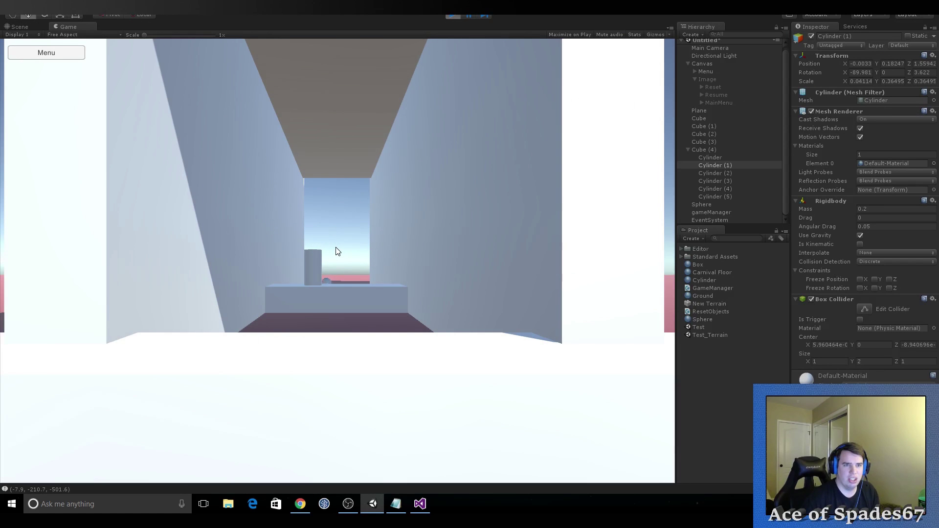
{"action": "left_click", "coordinate": [337, 252]}
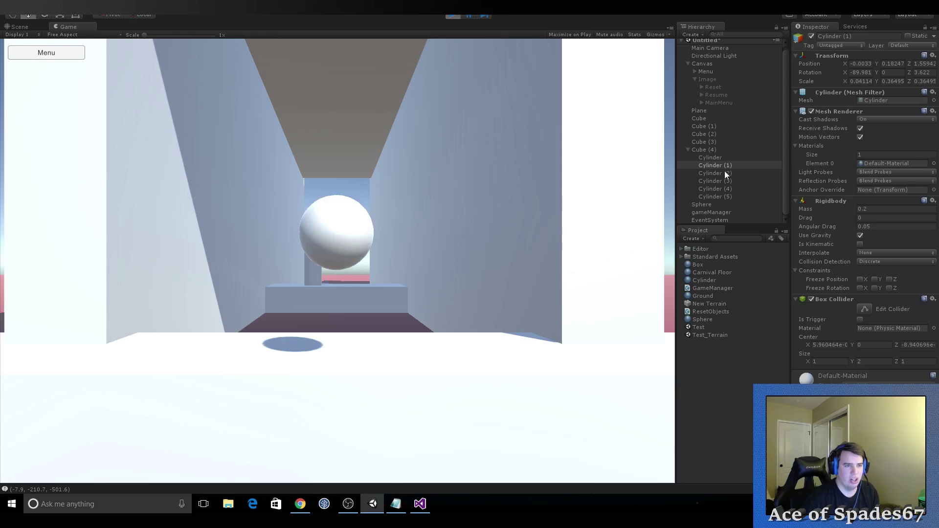
{"action": "left_click", "coordinate": [726, 158]}
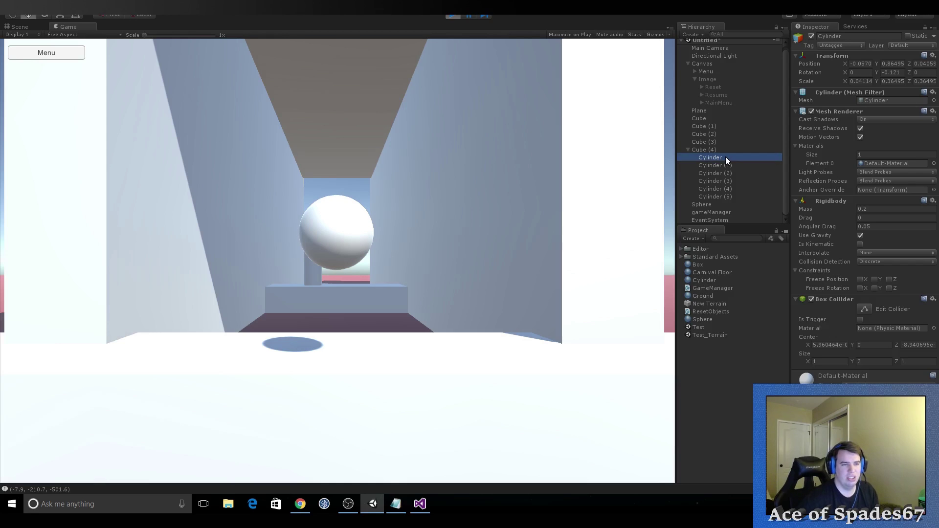
{"action": "key", "text": "Down"}
{"action": "key", "text": "Down"}
{"action": "key", "text": "Down"}
{"action": "key", "text": "Down"}
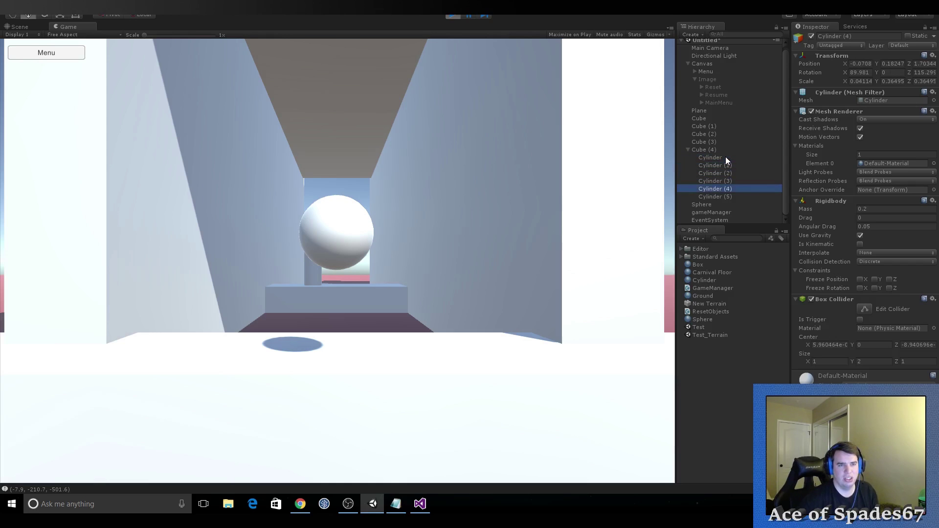
{"action": "key", "text": "Down"}
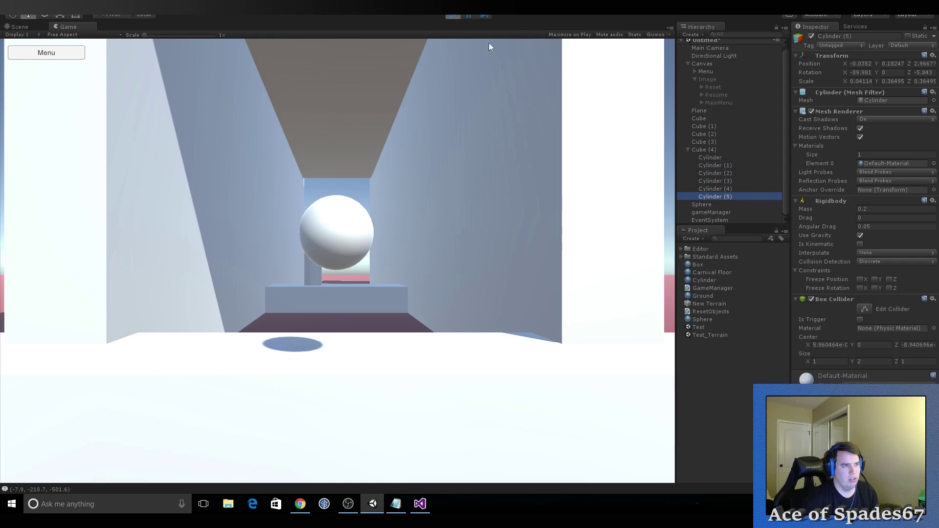
{"action": "left_click", "coordinate": [346, 239]}
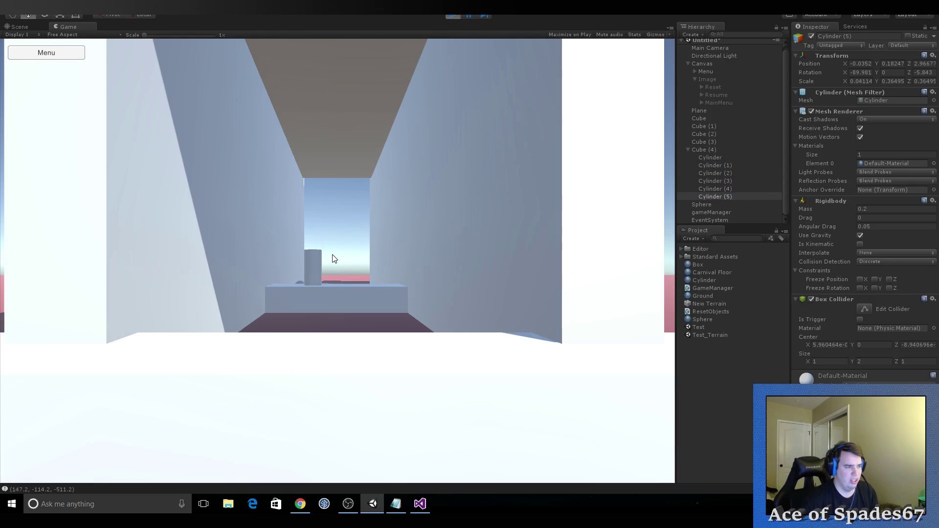
{"action": "left_click", "coordinate": [340, 252]}
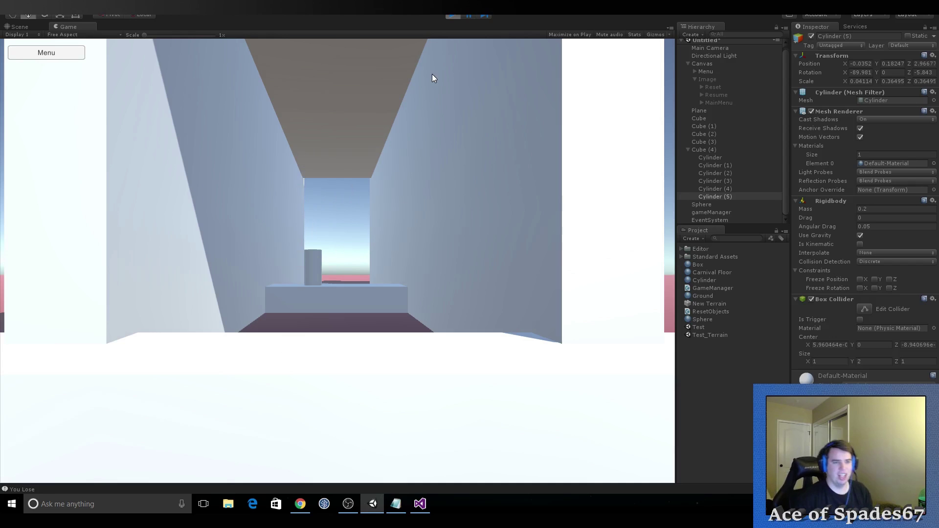
{"action": "left_click", "coordinate": [453, 16]}
{"action": "mouse_move", "coordinate": [420, 504]}
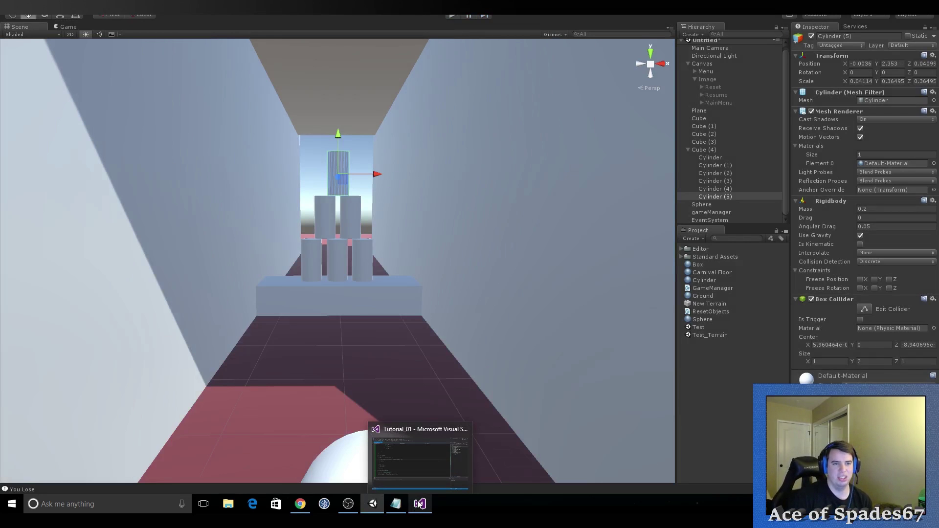
{"action": "left_click", "coordinate": [420, 504]}
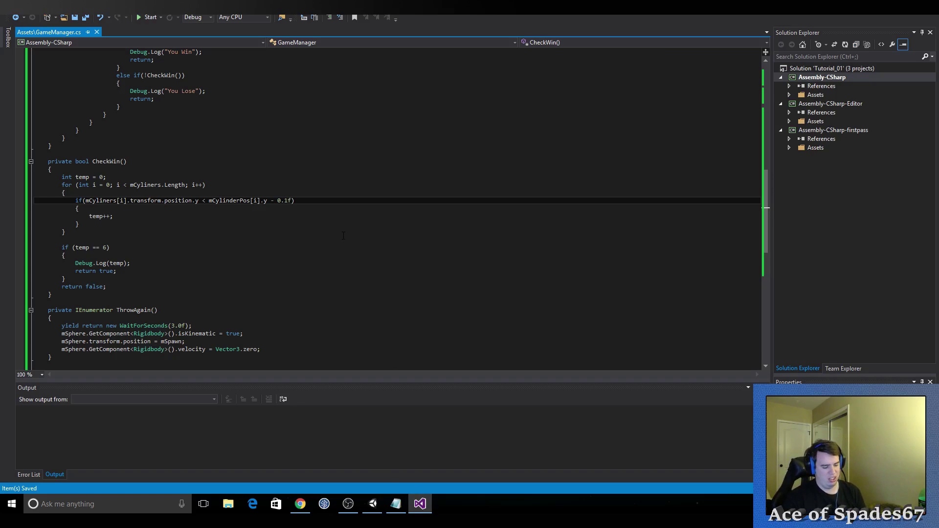
{"action": "left_click", "coordinate": [372, 504]}
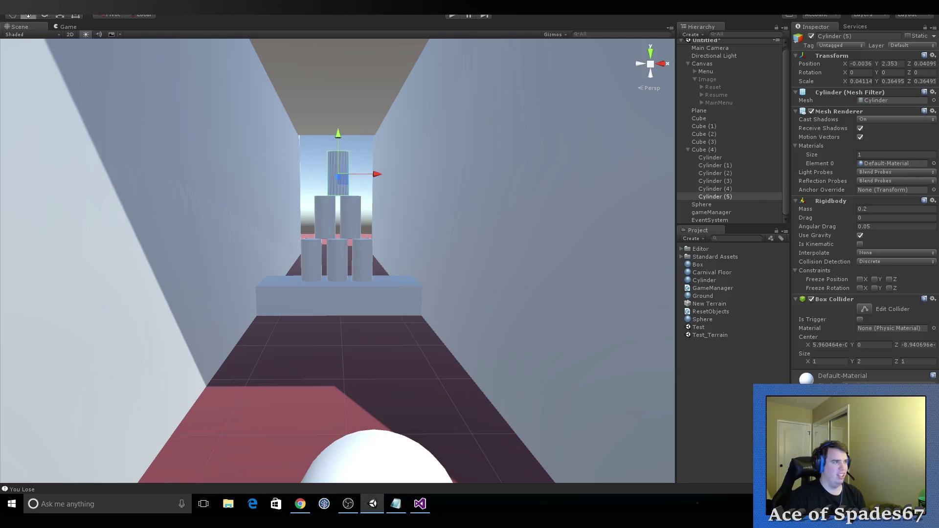
Step: Play three throws ending in You Lose, stop play, and return to GameManager.cs
{"action": "left_click", "coordinate": [447, 15]}
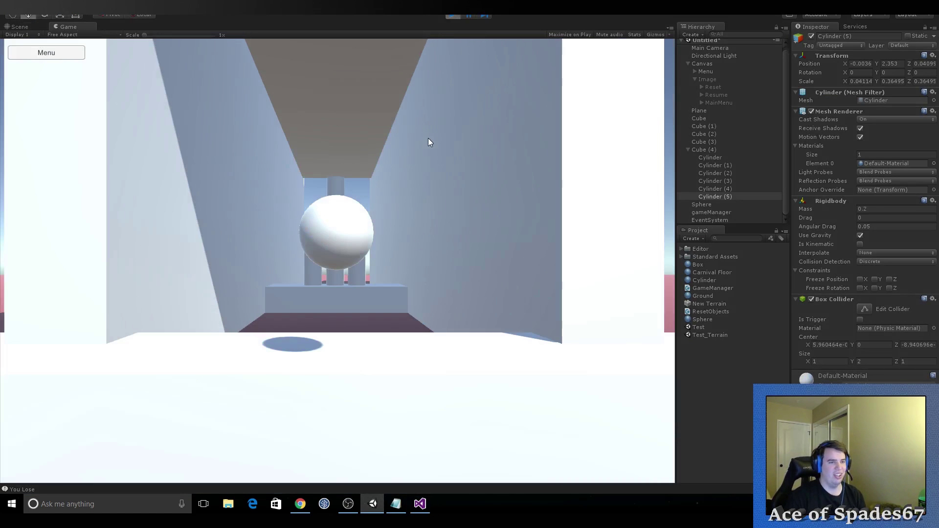
{"action": "left_click", "coordinate": [337, 247]}
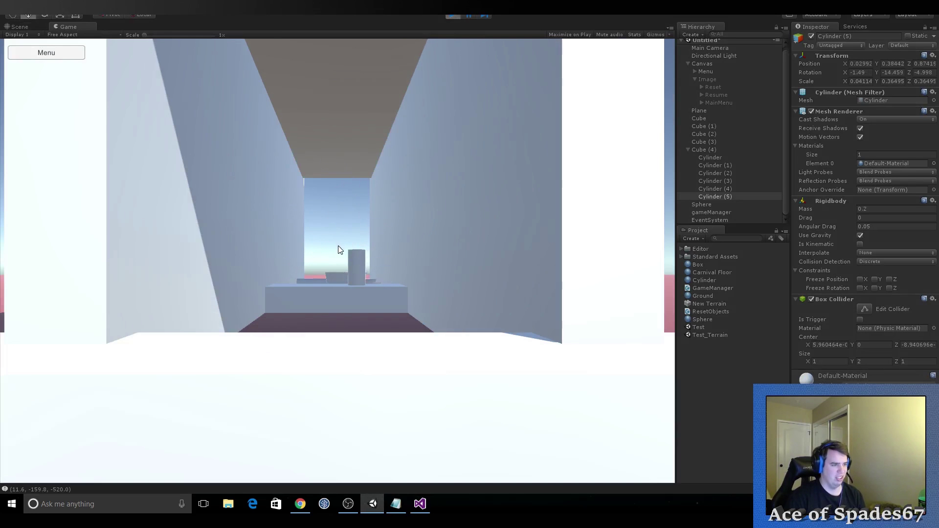
{"action": "left_click", "coordinate": [334, 249]}
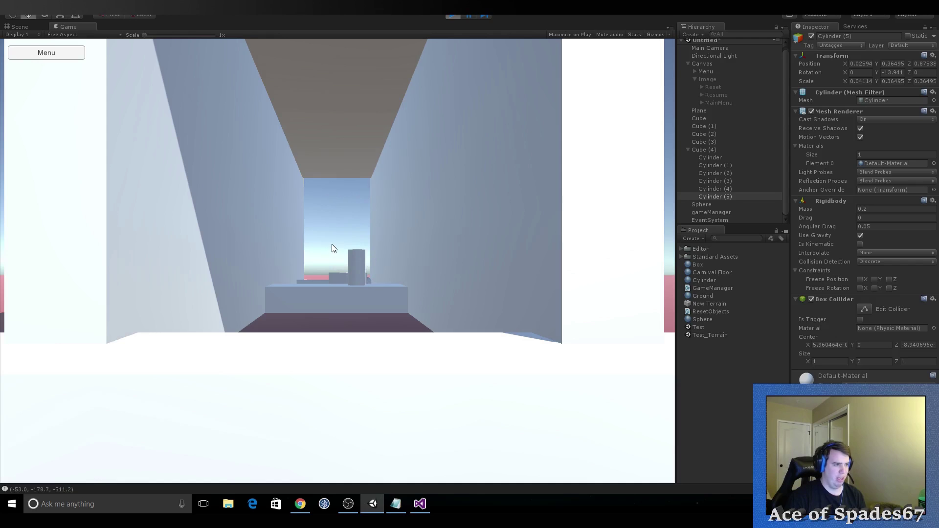
{"action": "left_click", "coordinate": [333, 246]}
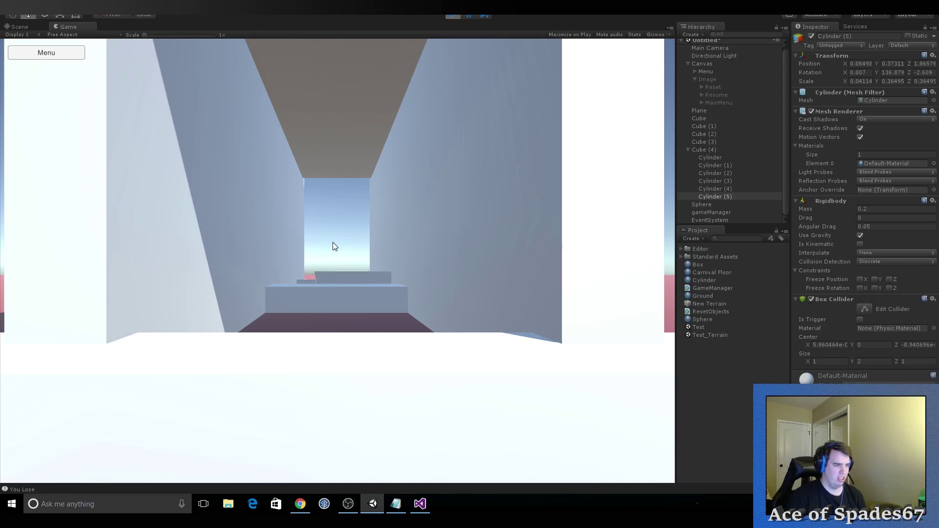
{"action": "left_click", "coordinate": [451, 17]}
{"action": "left_click", "coordinate": [419, 503]}
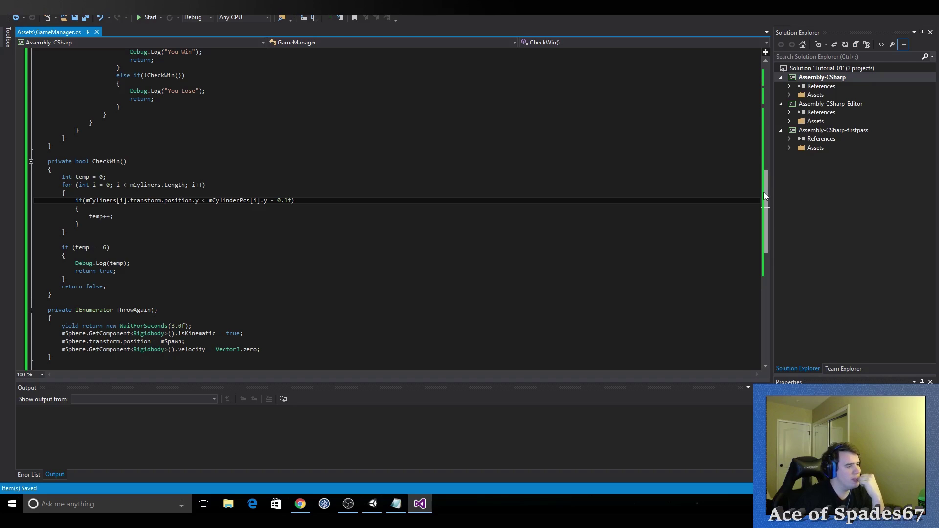
{"action": "left_click_drag", "start_coordinate": [764, 192], "coordinate": [760, 159]}
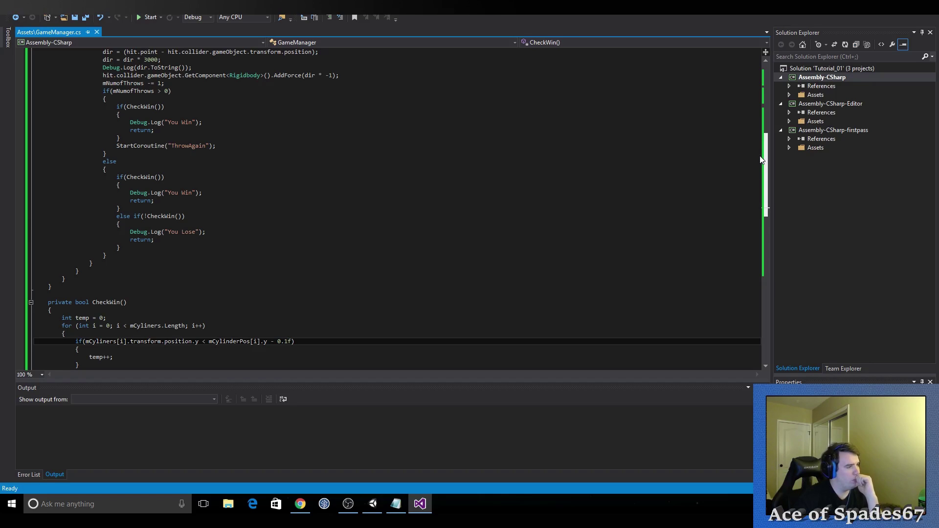
{"action": "left_click_drag", "start_coordinate": [760, 160], "coordinate": [752, 215]}
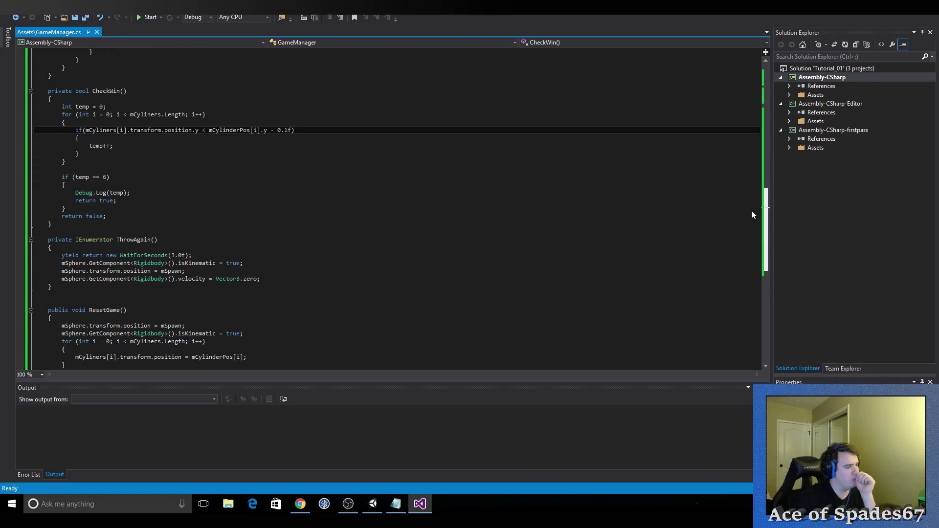
{"action": "mouse_move", "coordinate": [751, 211]}
{"action": "left_mouse_down"}
{"action": "mouse_move", "coordinate": [750, 223]}
{"action": "mouse_move", "coordinate": [750, 203]}
{"action": "left_mouse_up"}
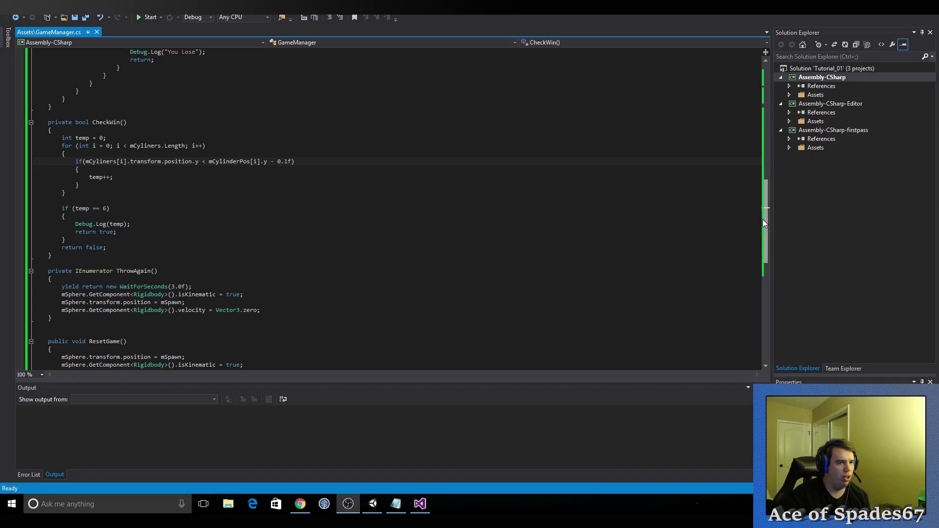
{"action": "left_click_drag", "start_coordinate": [765, 221], "coordinate": [764, 177]}
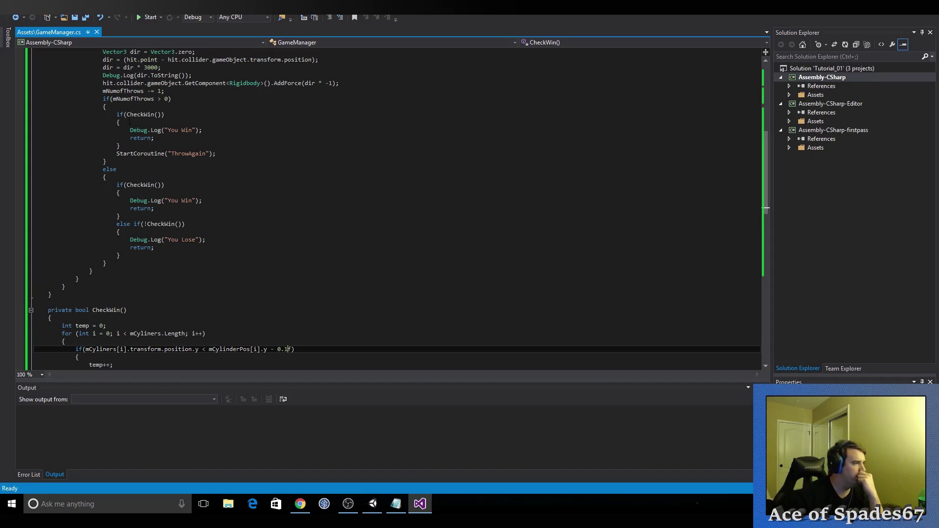
Step: Wrap the if(mNumofThrows > 0) You Win/You Lose block in /* */ comments
{"action": "left_click", "coordinate": [101, 99]}
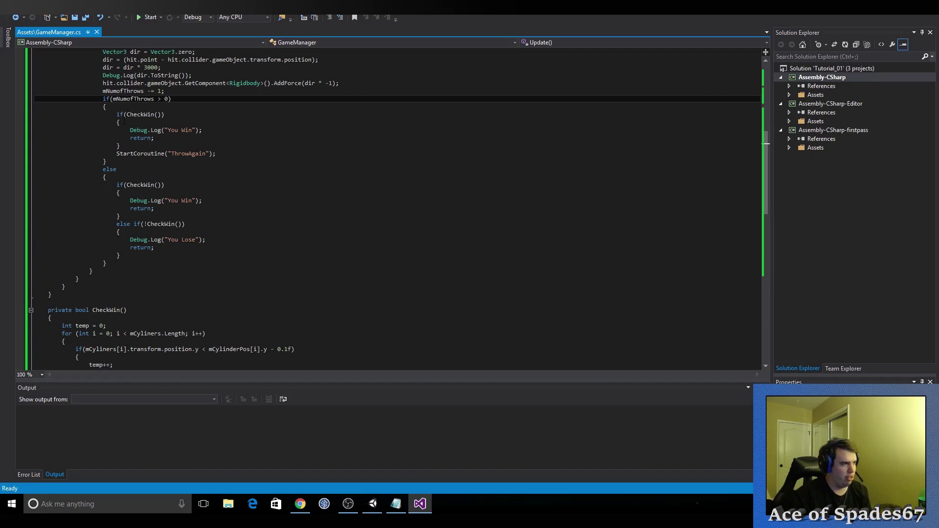
{"action": "type", "text": "/ "}
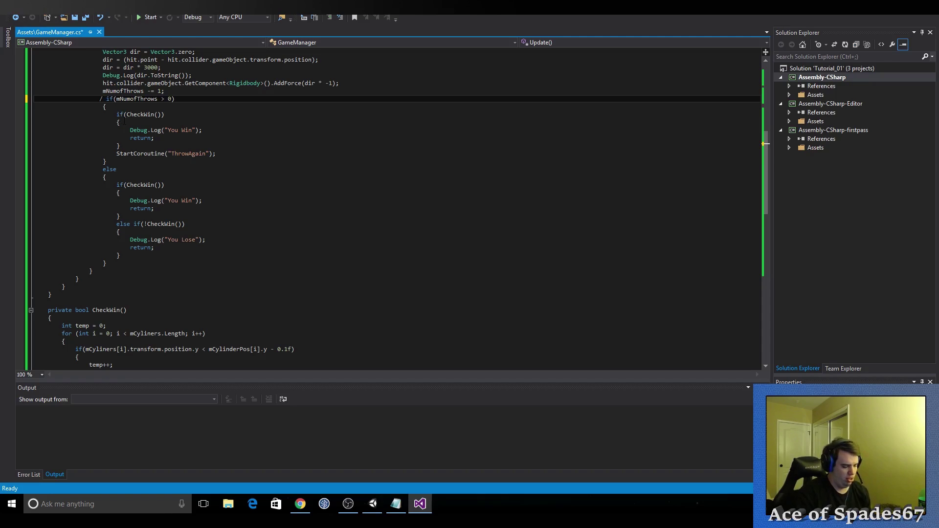
{"action": "type", "text": "*("}
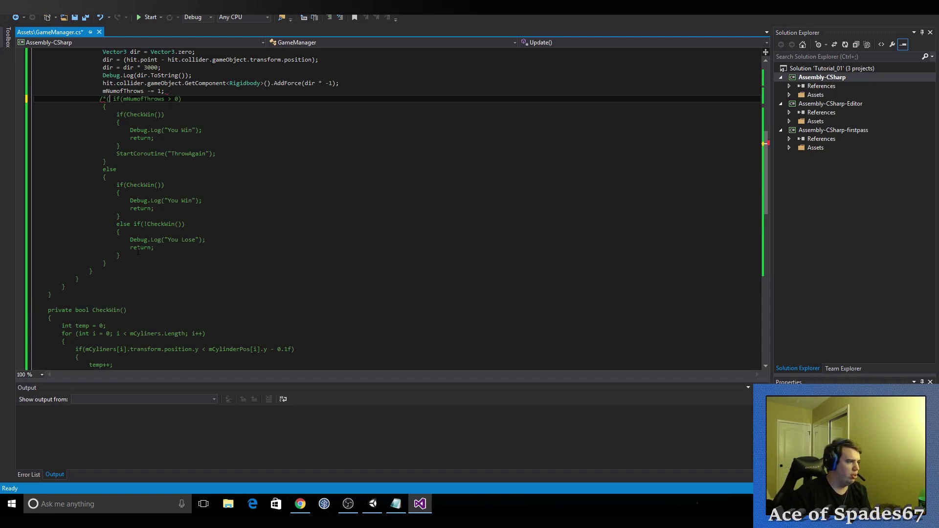
{"action": "left_click", "coordinate": [107, 263]}
{"action": "type", "text": "*/"}
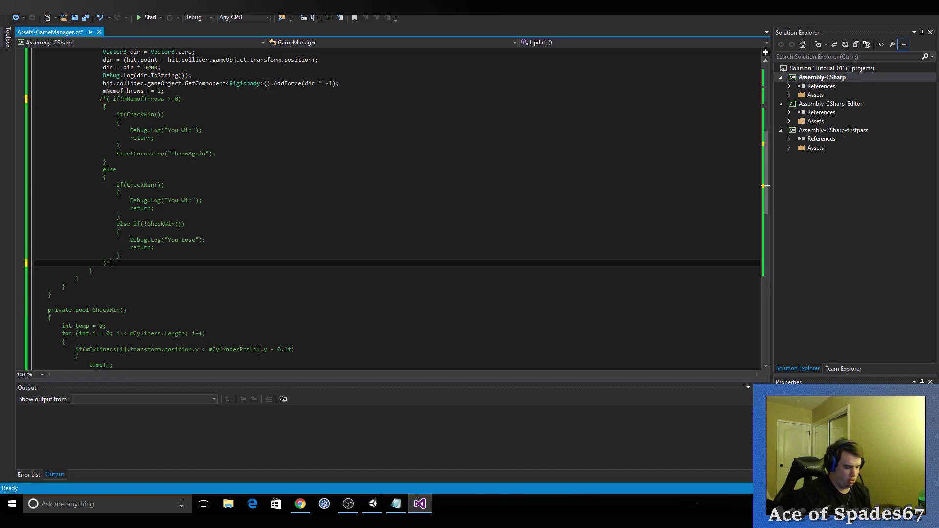
{"action": "left_click", "coordinate": [100, 99], "text": "shift"}
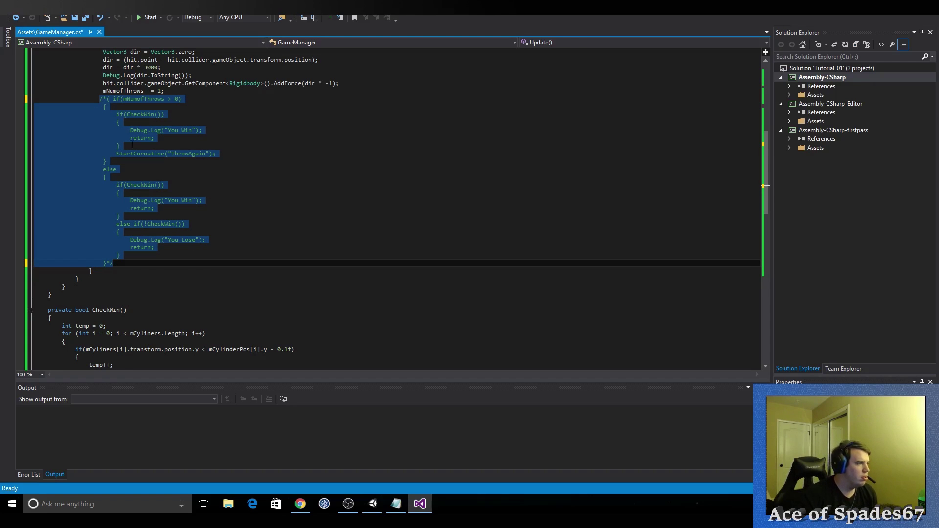
{"action": "left_click", "coordinate": [108, 109]}
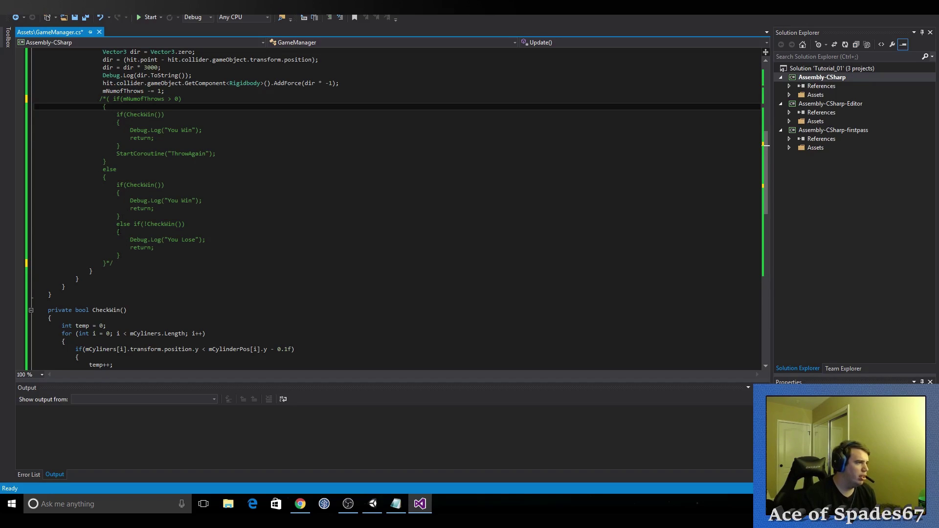
{"action": "left_click", "coordinate": [372, 504]}
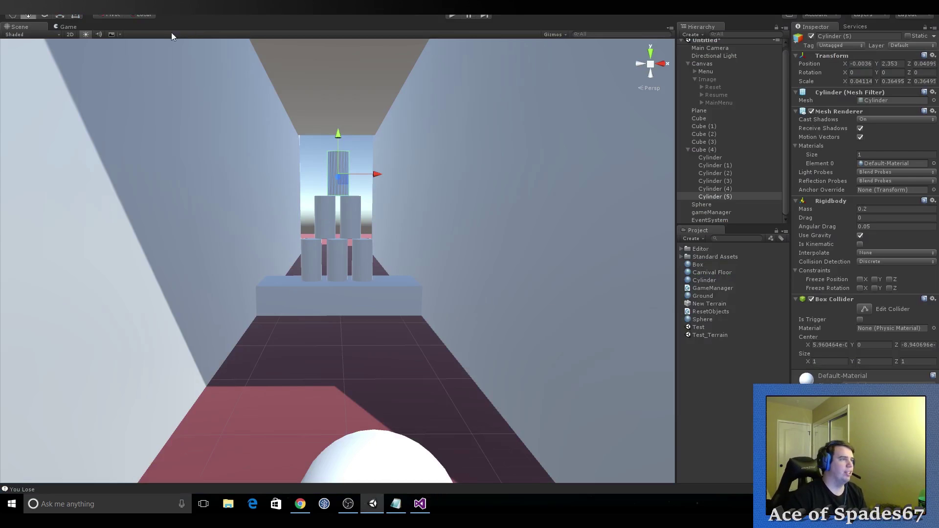
{"action": "left_click", "coordinate": [415, 510]}
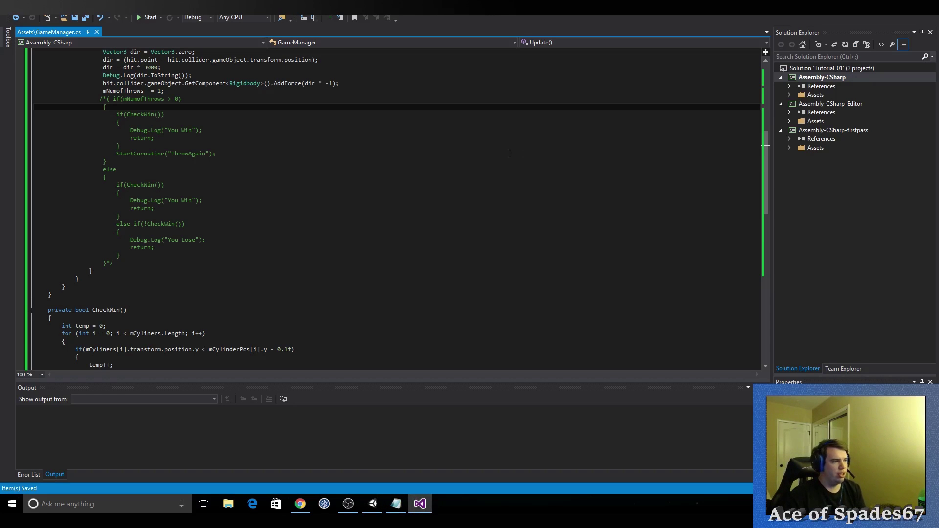
Step: Copy StartCoroutine("ThrowAgain"); onto a new line right after mNumofThrows -= 1; in Update
{"action": "scroll", "coordinate": [770, 149], "scroll_direction": "up", "scroll_amount": 1}
{"action": "scroll", "coordinate": [769, 150], "scroll_direction": "up", "scroll_amount": 3}
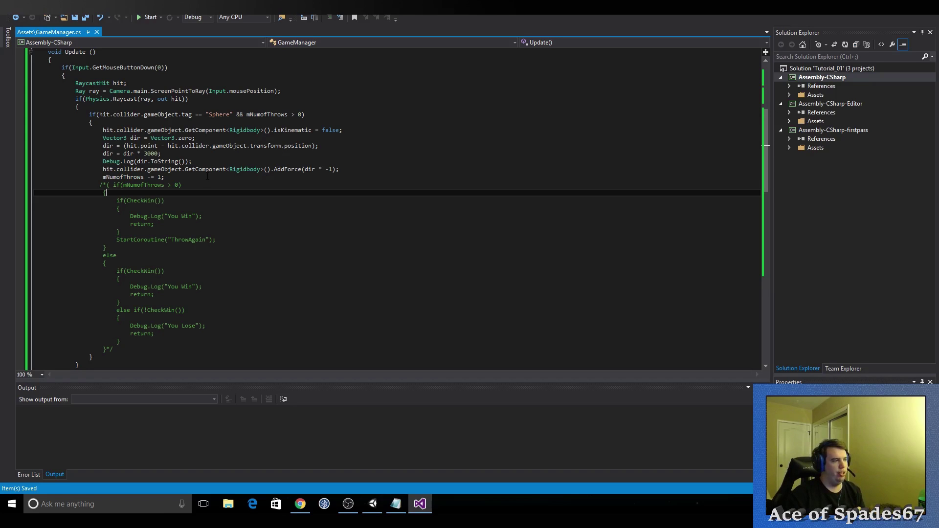
{"action": "left_click", "coordinate": [208, 176]}
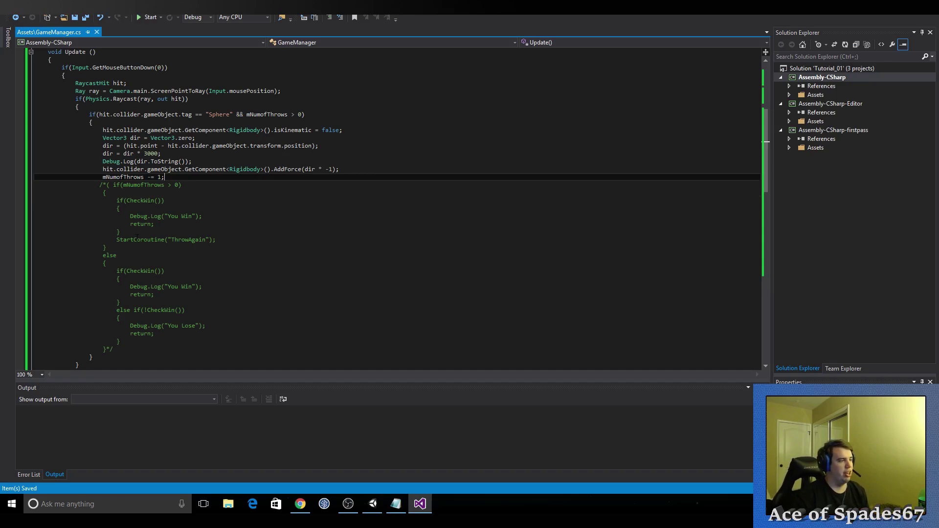
{"action": "left_click_drag", "start_coordinate": [117, 240], "coordinate": [219, 241]}
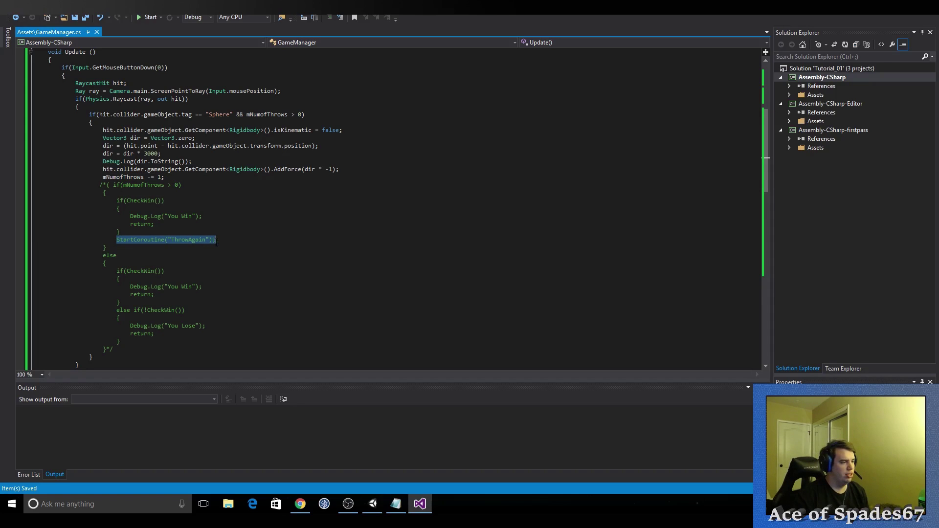
{"action": "key", "text": "ctrl+c"}
{"action": "left_click", "coordinate": [254, 179]}
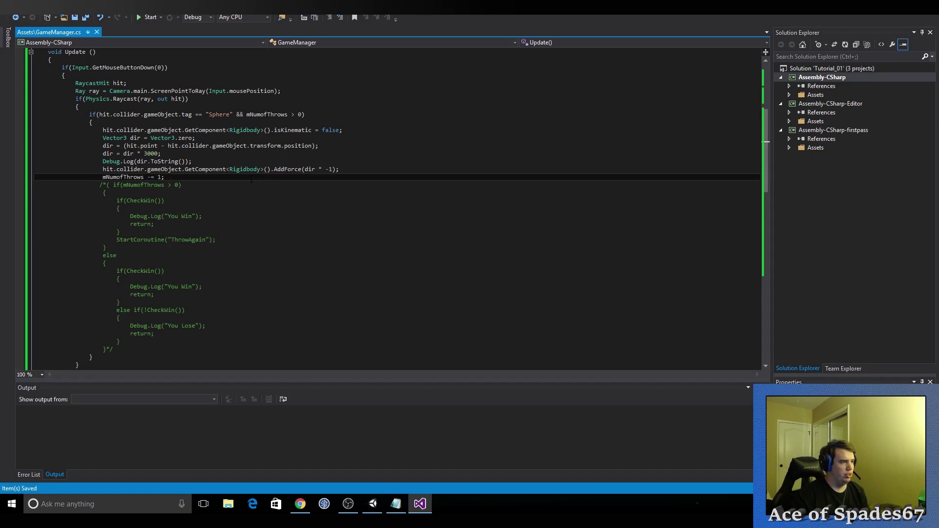
{"action": "key", "text": "Return"}
{"action": "key", "text": "ctrl+v"}
{"action": "scroll", "coordinate": [753, 196], "scroll_direction": "down", "scroll_amount": 3}
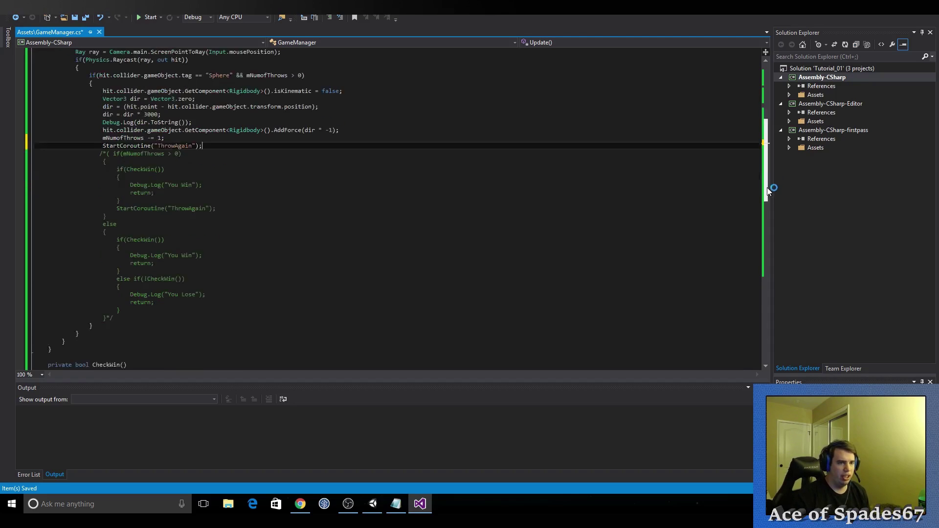
{"action": "scroll", "coordinate": [753, 233], "scroll_direction": "down", "scroll_amount": 8}
{"action": "scroll", "coordinate": [752, 261], "scroll_direction": "down", "scroll_amount": 8}
Step: Add if(CheckWin()) { Debug.Log("You Win"); } at the end of ThrowAgain
{"action": "left_click", "coordinate": [284, 239]}
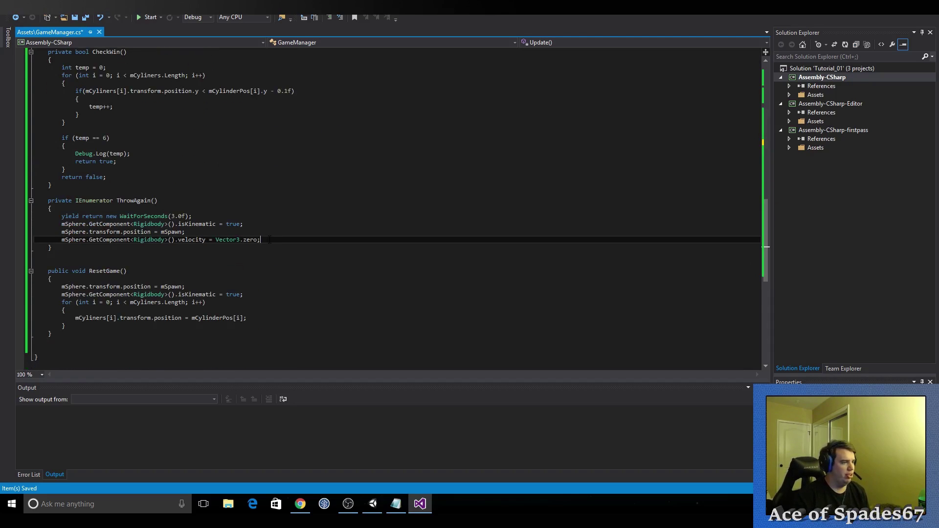
{"action": "key", "text": "Return"}
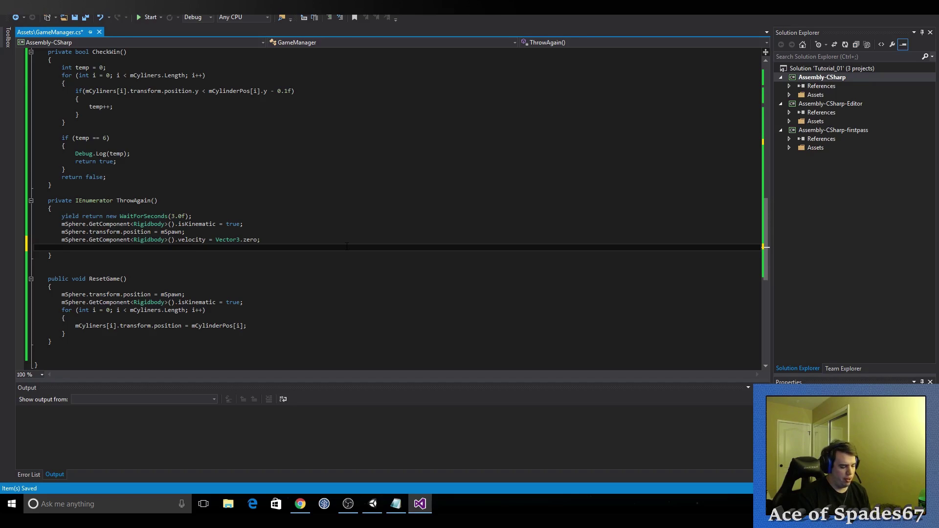
{"action": "type", "text": "if(ch"}
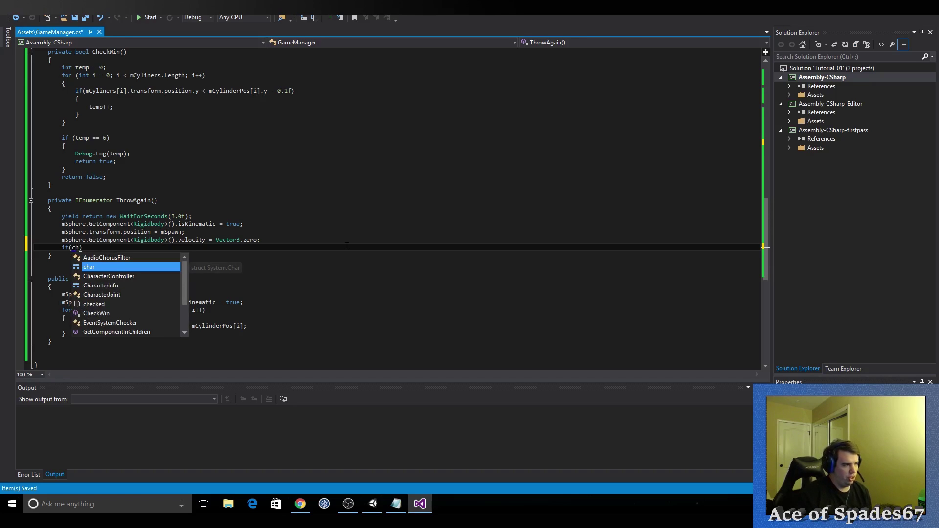
{"action": "key", "text": "Down"}
{"action": "key", "text": "Down"}
{"action": "key", "text": "Down"}
{"action": "key", "text": "Down"}
{"action": "key", "text": "Down"}
{"action": "key", "text": "Tab"}
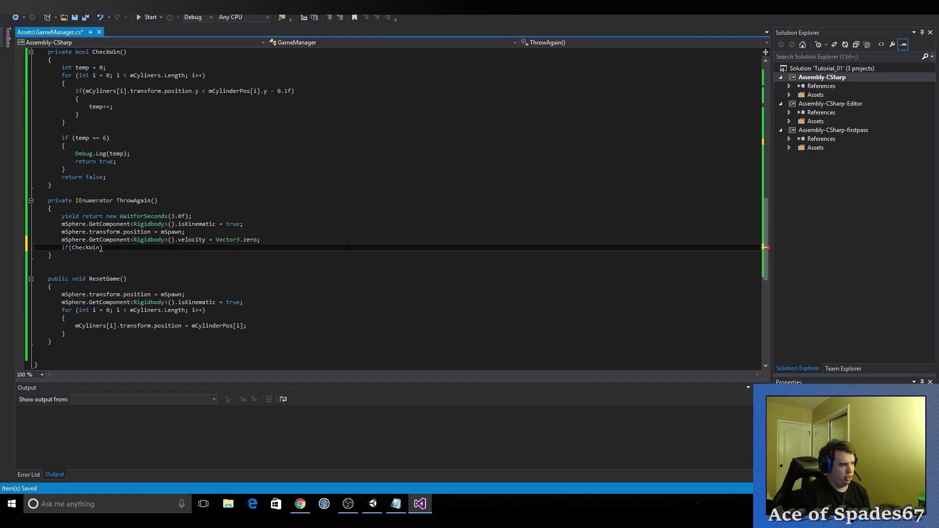
{"action": "type", "text": "())"}
{"action": "key", "text": "Return"}
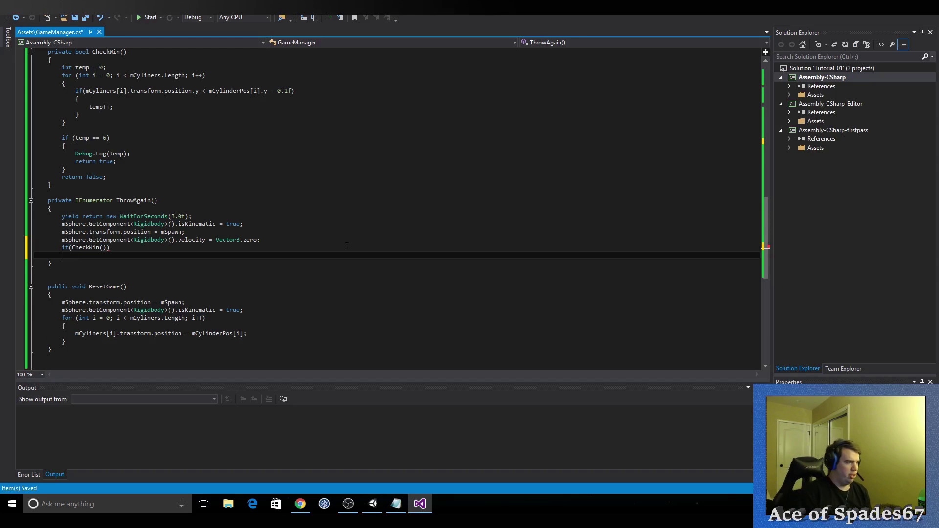
{"action": "type", "text": "{"}
{"action": "key", "text": "Return"}
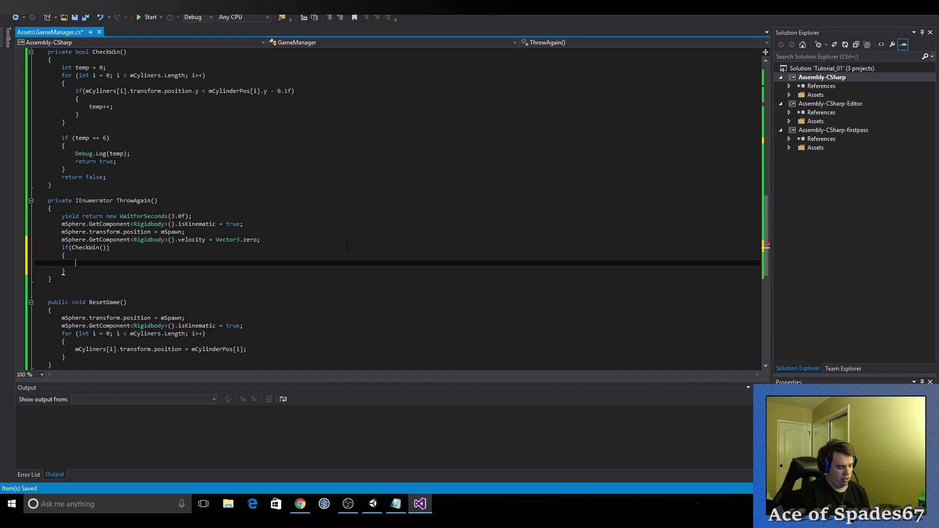
{"action": "type", "text": "Debu"}
{"action": "key", "text": "Tab"}
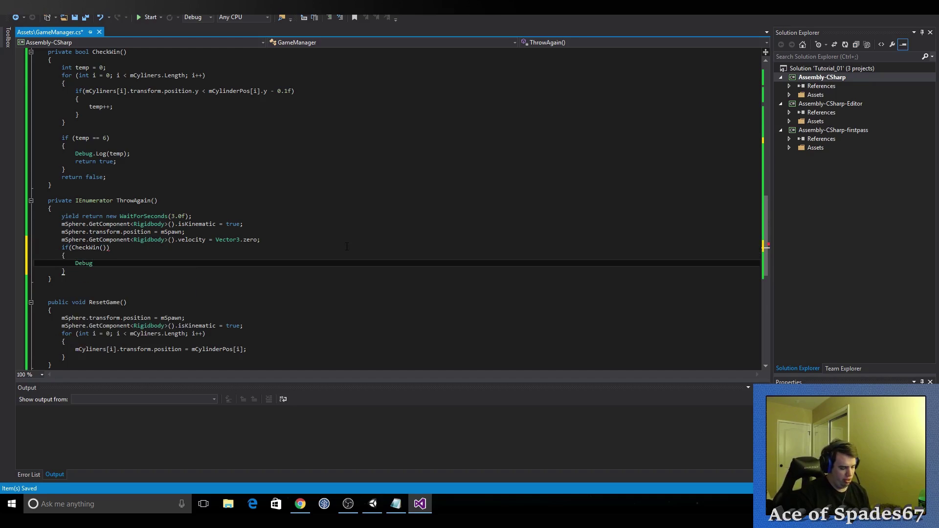
{"action": "type", "text": ".L"}
{"action": "key", "text": "Tab"}
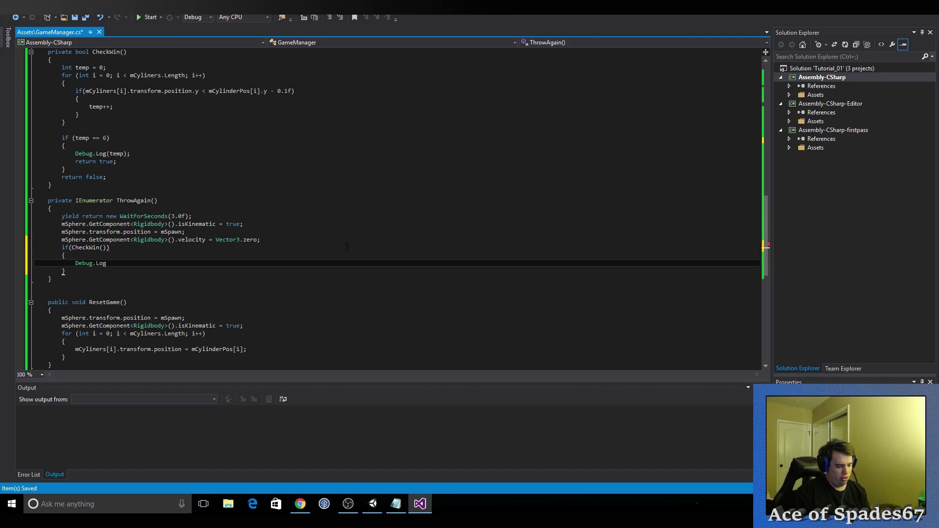
{"action": "type", "text": "(\"You W"}
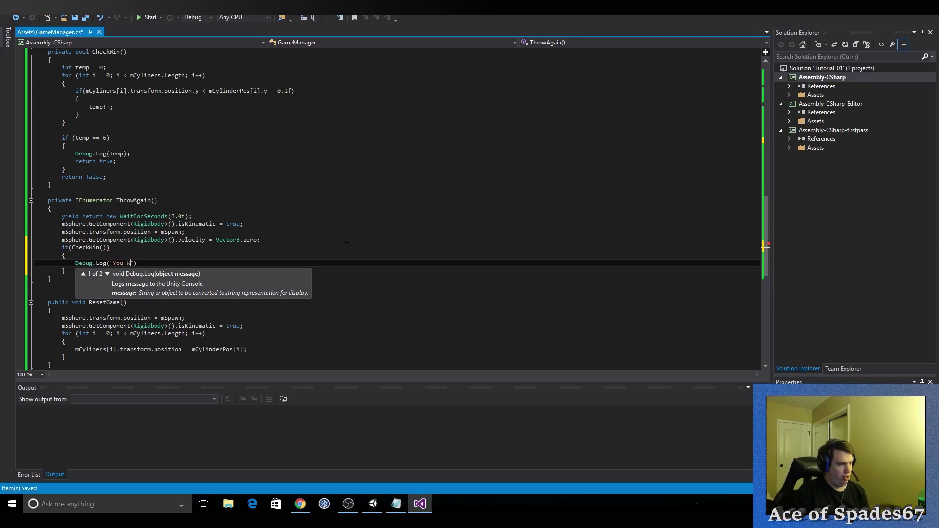
{"action": "type", "text": "in\");"}
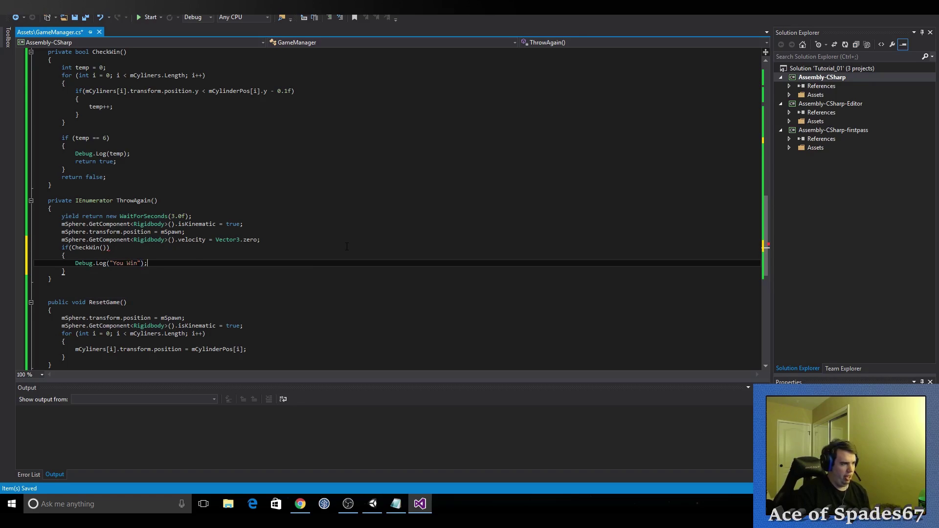
Step: Copy the Debug.Log("You Win") statement and open a new line after the if block
{"action": "key", "text": "shift+Home"}
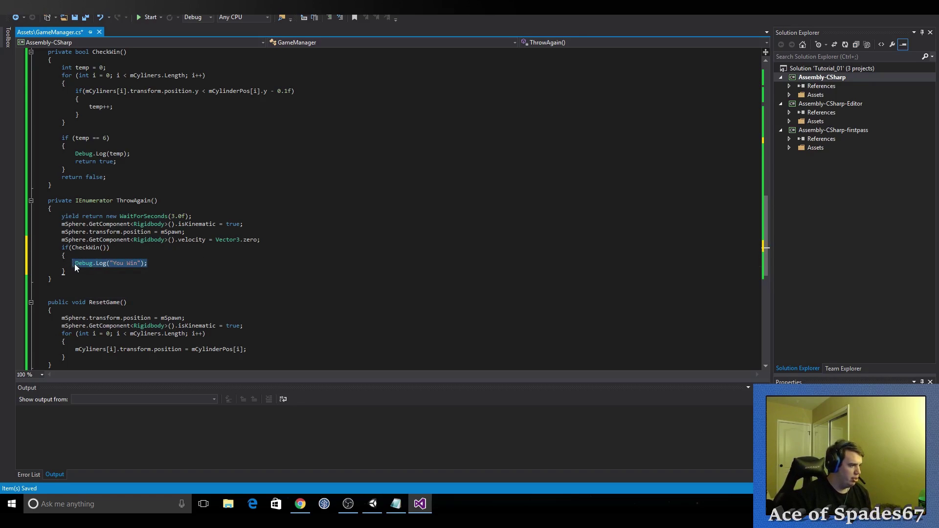
{"action": "key", "text": "End"}
{"action": "key", "text": "shift+Left"}
{"action": "key", "text": "shift+Left"}
{"action": "key", "text": "shift+Left"}
{"action": "key", "text": "shift+Home"}
{"action": "left_click", "coordinate": [72, 274]}
{"action": "key", "text": "Return"}
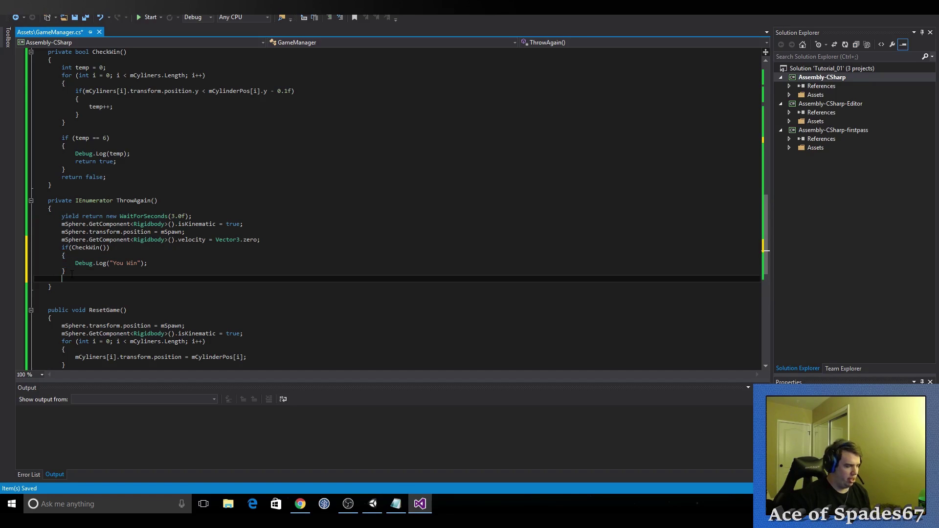
{"action": "key", "text": "ctrl+v"}
{"action": "key", "text": "BackSpace"}
{"action": "key", "text": "BackSpace"}
{"action": "key", "text": "BackSpace"}
{"action": "key", "text": "BackSpace"}
{"action": "key", "text": "BackSpace"}
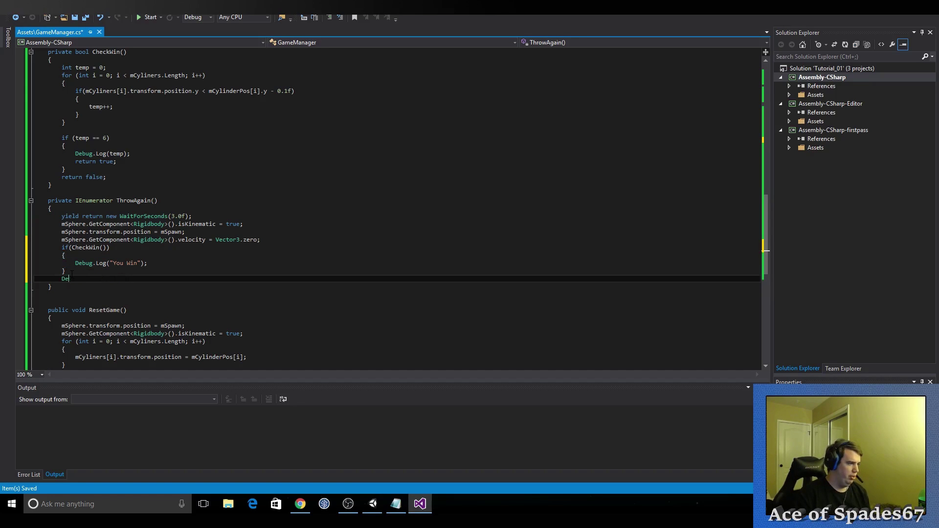
{"action": "key", "text": "BackSpace"}
{"action": "key", "text": "BackSpace"}
{"action": "key", "text": "BackSpace"}
Step: Add an else branch logging "You Lose" and save GameManager.cs
{"action": "type", "text": "el"}
{"action": "key", "text": "Tab"}
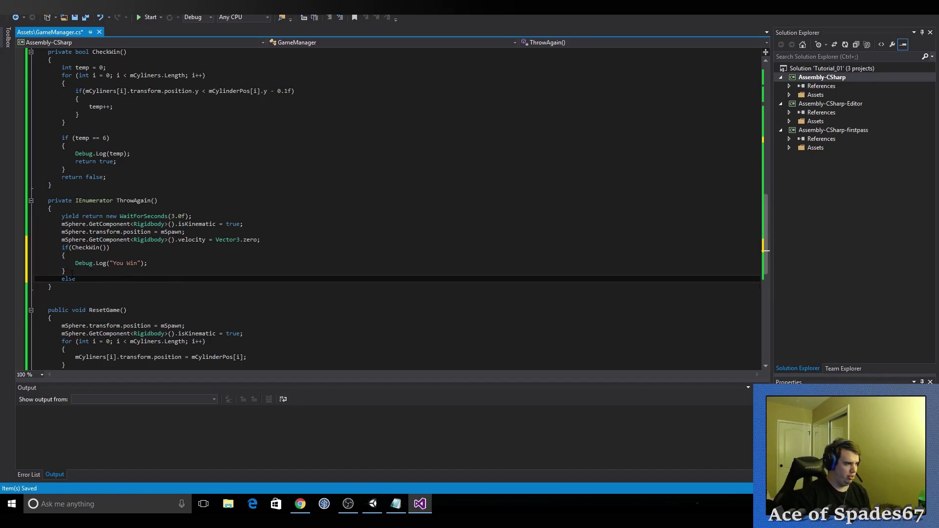
{"action": "key", "text": "Return"}
{"action": "type", "text": "{"}
{"action": "key", "text": "Return"}
{"action": "key", "text": "ctrl+v"}
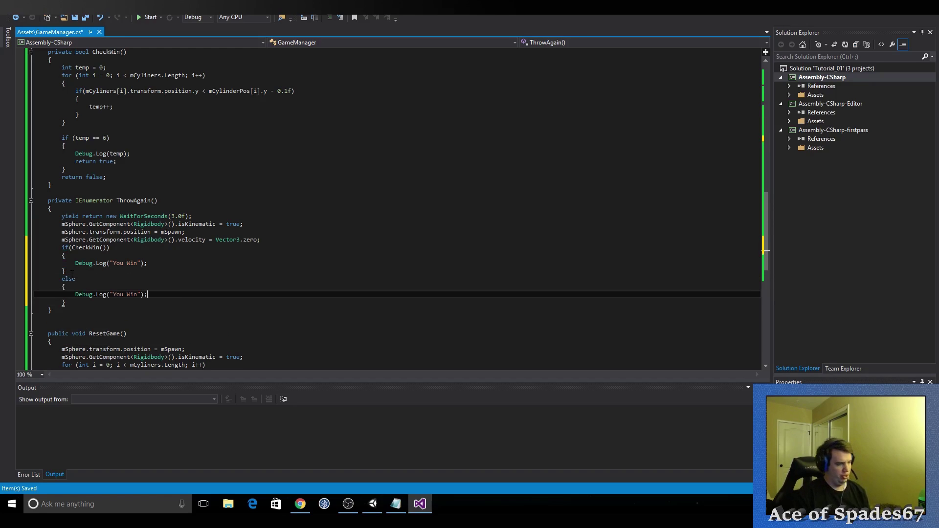
{"action": "key", "text": "Left"}
{"action": "key", "text": "Left"}
{"action": "key", "text": "Left"}
{"action": "key", "text": "BackSpace"}
{"action": "key", "text": "BackSpace"}
{"action": "key", "text": "BackSpace"}
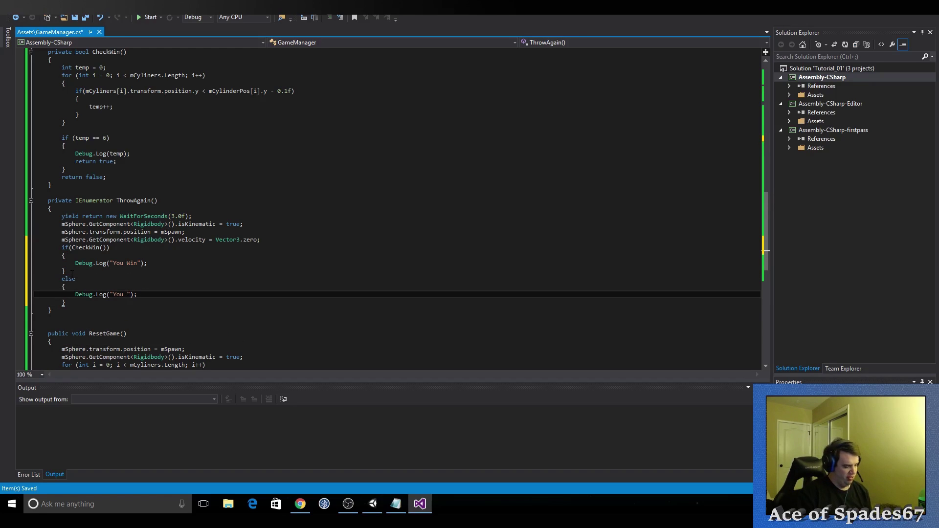
{"action": "type", "text": "Lose"}
{"action": "key", "text": "ctrl+s"}
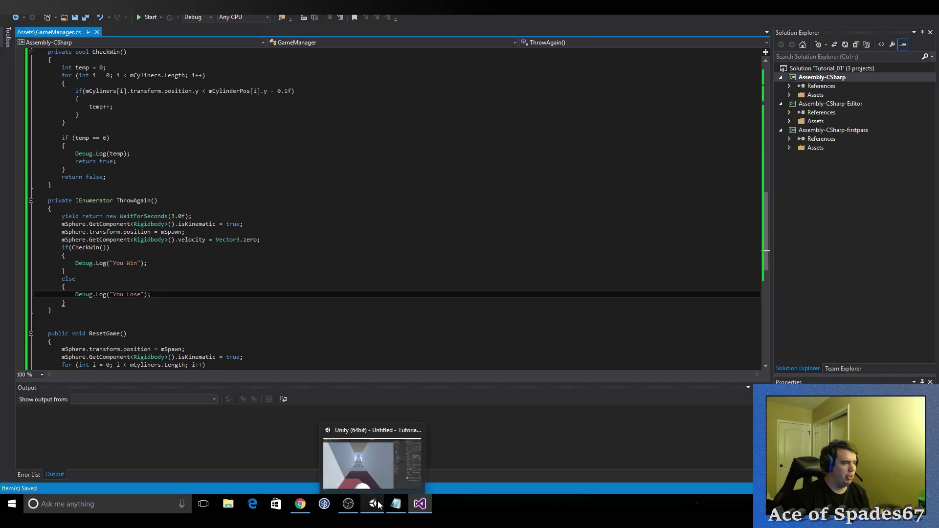
Step: Play-test the game by throwing the ball twice at the cylinders, then stop playing
{"action": "left_click", "coordinate": [379, 504]}
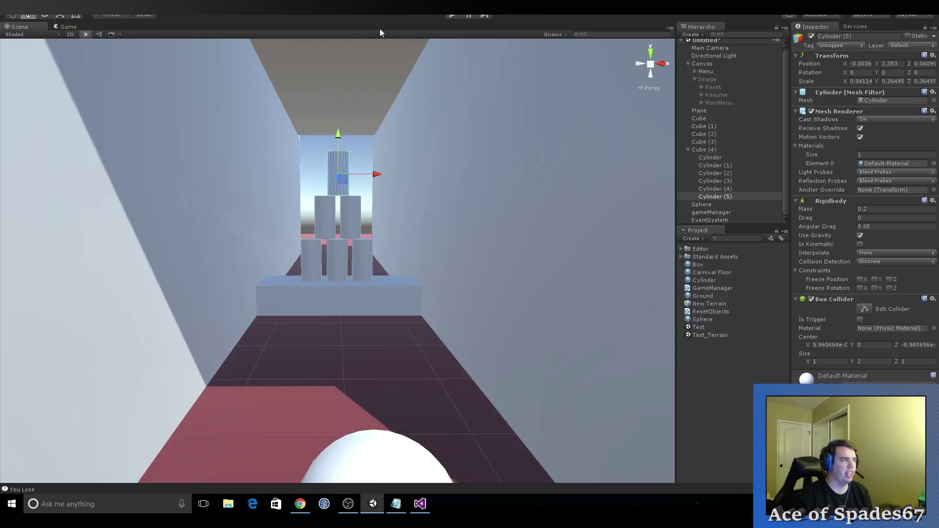
{"action": "left_click", "coordinate": [447, 14]}
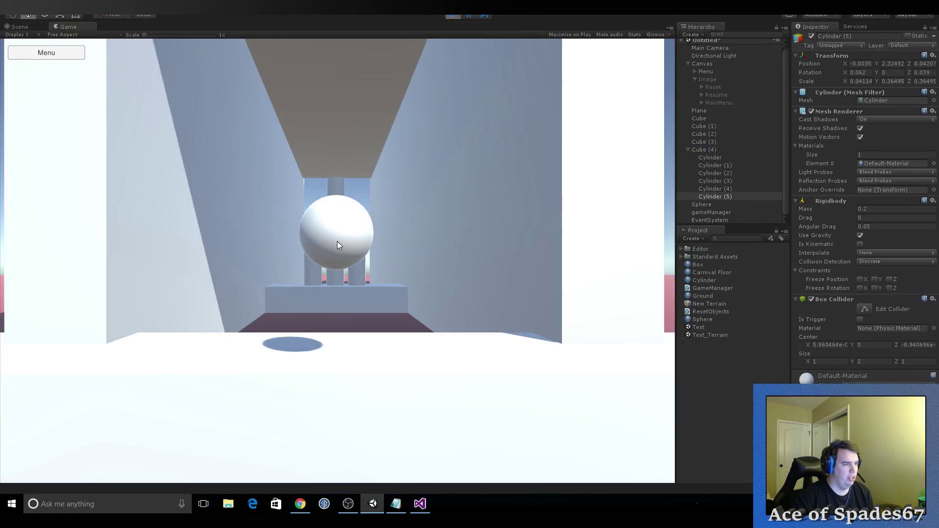
{"action": "left_click", "coordinate": [336, 241]}
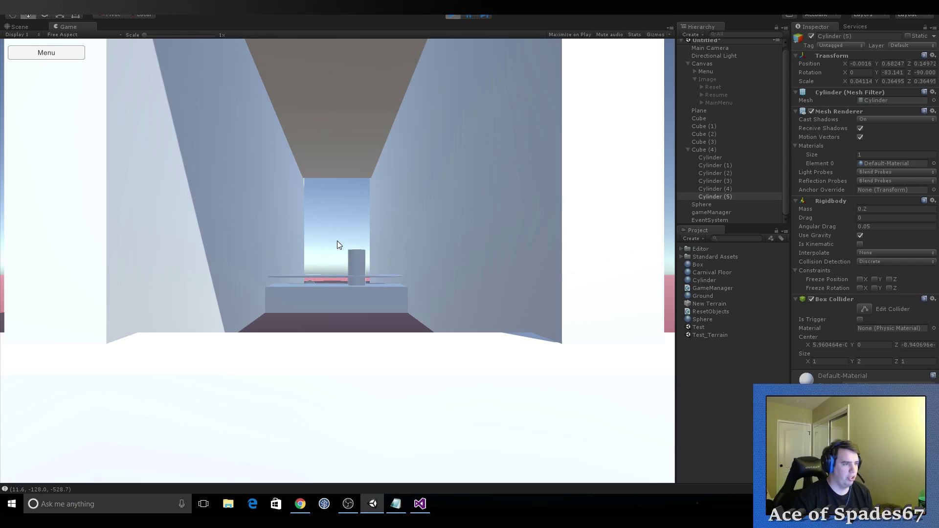
{"action": "left_click", "coordinate": [335, 241]}
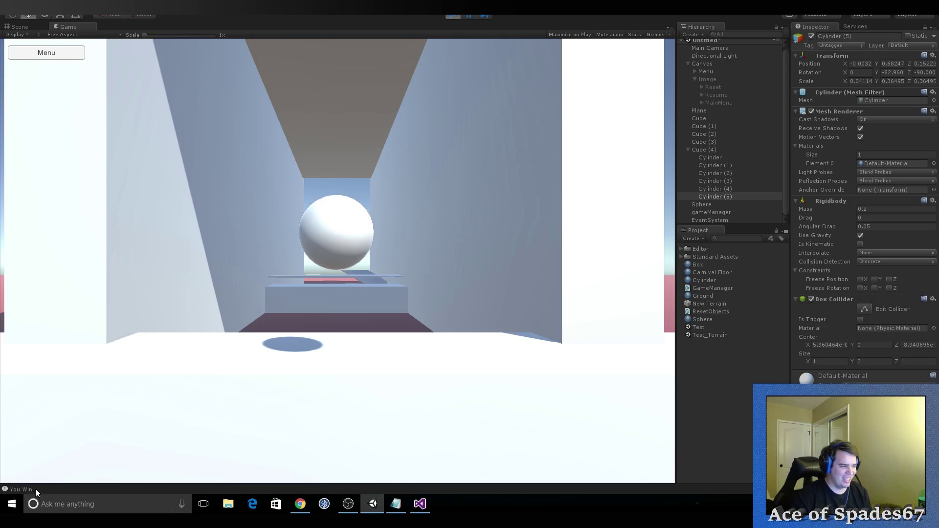
{"action": "left_click", "coordinate": [452, 15]}
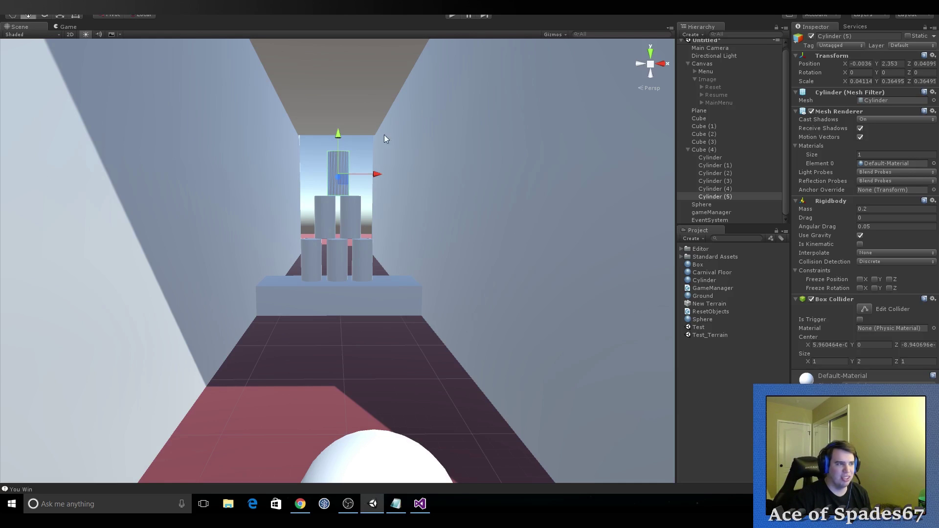
Step: Nudge Cylinder (5)'s Position Y to 2.253, then restore it to 2.353 and deselect it
{"action": "left_click", "coordinate": [898, 64]}
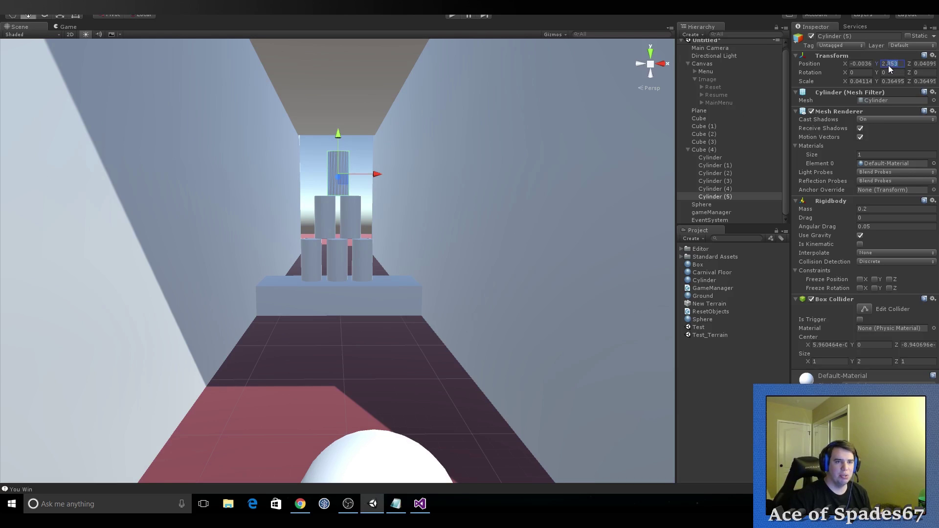
{"action": "left_click", "coordinate": [890, 65]}
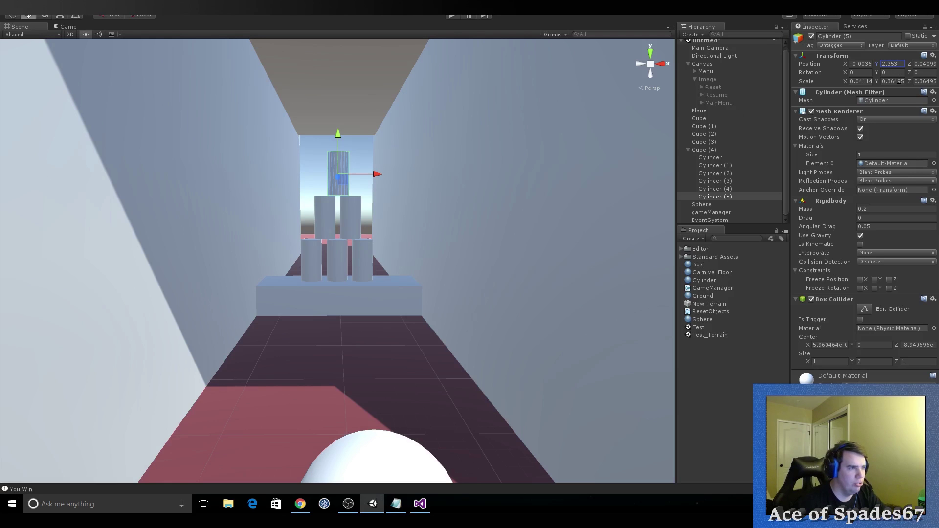
{"action": "key", "text": "BackSpace"}
{"action": "type", "text": "2"}
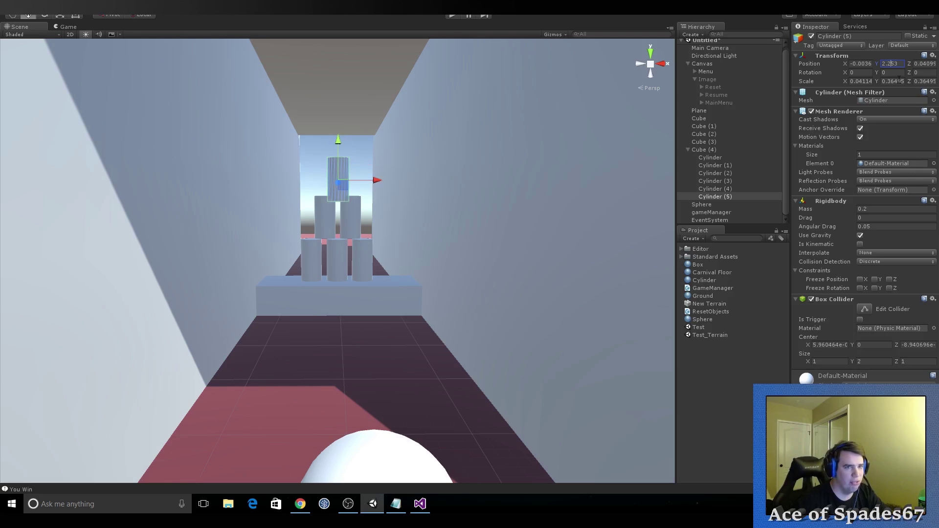
{"action": "key", "text": "BackSpace"}
{"action": "type", "text": "3"}
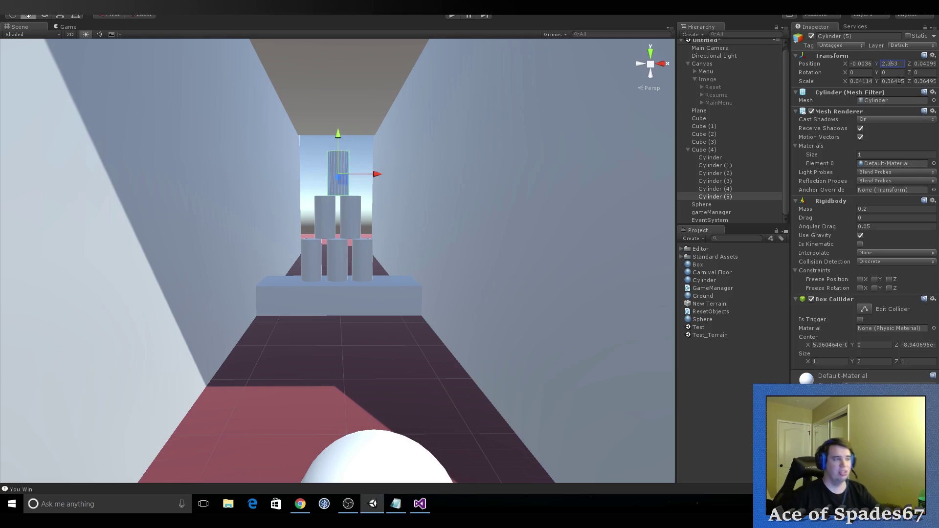
{"action": "left_click", "coordinate": [749, 407]}
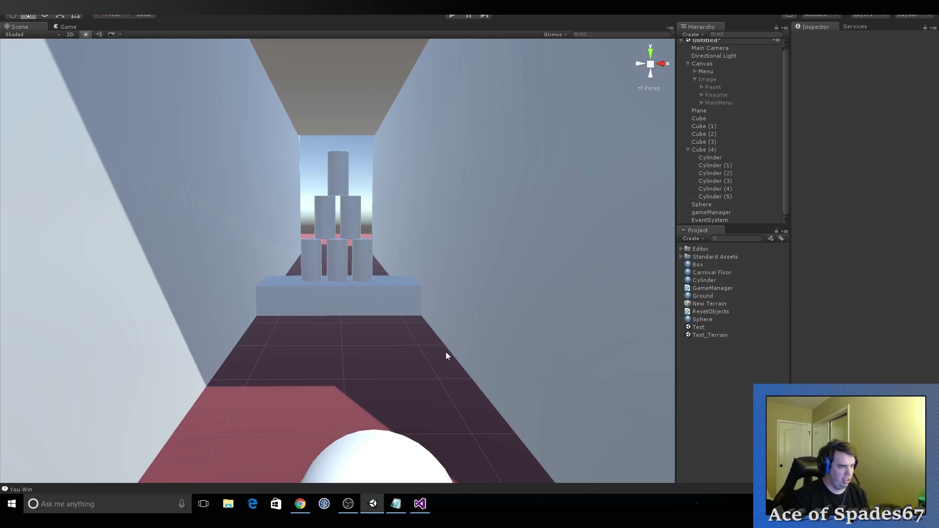
Step: Save the scene as CarnivalGame in Assets, then zoom out to view the whole scene
{"action": "key", "text": "ctrl+s"}
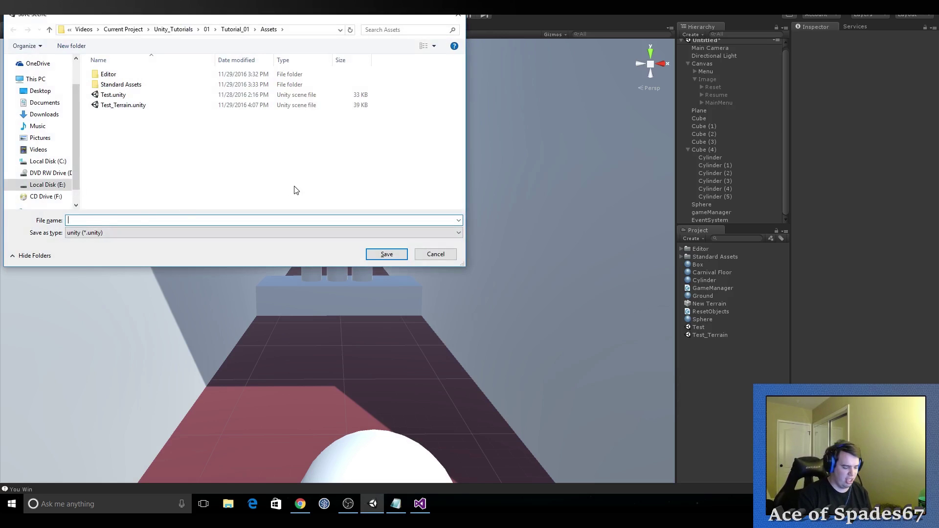
{"action": "type", "text": "Carni"}
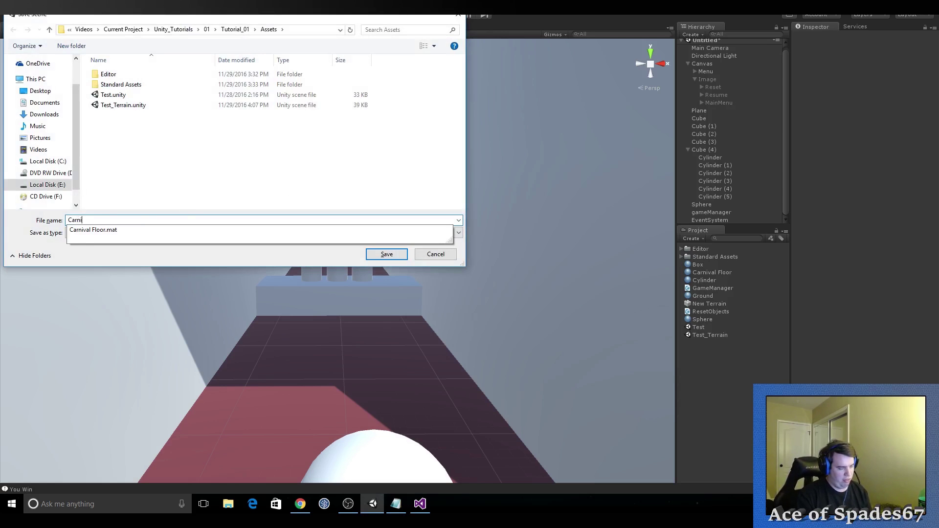
{"action": "type", "text": "valGame"}
{"action": "key", "text": "Return"}
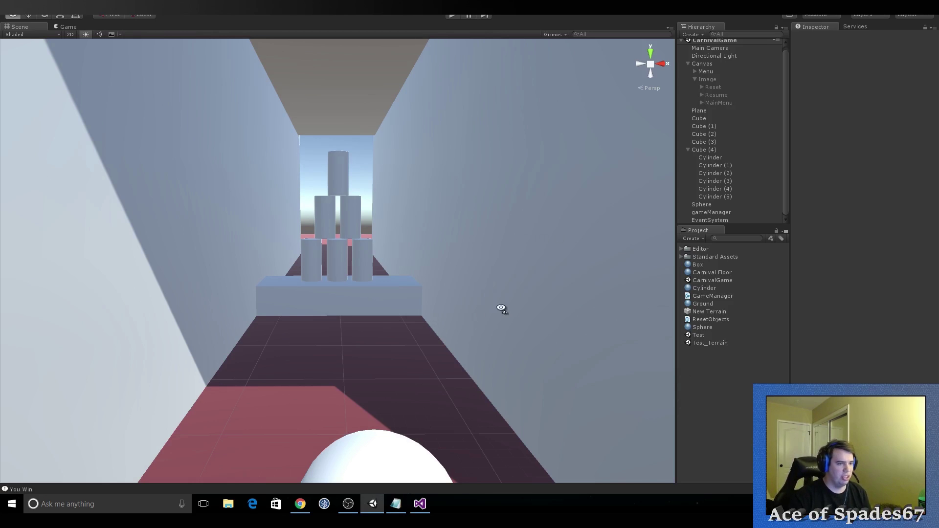
{"action": "scroll", "coordinate": [503, 313], "scroll_direction": "down", "scroll_amount": 5}
{"action": "scroll", "coordinate": [506, 317], "scroll_direction": "down", "scroll_amount": 3}
{"action": "scroll", "coordinate": [503, 317], "scroll_direction": "down", "scroll_amount": 3}
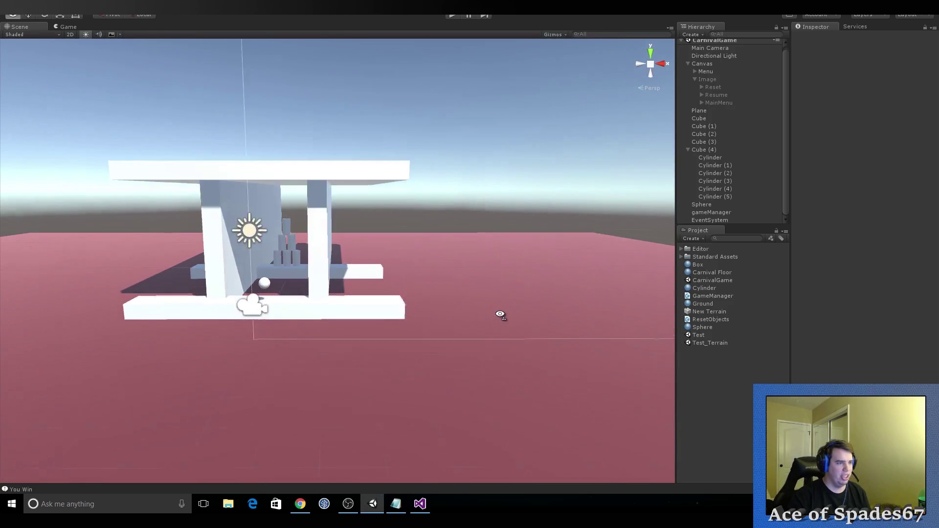
{"action": "scroll", "coordinate": [489, 316], "scroll_direction": "down", "scroll_amount": 2}
{"action": "mouse_move", "coordinate": [488, 315]}
{"action": "left_mouse_down", "text": "alt"}
{"action": "mouse_move", "coordinate": [494, 389]}
{"action": "mouse_move", "coordinate": [473, 324]}
{"action": "mouse_move", "coordinate": [498, 327]}
{"action": "left_mouse_up", "text": "alt"}
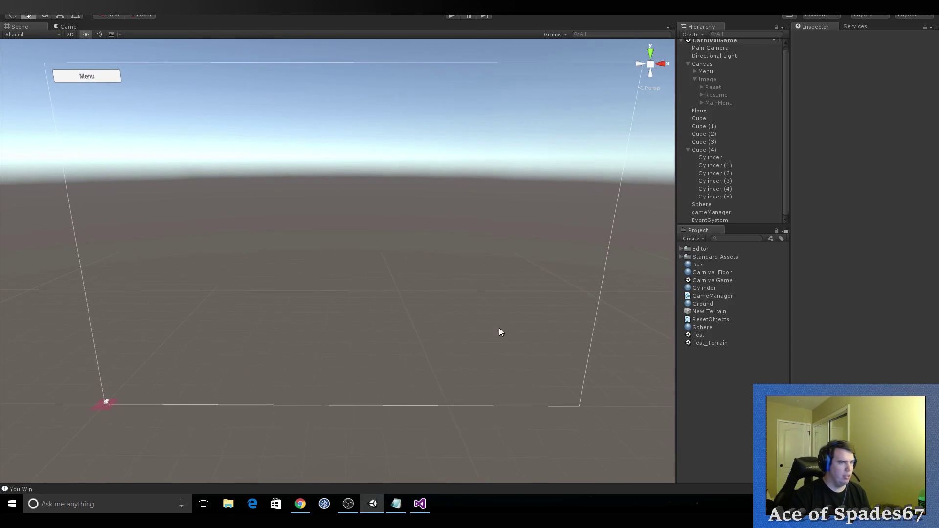
Step: Rename the Canvas's Image object to GameMenu
{"action": "left_click", "coordinate": [686, 152]}
{"action": "left_click", "coordinate": [695, 81]}
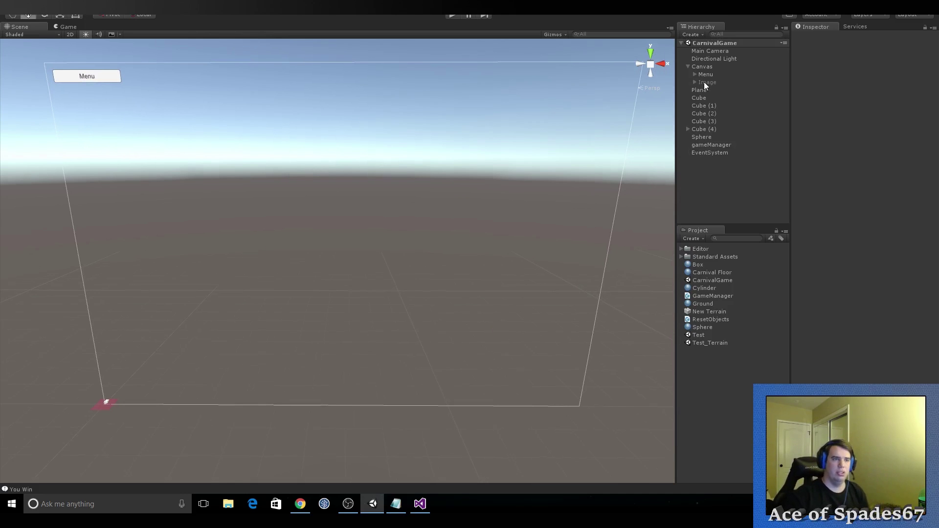
{"action": "left_click", "coordinate": [706, 83]}
{"action": "left_click", "coordinate": [711, 81]}
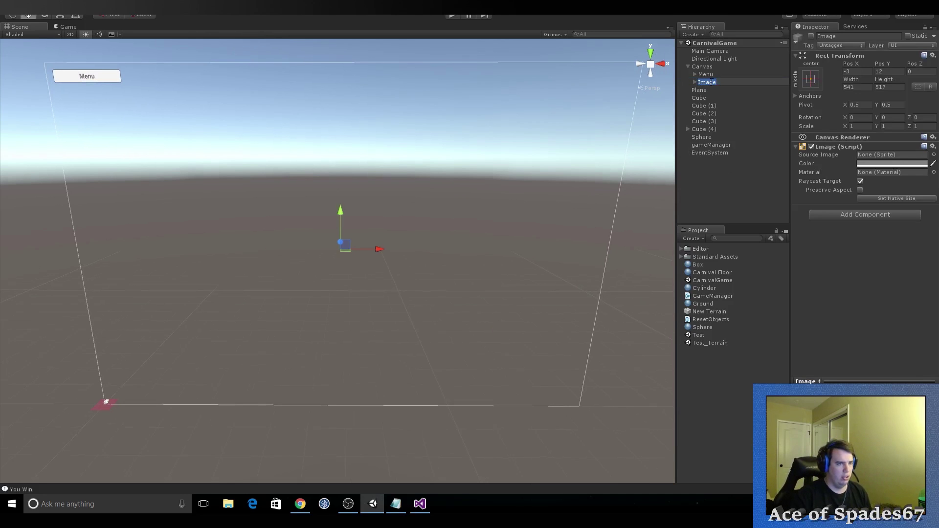
{"action": "type", "text": "GameM"}
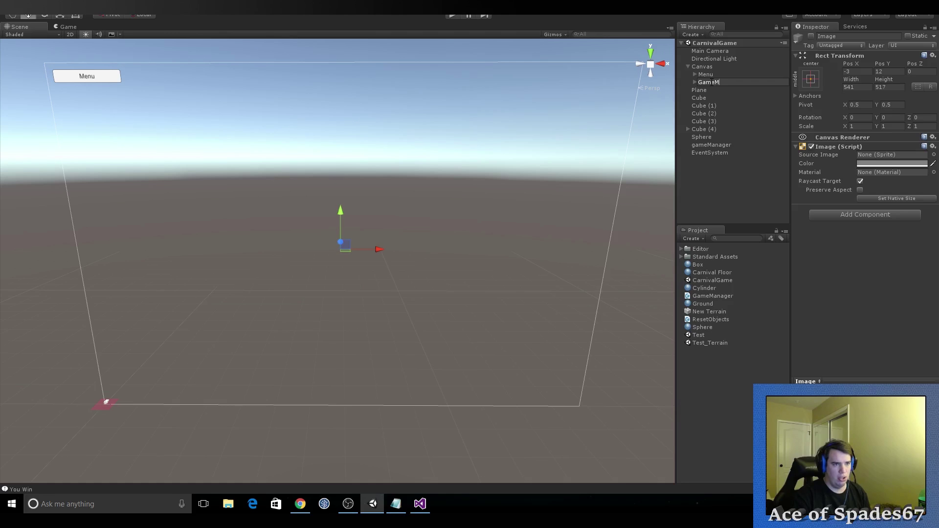
{"action": "type", "text": "enu"}
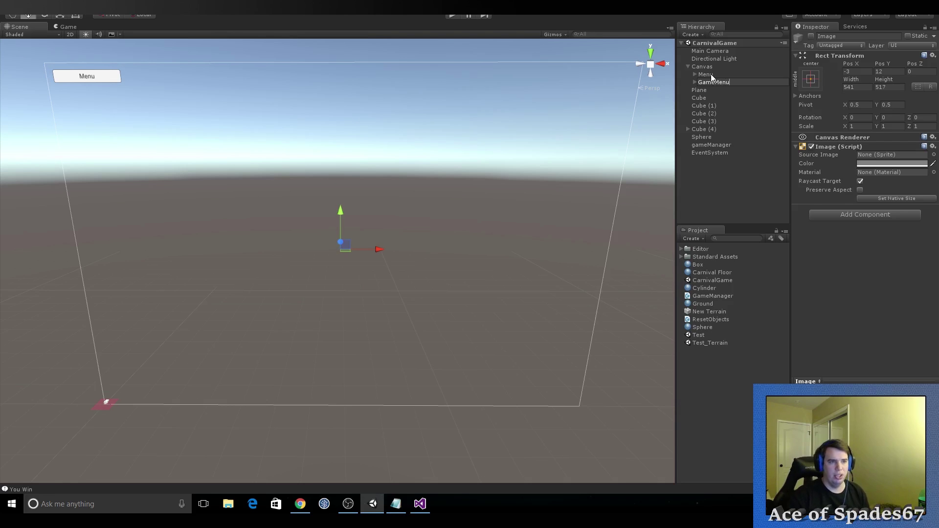
{"action": "left_click", "coordinate": [705, 74]}
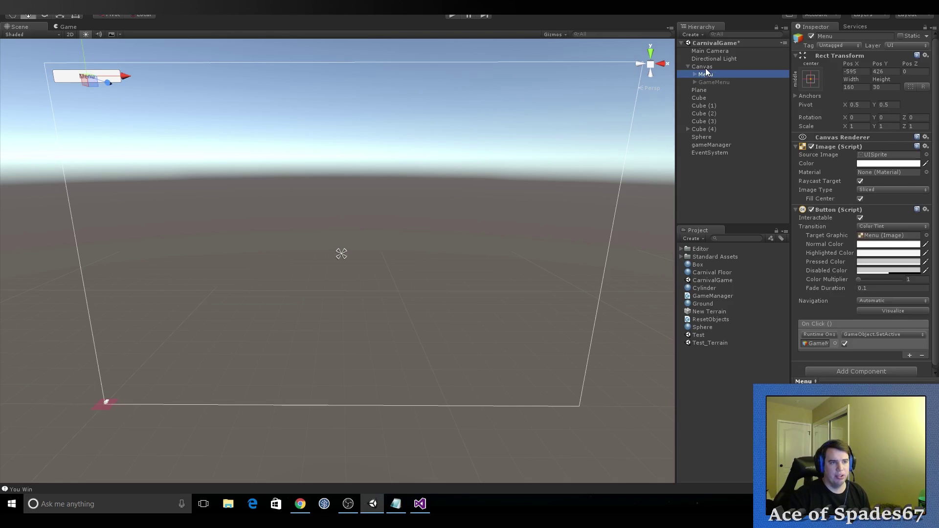
Step: Add a UI Image named WinScreen under Canvas and duplicate it as LossScreen
{"action": "right_click", "coordinate": [704, 67]}
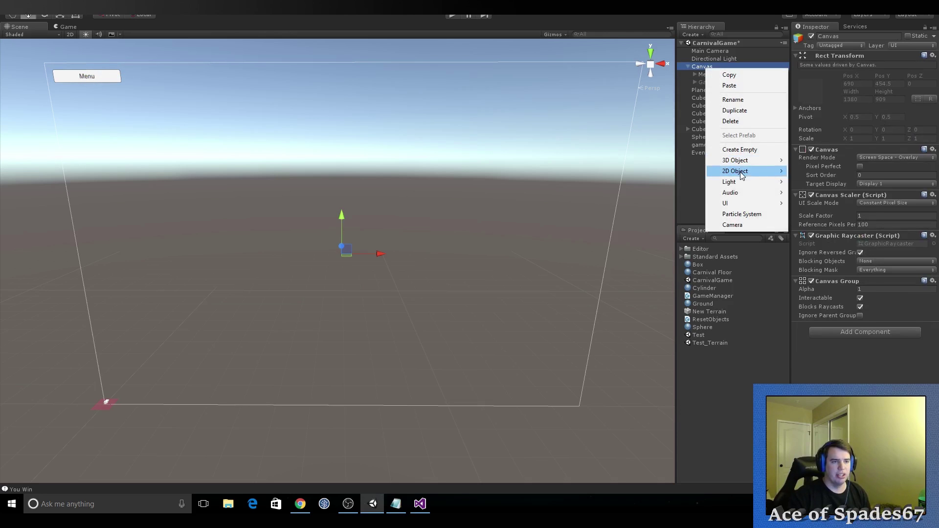
{"action": "mouse_move", "coordinate": [741, 204]}
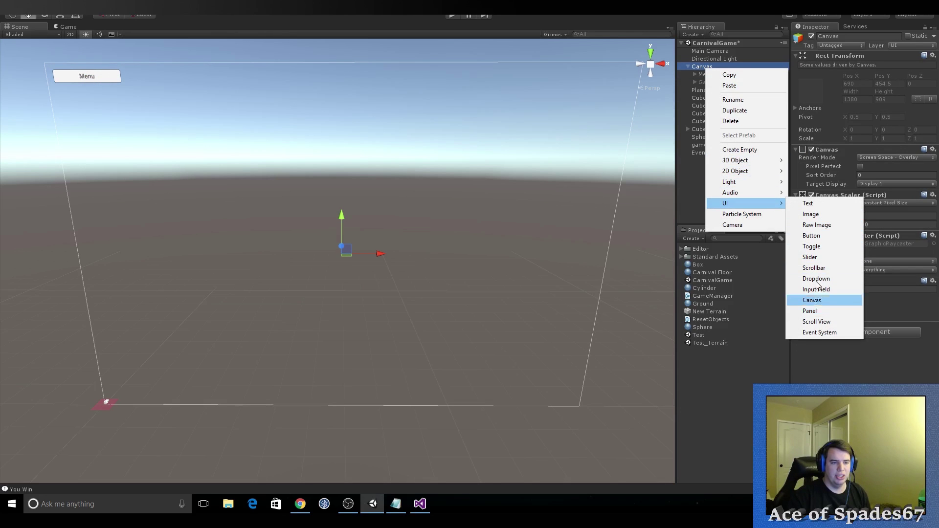
{"action": "left_click", "coordinate": [810, 213]}
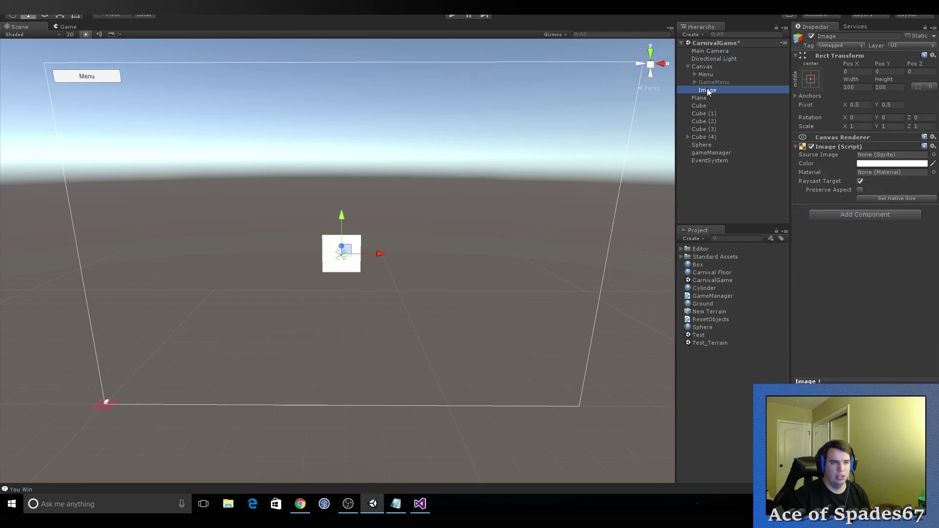
{"action": "left_click", "coordinate": [706, 90]}
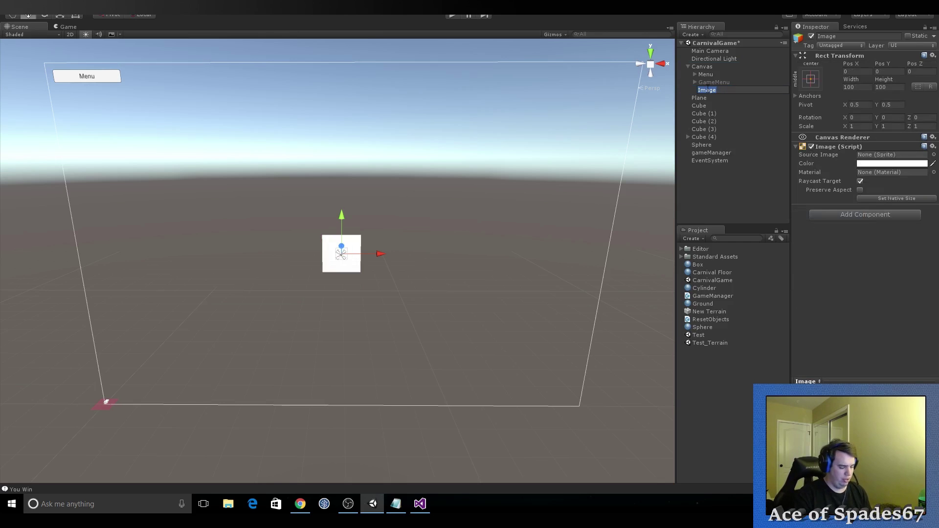
{"action": "type", "text": "WinS"}
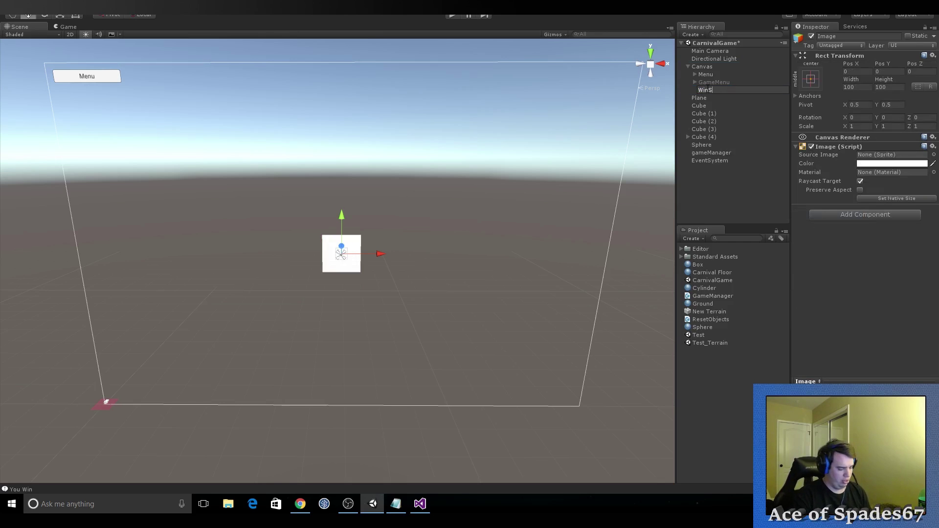
{"action": "type", "text": "c"}
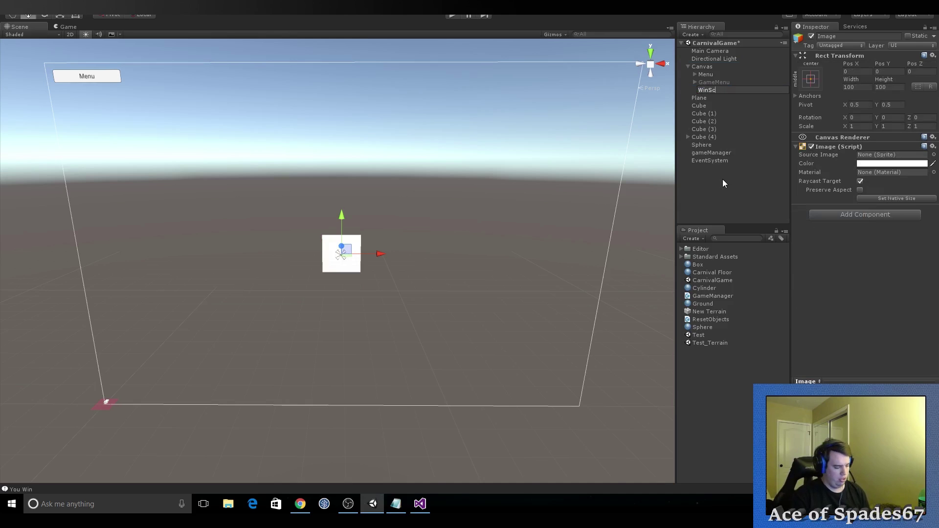
{"action": "type", "text": "reen"}
{"action": "key", "text": "Return"}
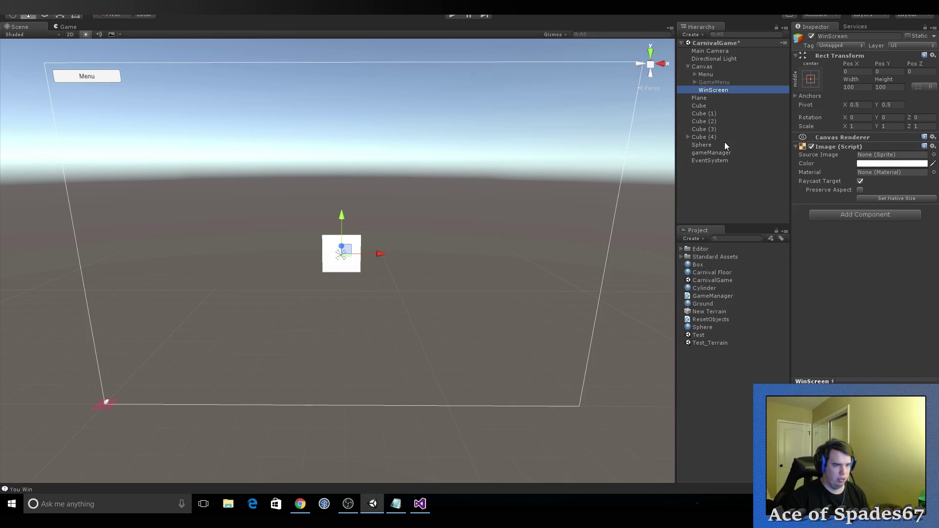
{"action": "key", "text": "ctrl+d"}
{"action": "left_click", "coordinate": [721, 98]}
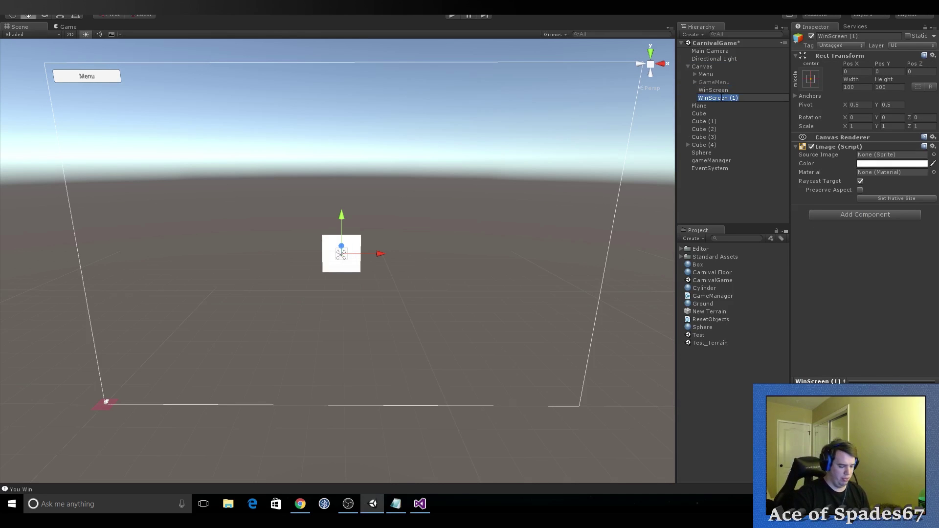
{"action": "type", "text": "LossScreen"}
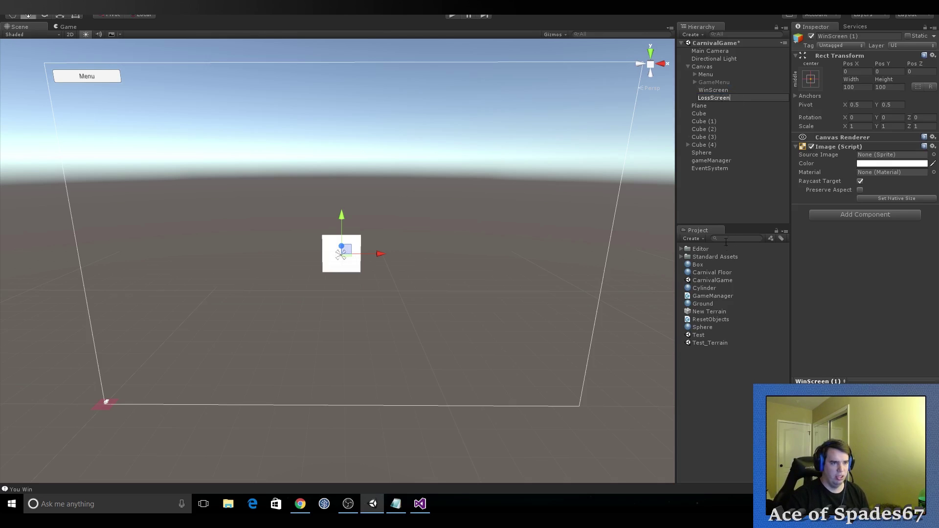
{"action": "key", "text": "Return"}
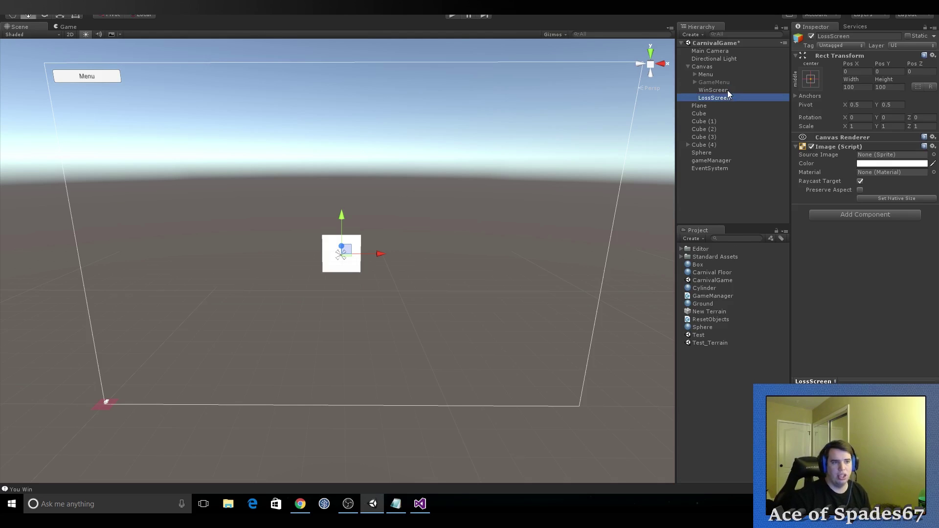
Step: Enlarge both WinScreen and LossScreen to about 581 by 615 with the Rect tool
{"action": "left_click", "coordinate": [727, 91]}
{"action": "left_click", "coordinate": [715, 99], "text": "ctrl"}
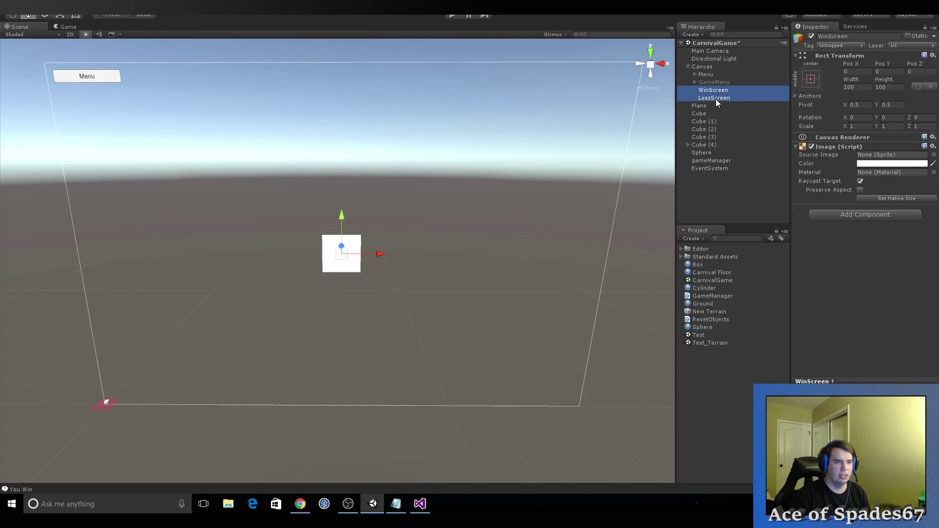
{"action": "key", "text": "t"}
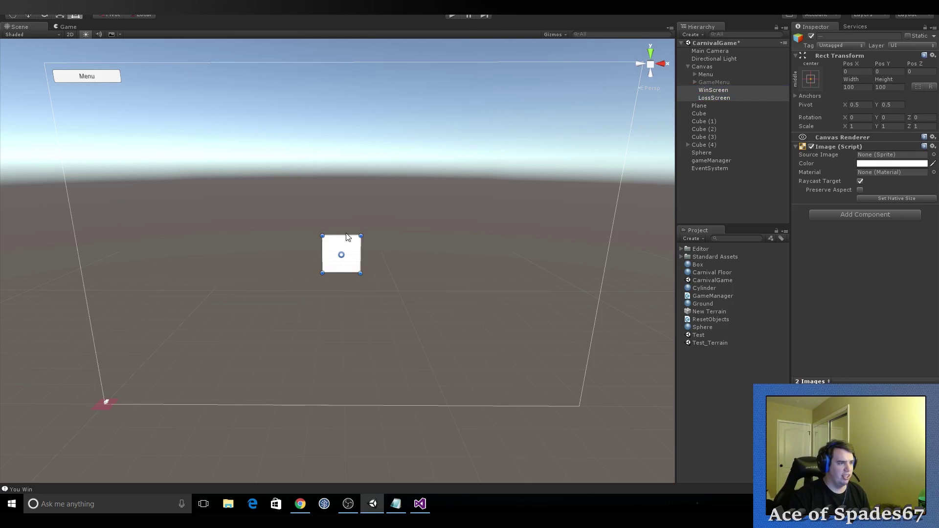
{"action": "left_click_drag", "start_coordinate": [360, 234], "coordinate": [461, 117]}
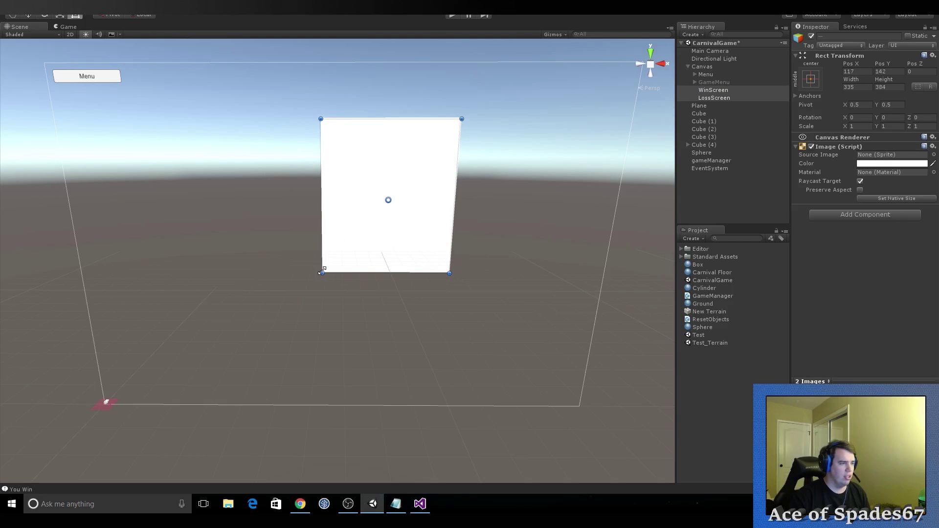
{"action": "left_click_drag", "start_coordinate": [322, 272], "coordinate": [235, 350]}
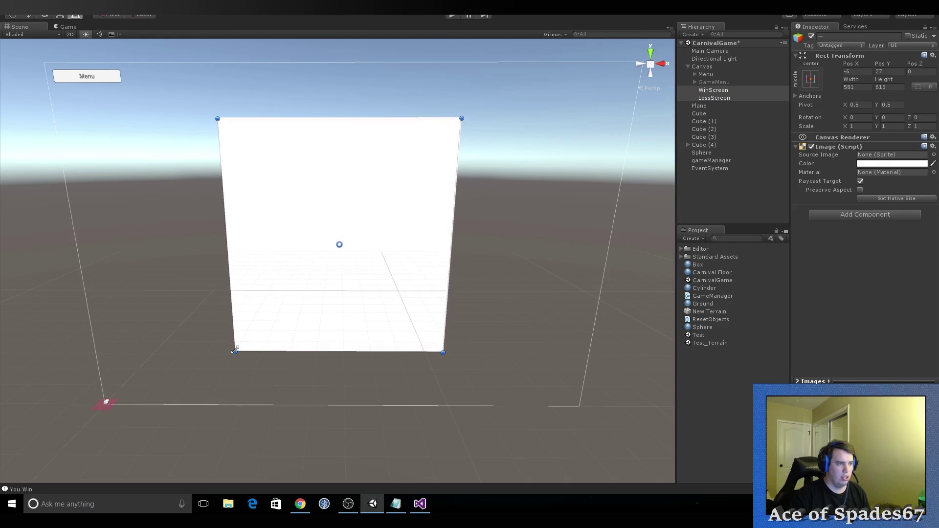
{"action": "left_click", "coordinate": [721, 91]}
Step: Add a UI Button under WinScreen and name it Continue
{"action": "right_click", "coordinate": [721, 91]}
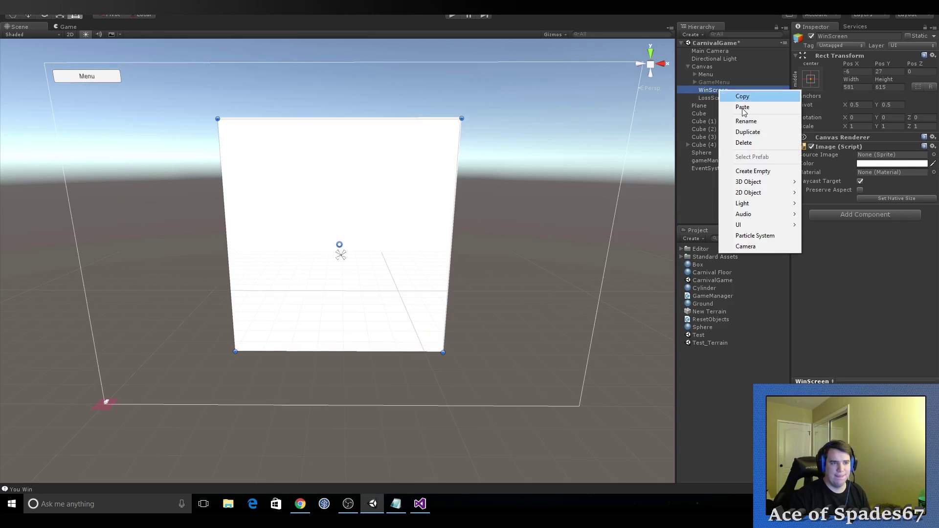
{"action": "mouse_move", "coordinate": [759, 226]}
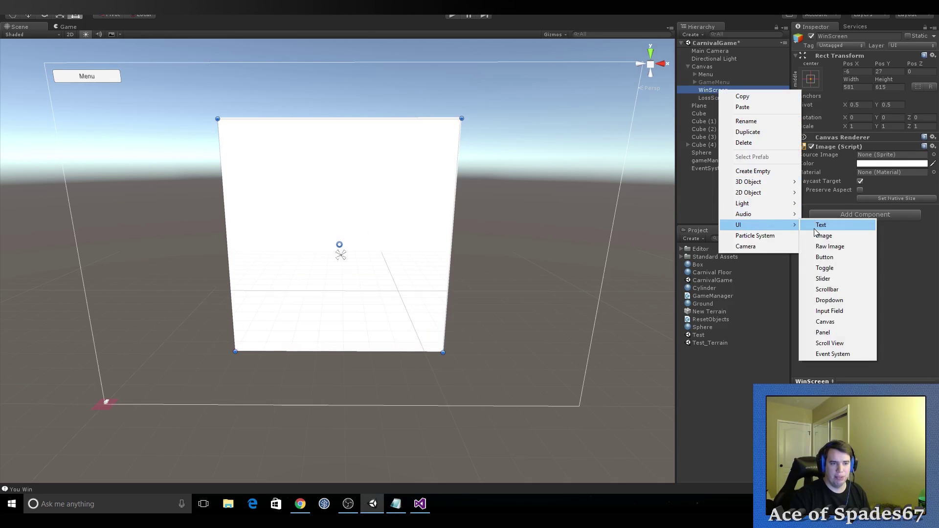
{"action": "left_click", "coordinate": [833, 259]}
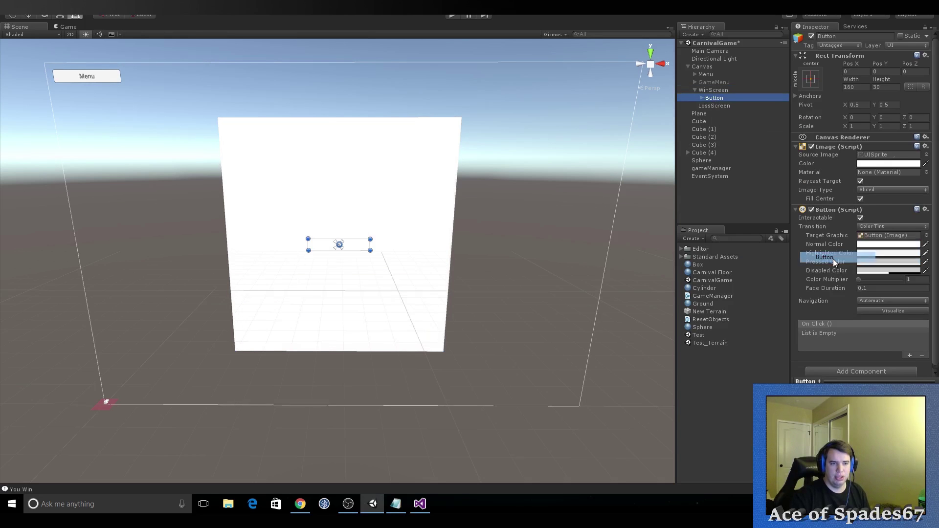
{"action": "left_click", "coordinate": [723, 98]}
{"action": "type", "text": "Contiune"}
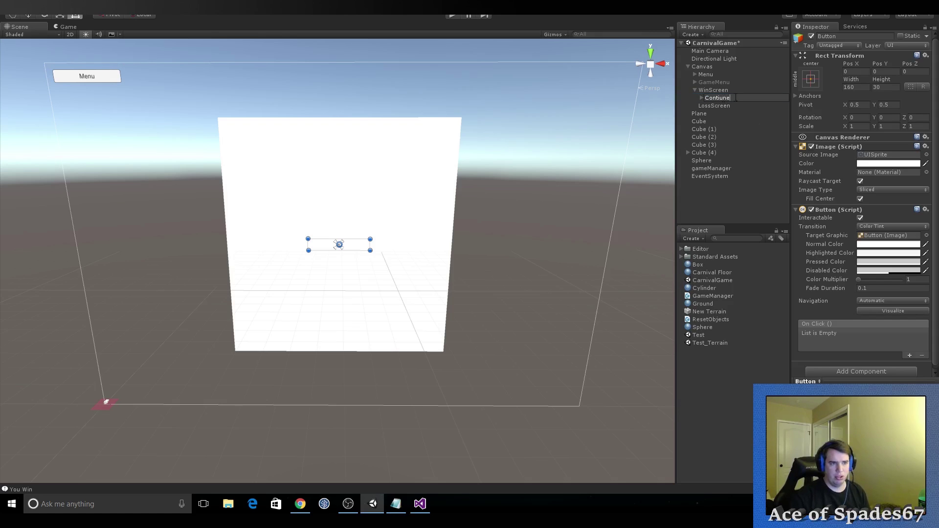
{"action": "key", "text": "BackSpace"}
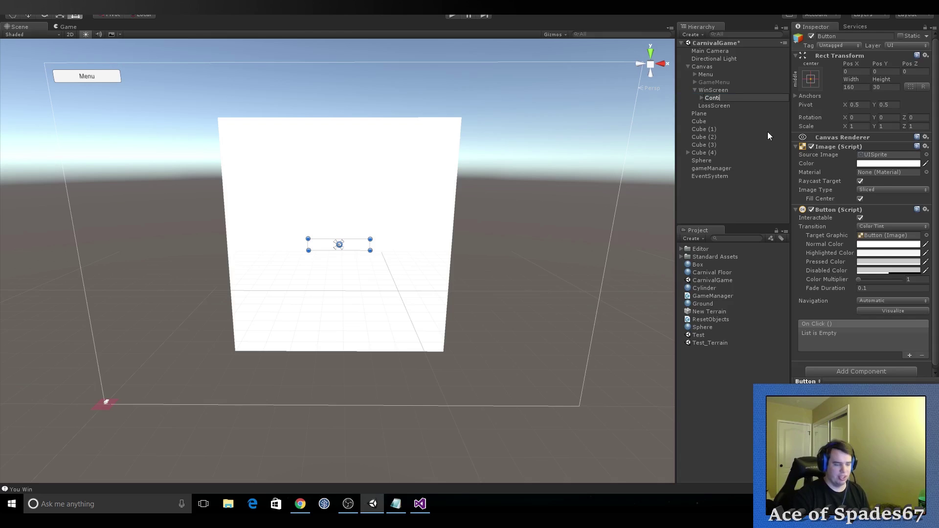
{"action": "type", "text": "nue"}
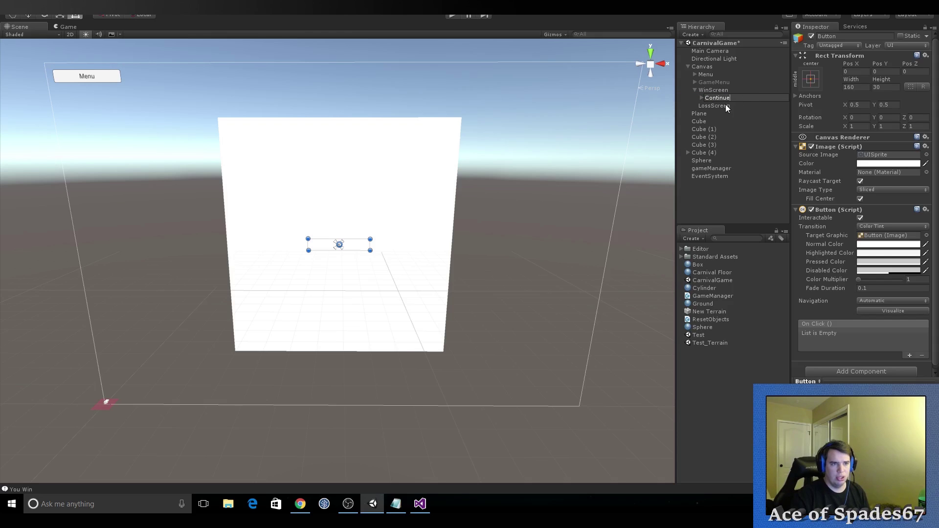
{"action": "key", "text": "Return"}
Step: Change the Continue button's label text to Continue
{"action": "left_click", "coordinate": [702, 97]}
{"action": "left_click", "coordinate": [718, 106]}
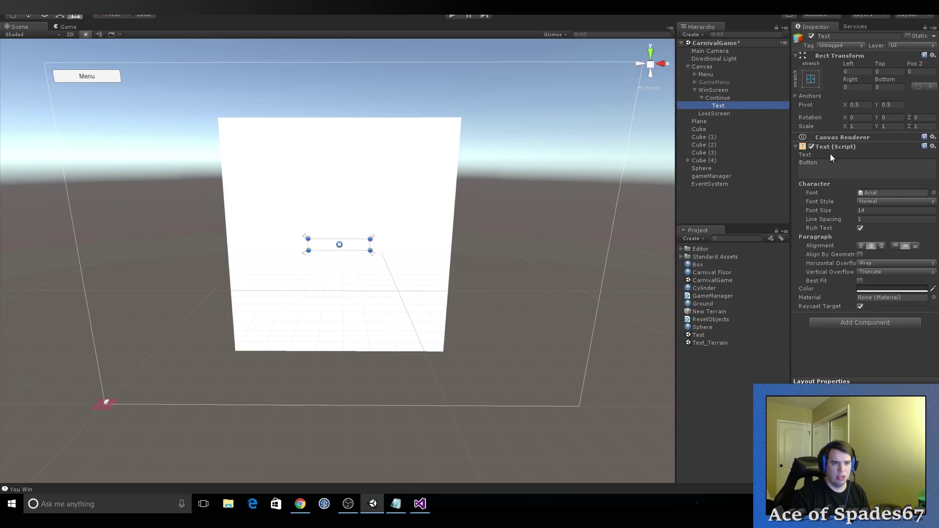
{"action": "left_click", "coordinate": [831, 163]}
{"action": "type", "text": "Cont"}
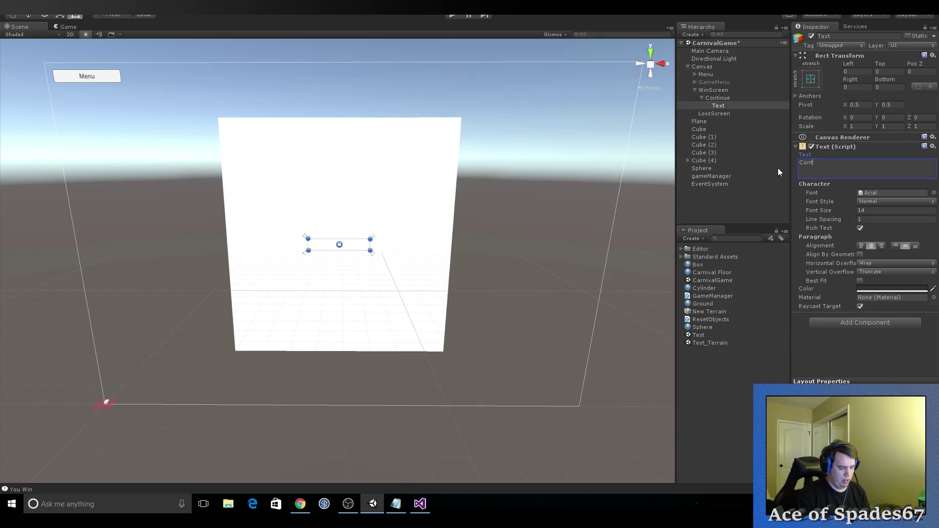
{"action": "type", "text": "inue"}
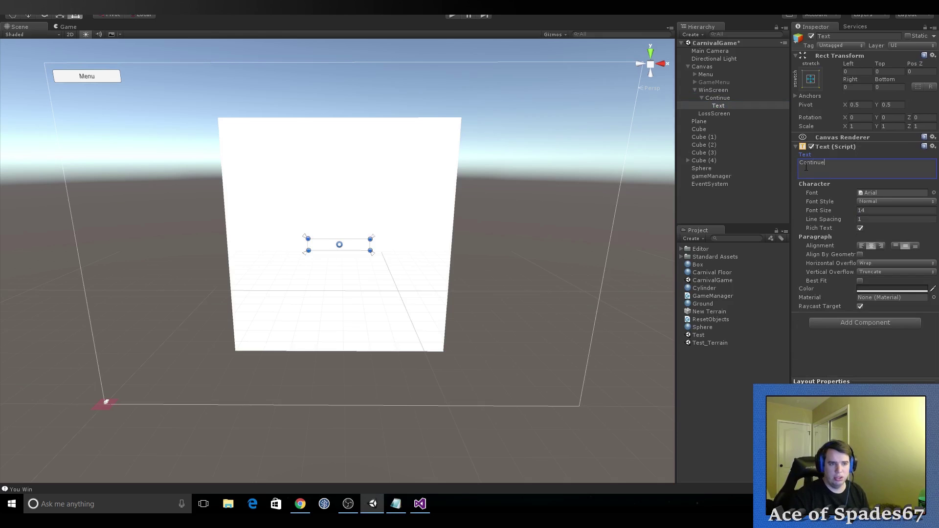
{"action": "double_click", "coordinate": [807, 164]}
{"action": "left_click", "coordinate": [703, 98]}
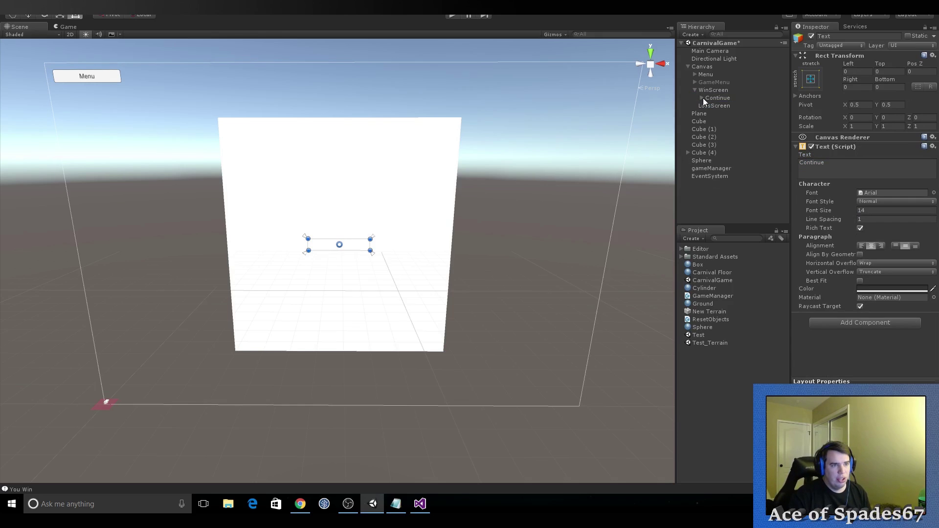
Step: Create a second Continue button under LossScreen and select both buttons
{"action": "right_click", "coordinate": [704, 104]}
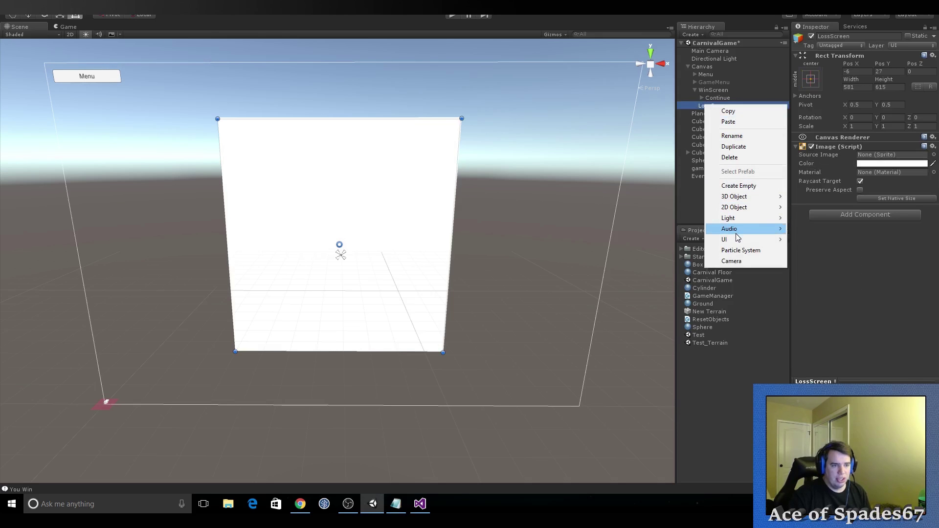
{"action": "mouse_move", "coordinate": [736, 240]}
{"action": "left_click", "coordinate": [728, 122]}
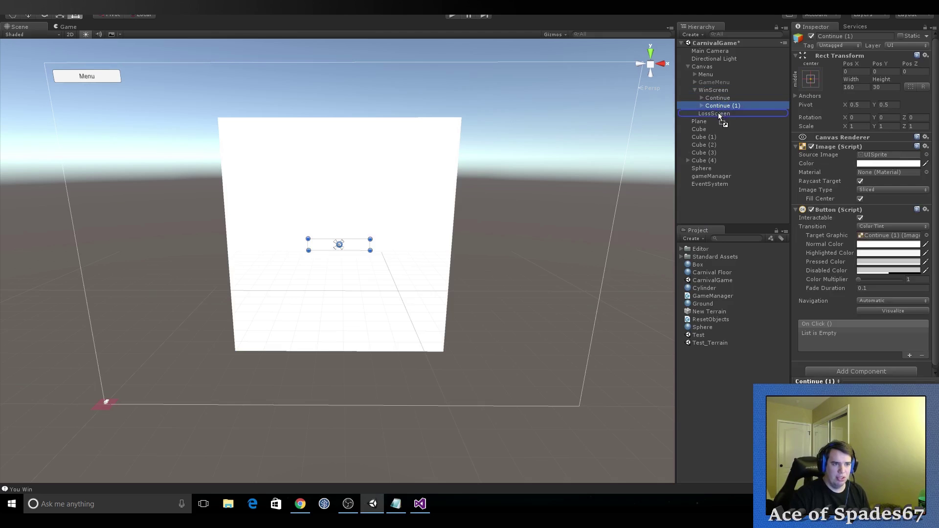
{"action": "left_click_drag", "start_coordinate": [719, 103], "coordinate": [718, 113]}
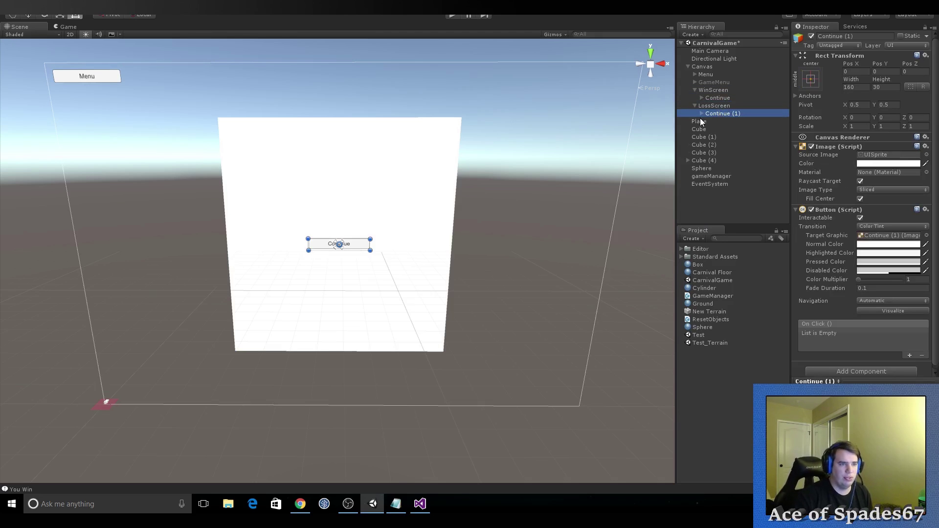
{"action": "left_click", "coordinate": [711, 98]}
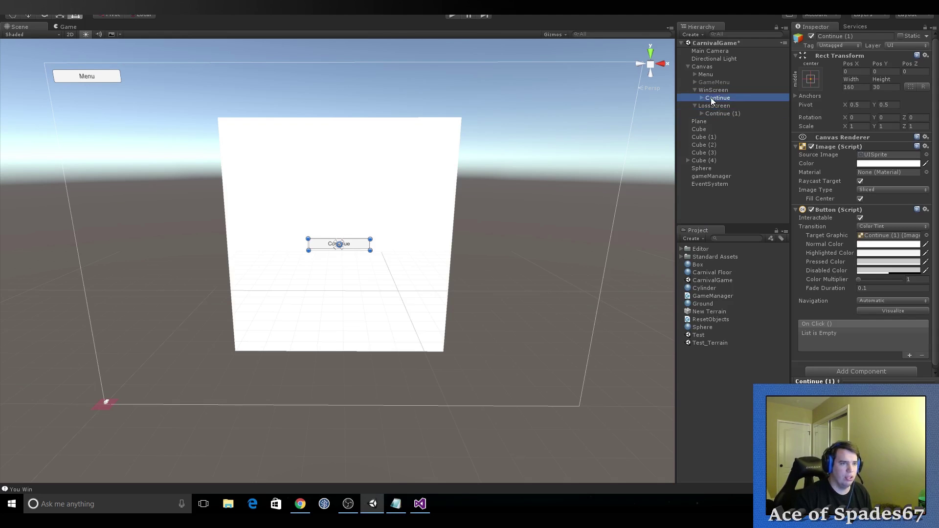
{"action": "left_click", "coordinate": [716, 113], "text": "ctrl"}
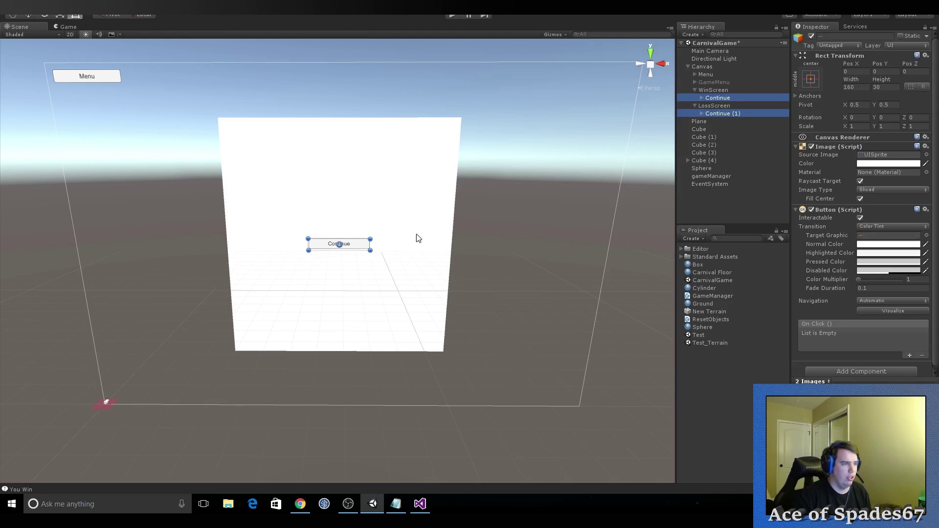
Step: Move both Continue buttons to the panel bottom and add an On Click calling GameManager.ResetGame
{"action": "left_click_drag", "start_coordinate": [360, 247], "coordinate": [356, 338]}
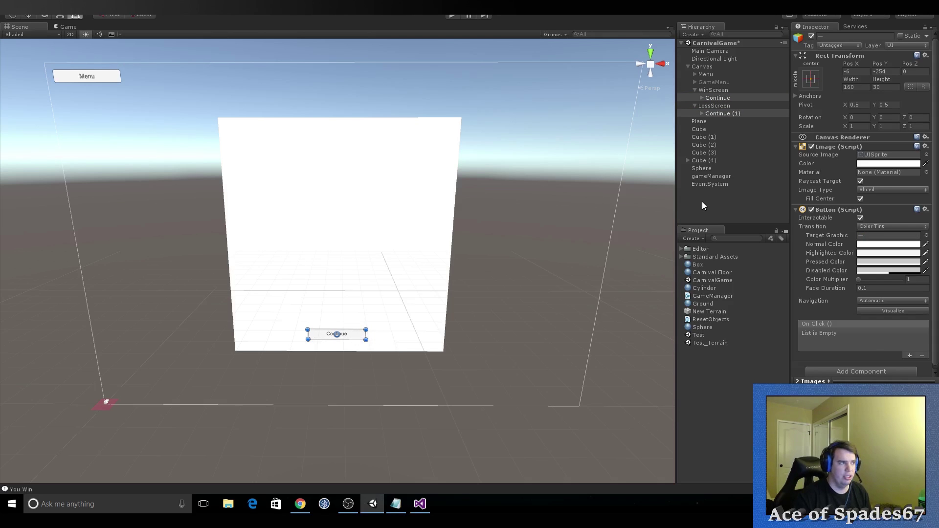
{"action": "left_click", "coordinate": [909, 356]}
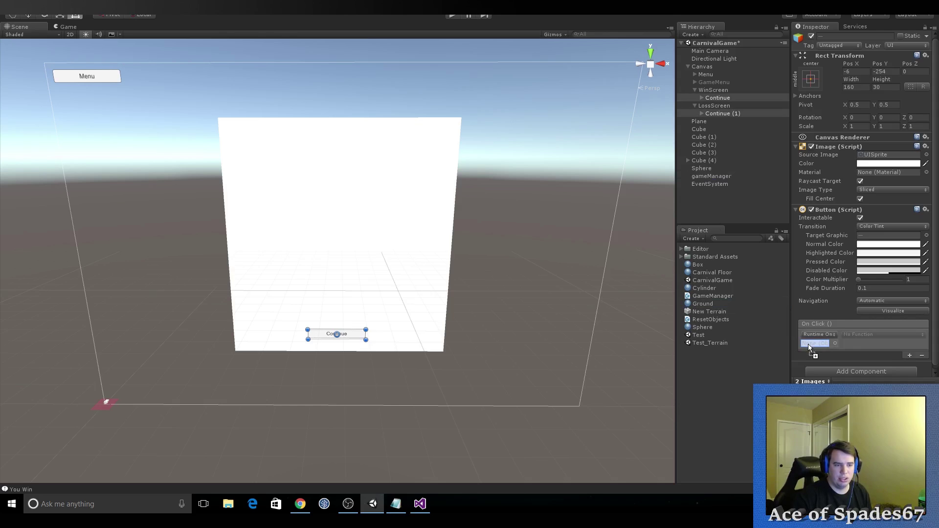
{"action": "left_click_drag", "start_coordinate": [710, 176], "coordinate": [808, 343]}
{"action": "left_click", "coordinate": [854, 335]}
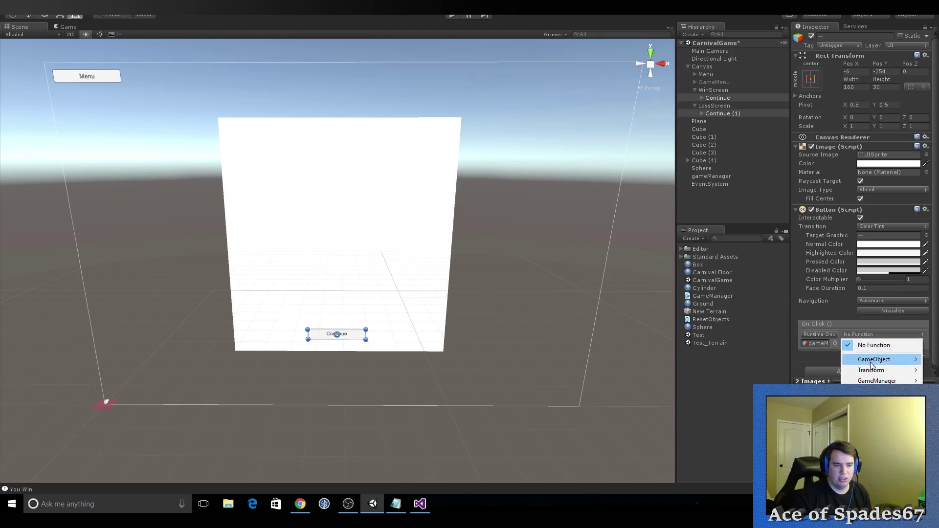
{"action": "mouse_move", "coordinate": [875, 380]}
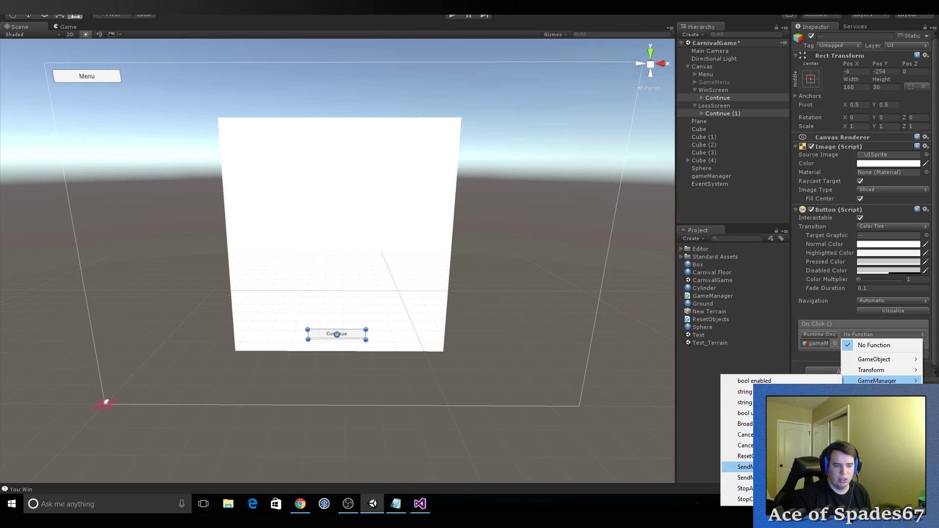
{"action": "left_click", "coordinate": [782, 455]}
Step: Give Continue (1) a second On Click action calling SetActive on LossScreen
{"action": "left_click", "coordinate": [908, 355]}
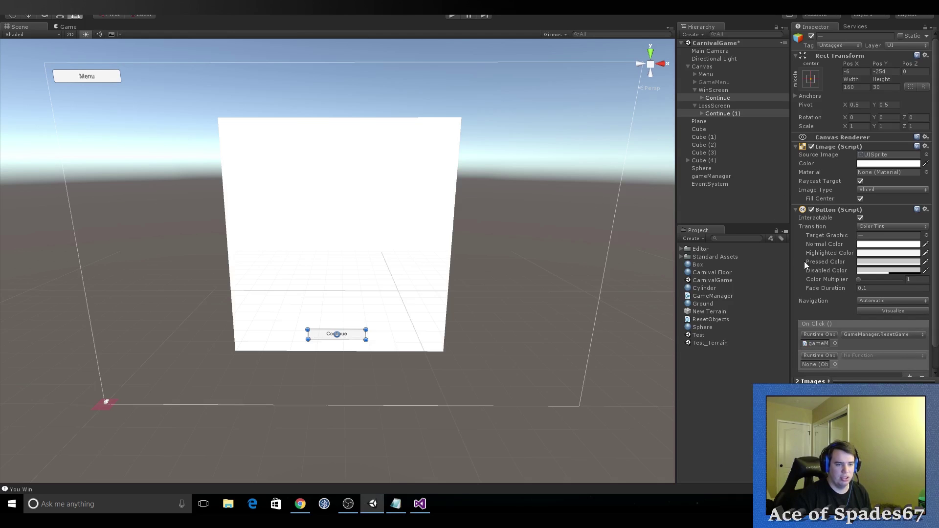
{"action": "left_click", "coordinate": [718, 115]}
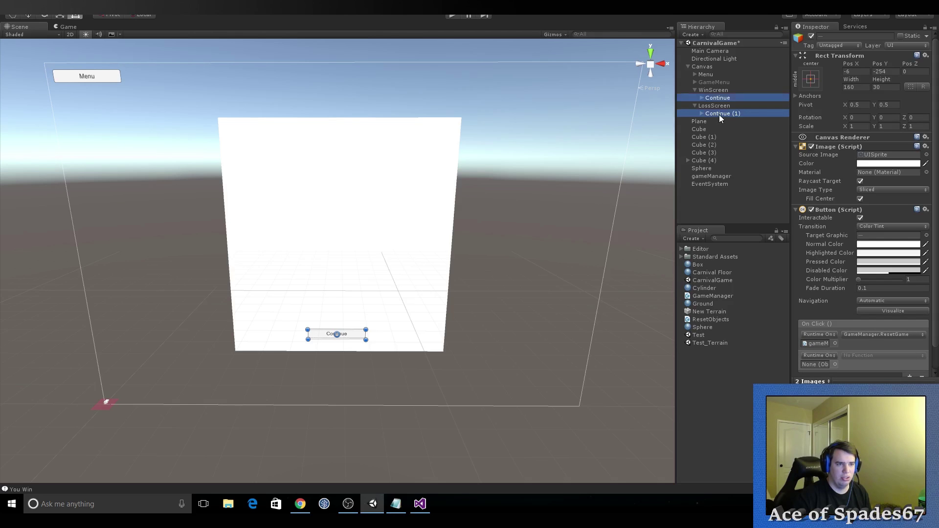
{"action": "left_click_drag", "start_coordinate": [719, 115], "coordinate": [822, 365]}
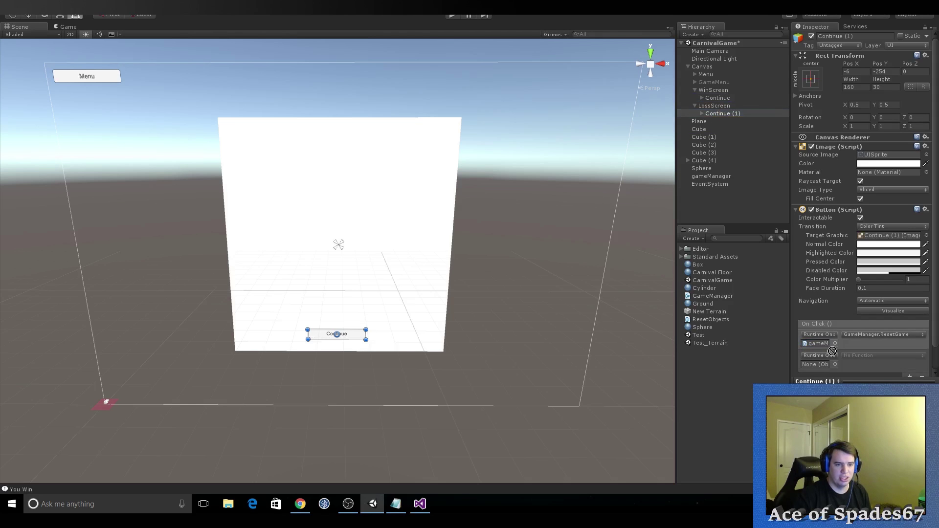
{"action": "left_click", "coordinate": [856, 356]}
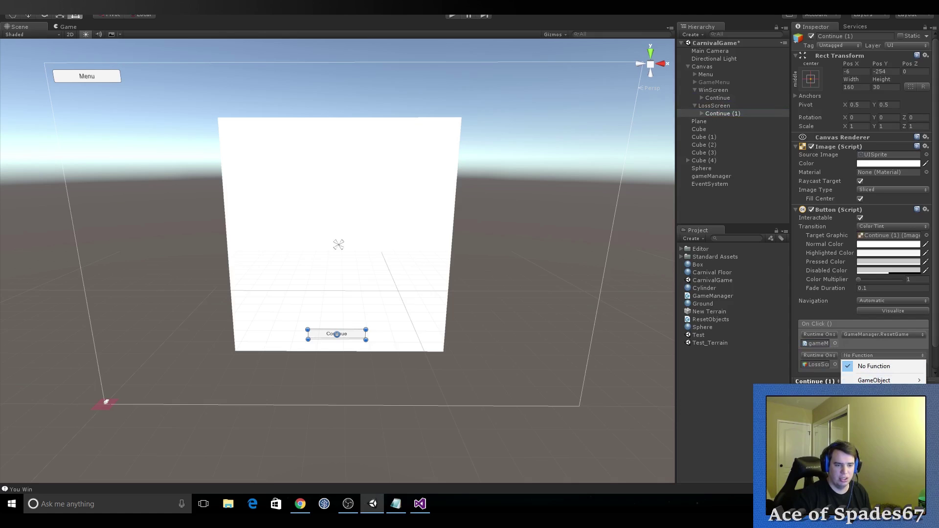
{"action": "mouse_move", "coordinate": [875, 380]}
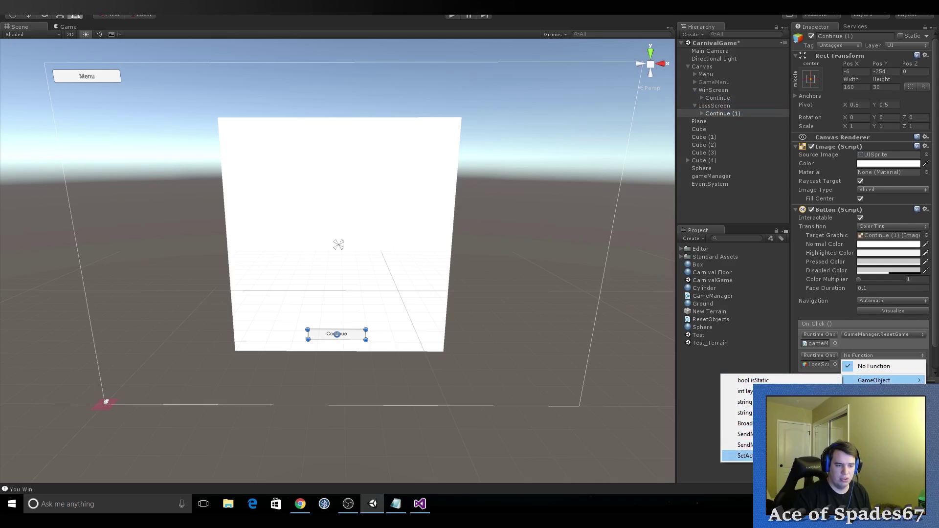
{"action": "left_click", "coordinate": [748, 455]}
Step: Set WinScreen's Continue second On Click to GameObject.SetActive on WinScreen, left unticked
{"action": "left_click", "coordinate": [713, 99]}
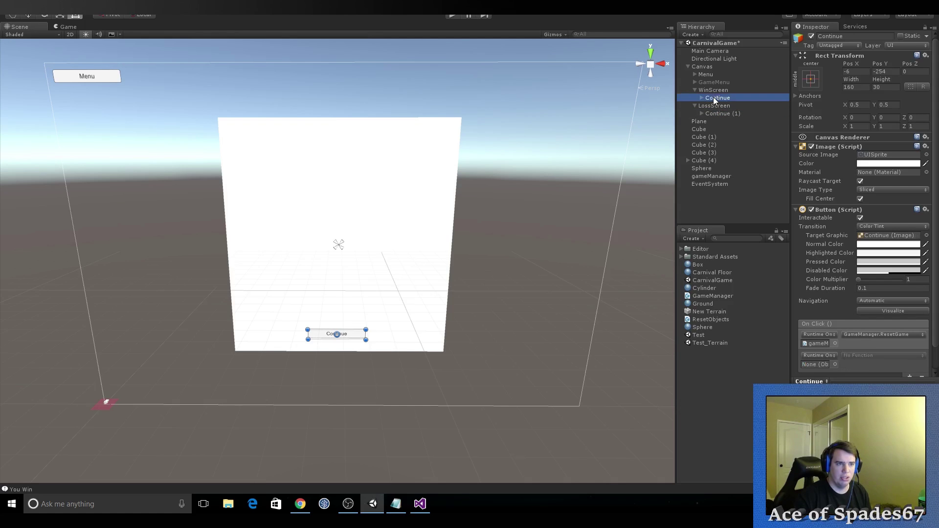
{"action": "left_click_drag", "start_coordinate": [724, 94], "coordinate": [811, 364]}
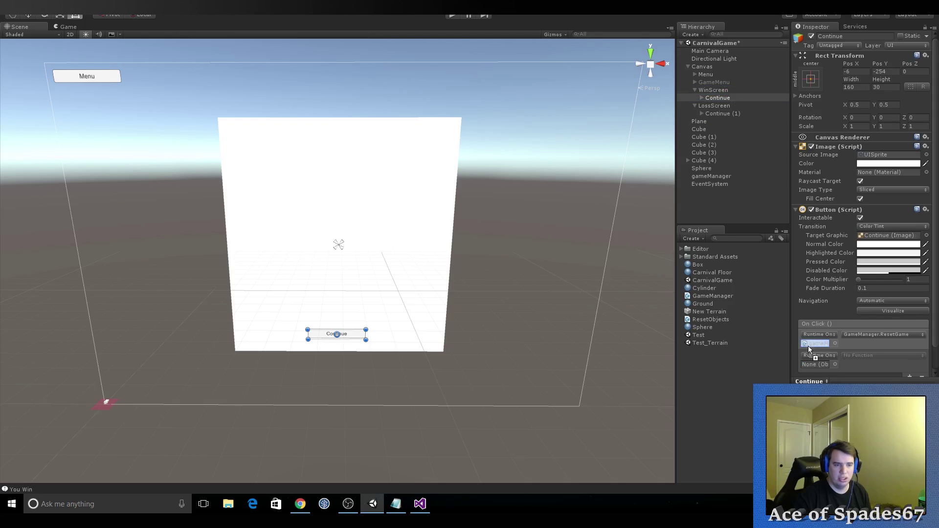
{"action": "left_click", "coordinate": [849, 356]}
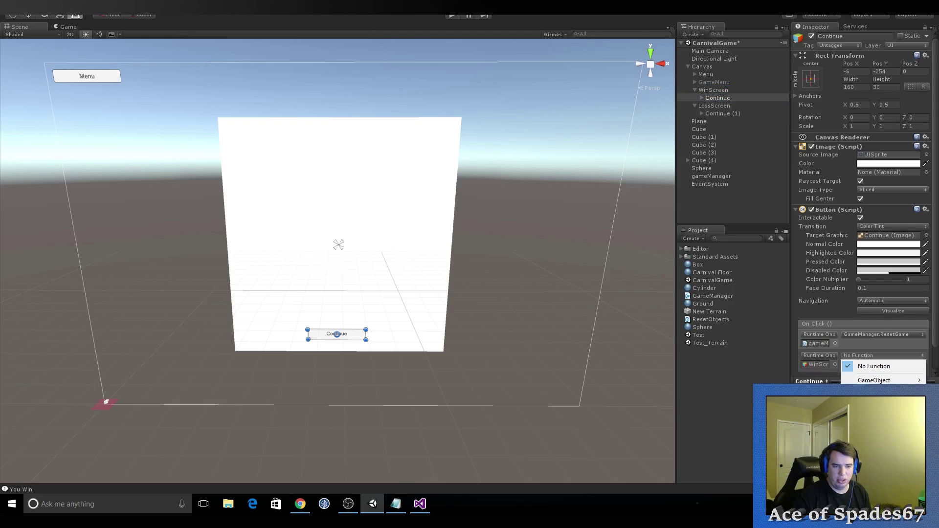
{"action": "mouse_move", "coordinate": [874, 380]}
{"action": "left_click", "coordinate": [738, 456]}
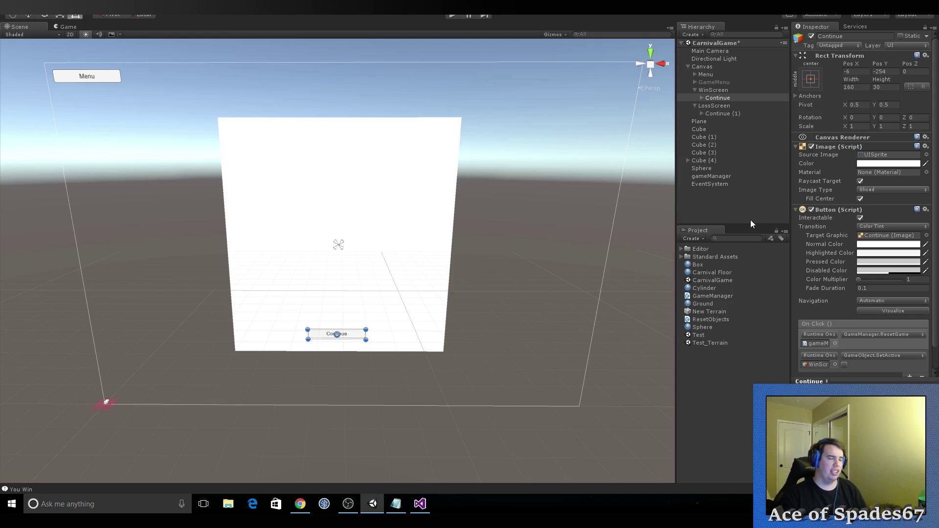
Step: Add a UI Text under WinScreen reading 'You Win!!!!!!!!'
{"action": "right_click", "coordinate": [713, 89]}
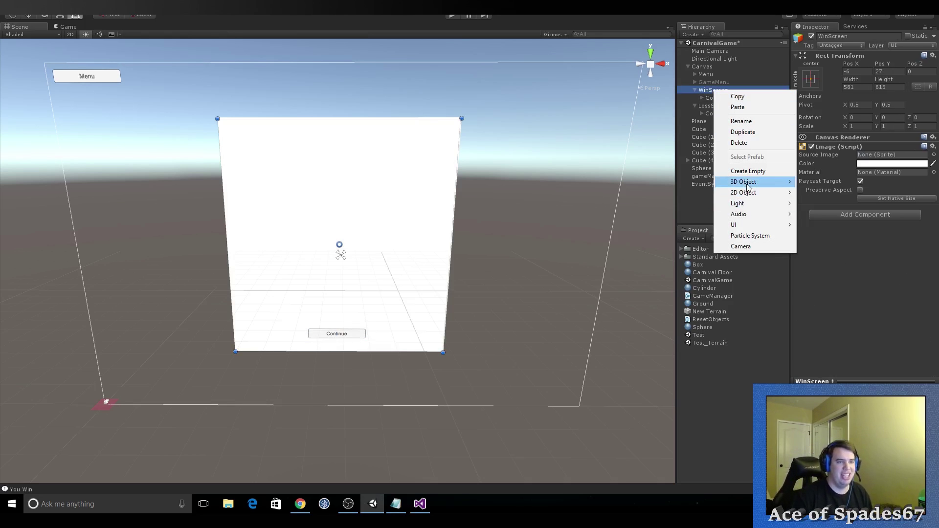
{"action": "mouse_move", "coordinate": [751, 228]}
{"action": "left_click", "coordinate": [811, 226]}
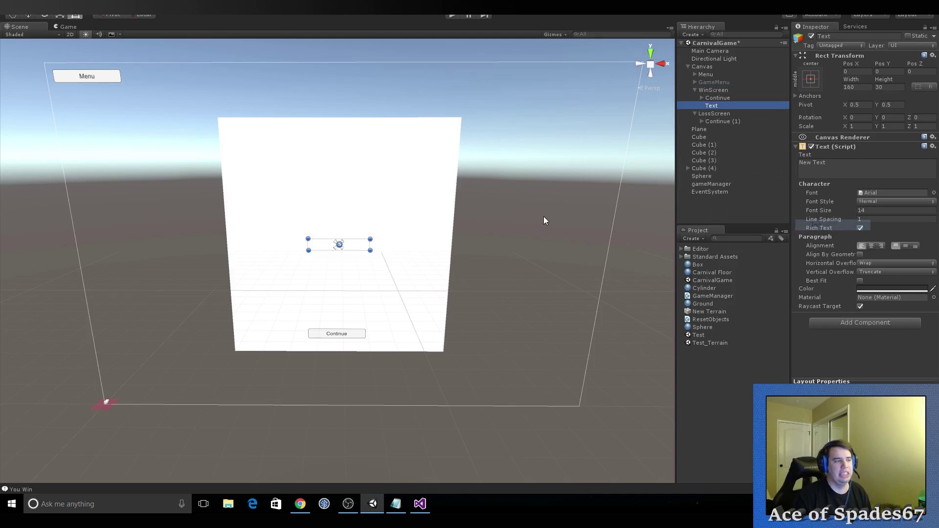
{"action": "left_click", "coordinate": [844, 162]}
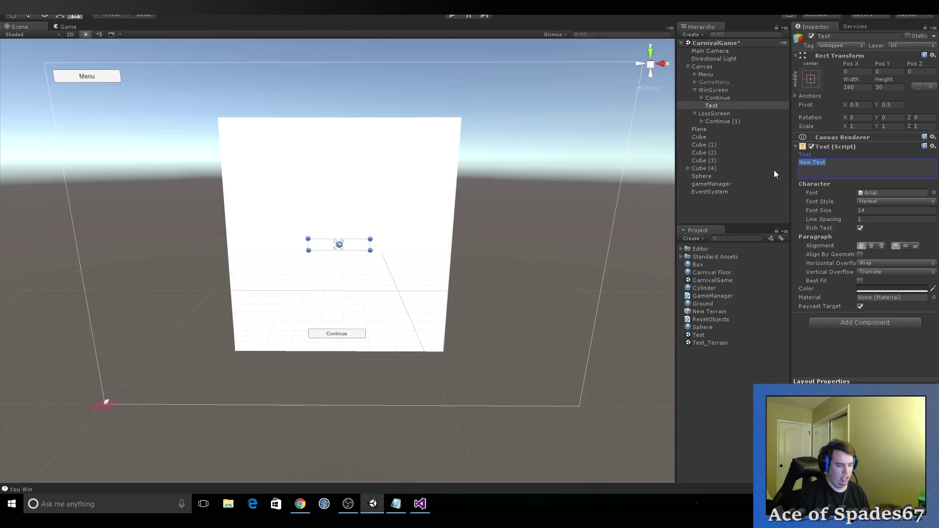
{"action": "key", "text": "BackSpace"}
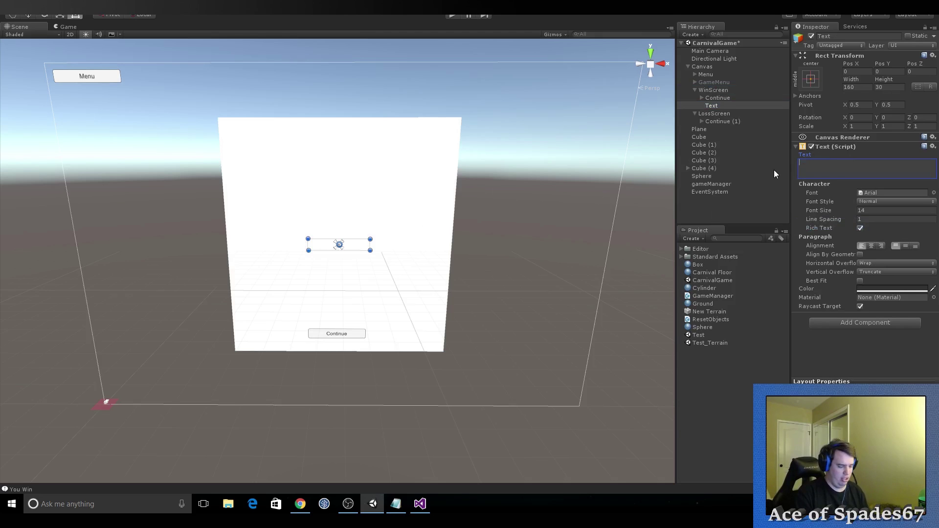
{"action": "type", "text": "You W"}
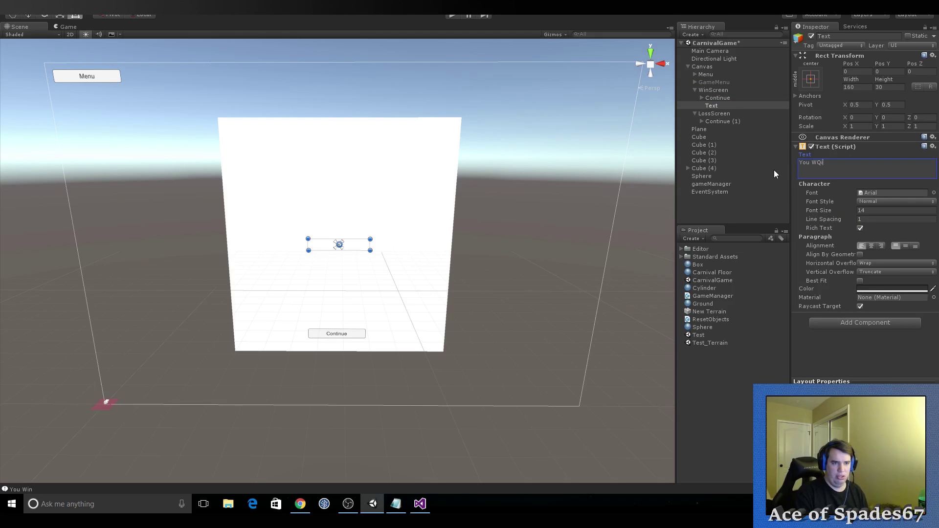
{"action": "type", "text": "in!!!!!!!!"}
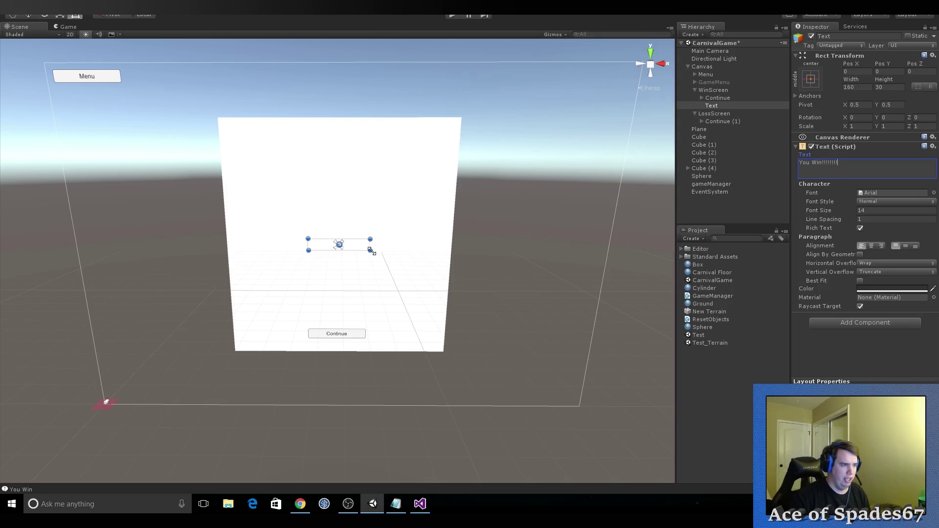
Step: Enlarge the text box, move it to the panel's top, and set font size 60
{"action": "left_click_drag", "start_coordinate": [370, 250], "coordinate": [451, 277]}
{"action": "left_click_drag", "start_coordinate": [311, 275], "coordinate": [235, 293]}
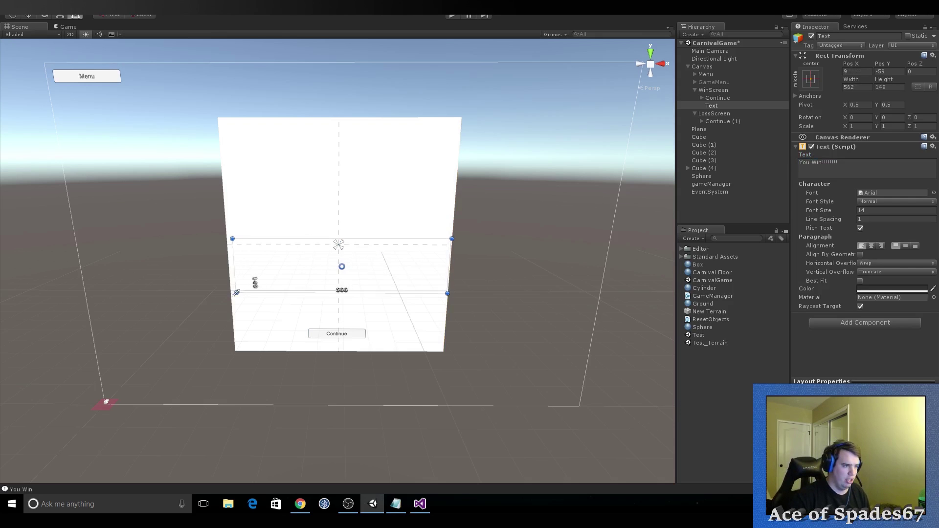
{"action": "left_click_drag", "start_coordinate": [366, 262], "coordinate": [363, 148]}
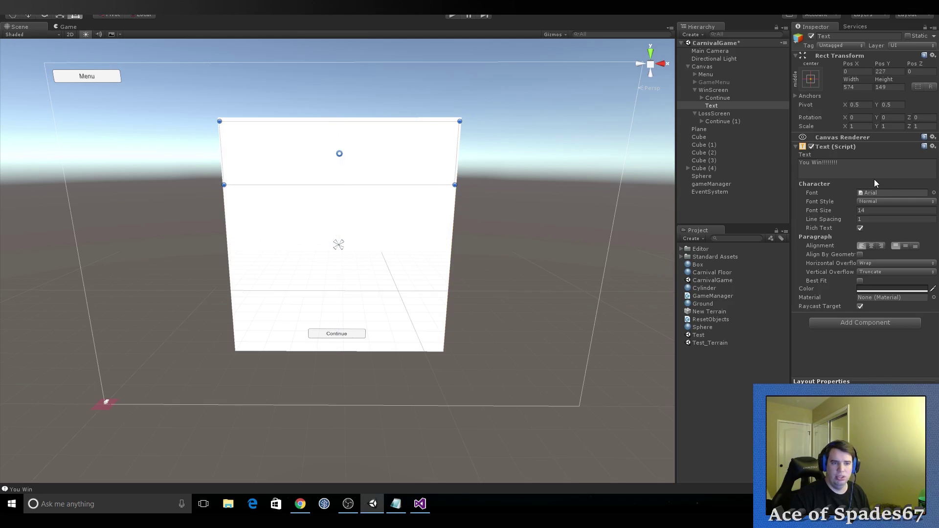
{"action": "left_click", "coordinate": [862, 211]}
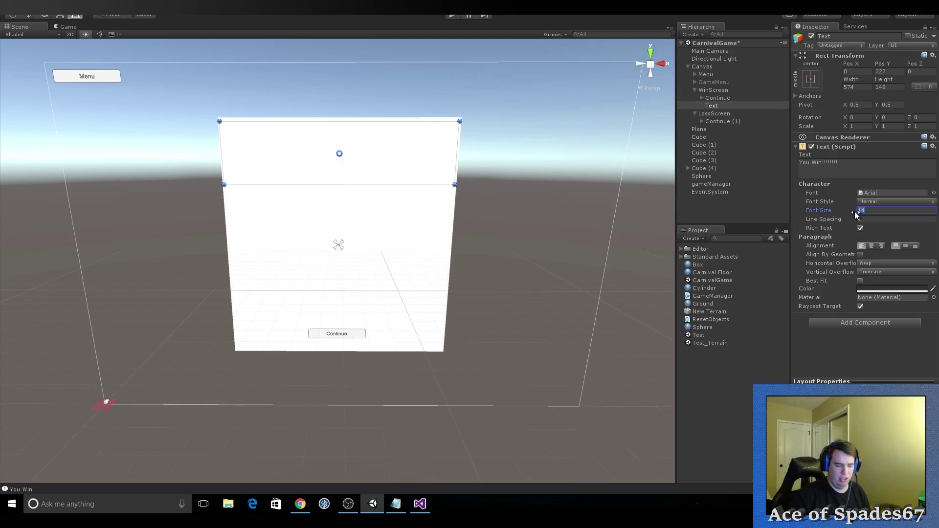
{"action": "type", "text": "60"}
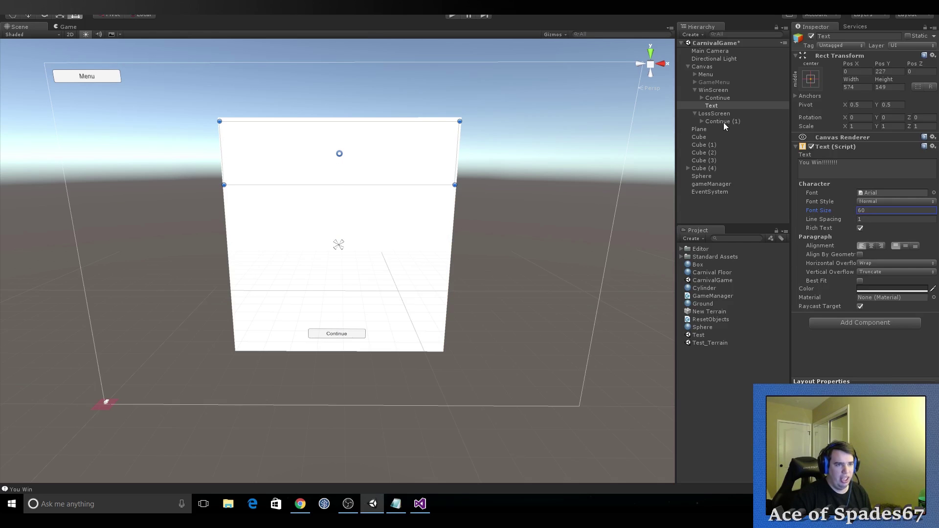
Step: Duplicate the heading under LossScreen and centre both texts horizontally and vertically
{"action": "left_click", "coordinate": [717, 106]}
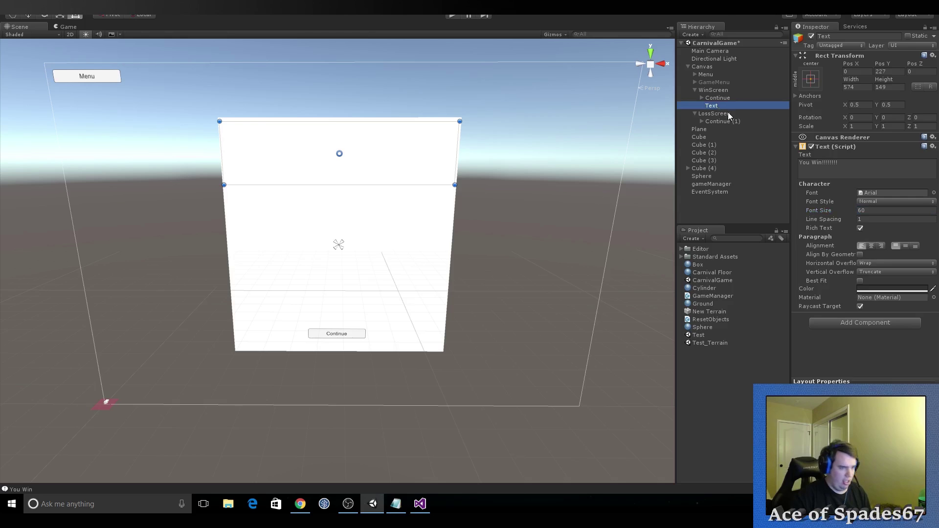
{"action": "key", "text": "ctrl+d"}
{"action": "left_click_drag", "start_coordinate": [728, 113], "coordinate": [722, 125]}
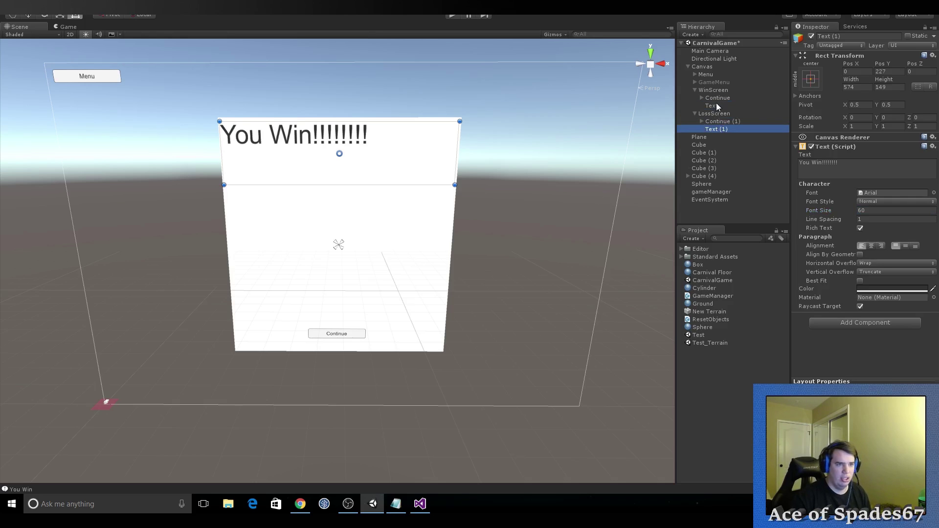
{"action": "left_click", "coordinate": [721, 121]}
{"action": "left_click", "coordinate": [716, 128]}
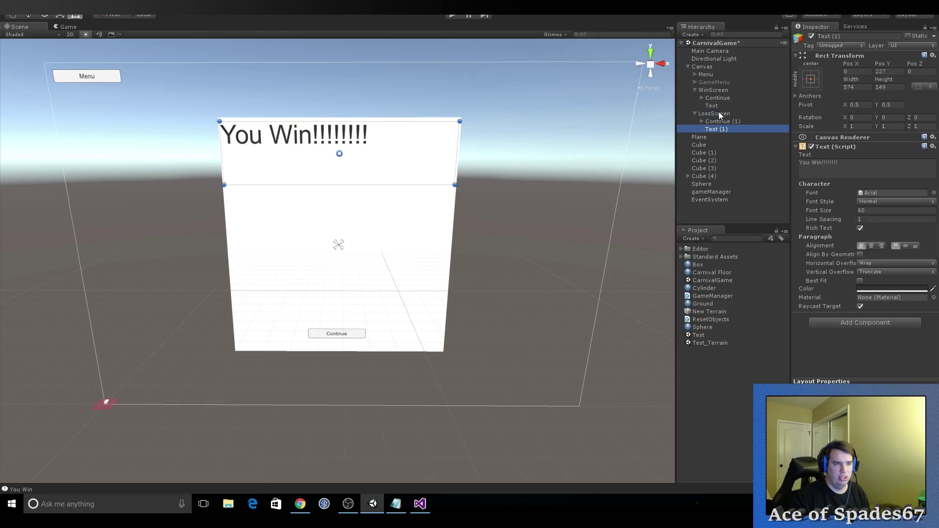
{"action": "left_click", "coordinate": [711, 106], "text": "ctrl"}
{"action": "left_click", "coordinate": [872, 246]}
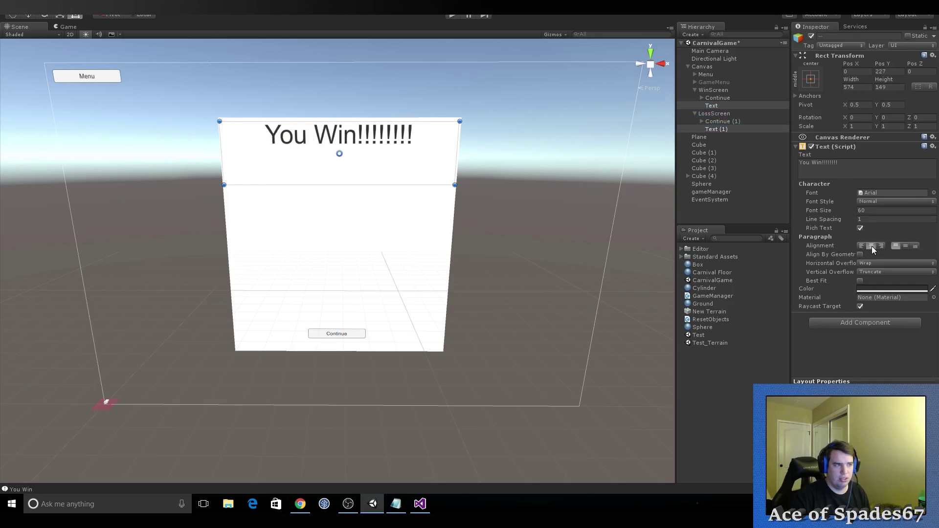
{"action": "left_click", "coordinate": [904, 245]}
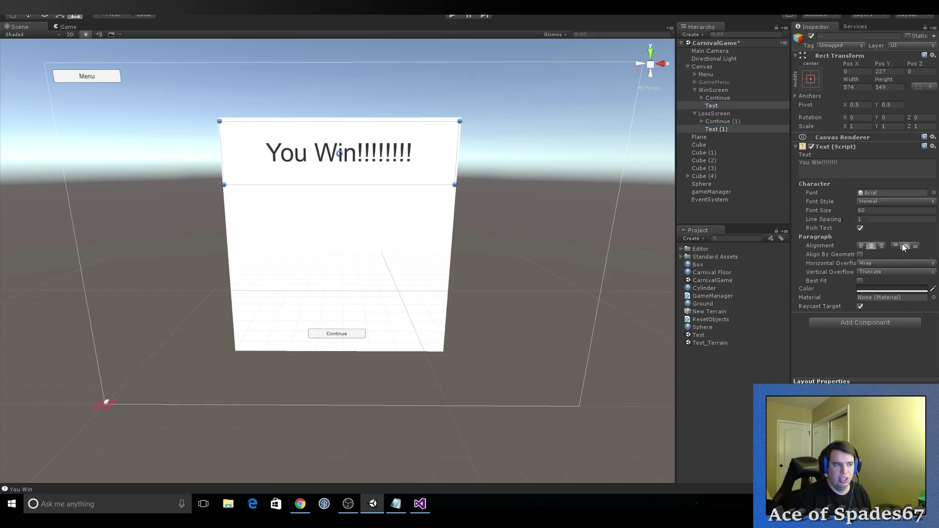
Step: Add an Outline effect to the You Win text, removing a mistakenly added Grid Layout Group
{"action": "left_click", "coordinate": [872, 288]}
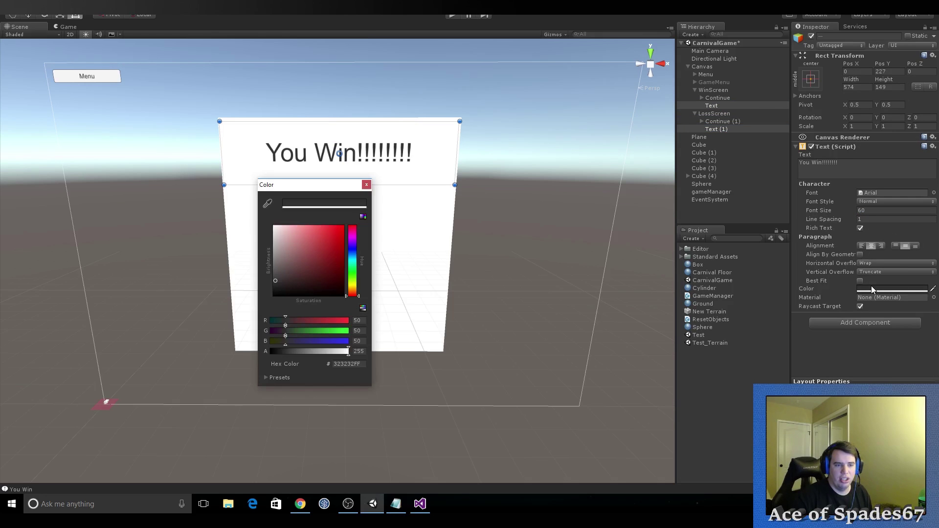
{"action": "left_click_drag", "start_coordinate": [274, 254], "coordinate": [272, 226]}
{"action": "left_click", "coordinate": [367, 185]}
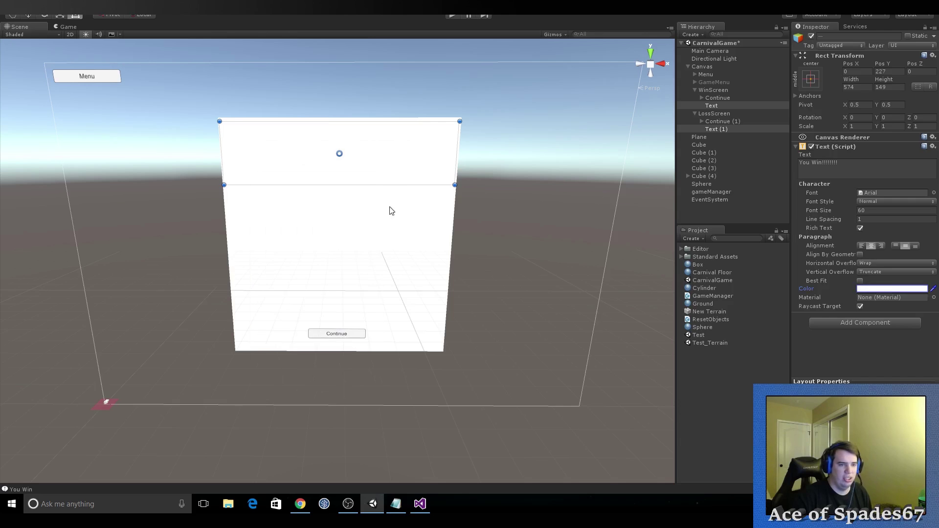
{"action": "left_click", "coordinate": [838, 323]}
{"action": "type", "text": "out"}
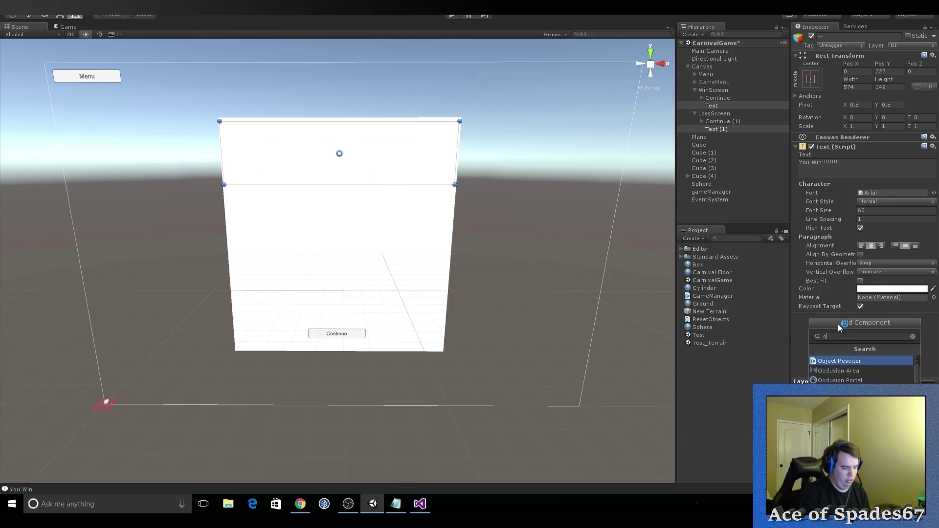
{"action": "left_click", "coordinate": [845, 367]}
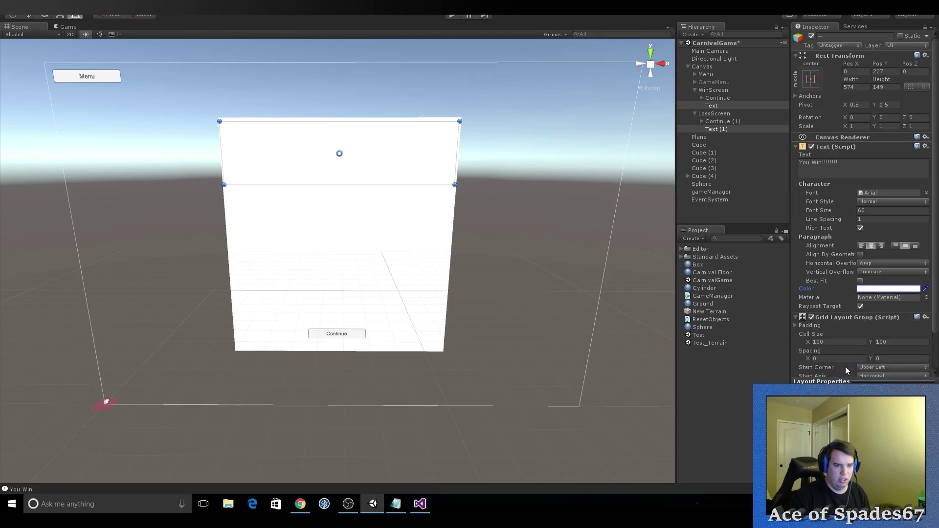
{"action": "left_click", "coordinate": [925, 317]}
{"action": "left_click", "coordinate": [888, 341]}
{"action": "left_click", "coordinate": [873, 322]}
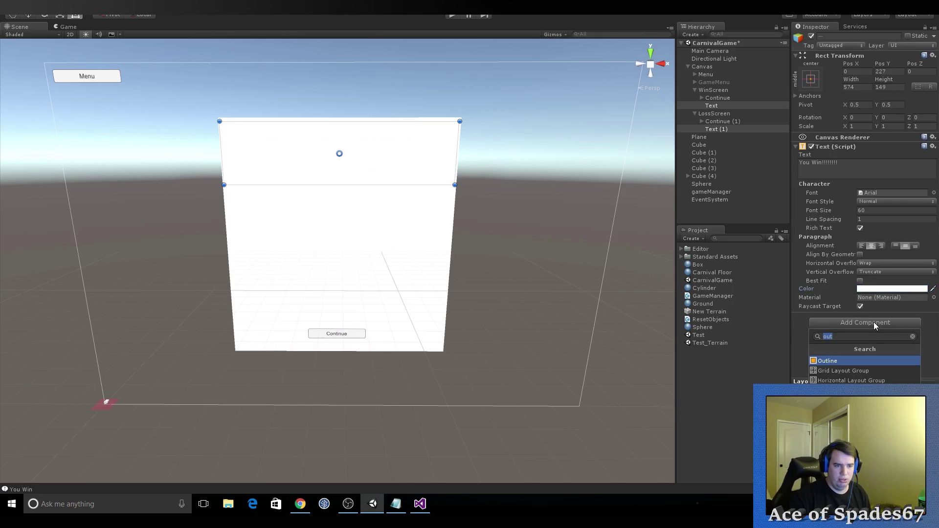
{"action": "left_click", "coordinate": [837, 361]}
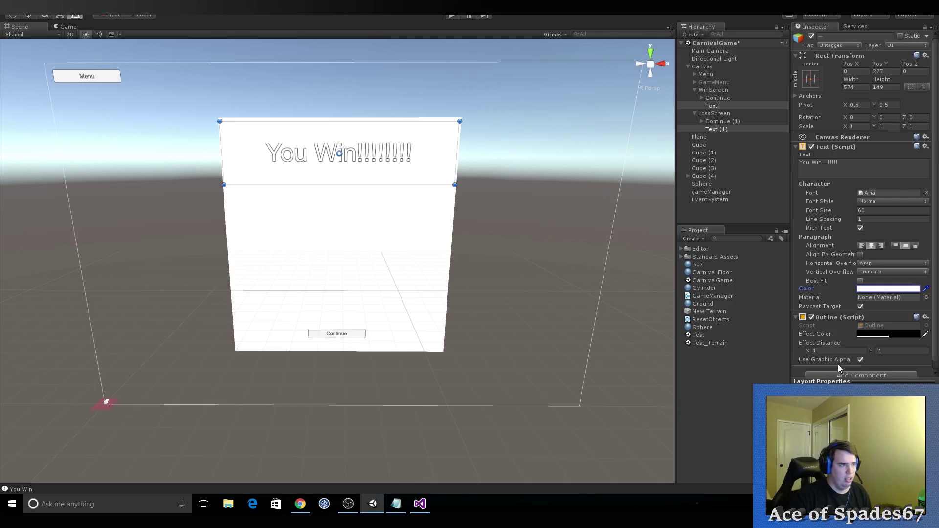
Step: Set the You Win text colour to red
{"action": "left_click", "coordinate": [875, 288]}
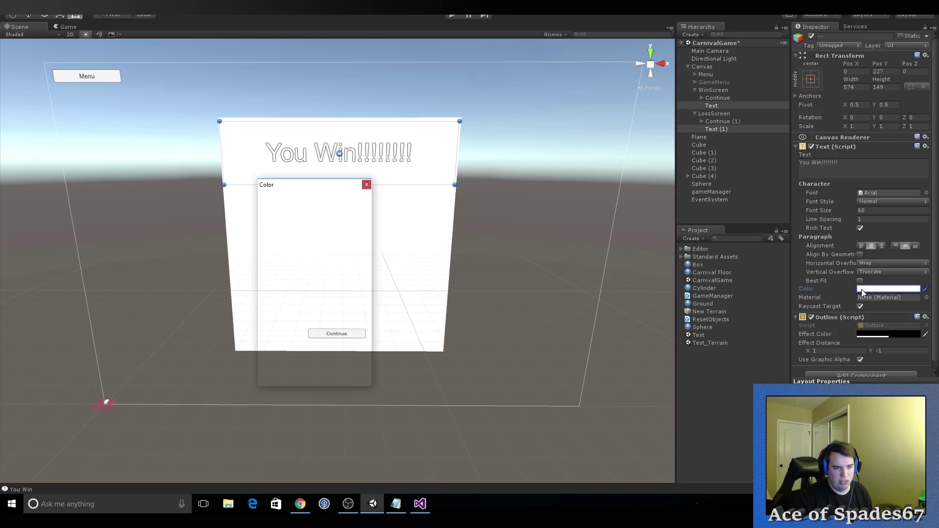
{"action": "left_click_drag", "start_coordinate": [327, 252], "coordinate": [323, 237]}
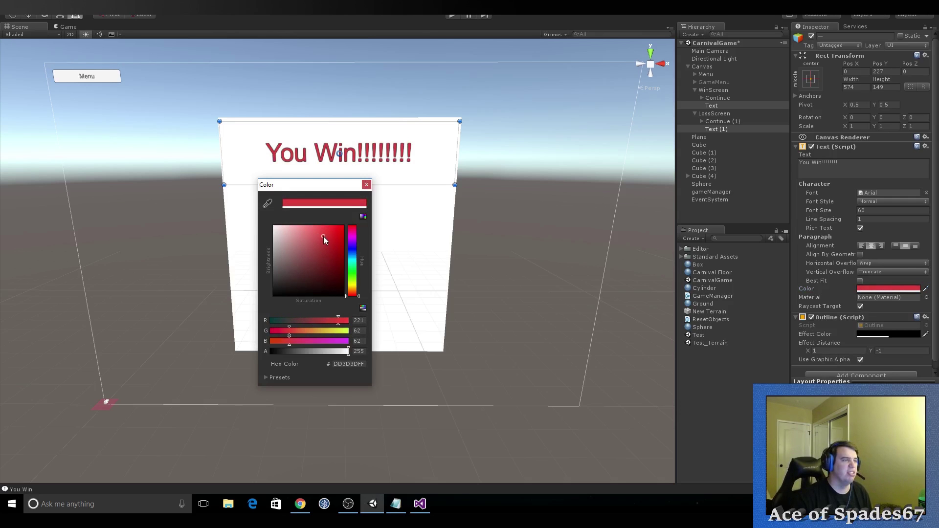
{"action": "left_click", "coordinate": [367, 184]}
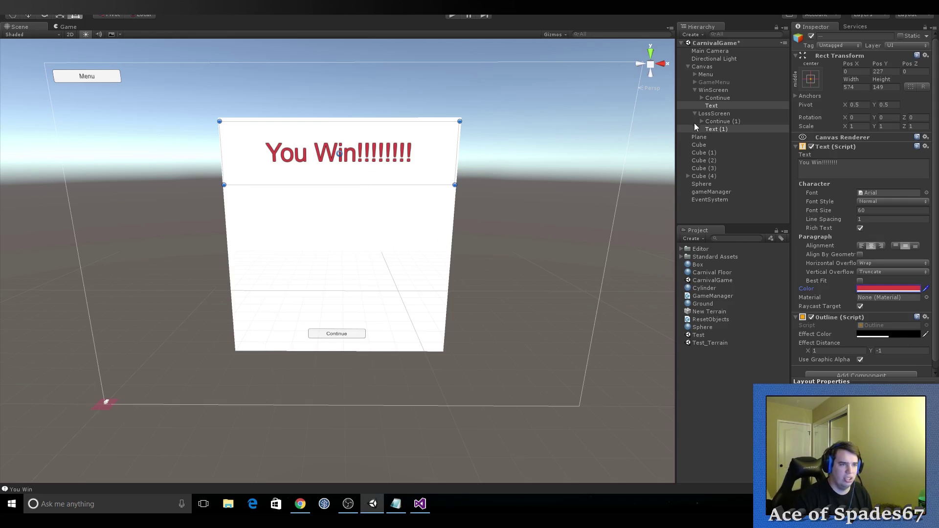
{"action": "left_click", "coordinate": [714, 113]}
Step: Change the LossScreen copy's text from You Win to You Lose
{"action": "left_click", "coordinate": [807, 42]}
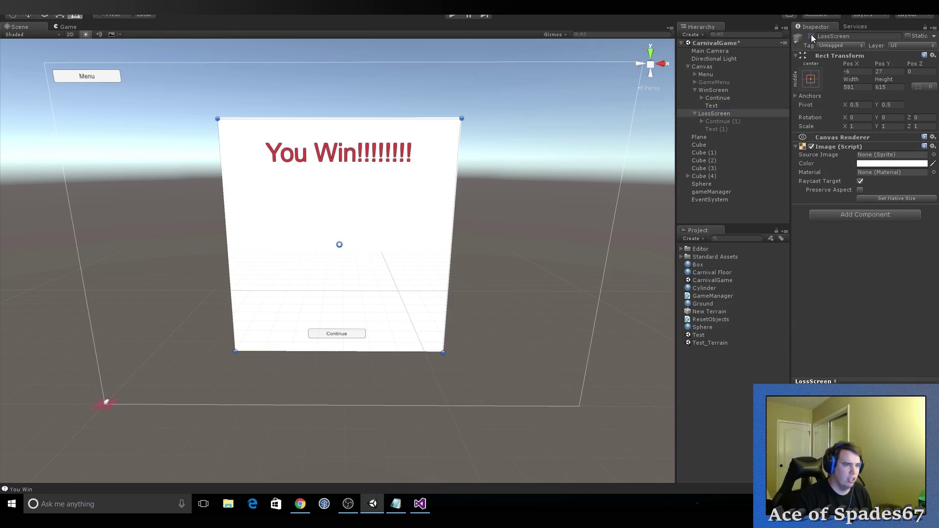
{"action": "left_click", "coordinate": [724, 129]}
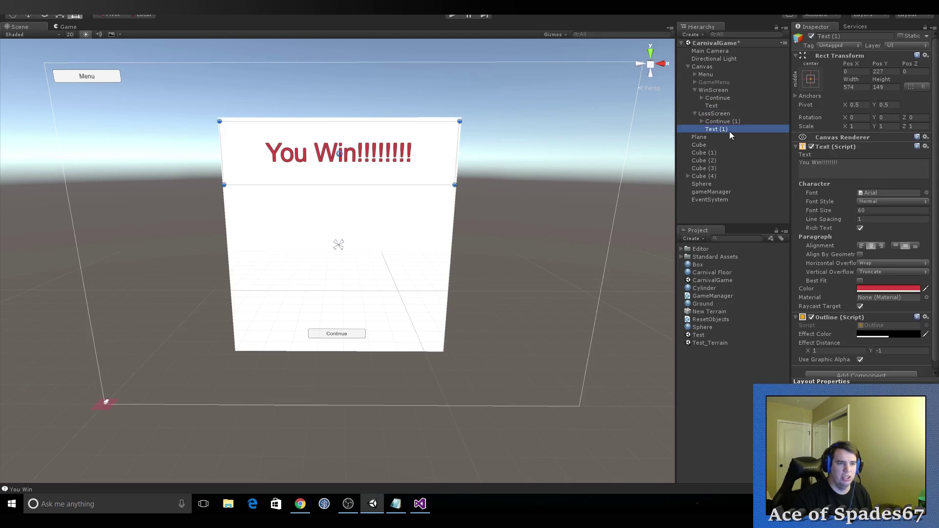
{"action": "double_click", "coordinate": [821, 163]}
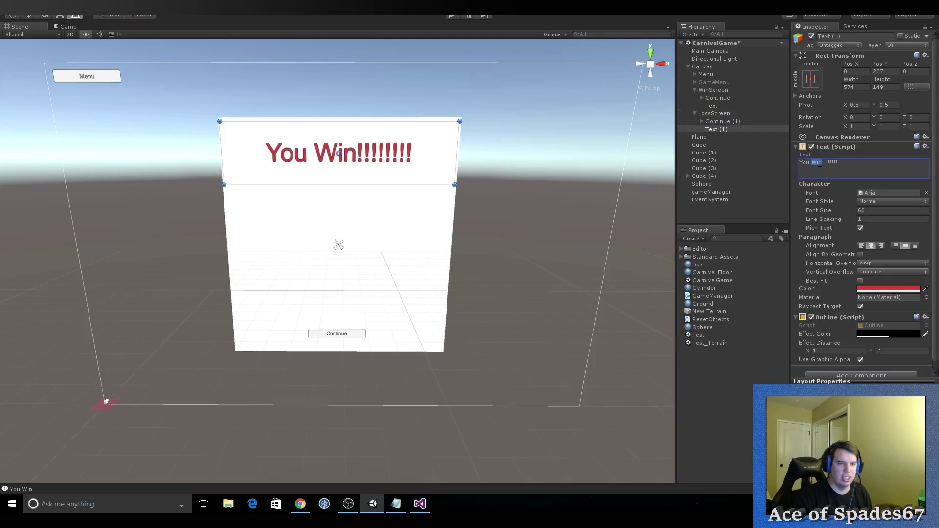
{"action": "type", "text": "Los"}
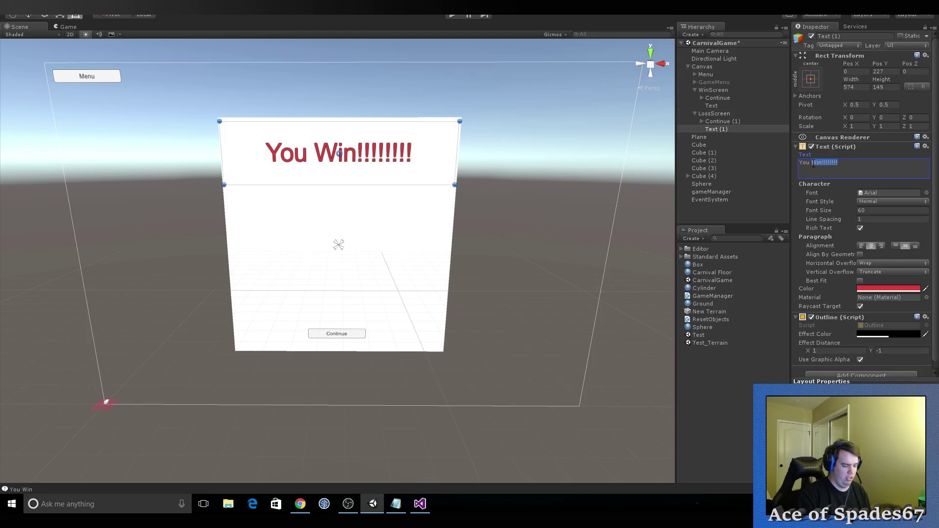
{"action": "type", "text": "e"}
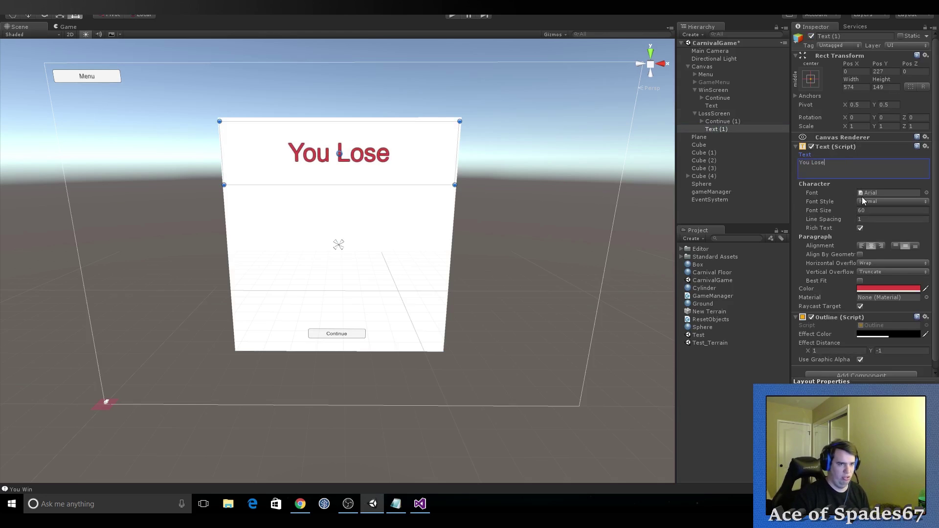
{"action": "key", "text": "Return"}
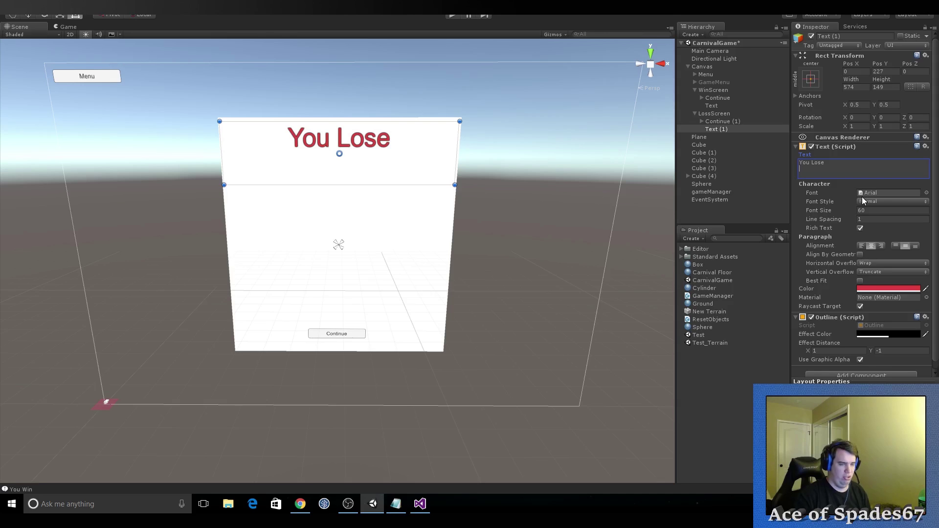
{"action": "key", "text": "BackSpace"}
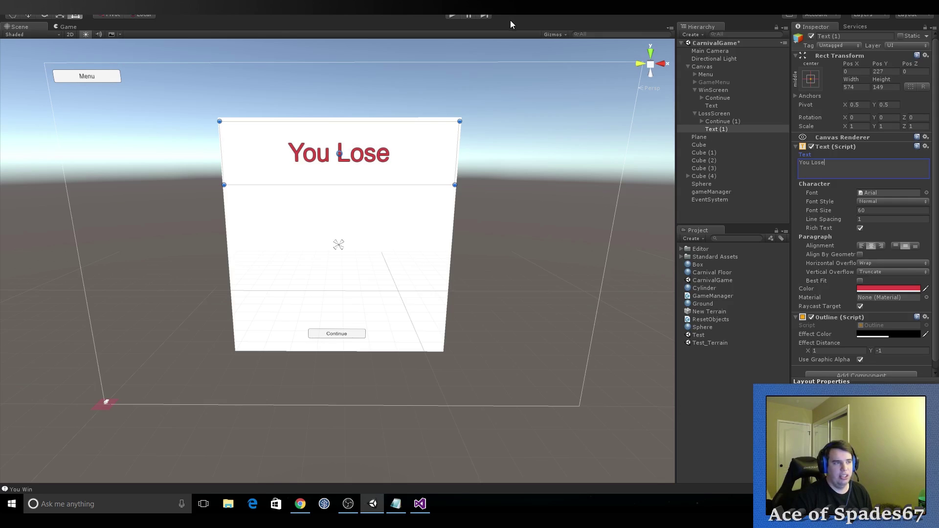
Step: Deactivate the LossScreen and WinScreen panels in the Inspector
{"action": "left_click", "coordinate": [713, 114]}
{"action": "left_click", "coordinate": [694, 114]}
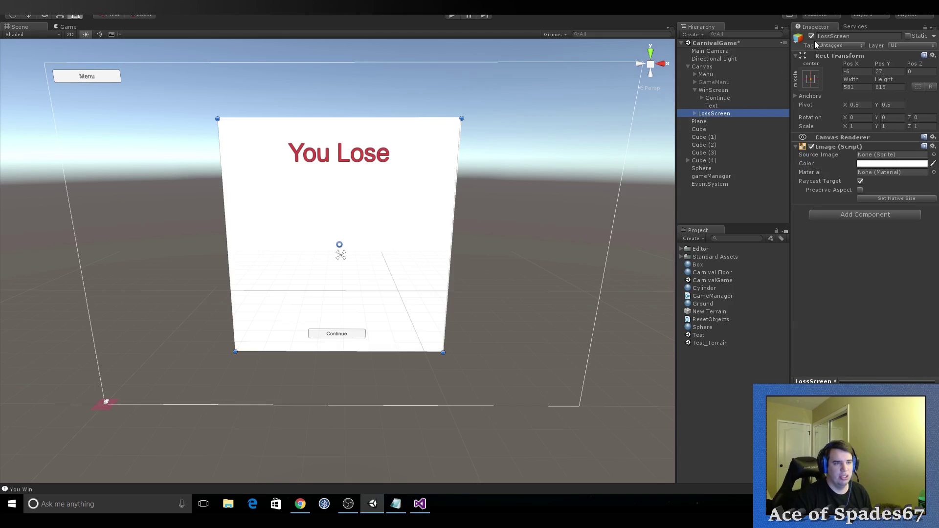
{"action": "left_click", "coordinate": [811, 36]}
{"action": "left_click", "coordinate": [695, 90]}
{"action": "left_click", "coordinate": [712, 93]}
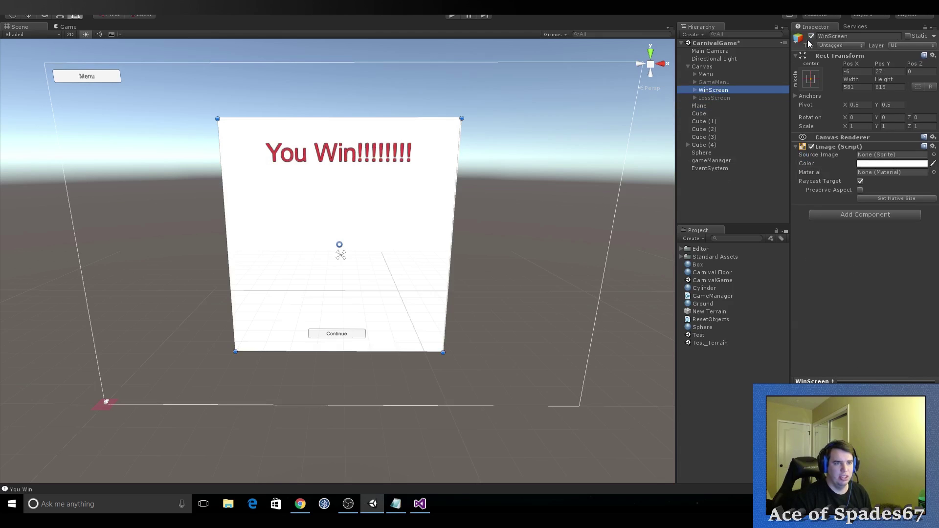
{"action": "left_click", "coordinate": [811, 36]}
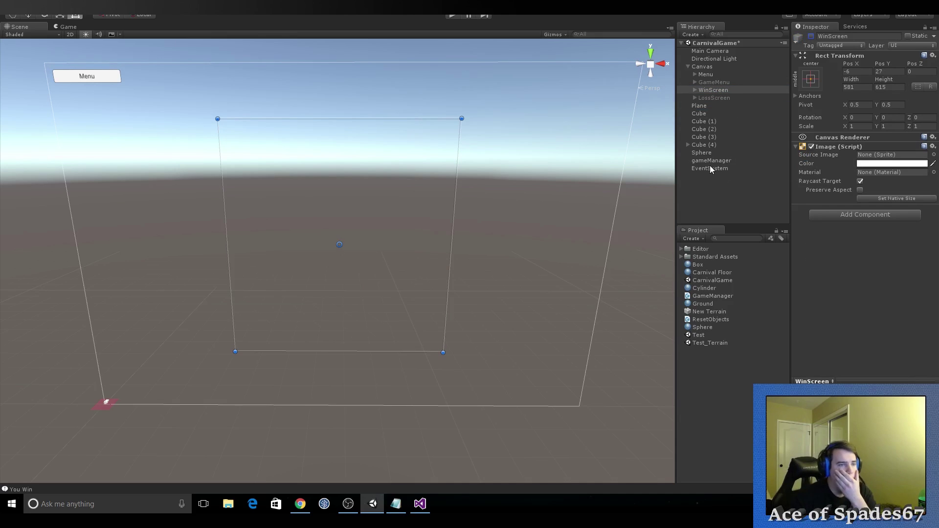
Step: Add 'public GameObject mLossScreen;' below the mCylinderPos field in GameManager.cs
{"action": "left_click", "coordinate": [419, 504]}
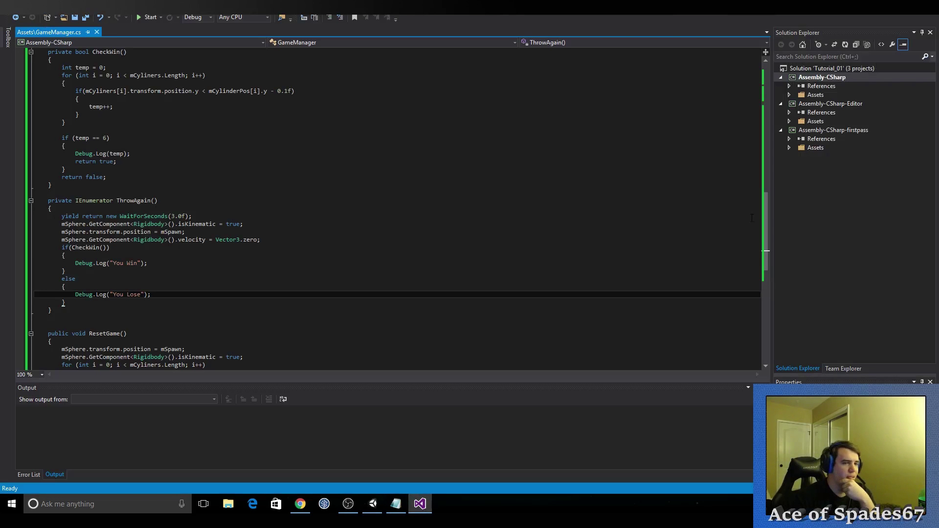
{"action": "scroll", "coordinate": [369, 265], "scroll_direction": "up", "scroll_amount": 3}
{"action": "scroll", "coordinate": [369, 265], "scroll_direction": "up", "scroll_amount": 20}
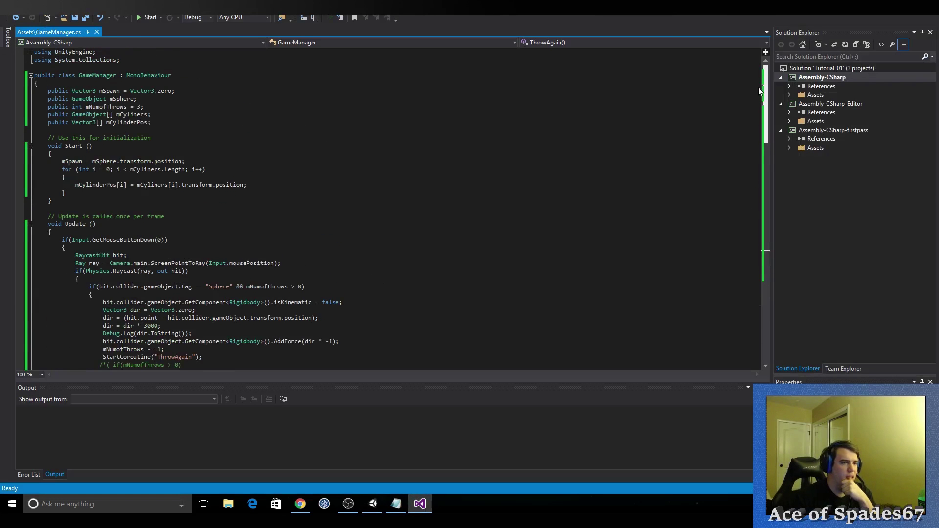
{"action": "left_click", "coordinate": [158, 121]}
{"action": "key", "text": "Return"}
{"action": "type", "text": "public "}
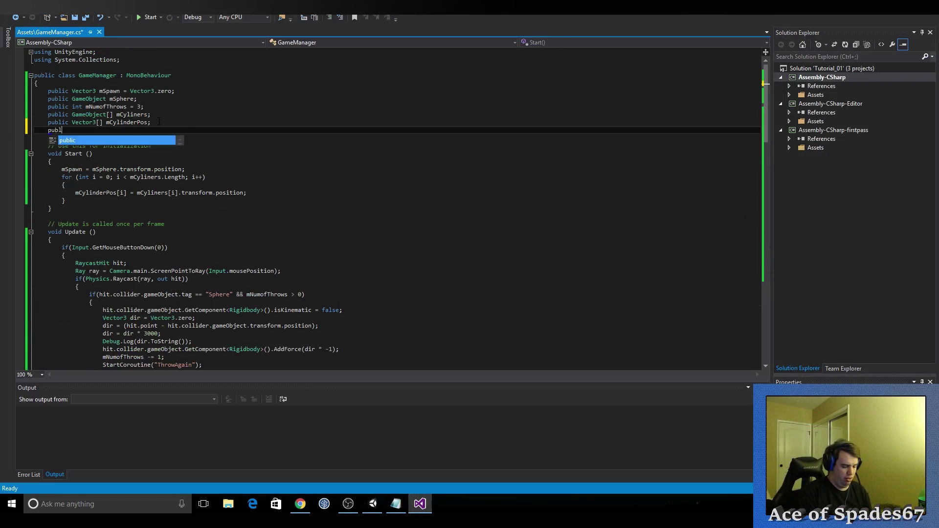
{"action": "type", "text": "Game"}
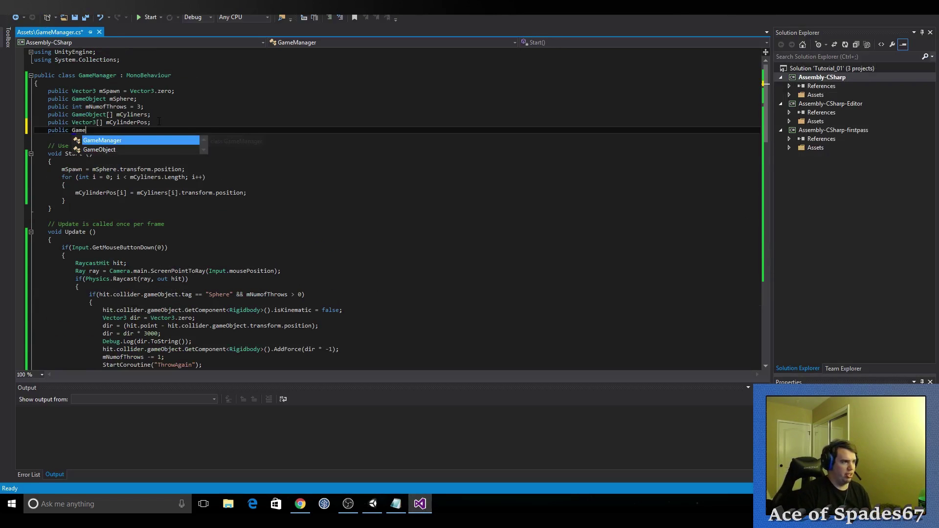
{"action": "key", "text": "Down"}
{"action": "key", "text": "Tab"}
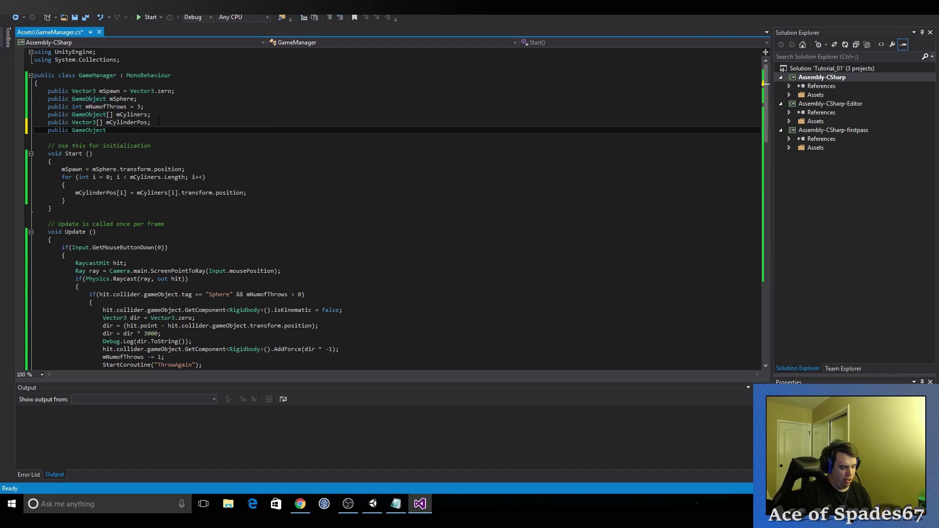
{"action": "type", "text": "ml"}
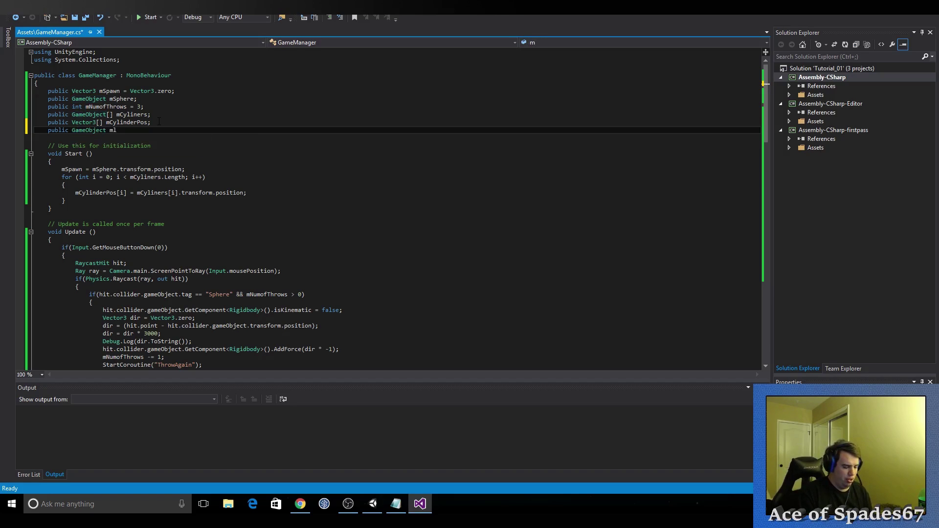
{"action": "type", "text": "ossScreen"}
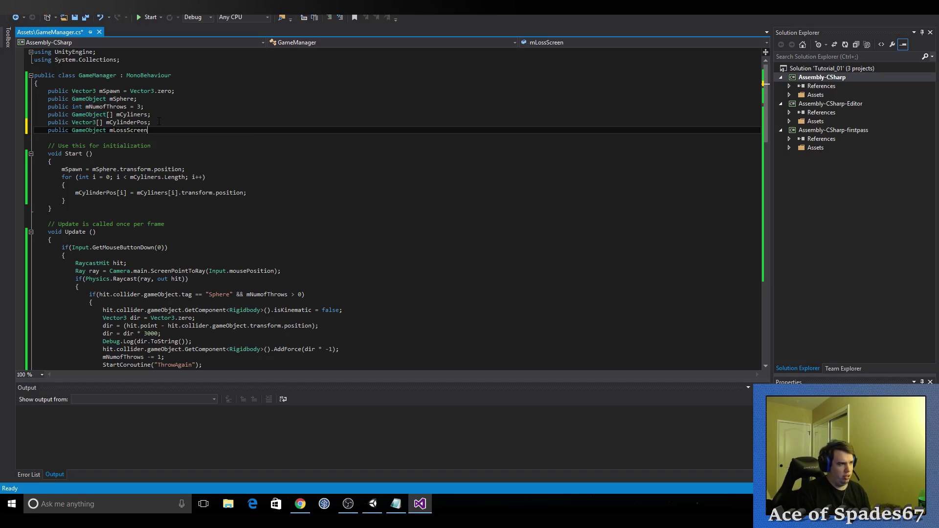
{"action": "type", "text": ";"}
{"action": "key", "text": "Return"}
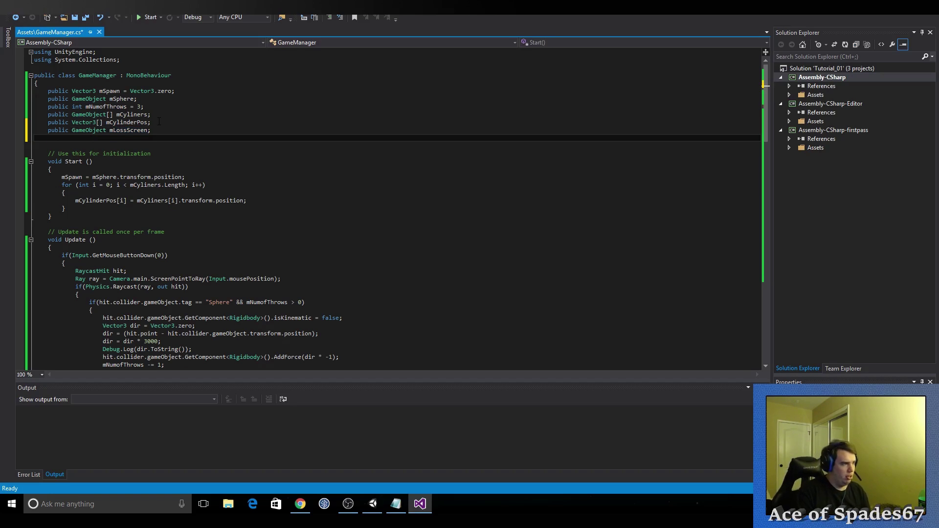
Step: Add a public GameObject mWinScreen field and save the script
{"action": "type", "text": "public"}
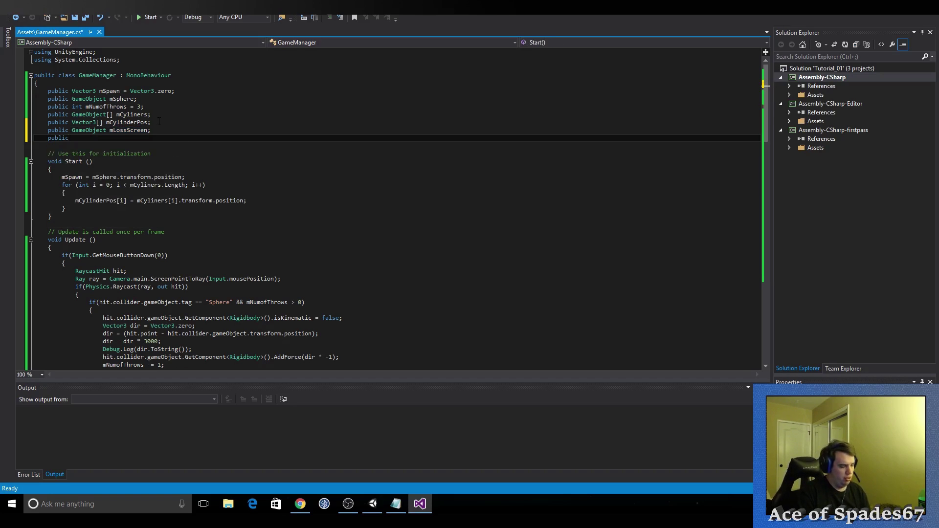
{"action": "type", "text": " Gam"}
{"action": "key", "text": "space"}
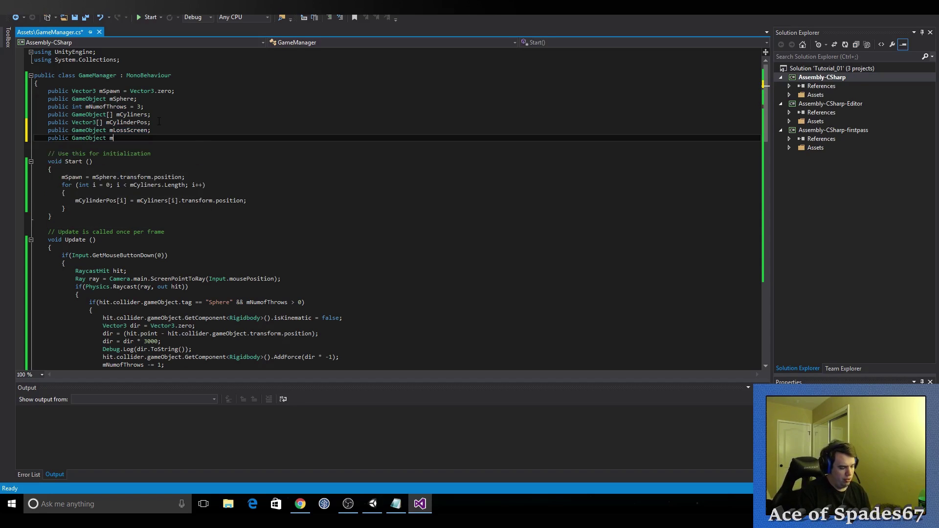
{"action": "type", "text": "WinScr"}
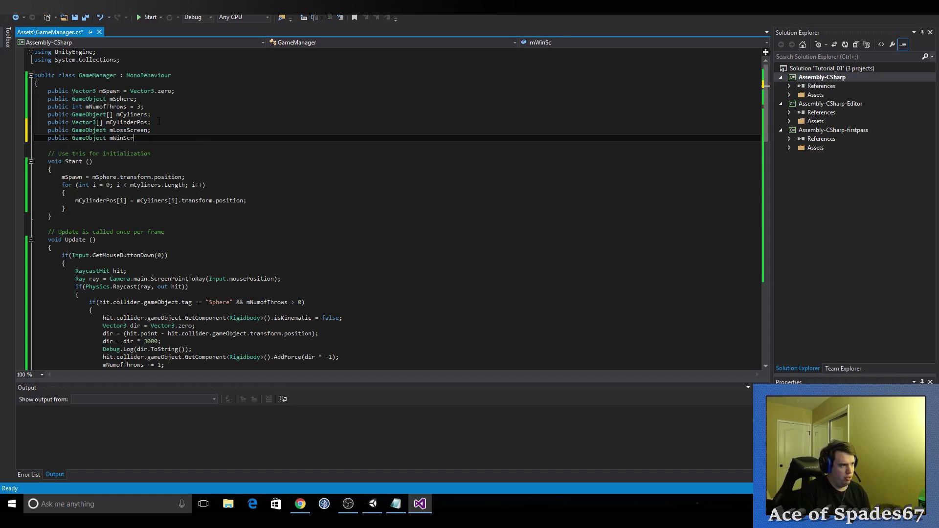
{"action": "type", "text": "een;"}
{"action": "key", "text": "ctrl+s"}
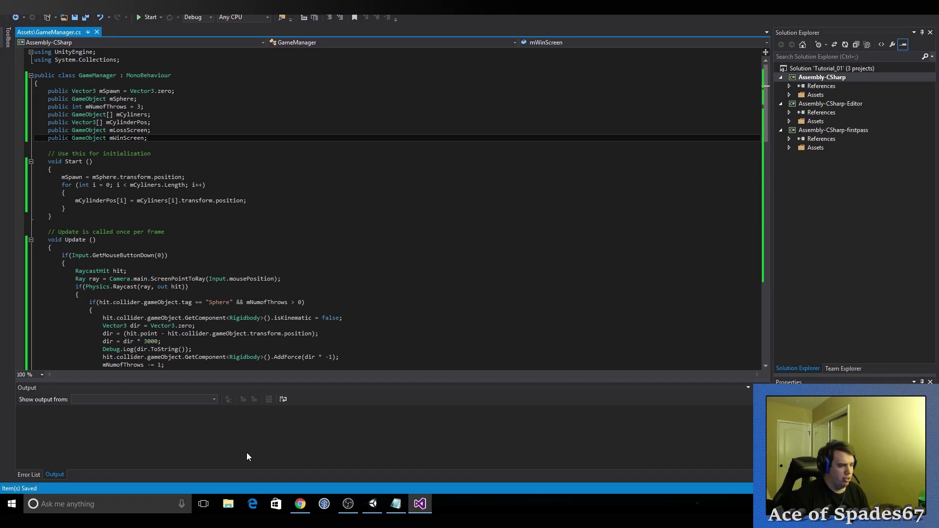
Step: Drag WinScreen and LossScreen into the gameManager's Win Screen and Loss Screen slots
{"action": "left_click", "coordinate": [371, 502]}
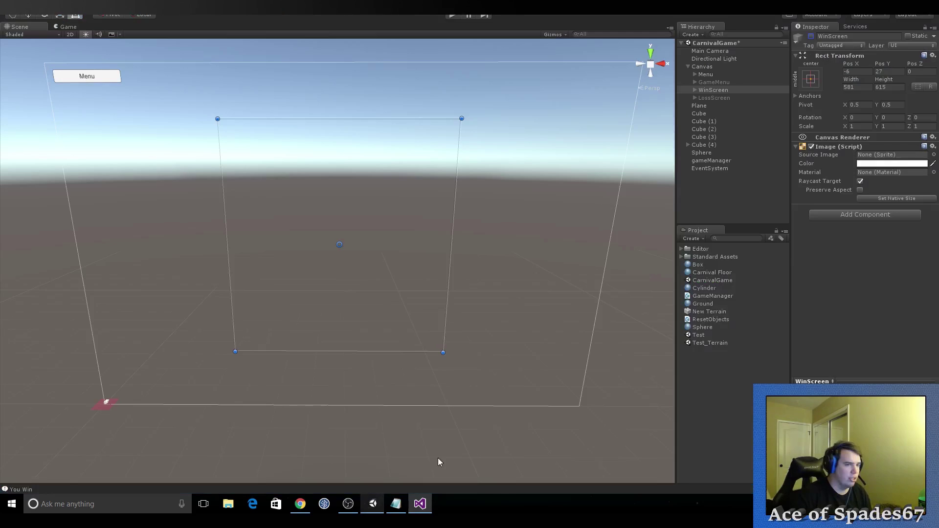
{"action": "left_click", "coordinate": [705, 161]}
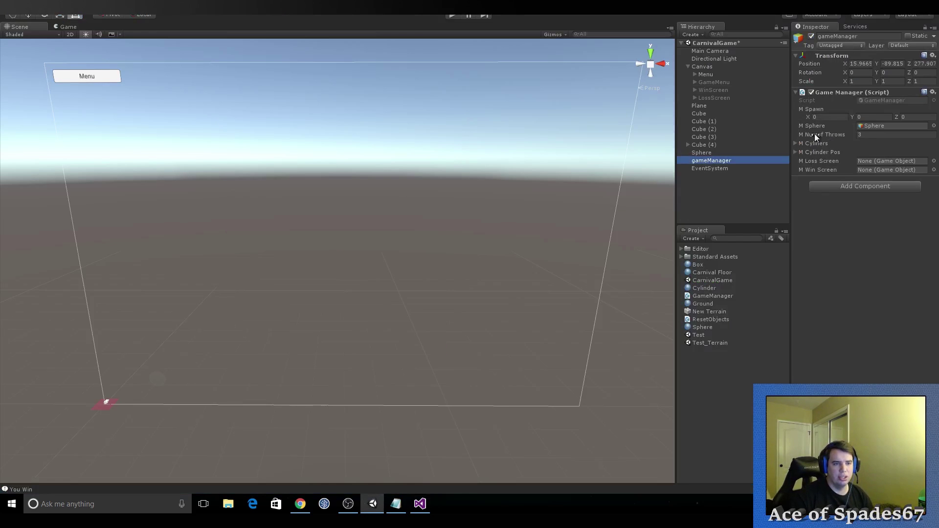
{"action": "left_click_drag", "start_coordinate": [709, 89], "coordinate": [876, 169]}
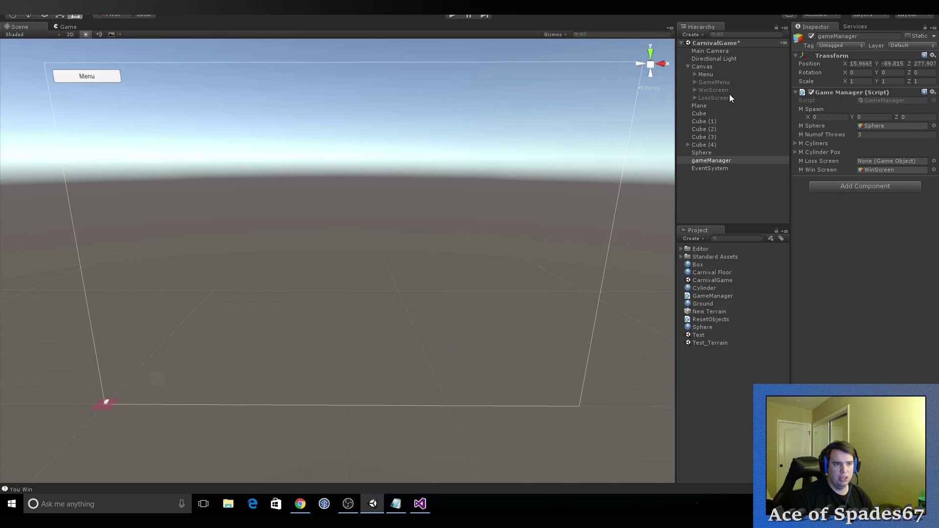
{"action": "left_click_drag", "start_coordinate": [730, 95], "coordinate": [880, 161]}
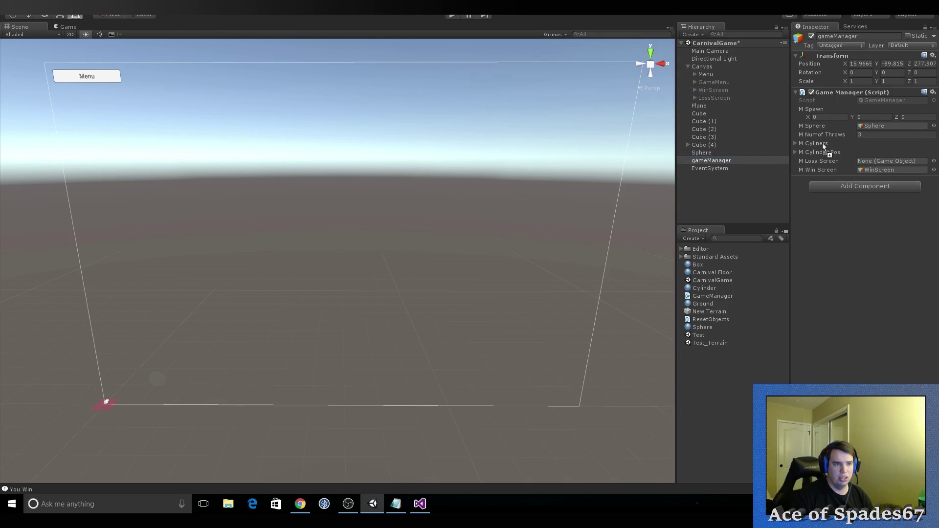
{"action": "left_click", "coordinate": [420, 504]}
Step: Add mWinScreen.SetActive(true); below the "You Win" log line in ThrowAgain
{"action": "left_click_drag", "start_coordinate": [767, 119], "coordinate": [754, 248]}
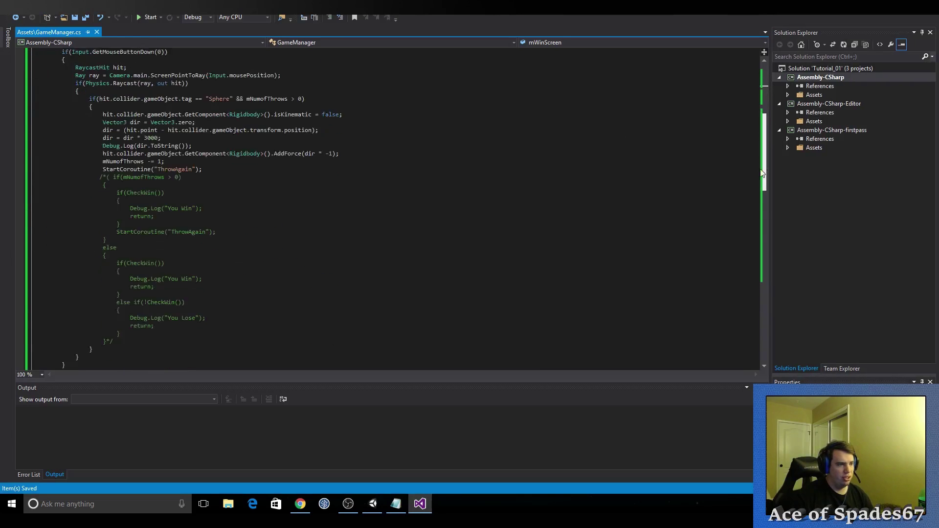
{"action": "scroll", "coordinate": [180, 227], "scroll_direction": "down", "scroll_amount": 1}
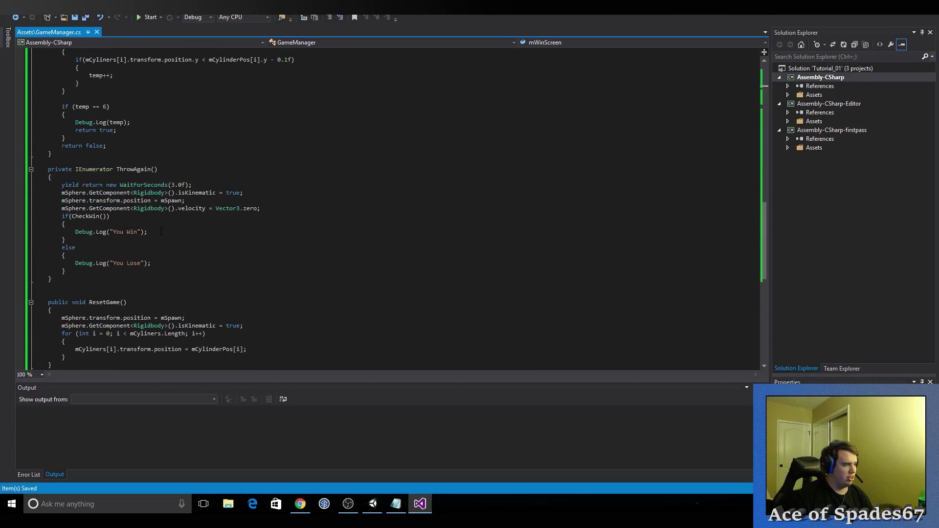
{"action": "left_click", "coordinate": [161, 231]}
{"action": "key", "text": "Return"}
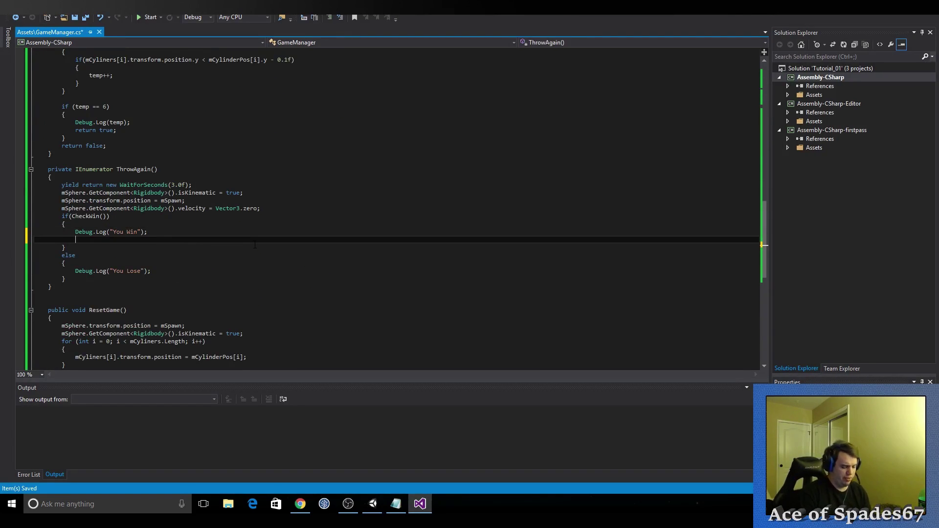
{"action": "type", "text": "mWi"}
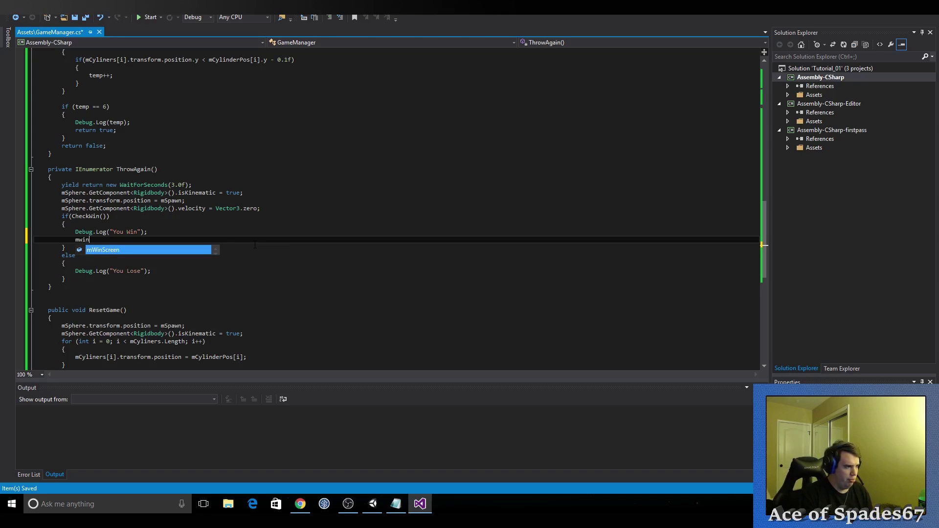
{"action": "key", "text": "Tab"}
{"action": "type", "text": "set"}
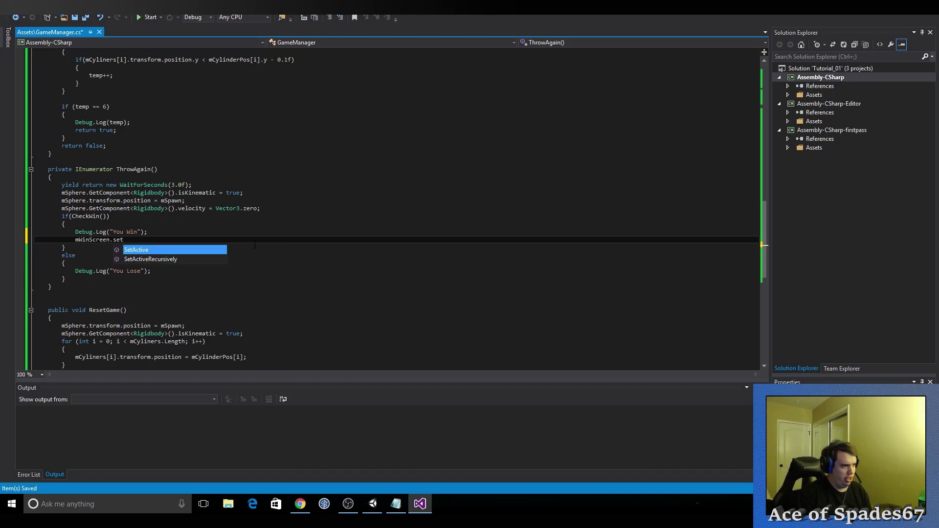
{"action": "key", "text": "Tab"}
{"action": "type", "text": "("}
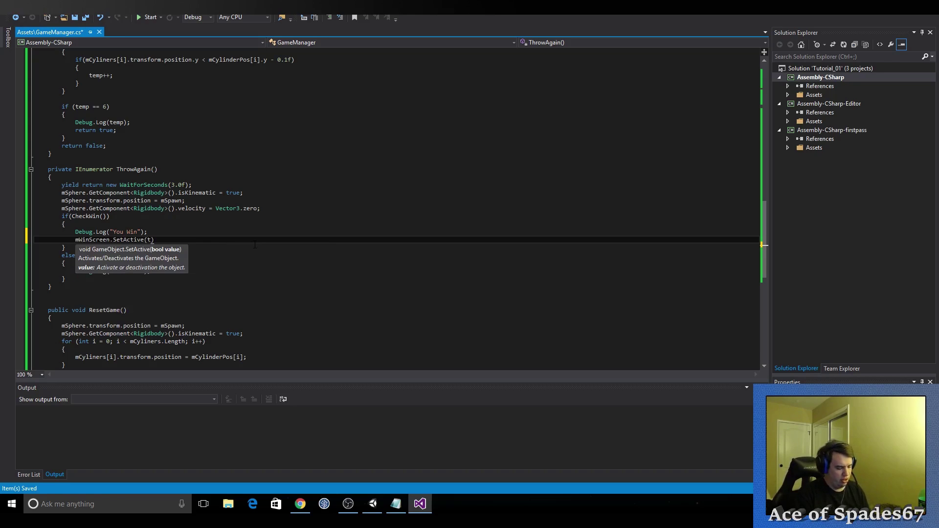
{"action": "type", "text": "true)"}
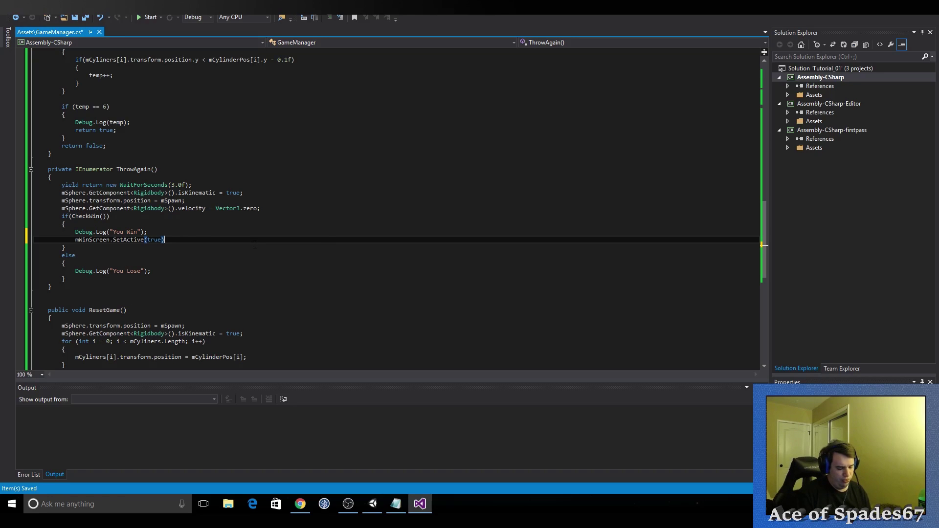
{"action": "type", "text": ";"}
Step: Copy that statement below the "You Lose" log and change it to mLossScreen.SetActive(true);
{"action": "left_click_drag", "start_coordinate": [169, 239], "coordinate": [75, 240]}
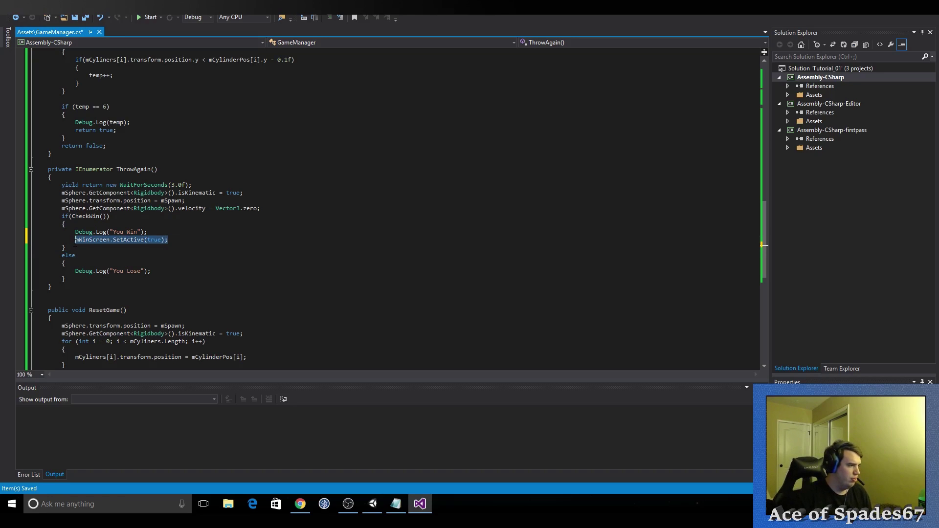
{"action": "key", "text": "ctrl+c"}
{"action": "left_click", "coordinate": [179, 271]}
{"action": "key", "text": "Return"}
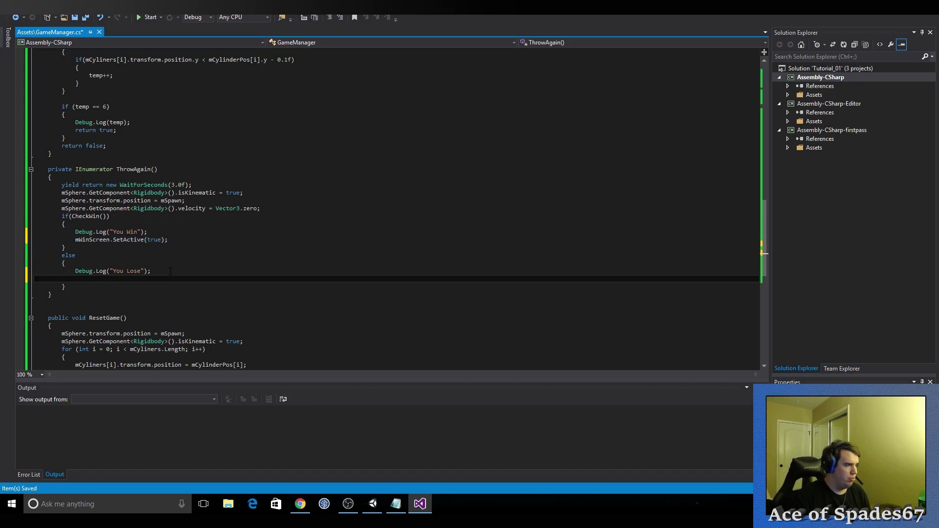
{"action": "key", "text": "ctrl+v"}
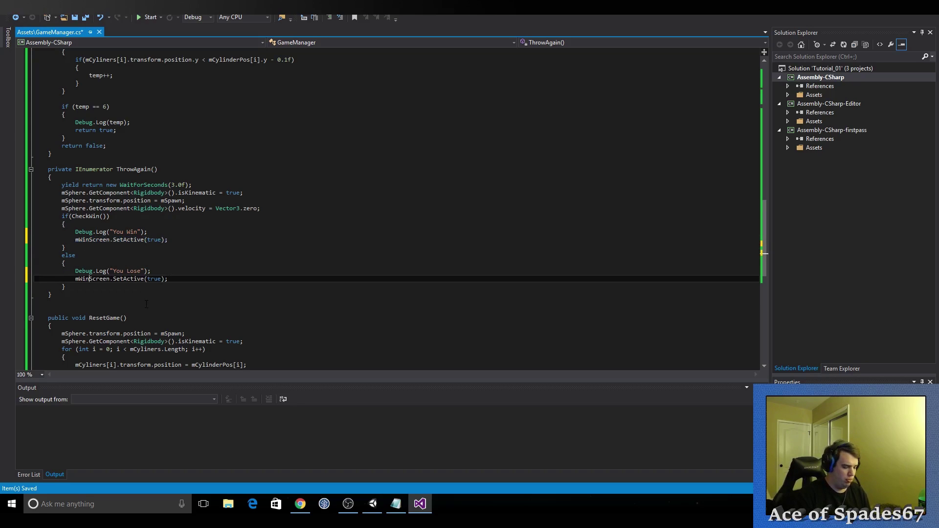
{"action": "key", "text": "BackSpace"}
{"action": "key", "text": "BackSpace"}
{"action": "key", "text": "BackSpace"}
{"action": "type", "text": "Loss"}
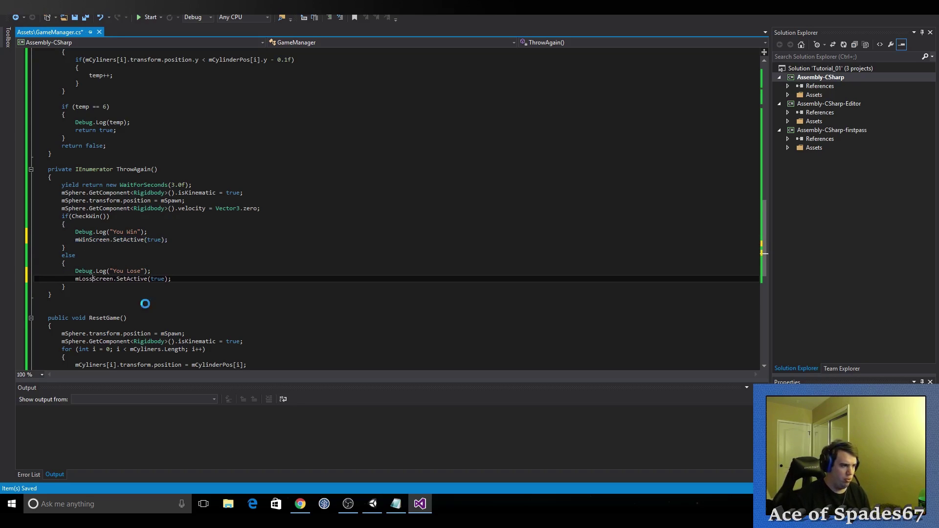
Step: Play-test one throw in Unity, see the You Lose panel appear immediately, then stop the game
{"action": "left_click", "coordinate": [373, 504]}
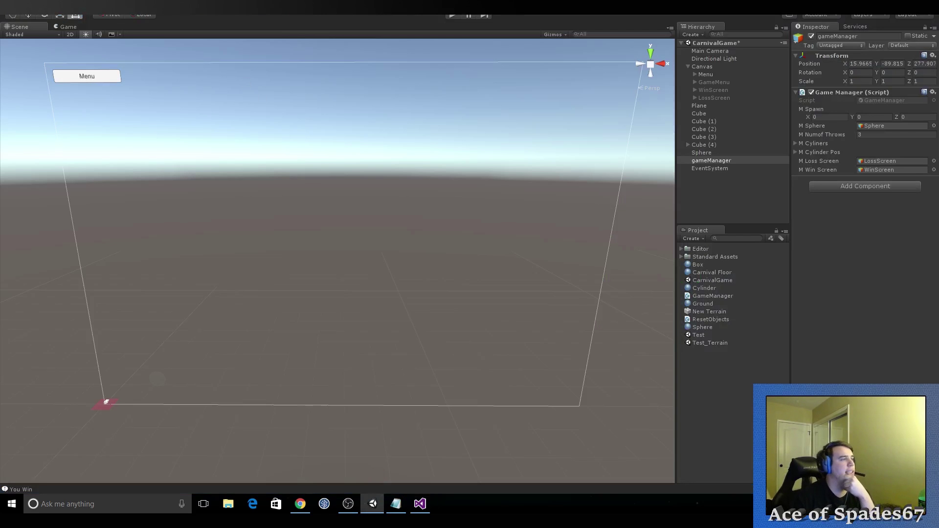
{"action": "left_click", "coordinate": [452, 15]}
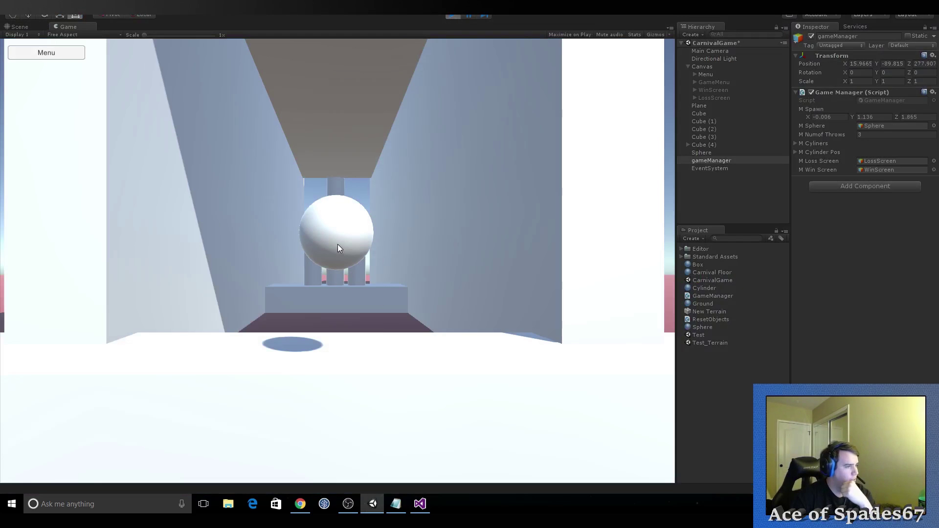
{"action": "left_click", "coordinate": [337, 244]}
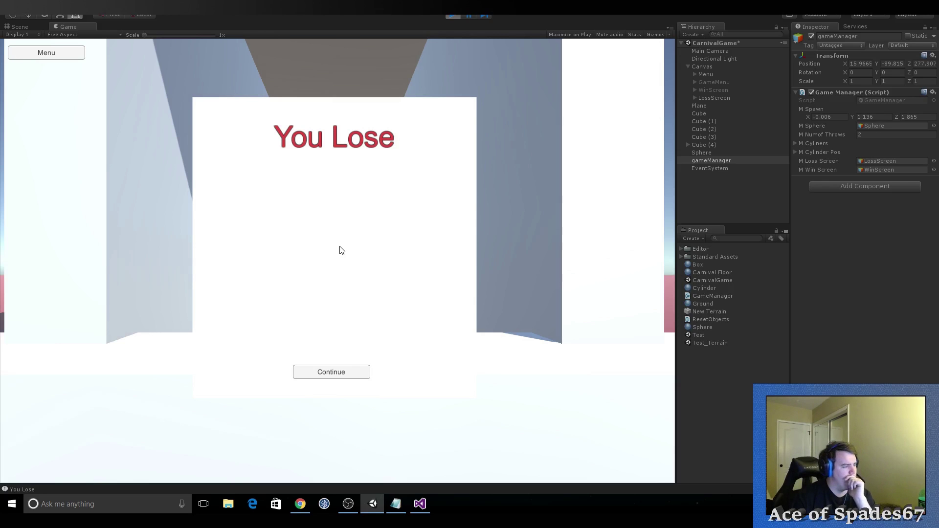
{"action": "left_click", "coordinate": [457, 15]}
{"action": "left_click", "coordinate": [420, 504]}
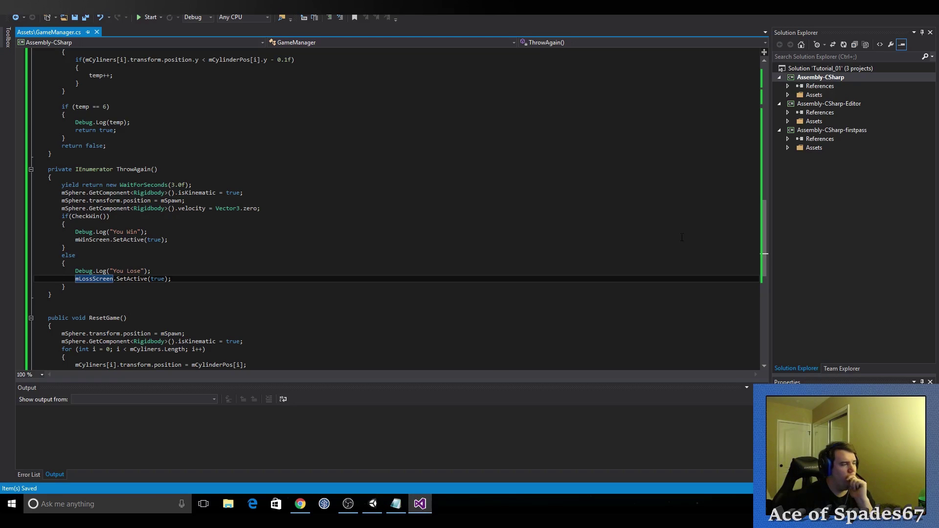
Step: Add an if (mNumofThrows == 0) condition above the if(CheckWin()) check
{"action": "left_click", "coordinate": [275, 209]}
{"action": "key", "text": "Return"}
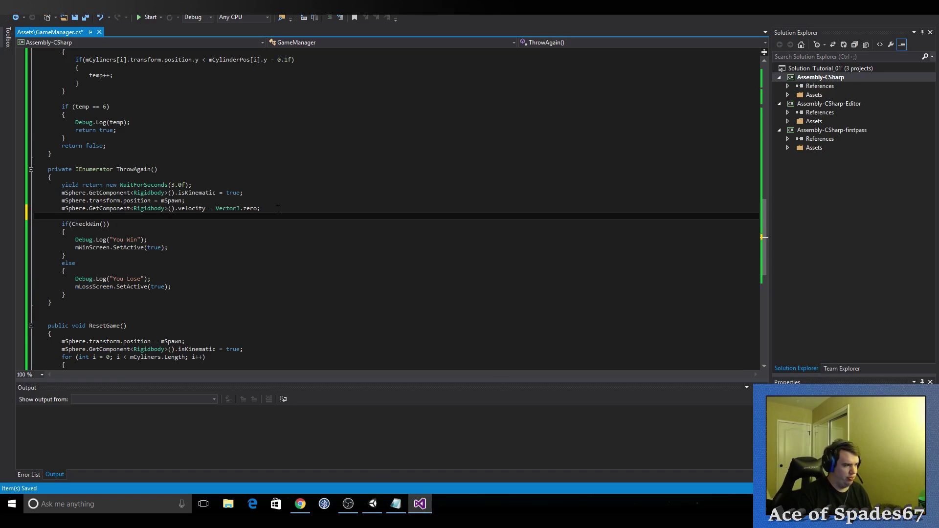
{"action": "type", "text": "f("}
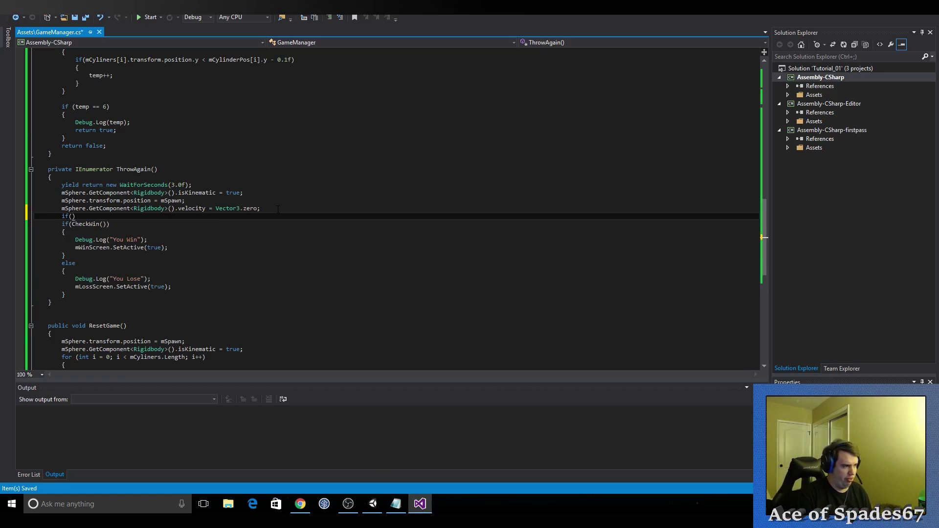
{"action": "type", "text": "mNum"}
{"action": "key", "text": "Tab"}
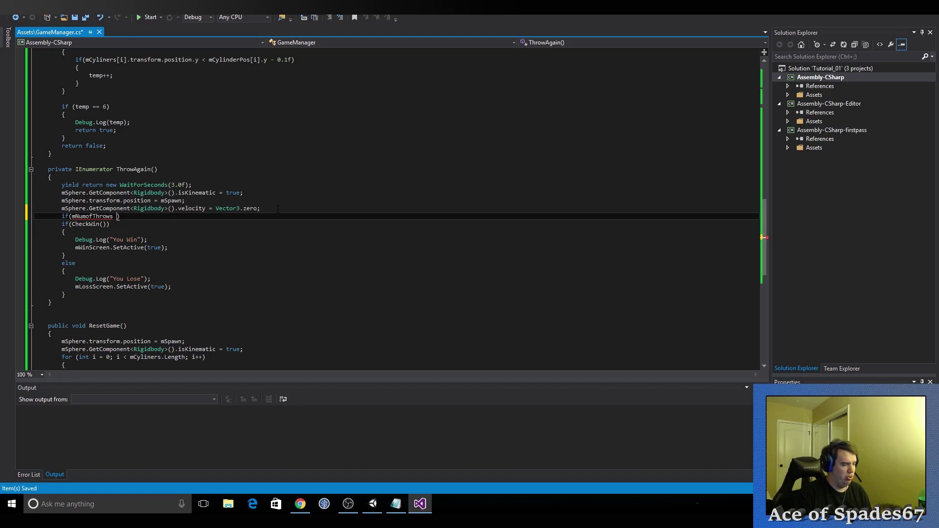
{"action": "type", "text": "== 0"}
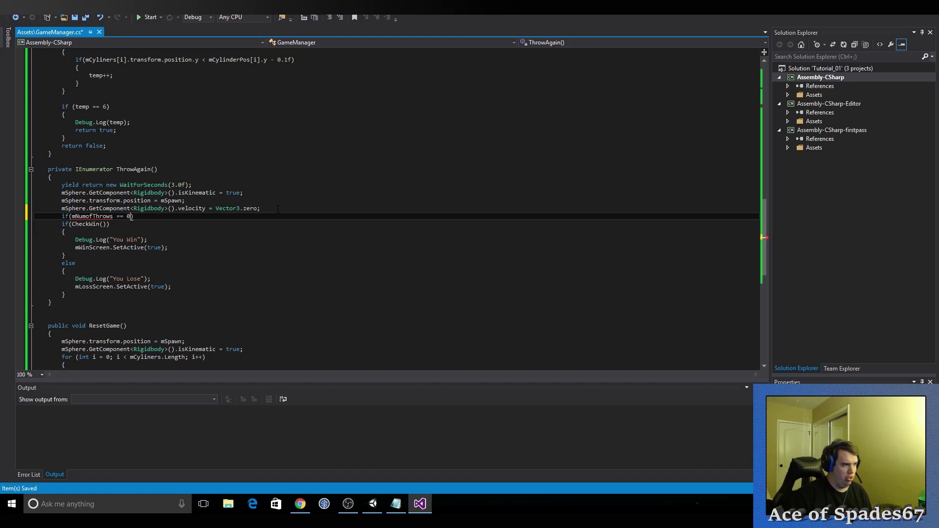
{"action": "left_click", "coordinate": [152, 219]}
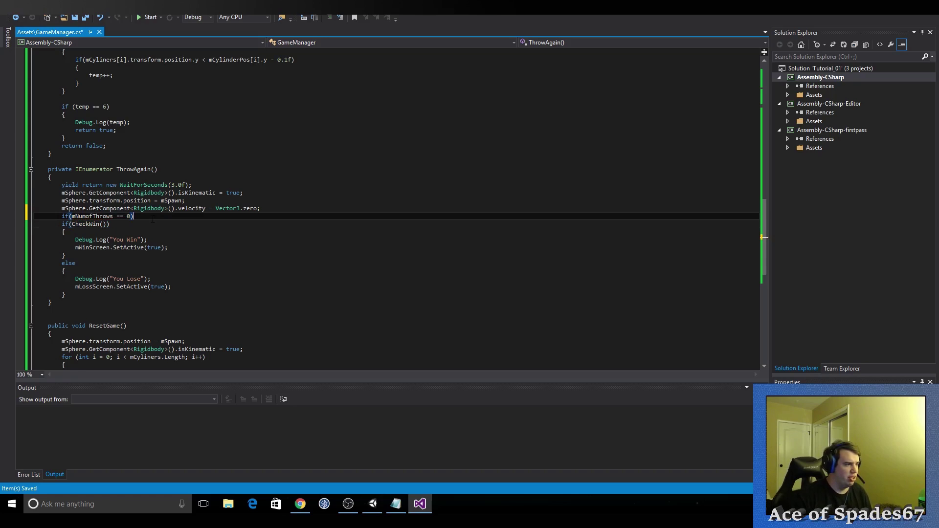
{"action": "key", "text": "Return"}
{"action": "key", "text": "Delete"}
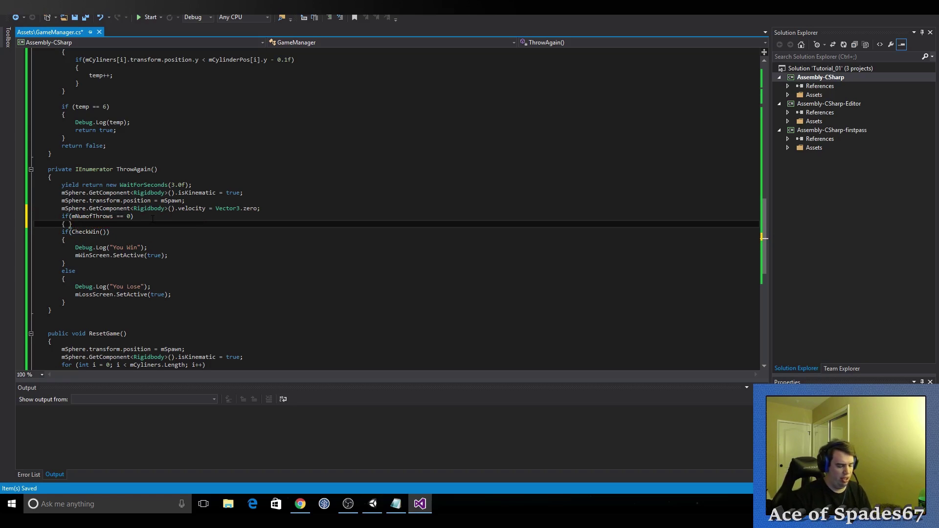
Step: Close the new if block after the else branch and save GameManager.cs
{"action": "left_click", "coordinate": [94, 302]}
{"action": "key", "text": "Return"}
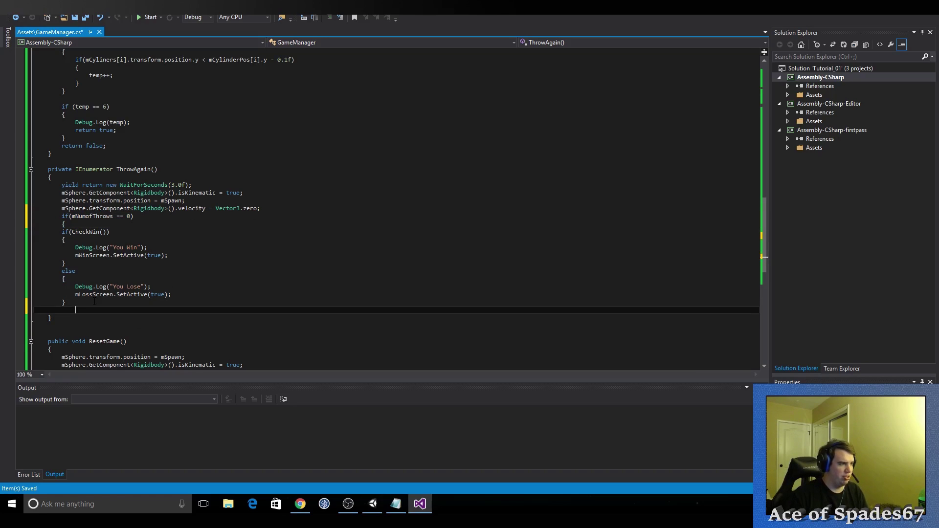
{"action": "type", "text": "}"}
{"action": "key", "text": "ctrl+s"}
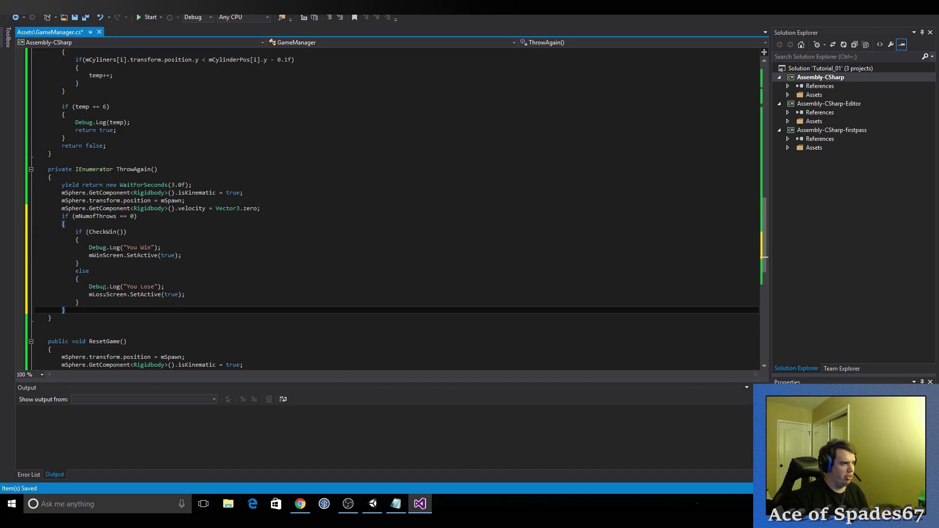
{"action": "left_click", "coordinate": [371, 502]}
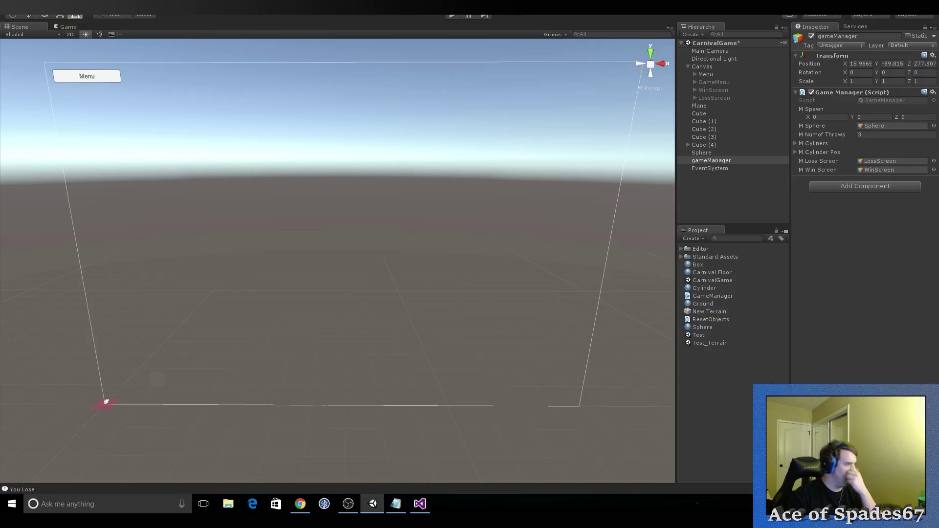
Step: Play three throws, then dismiss the You Win panel that appears after the last one
{"action": "left_click", "coordinate": [450, 16]}
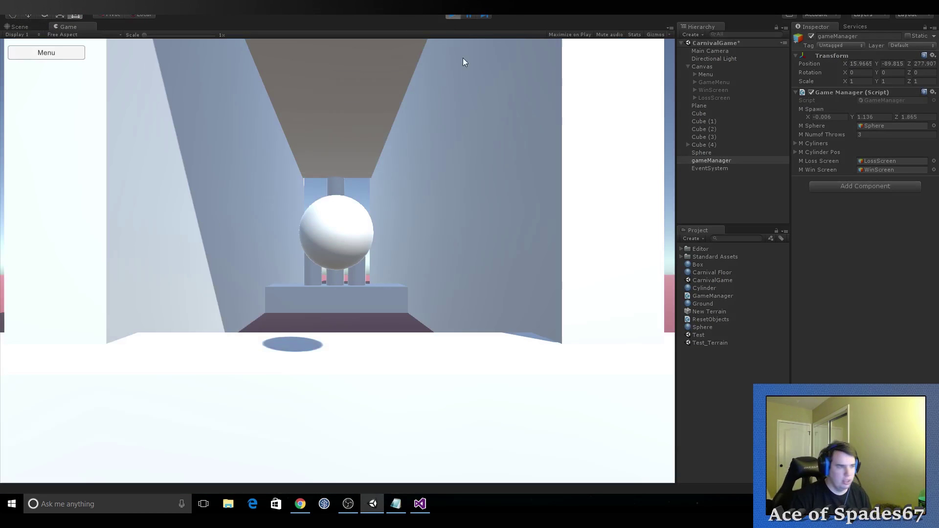
{"action": "left_click", "coordinate": [340, 238]}
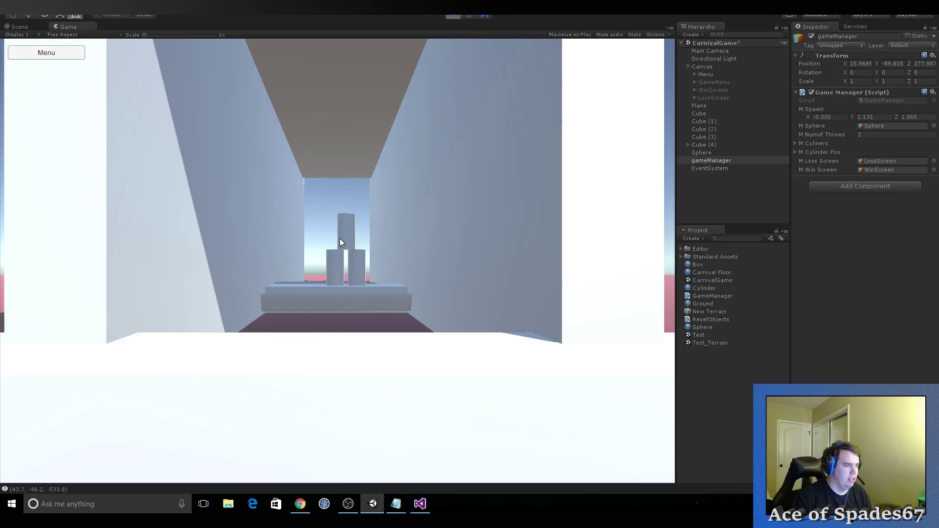
{"action": "left_click", "coordinate": [333, 242]}
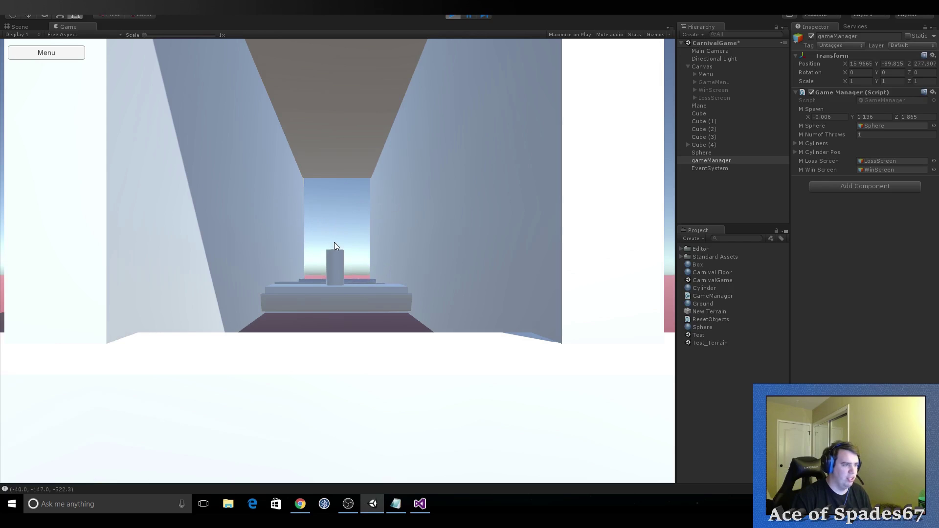
{"action": "left_click", "coordinate": [335, 242]}
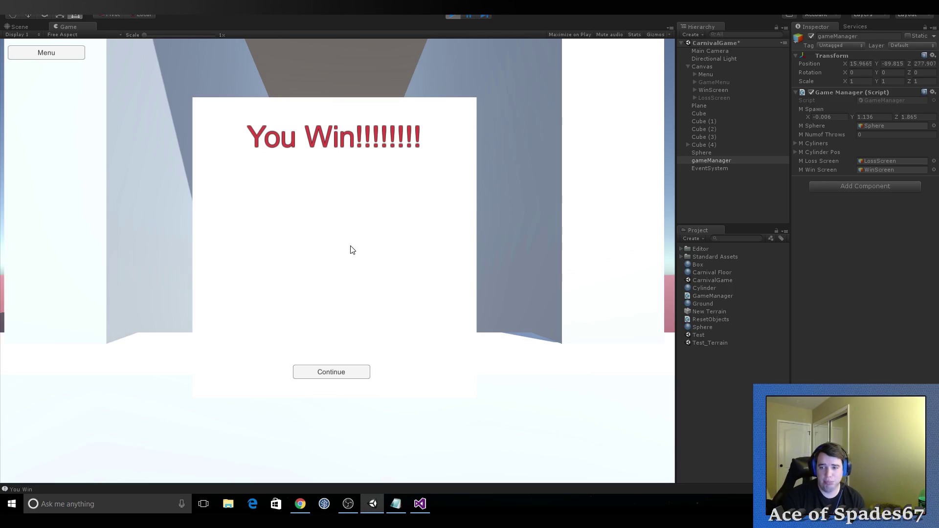
{"action": "left_click", "coordinate": [331, 372]}
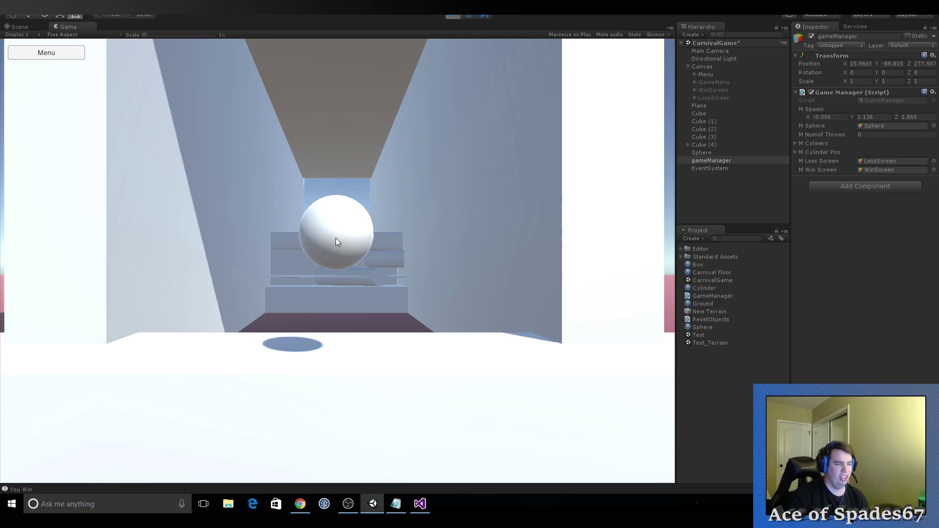
Step: Uncheck the Sphere's Rigidbody Is Kinematic, reset via the in-game Menu, then stop play mode
{"action": "left_click", "coordinate": [701, 152]}
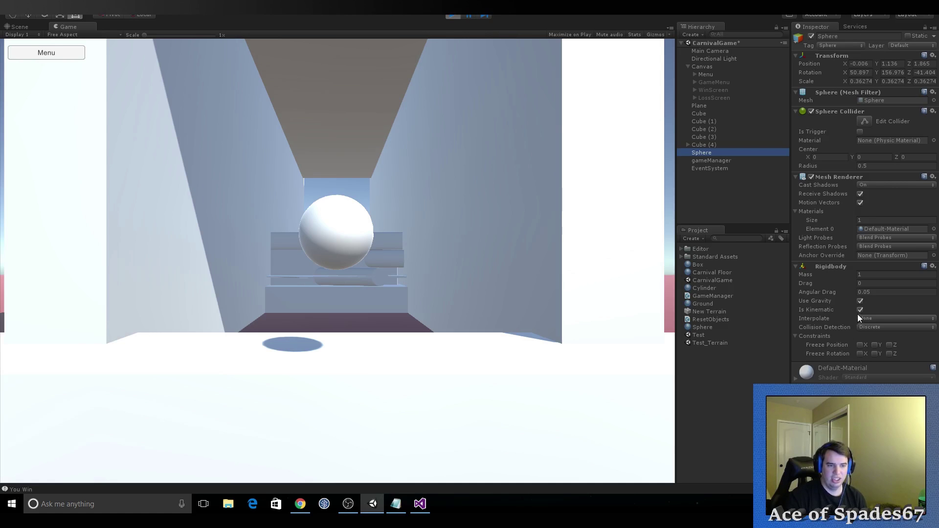
{"action": "left_click", "coordinate": [860, 311]}
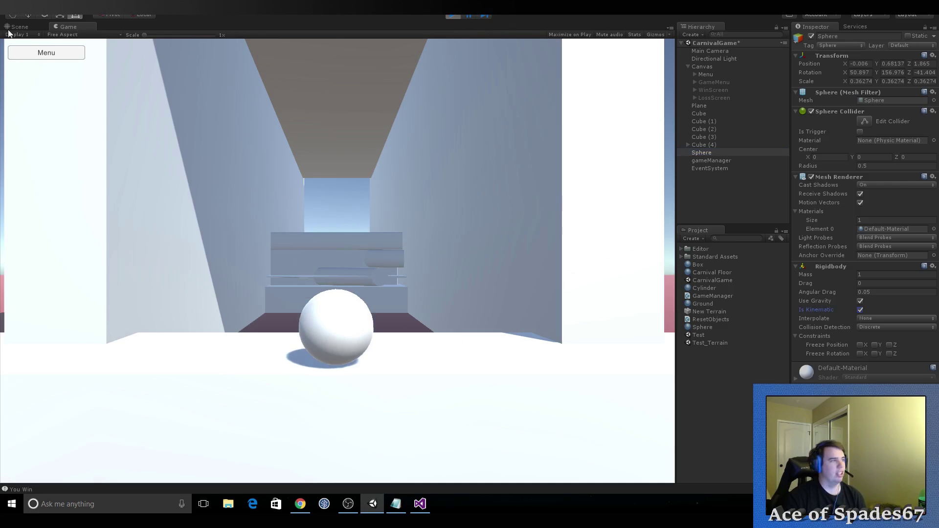
{"action": "left_click", "coordinate": [53, 56]}
{"action": "left_click", "coordinate": [322, 223]}
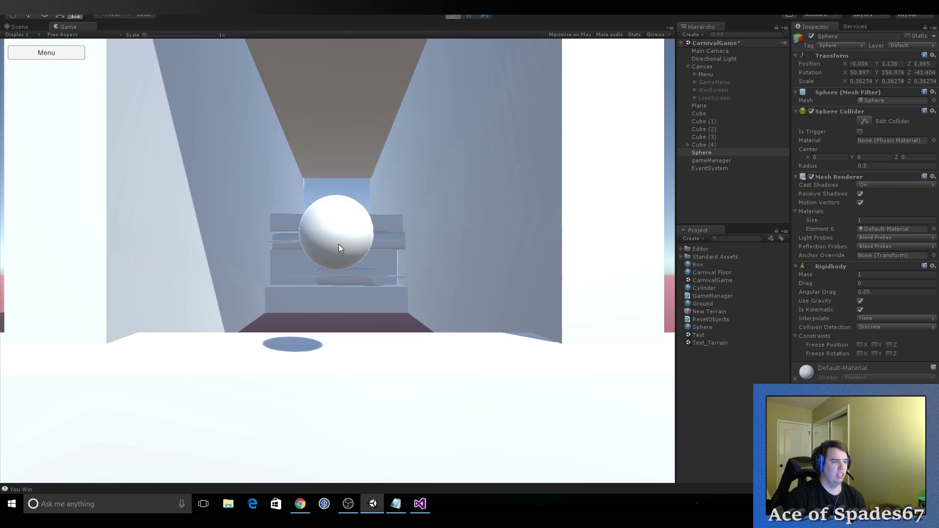
{"action": "left_click", "coordinate": [450, 16]}
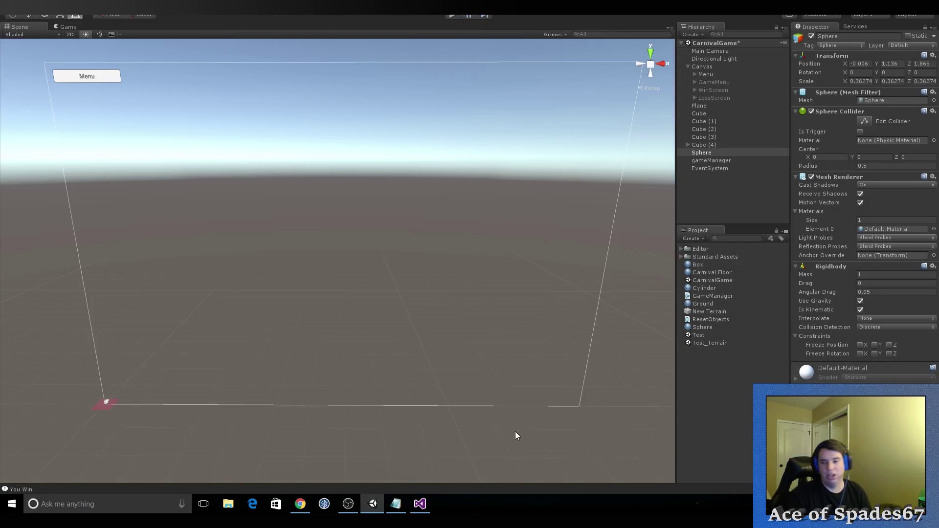